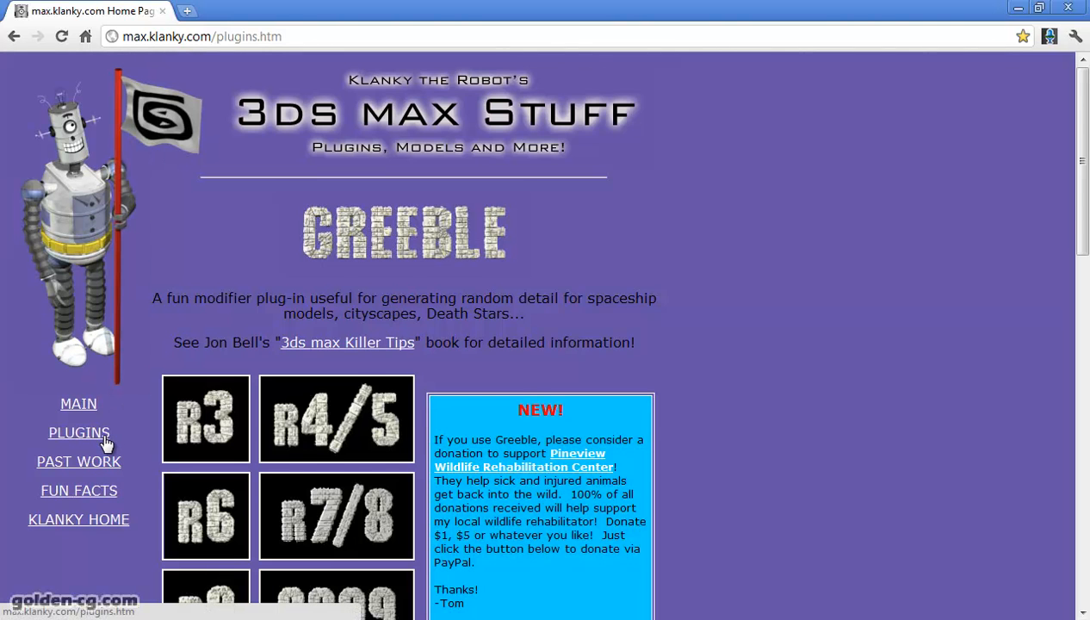
# Examine the Greeble plugin's download options for the different 3ds Max versions and its helpfile link.
pyautogui.scroll(-3, 105, 442)
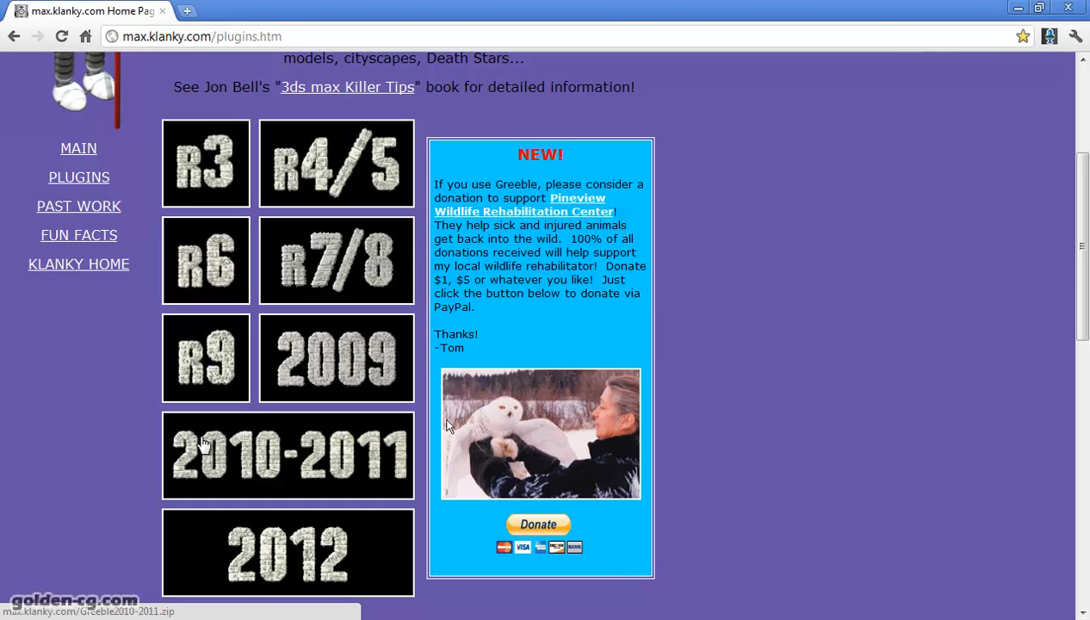
pyautogui.scroll(-1, 194, 448)
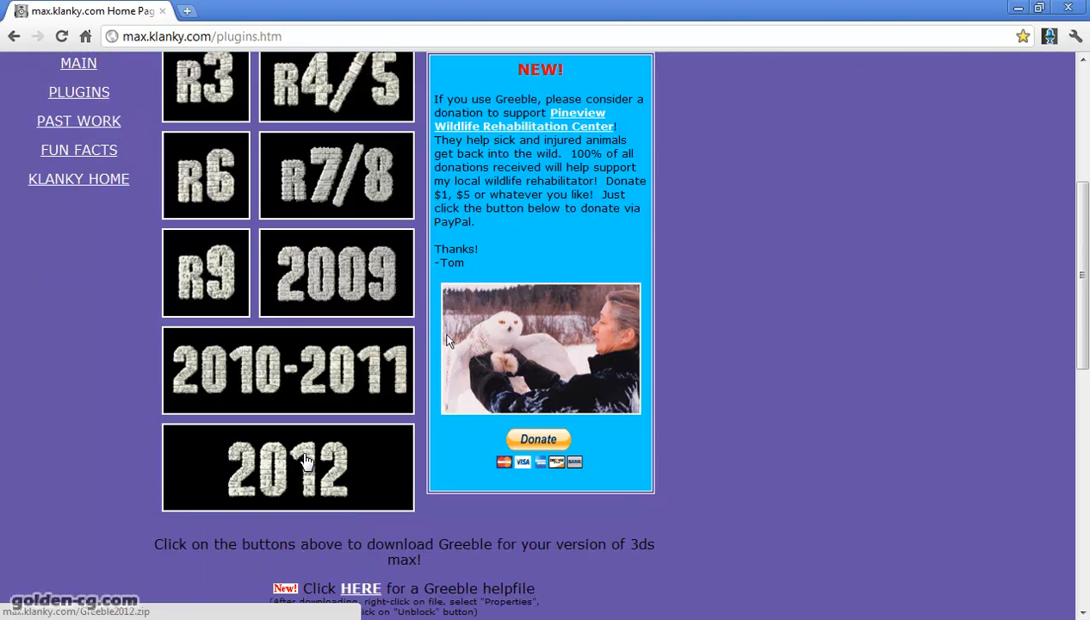
pyautogui.scroll(-2, 305, 460)
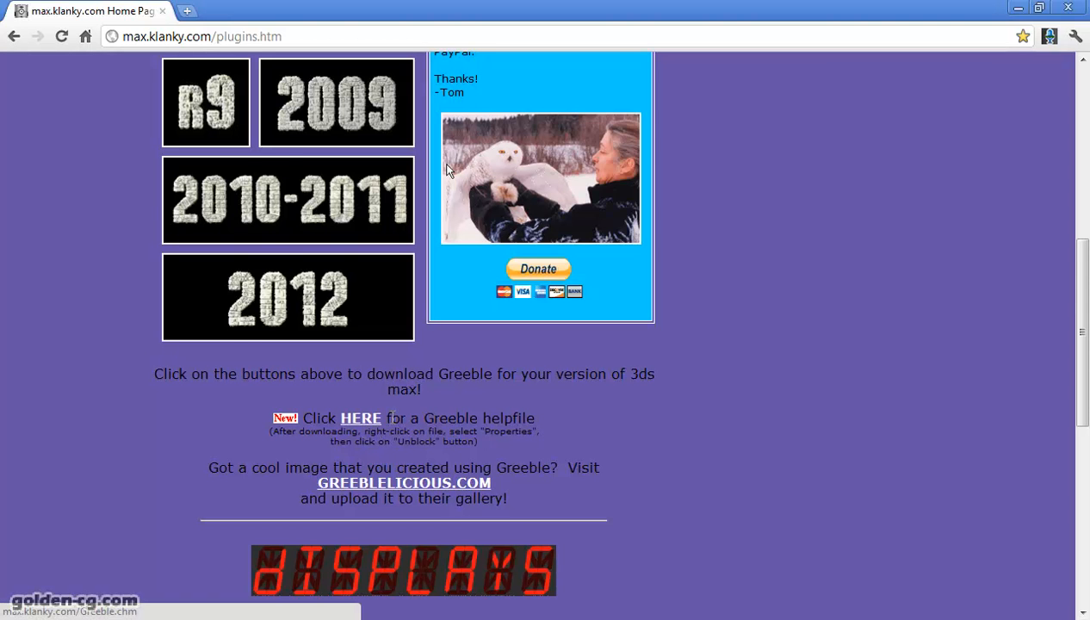
pyautogui.scroll(6, 446, 170)
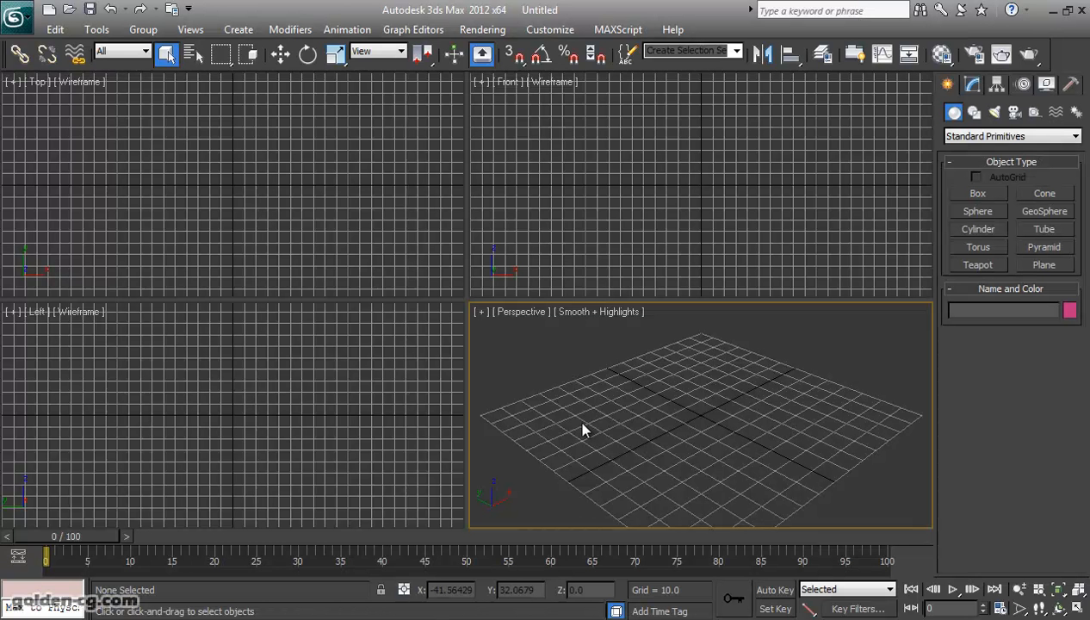
# Create a plane about 133 by 132 units across the Perspective grid and assign it the 19 - Default material.
pyautogui.click(1043, 265)
pyautogui.moveTo(482, 417); pyautogui.dragTo(895, 419)
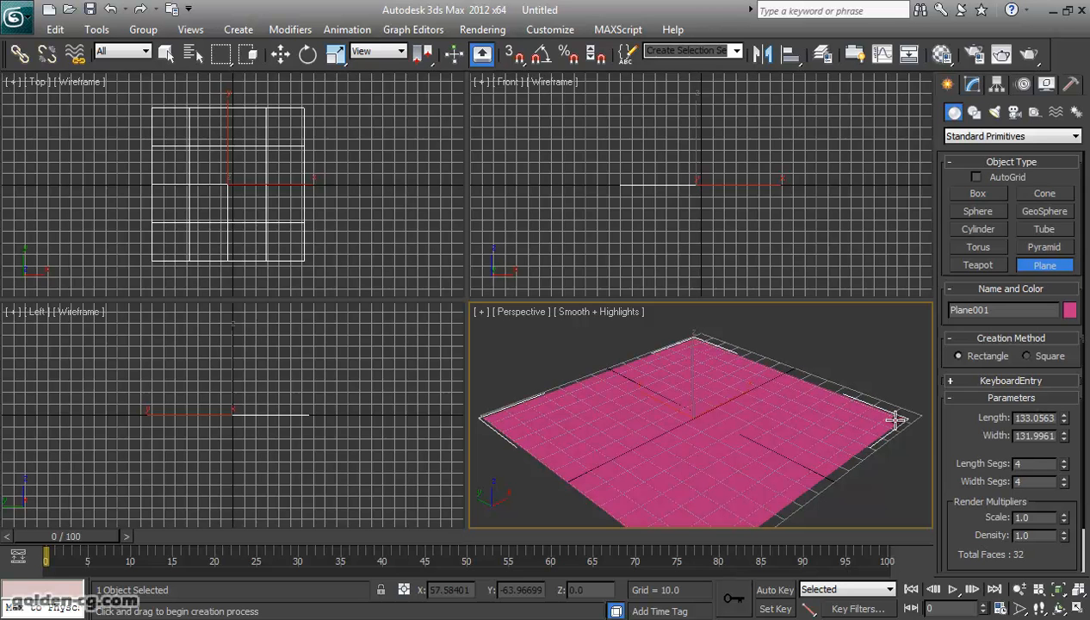
pyautogui.press('m')
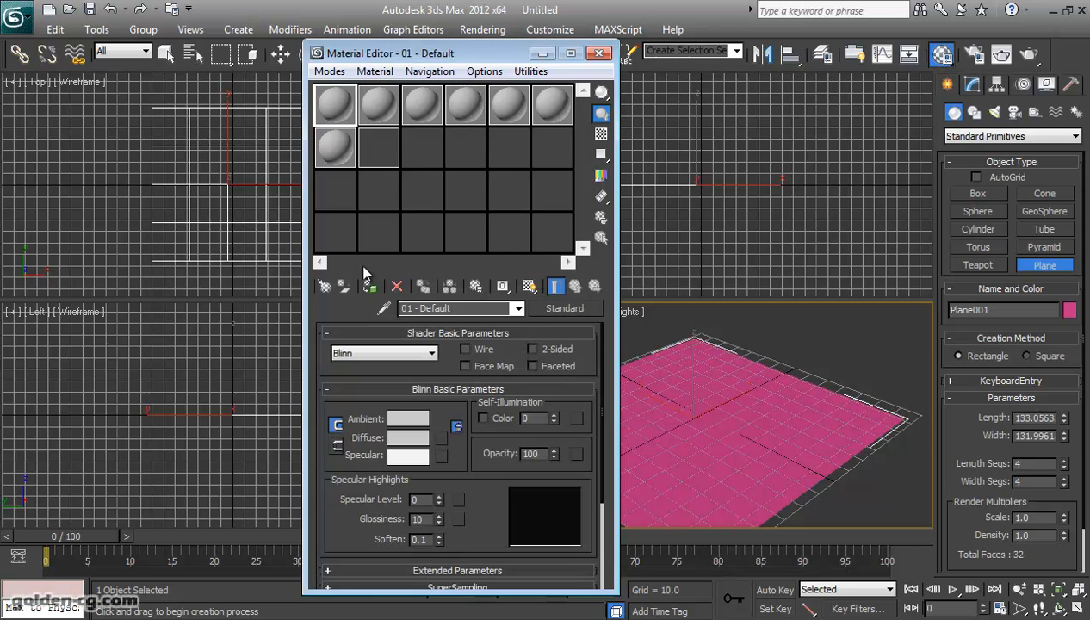
pyautogui.click(332, 238)
pyautogui.click(369, 286)
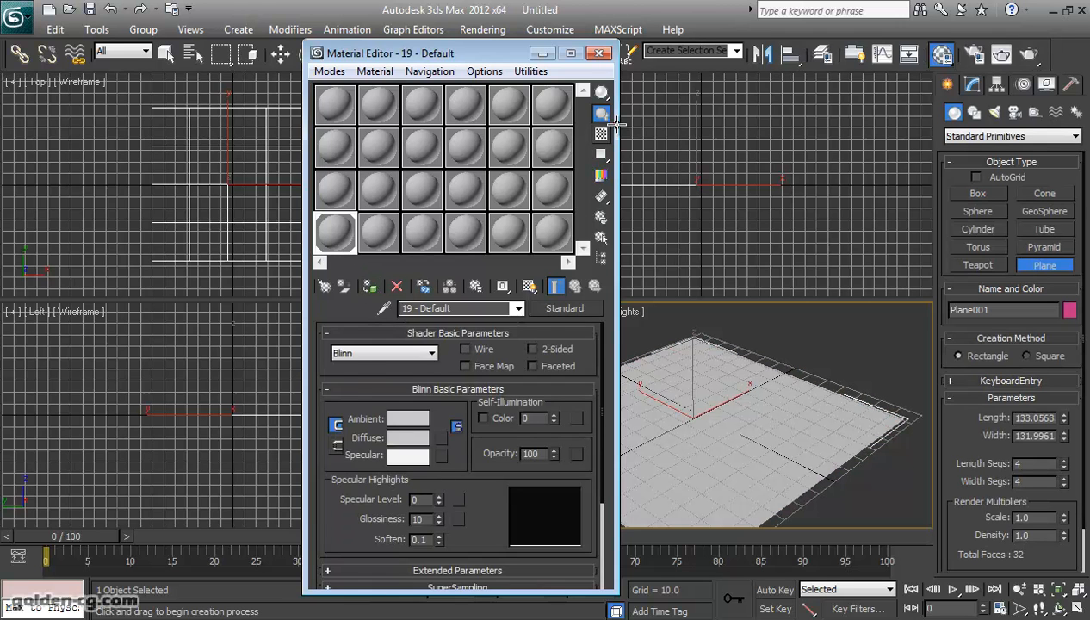
pyautogui.click(599, 53)
# Set the plane's length and width to 150 each.
pyautogui.doubleClick(1029, 417)
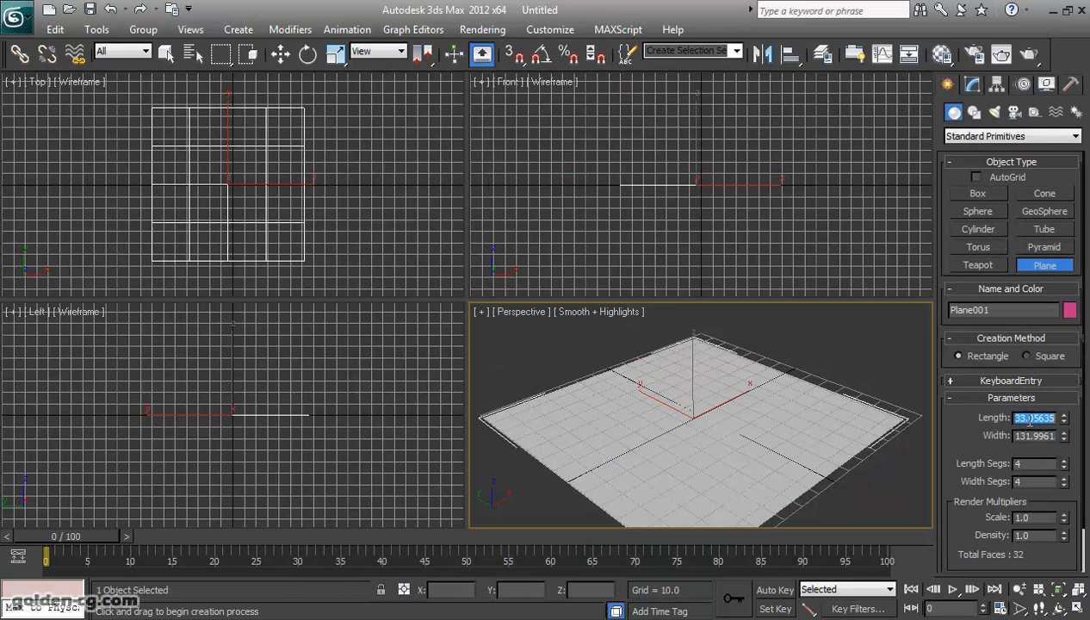
pyautogui.write('150`1')
pyautogui.press('Tab')
pyautogui.write('150')
pyautogui.press('Tab')
pyautogui.click(1022, 463)
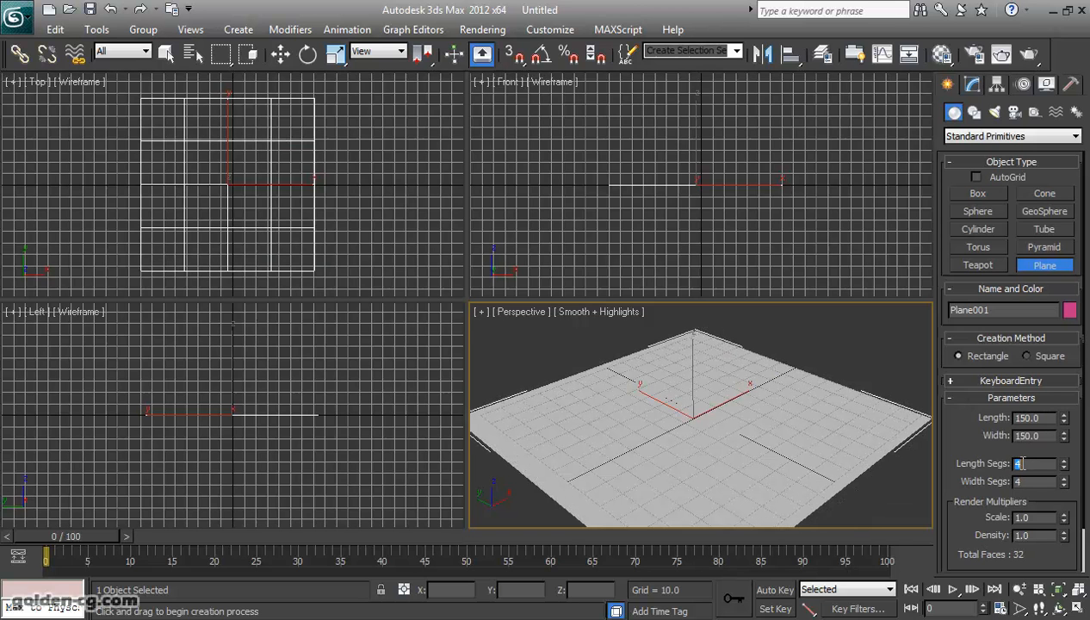
# Move the plane to the world origin by zeroing its X and Y coordinates.
pyautogui.click(281, 54)
pyautogui.rightClick(481, 590)
pyautogui.rightClick(548, 591)
pyautogui.scroll(-2, 613, 421)
pyautogui.scroll(2, 614, 421)
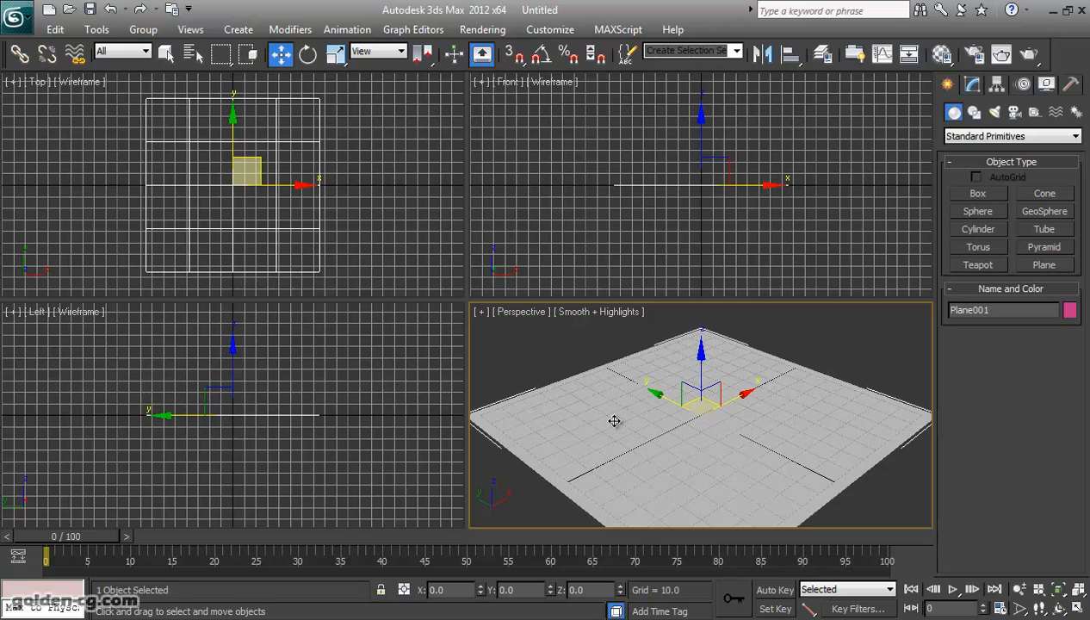
# Hide the grid in the Perspective view and change the plane's object color to red.
pyautogui.press('g')
pyautogui.click(383, 209)
pyautogui.moveTo(343, 113); pyautogui.dragTo(296, 281)
pyautogui.click(1065, 310)
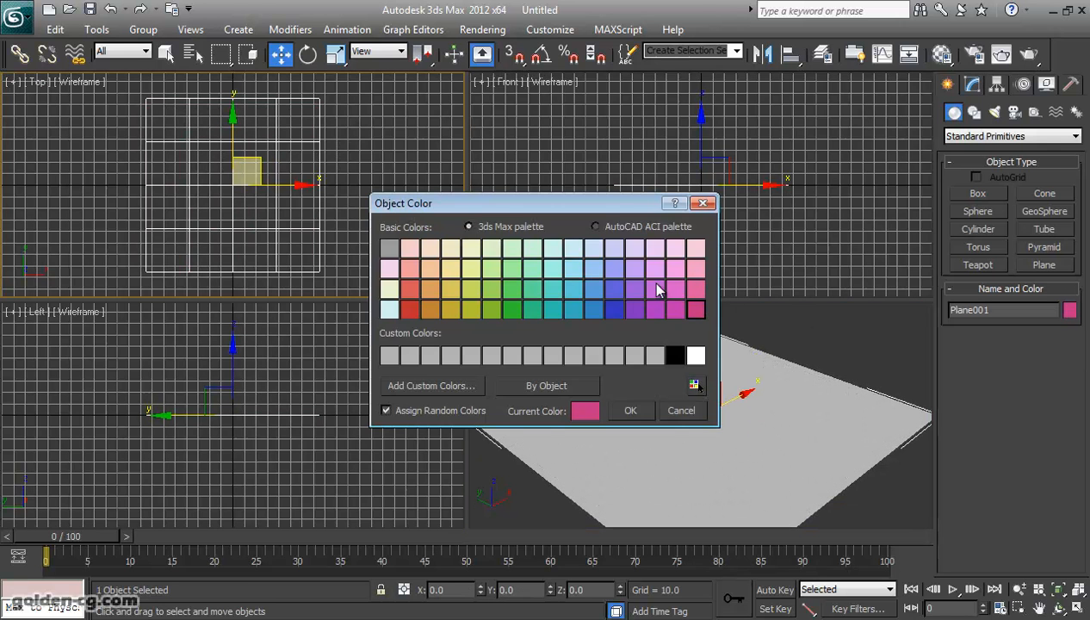
pyautogui.click(417, 310)
pyautogui.click(630, 410)
pyautogui.click(366, 207)
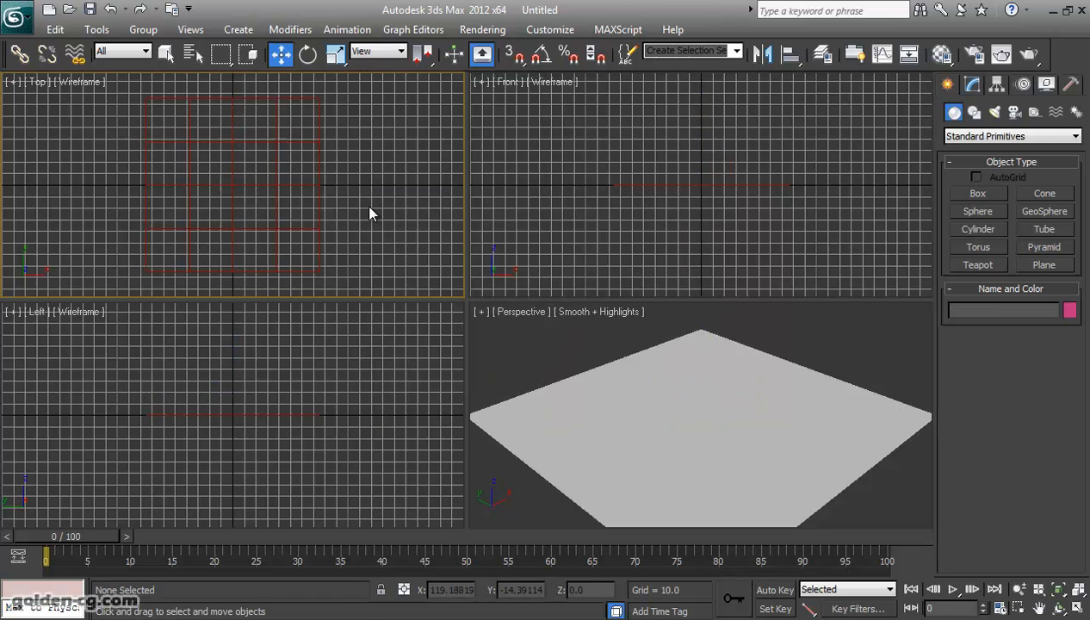
pyautogui.click(319, 209)
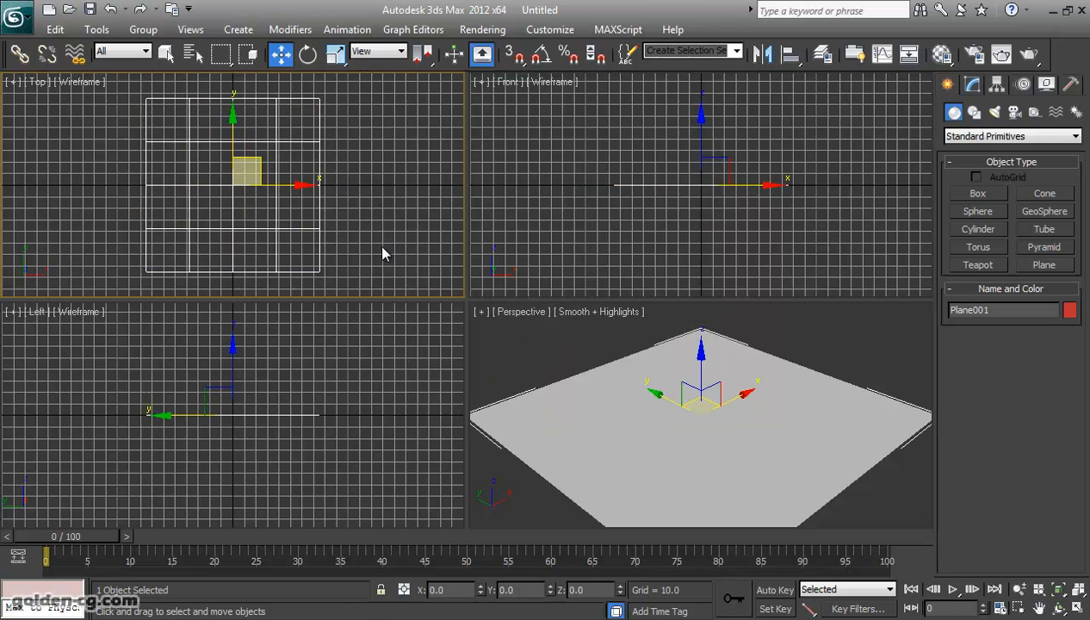
# Display edged faces in the Perspective view and reselect the plane.
pyautogui.rightClick(564, 359)
pyautogui.press('F4')
pyautogui.click(869, 383)
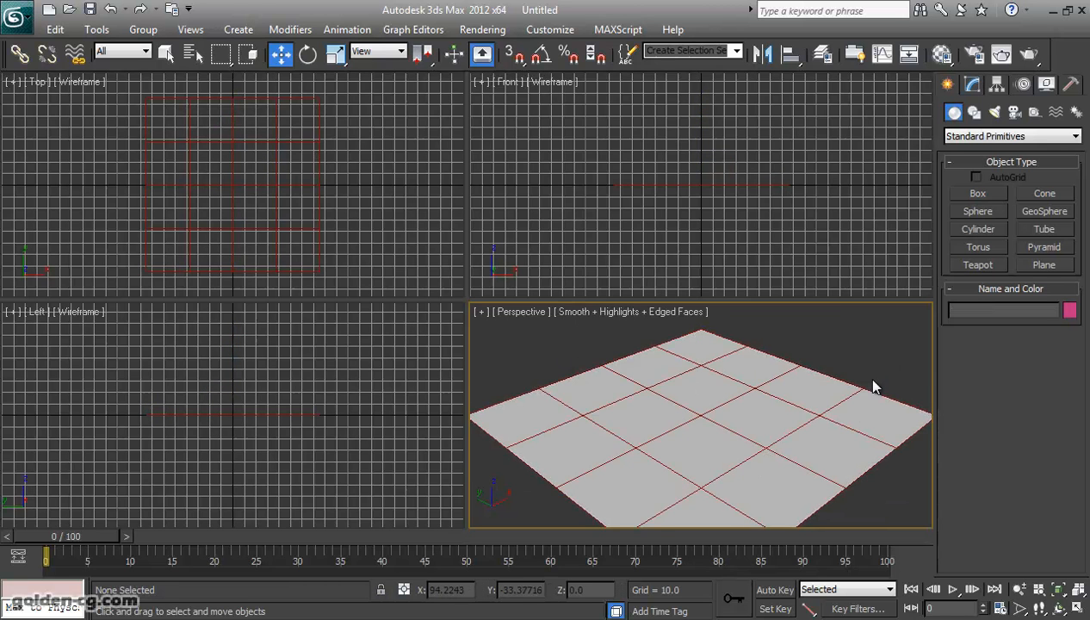
pyautogui.click(742, 411)
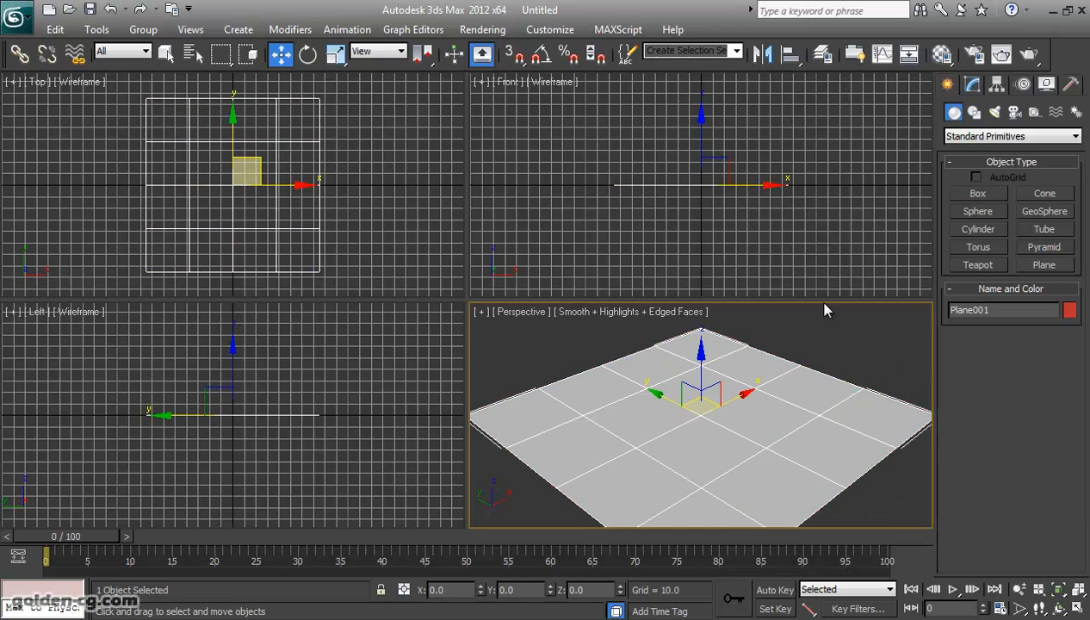
# Draw a two-point curved line across the lower-left part of the plane in the Top view, with that view's grid hidden.
pyautogui.click(972, 113)
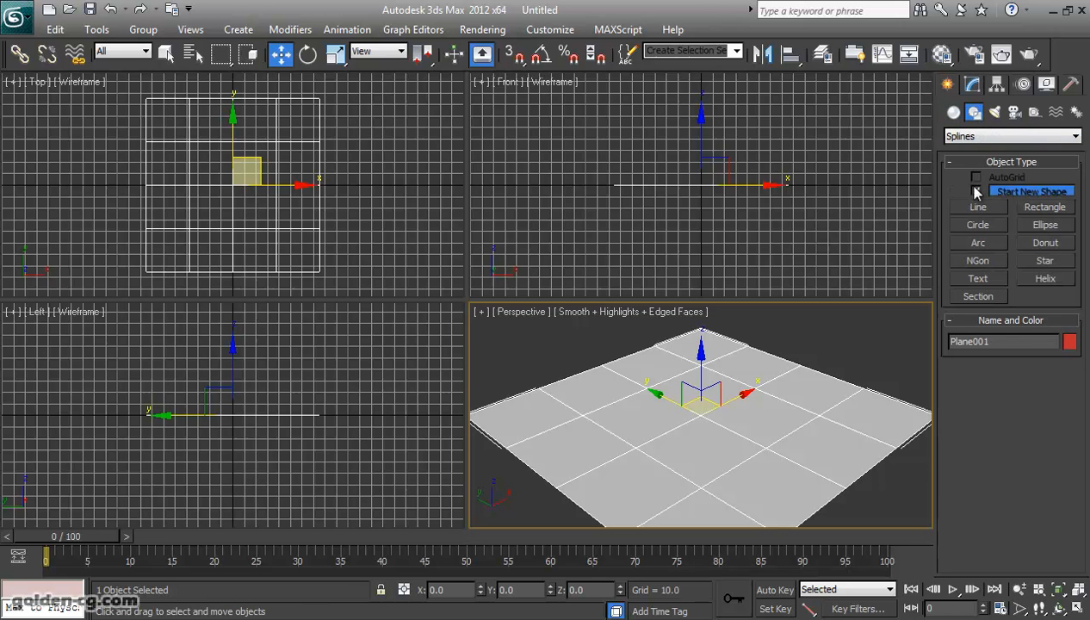
pyautogui.click(979, 207)
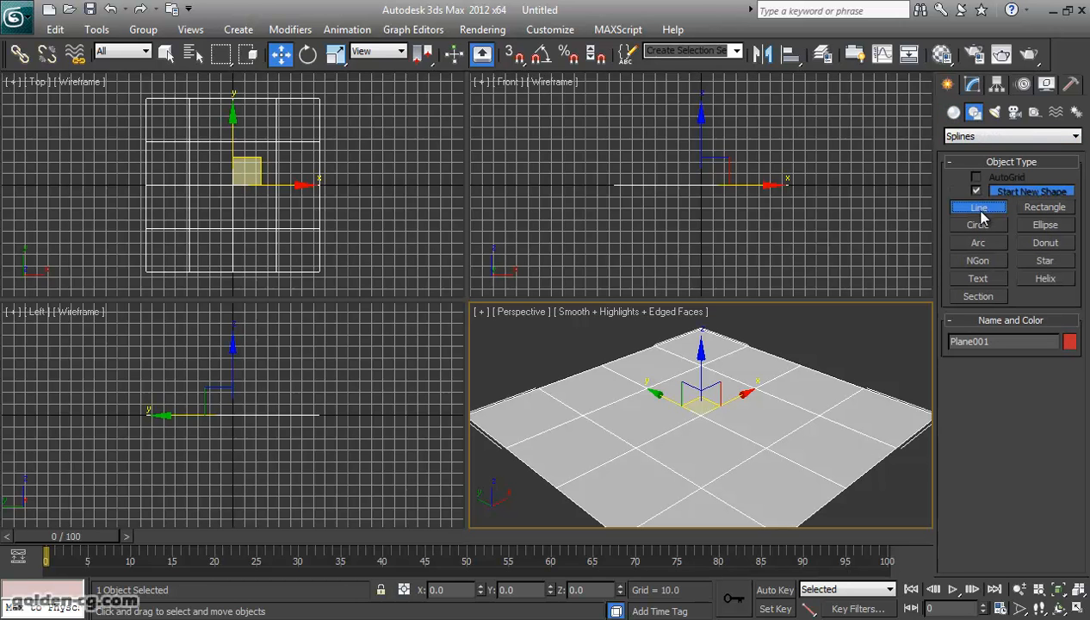
pyautogui.rightClick(214, 183)
pyautogui.hotkey('alt', 'w')
pyautogui.press('g')
pyautogui.click(238, 212)
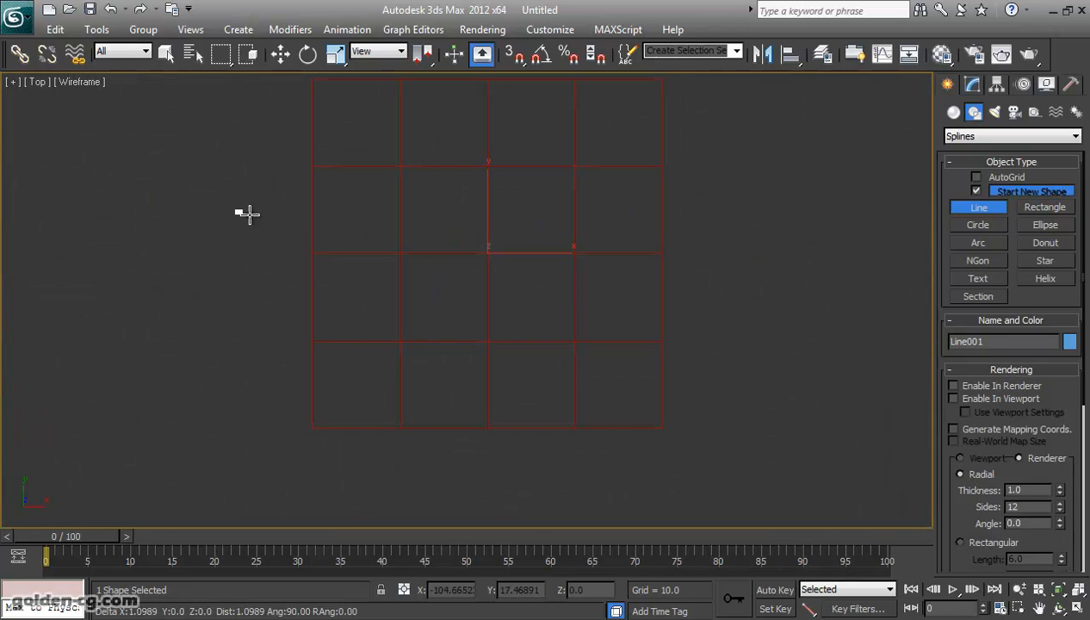
pyautogui.moveTo(477, 440); pyautogui.dragTo(511, 562)
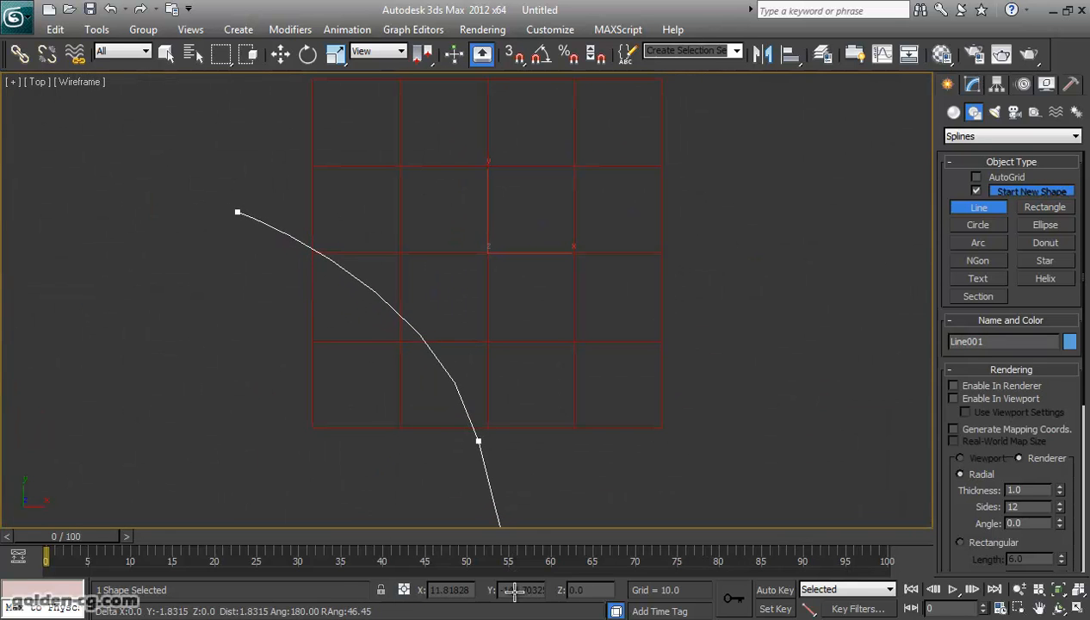
pyautogui.rightClick(379, 434)
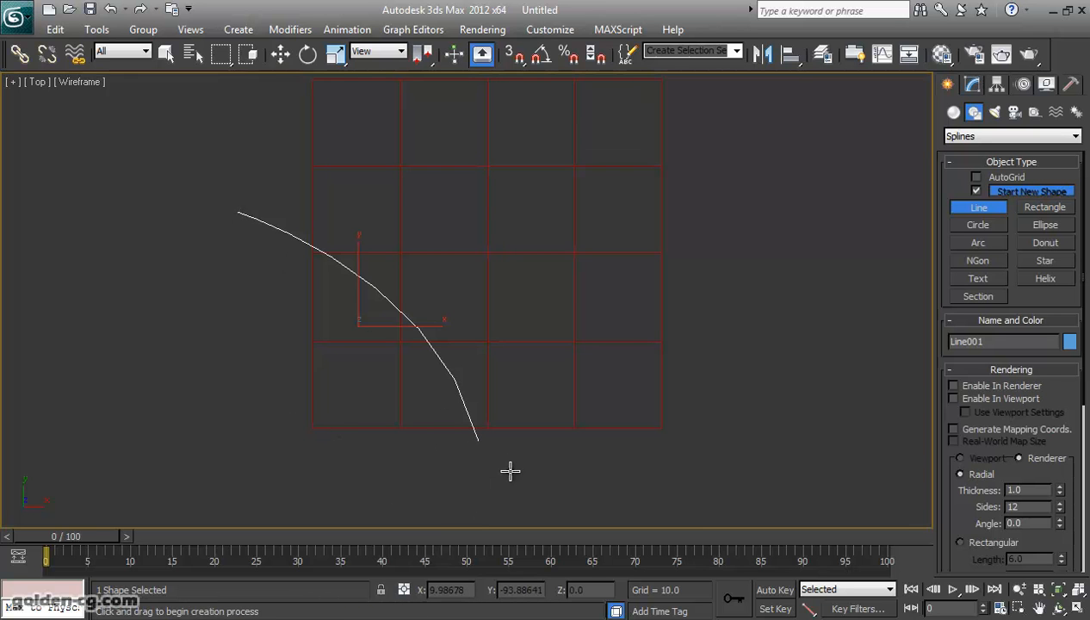
pyautogui.click(281, 54)
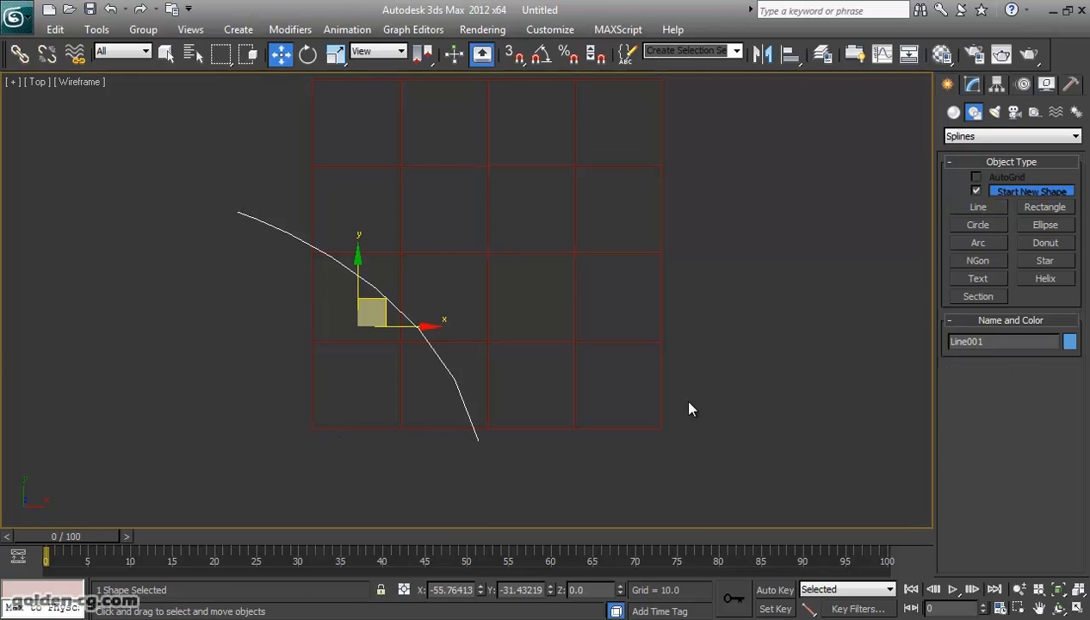
pyautogui.click(1069, 608)
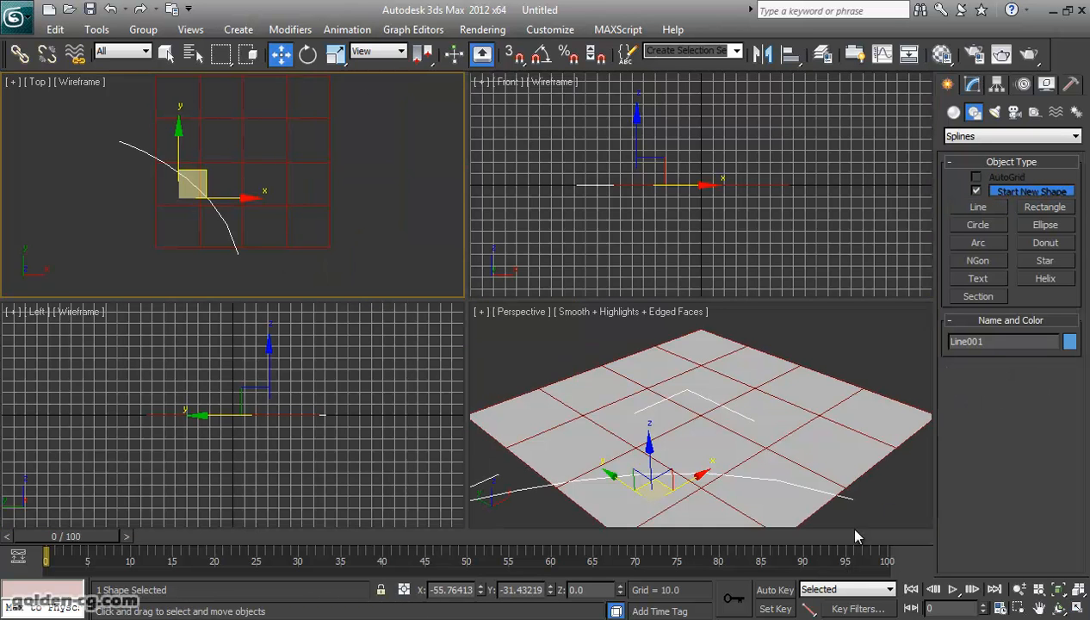
# Enable the curved line's thickness in both the renderer and the viewport.
pyautogui.click(973, 85)
pyautogui.scroll(2, 972, 347)
pyautogui.click(951, 335)
pyautogui.click(952, 347)
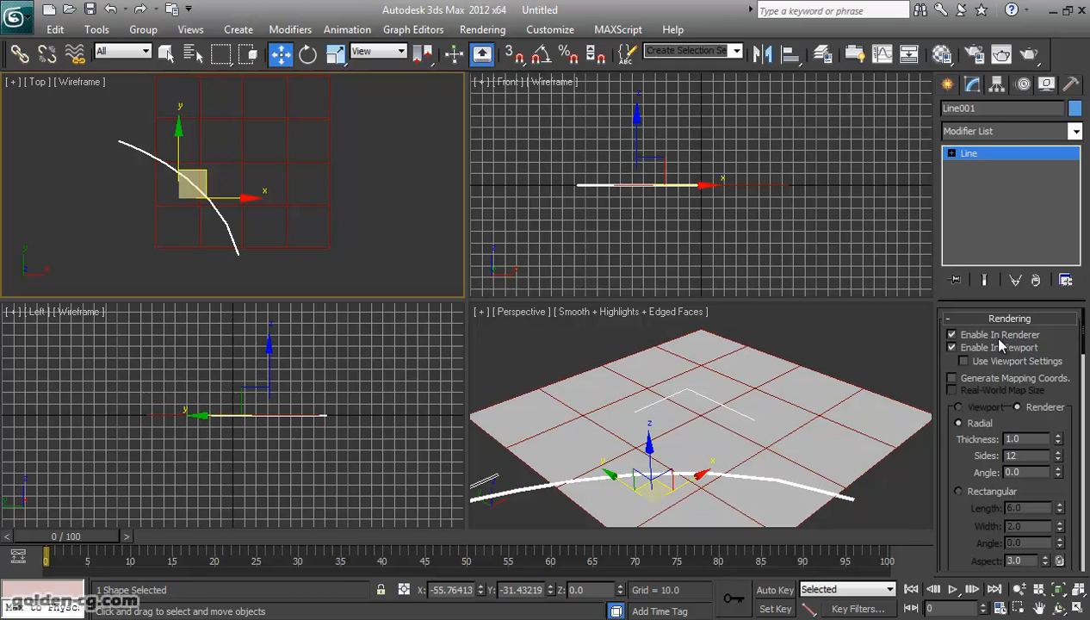
# Give the curved line a rectangular cross-section with length 10 and width 4.
pyautogui.scroll(-3, 967, 387)
pyautogui.click(960, 403)
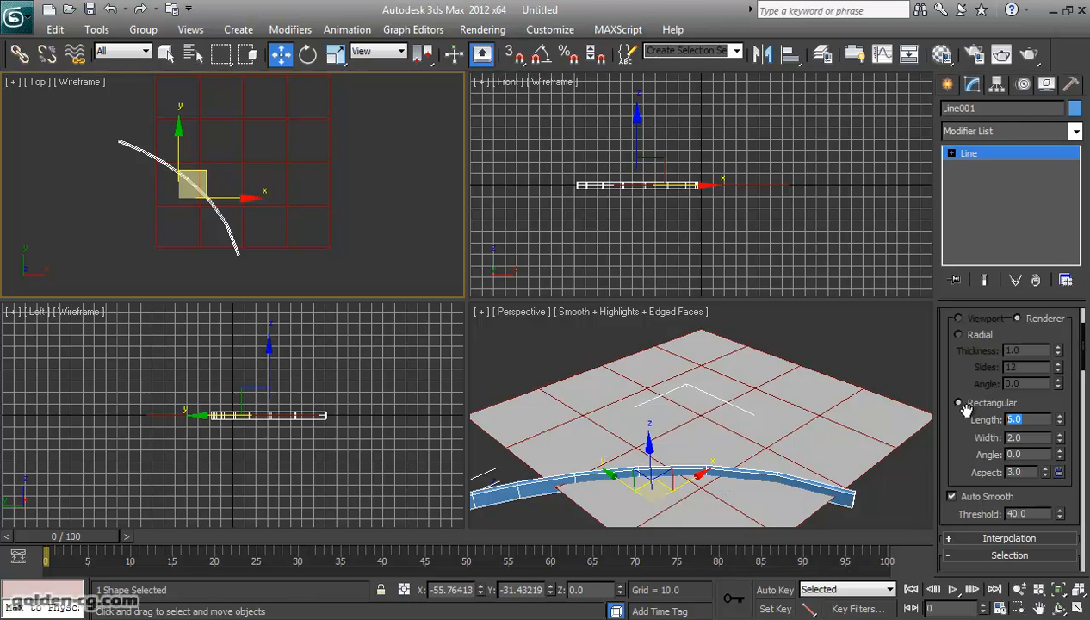
pyautogui.press('Return')
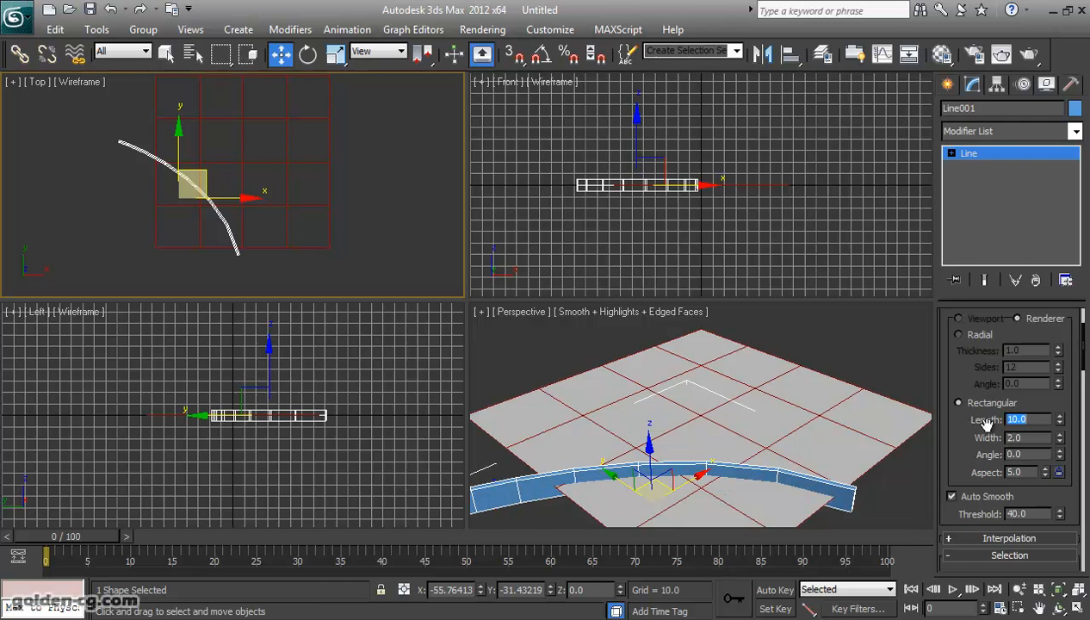
pyautogui.press('Tab')
pyautogui.press('Return')
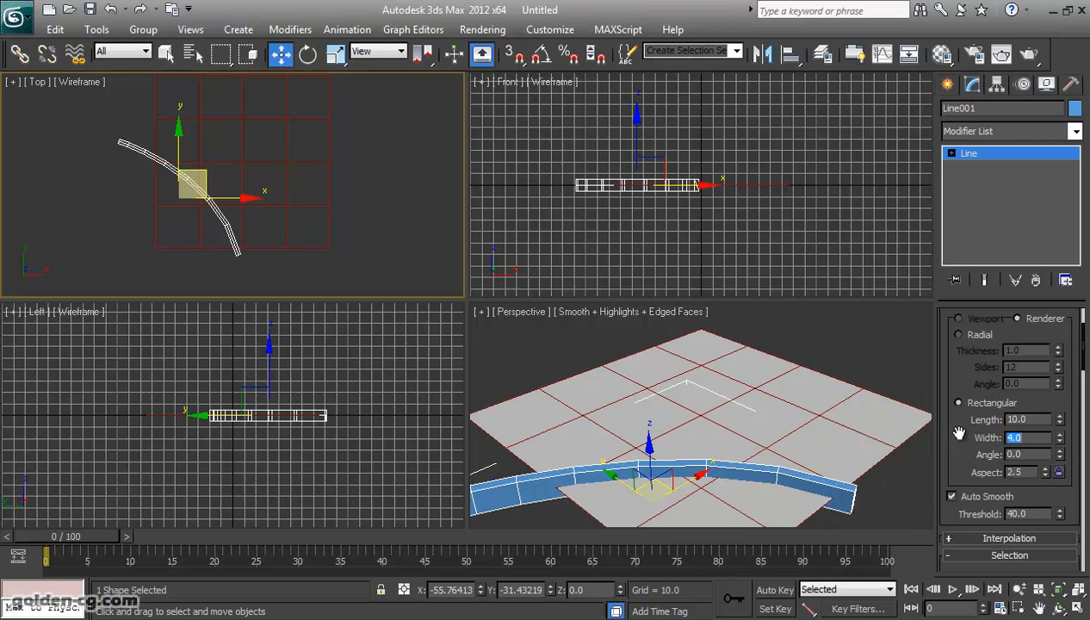
# Draw a second two-point curved line across the upper-right part of the plane in the Top view.
pyautogui.moveTo(221, 201); pyautogui.dragTo(227, 242, button='middle')
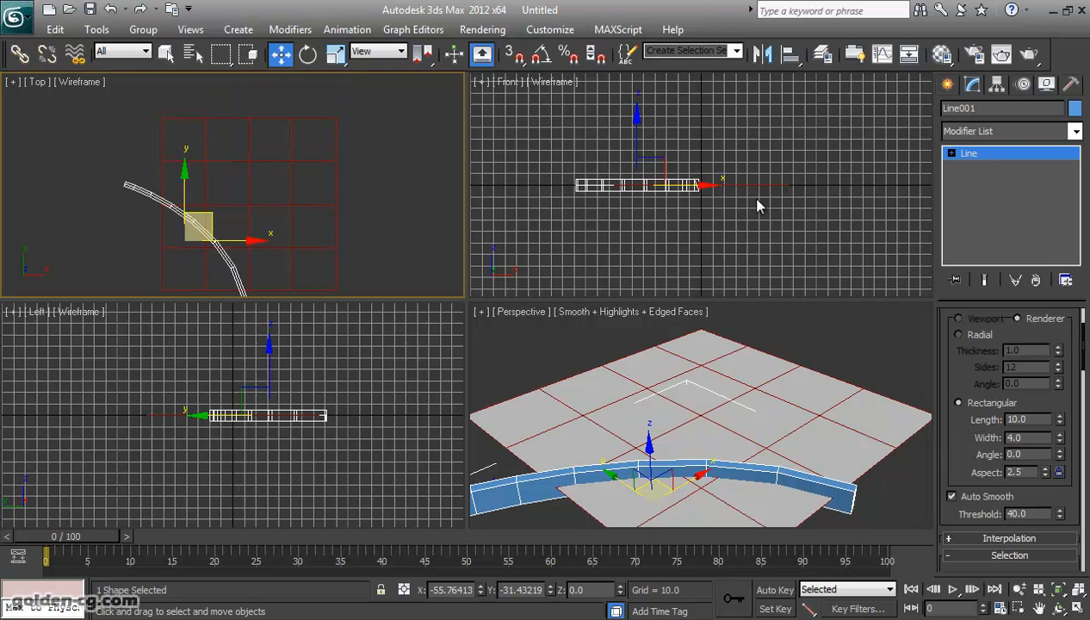
pyautogui.click(956, 86)
pyautogui.click(980, 226)
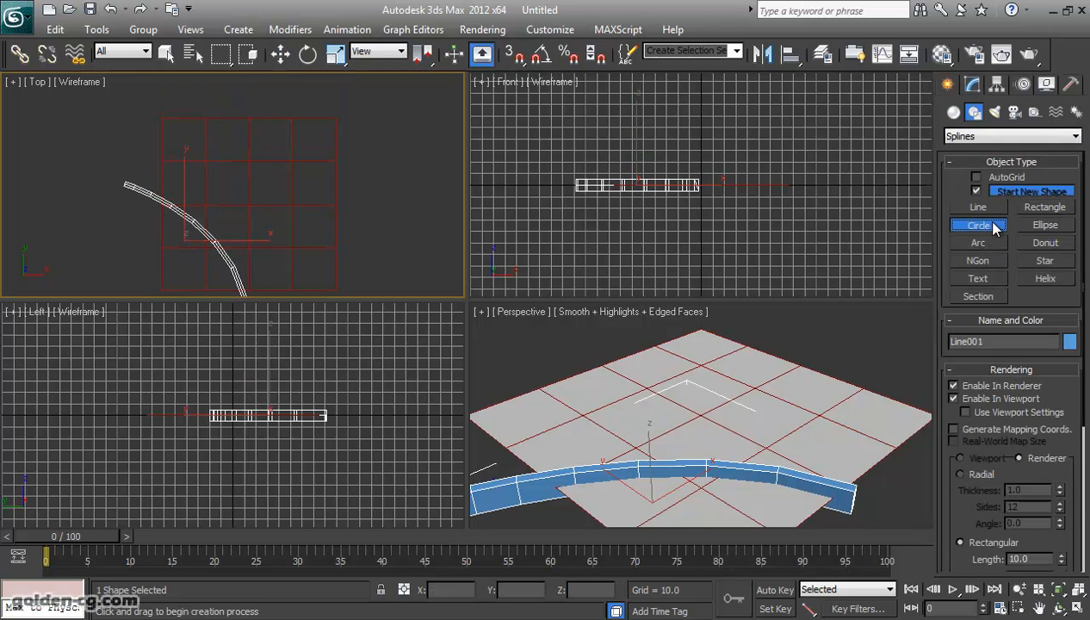
pyautogui.click(978, 208)
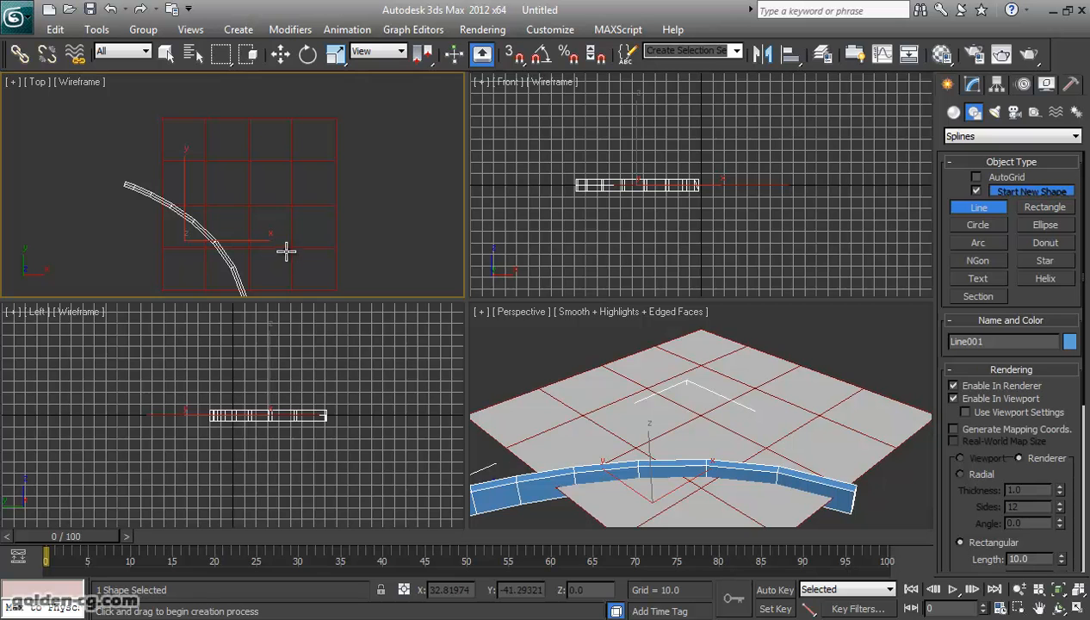
pyautogui.scroll(-2, 274, 170)
pyautogui.hotkey('alt', 'w')
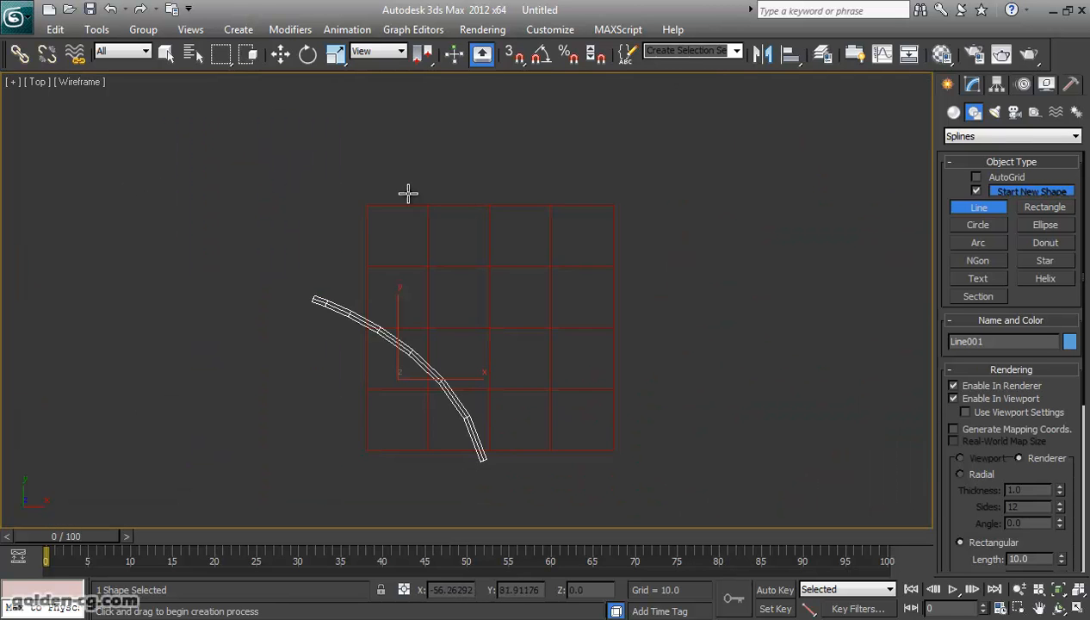
pyautogui.moveTo(428, 204); pyautogui.dragTo(322, 166, button='middle')
pyautogui.click(357, 111)
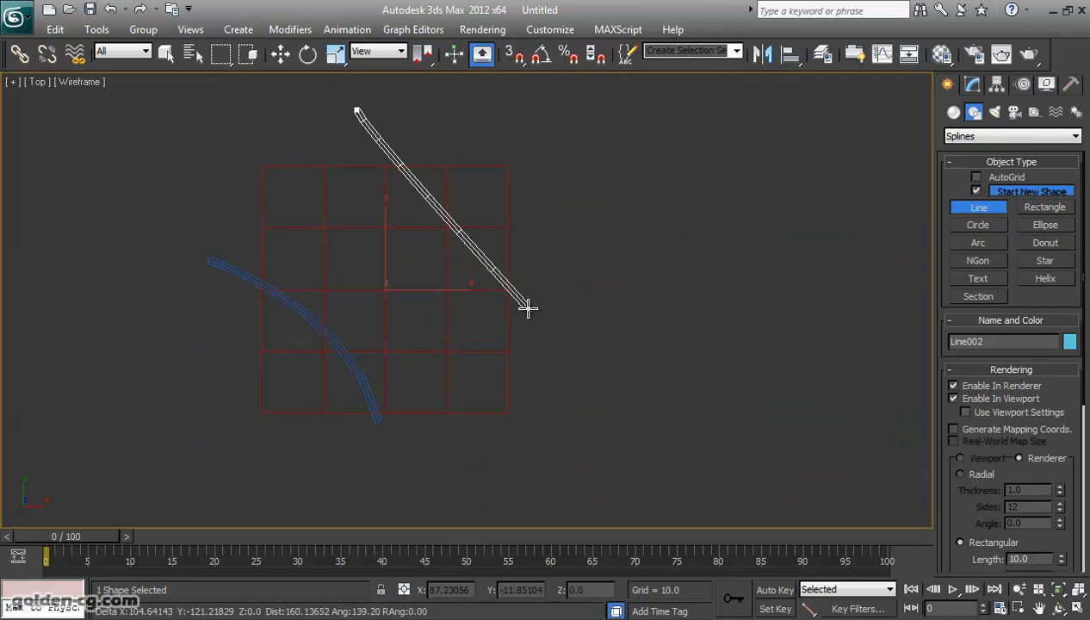
pyautogui.moveTo(525, 307); pyautogui.dragTo(640, 307)
pyautogui.rightClick(603, 332)
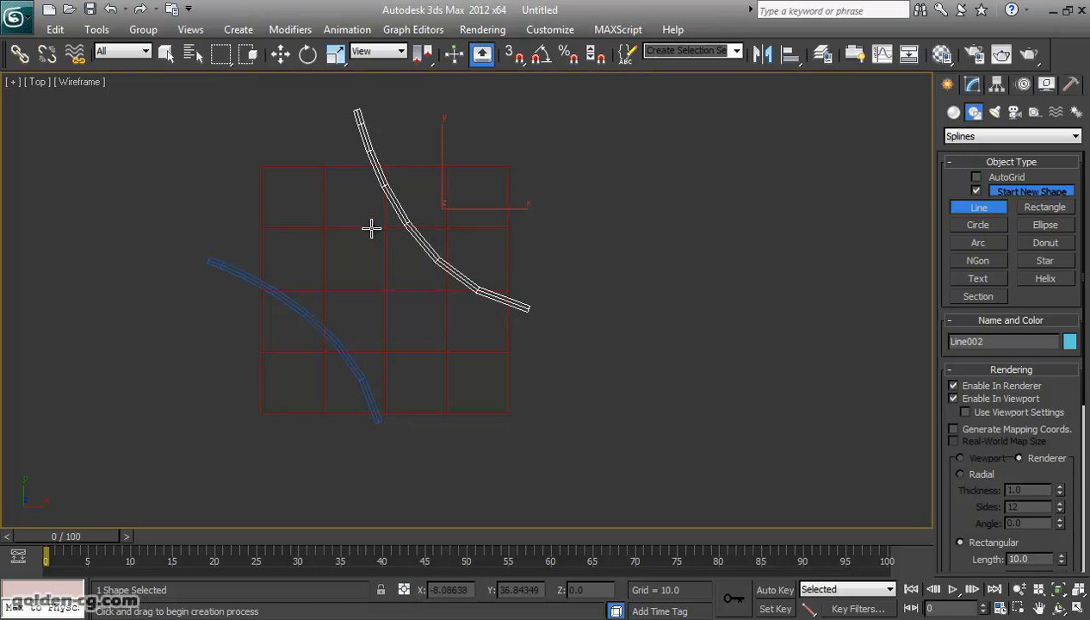
# Draw a closed five-sided line around the middle of the plane, crossing both curved lines.
pyautogui.click(415, 195)
pyautogui.click(308, 237)
pyautogui.click(288, 345)
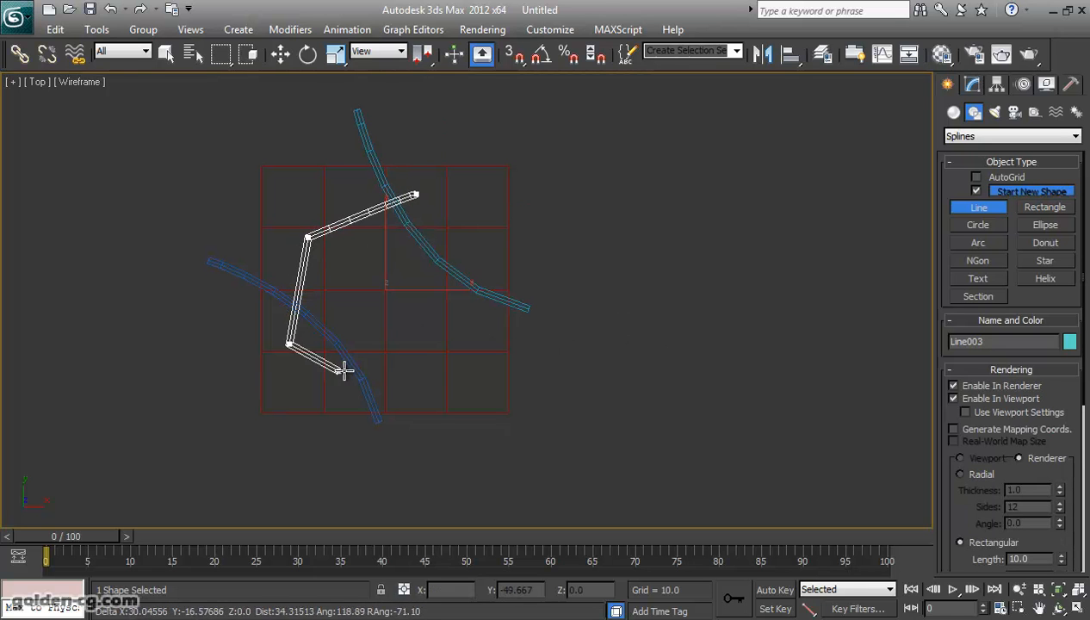
pyautogui.click(392, 371)
pyautogui.click(465, 304)
pyautogui.click(415, 196)
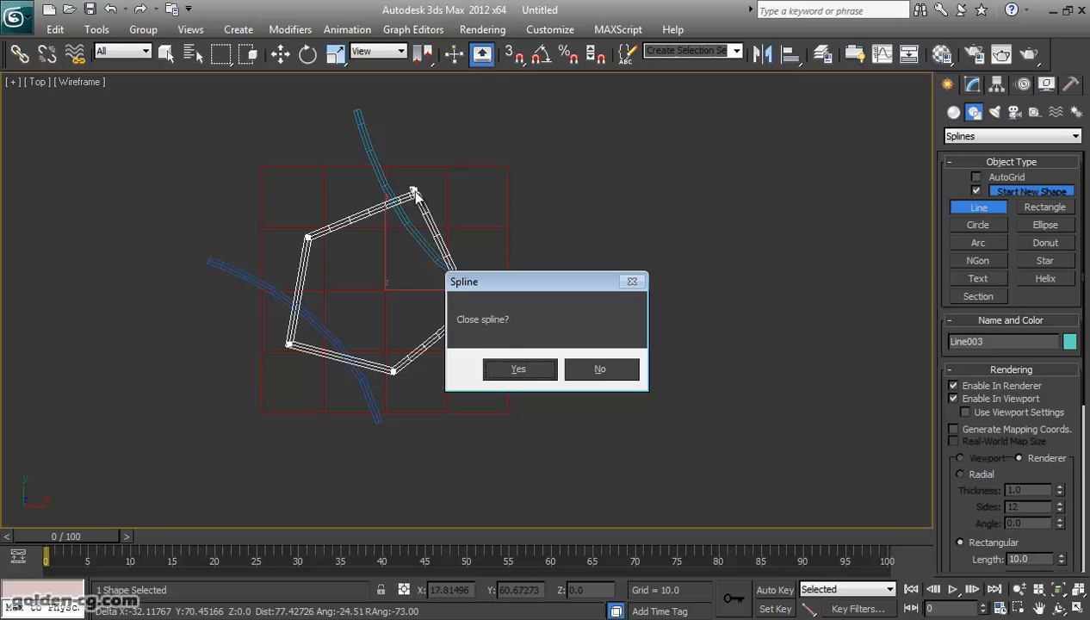
pyautogui.click(510, 372)
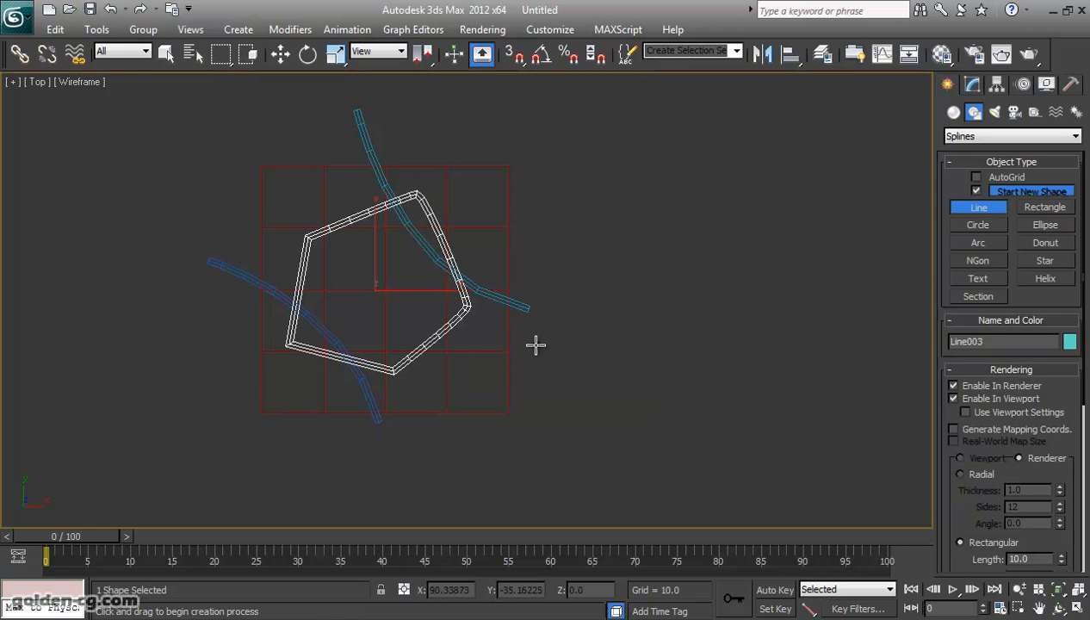
# Draw a two-point curved line diagonally from the plane's lower-left to beyond its upper-right side in the Top view, and shift it slightly up.
pyautogui.click(209, 385)
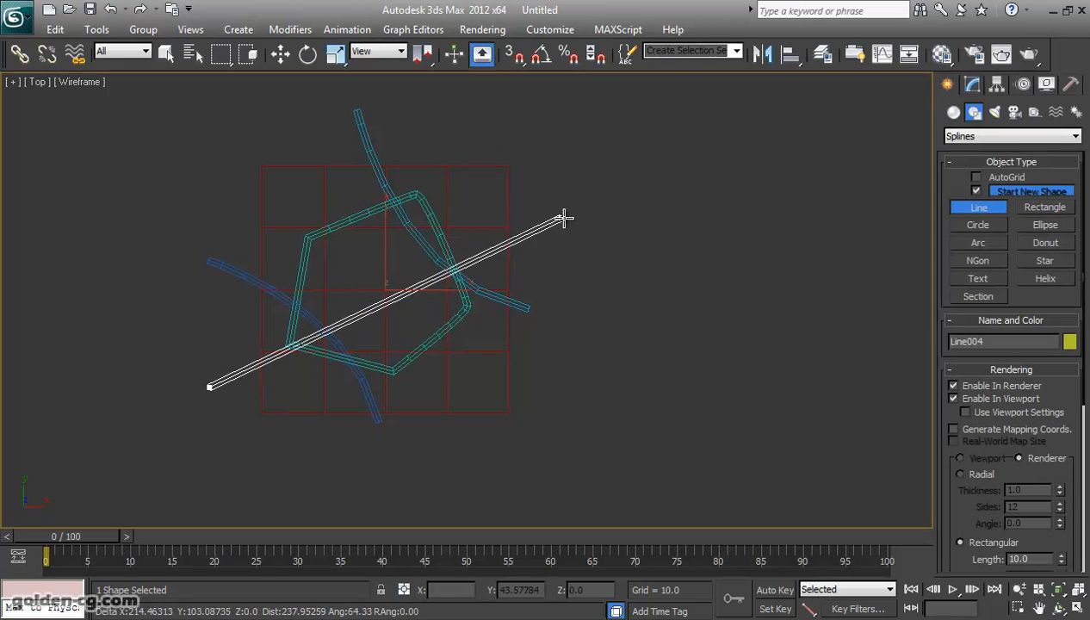
pyautogui.moveTo(579, 209); pyautogui.dragTo(605, 107)
pyautogui.rightClick(605, 108)
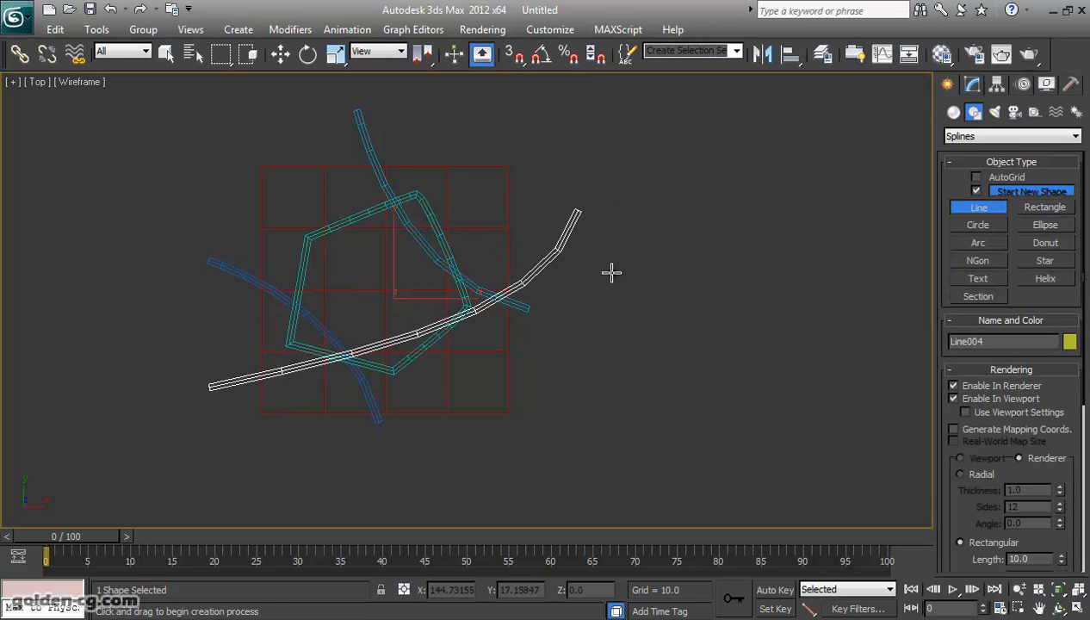
pyautogui.click(281, 53)
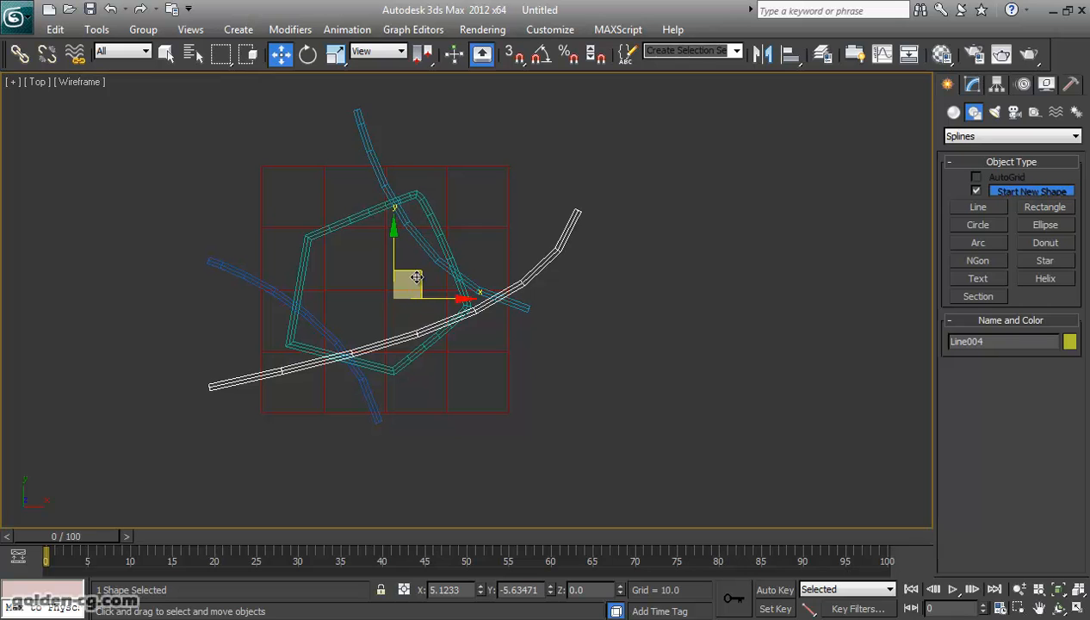
pyautogui.moveTo(415, 277); pyautogui.dragTo(418, 262)
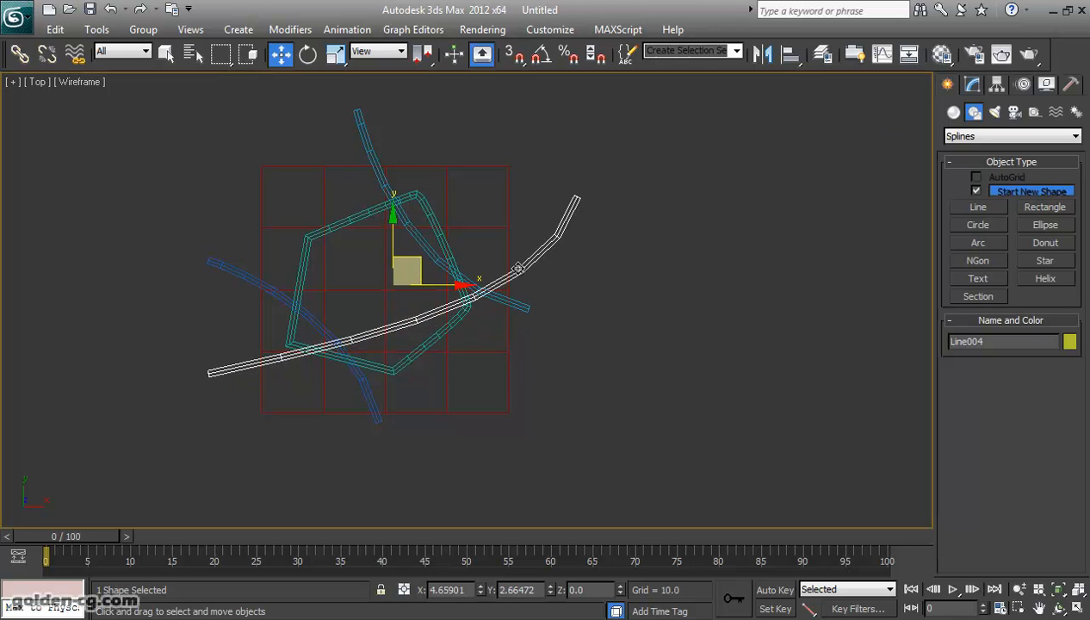
# Move both end vertices of the yellow diagonal line slightly up-left and pull the right vertex's Bezier handle down-left for a deeper bend.
pyautogui.click(972, 83)
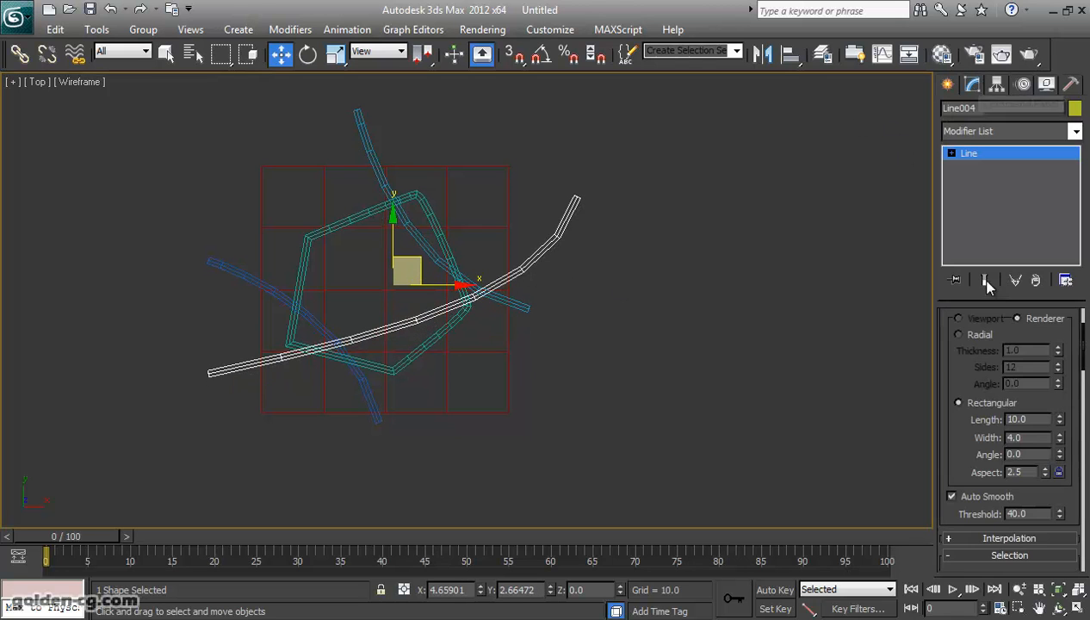
pyautogui.scroll(3, 957, 323)
pyautogui.click(948, 318)
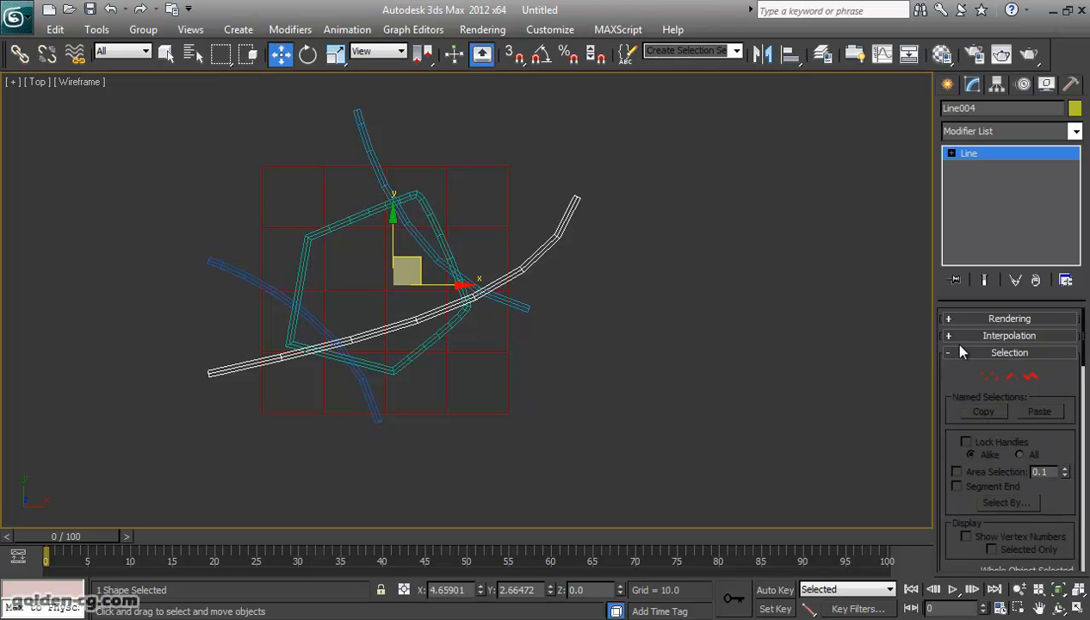
pyautogui.click(989, 376)
pyautogui.click(577, 199)
pyautogui.moveTo(594, 171); pyautogui.dragTo(587, 159)
pyautogui.click(209, 373)
pyautogui.moveTo(229, 358); pyautogui.dragTo(220, 351)
pyautogui.click(571, 187)
pyautogui.moveTo(542, 290); pyautogui.dragTo(495, 346)
pyautogui.click(989, 376)
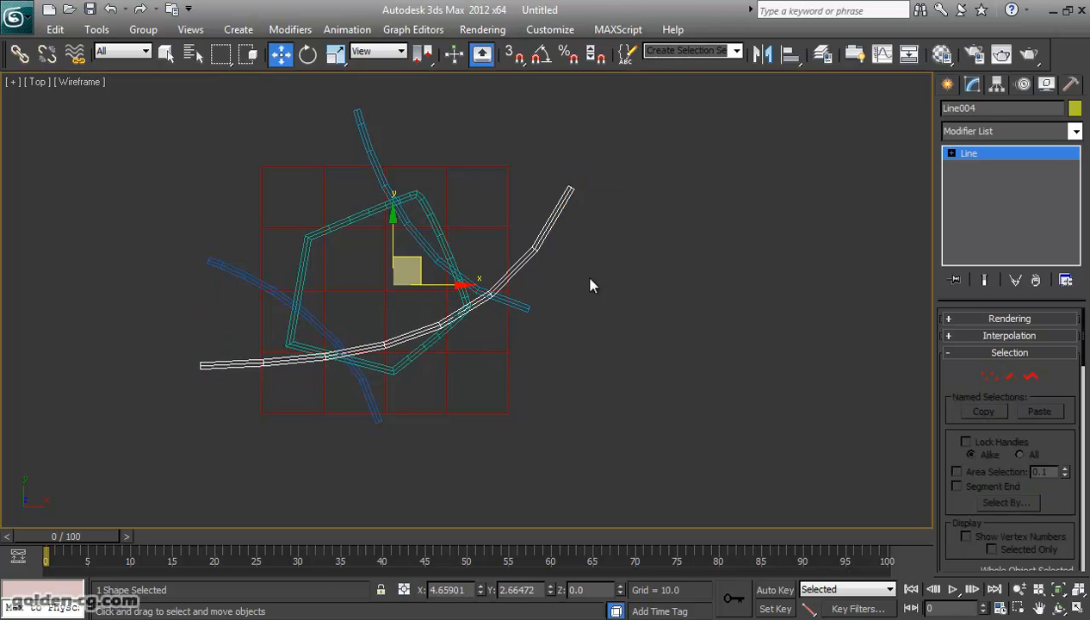
# Lower the light blue curve, pull its lower end vertex down and its upper one down-left, and nudge the dark blue curve down.
pyautogui.click(367, 143)
pyautogui.moveTo(471, 184); pyautogui.dragTo(466, 212)
pyautogui.click(989, 376)
pyautogui.moveTo(550, 305); pyautogui.dragTo(557, 356)
pyautogui.moveTo(348, 98)
pyautogui.mouseDown()
pyautogui.moveTo(340, 126)
pyautogui.moveTo(365, 122)
pyautogui.moveTo(339, 116)
pyautogui.mouseUp()
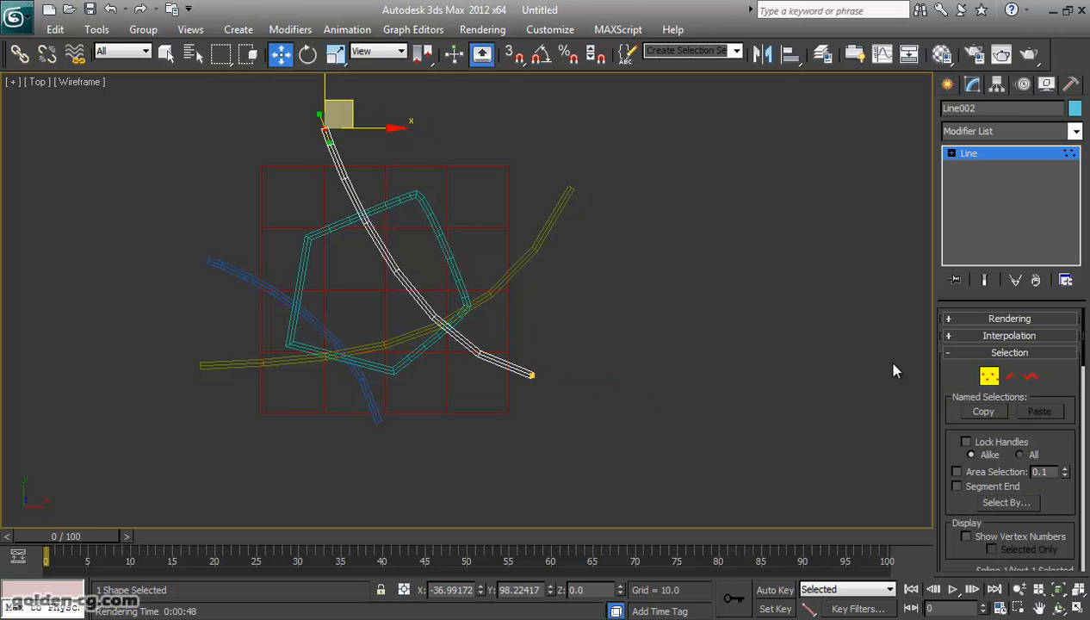
pyautogui.click(989, 376)
pyautogui.click(368, 380)
pyautogui.moveTo(332, 338); pyautogui.dragTo(332, 353)
# Convert all five vertices of the closed teal line to Smooth so that it forms a rounded loop.
pyautogui.click(344, 226)
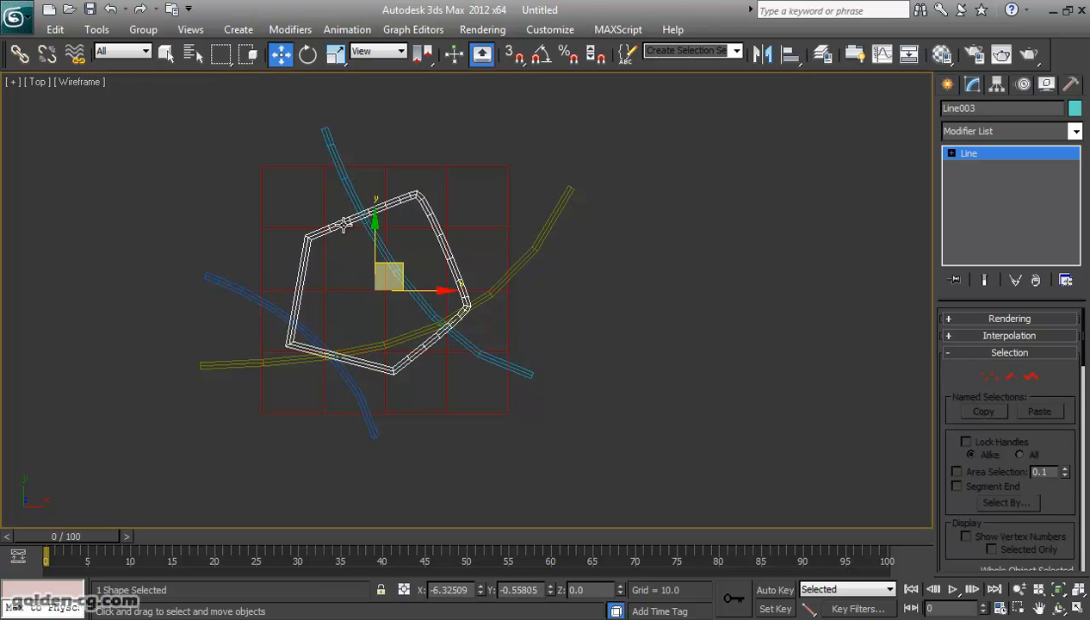
pyautogui.click(406, 277)
pyautogui.click(433, 230)
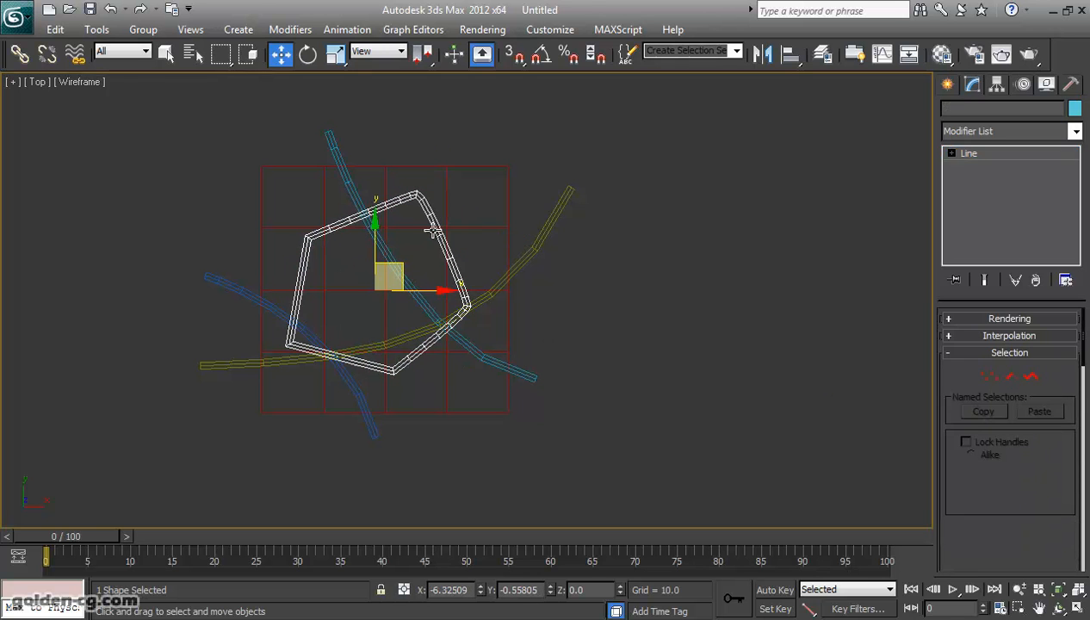
pyautogui.click(989, 376)
pyautogui.moveTo(530, 154); pyautogui.dragTo(289, 405)
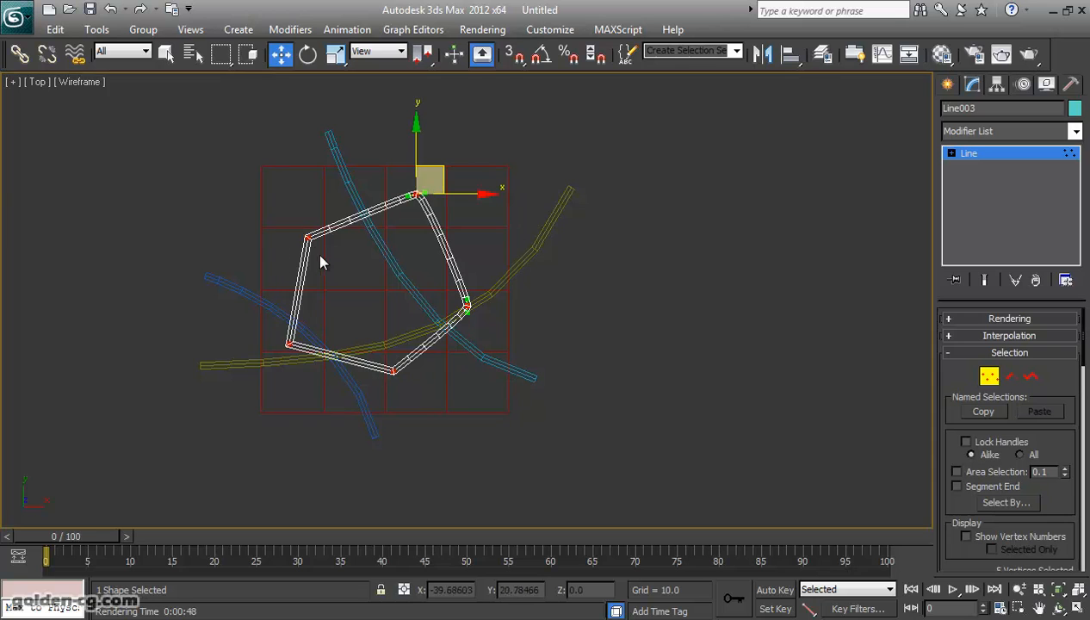
pyautogui.rightClick(311, 237)
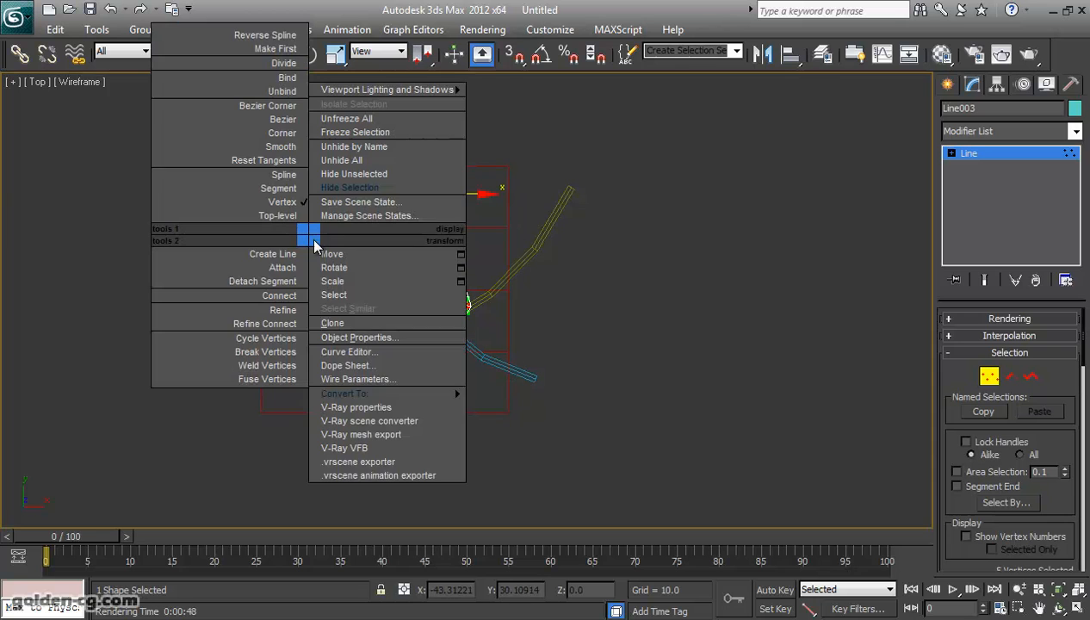
pyautogui.click(281, 147)
pyautogui.moveTo(329, 211); pyautogui.dragTo(335, 211)
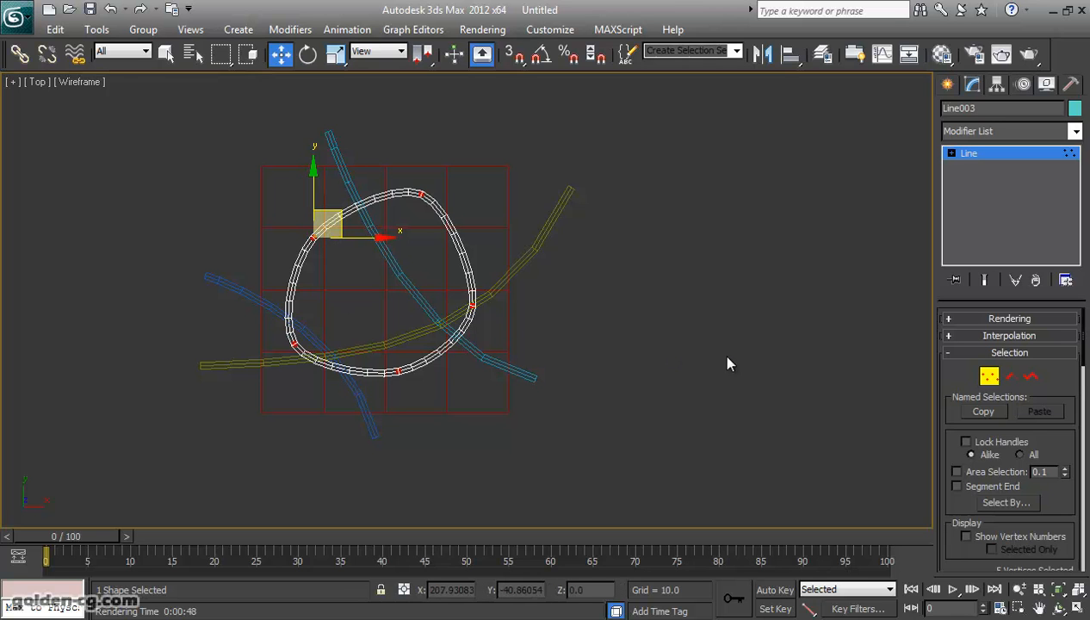
pyautogui.click(989, 376)
# Move the dark blue curve up and right, and pull its lower end vertex down-right past the plane's edge.
pyautogui.click(262, 297)
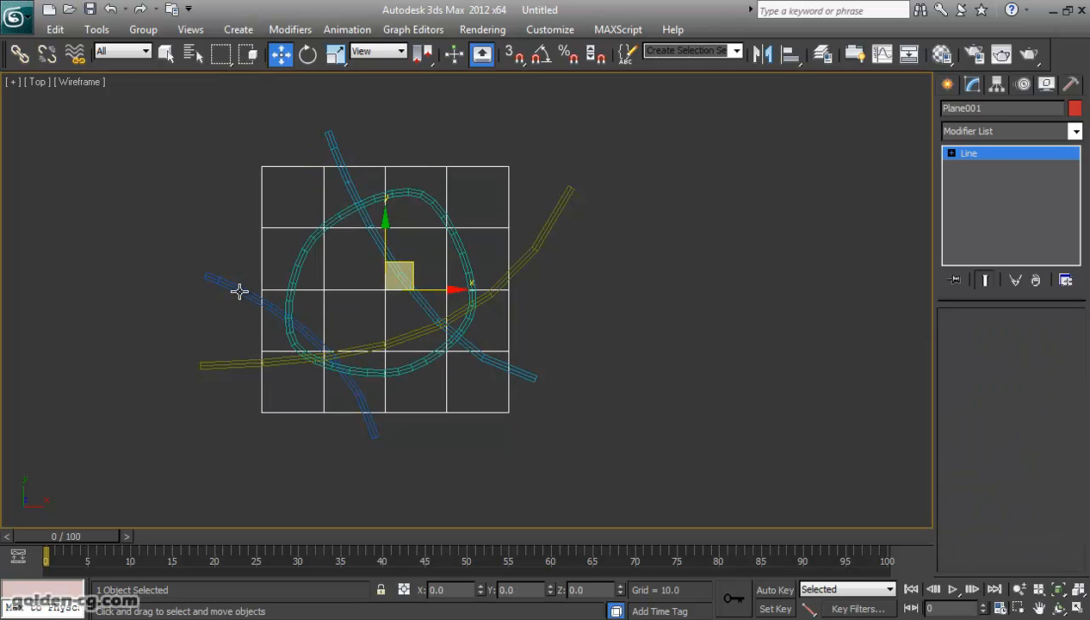
pyautogui.click(240, 293)
pyautogui.moveTo(320, 334); pyautogui.dragTo(344, 300)
pyautogui.click(988, 376)
pyautogui.click(399, 400)
pyautogui.moveTo(433, 401); pyautogui.dragTo(464, 427)
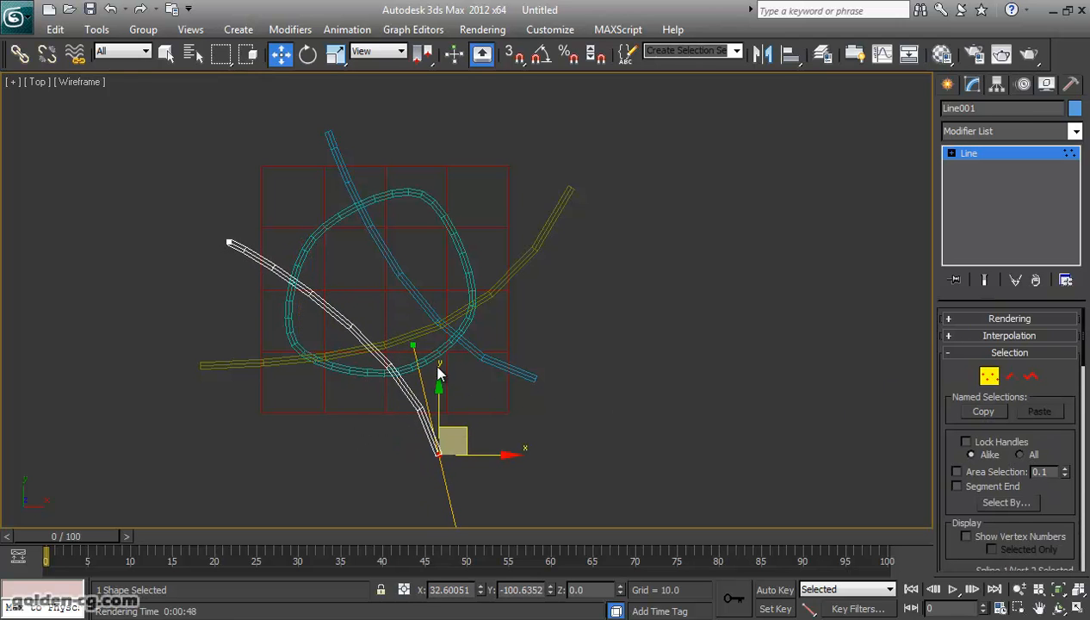
pyautogui.click(989, 376)
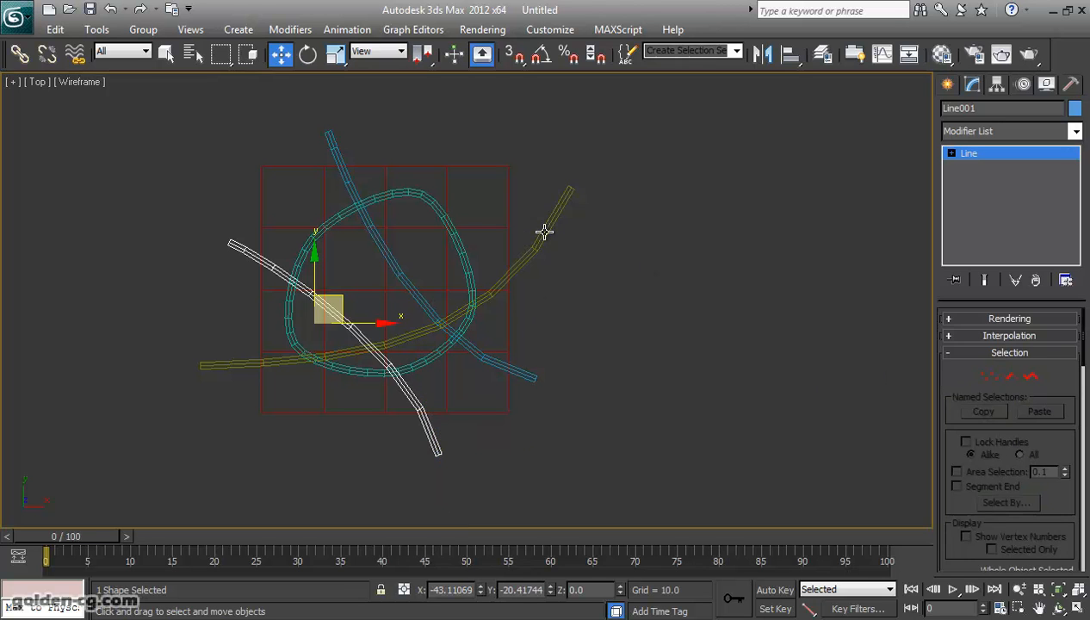
# Move the yellow diagonal line further up across the plane and clear the selection.
pyautogui.click(543, 231)
pyautogui.moveTo(419, 260); pyautogui.dragTo(417, 231)
pyautogui.click(558, 367)
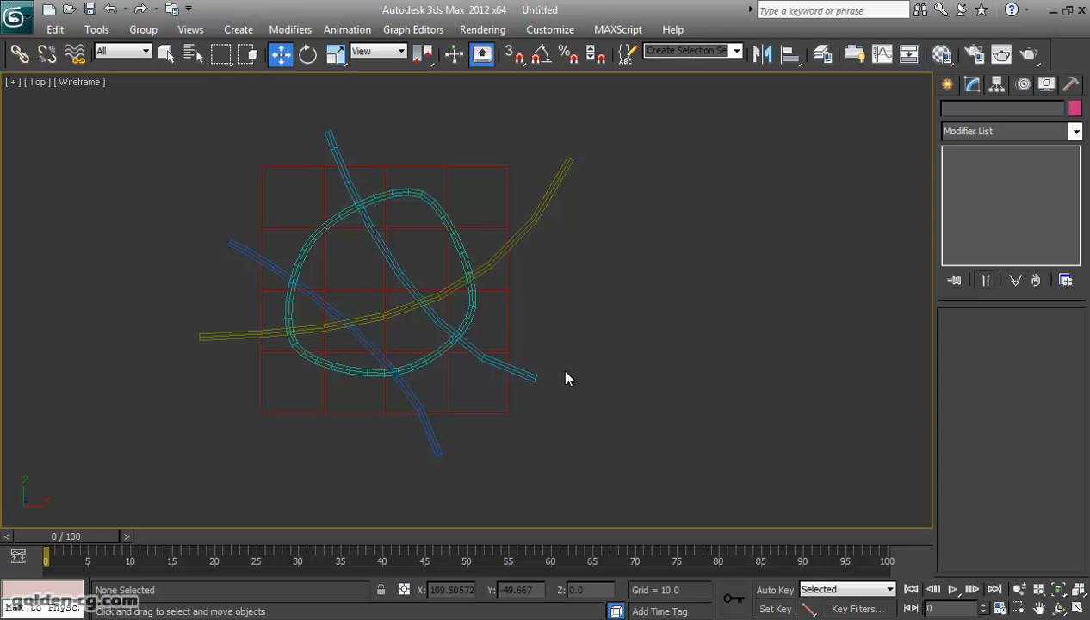
# Clone the plane and all four lines using the Copy option, and hide the selected set.
pyautogui.hotkey('alt', 'w')
pyautogui.scroll(3, 698, 405)
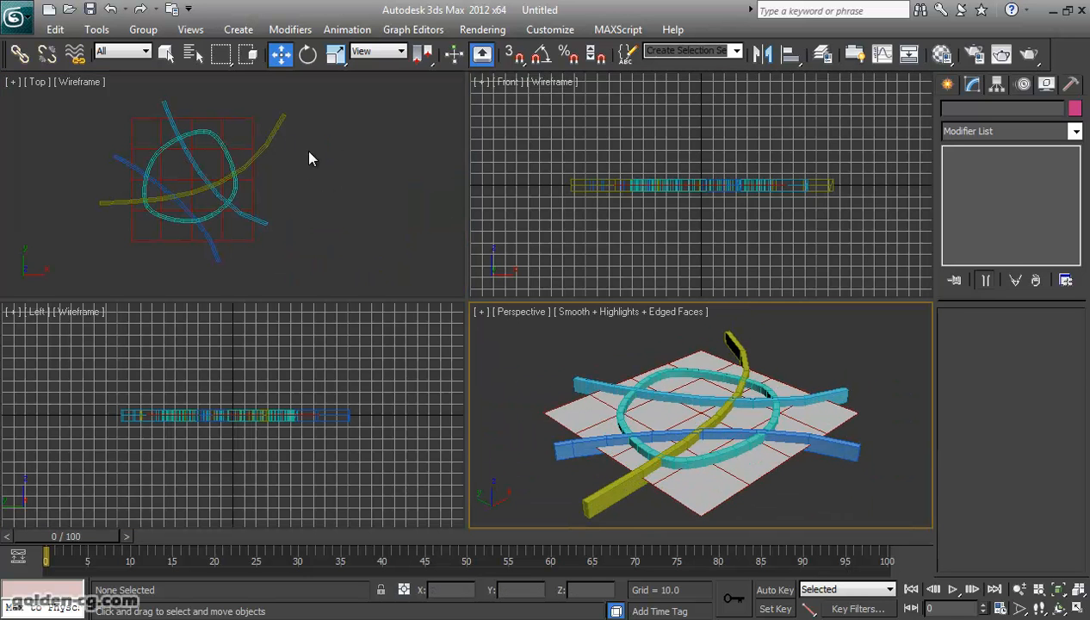
pyautogui.moveTo(620, 204); pyautogui.dragTo(615, 236, button='middle')
pyautogui.moveTo(514, 150); pyautogui.dragTo(883, 258)
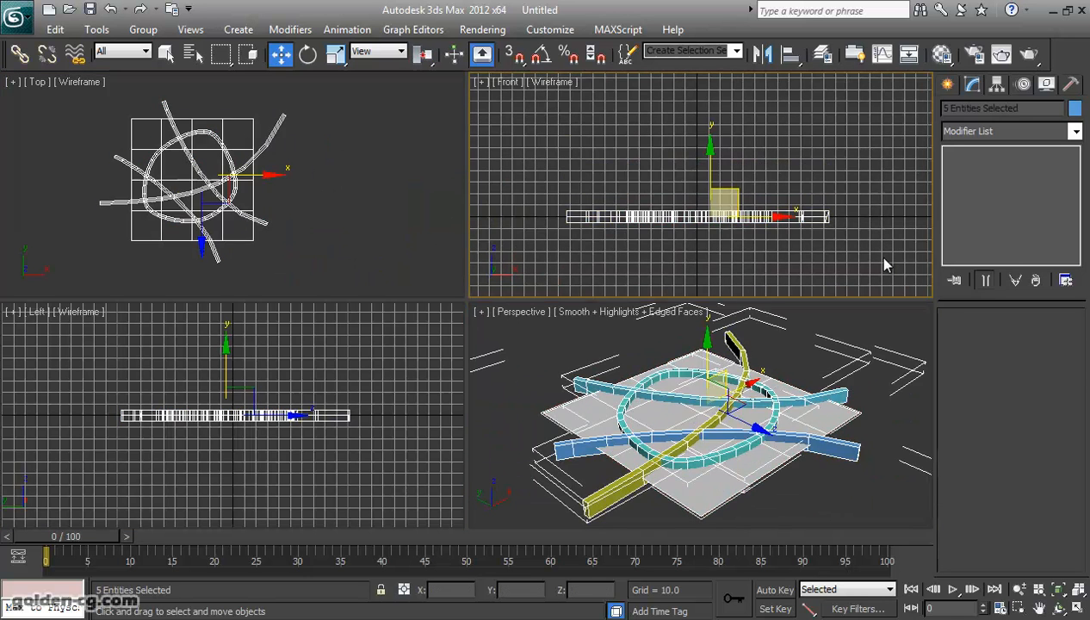
pyautogui.hotkey('ctrl', 'v')
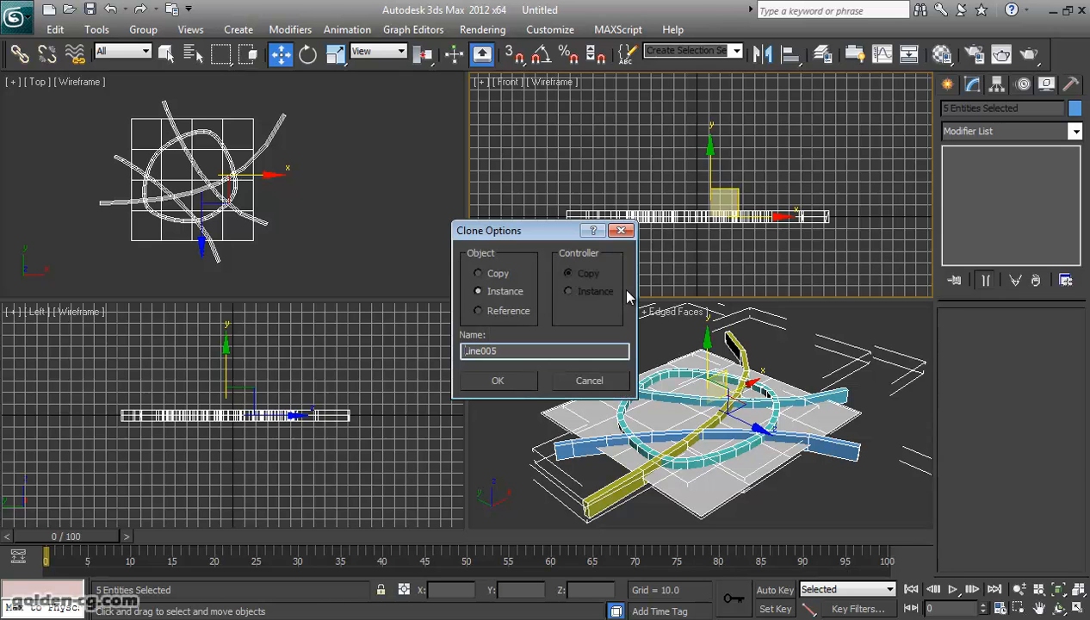
pyautogui.click(499, 274)
pyautogui.click(498, 380)
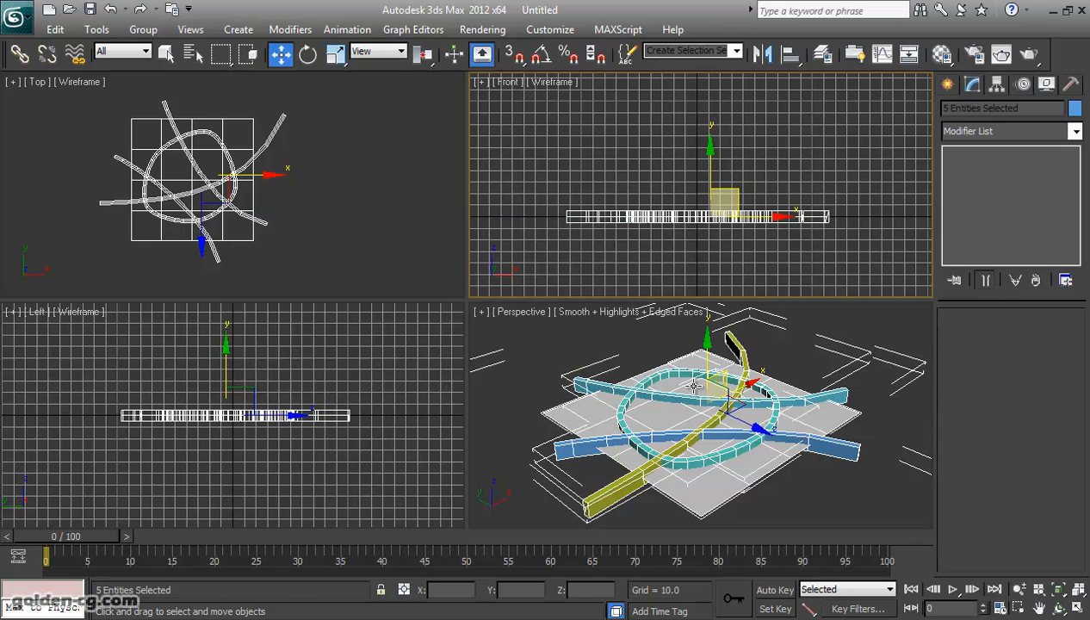
pyautogui.rightClick(693, 384)
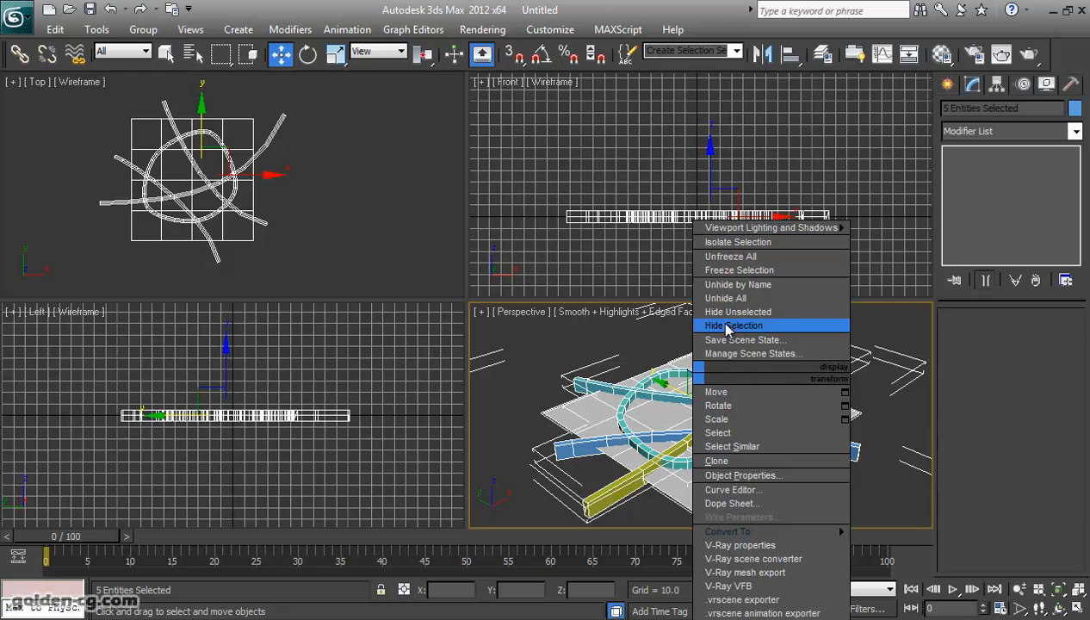
pyautogui.click(734, 325)
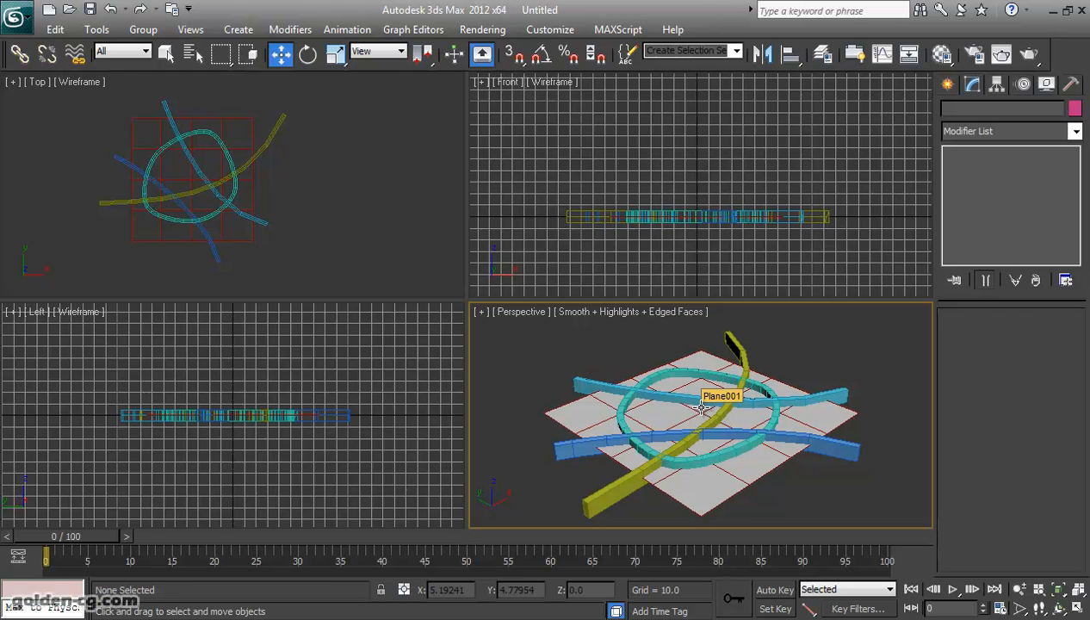
# Start a ProBoolean compound object on the plane, with the Subtraction operation and the Cookie option enabled.
pyautogui.click(727, 494)
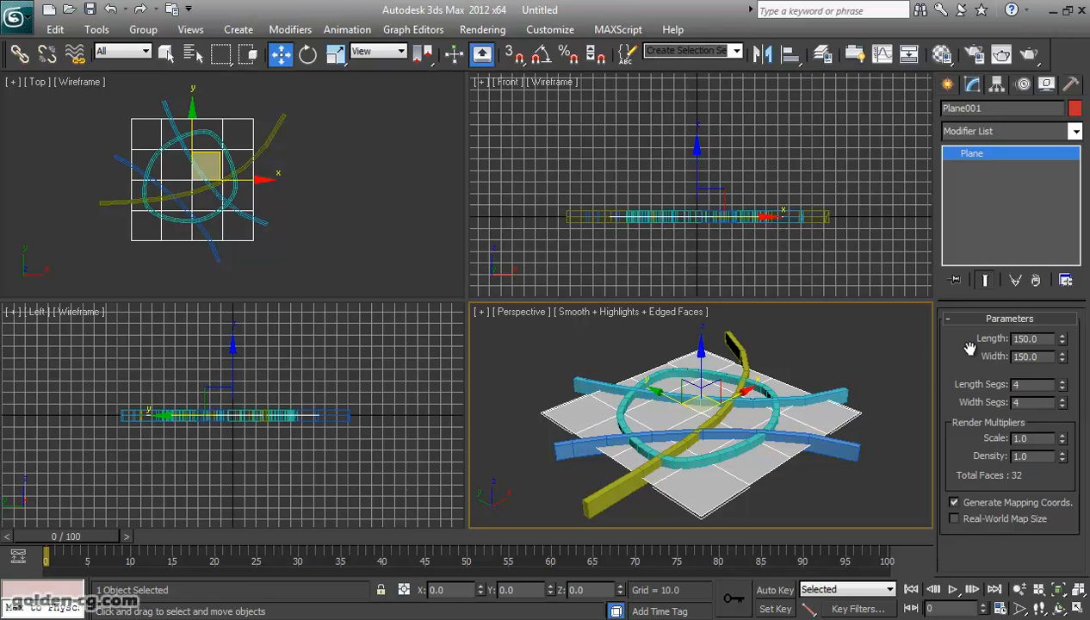
pyautogui.click(950, 86)
pyautogui.click(953, 113)
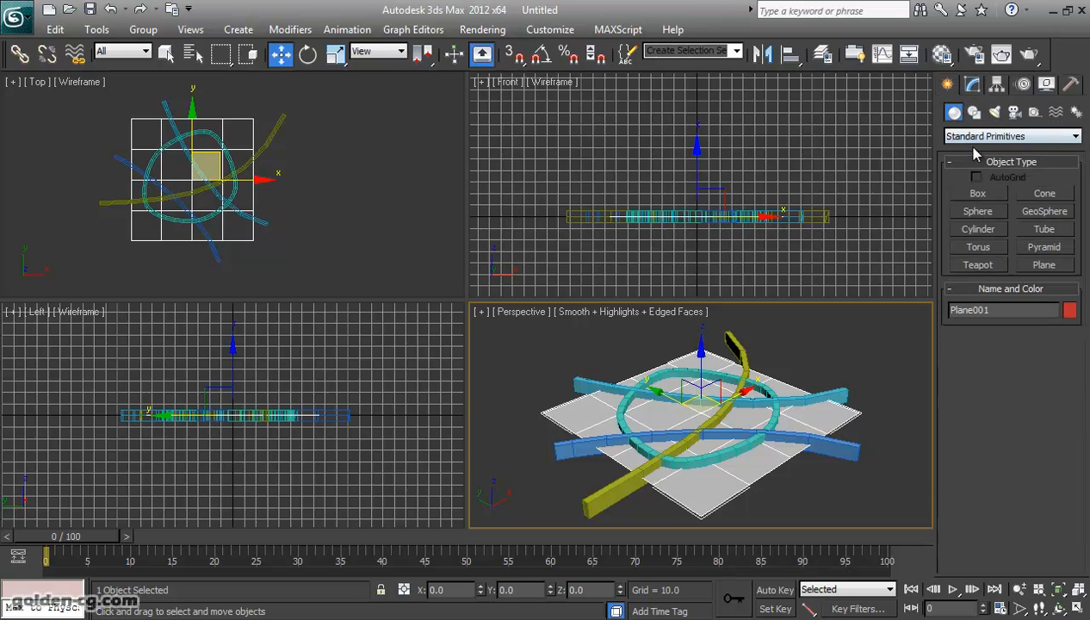
pyautogui.click(964, 138)
pyautogui.click(985, 176)
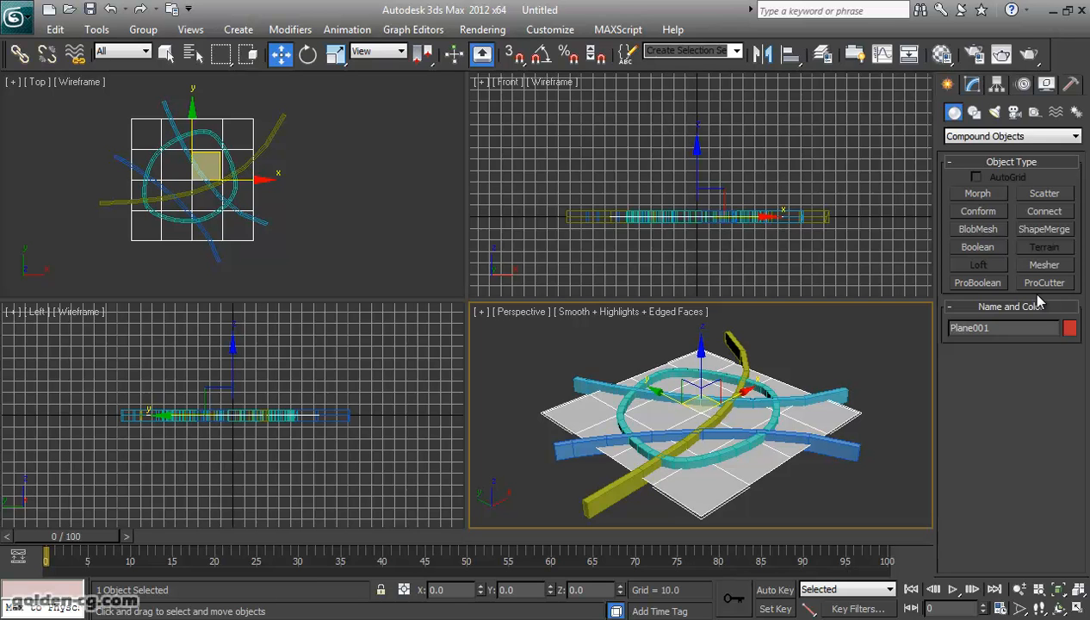
pyautogui.click(992, 284)
pyautogui.moveTo(1005, 433); pyautogui.dragTo(1014, 353)
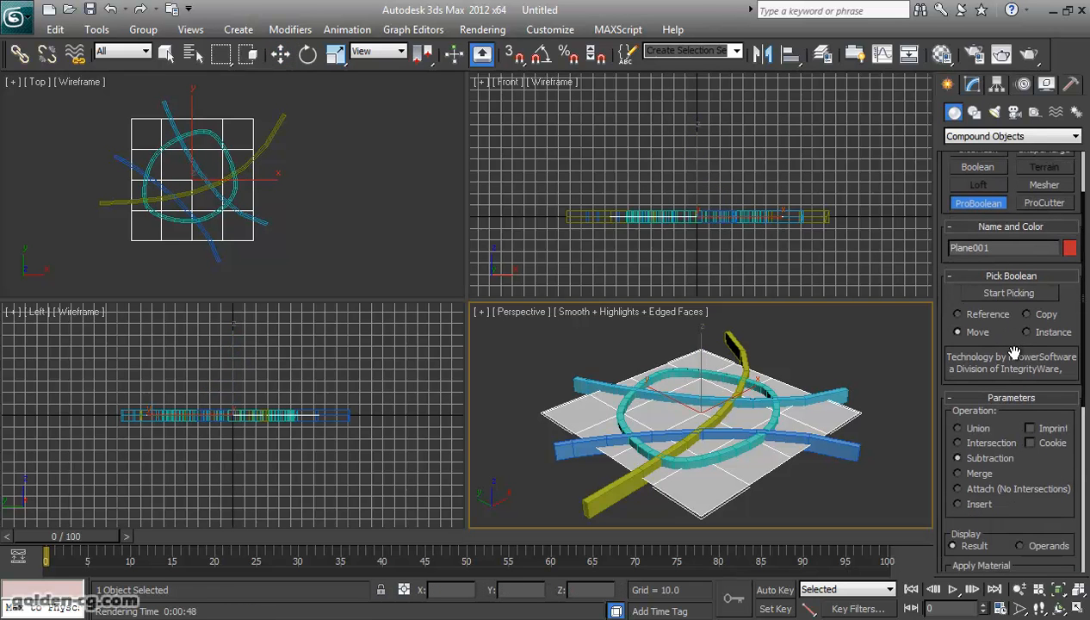
pyautogui.click(1029, 443)
pyautogui.moveTo(1029, 463); pyautogui.dragTo(1037, 336)
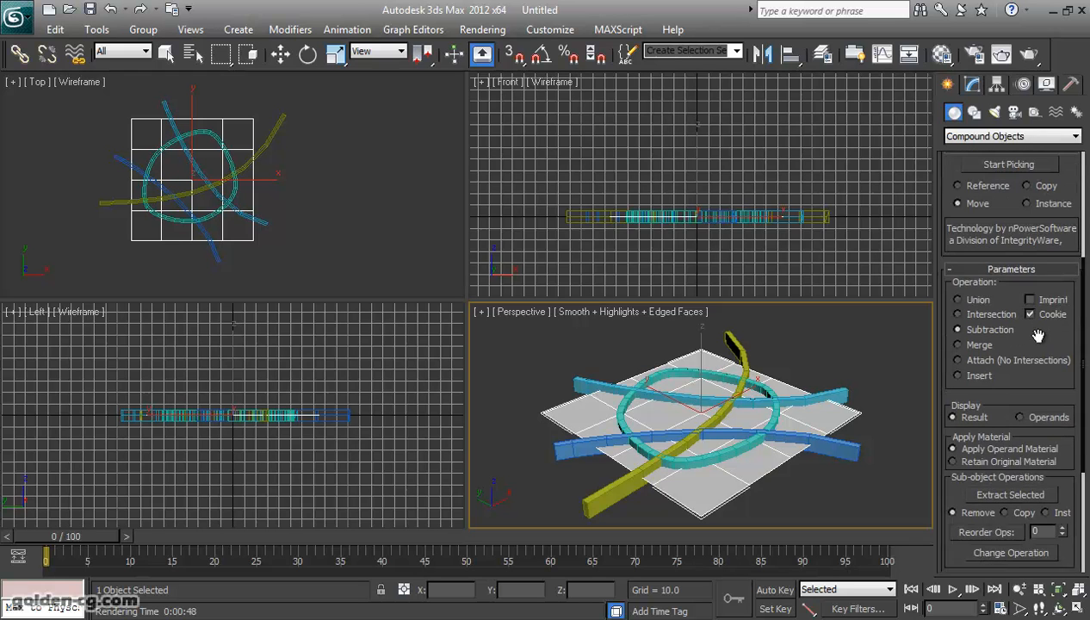
# Enable Make Quadrilaterals in the ProBoolean's advanced options, and leave the command with nothing selected.
pyautogui.scroll(-5, 1037, 361)
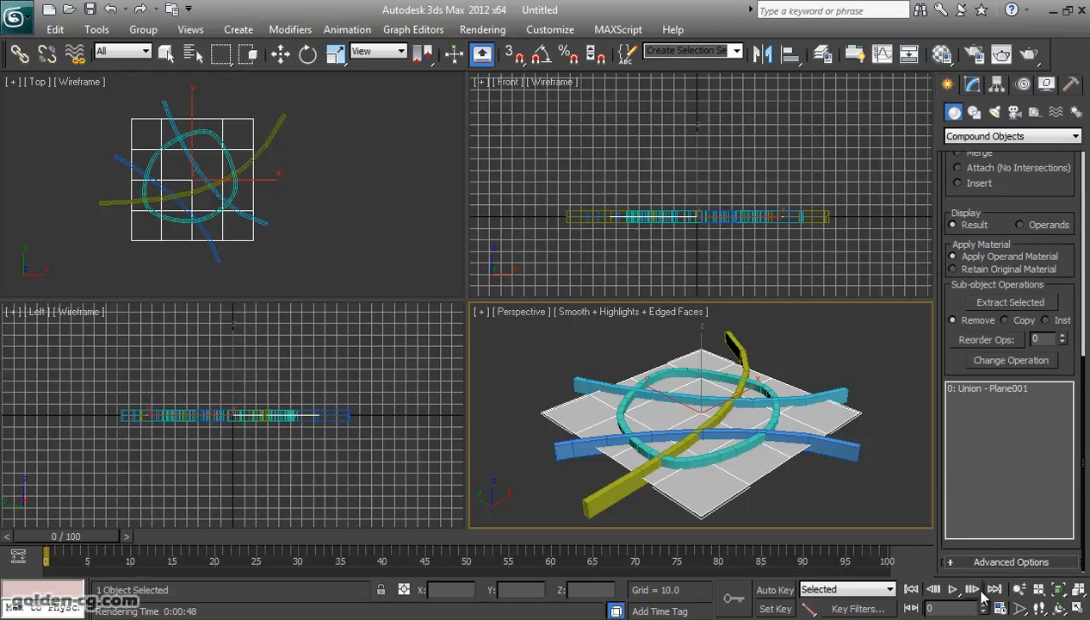
pyautogui.click(984, 561)
pyautogui.moveTo(951, 493); pyautogui.dragTo(945, 437)
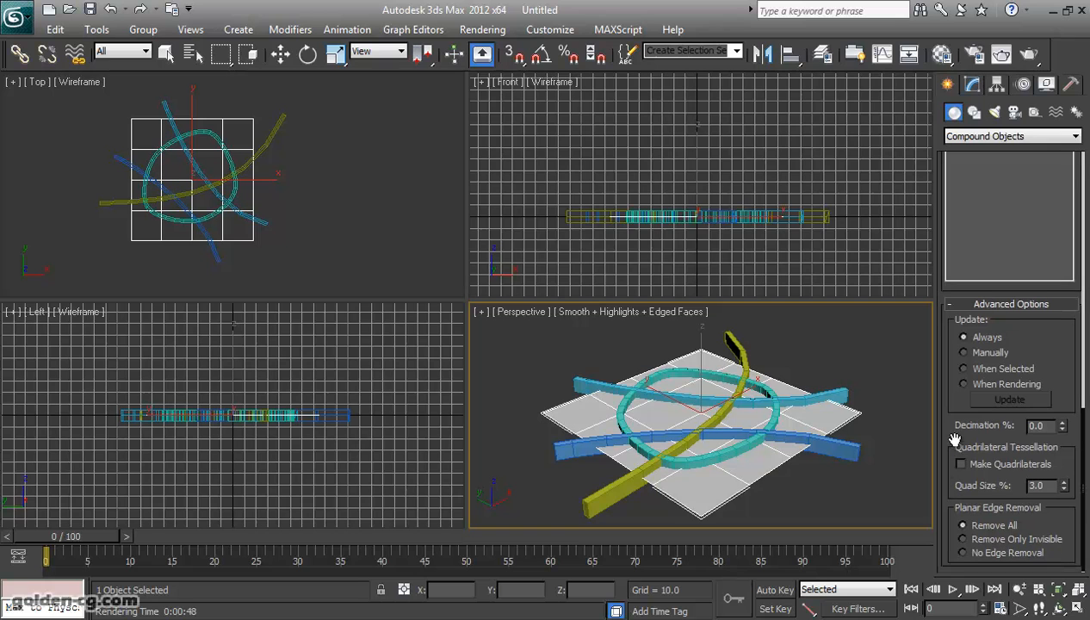
pyautogui.click(971, 469)
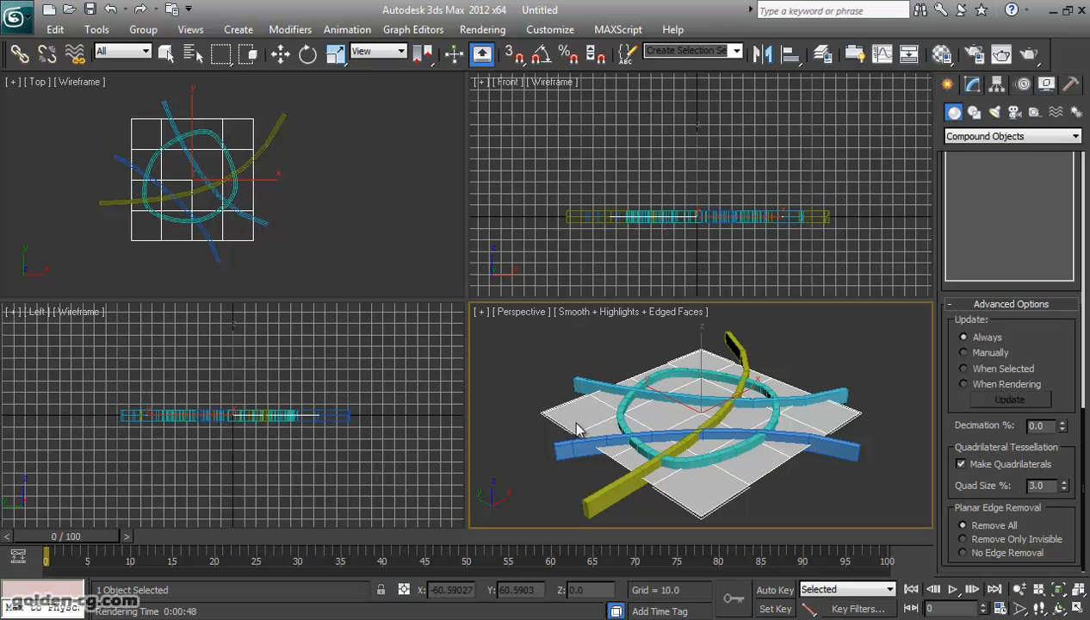
pyautogui.click(280, 54)
pyautogui.click(327, 104)
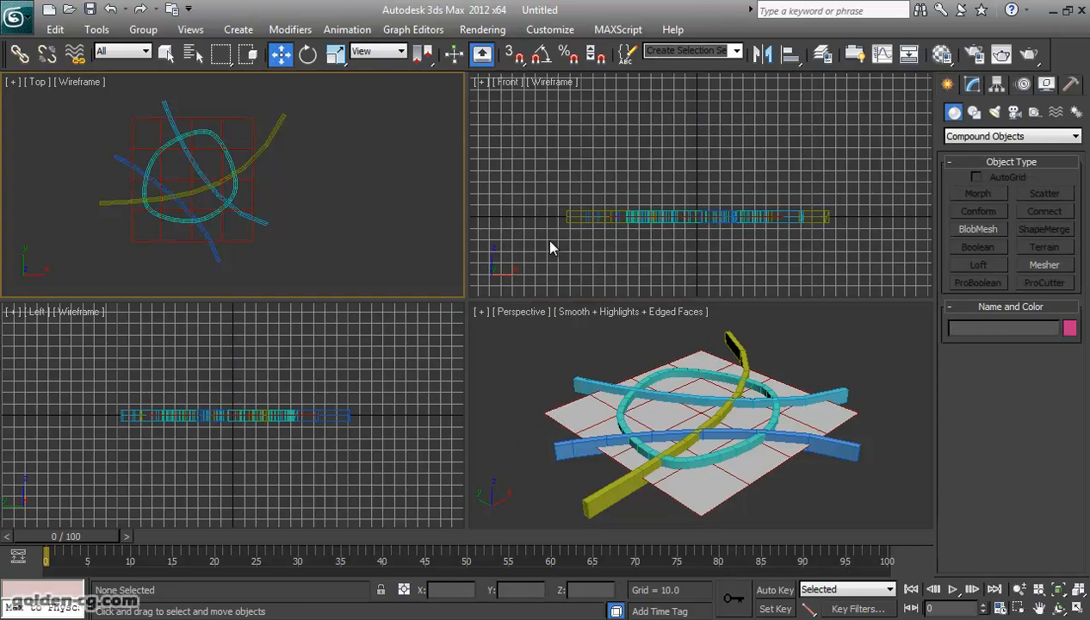
# Convert the yellow diagonal line to an Editable Poly.
pyautogui.click(276, 128)
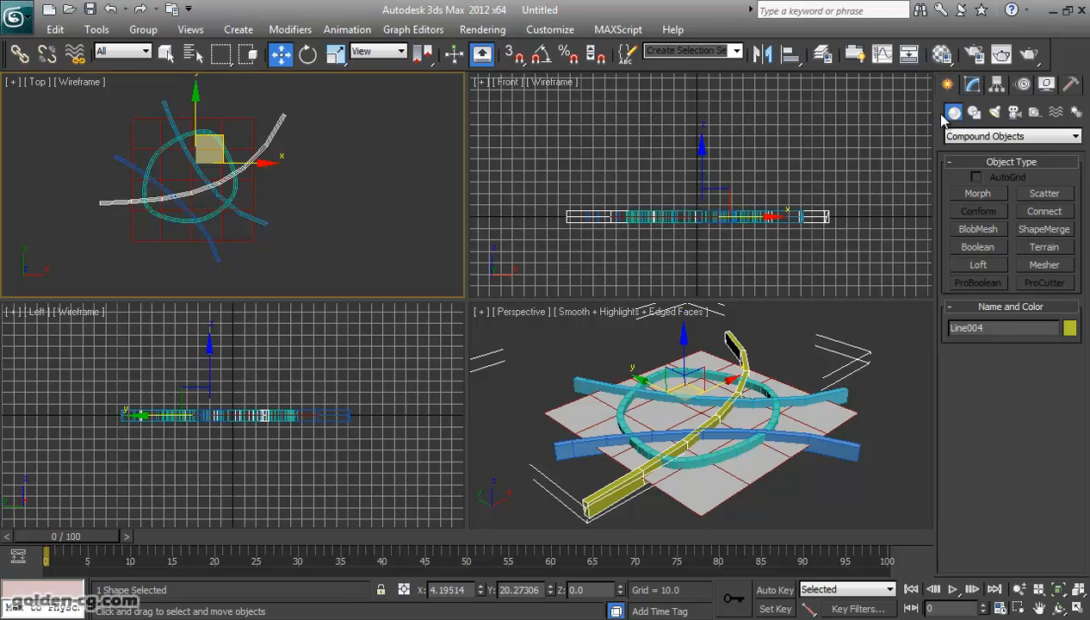
pyautogui.click(972, 83)
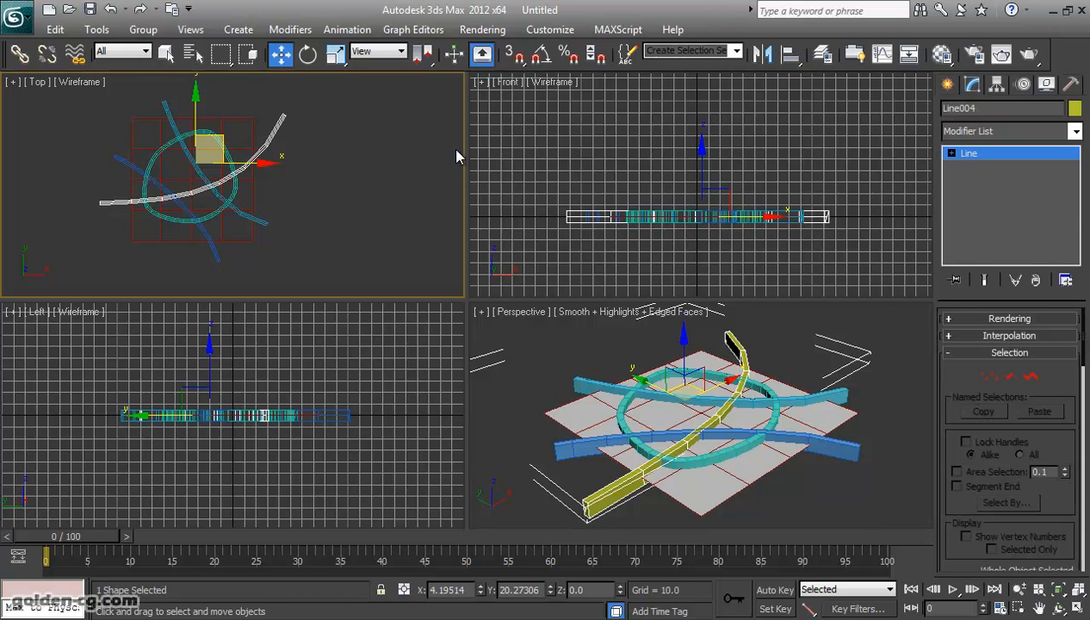
pyautogui.rightClick(273, 129)
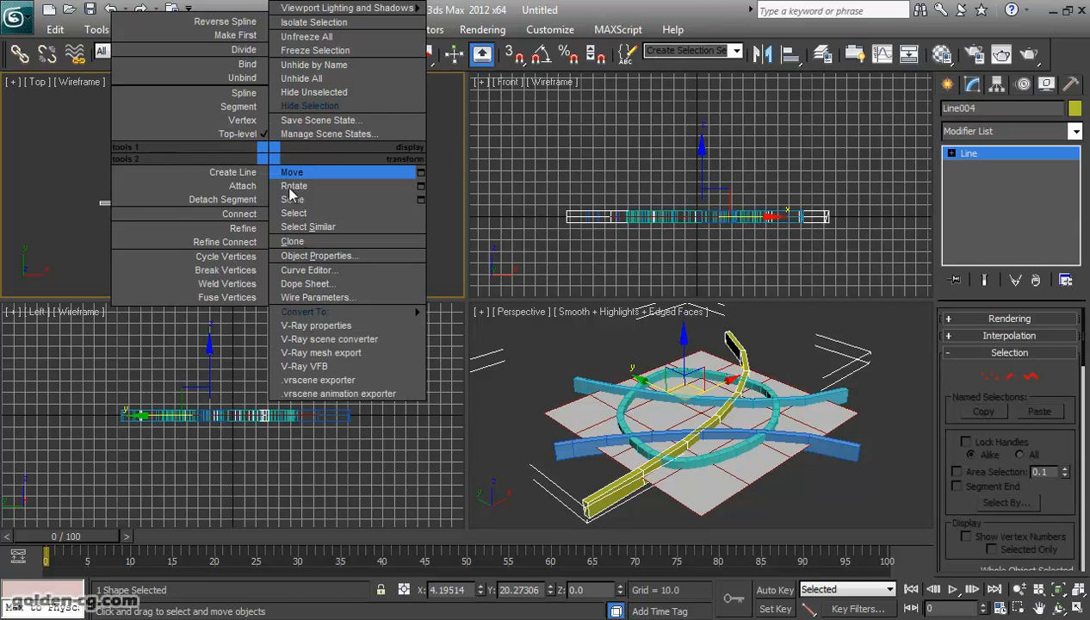
pyautogui.moveTo(349, 314)
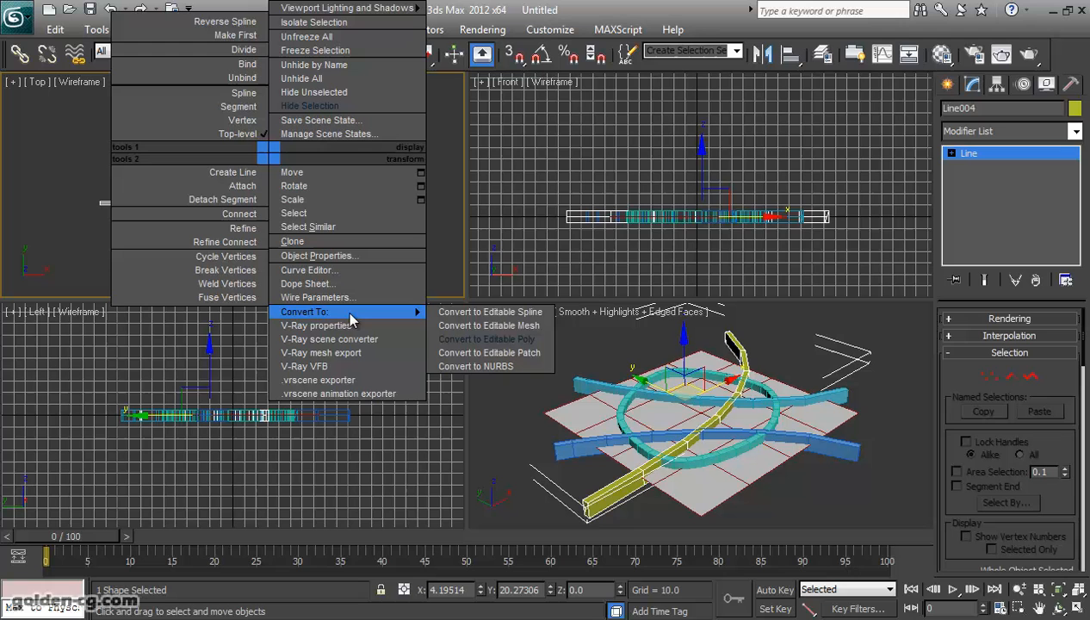
pyautogui.click(506, 349)
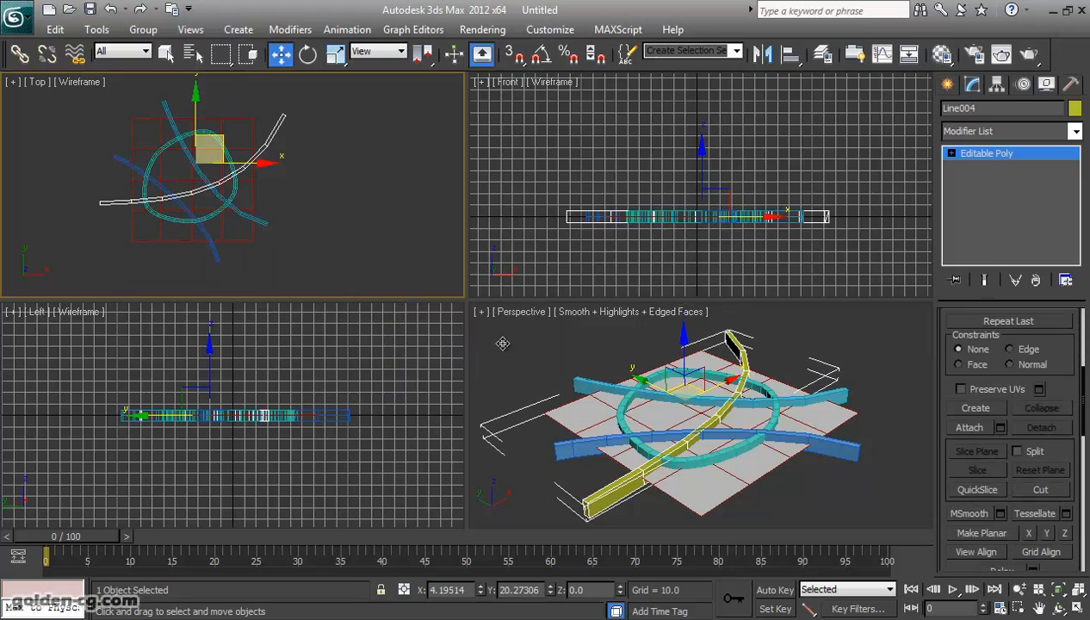
# Attach the two blue crossing lines to the yellow editable poly, undoing the accidental attachment of the plane.
pyautogui.click(969, 427)
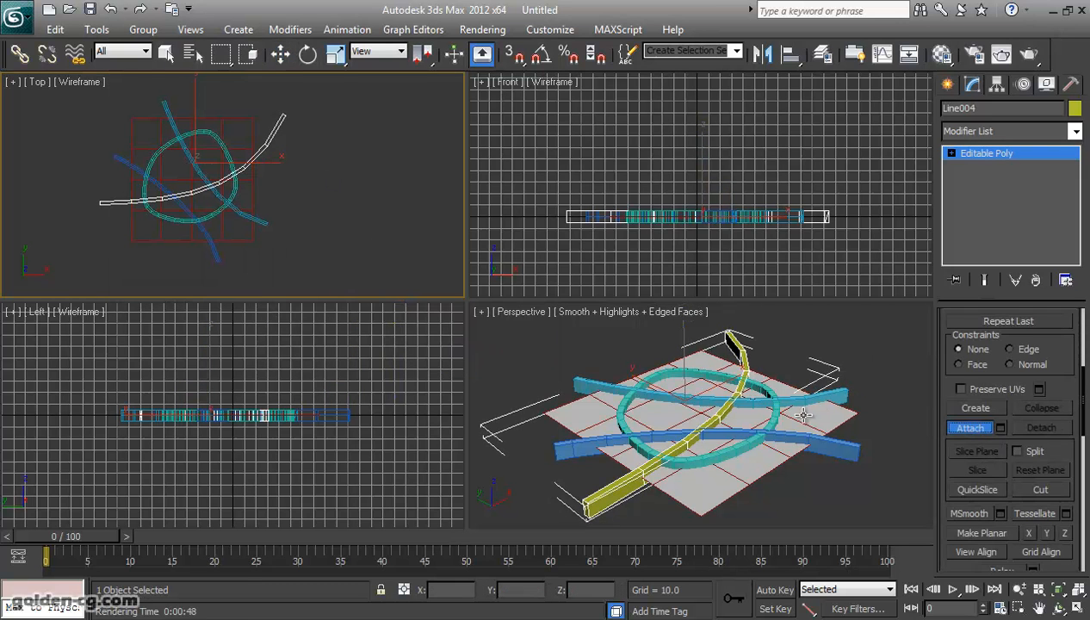
pyautogui.click(833, 392)
pyautogui.click(849, 450)
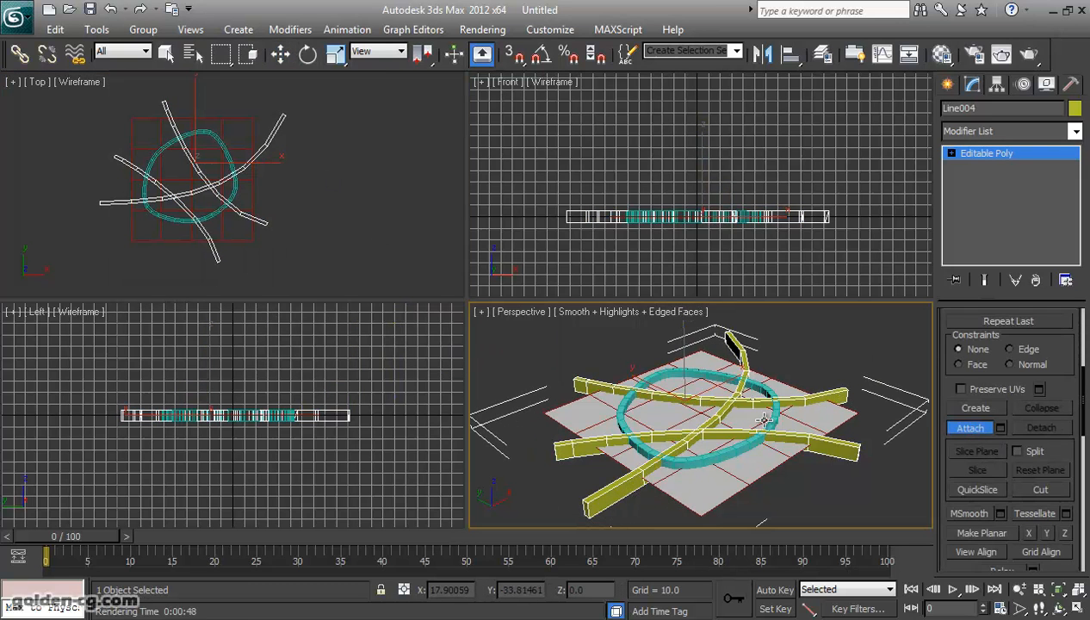
pyautogui.click(774, 419)
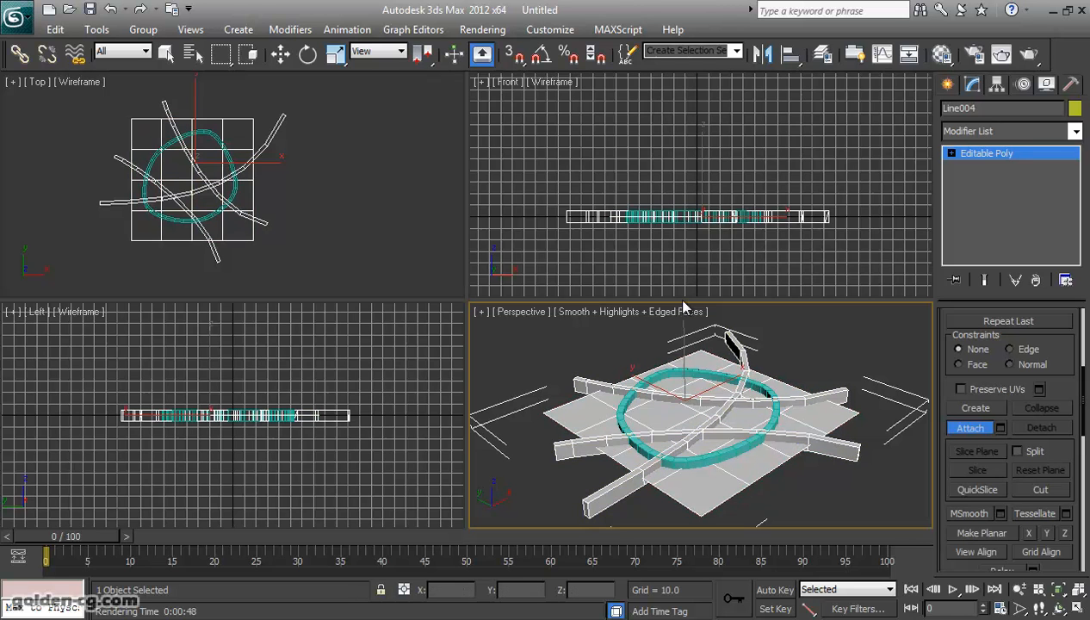
pyautogui.hotkey('ctrl', 'z')
# Restrict selection to Shapes, attach the teal ring to the yellow road poly, and leave the Attach command.
pyautogui.scroll(5, 666, 240)
pyautogui.moveTo(666, 256); pyautogui.dragTo(666, 145, button='middle')
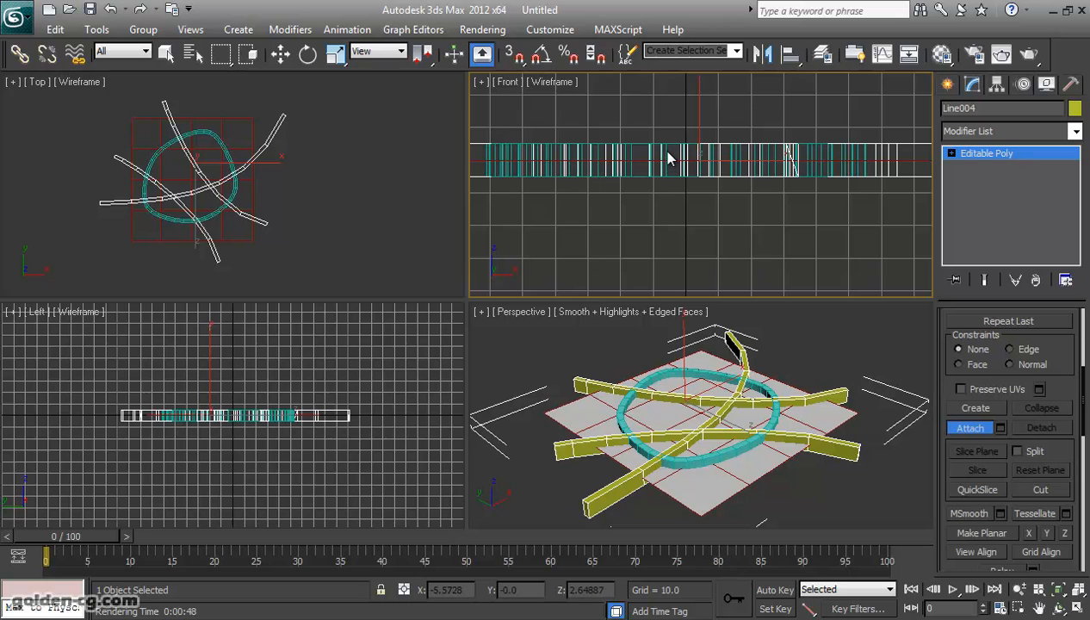
pyautogui.click(125, 52)
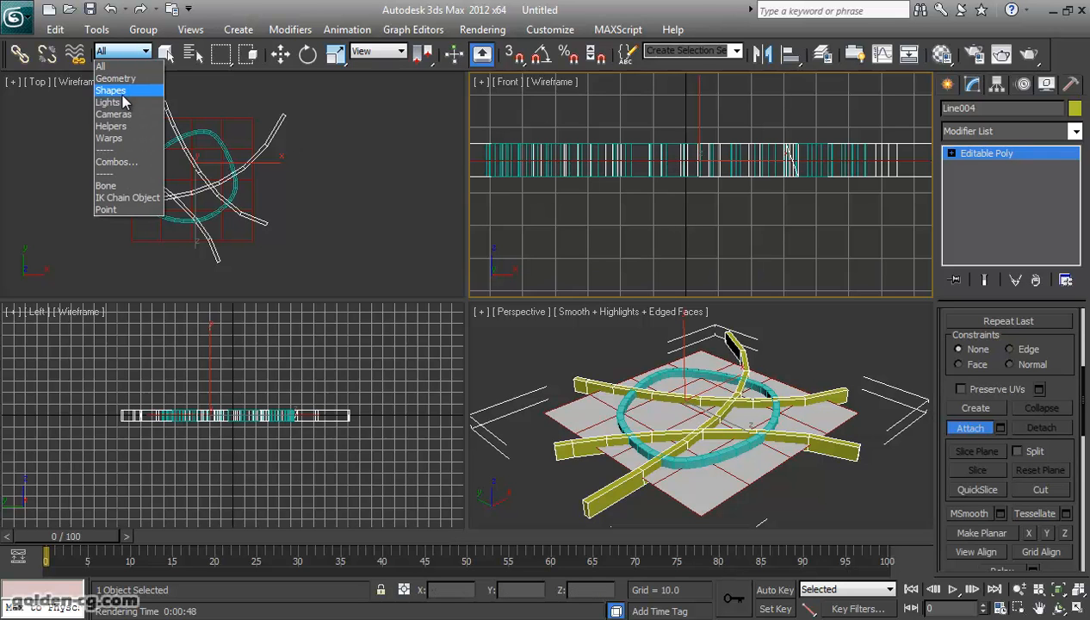
pyautogui.click(122, 89)
pyautogui.click(621, 401)
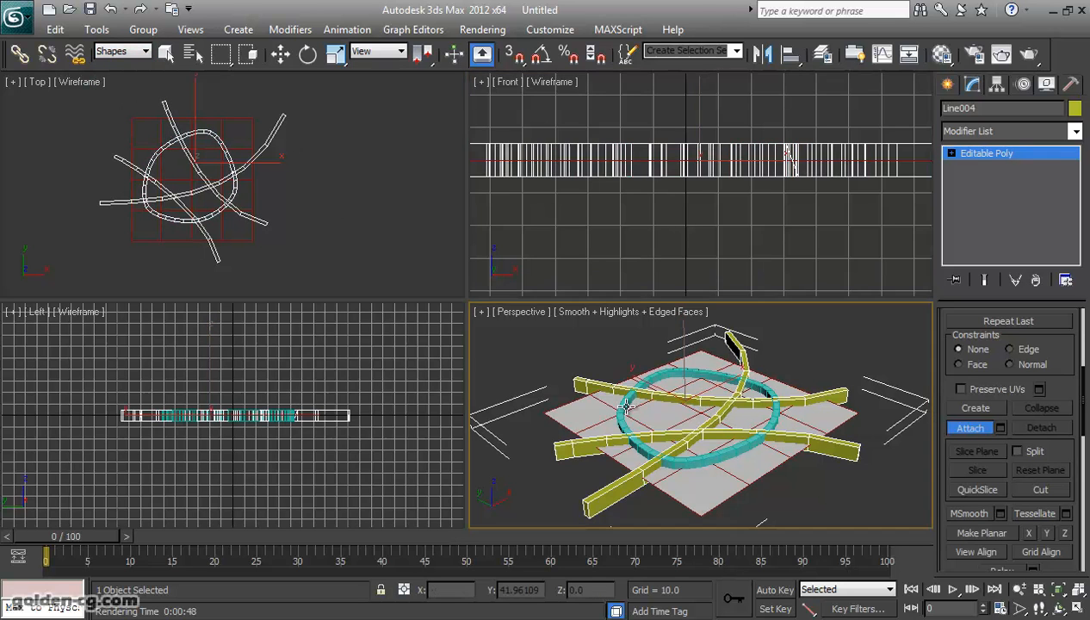
pyautogui.press('w')
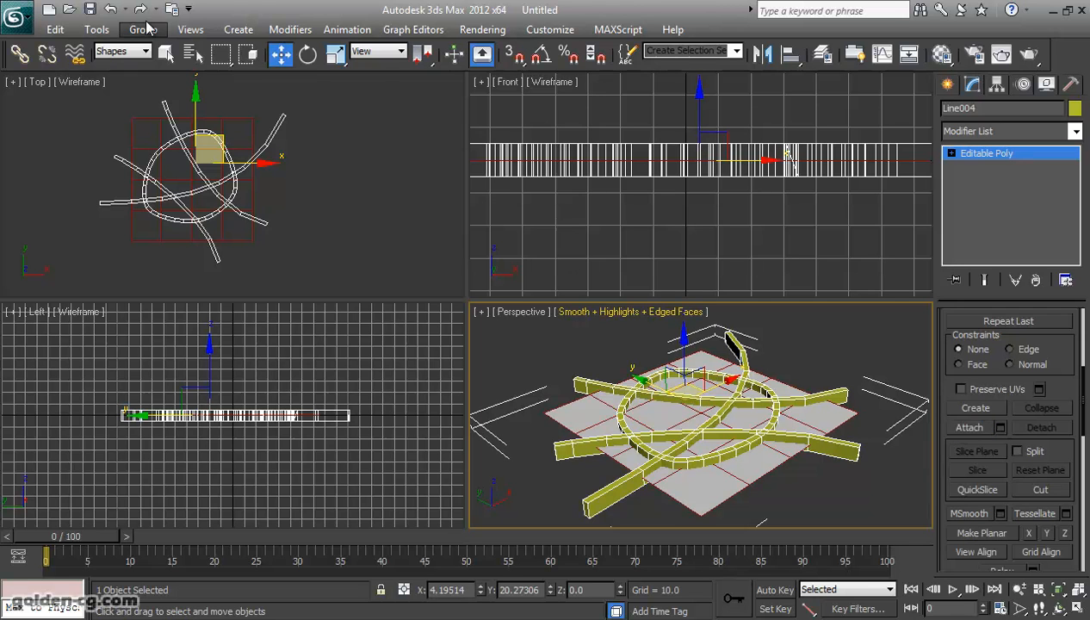
# Reset the selection filter to All and select the ProBoolean plane.
pyautogui.click(129, 53)
pyautogui.click(128, 68)
pyautogui.click(334, 178)
pyautogui.click(696, 473)
# Try subtracting the attached road lines from the plane with ProBoolean, inspect the mesh around the road cuts, and undo the operation.
pyautogui.click(997, 342)
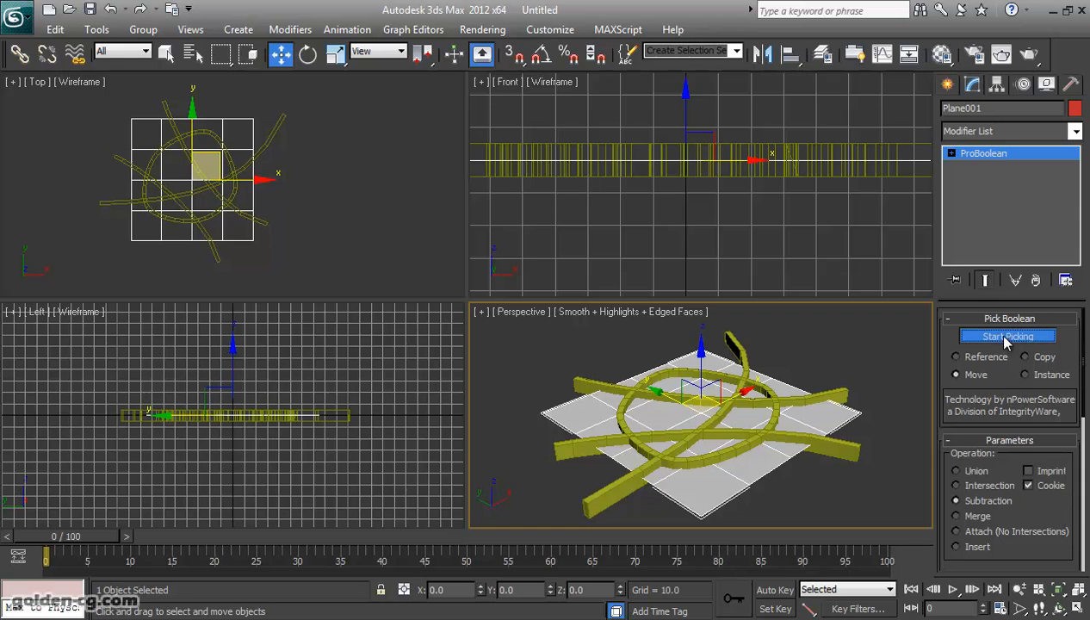
pyautogui.click(851, 452)
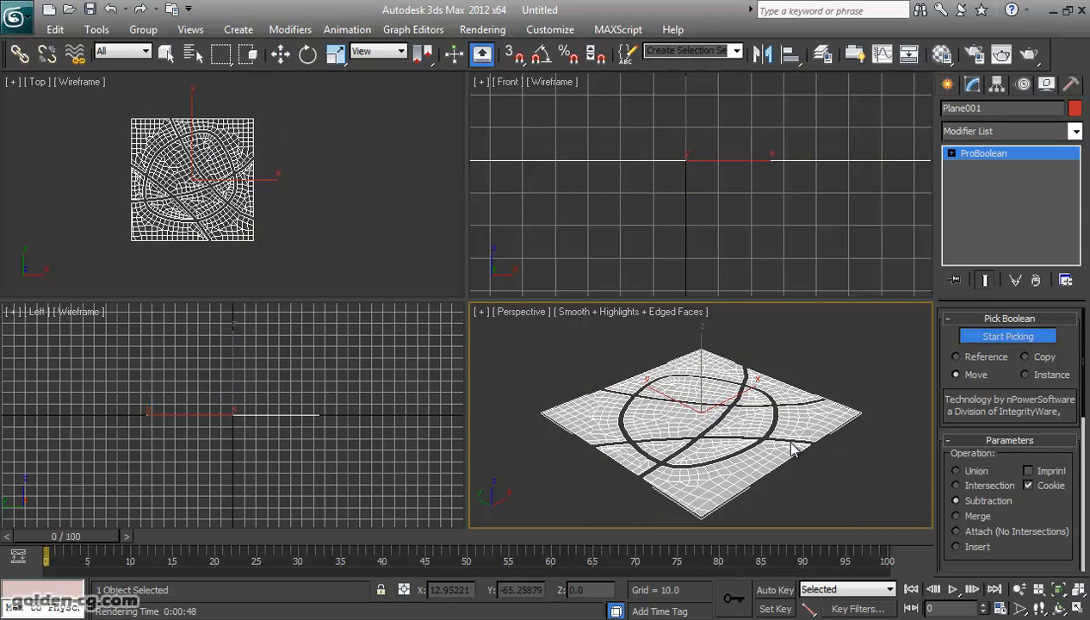
pyautogui.scroll(5, 703, 438)
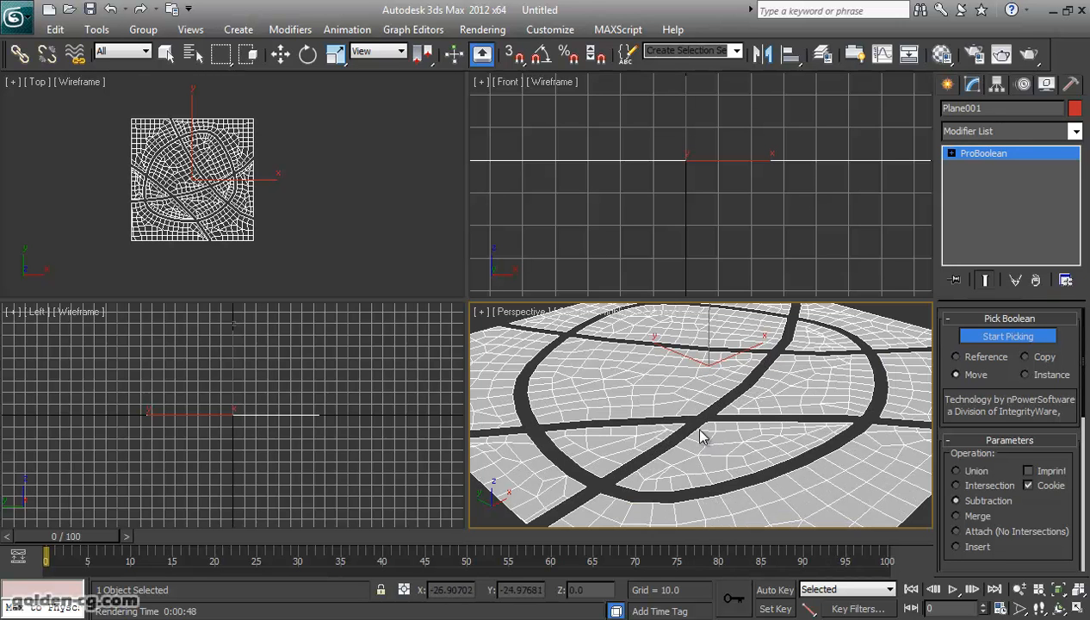
pyautogui.moveTo(589, 385); pyautogui.dragTo(657, 368, button='middle')
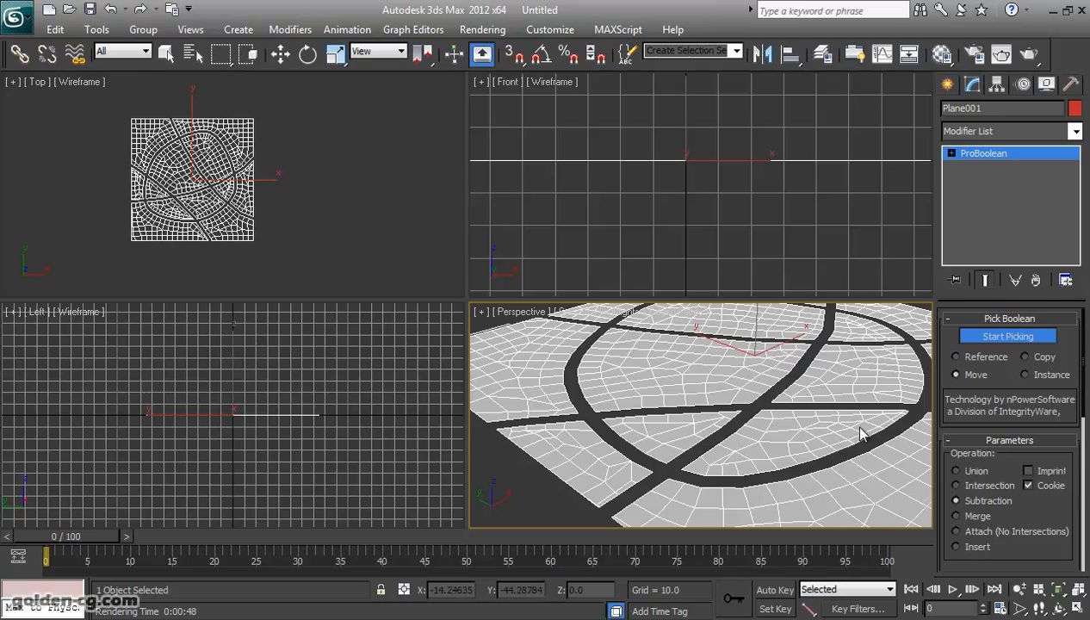
pyautogui.moveTo(856, 427); pyautogui.dragTo(724, 470, button='middle')
pyautogui.moveTo(734, 392); pyautogui.dragTo(778, 462, button='middle')
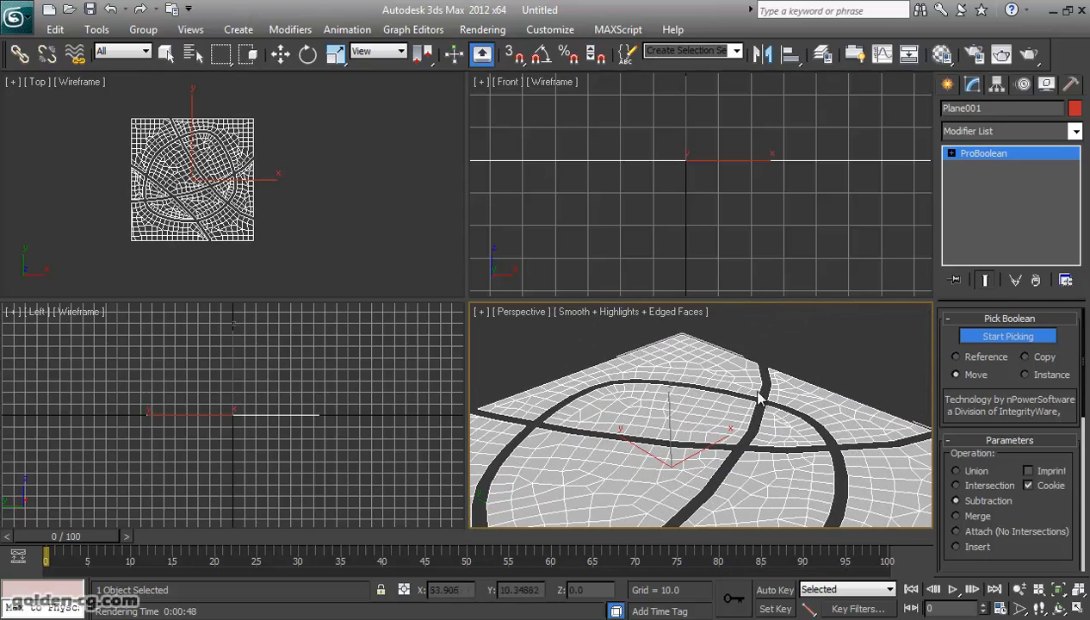
pyautogui.moveTo(597, 432); pyautogui.dragTo(741, 322, button='middle')
pyautogui.moveTo(717, 391); pyautogui.dragTo(661, 377, button='middle')
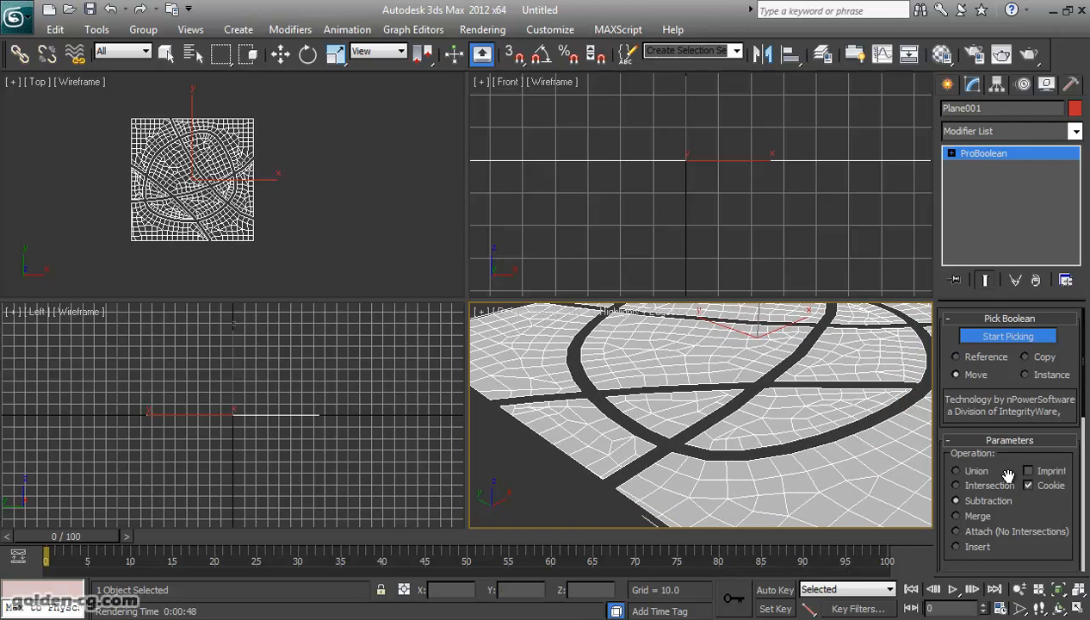
pyautogui.hotkey('ctrl', 'z')
# Try the road subtraction with a Quad Size of 2%, inspect the quad mesh, and undo the cut.
pyautogui.scroll(-10, 1012, 485)
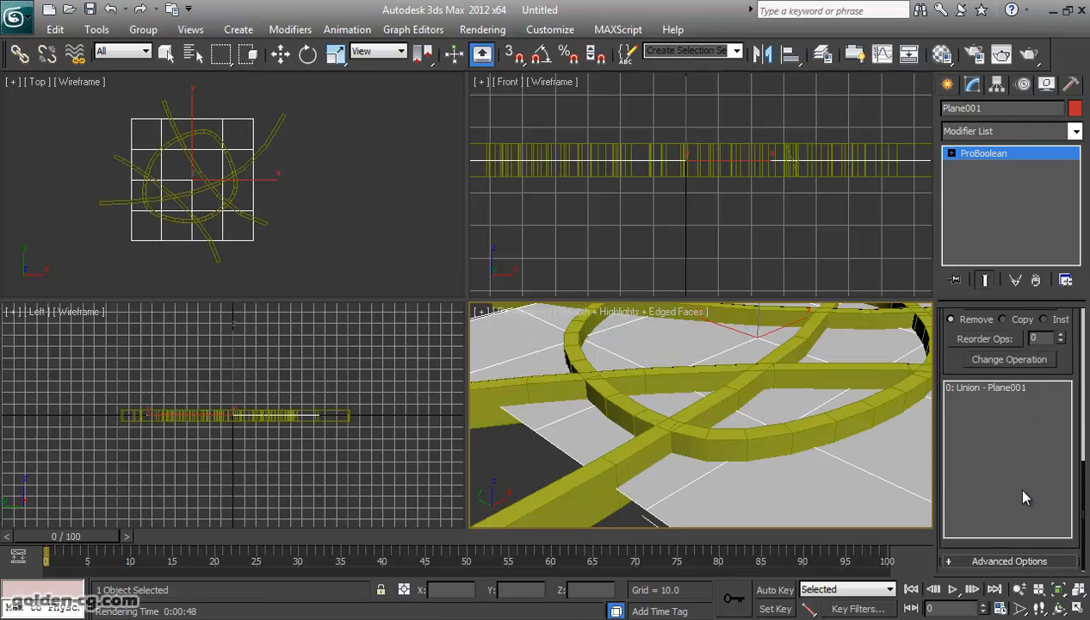
pyautogui.click(1004, 562)
pyautogui.scroll(-5, 990, 517)
pyautogui.doubleClick(1044, 496)
pyautogui.write('2')
pyautogui.press('Return')
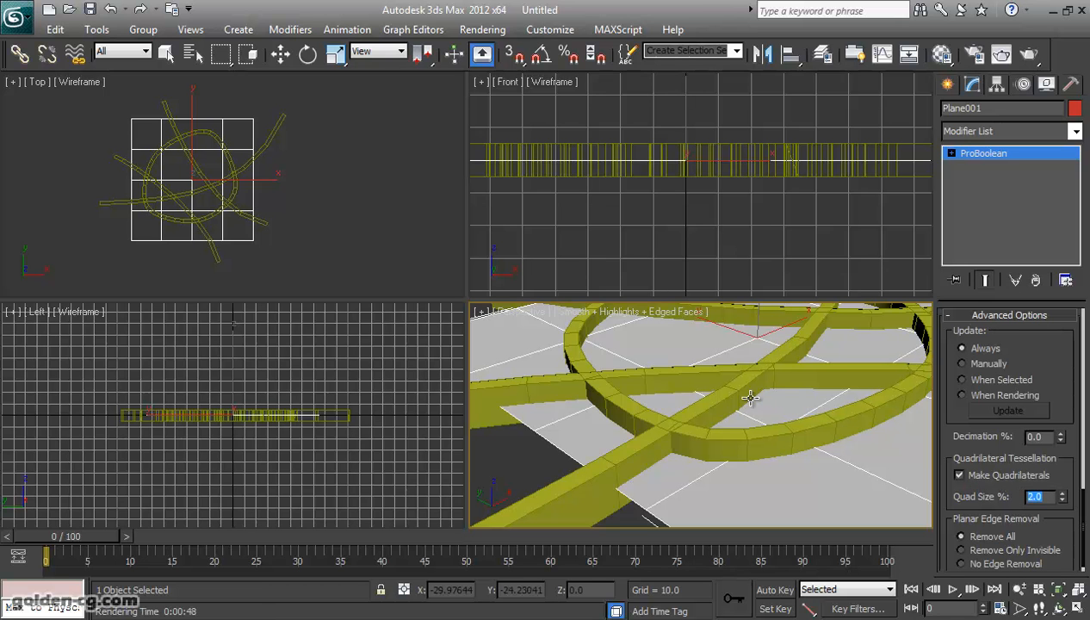
pyautogui.keyDown('alt'); pyautogui.moveTo(732, 420); pyautogui.dragTo(680, 462, button='middle'); pyautogui.keyUp('alt')
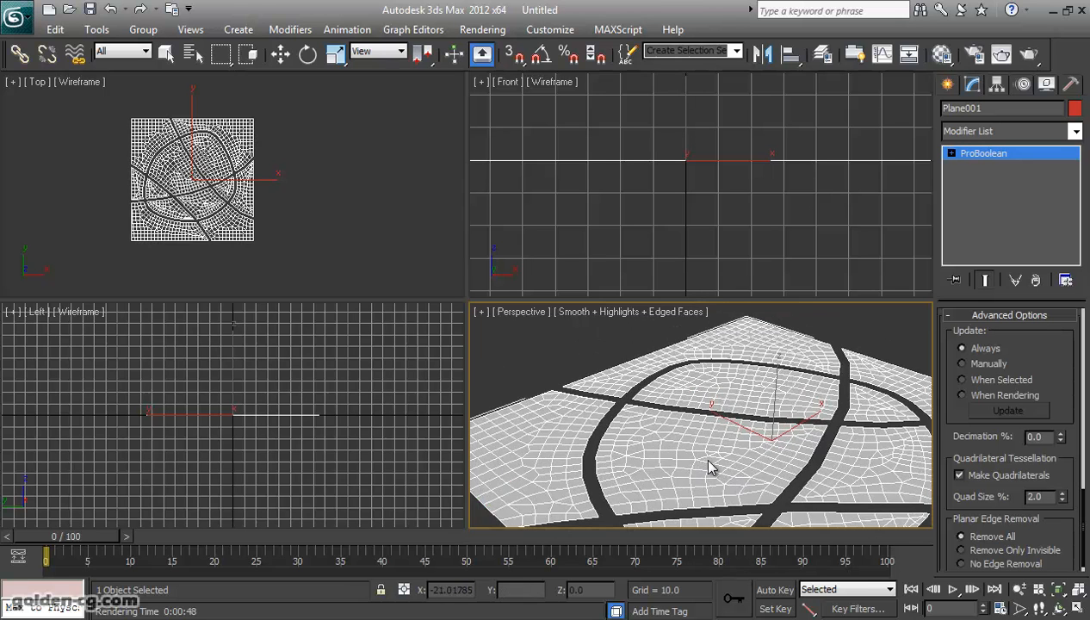
pyautogui.hotkey('ctrl', 'z')
# Try the road subtraction with a Quad Size of 10%, and undo the cut.
pyautogui.doubleClick(1045, 496)
pyautogui.write('10')
pyautogui.press('Return')
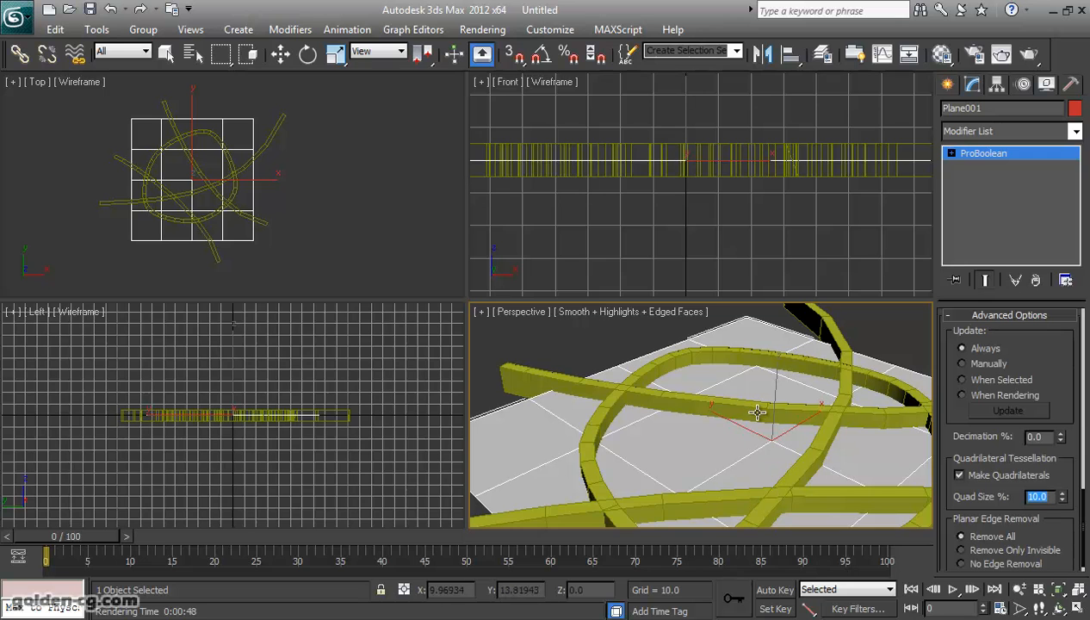
pyautogui.click(757, 412)
pyautogui.scroll(-4, 758, 463)
pyautogui.moveTo(758, 467); pyautogui.dragTo(757, 451, button='middle')
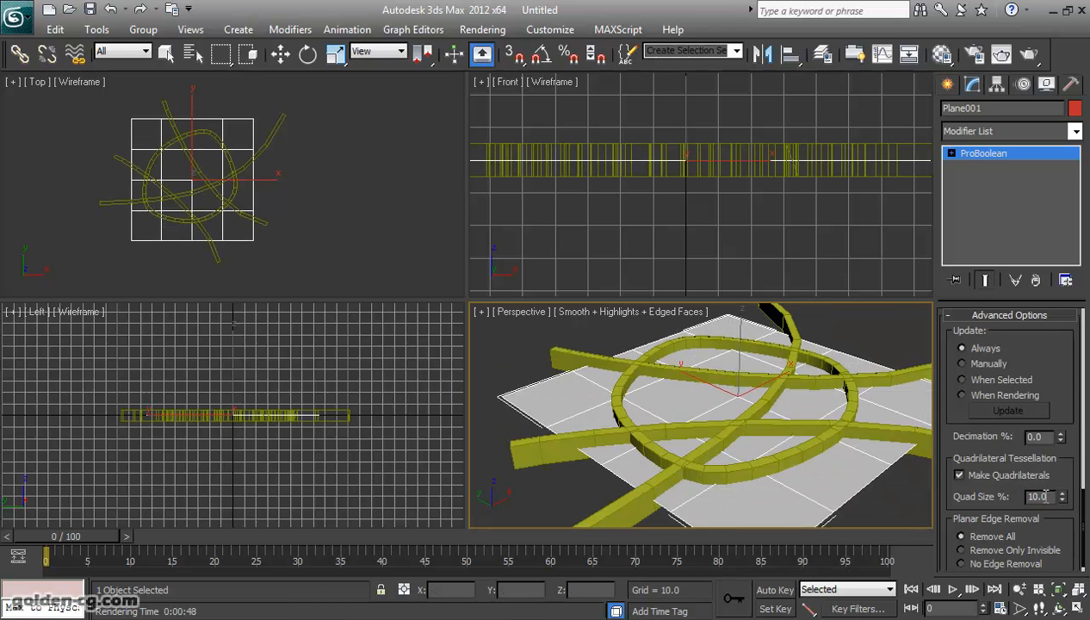
# Try the road subtraction with a Quad Size of 5%, and undo the cut.
pyautogui.write('5')
pyautogui.press('Return')
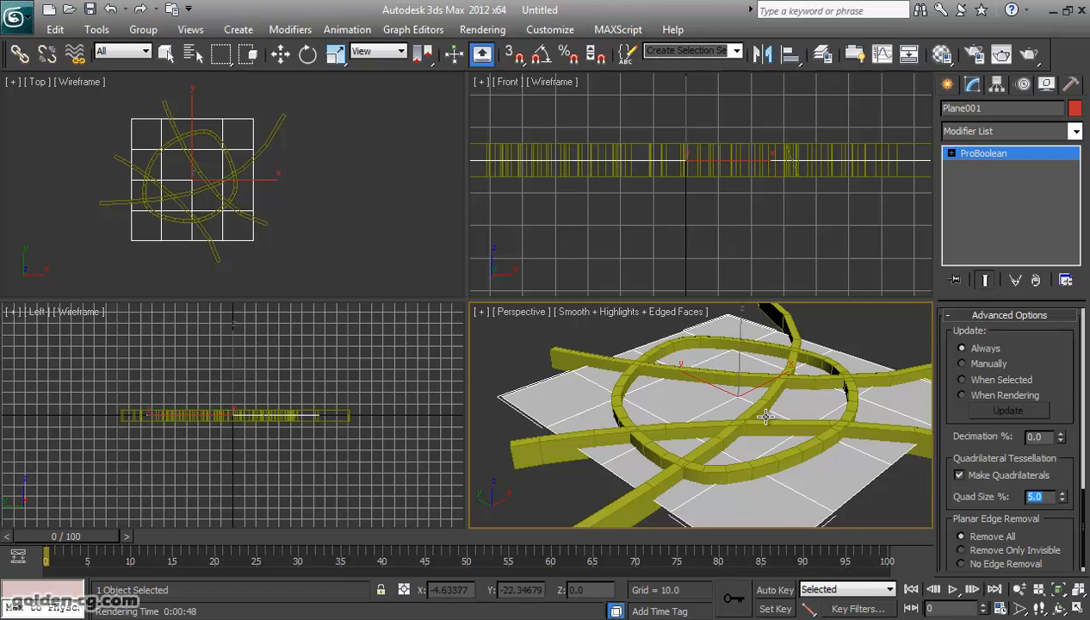
pyautogui.click(748, 420)
pyautogui.moveTo(749, 420); pyautogui.dragTo(779, 444, button='middle')
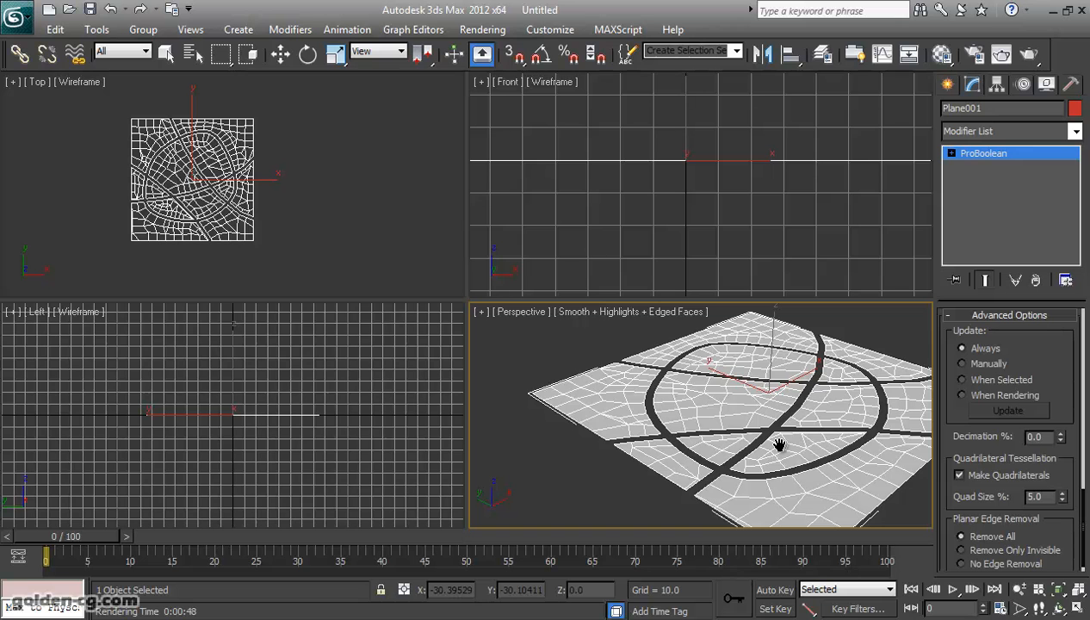
pyautogui.keyDown('alt'); pyautogui.moveTo(778, 450); pyautogui.dragTo(758, 403, button='middle'); pyautogui.keyUp('alt')
pyautogui.hotkey('ctrl', 'z')
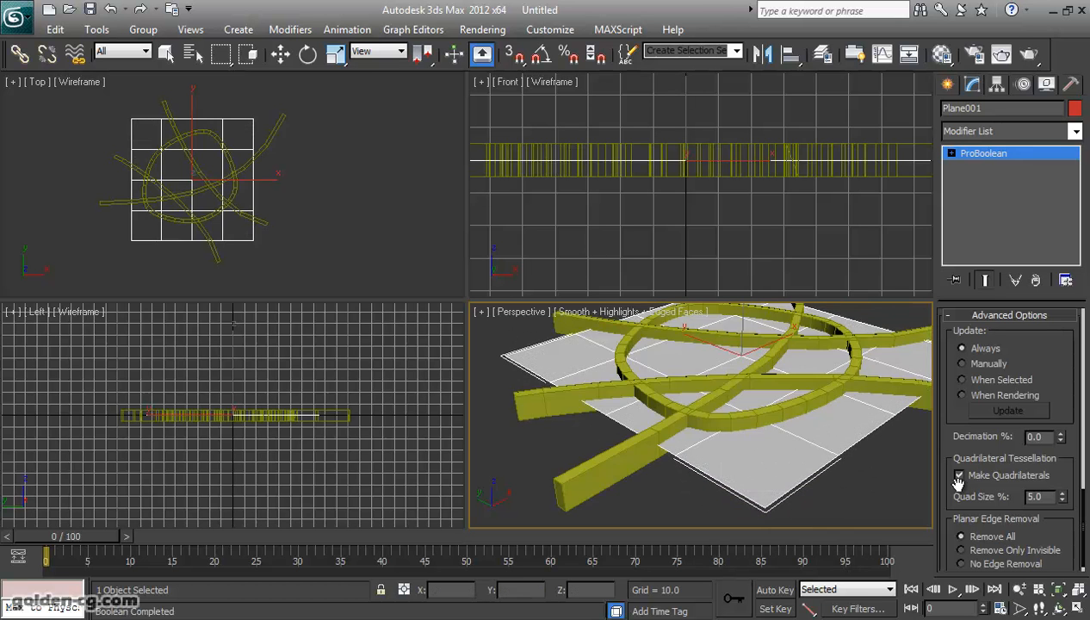
# Set the Quad Size to 4% and subtract the attached road lines from the plane.
pyautogui.moveTo(1044, 496); pyautogui.dragTo(1004, 497)
pyautogui.write('4')
pyautogui.press('Return')
pyautogui.moveTo(731, 425); pyautogui.dragTo(768, 499, button='middle')
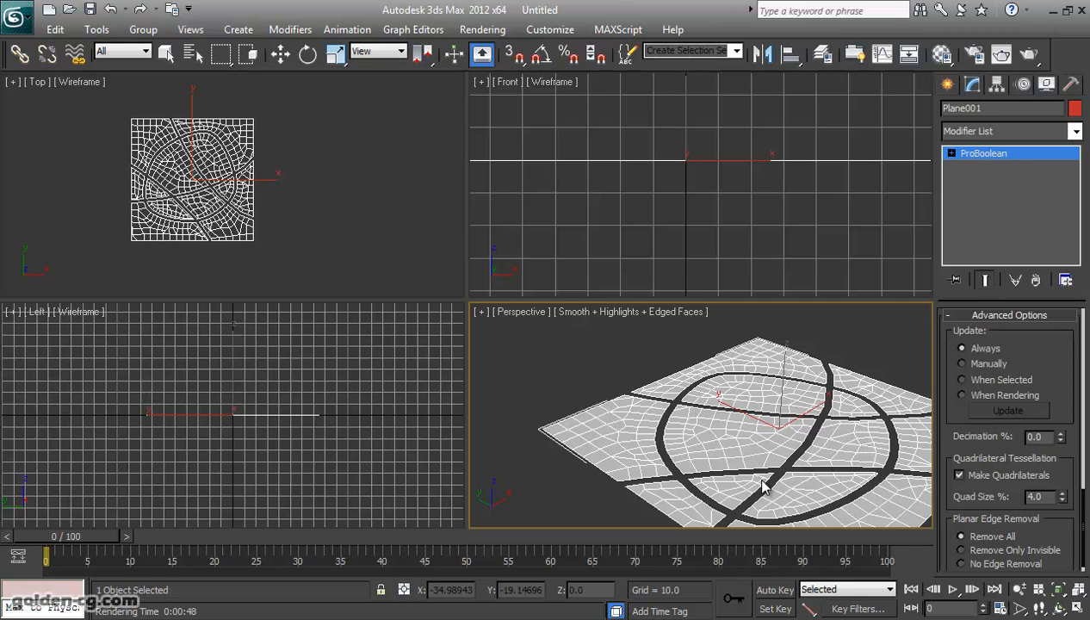
pyautogui.moveTo(734, 461); pyautogui.dragTo(706, 438, button='middle')
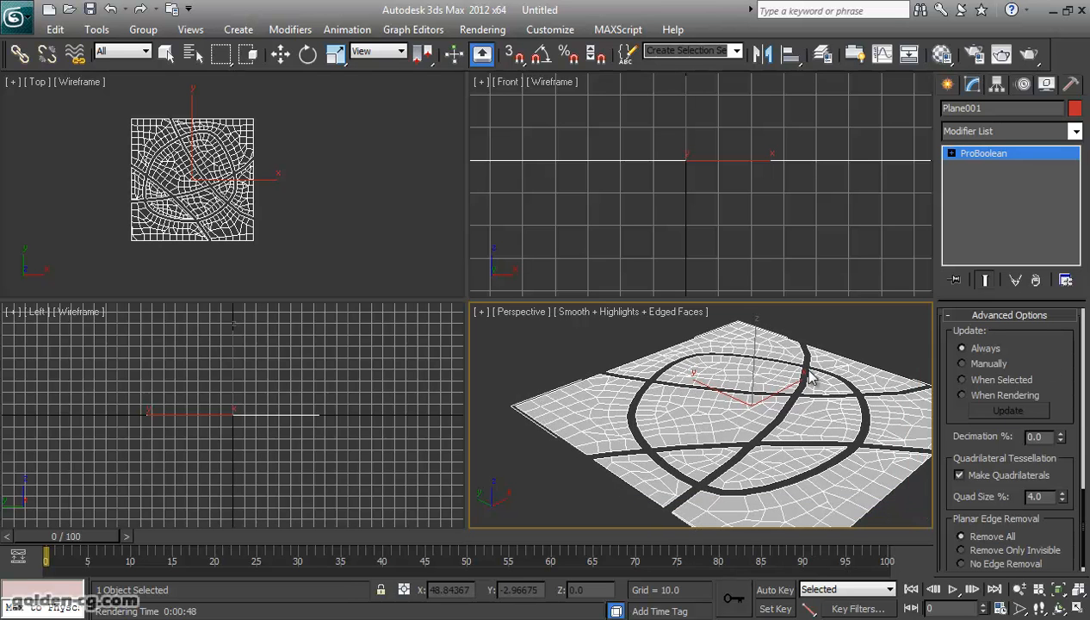
# Leave boolean picking and rename the cut plane as field.
pyautogui.click(285, 56)
pyautogui.click(243, 161)
pyautogui.click(226, 155)
pyautogui.moveTo(998, 109); pyautogui.dragTo(814, 109)
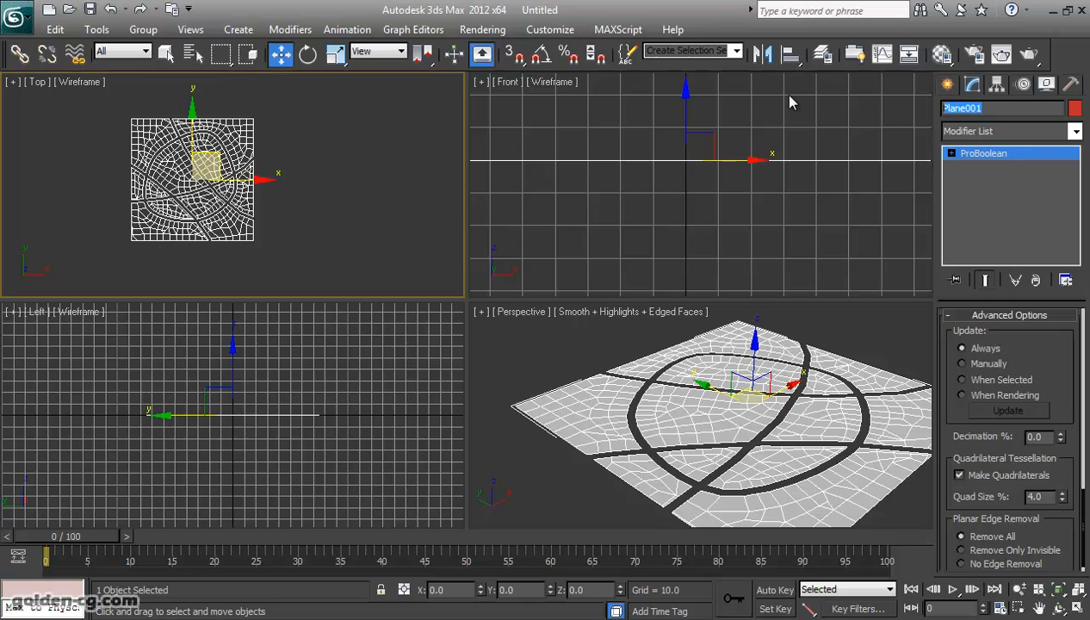
pyautogui.write('Grou')
pyautogui.press('BackSpace')
pyautogui.press('BackSpace')
pyautogui.press('BackSpace')
pyautogui.press('BackSpace')
pyautogui.write('field')
pyautogui.press('Return')
# Unhide all the copied objects and hide the field object.
pyautogui.rightClick(583, 384)
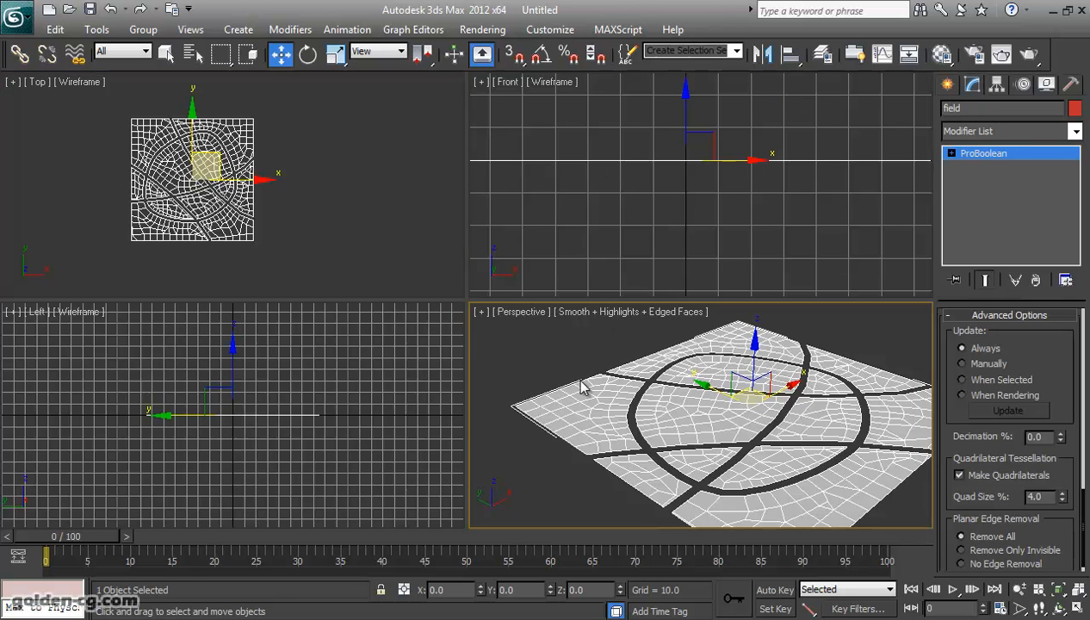
pyautogui.rightClick(567, 362)
pyautogui.click(611, 281)
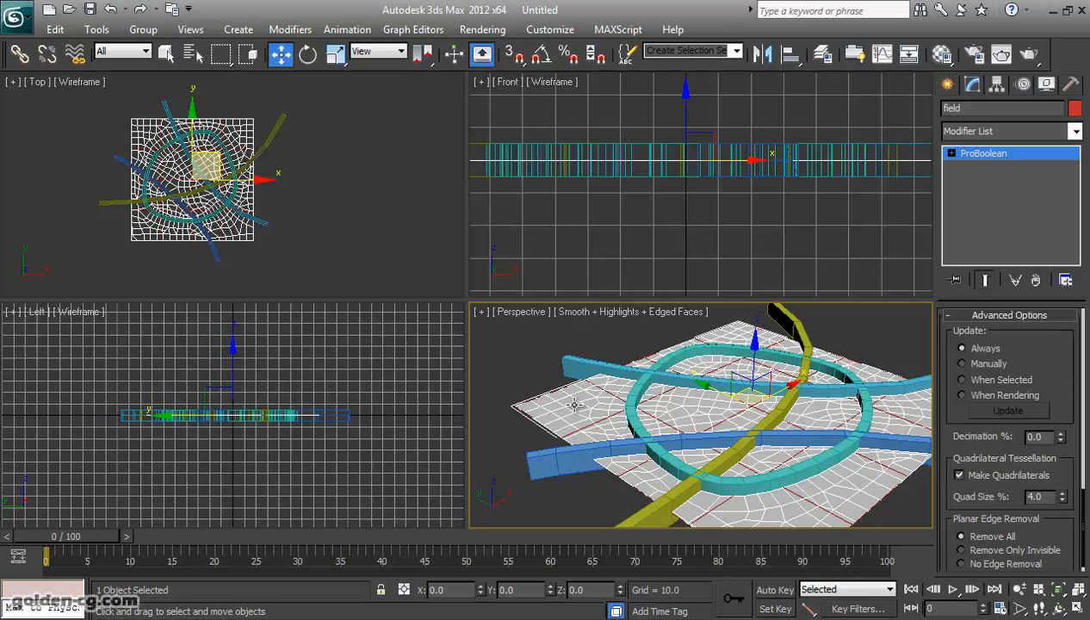
pyautogui.rightClick(569, 372)
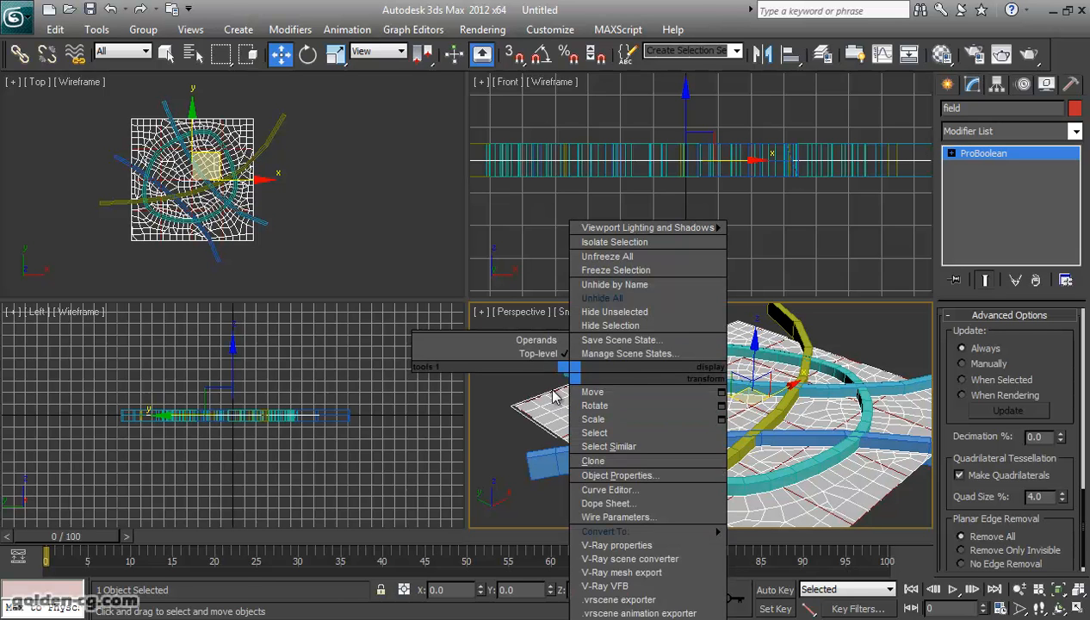
pyautogui.click(620, 329)
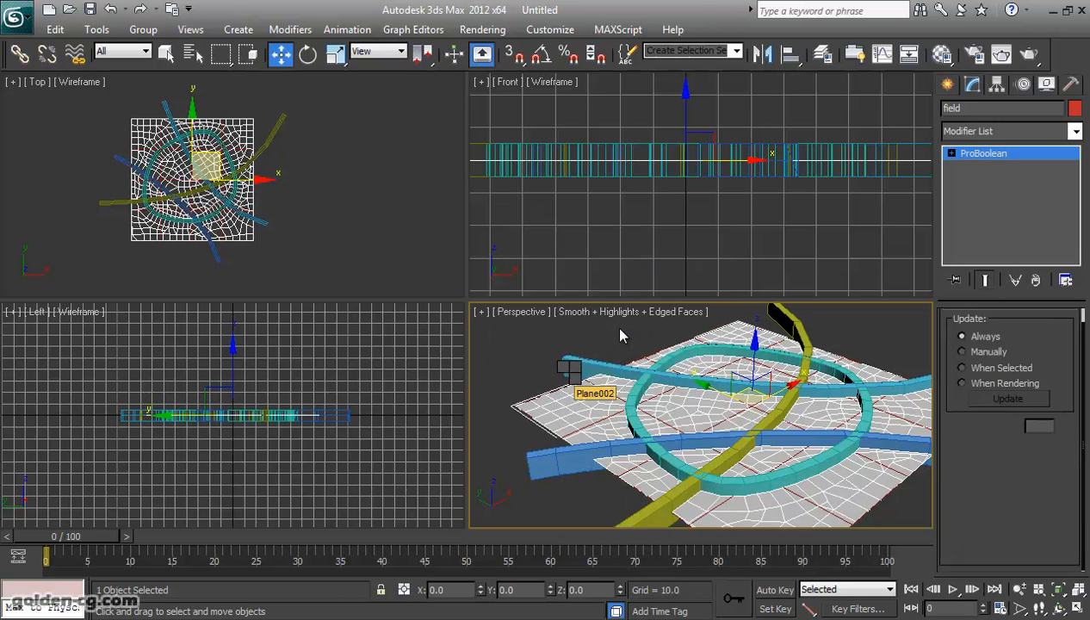
# Convert the yellow road line crossing the plane to an Editable Poly.
pyautogui.click(576, 408)
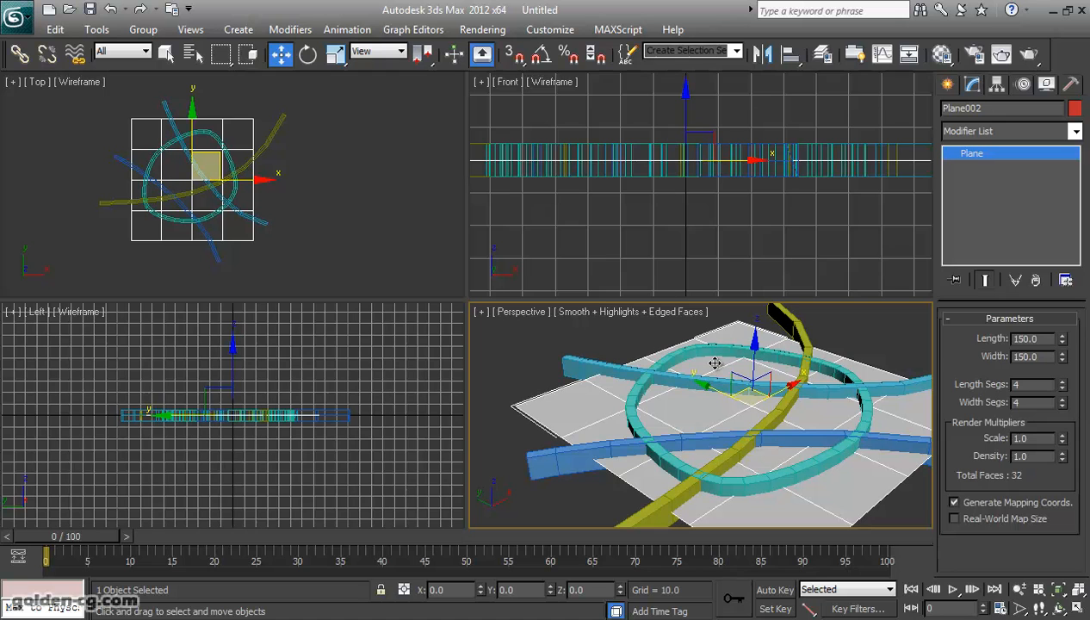
pyautogui.click(803, 338)
pyautogui.rightClick(800, 334)
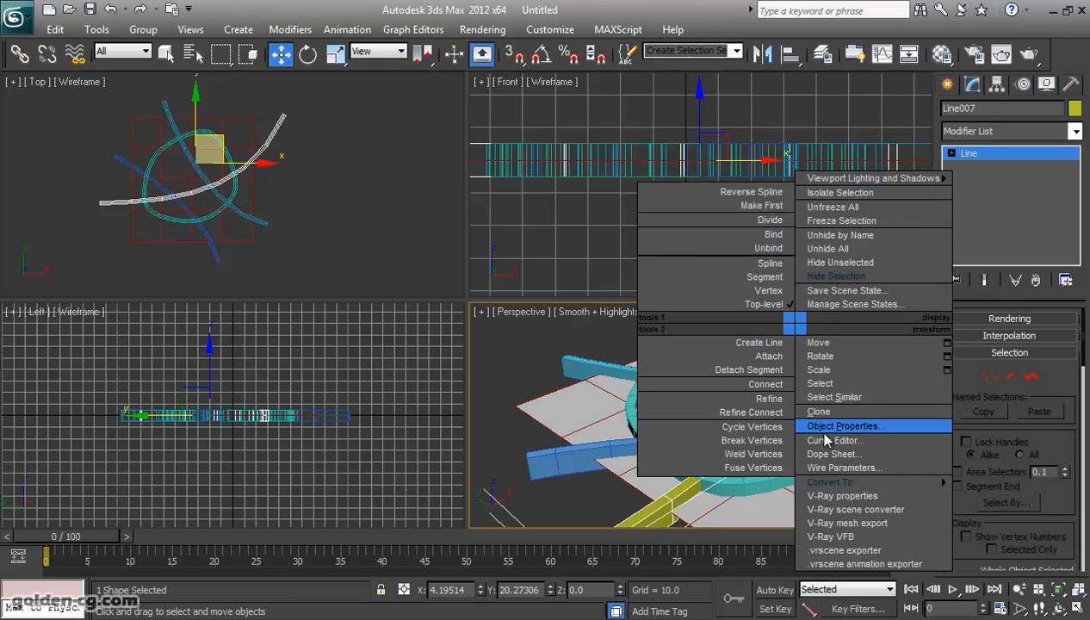
pyautogui.moveTo(865, 483)
pyautogui.click(1020, 509)
# Attach the two blue road lines to the yellow road object, and undo the mistaken extra pick.
pyautogui.scroll(5, 989, 404)
pyautogui.click(971, 428)
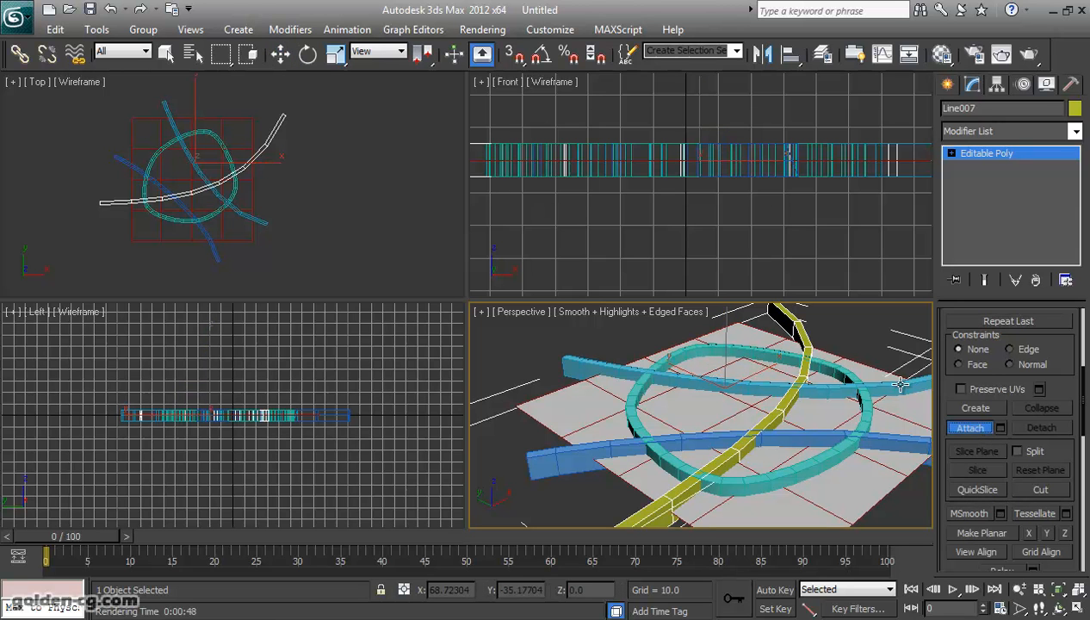
pyautogui.moveTo(863, 176); pyautogui.dragTo(853, 179, button='middle')
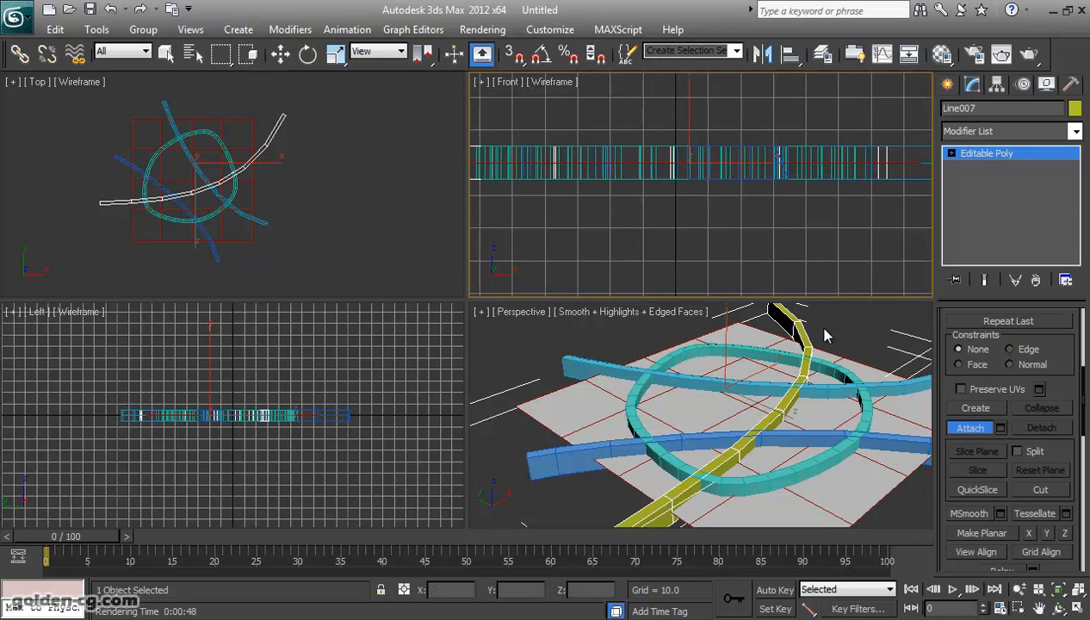
pyautogui.moveTo(919, 375); pyautogui.dragTo(828, 377, button='middle')
pyautogui.click(851, 385)
pyautogui.click(859, 468)
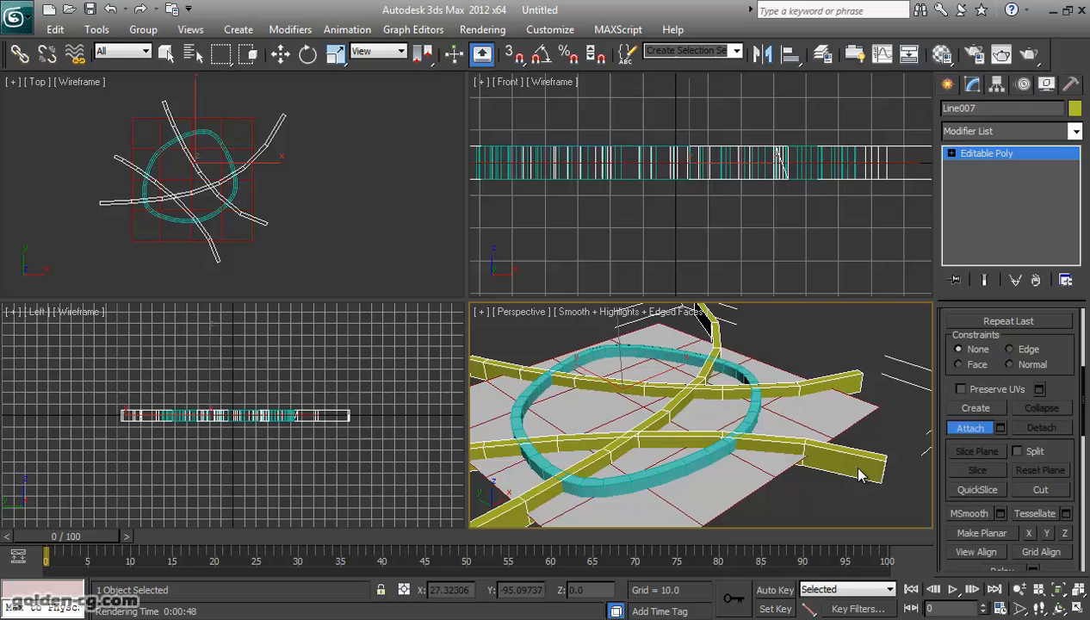
pyautogui.click(751, 416)
pyautogui.hotkey('ctrl', 'z')
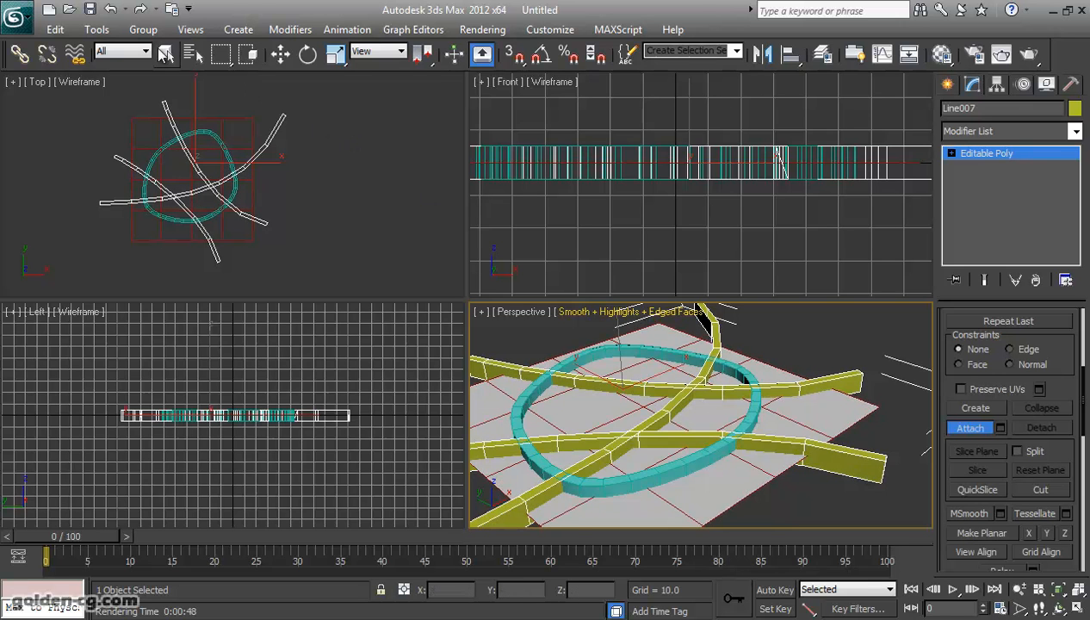
# Limit the selection filter to Shapes to attach the ring-shaped road, and restore the filter to All.
pyautogui.click(130, 50)
pyautogui.click(129, 90)
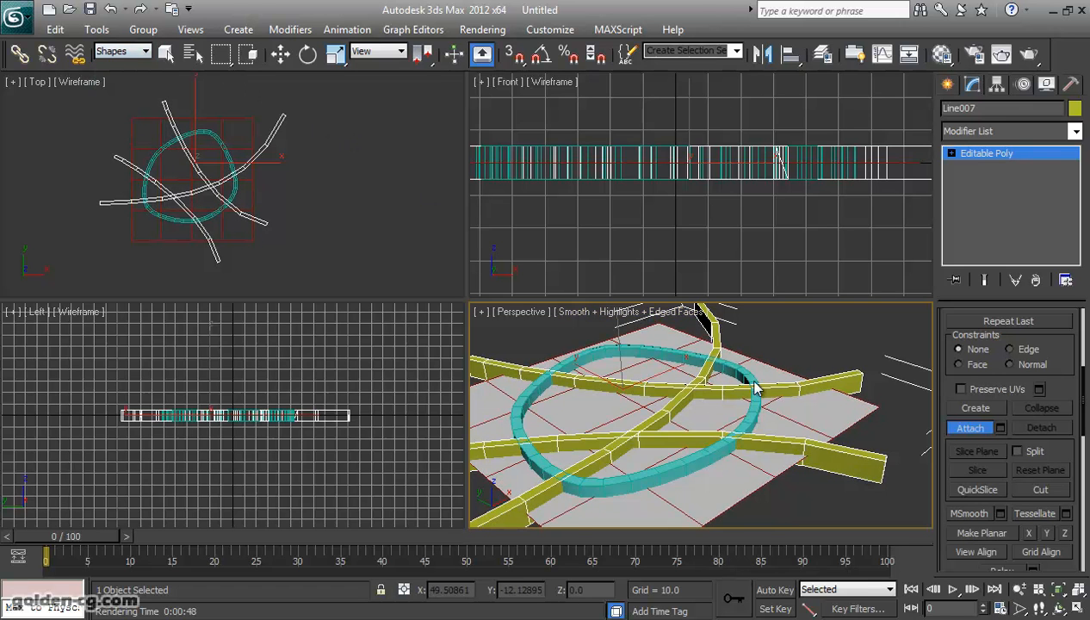
pyautogui.click(750, 420)
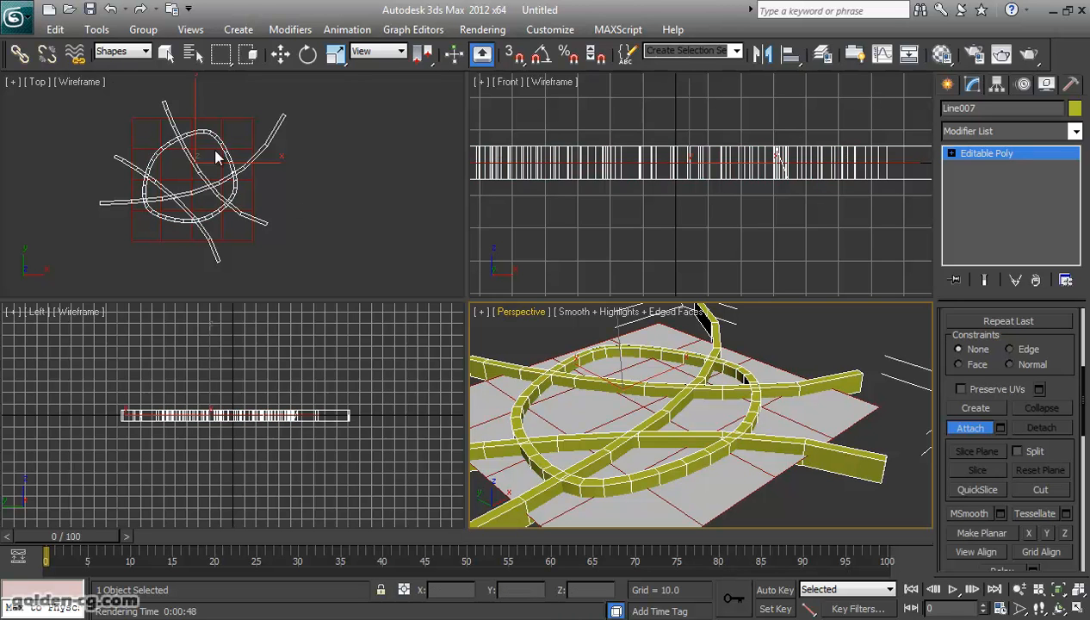
pyautogui.click(129, 51)
pyautogui.click(131, 69)
pyautogui.moveTo(711, 413); pyautogui.dragTo(751, 411, button='middle')
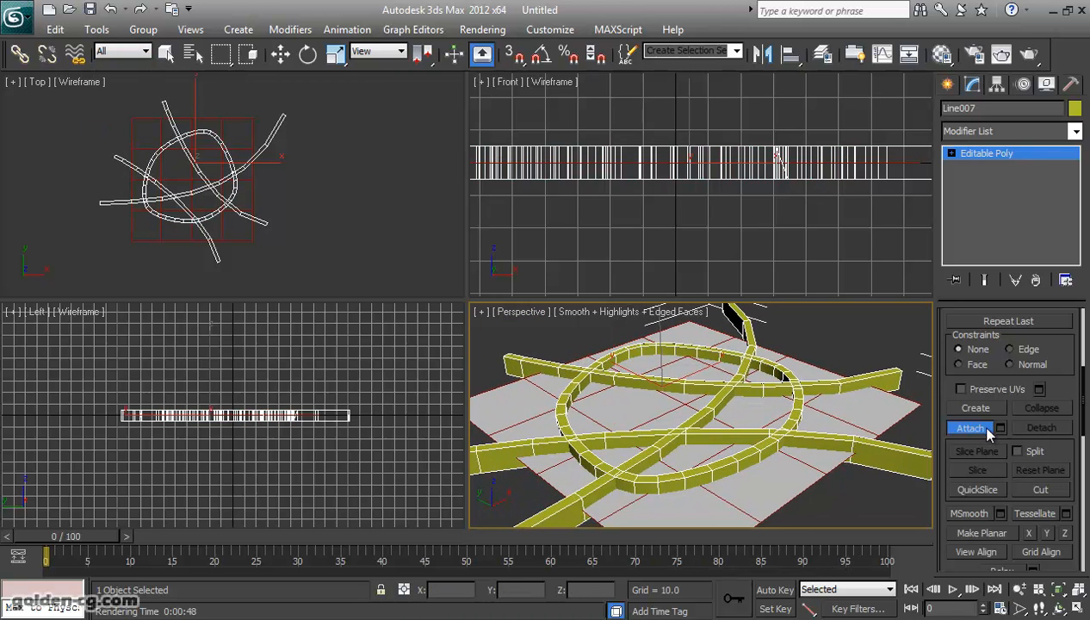
pyautogui.moveTo(1005, 378); pyautogui.dragTo(1003, 472)
pyautogui.press('w')
# Use ProBoolean with the Subtraction operation to subtract the plane from the attached road object.
pyautogui.click(948, 87)
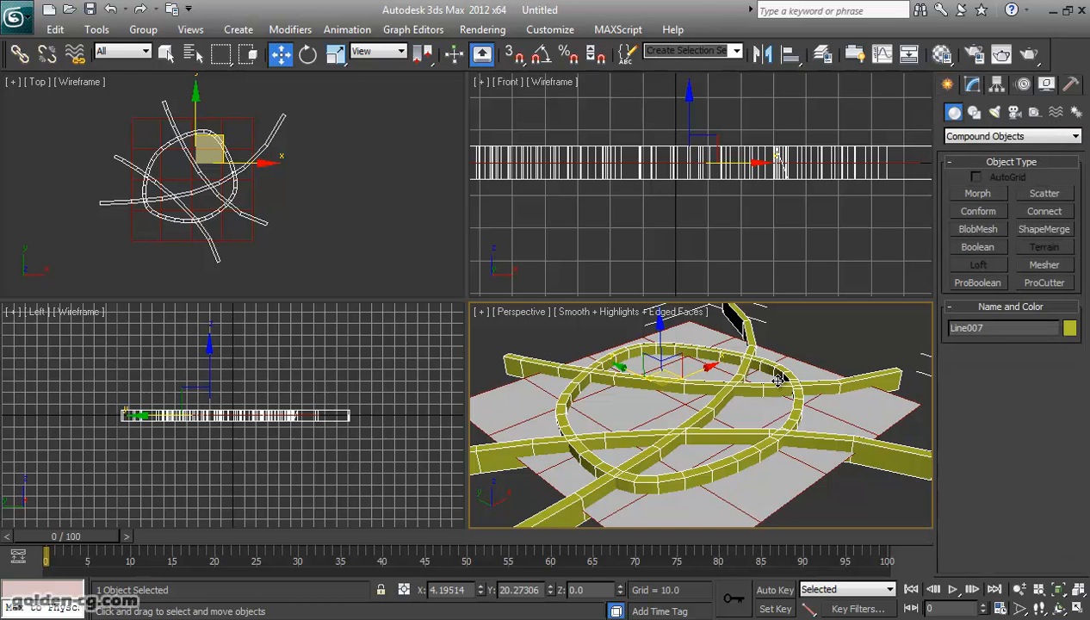
pyautogui.click(988, 286)
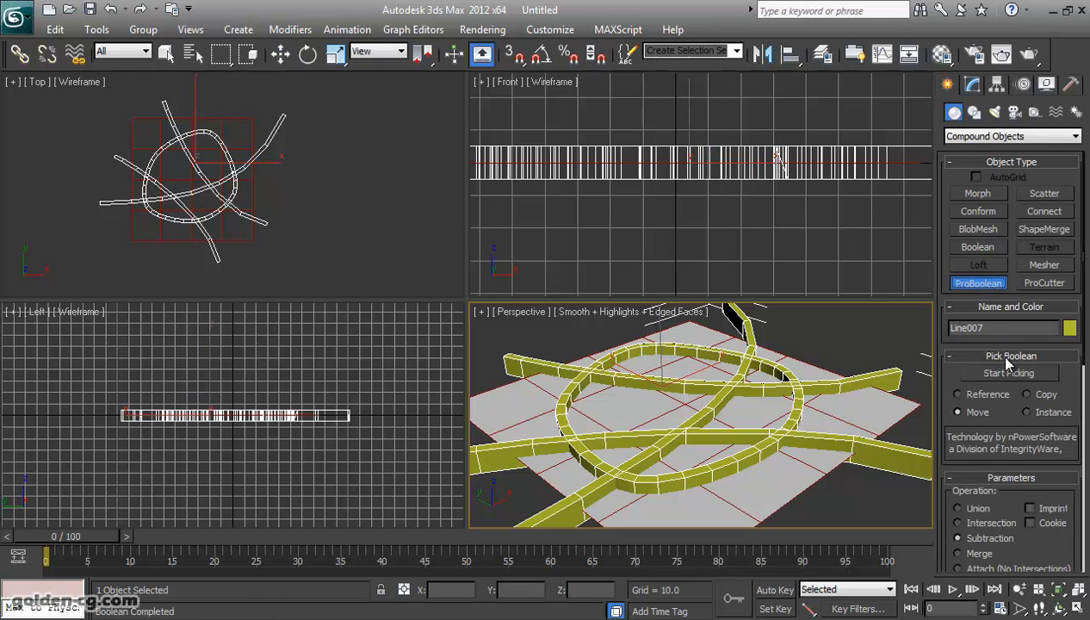
pyautogui.click(1007, 372)
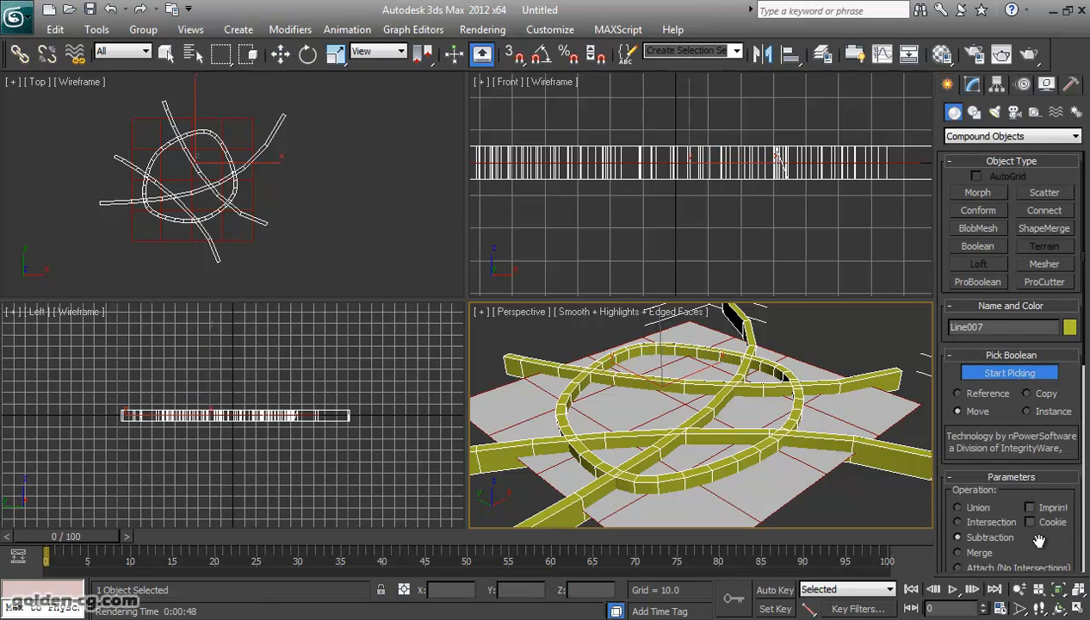
pyautogui.scroll(-3, 1041, 472)
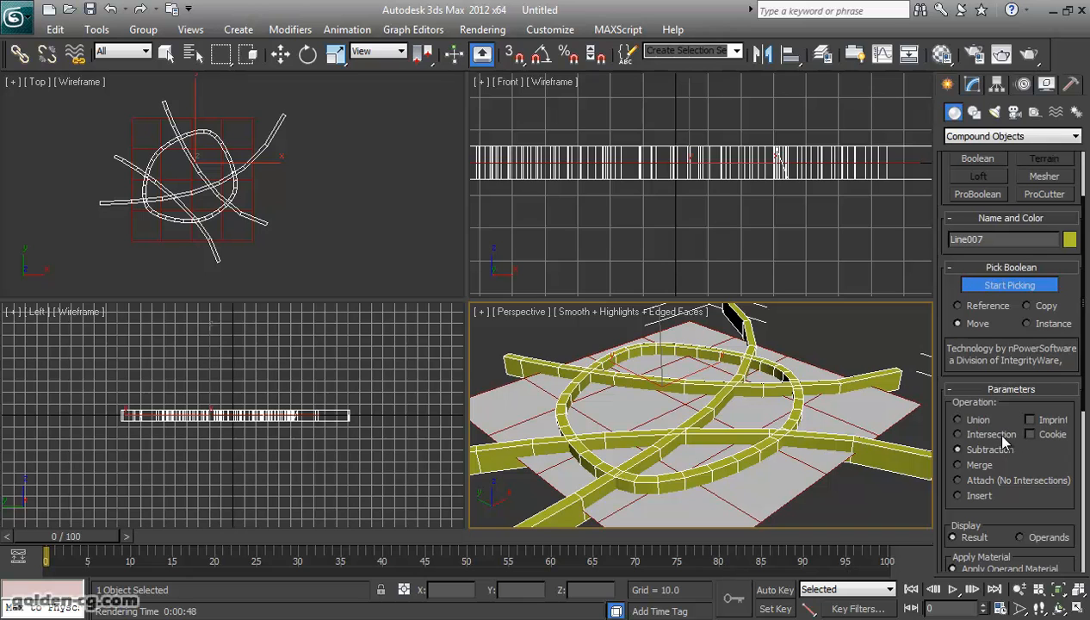
pyautogui.click(876, 414)
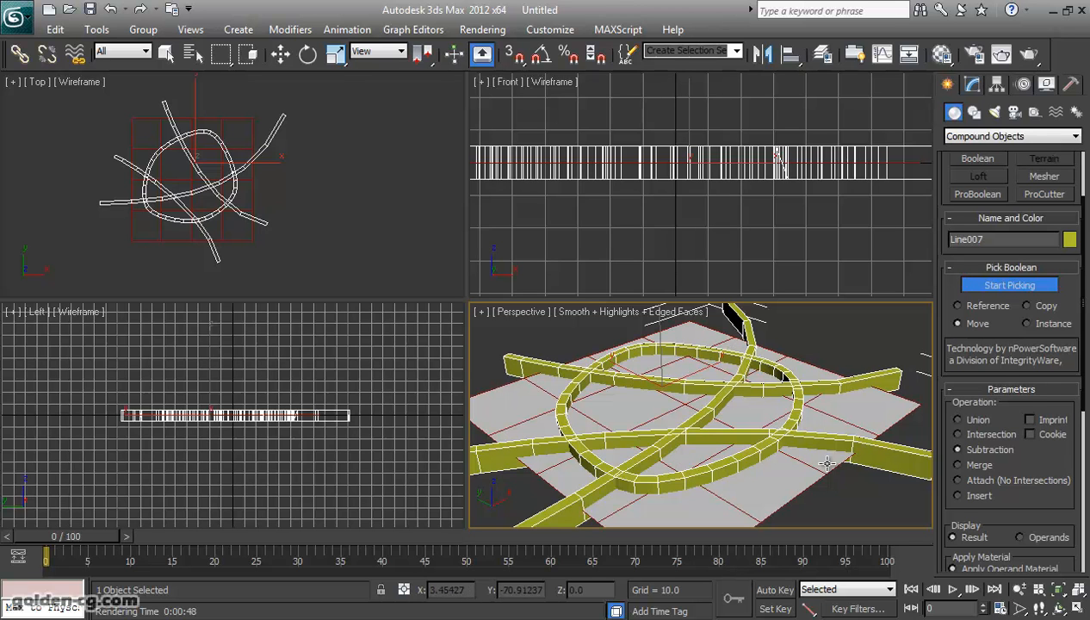
pyautogui.click(879, 412)
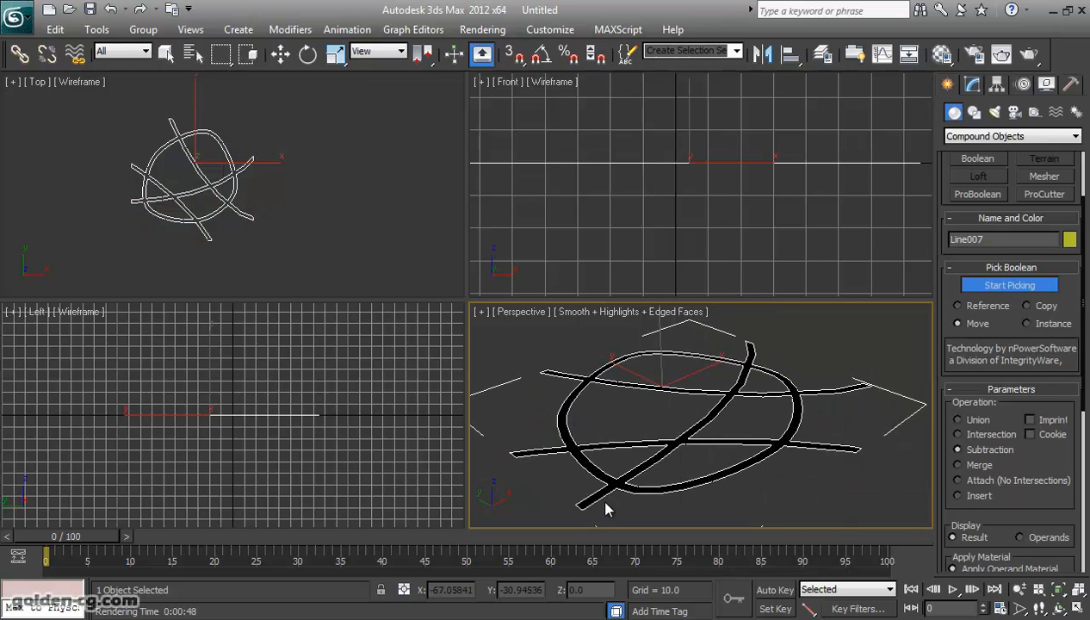
# Flip the road faces with a Normal modifier, and unhide all objects.
pyautogui.click(1058, 609)
pyautogui.moveTo(695, 445); pyautogui.dragTo(684, 482)
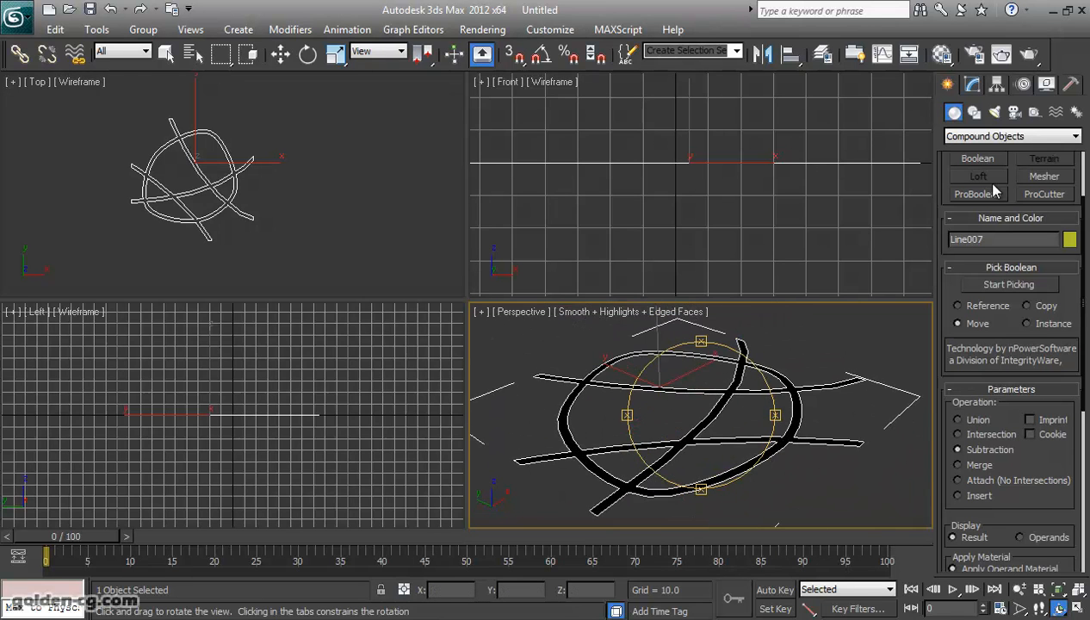
pyautogui.click(968, 86)
pyautogui.click(998, 131)
pyautogui.scroll(-1, 998, 138)
pyautogui.press('n')
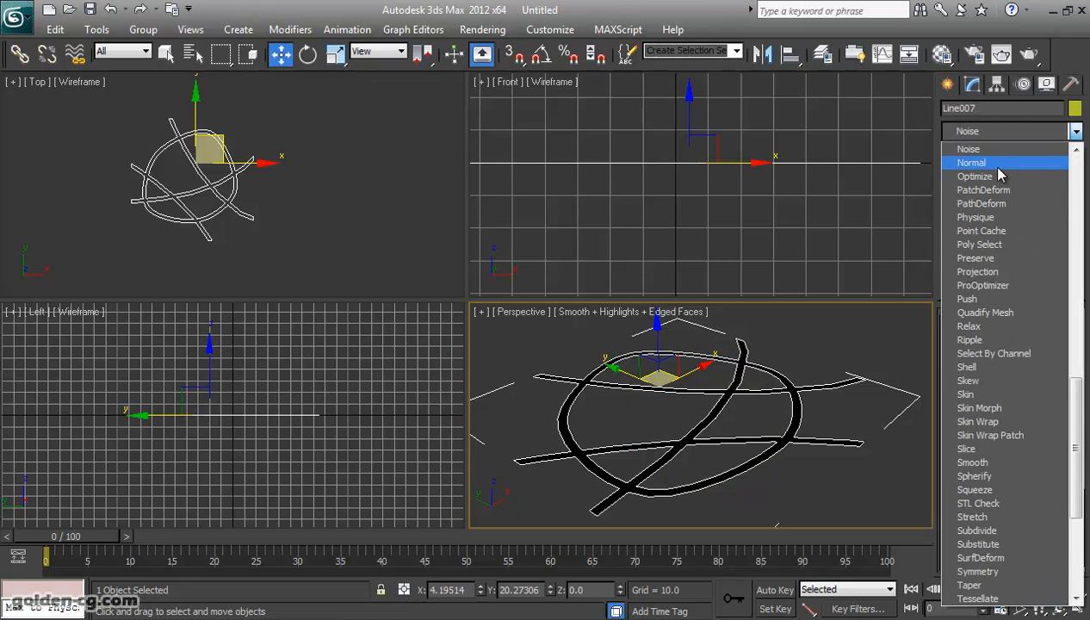
pyautogui.click(983, 164)
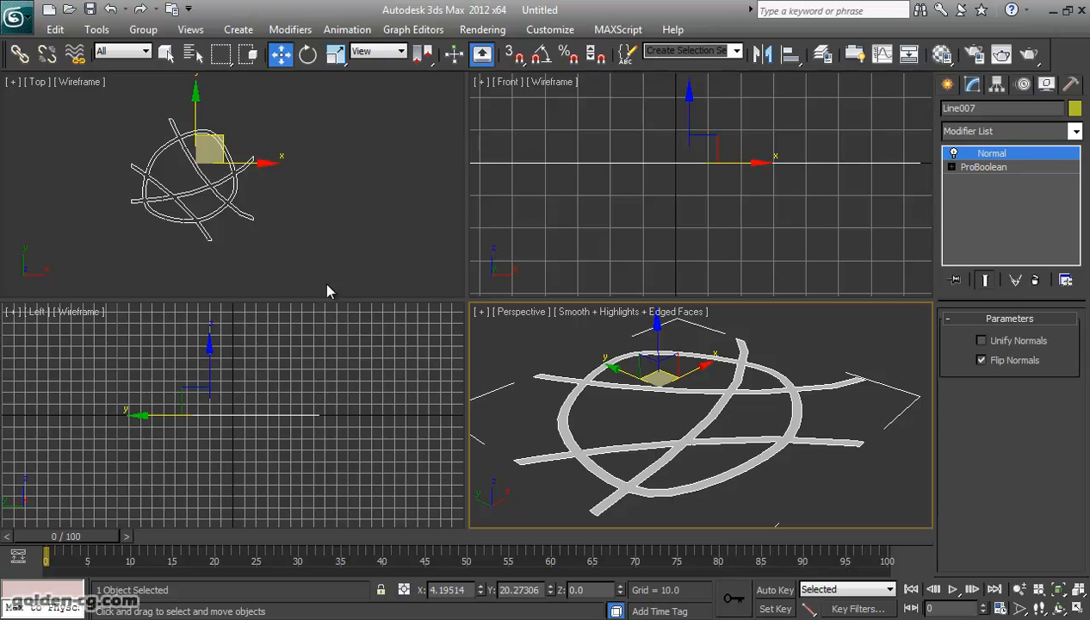
pyautogui.rightClick(792, 469)
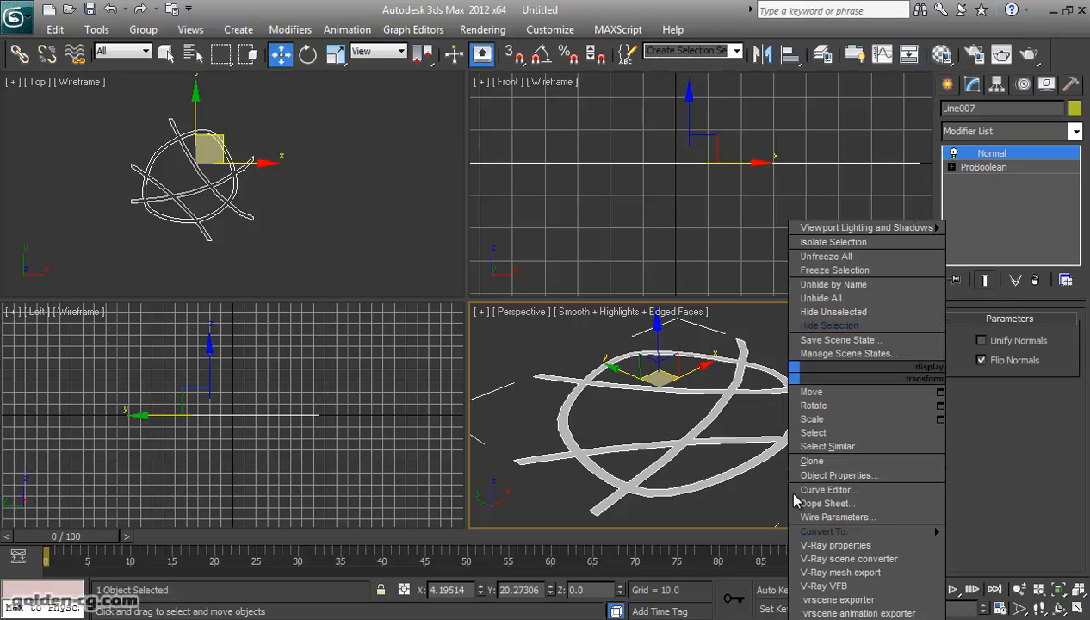
pyautogui.click(854, 300)
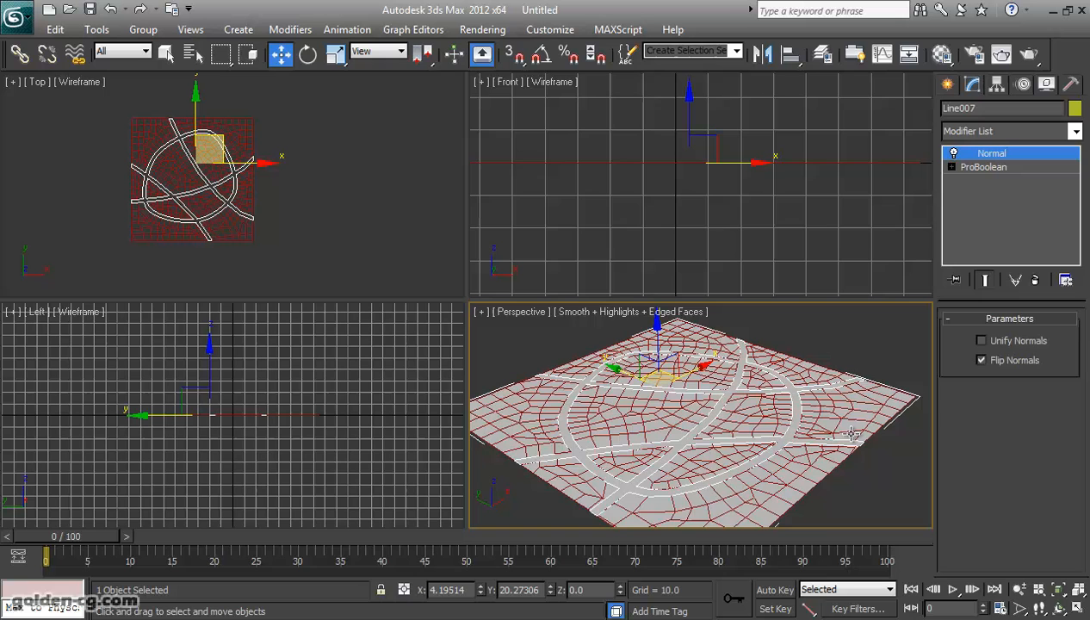
# Assign the 20 - Default material to the roads with a darker grey diffuse colour.
pyautogui.click(942, 55)
pyautogui.click(379, 231)
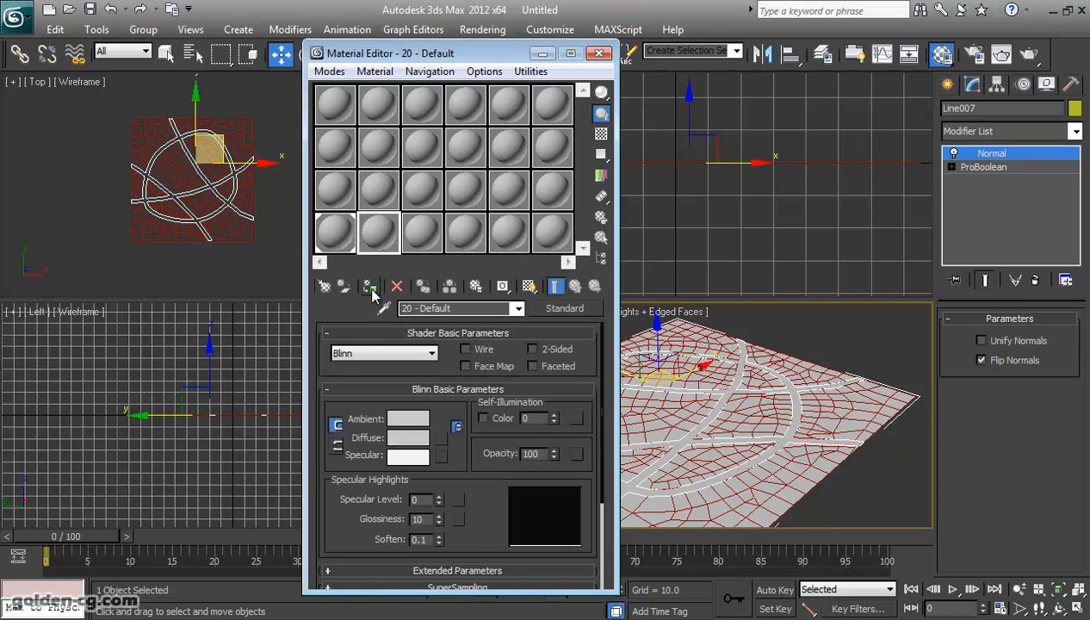
pyautogui.click(408, 437)
pyautogui.moveTo(482, 172); pyautogui.dragTo(495, 139)
pyautogui.click(625, 249)
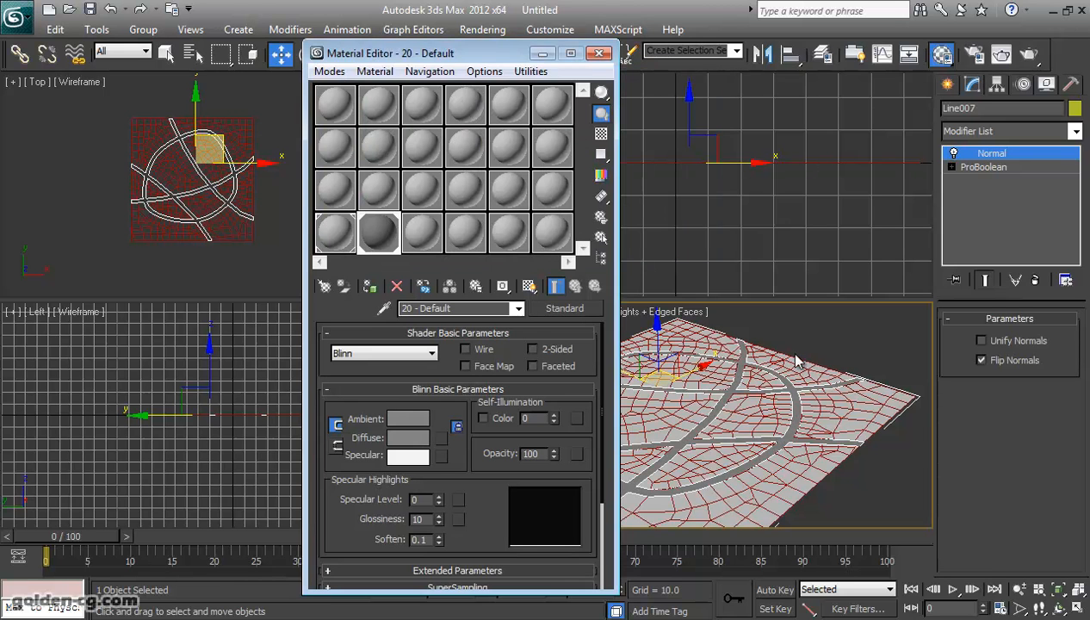
# Turn off the edged-faces display in the perspective view and close the Material Editor.
pyautogui.click(861, 355)
pyautogui.press('F3')
pyautogui.press('F3')
pyautogui.press('F4')
pyautogui.moveTo(862, 356); pyautogui.dragTo(875, 368, button='middle')
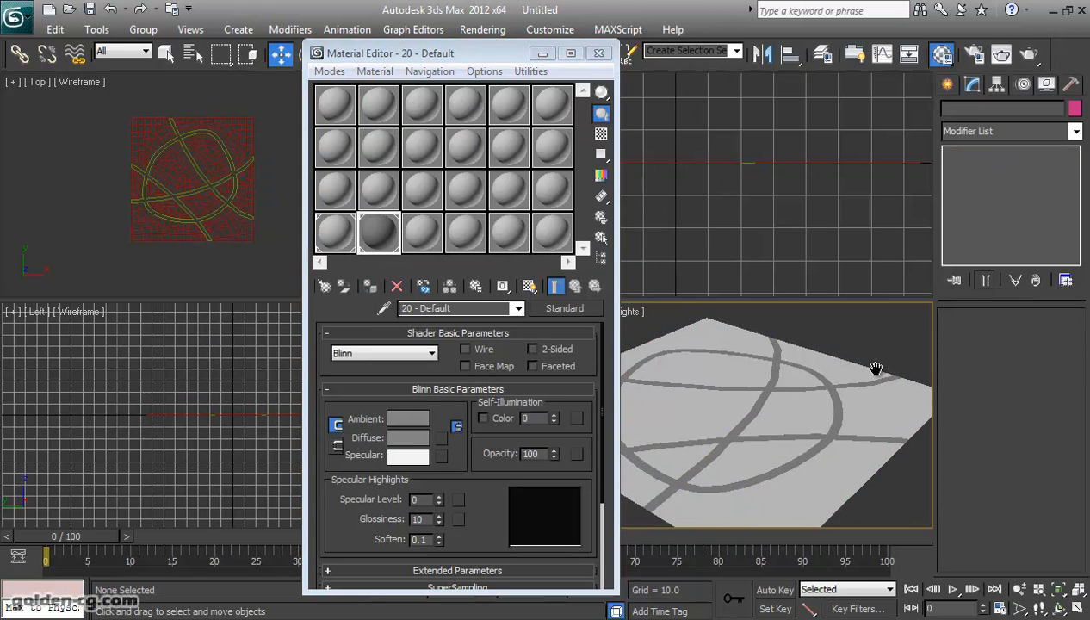
pyautogui.click(598, 53)
pyautogui.moveTo(639, 453); pyautogui.dragTo(610, 433, button='middle')
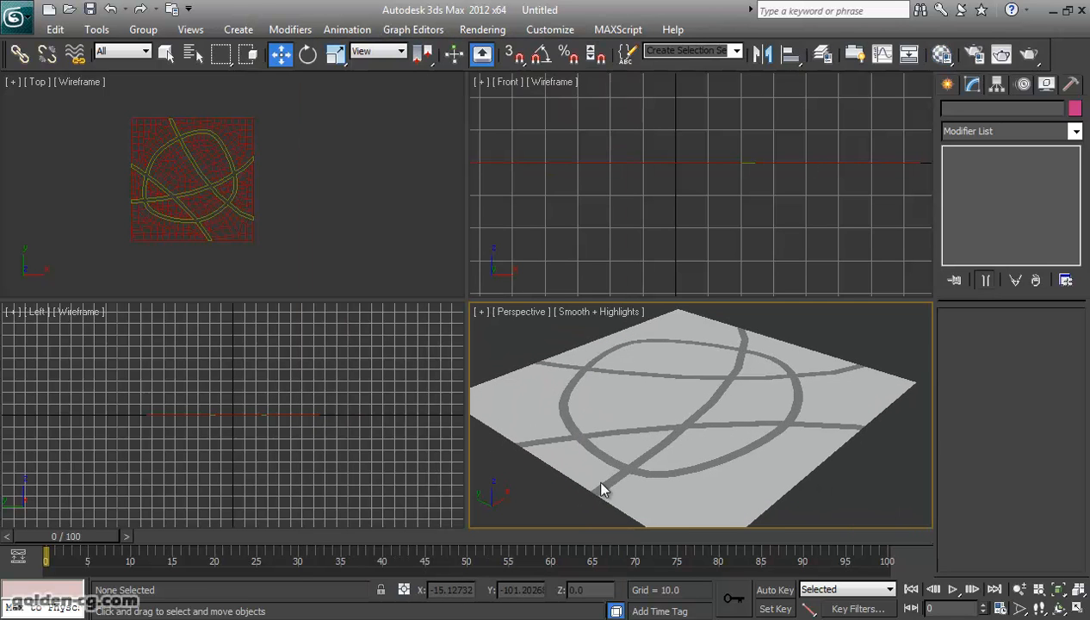
# Hide the road object, leaving the field on display.
pyautogui.click(784, 464)
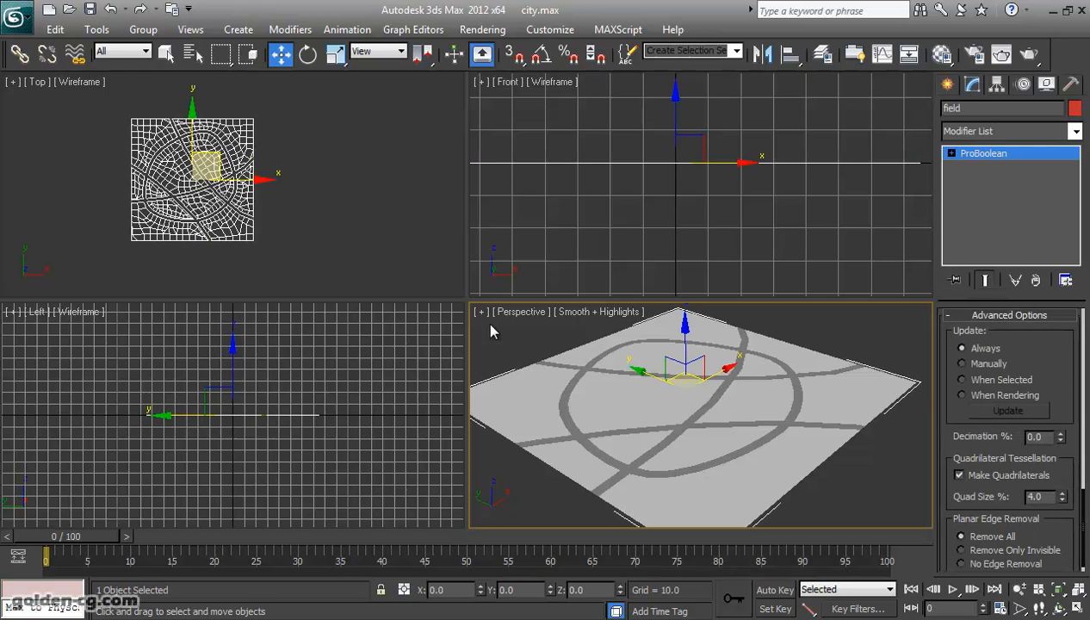
pyautogui.scroll(5, 701, 394)
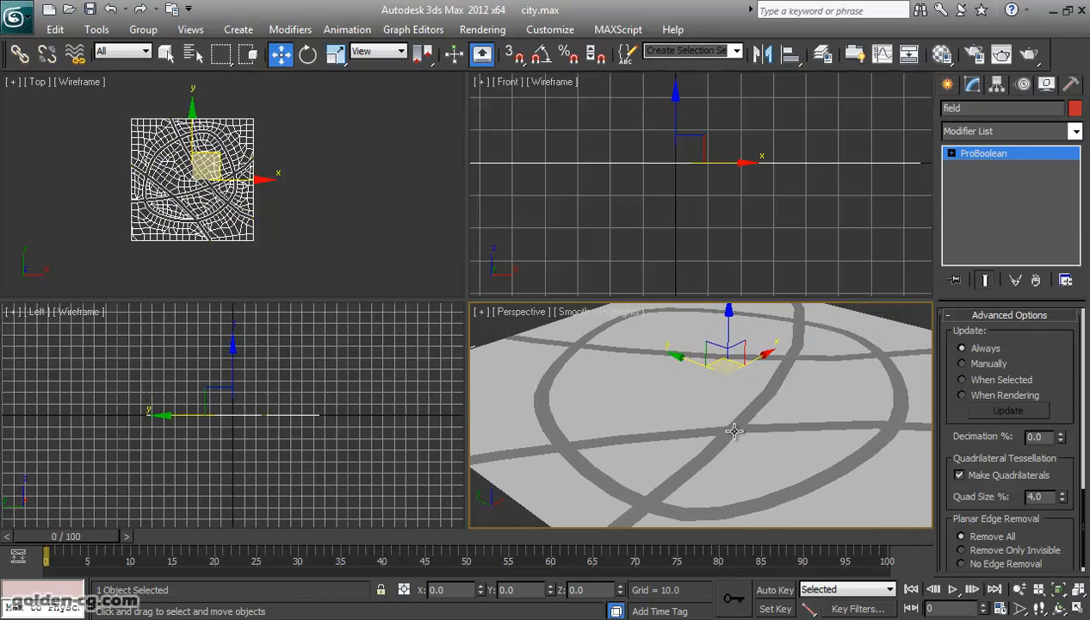
pyautogui.click(734, 432)
pyautogui.rightClick(733, 372)
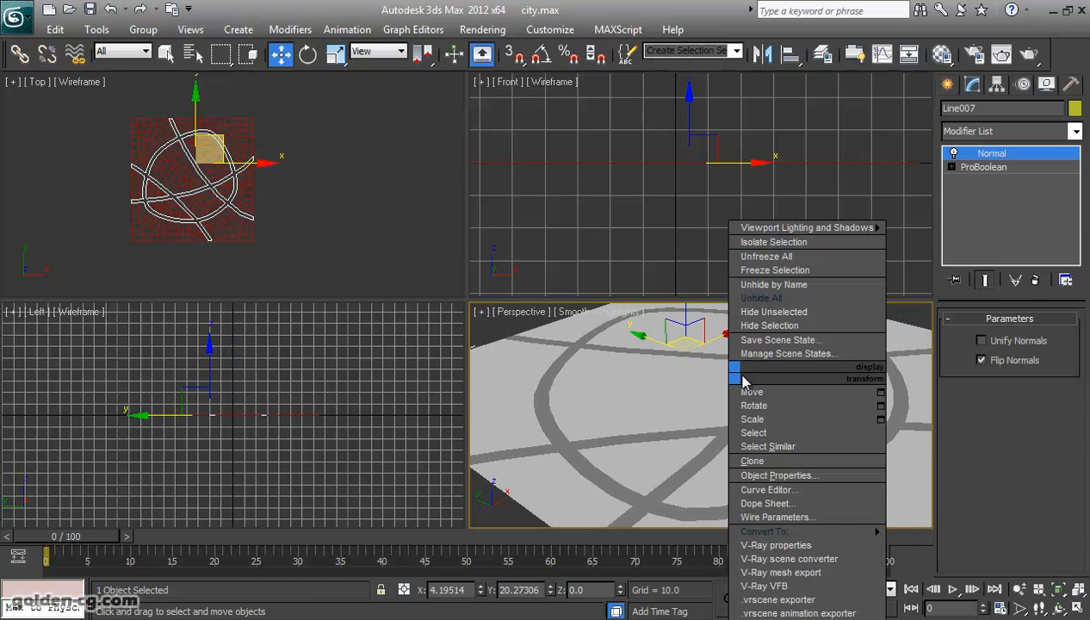
pyautogui.click(768, 326)
# Convert the field object to an Editable Poly and select all of its polygons.
pyautogui.click(693, 409)
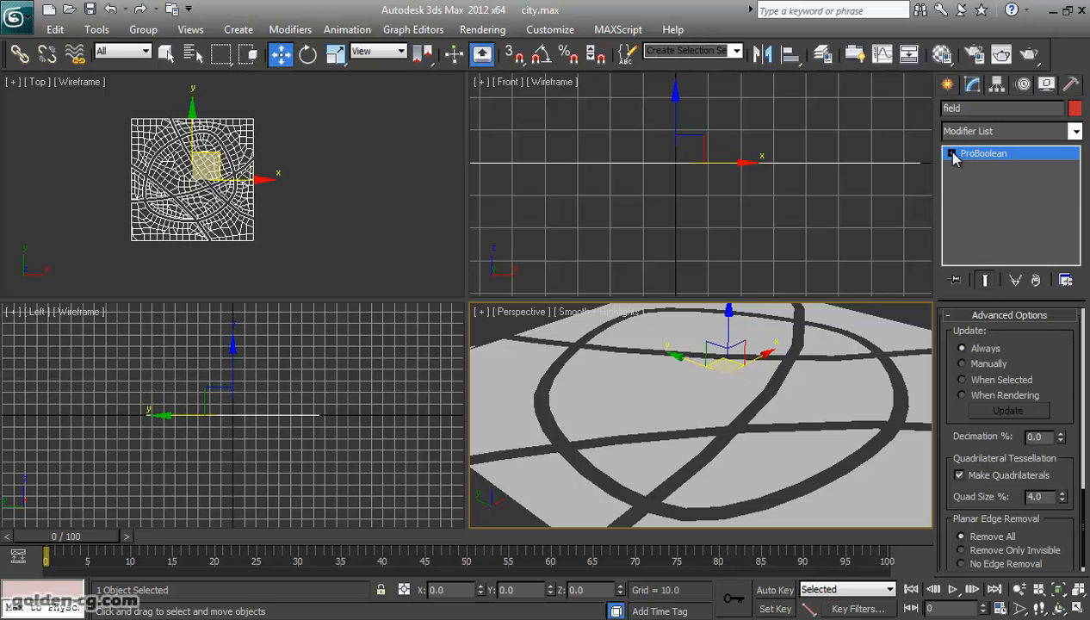
pyautogui.rightClick(712, 371)
pyautogui.moveTo(764, 529)
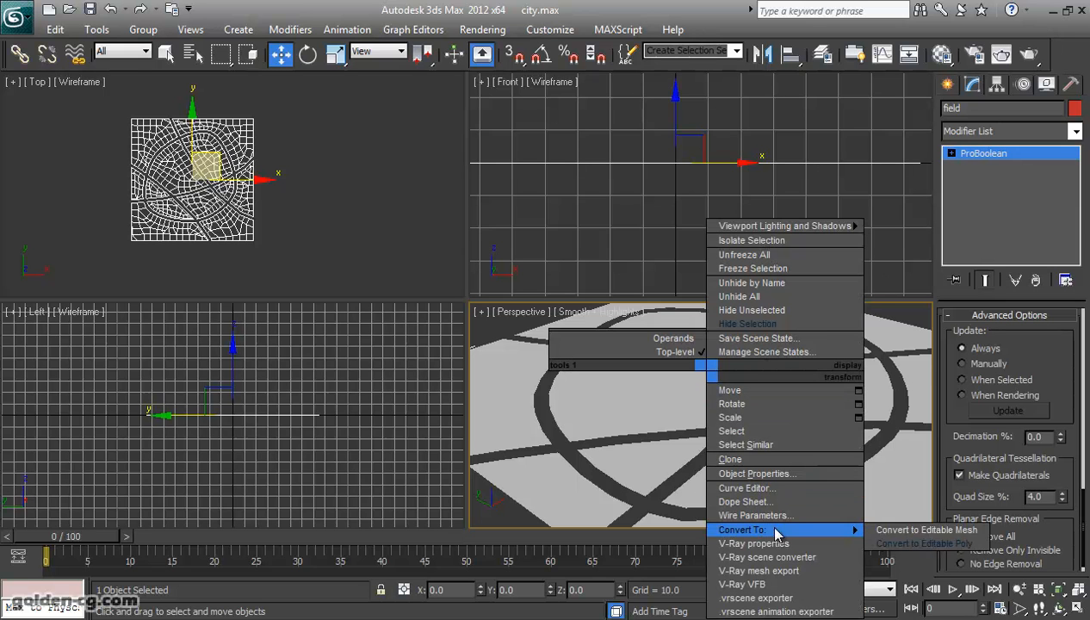
pyautogui.click(912, 543)
pyautogui.click(951, 154)
pyautogui.click(988, 209)
pyautogui.moveTo(326, 87); pyautogui.dragTo(96, 269)
# Start an Inset with settings on all selected field polygons and set its type to By Polygon.
pyautogui.scroll(-5, 960, 485)
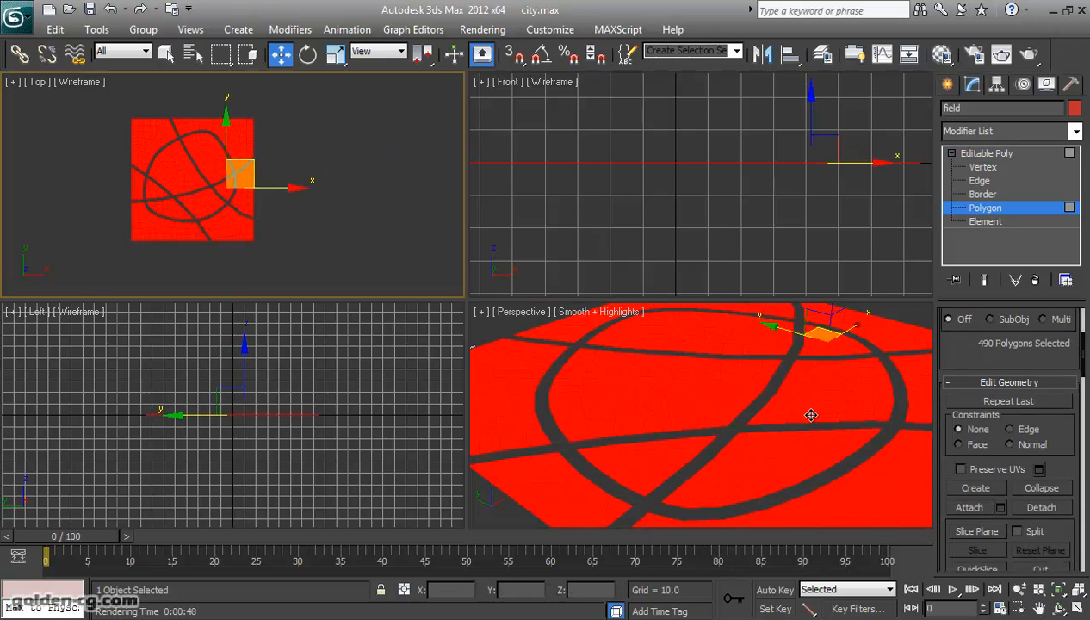
pyautogui.scroll(-5, 1046, 435)
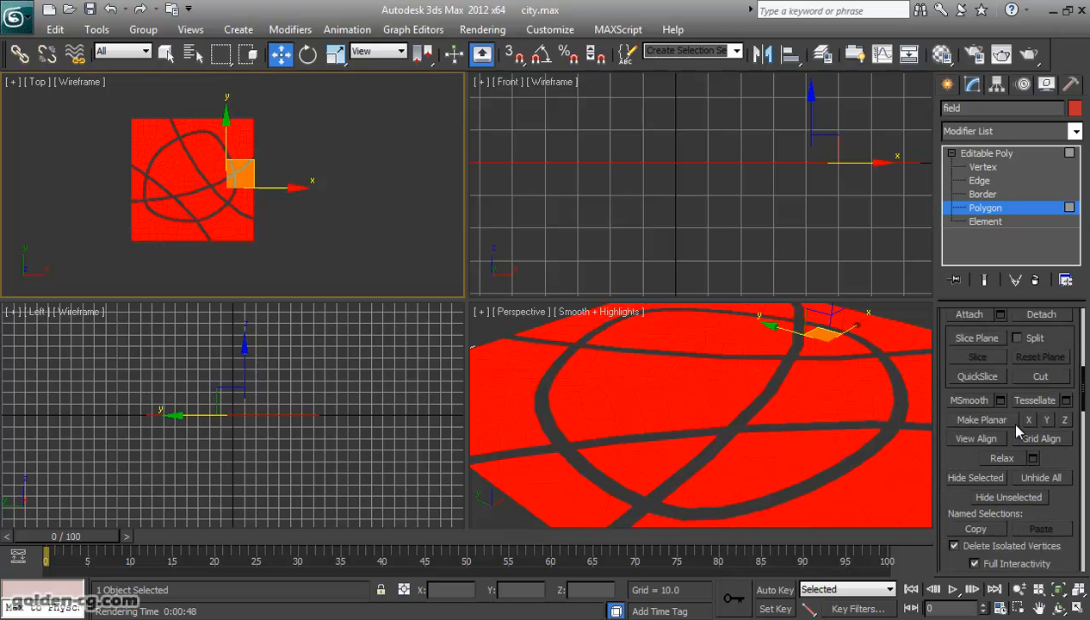
pyautogui.scroll(-3, 1007, 448)
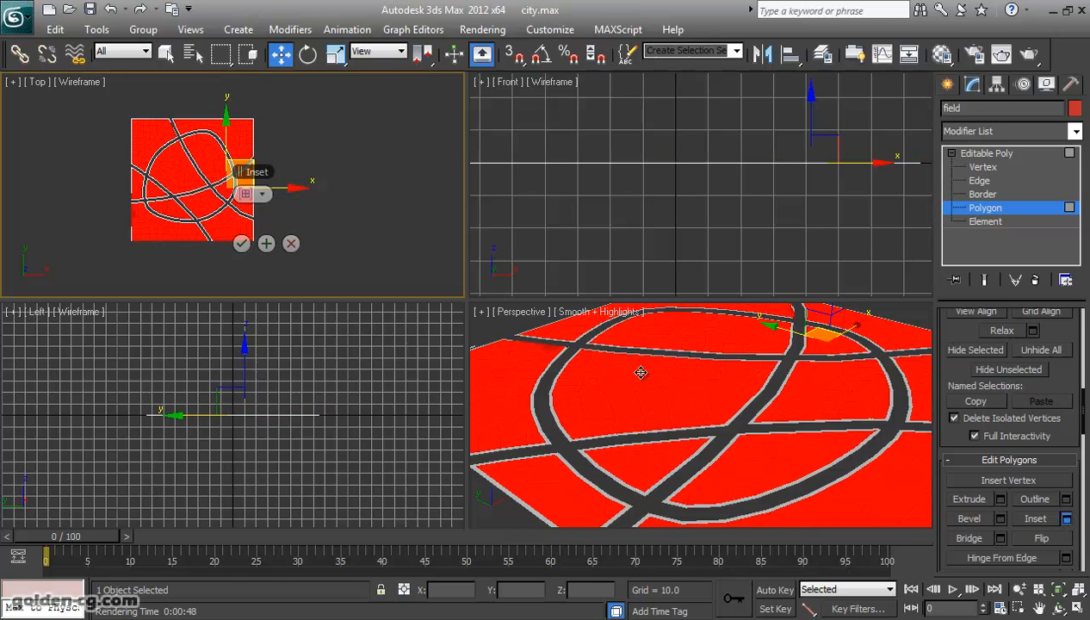
pyautogui.scroll(6, 157, 212)
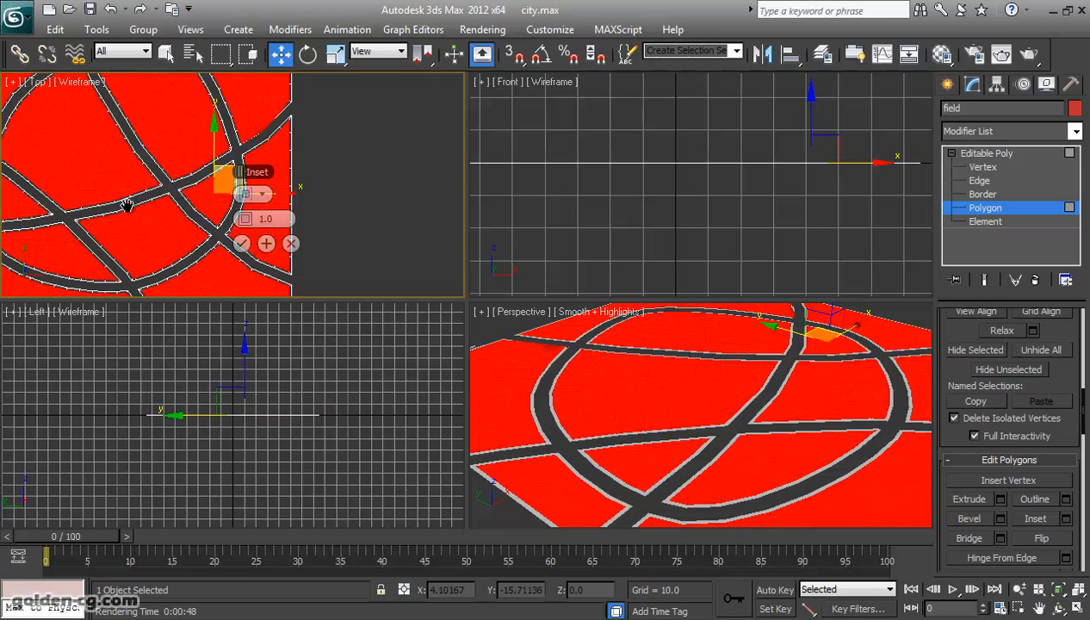
pyautogui.scroll(2, 173, 207)
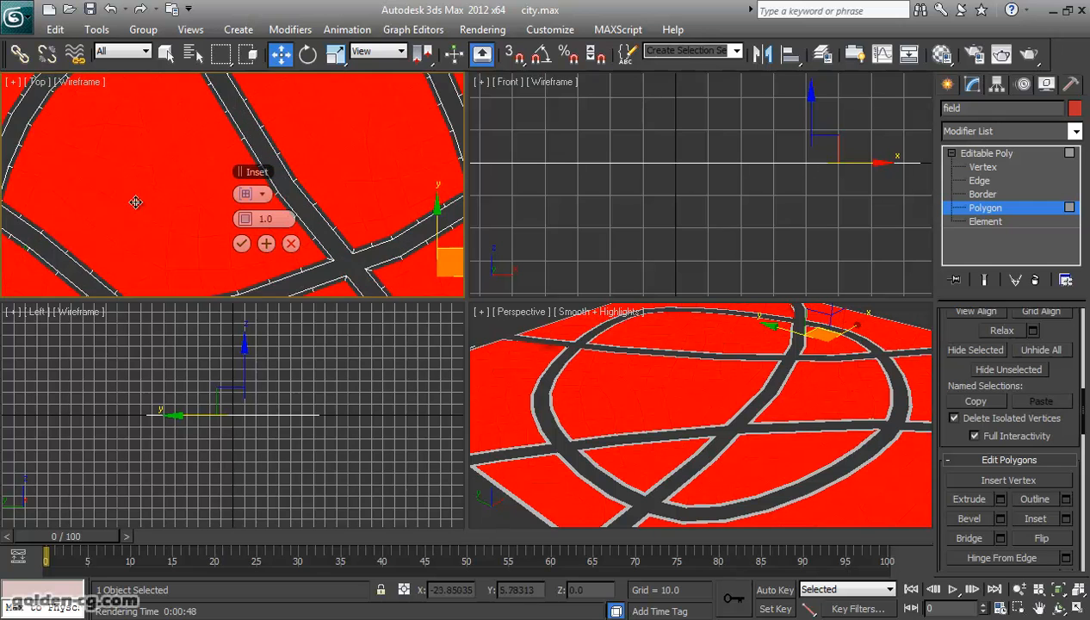
pyautogui.scroll(3, 136, 202)
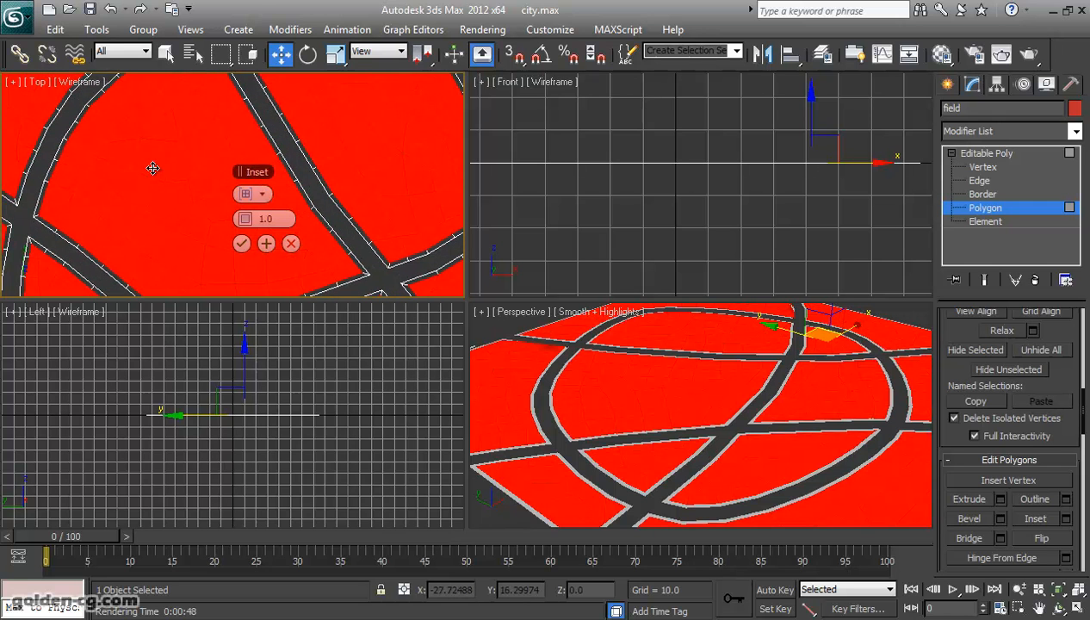
pyautogui.click(202, 181)
pyautogui.click(261, 193)
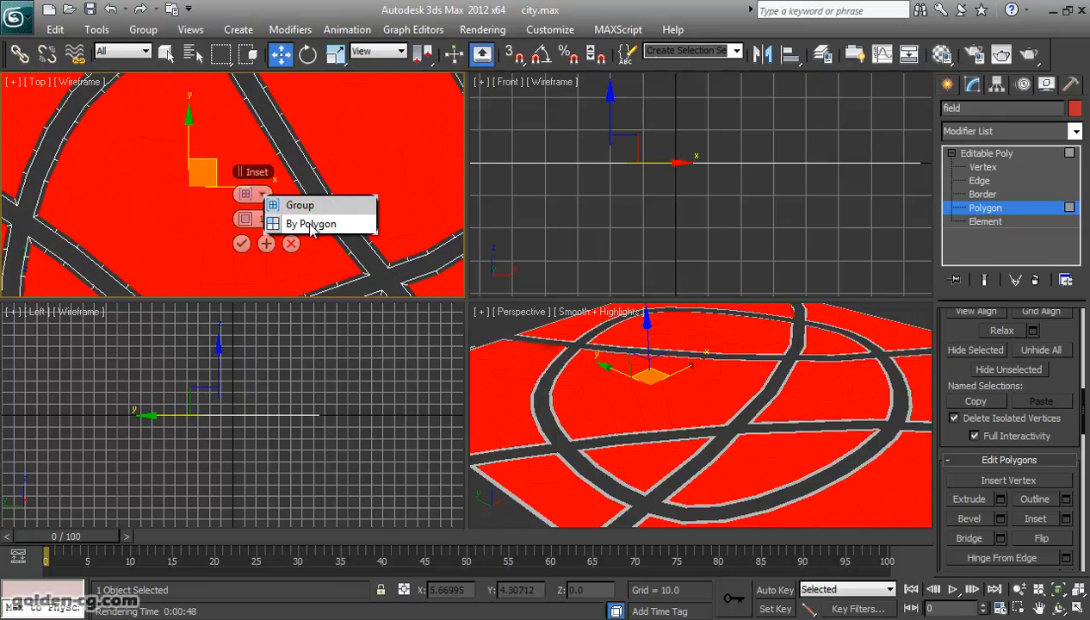
pyautogui.click(162, 190)
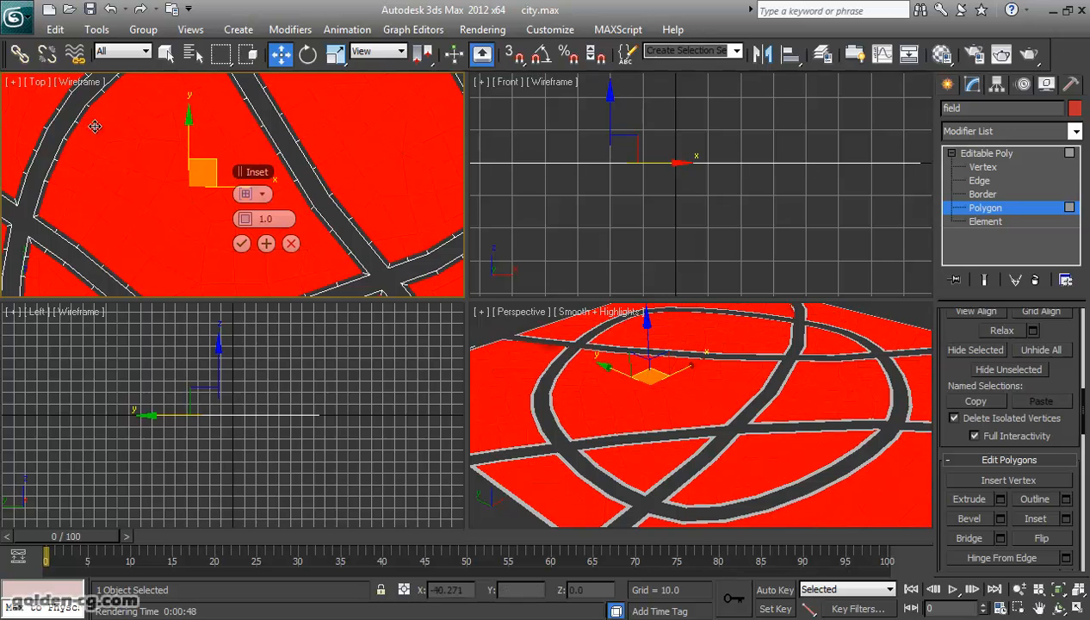
pyautogui.click(260, 194)
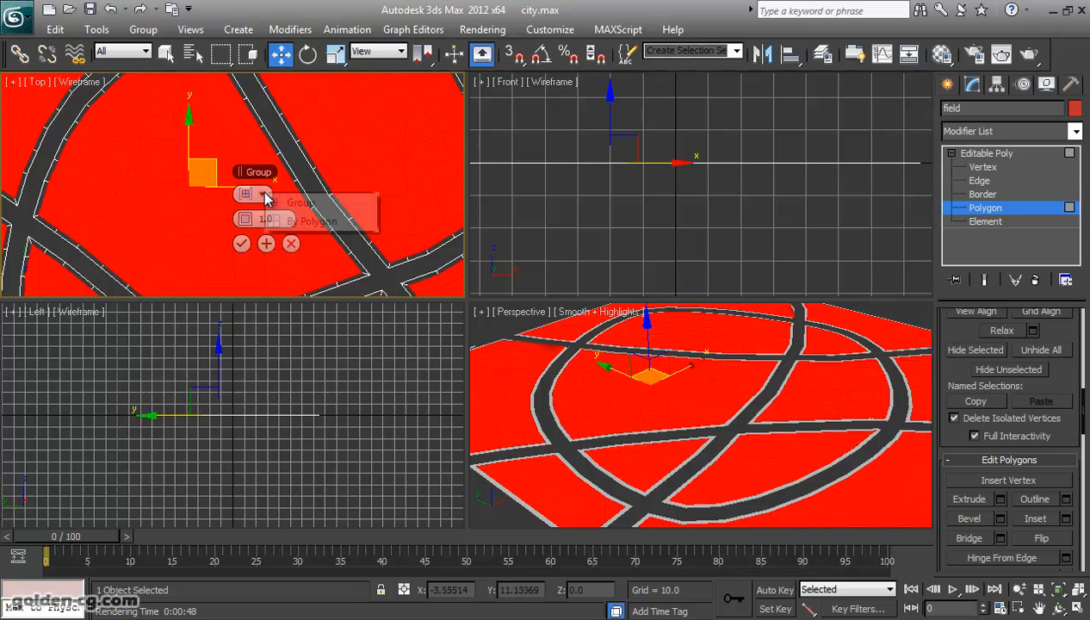
pyautogui.click(297, 222)
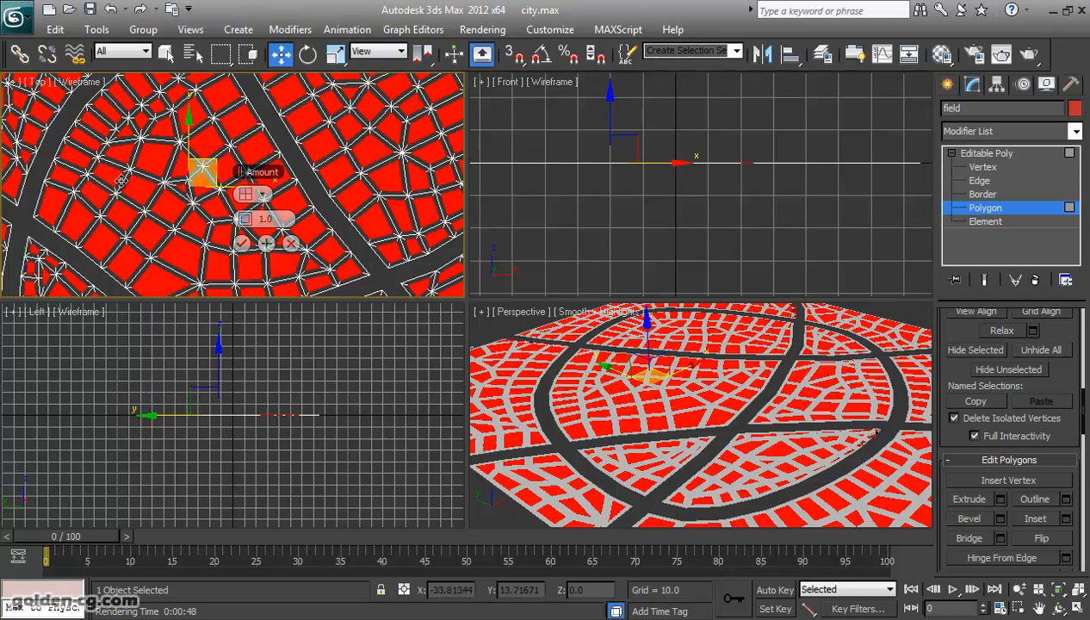
# Set the inset amount to 0.7 and apply the inset to the field polygons.
pyautogui.scroll(4, 125, 207)
pyautogui.scroll(1, 128, 225)
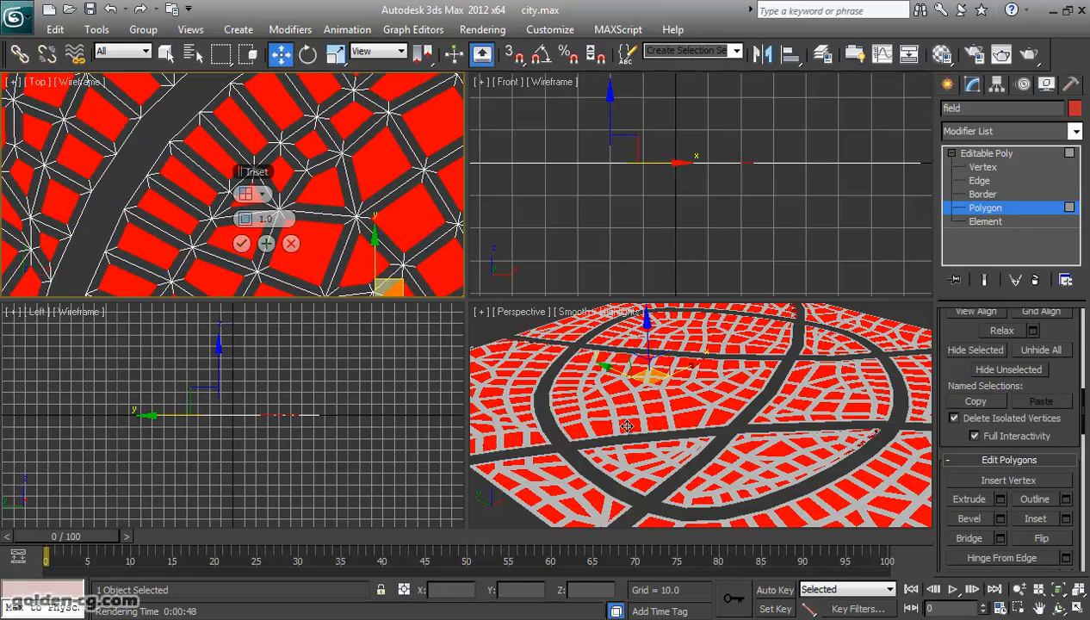
pyautogui.scroll(5, 627, 426)
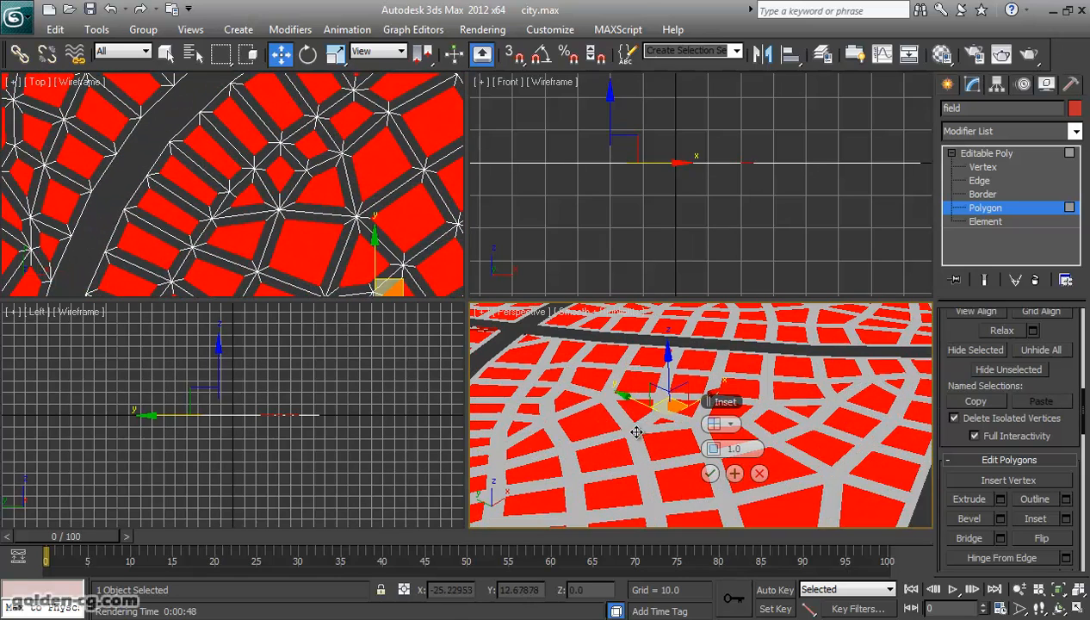
pyautogui.moveTo(589, 486); pyautogui.dragTo(660, 462, button='middle')
pyautogui.scroll(-2, 649, 413)
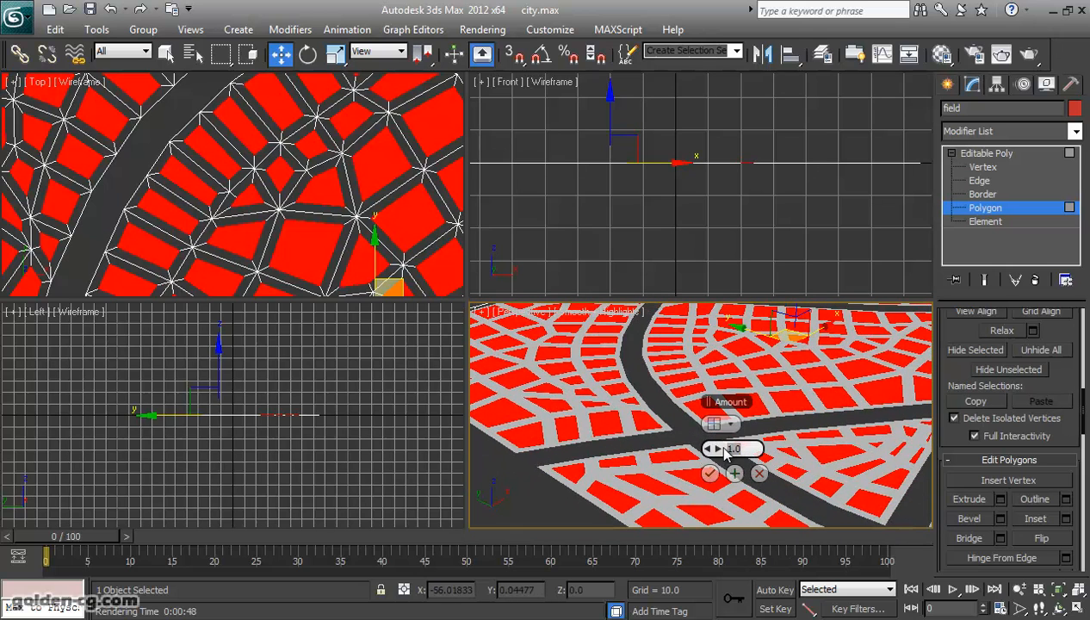
pyautogui.press('Return')
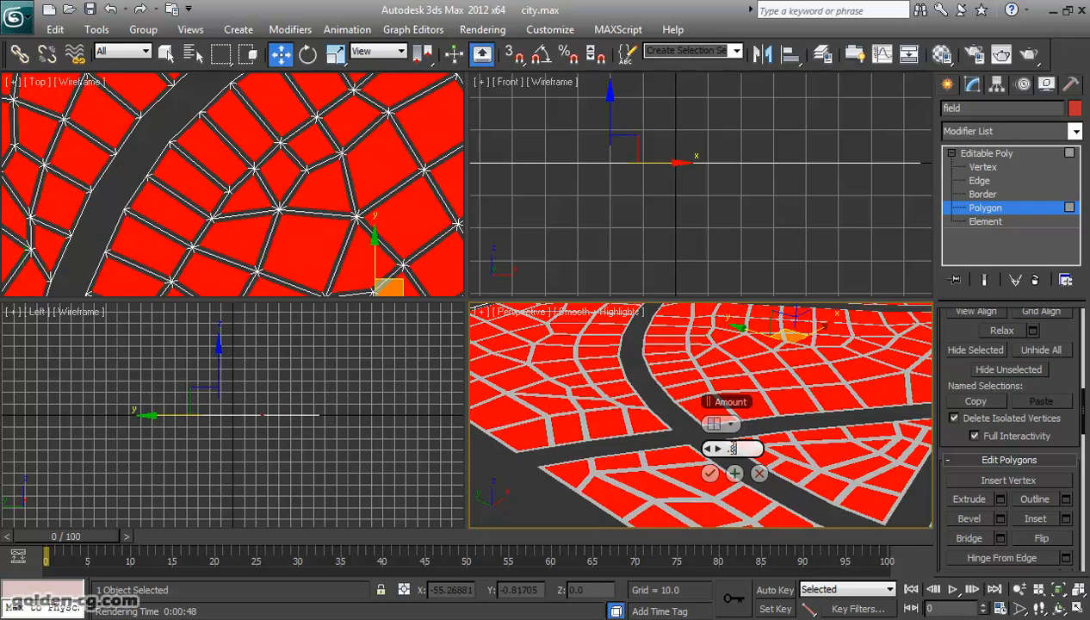
pyautogui.write('0.8')
pyautogui.press('Return')
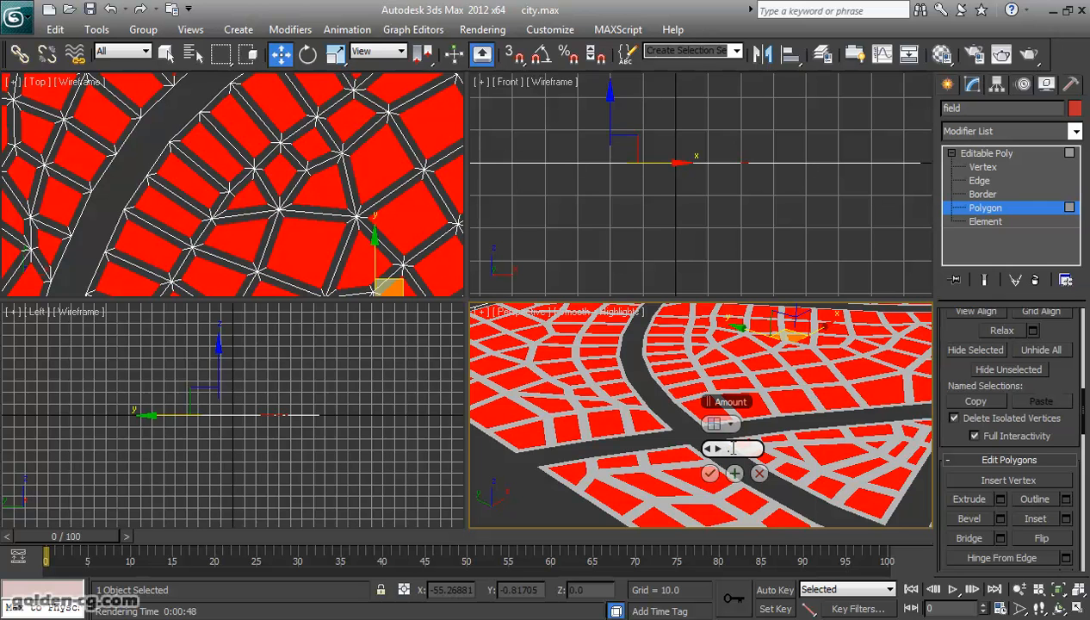
pyautogui.write('0.7')
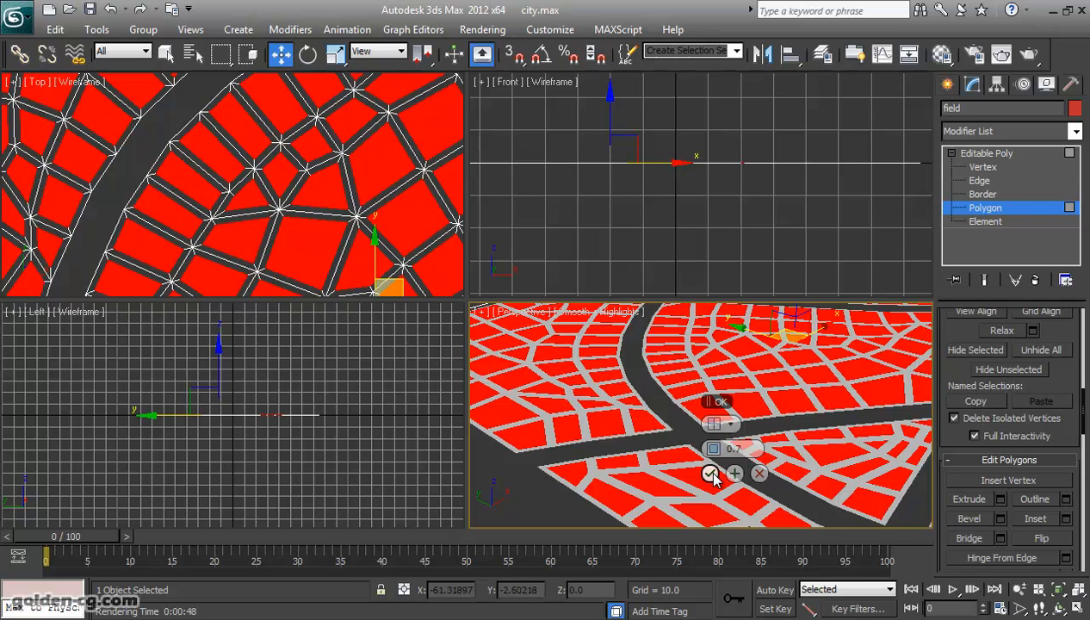
pyautogui.click(710, 474)
# Add the Greeble modifier to the inset field object.
pyautogui.scroll(-5, 689, 409)
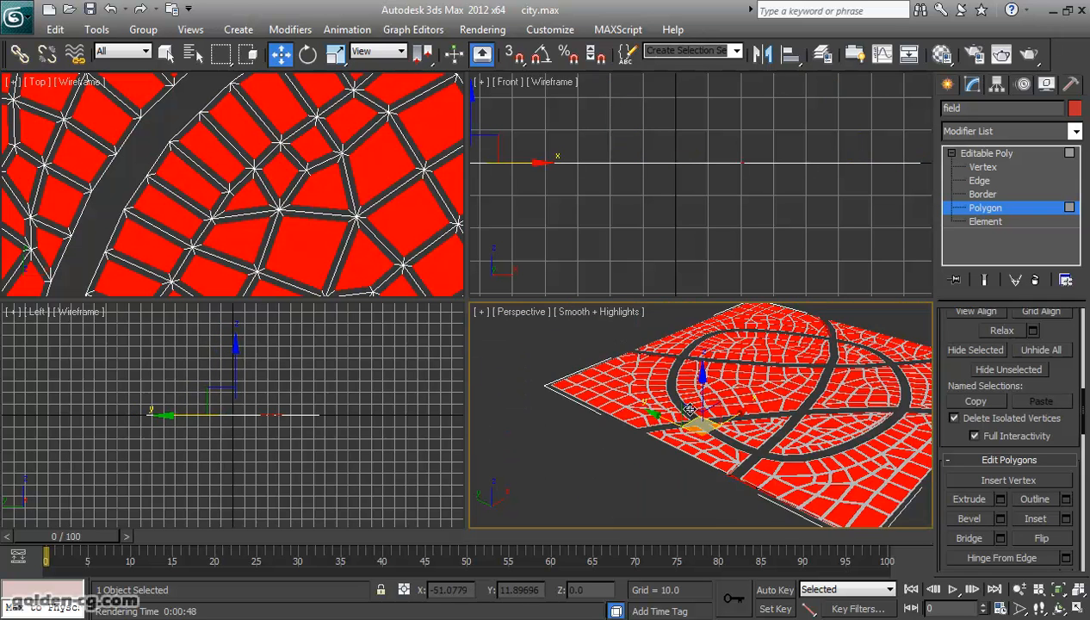
pyautogui.scroll(-2, 689, 409)
pyautogui.scroll(3, 678, 416)
pyautogui.moveTo(723, 418)
pyautogui.mouseDown(button='middle')
pyautogui.moveTo(678, 417)
pyautogui.moveTo(716, 421)
pyautogui.mouseUp(button='middle')
pyautogui.scroll(2, 716, 421)
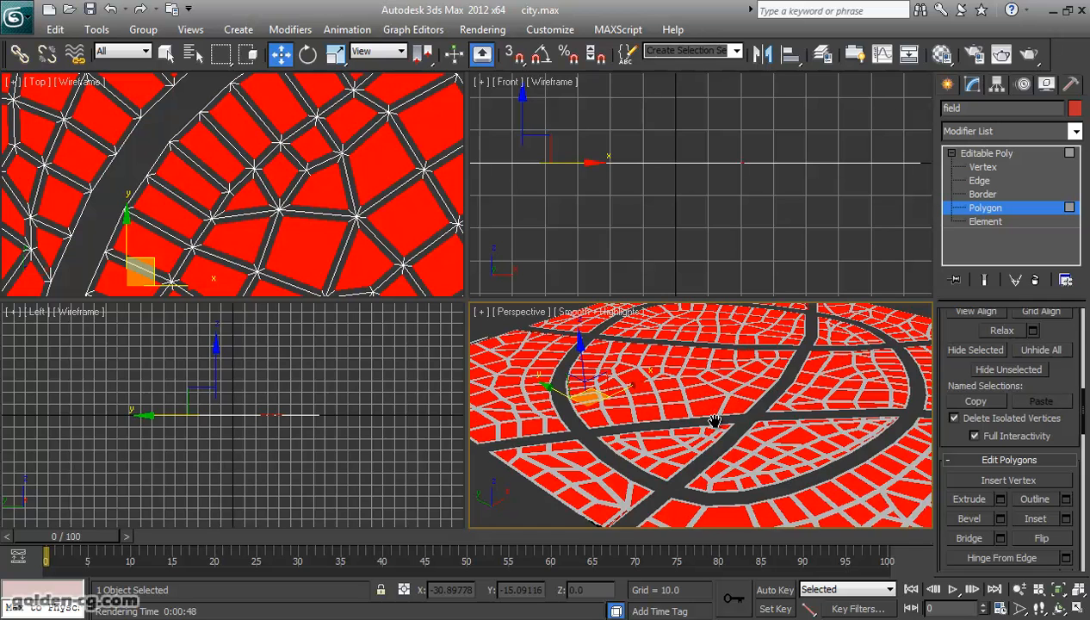
pyautogui.scroll(-2, 715, 421)
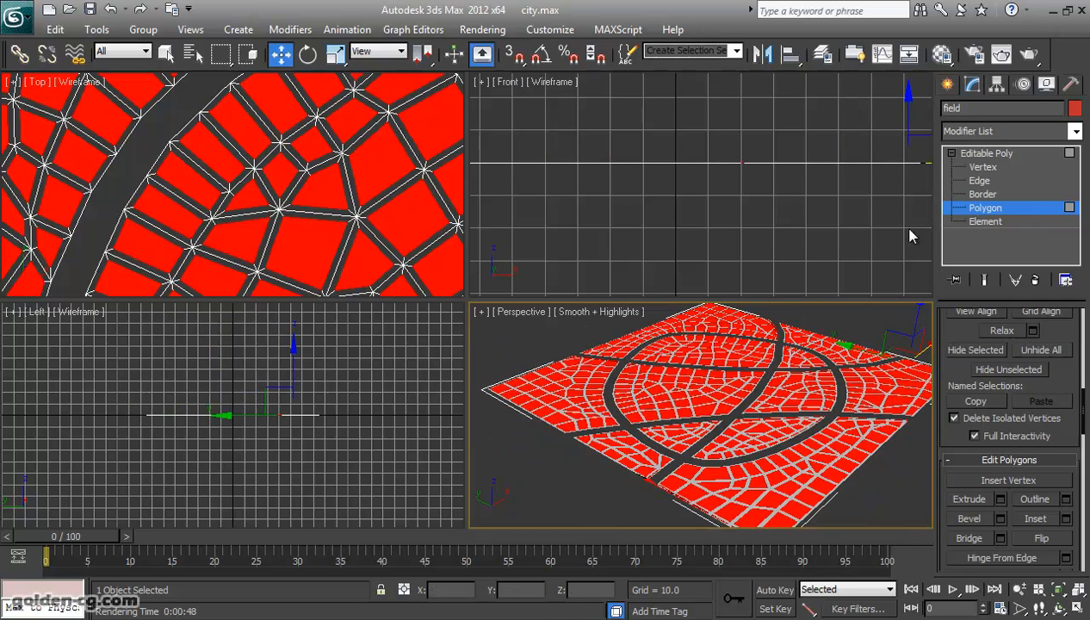
pyautogui.click(1011, 132)
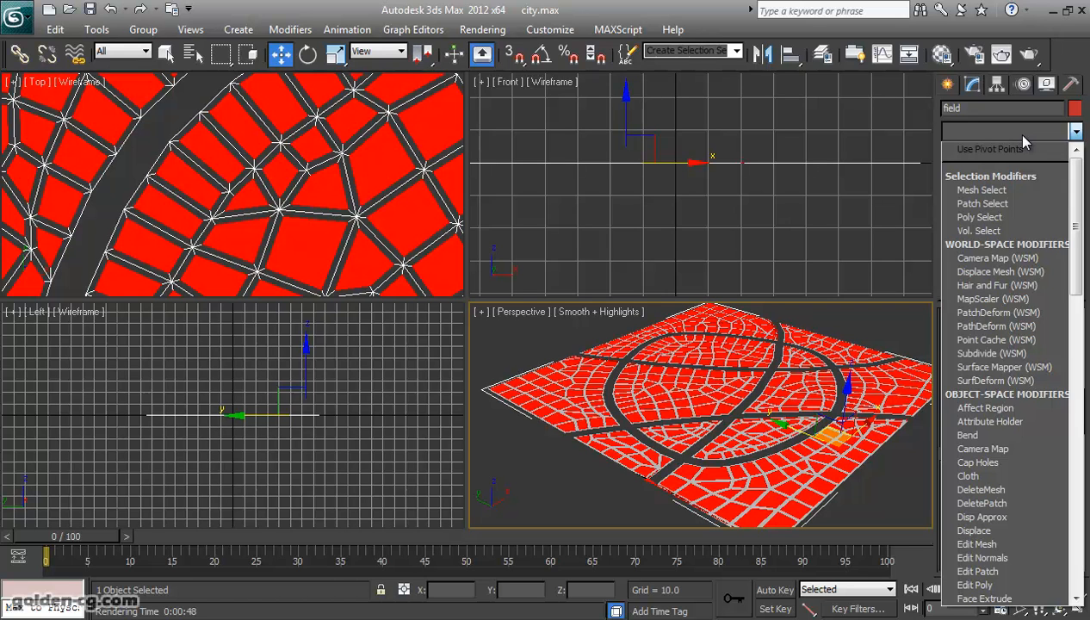
pyautogui.scroll(-1, 1023, 142)
pyautogui.press('g')
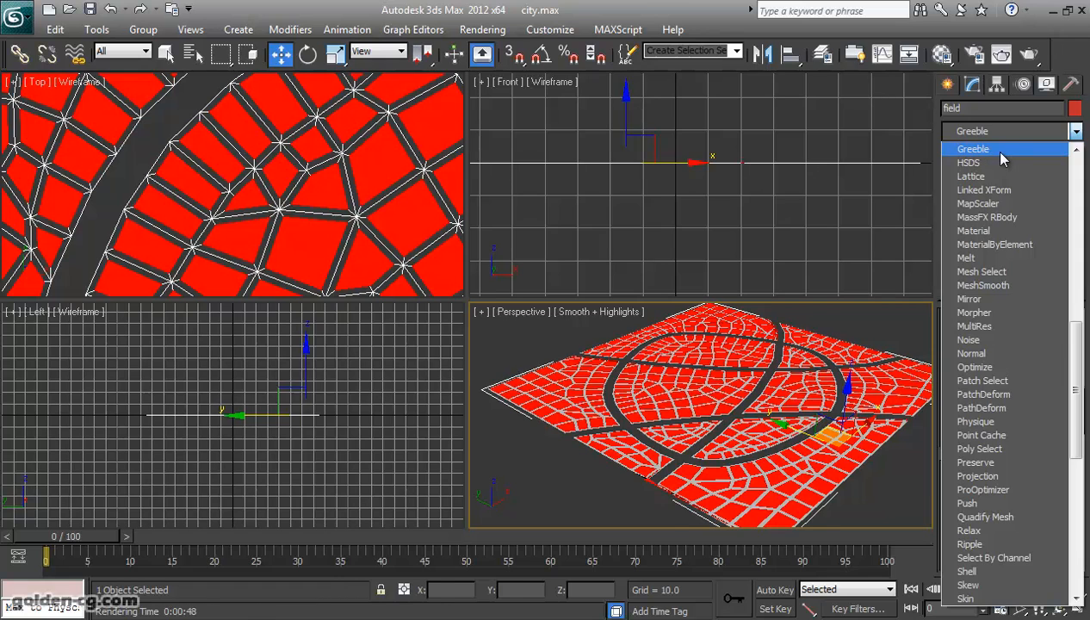
pyautogui.click(1000, 152)
# Examine the generated Greeble buildings and the road gaps between them, both close up and across the whole city.
pyautogui.moveTo(776, 429); pyautogui.dragTo(852, 431, button='middle')
pyautogui.scroll(3, 704, 432)
pyautogui.scroll(2, 749, 422)
pyautogui.moveTo(731, 413); pyautogui.dragTo(696, 393, button='middle')
pyautogui.scroll(2, 766, 441)
pyautogui.scroll(-4, 697, 393)
pyautogui.scroll(2, 725, 416)
pyautogui.moveTo(757, 431); pyautogui.dragTo(826, 469, button='middle')
pyautogui.scroll(-4, 632, 397)
pyautogui.scroll(4, 722, 434)
pyautogui.scroll(4, 737, 453)
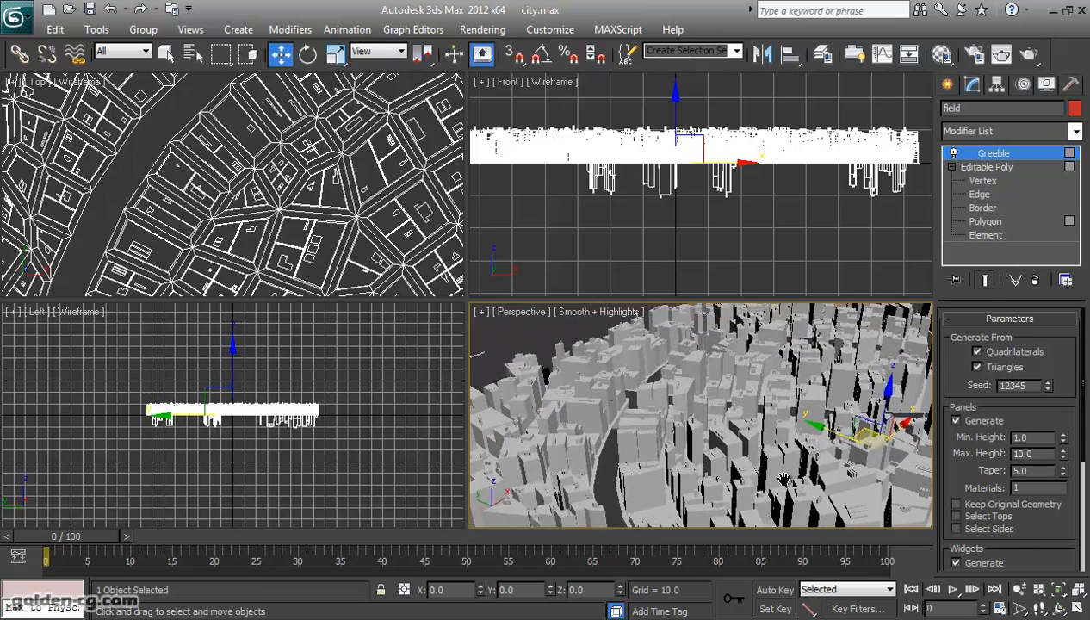
pyautogui.scroll(8, 737, 453)
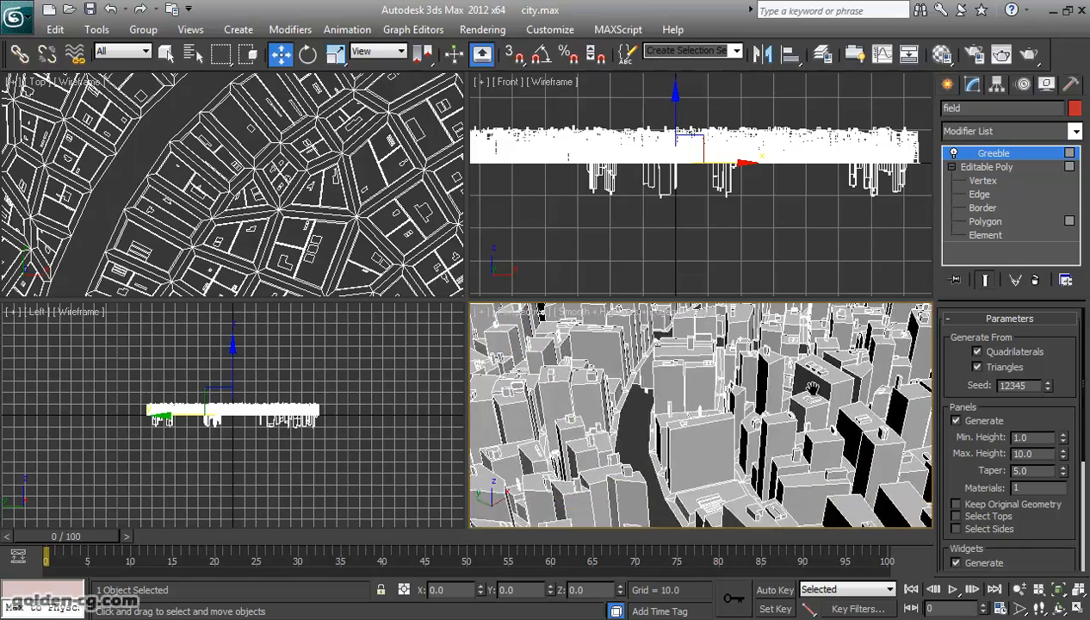
pyautogui.scroll(-5, 830, 465)
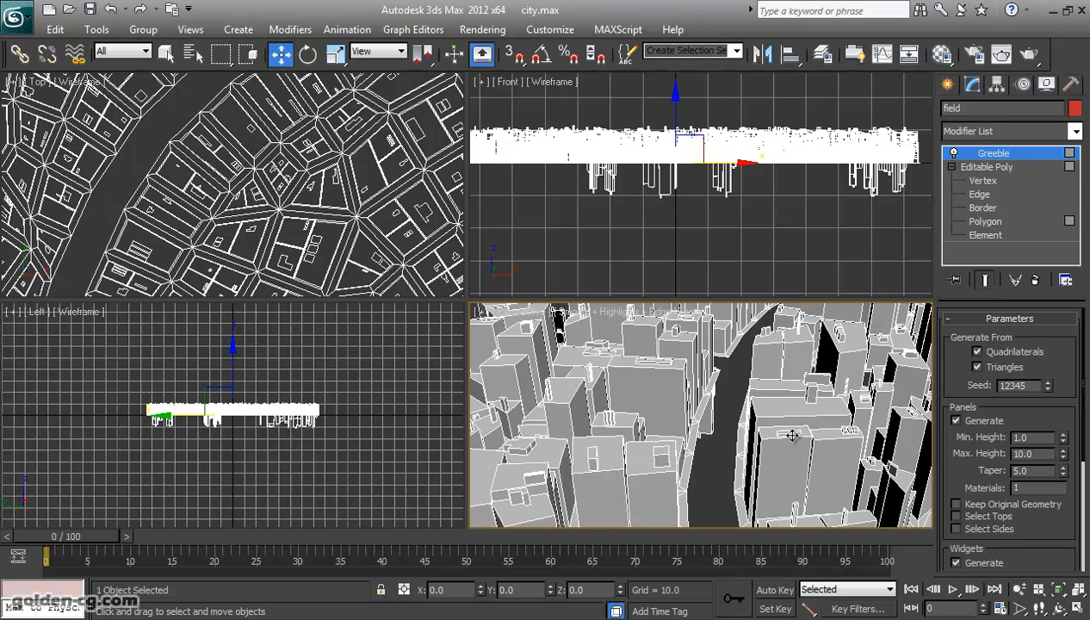
pyautogui.scroll(-3, 789, 449)
pyautogui.scroll(5, 787, 453)
pyautogui.moveTo(786, 453); pyautogui.dragTo(730, 486, button='middle')
pyautogui.scroll(3, 810, 431)
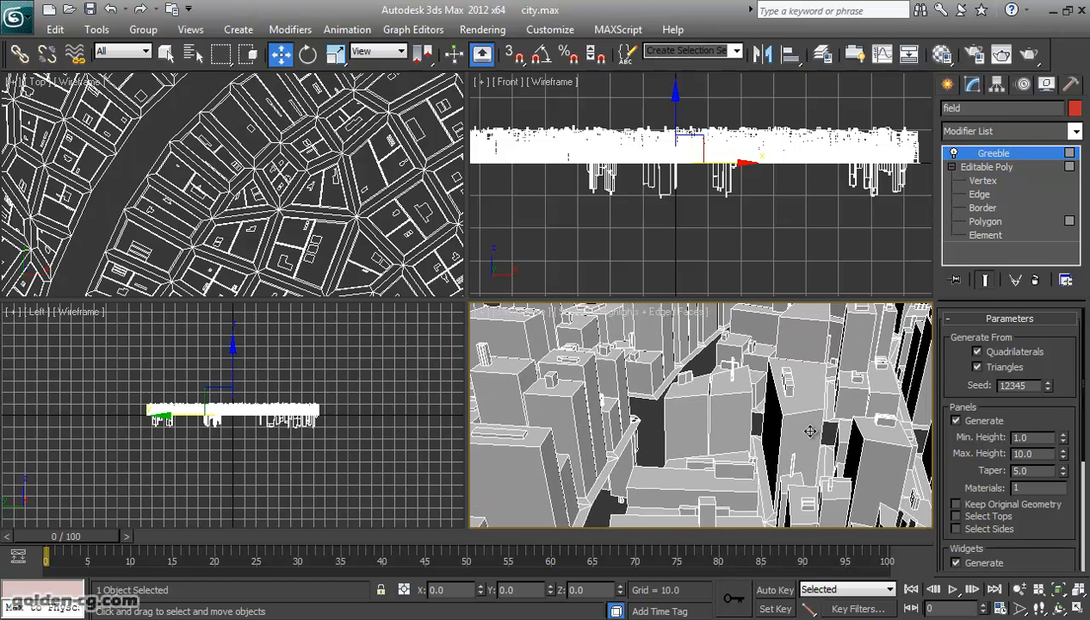
pyautogui.scroll(-8, 804, 435)
pyautogui.moveTo(778, 444); pyautogui.dragTo(737, 464, button='middle')
pyautogui.scroll(3, 680, 401)
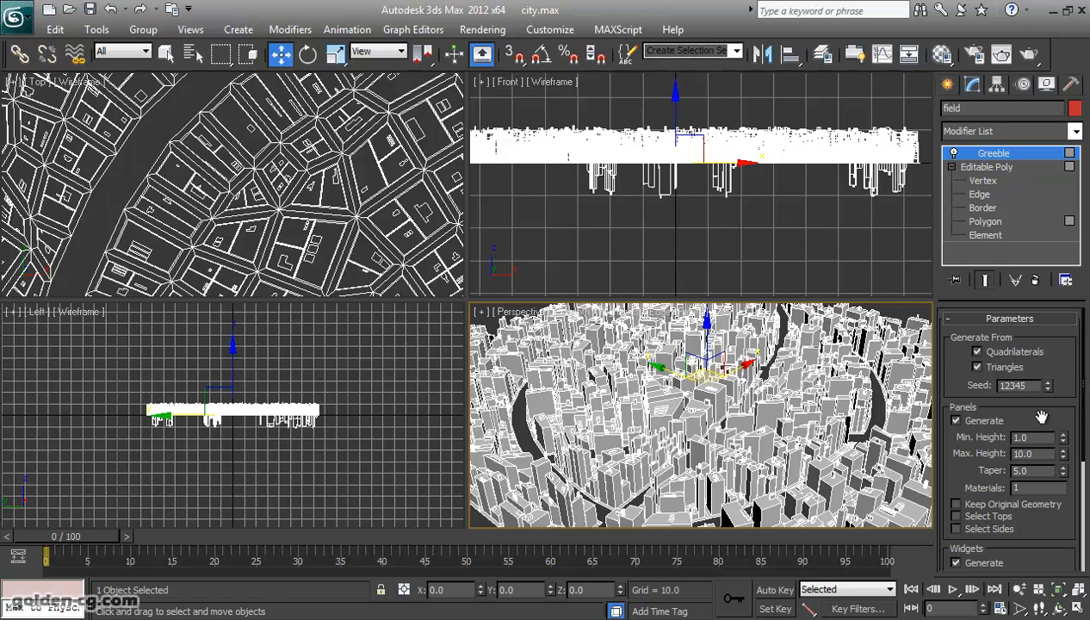
# Turn off the generation of both panels and widgets in the Greeble modifier.
pyautogui.scroll(-3, 1014, 353)
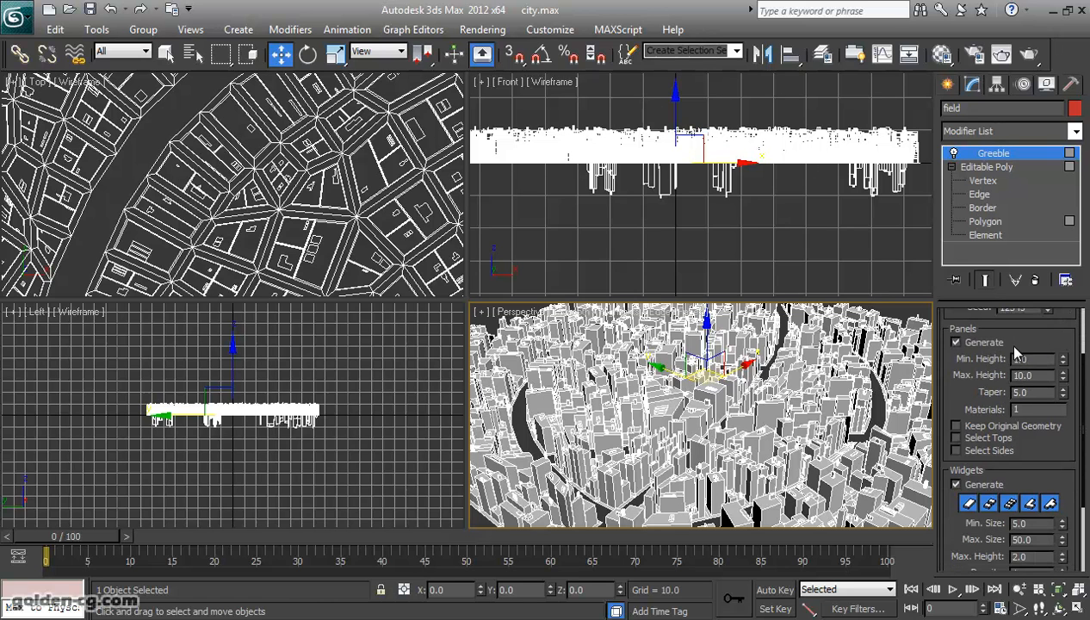
pyautogui.click(956, 343)
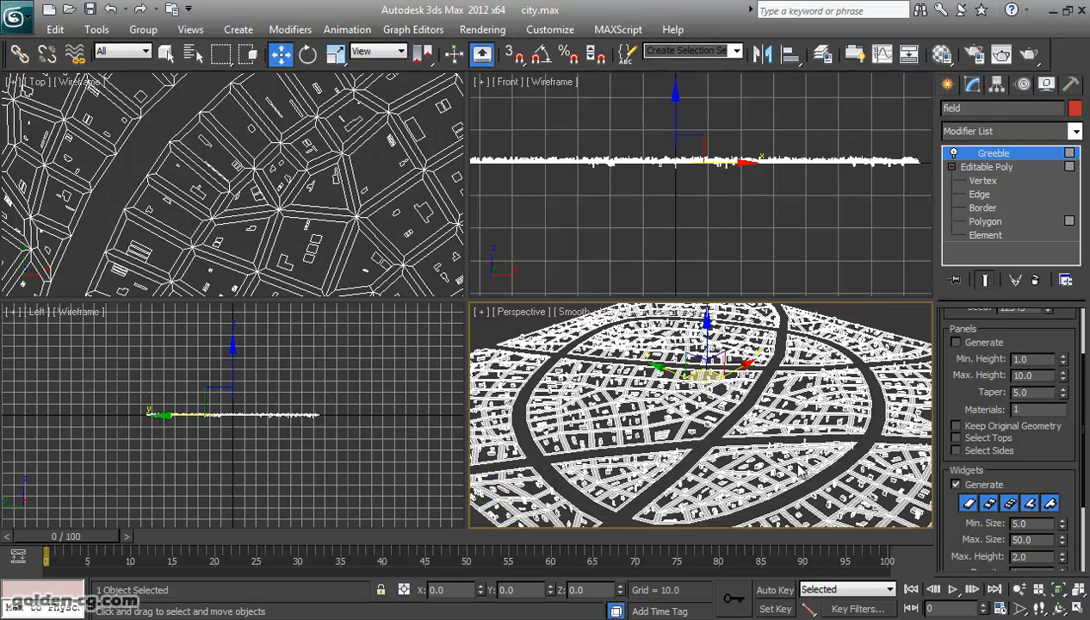
pyautogui.scroll(-2, 1045, 467)
pyautogui.click(977, 437)
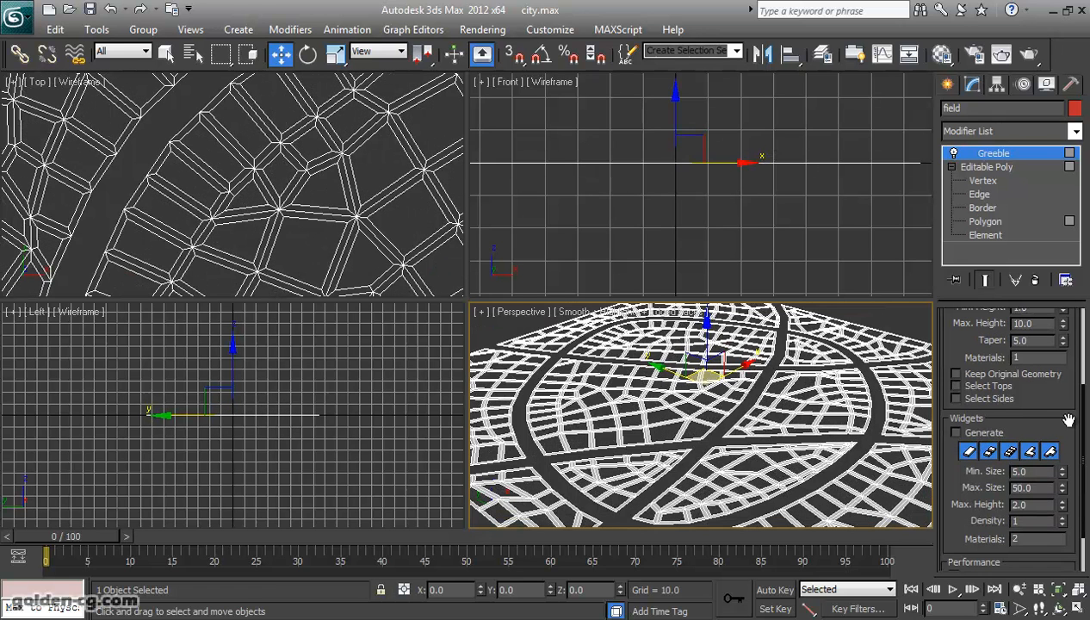
# Turn Greeble panel generation back on while leaving the widgets off, and check the plain building blocks.
pyautogui.scroll(4, 1034, 511)
pyautogui.scroll(1, 1002, 426)
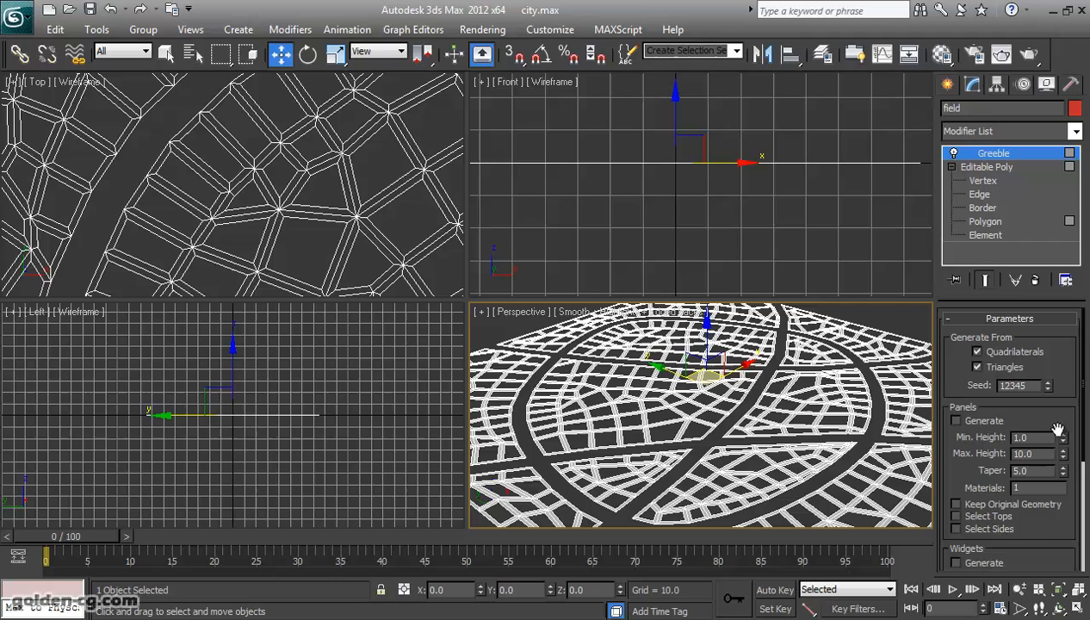
pyautogui.click(962, 420)
pyautogui.moveTo(796, 405)
pyautogui.keyDown('alt'); pyautogui.mouseDown(button='middle')
pyautogui.moveTo(873, 397)
pyautogui.moveTo(804, 392)
pyautogui.mouseUp(button='middle'); pyautogui.keyUp('alt')
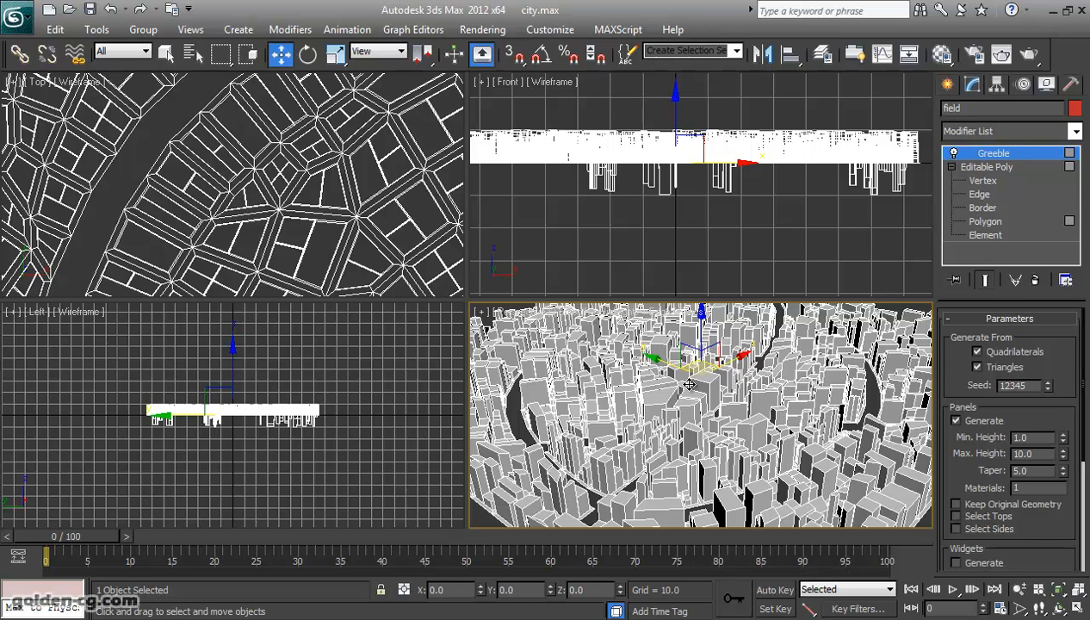
pyautogui.click(956, 420)
pyautogui.moveTo(954, 436); pyautogui.dragTo(958, 396)
pyautogui.click(955, 412)
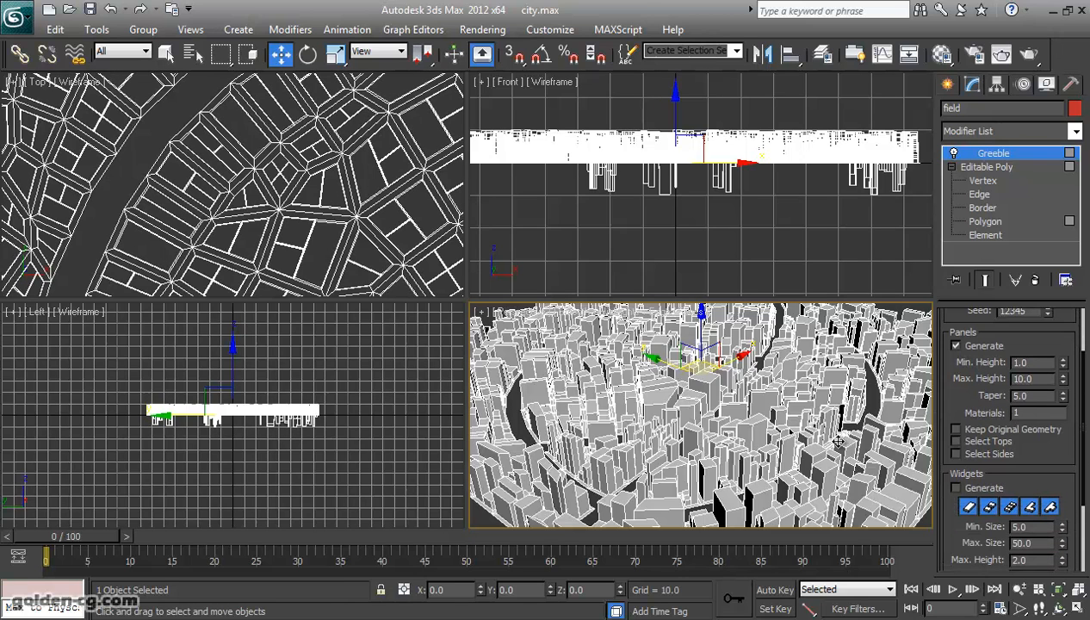
# Turn Greeble widget generation back on and examine the small details on the rooftops.
pyautogui.scroll(4, 782, 429)
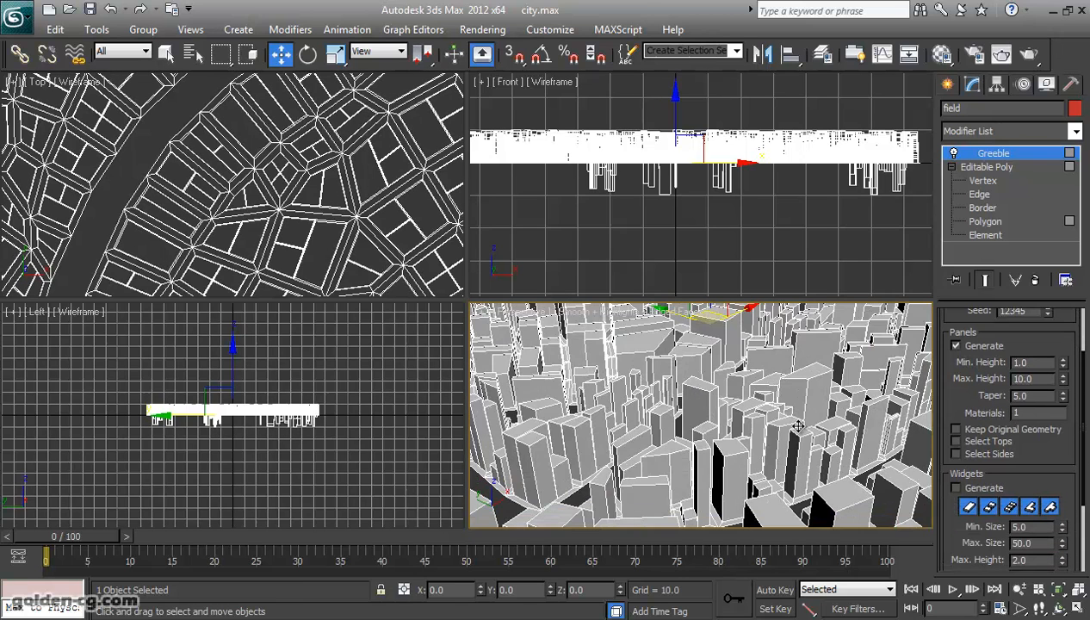
pyautogui.click(968, 489)
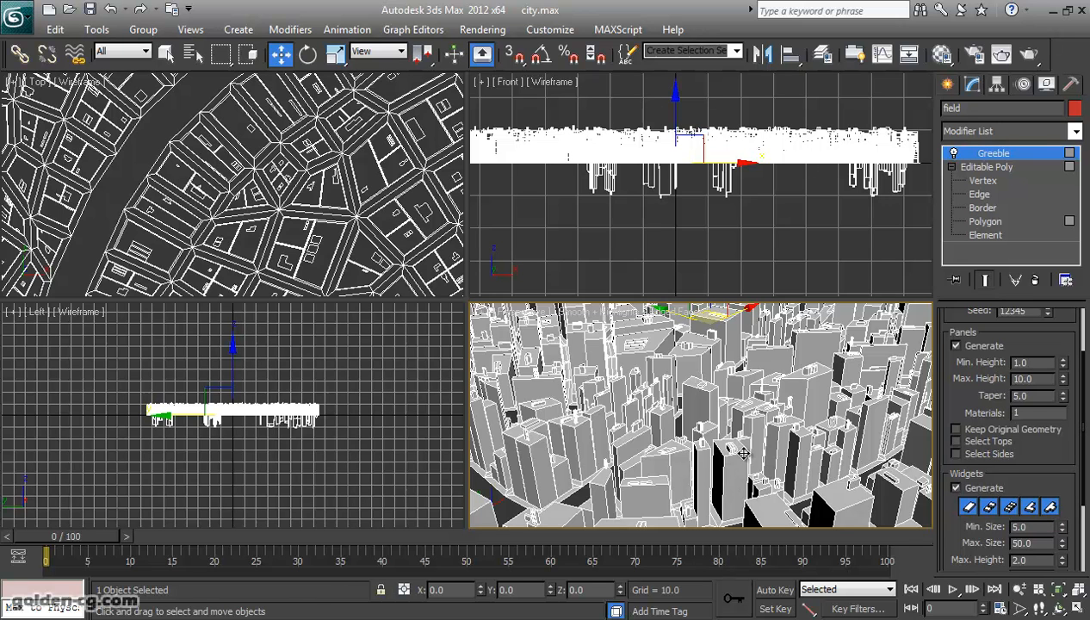
pyautogui.scroll(10, 743, 452)
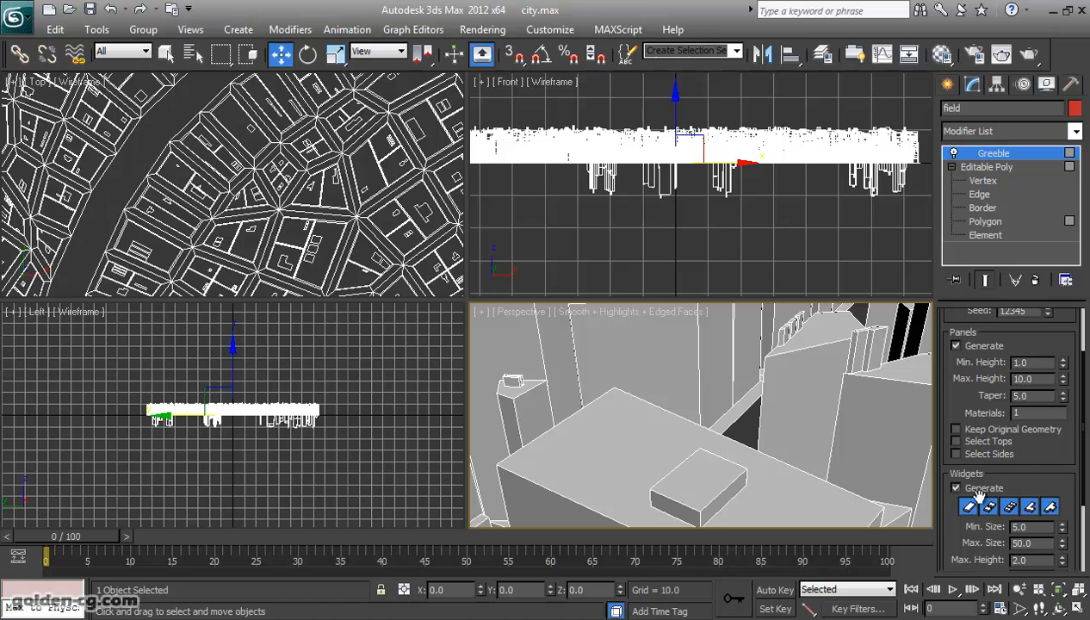
# Switch Greeble widget generation off and on again to compare bare and detailed rooftops.
pyautogui.moveTo(1004, 475); pyautogui.dragTo(1007, 485)
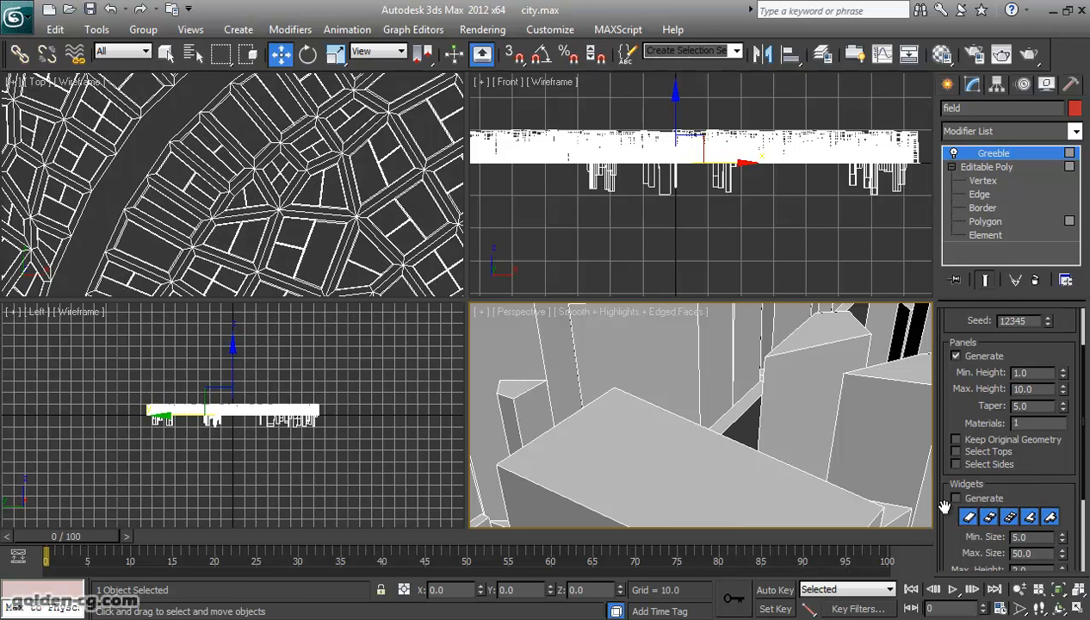
pyautogui.scroll(-2, 944, 507)
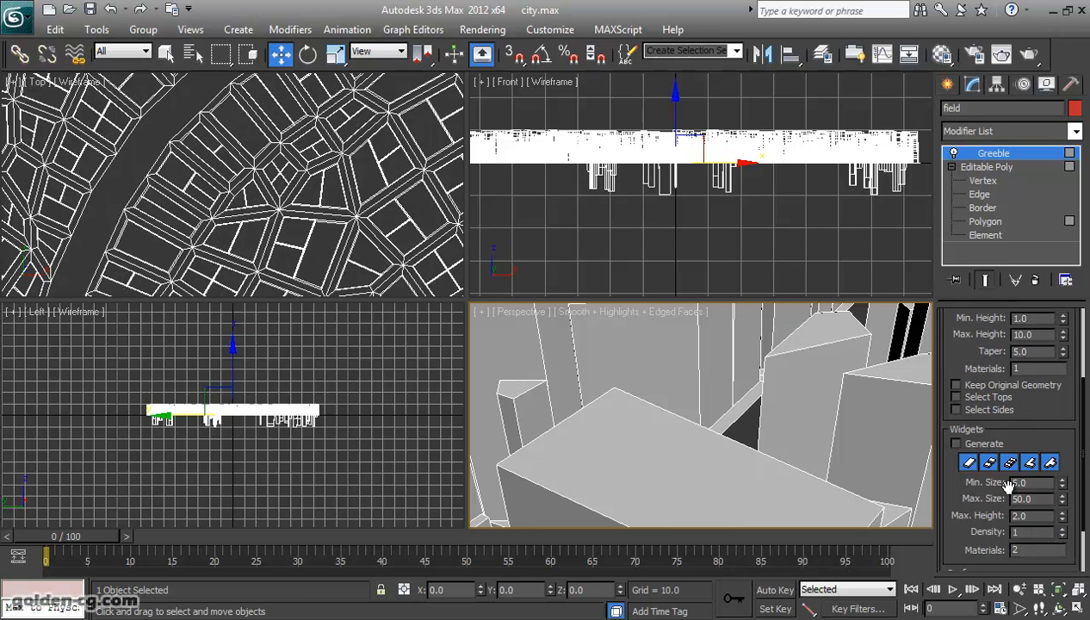
pyautogui.scroll(-1, 951, 479)
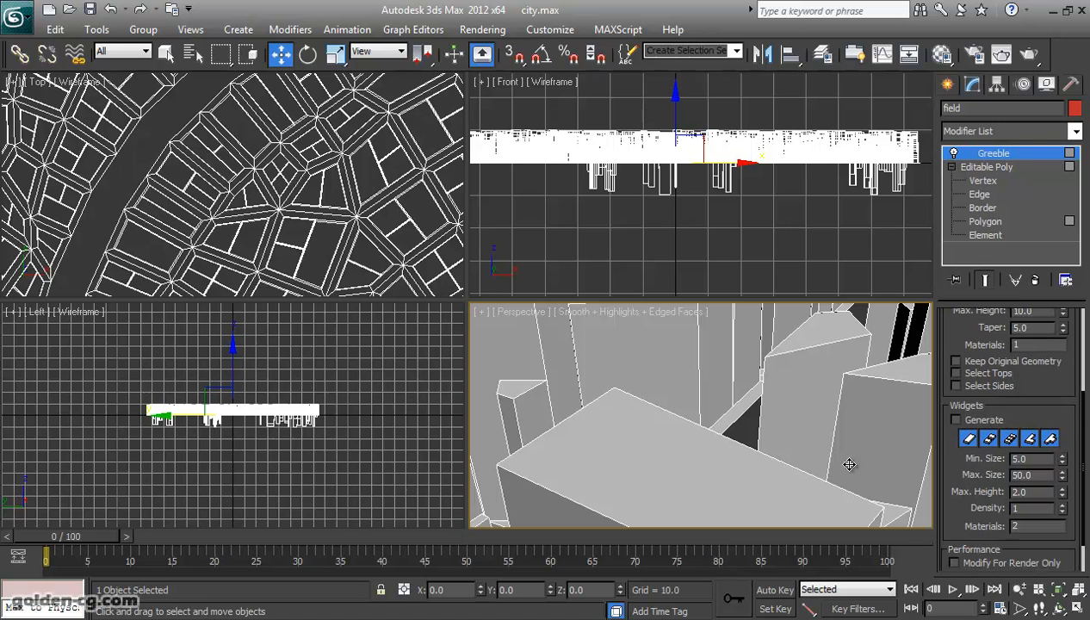
pyautogui.click(955, 419)
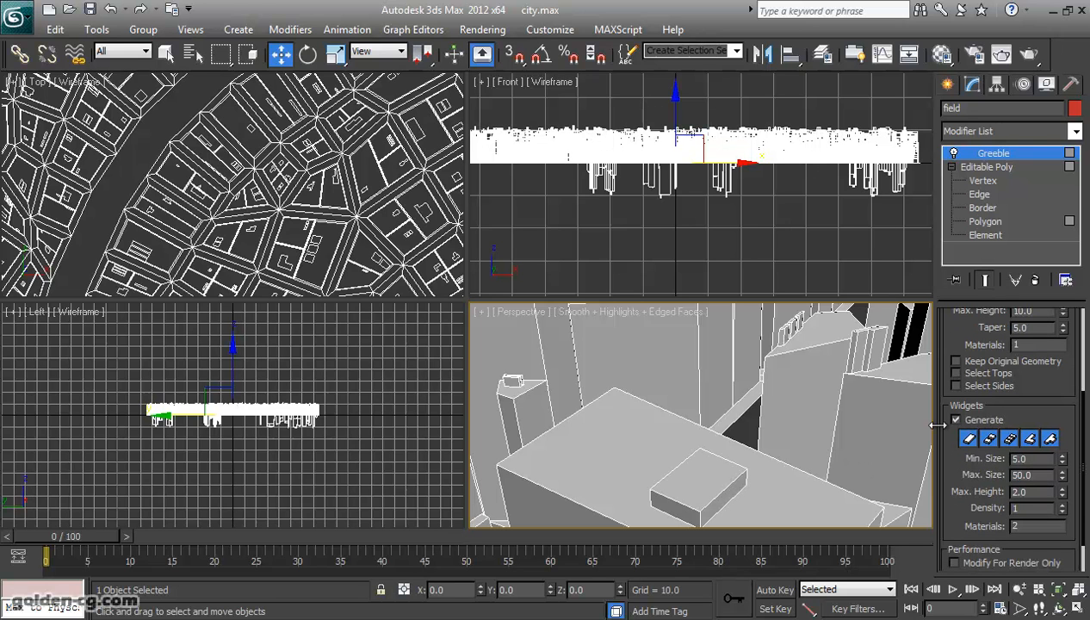
# Leave only the first, plain box widget shape enabled in Greeble by turning off the other four, and check the rooftops.
pyautogui.moveTo(699, 480)
pyautogui.mouseDown(button='middle')
pyautogui.moveTo(772, 474)
pyautogui.moveTo(768, 497)
pyautogui.moveTo(683, 463)
pyautogui.moveTo(703, 476)
pyautogui.mouseUp(button='middle')
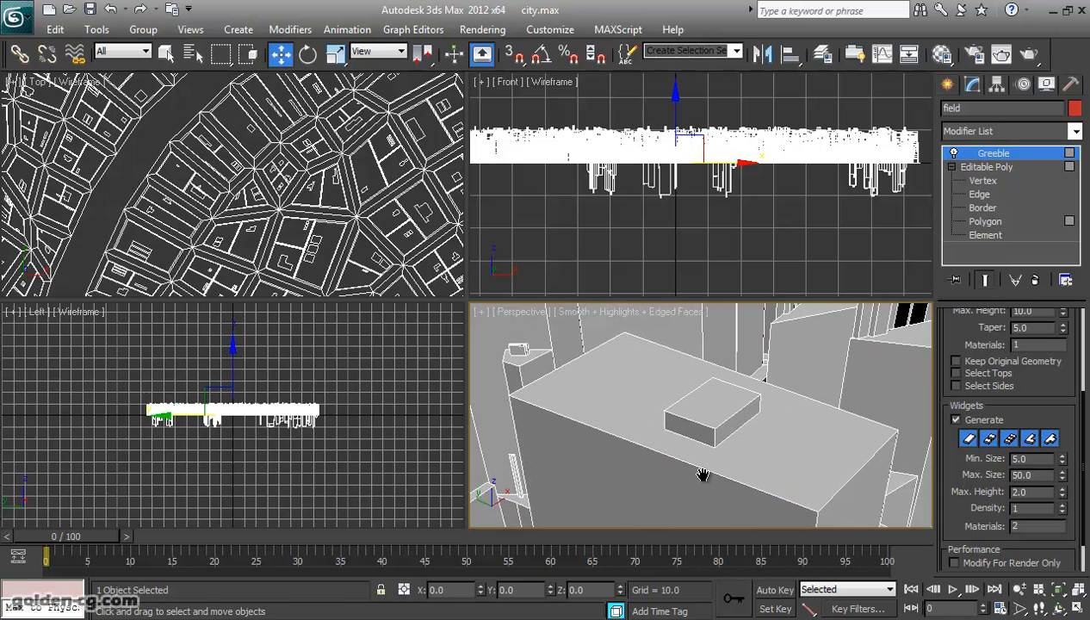
pyautogui.click(1050, 443)
pyautogui.click(1026, 442)
pyautogui.click(1008, 441)
pyautogui.click(989, 443)
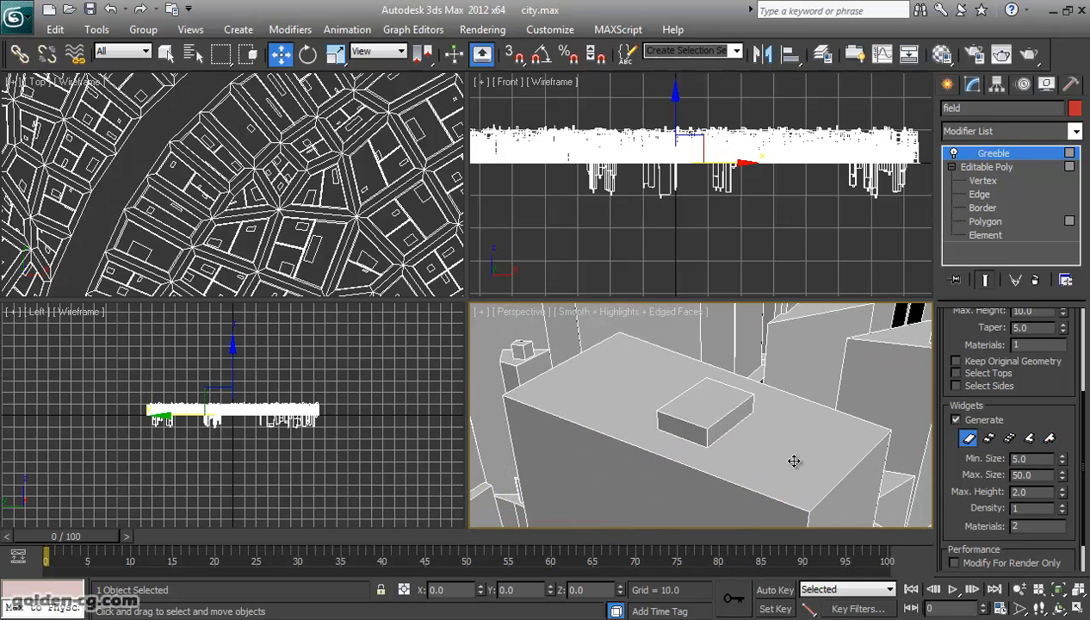
pyautogui.scroll(-2, 759, 453)
pyautogui.scroll(1, 759, 452)
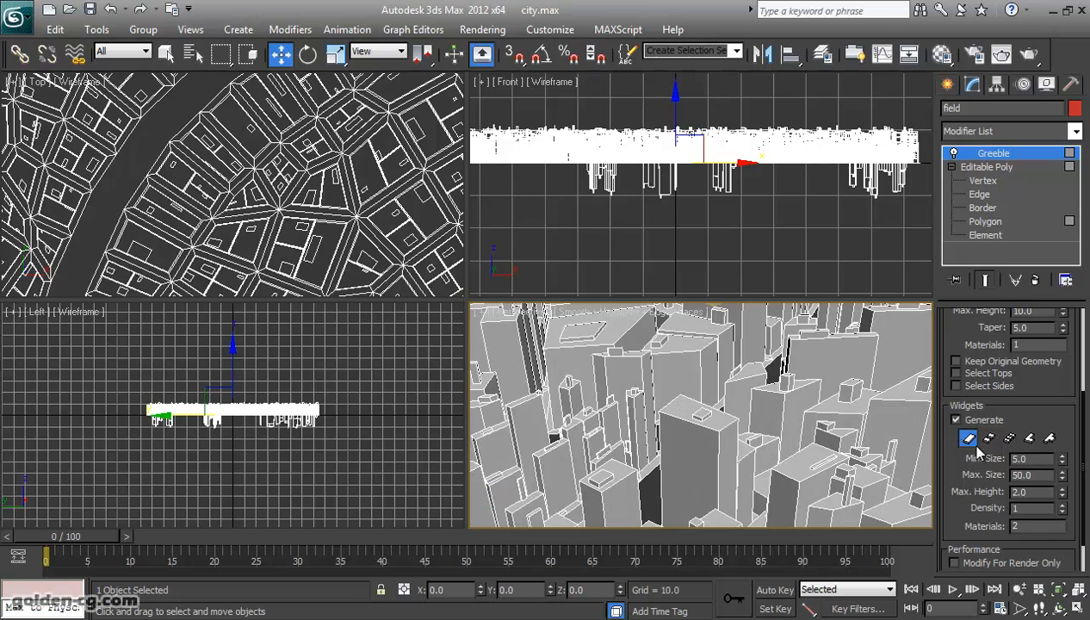
pyautogui.scroll(-5, 725, 450)
pyautogui.scroll(3, 729, 483)
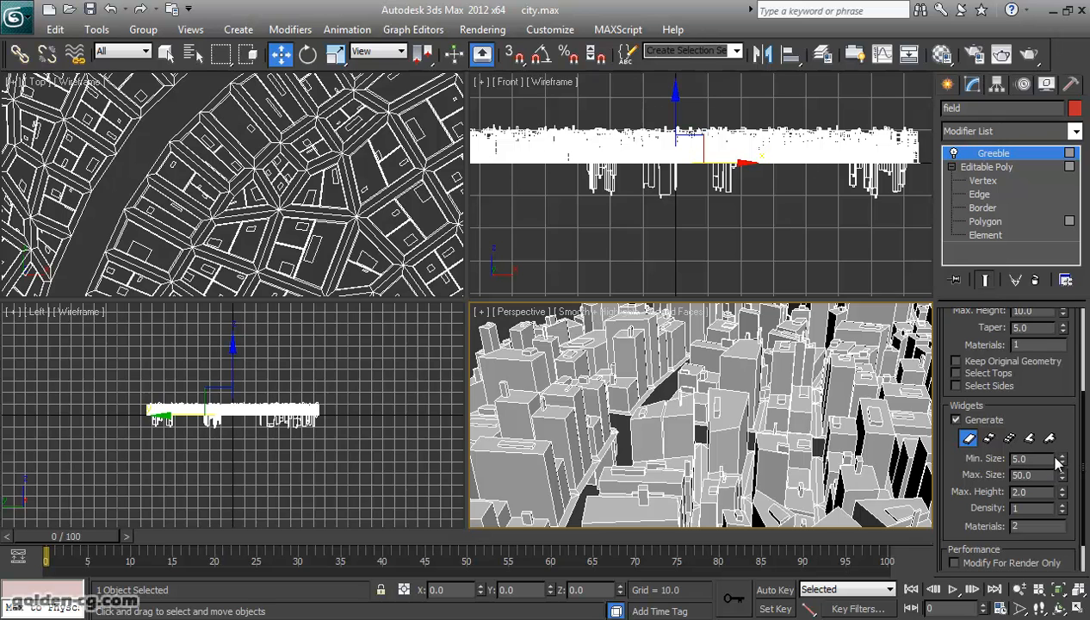
# Enlarge the Greeble widgets to a minimum size of 40.9 and a maximum size of 73.7.
pyautogui.moveTo(1065, 455); pyautogui.dragTo(1075, 403)
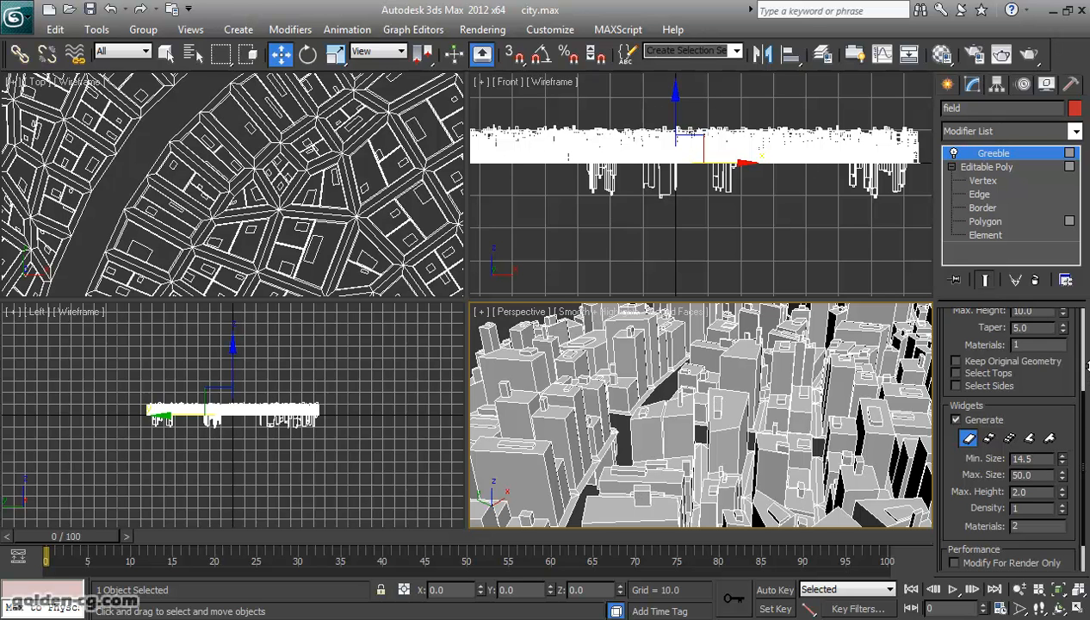
pyautogui.moveTo(1088, 320); pyautogui.dragTo(1076, 304)
pyautogui.moveTo(1061, 478); pyautogui.dragTo(1086, 270)
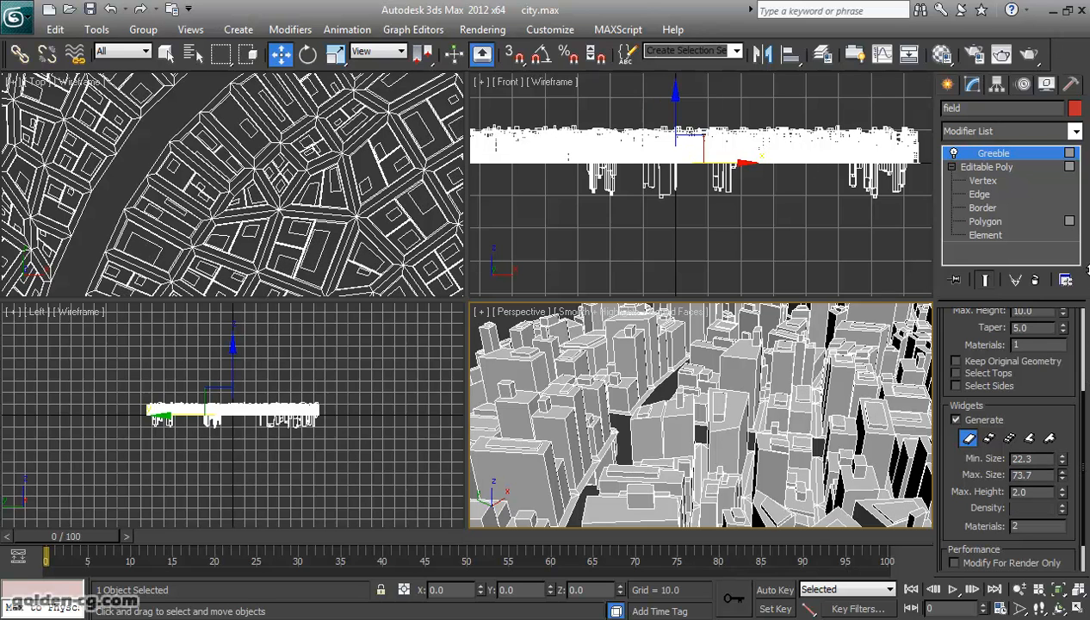
pyautogui.moveTo(1061, 464); pyautogui.dragTo(1071, 303)
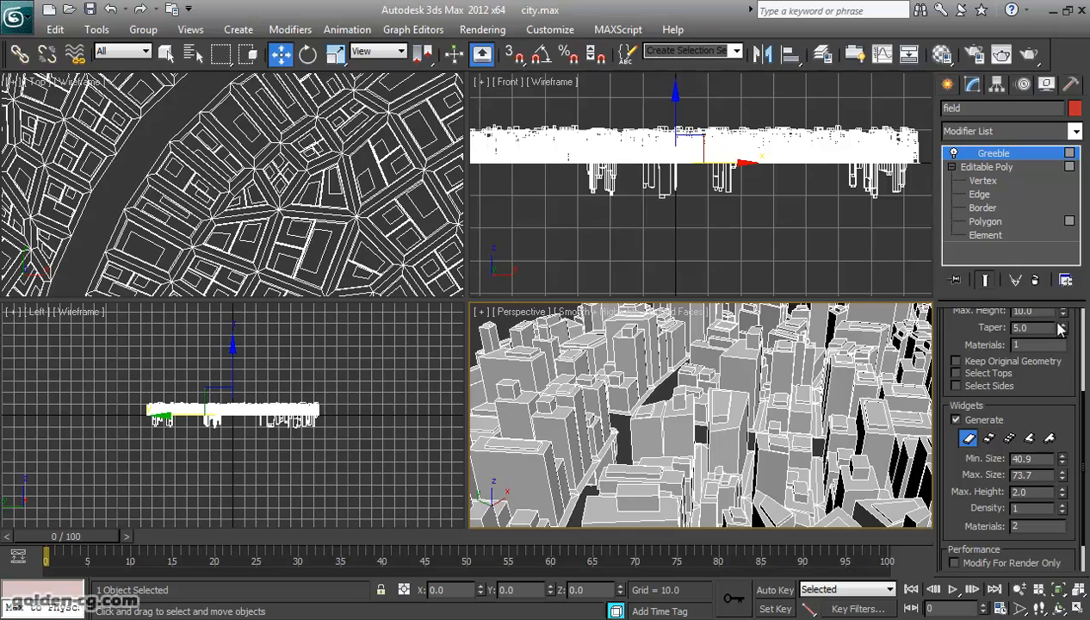
# Examine the enlarged rooftop blocks close up and across the whole city from several angles.
pyautogui.scroll(-4, 701, 430)
pyautogui.keyDown('alt'); pyautogui.moveTo(702, 430); pyautogui.dragTo(716, 467, button='middle'); pyautogui.keyUp('alt')
pyautogui.scroll(3, 716, 468)
pyautogui.scroll(6, 716, 467)
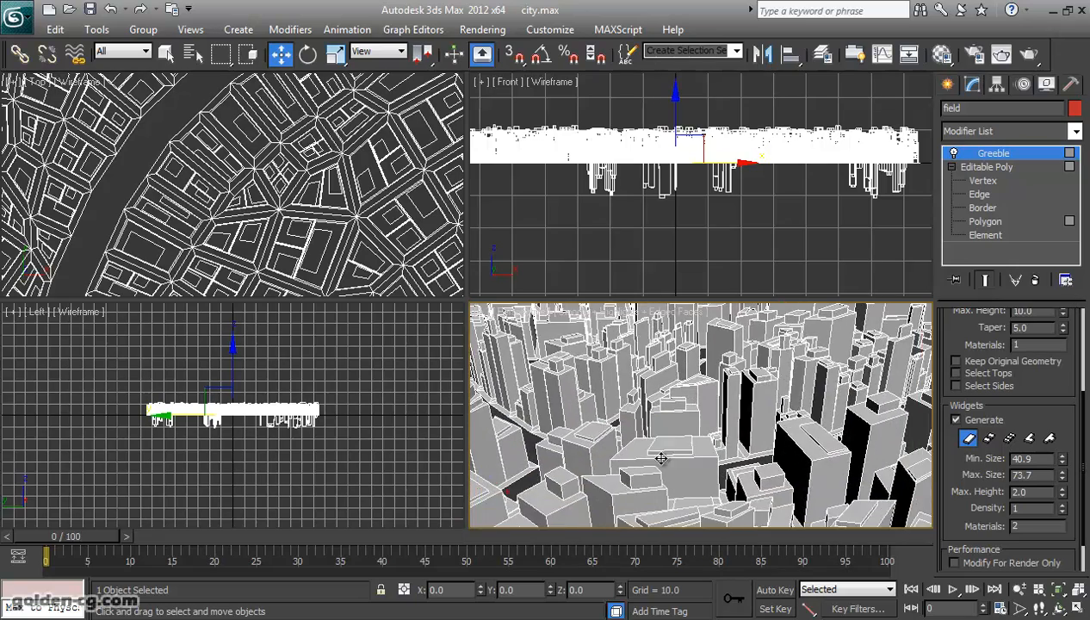
pyautogui.scroll(-5, 721, 373)
pyautogui.keyDown('alt'); pyautogui.moveTo(722, 373); pyautogui.dragTo(688, 437, button='middle'); pyautogui.keyUp('alt')
pyautogui.scroll(3, 688, 437)
pyautogui.scroll(-1, 689, 437)
pyautogui.click(1058, 608)
pyautogui.moveTo(736, 454); pyautogui.dragTo(645, 413)
pyautogui.moveTo(967, 512); pyautogui.dragTo(954, 469)
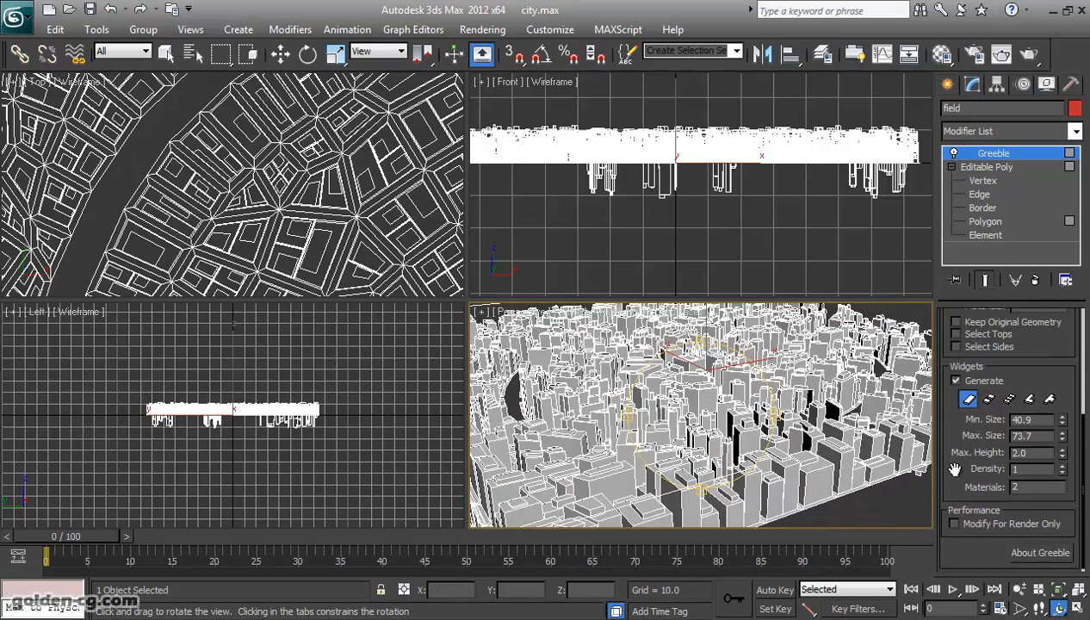
pyautogui.scroll(5, 781, 471)
pyautogui.scroll(-10, 725, 462)
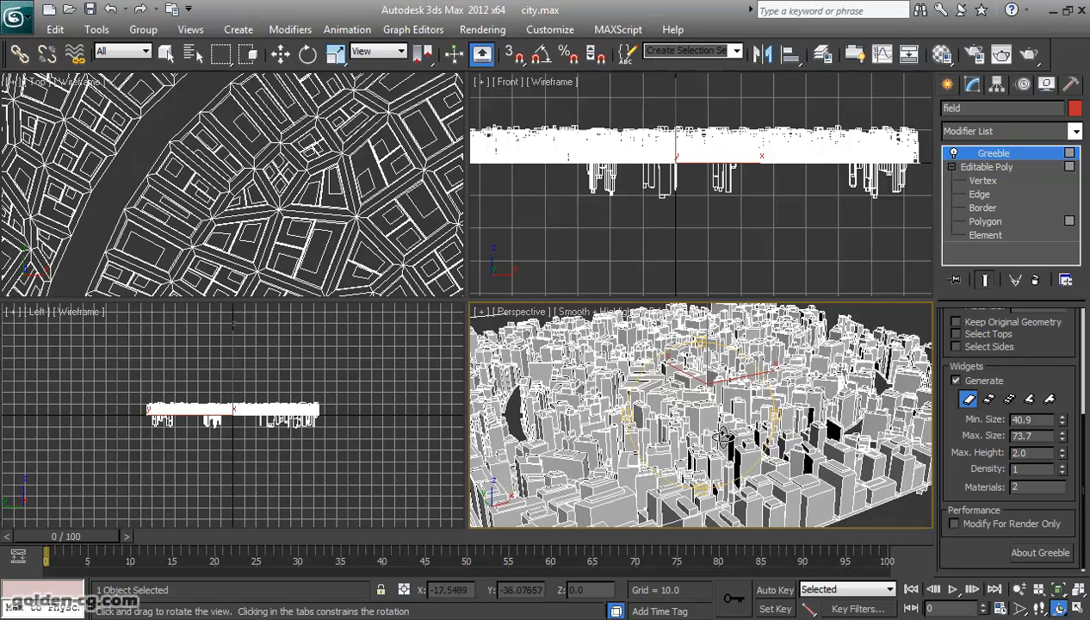
pyautogui.moveTo(686, 389); pyautogui.dragTo(749, 430)
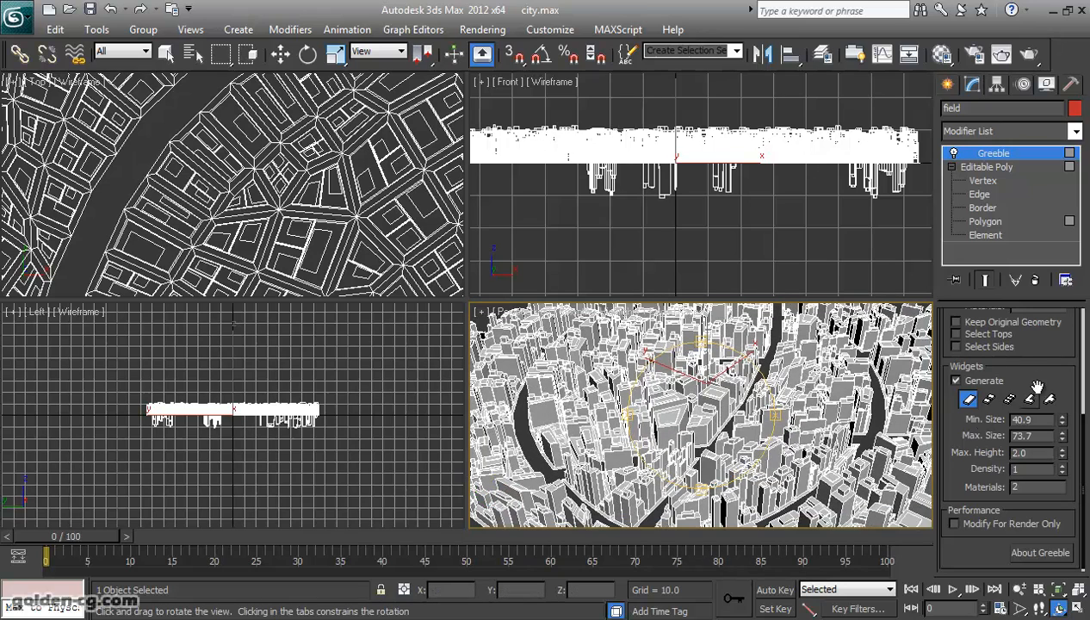
# Review the material settings of the Greeble panels and widgets, and inspect the building sides and roofs they apply to.
pyautogui.moveTo(1029, 360); pyautogui.dragTo(1033, 510)
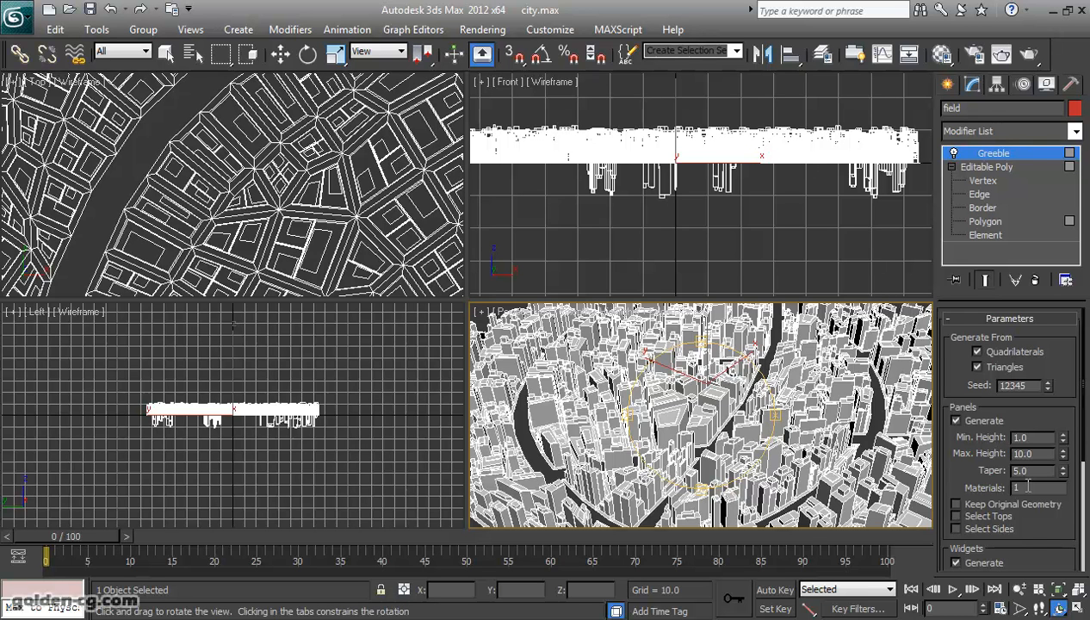
pyautogui.scroll(-5, 966, 429)
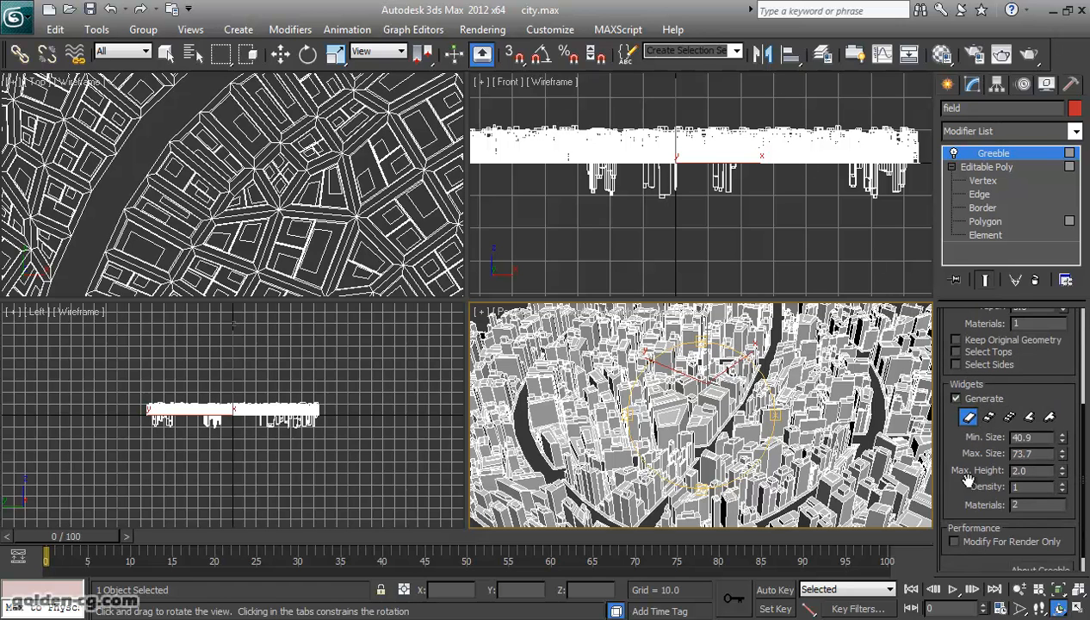
pyautogui.scroll(2, 1039, 399)
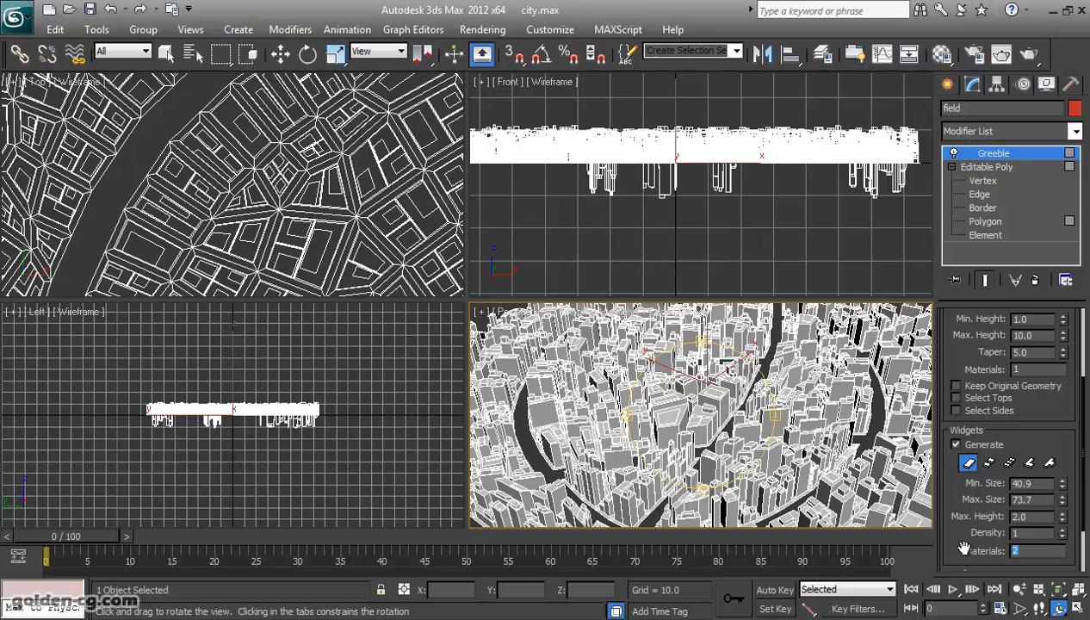
pyautogui.scroll(4, 1023, 465)
pyautogui.moveTo(744, 437); pyautogui.dragTo(685, 402, button='middle')
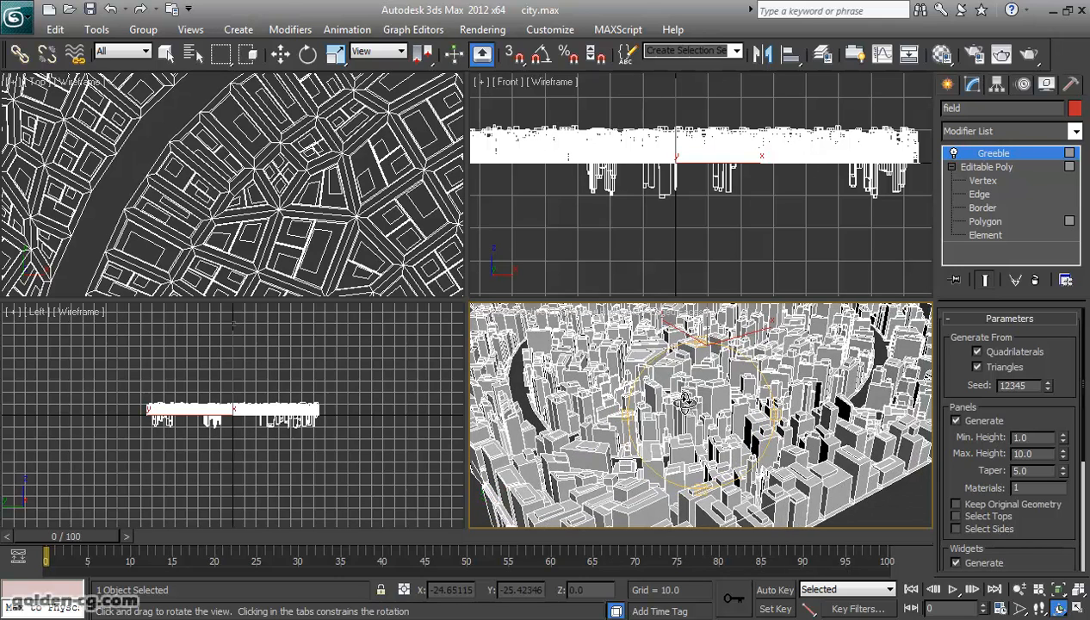
pyautogui.scroll(6, 722, 405)
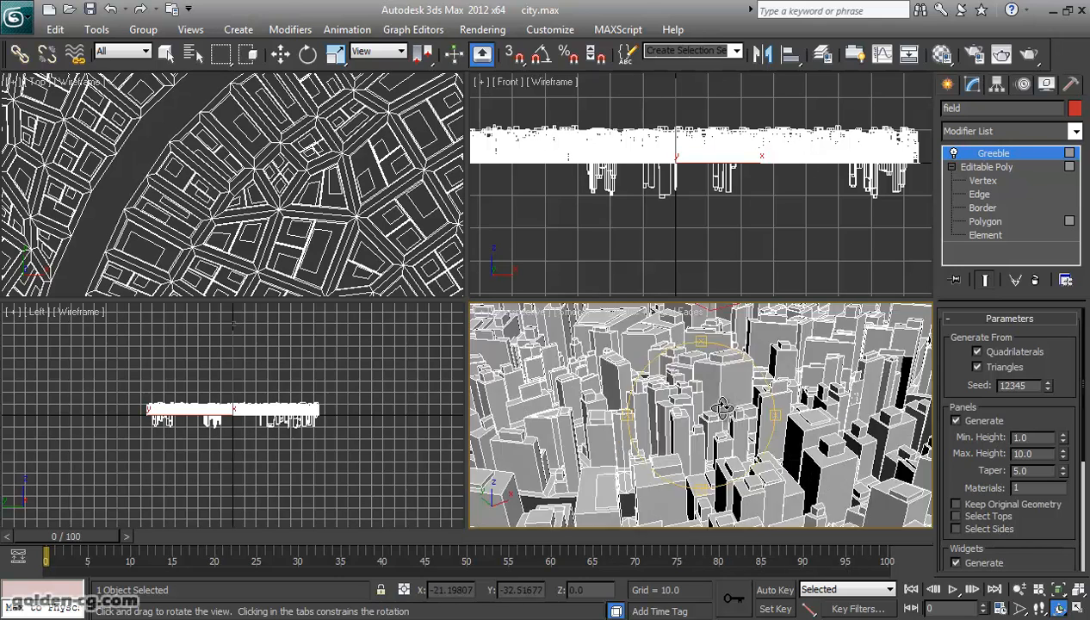
pyautogui.moveTo(726, 444); pyautogui.dragTo(722, 445, button='middle')
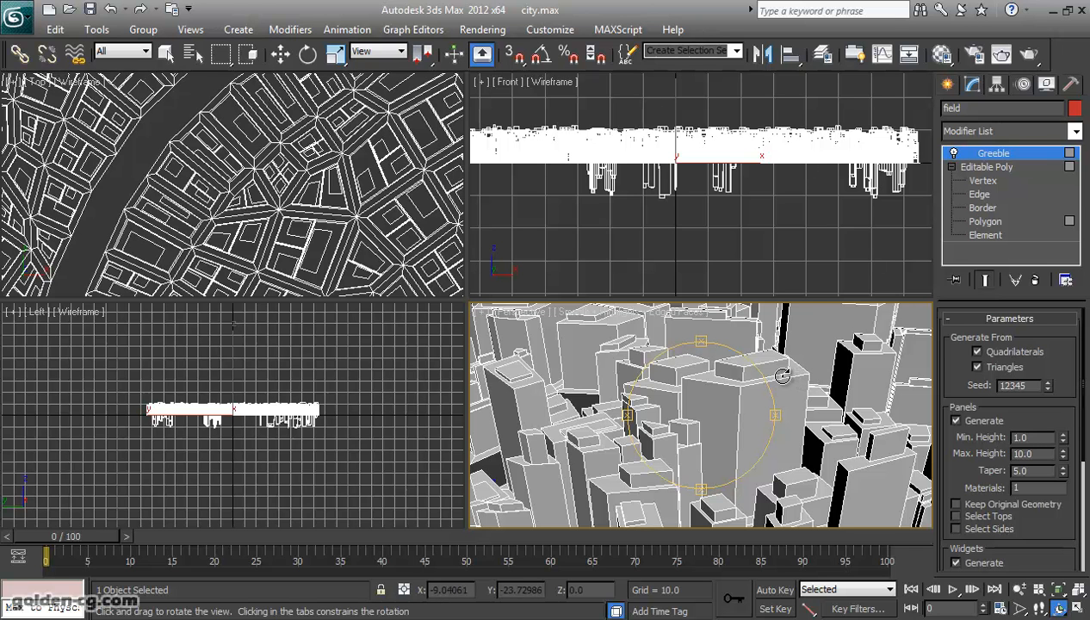
# Turn on Select Tops for the Greeble panels and inspect the selected roof faces up close.
pyautogui.moveTo(720, 395); pyautogui.dragTo(775, 409)
pyautogui.scroll(-2, 1018, 403)
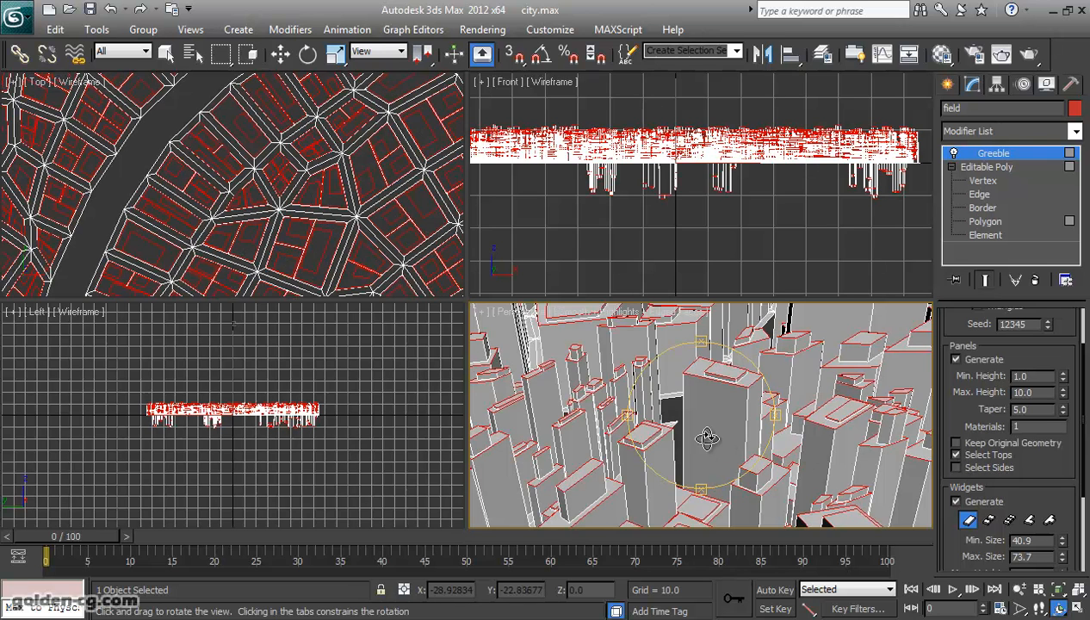
pyautogui.scroll(4, 701, 427)
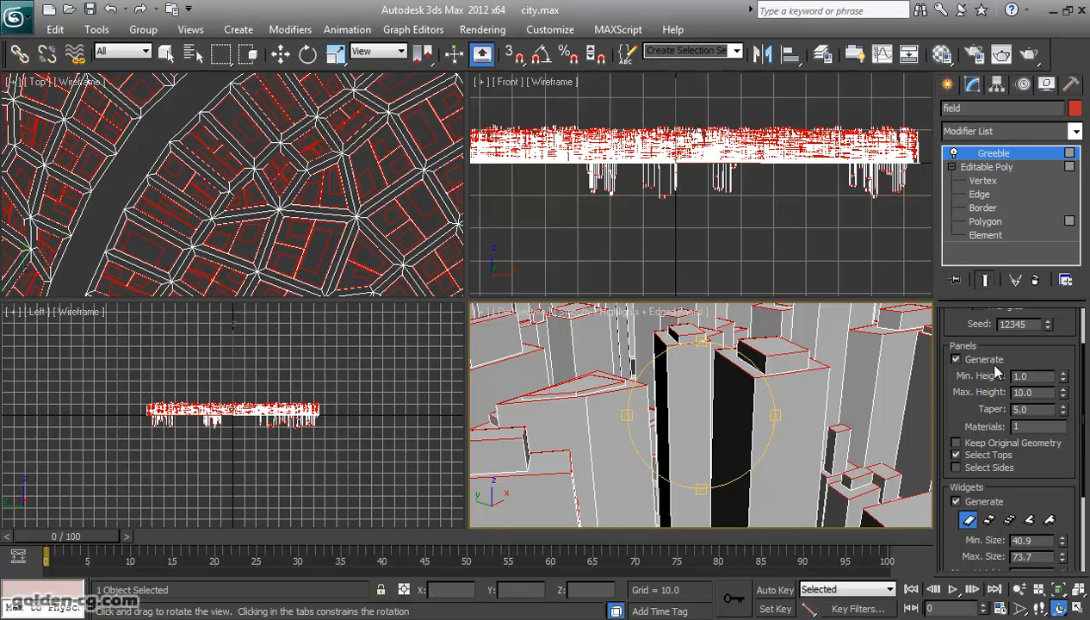
# Add an Edit Poly modifier above Greeble and enter its Polygon level with the building tops selected.
pyautogui.click(1007, 136)
pyautogui.press('e')
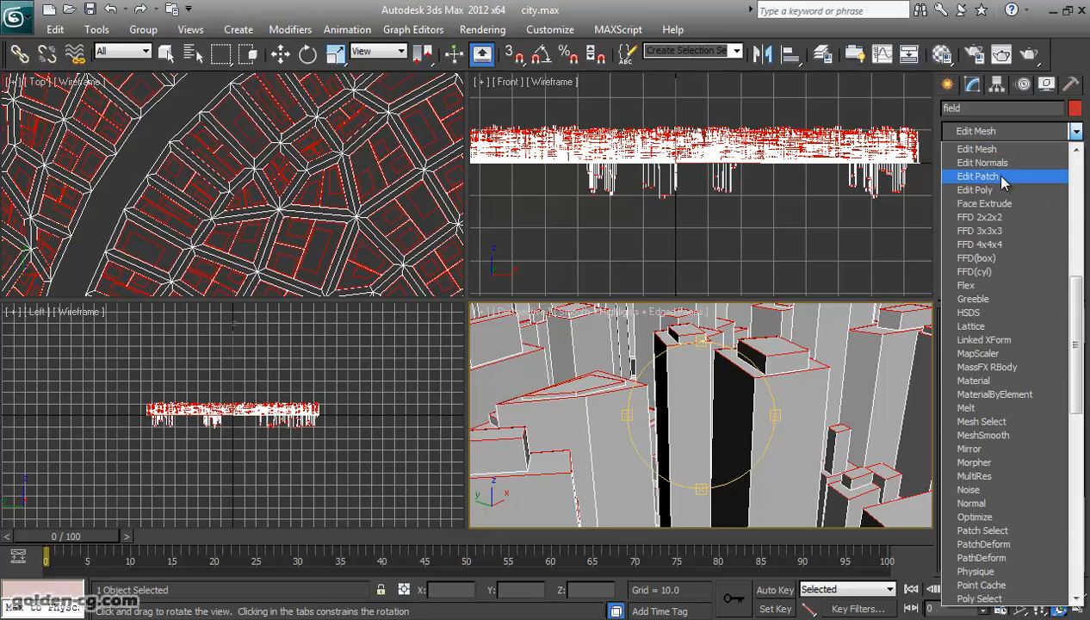
pyautogui.click(977, 190)
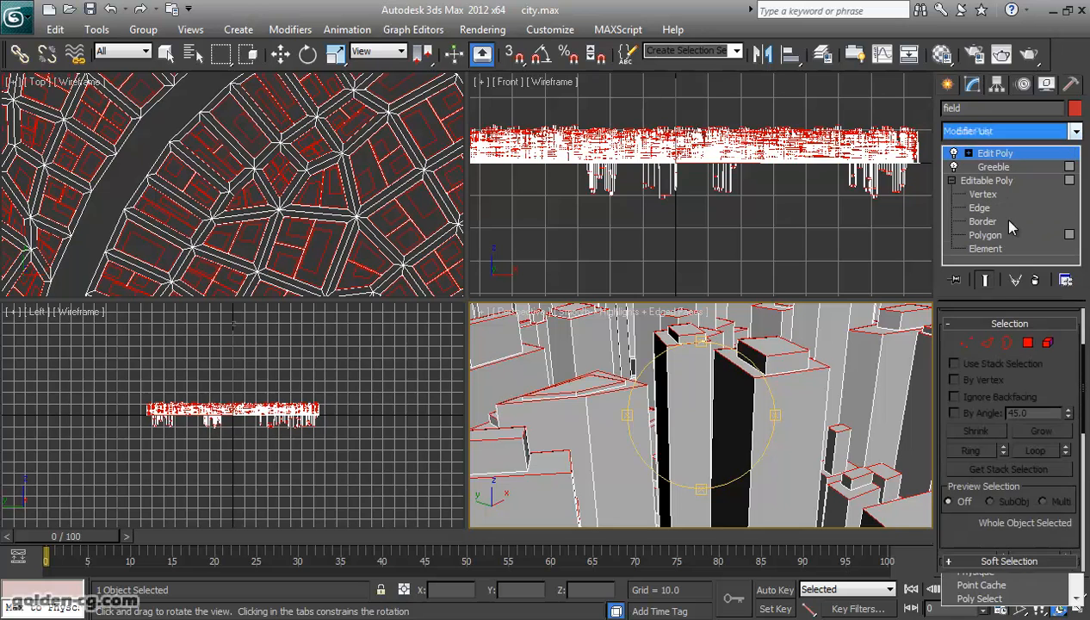
pyautogui.click(1030, 343)
pyautogui.hotkey('ctrl', 'a')
pyautogui.press('w')
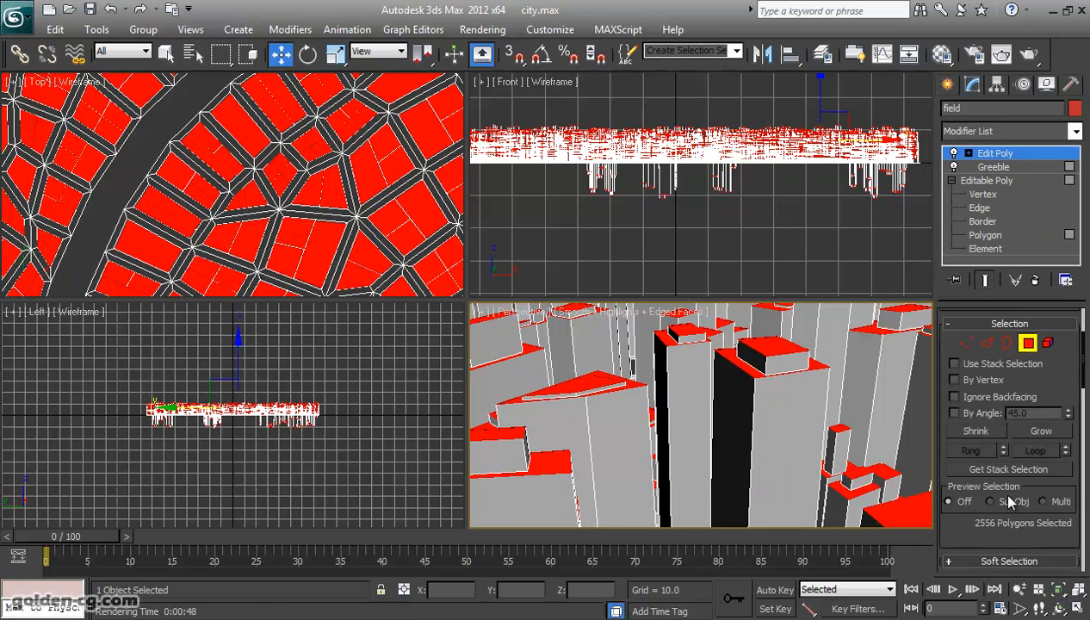
# Assign material ID 10 to the selected building-top polygons.
pyautogui.scroll(-10, 1009, 502)
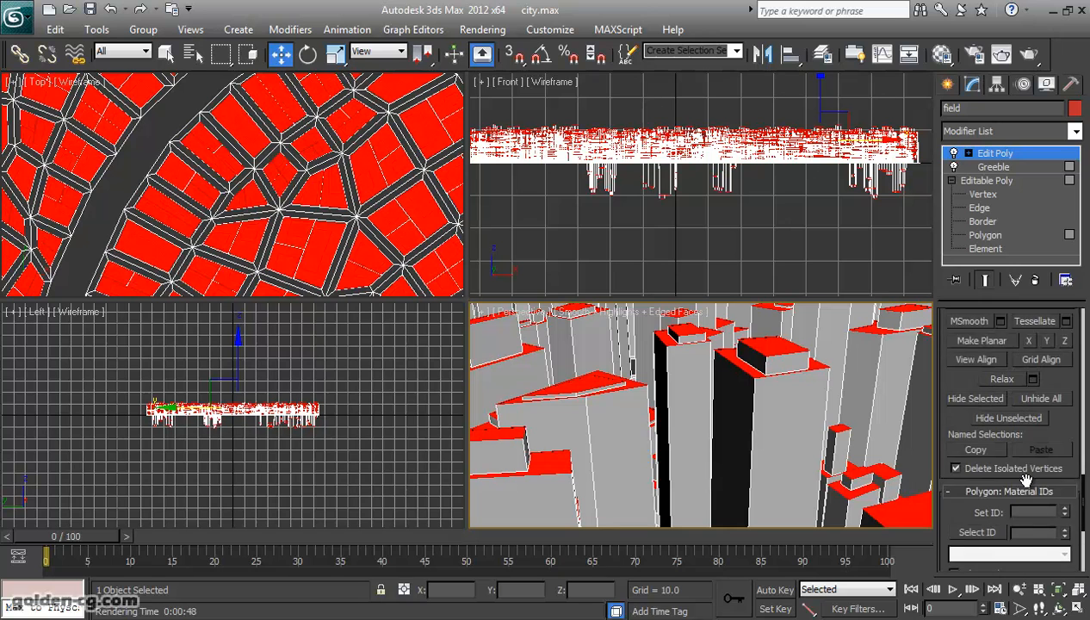
pyautogui.scroll(-3, 1025, 479)
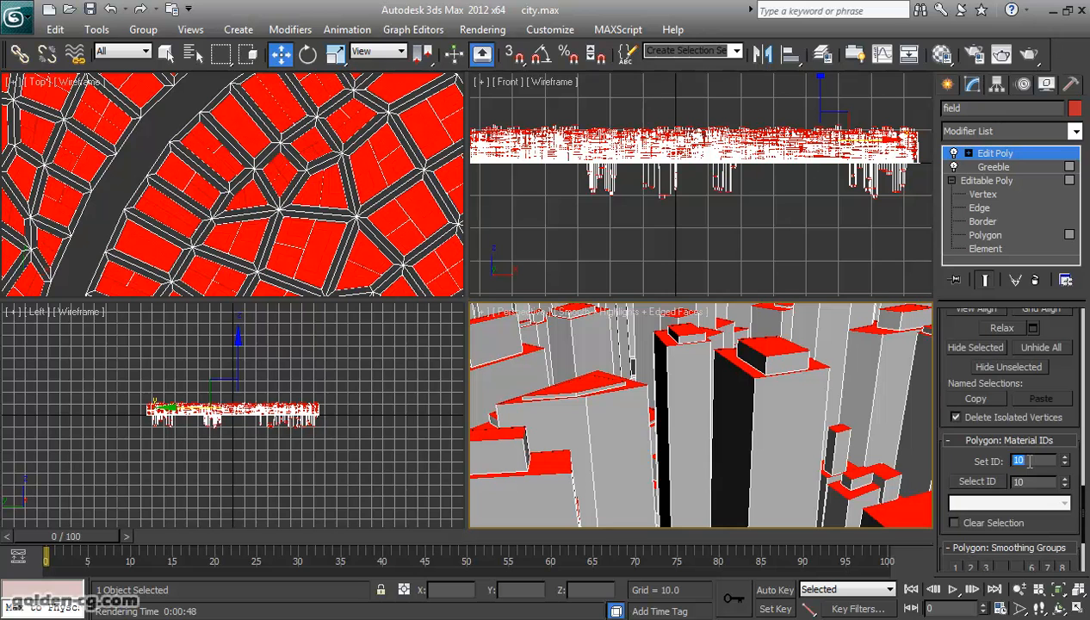
pyautogui.scroll(3, 1059, 437)
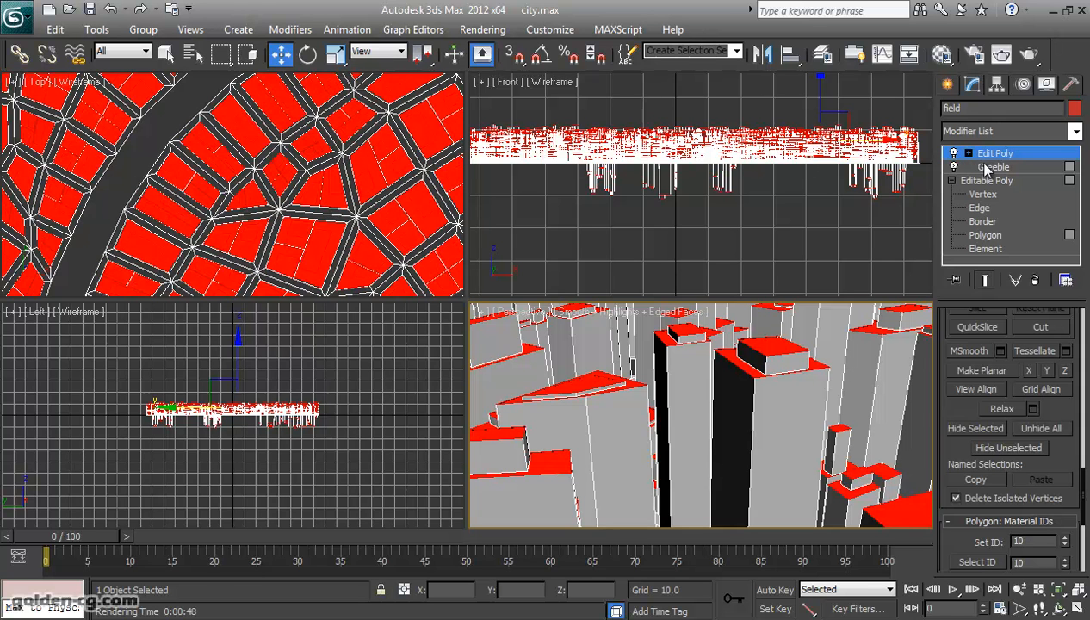
# Return to the Greeble modifier below Edit Poly and select the panel sides instead of the tops.
pyautogui.click(990, 166)
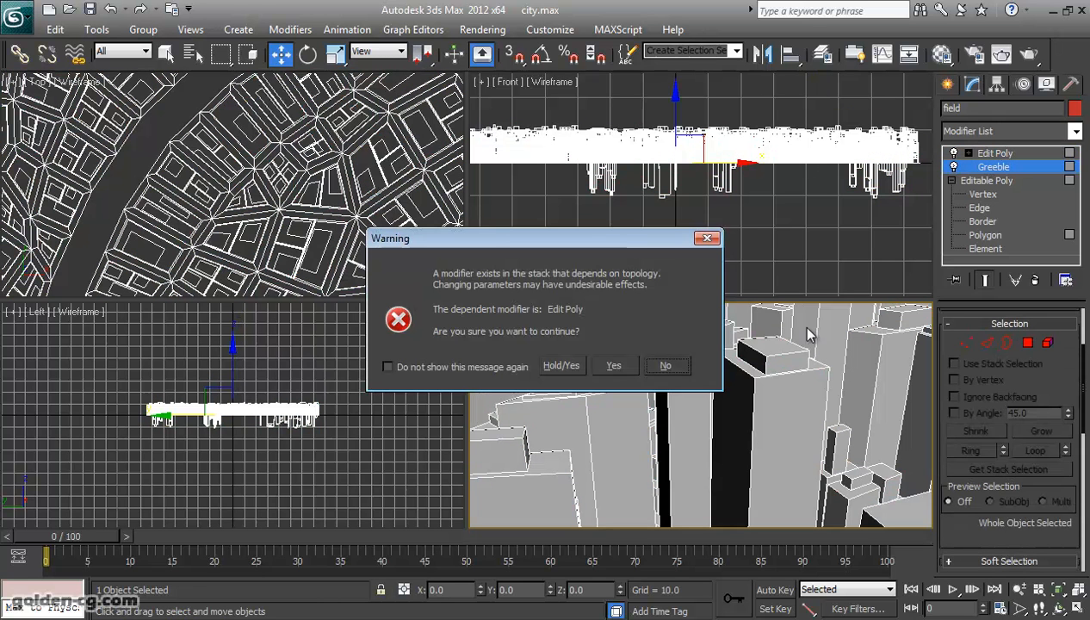
pyautogui.click(614, 366)
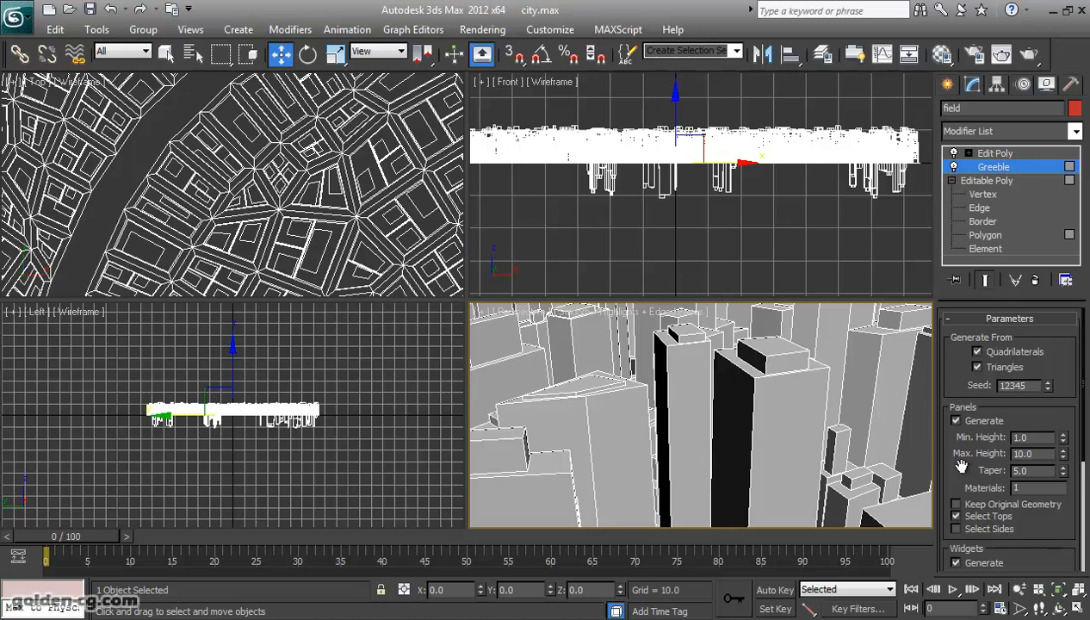
pyautogui.click(958, 514)
pyautogui.press('z')
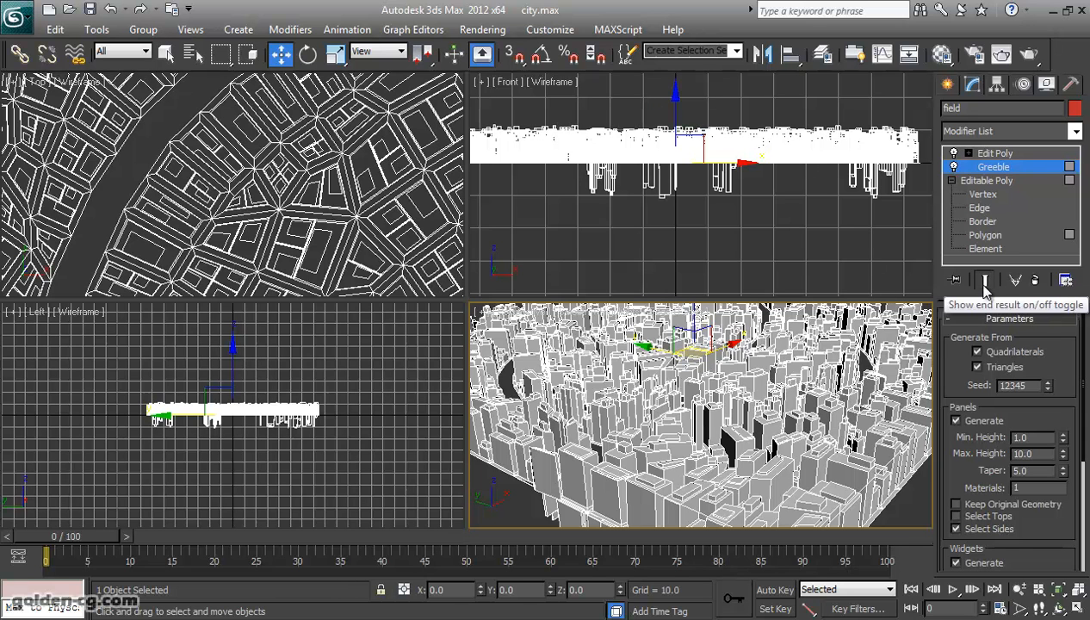
# Turn off the end result display at the Greeble level and examine the selected building sides.
pyautogui.click(984, 284)
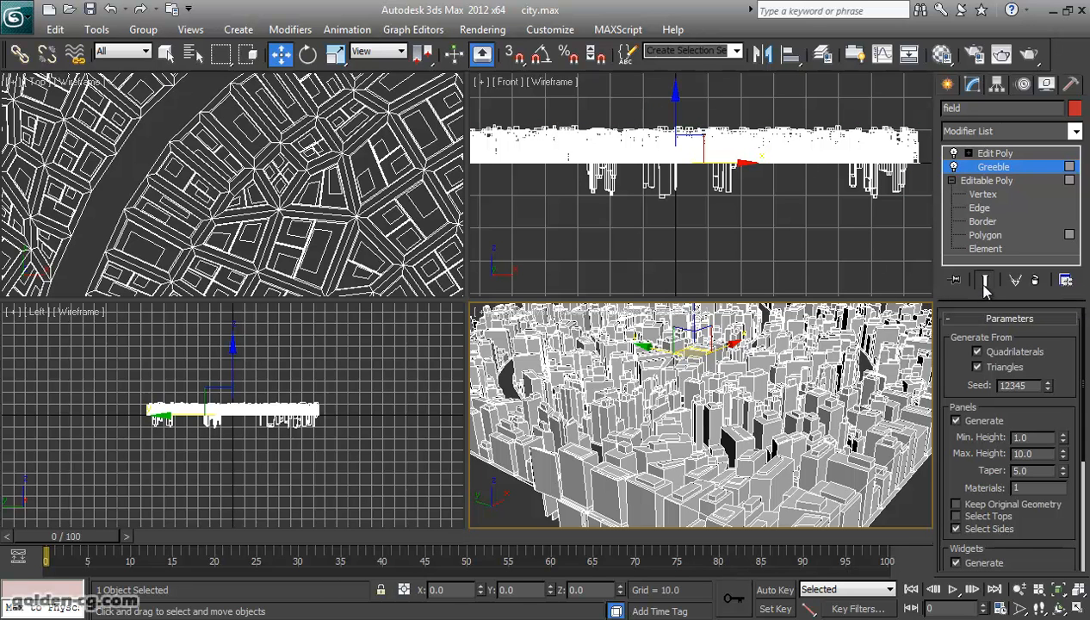
pyautogui.click(956, 527)
pyautogui.keyDown('alt'); pyautogui.moveTo(903, 515); pyautogui.dragTo(754, 466, button='middle'); pyautogui.keyUp('alt')
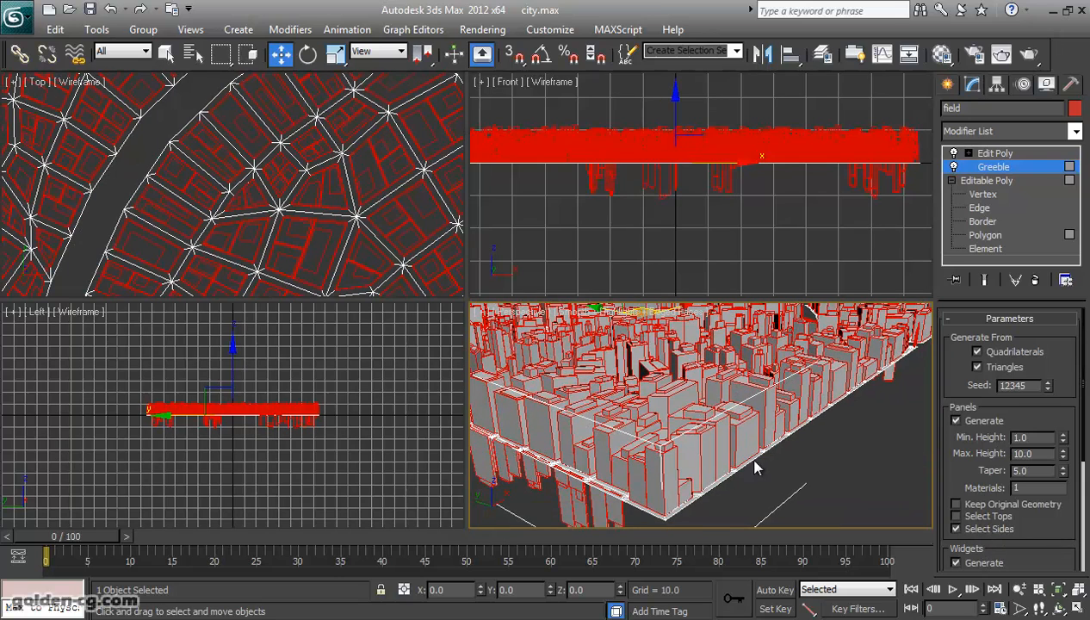
# Add a second Edit Poly modifier directly above Greeble and enter its Polygon level with the building sides selected.
pyautogui.click(1012, 131)
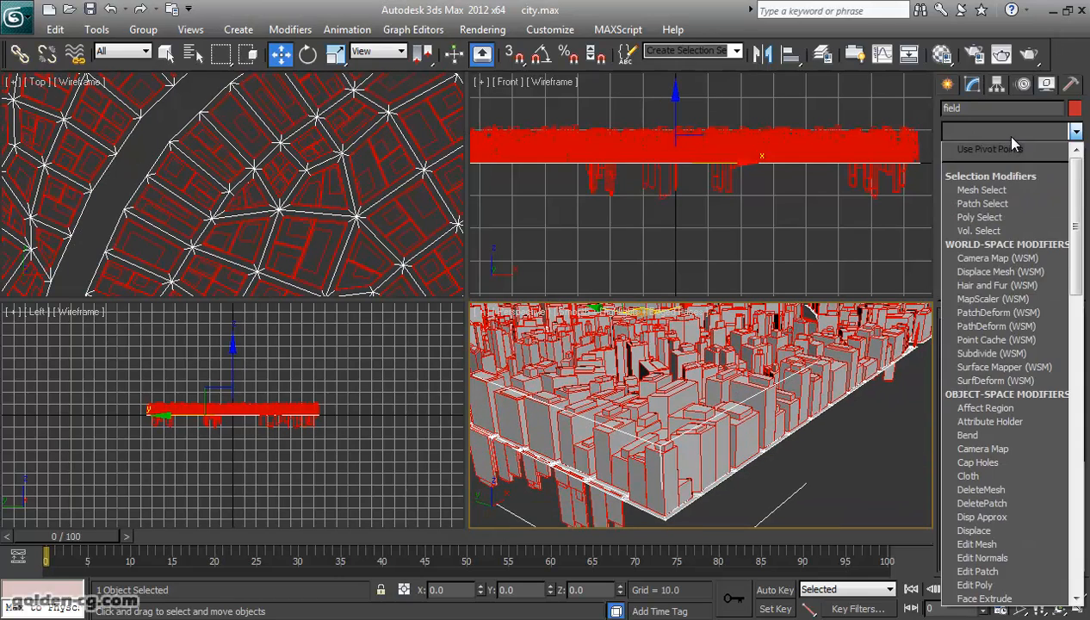
pyautogui.write('esh')
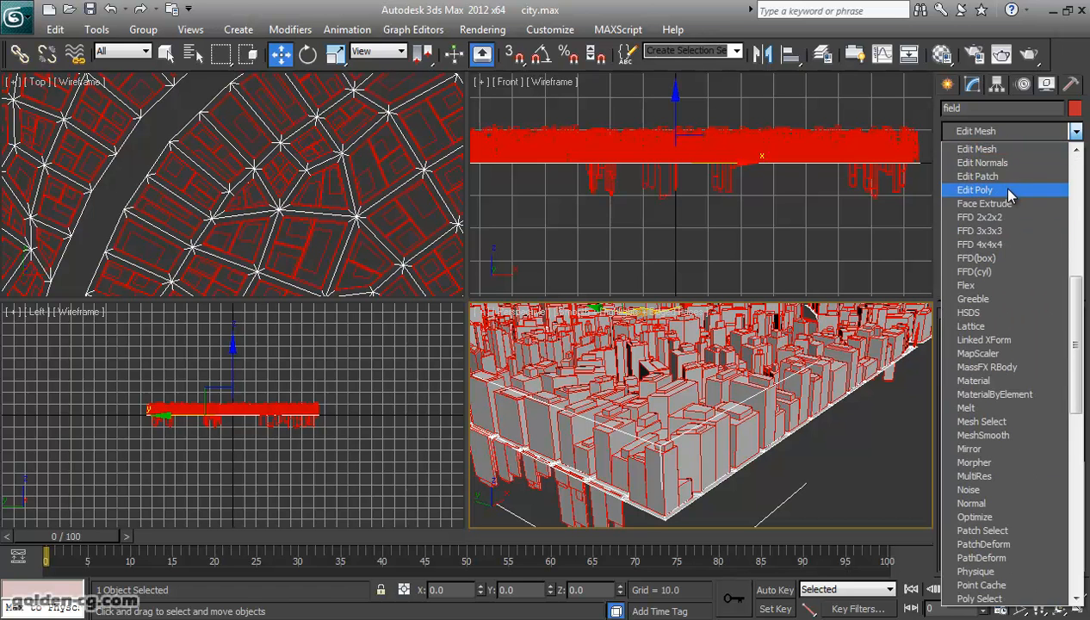
pyautogui.click(996, 188)
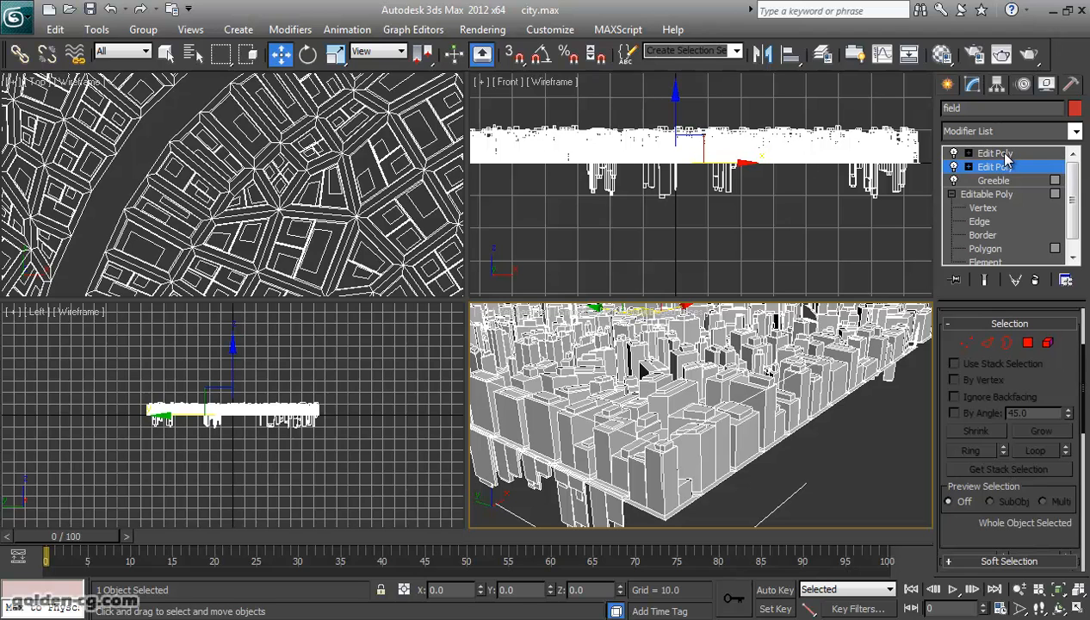
pyautogui.click(1027, 344)
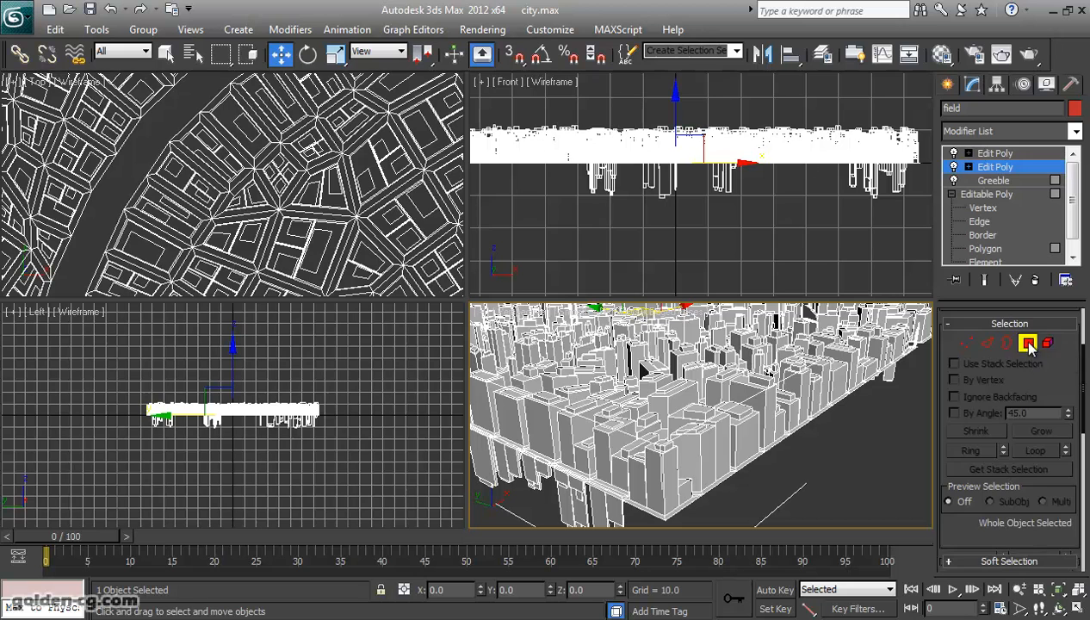
pyautogui.hotkey('ctrl', 'a')
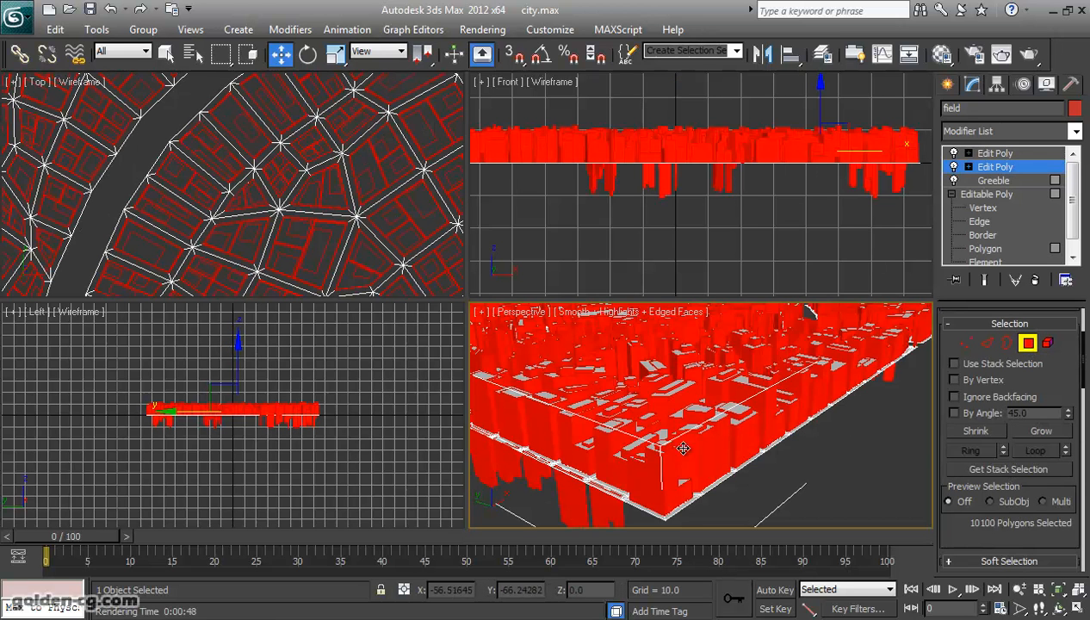
# Assign material ID 11 to the selected building-side polygons and leave the Polygon level.
pyautogui.scroll(5, 687, 440)
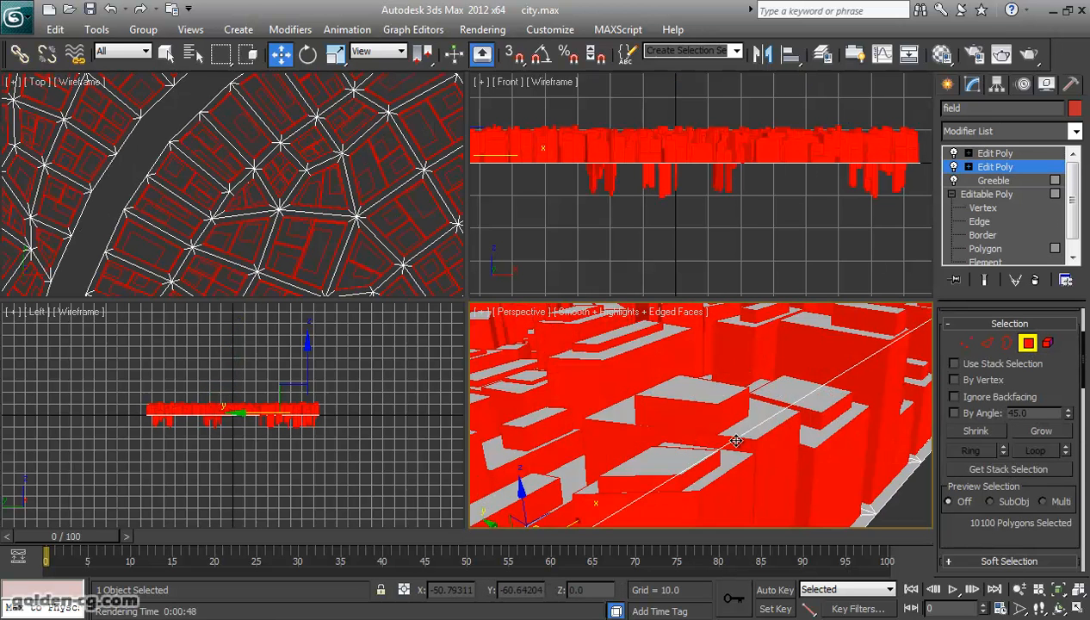
pyautogui.scroll(1, 611, 432)
pyautogui.scroll(-1, 636, 415)
pyautogui.scroll(-3, 654, 419)
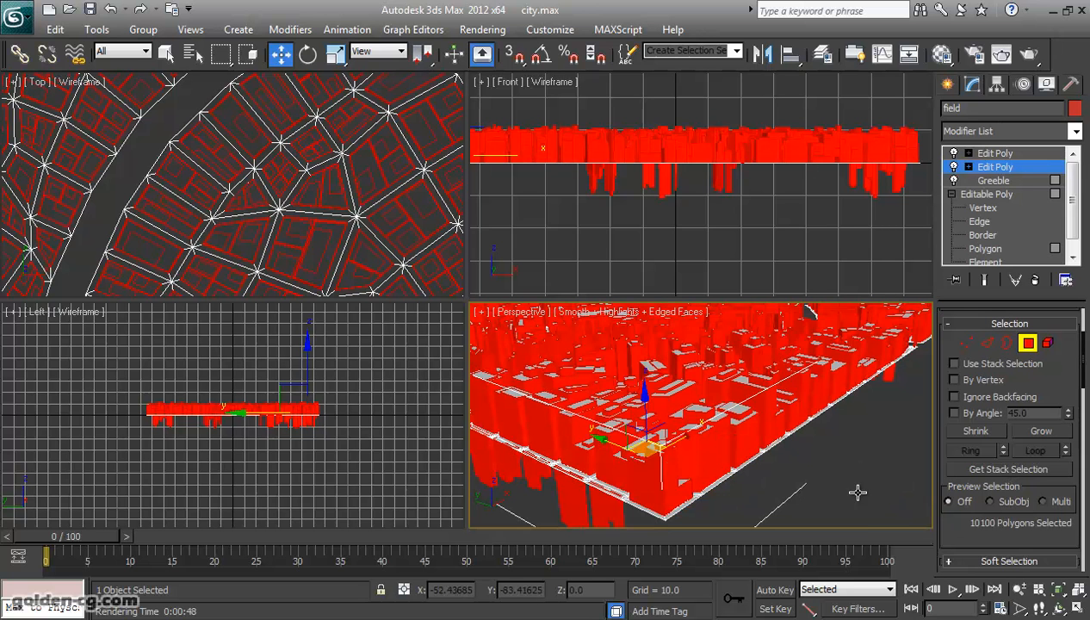
pyautogui.scroll(-5, 994, 487)
pyautogui.scroll(-10, 998, 491)
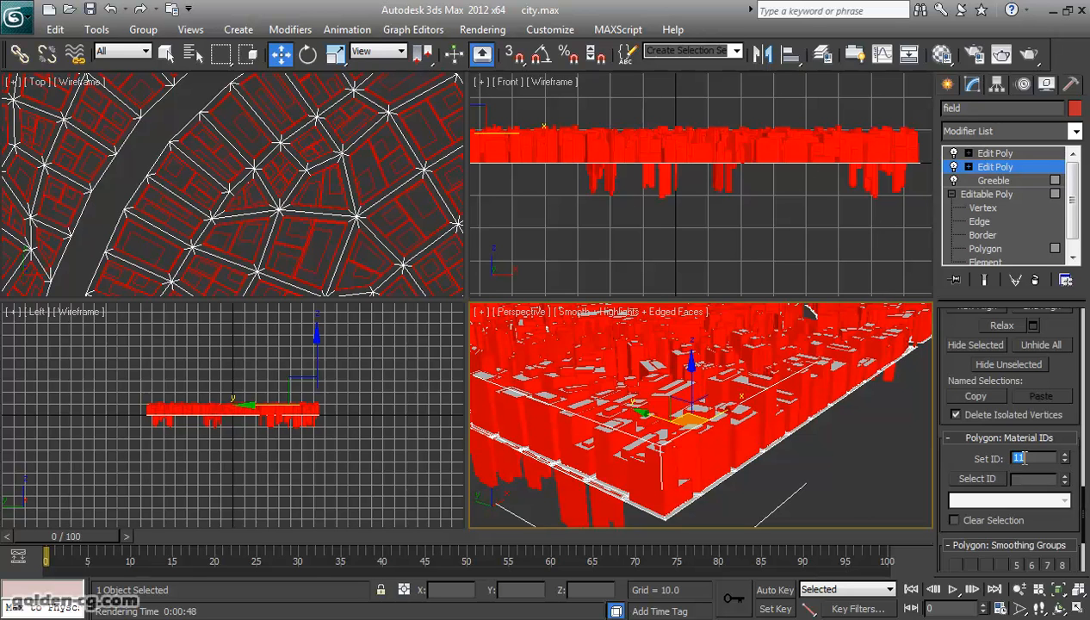
pyautogui.click(999, 167)
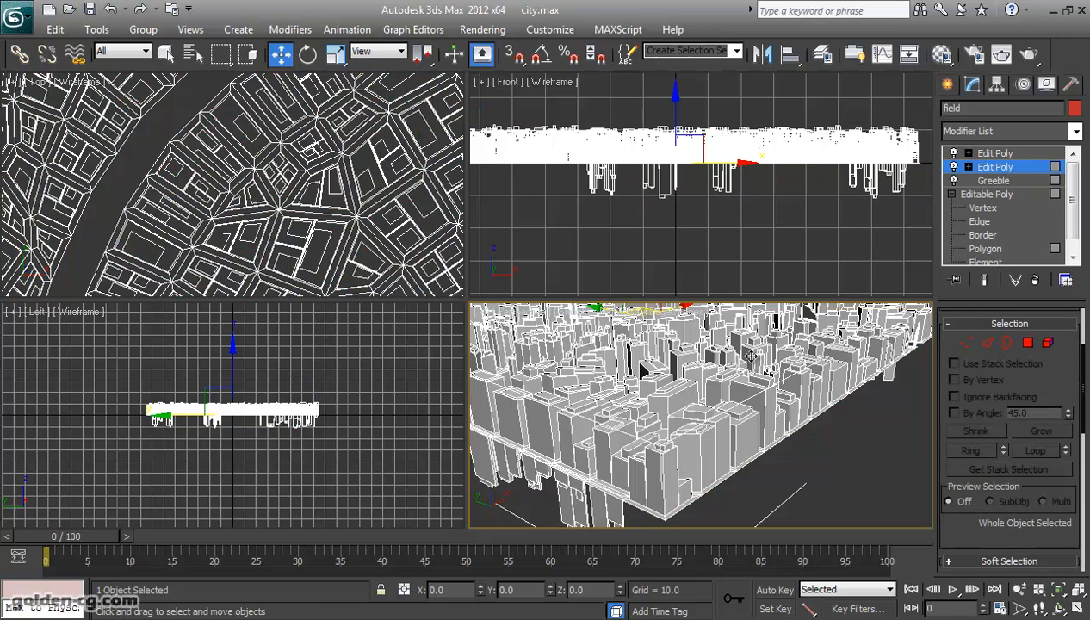
# Convert the field object with its whole modifier stack to an Editable Poly.
pyautogui.rightClick(749, 353)
pyautogui.moveTo(834, 506)
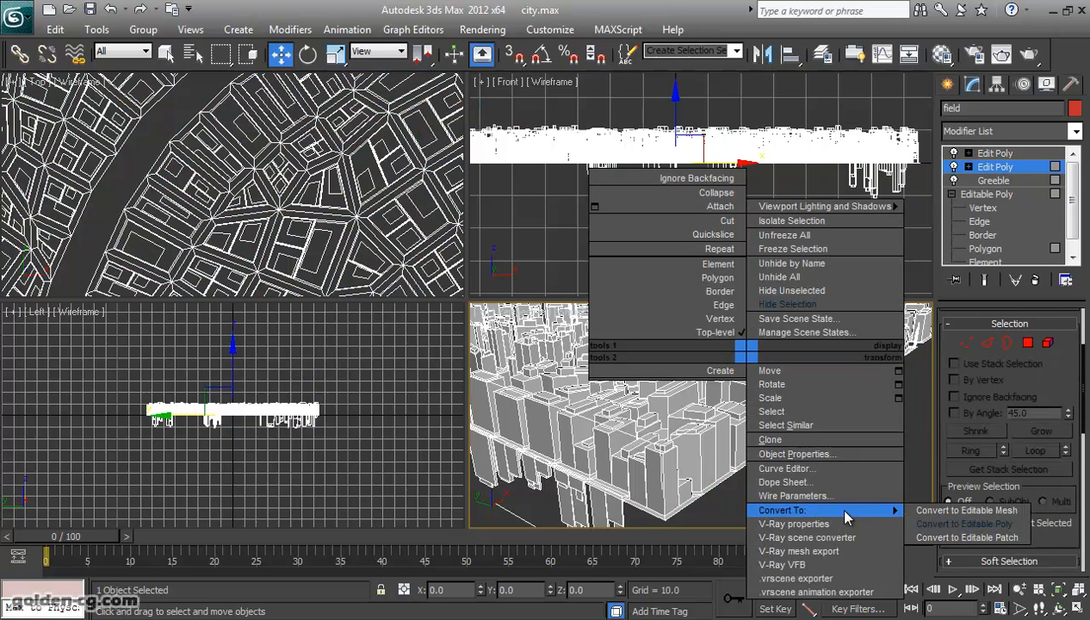
pyautogui.click(972, 524)
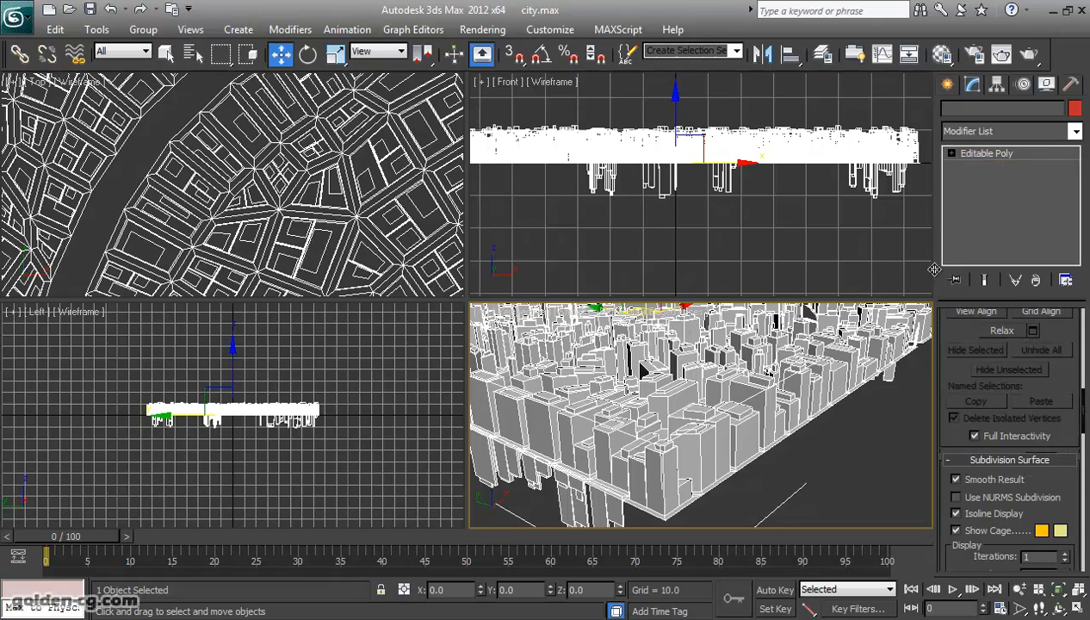
pyautogui.moveTo(810, 428); pyautogui.dragTo(819, 476, button='middle')
# Select the street polygons that carry material ID 1 at Element level and assign them material ID 12.
pyautogui.scroll(10, 988, 450)
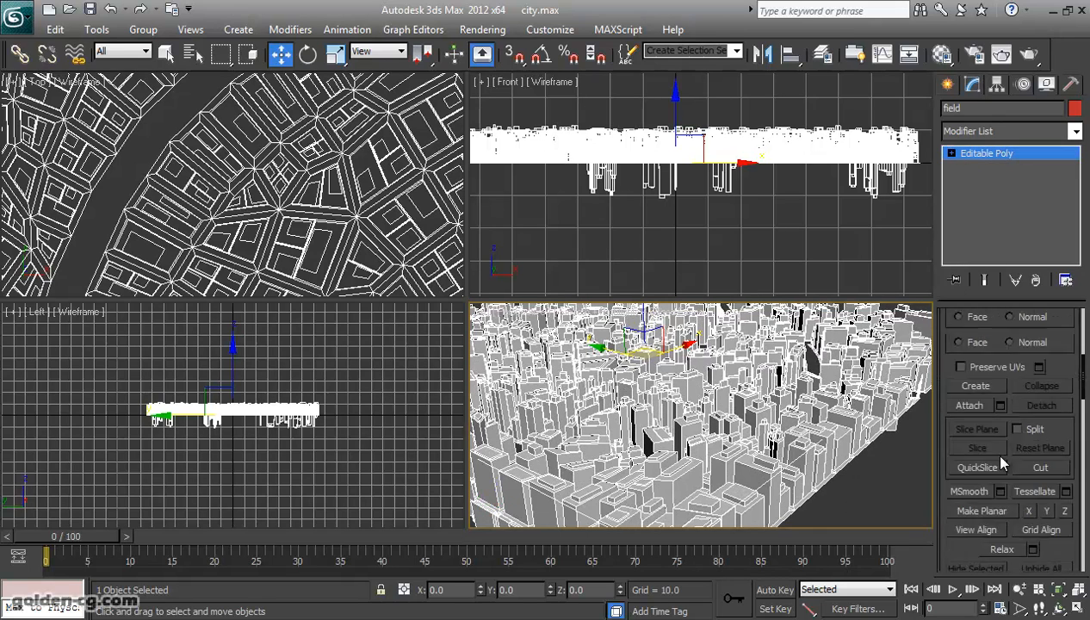
pyautogui.click(1056, 339)
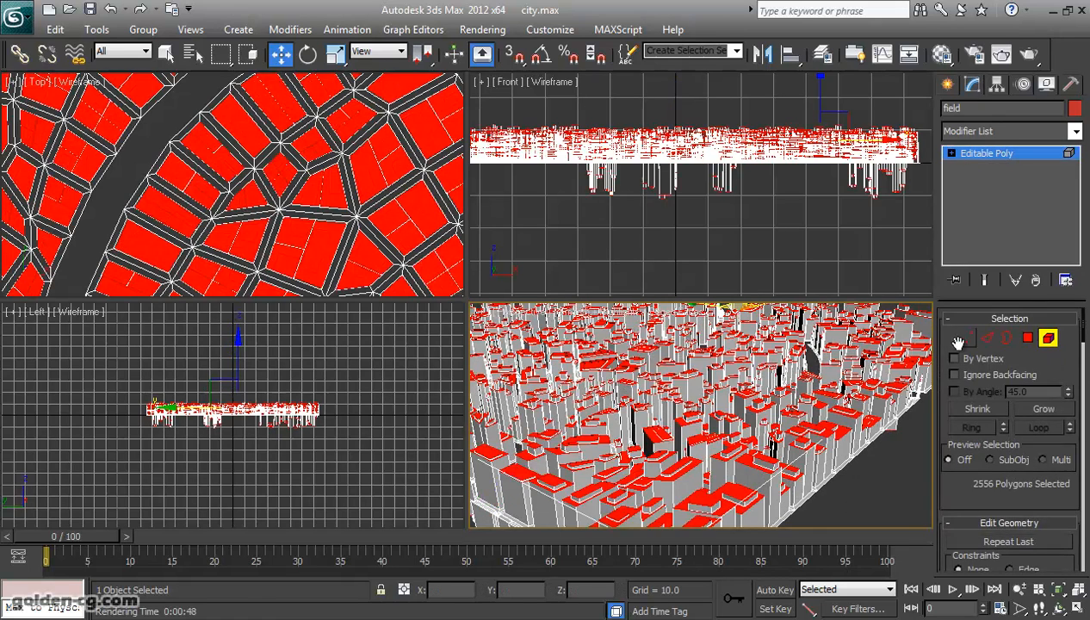
pyautogui.click(942, 318)
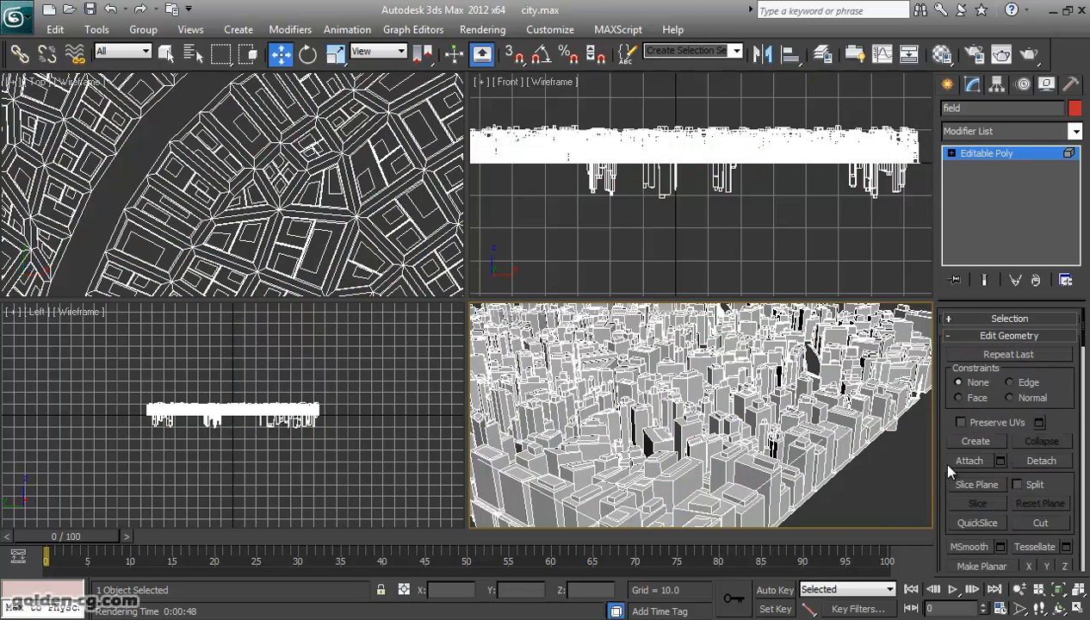
pyautogui.scroll(-8, 948, 470)
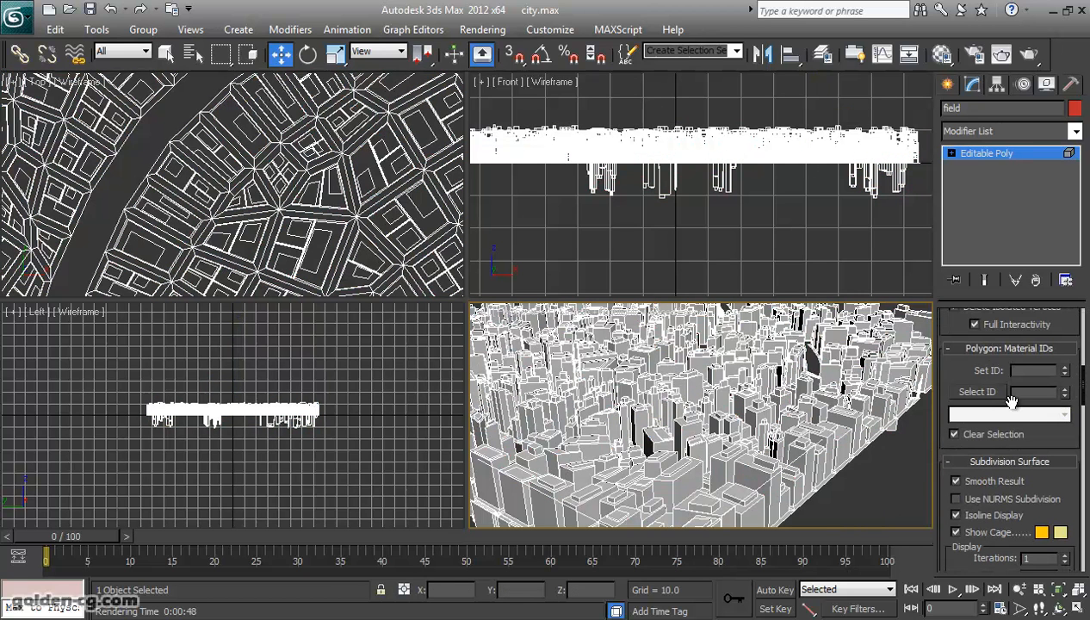
pyautogui.click(1065, 395)
pyautogui.click(977, 391)
pyautogui.keyDown('alt'); pyautogui.moveTo(801, 430); pyautogui.dragTo(816, 494, button='middle'); pyautogui.keyUp('alt')
pyautogui.scroll(4, 709, 426)
pyautogui.moveTo(709, 426); pyautogui.dragTo(675, 465, button='middle')
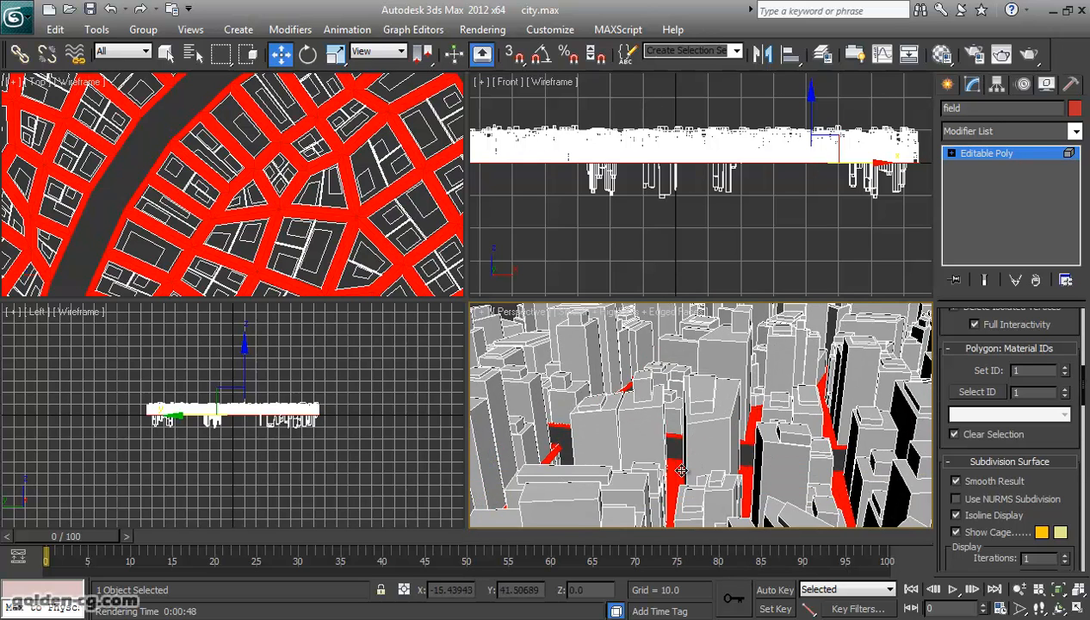
pyautogui.scroll(-3, 675, 465)
pyautogui.click(1036, 371)
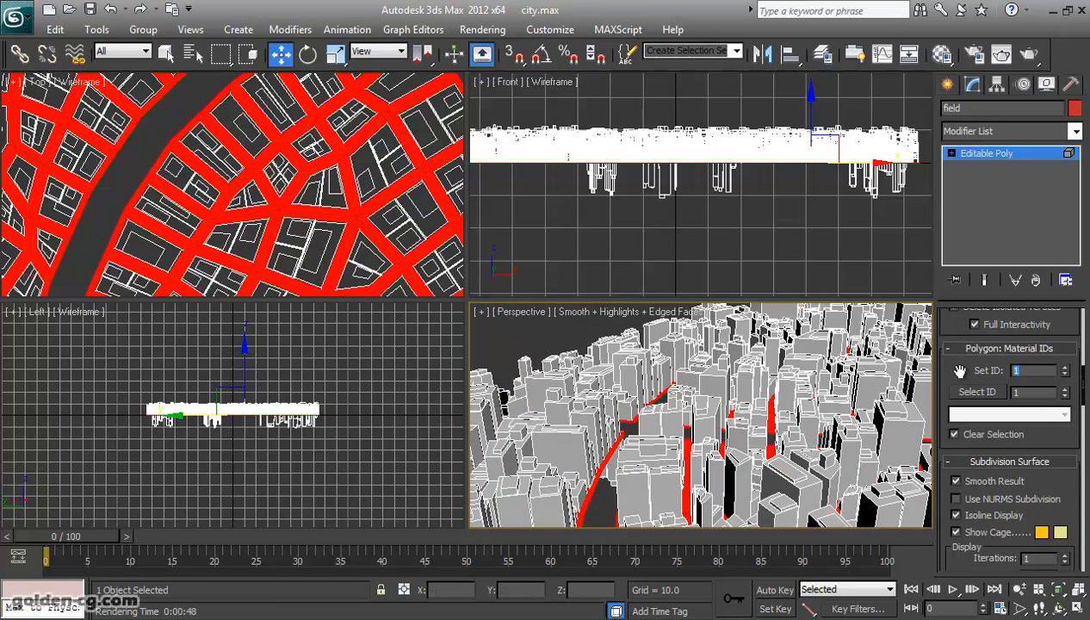
pyautogui.press('Return')
# Select the polygons with material IDs 11, 10 and 2 in turn to check the ID assignments.
pyautogui.click(1041, 392)
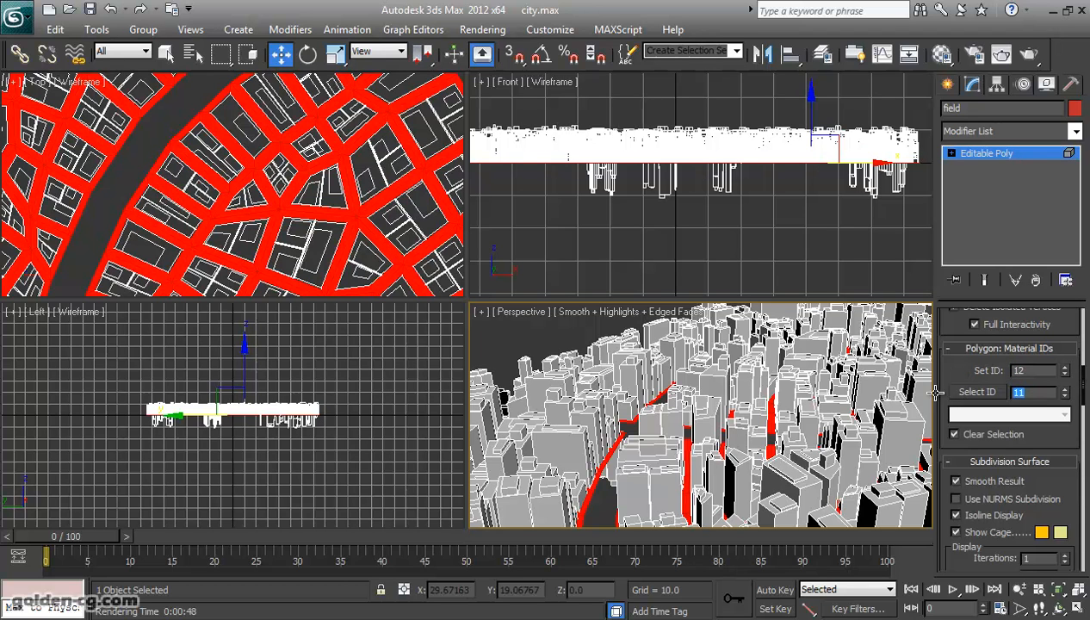
pyautogui.click(975, 391)
pyautogui.moveTo(800, 433); pyautogui.dragTo(779, 415, button='middle')
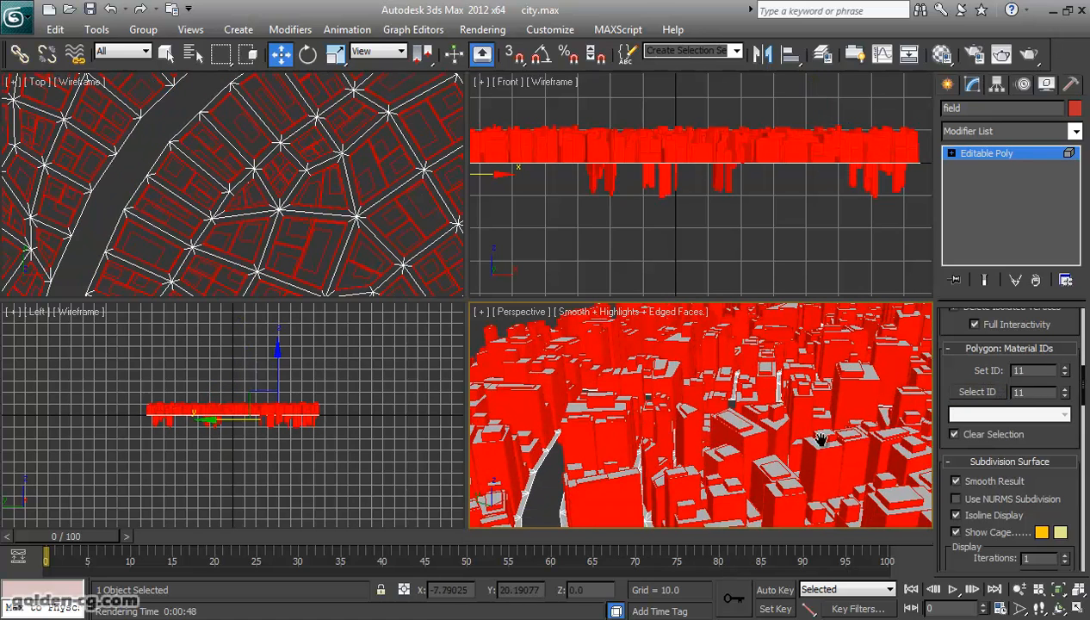
pyautogui.click(975, 392)
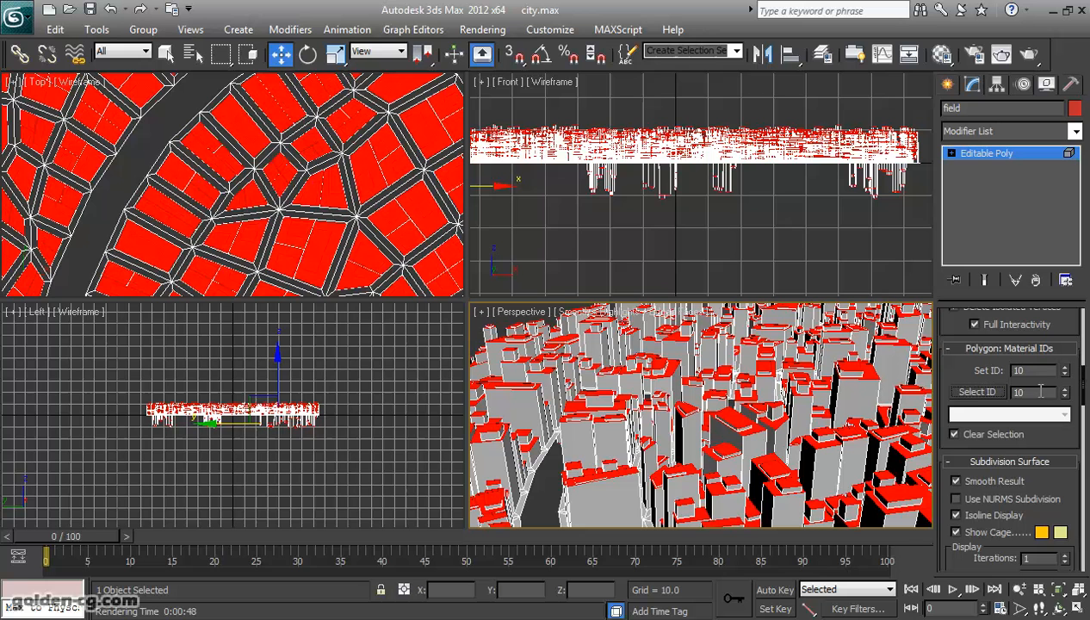
pyautogui.click(966, 393)
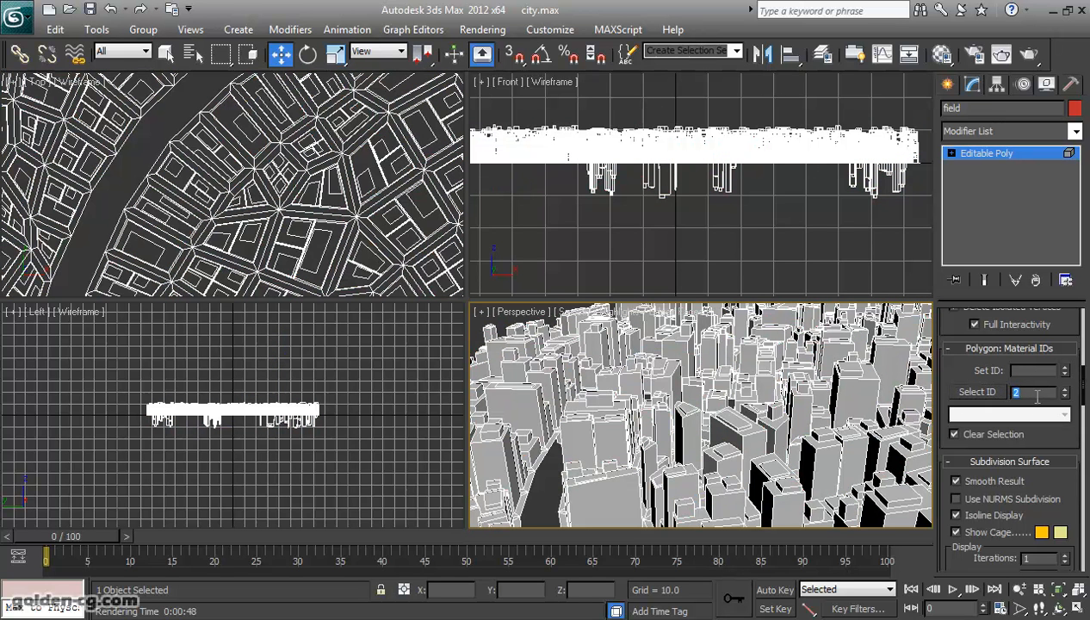
# Examine the building sides and rooftops across the city up close and from a distance.
pyautogui.moveTo(968, 373); pyautogui.dragTo(909, 484)
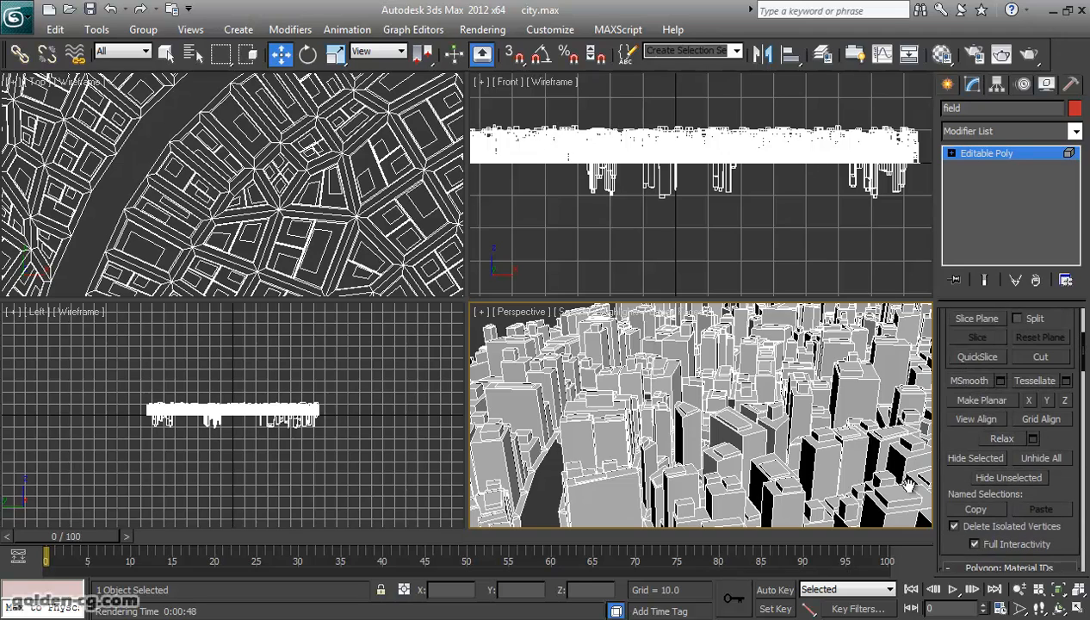
pyautogui.scroll(-5, 900, 482)
pyautogui.scroll(5, 699, 424)
pyautogui.moveTo(699, 424); pyautogui.dragTo(706, 433, button='middle')
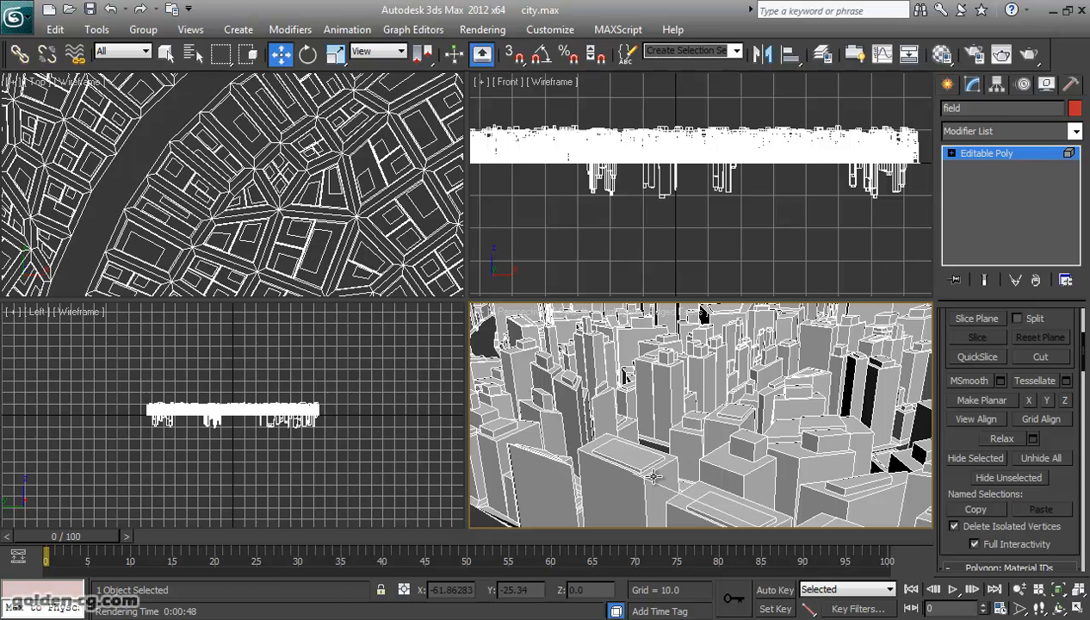
pyautogui.scroll(-4, 654, 476)
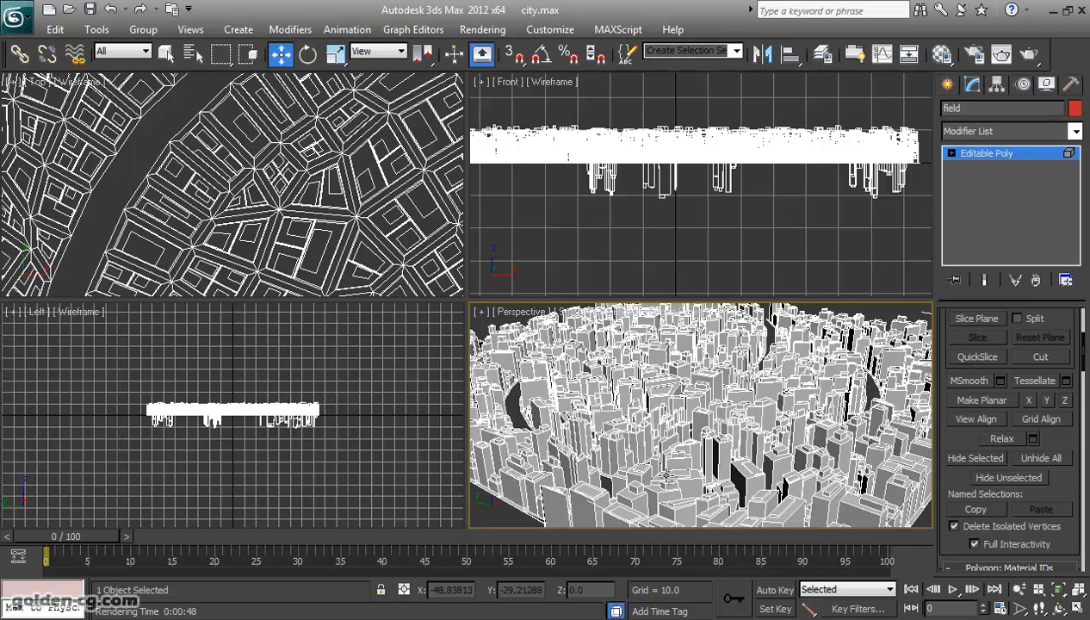
pyautogui.scroll(2, 667, 476)
pyautogui.moveTo(666, 476); pyautogui.dragTo(688, 468, button='middle')
# Switch to the city folder in Windows Explorer, view the facade texture 1.jpg, and return to 3ds Max.
pyautogui.hotkey('alt', 'Tab')
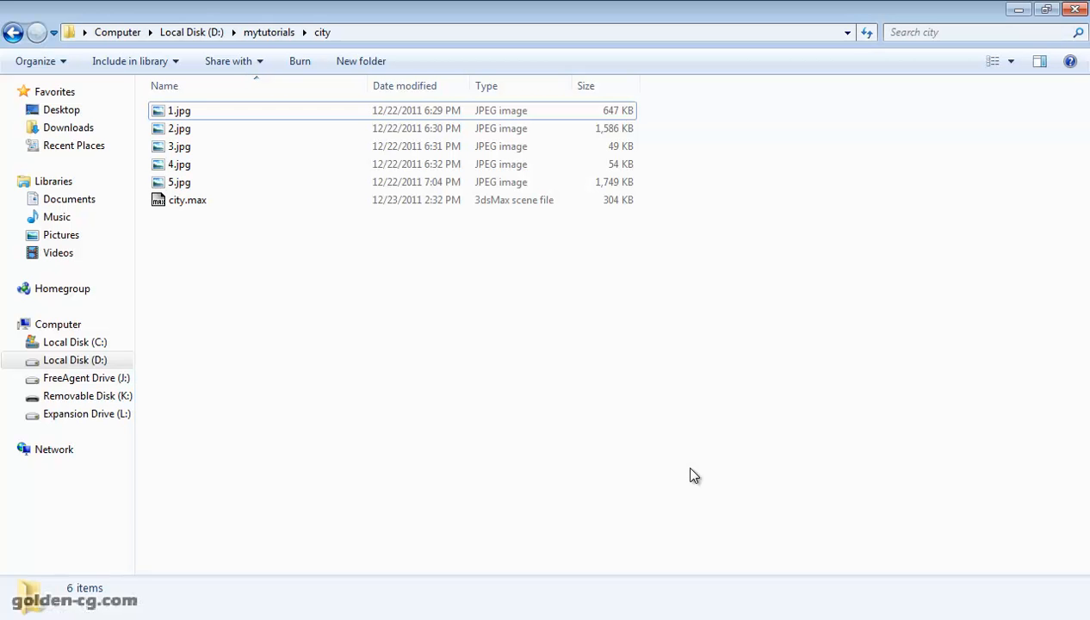
pyautogui.click(239, 116)
pyautogui.doubleClick(240, 121)
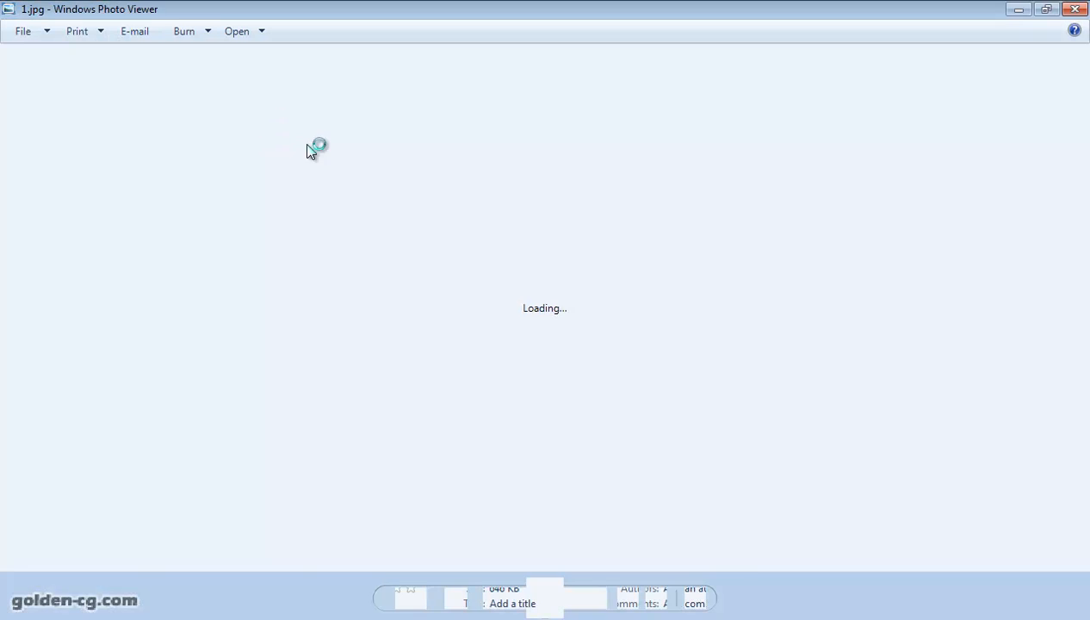
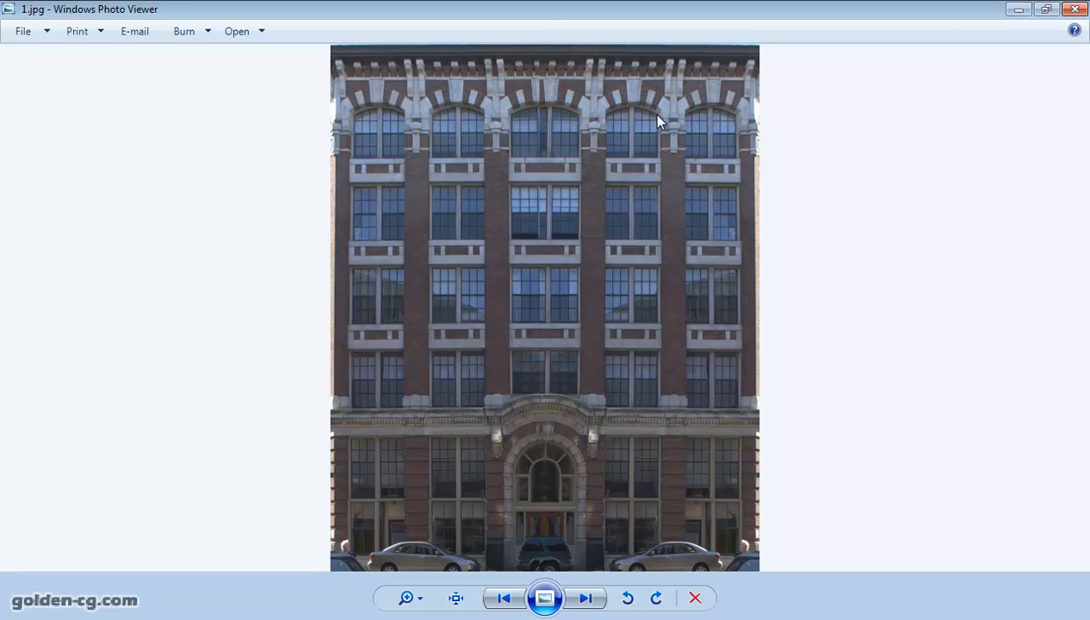
pyautogui.click(1072, 10)
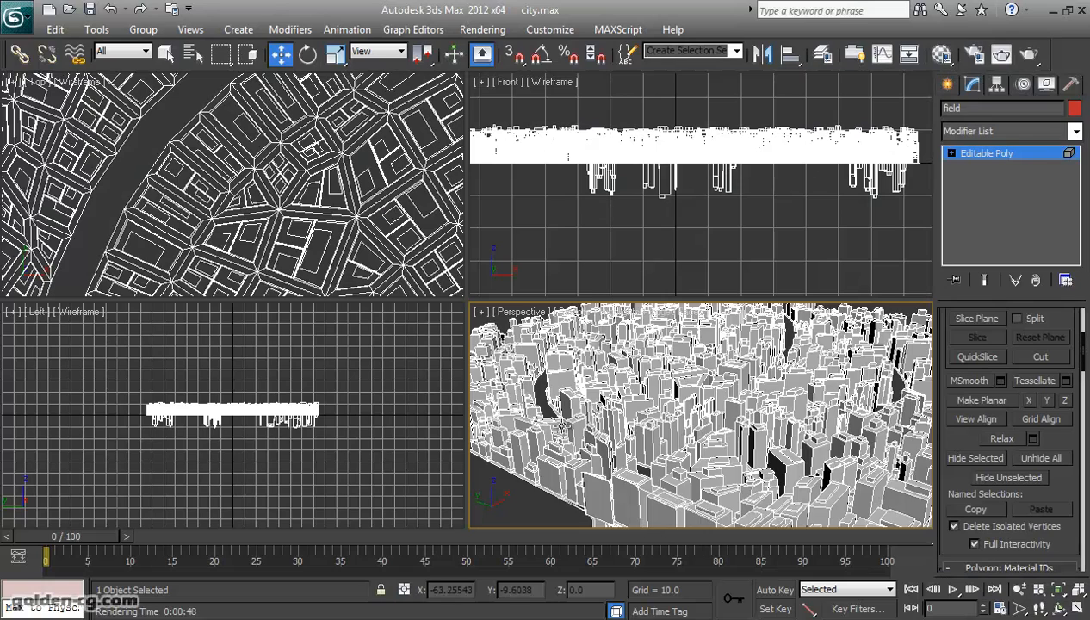
# Open the Material Editor and change the first material slot to a Multi/Sub-Object material, keeping the old material as a sub-material.
pyautogui.moveTo(680, 462)
pyautogui.mouseDown(button='middle')
pyautogui.moveTo(637, 459)
pyautogui.moveTo(692, 466)
pyautogui.mouseUp(button='middle')
pyautogui.click(941, 57)
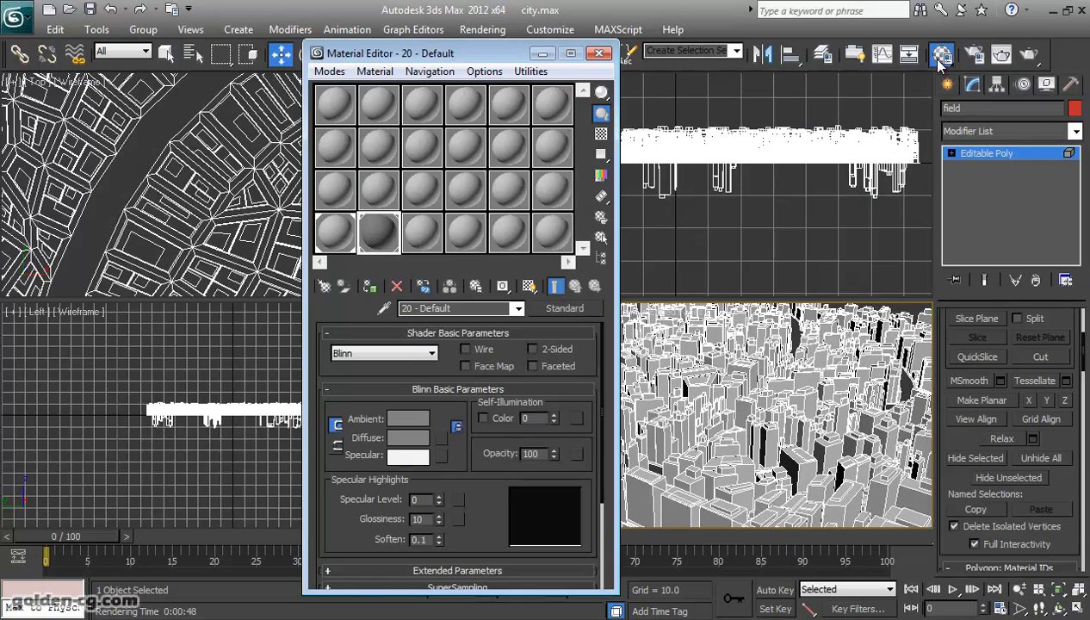
pyautogui.moveTo(422, 57); pyautogui.dragTo(242, 58)
pyautogui.click(148, 104)
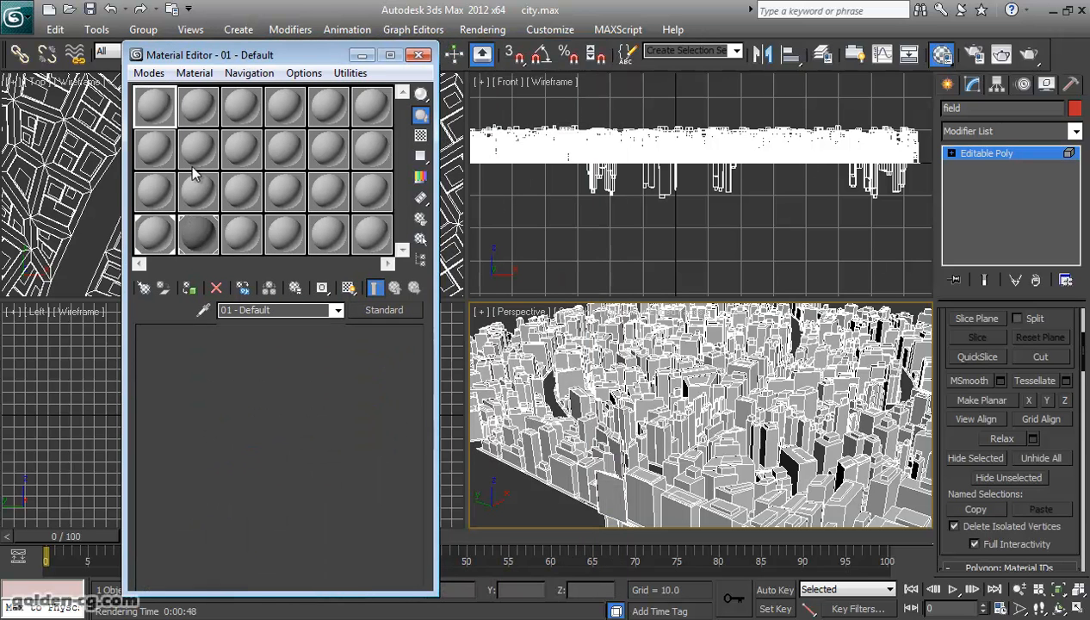
pyautogui.click(410, 310)
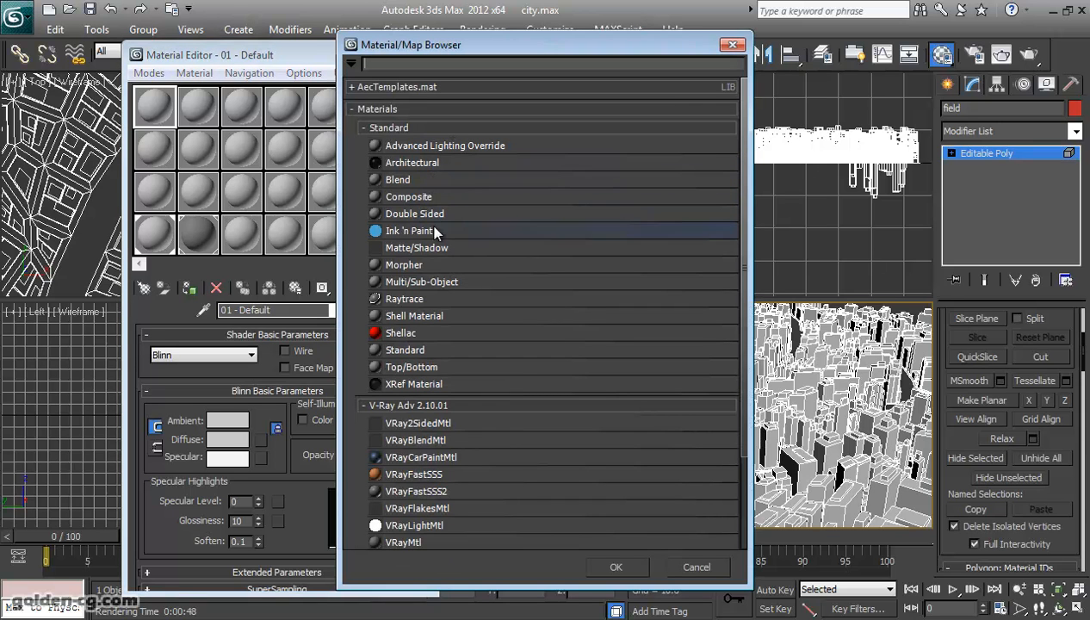
pyautogui.doubleClick(451, 282)
pyautogui.click(249, 363)
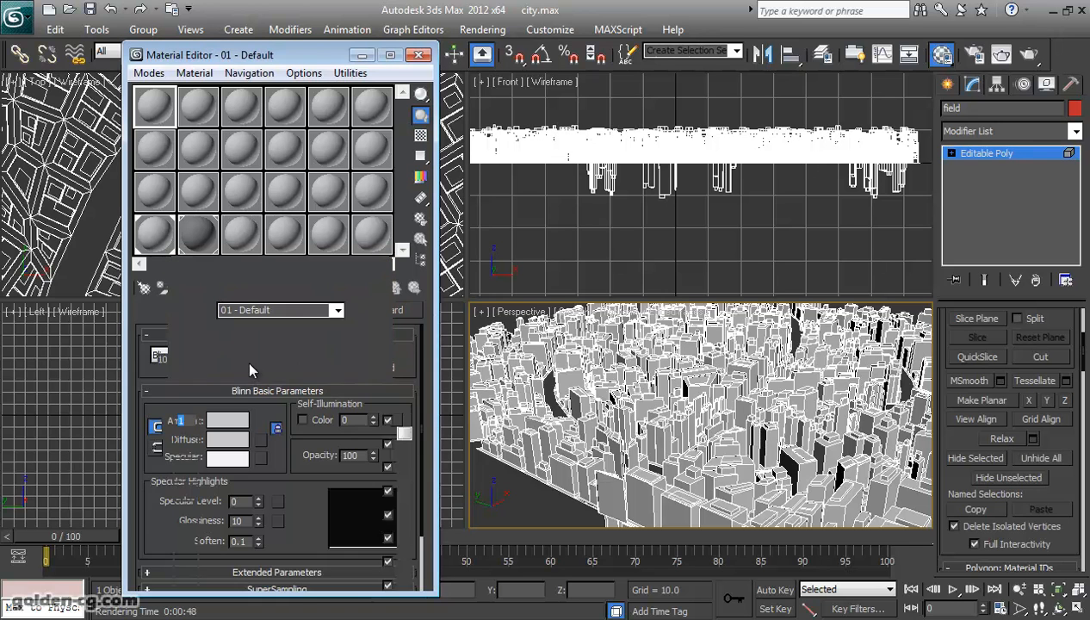
# Set the number of sub-materials in the Multi/Sub-Object material to 3.
pyautogui.click(238, 359)
pyautogui.write('3')
pyautogui.click(338, 314)
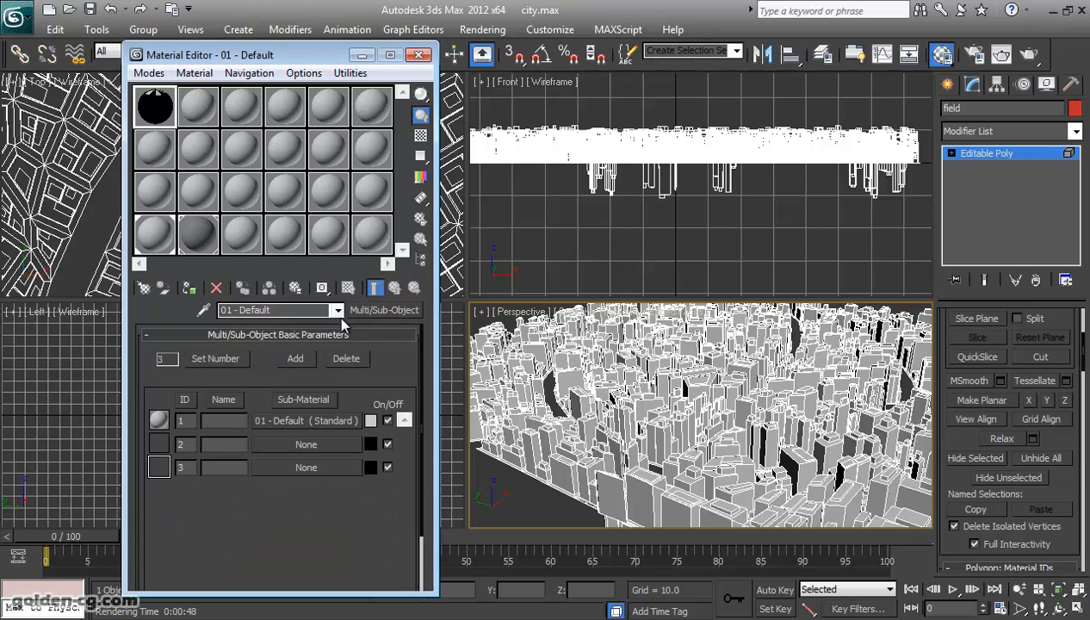
# Load 1.jpg from the city folder as the diffuse bitmap of the first sub-material, then return to the Multi/Sub-Object level.
pyautogui.click(277, 422)
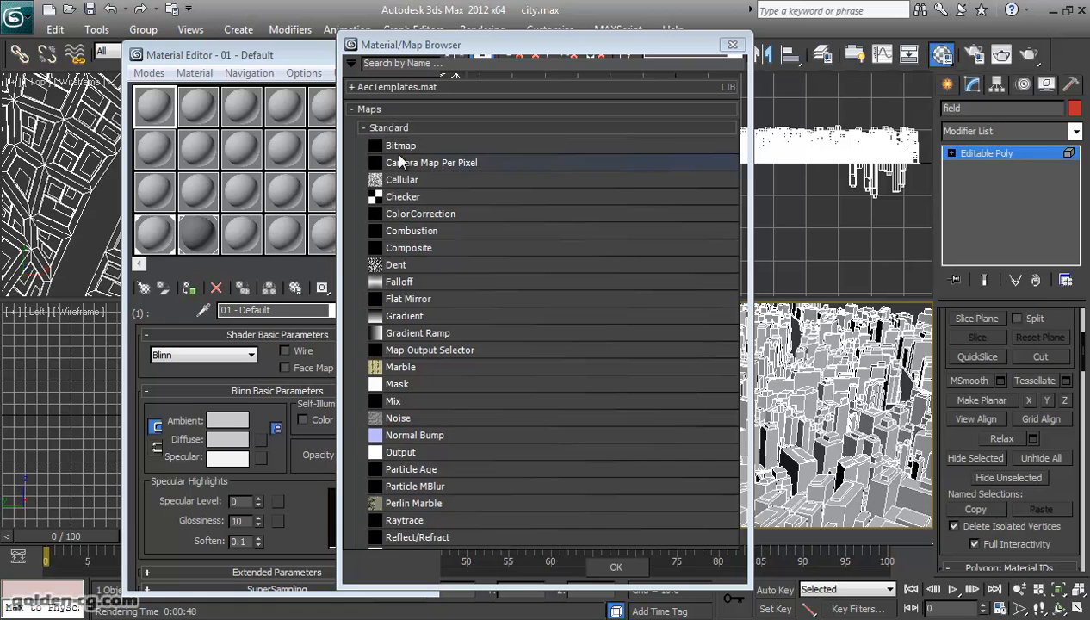
pyautogui.doubleClick(409, 147)
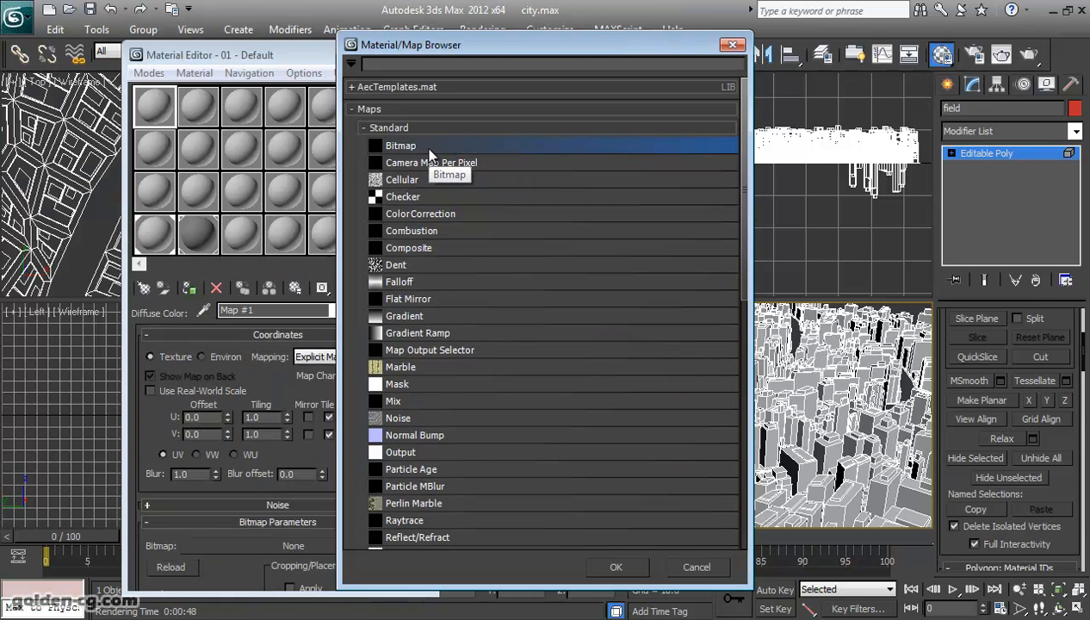
pyautogui.doubleClick(430, 148)
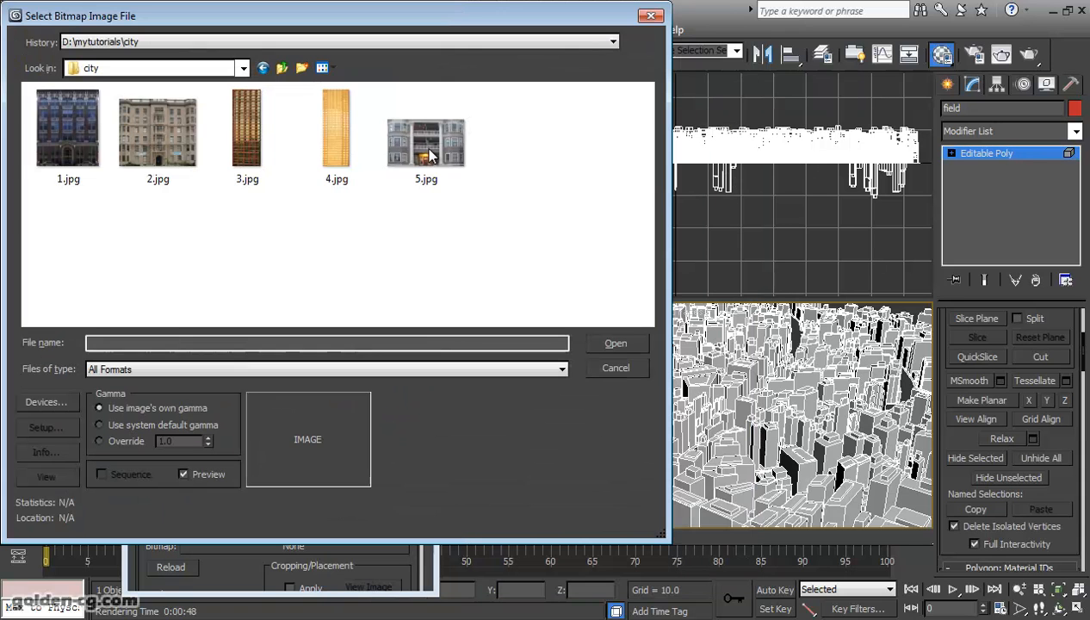
pyautogui.click(110, 151)
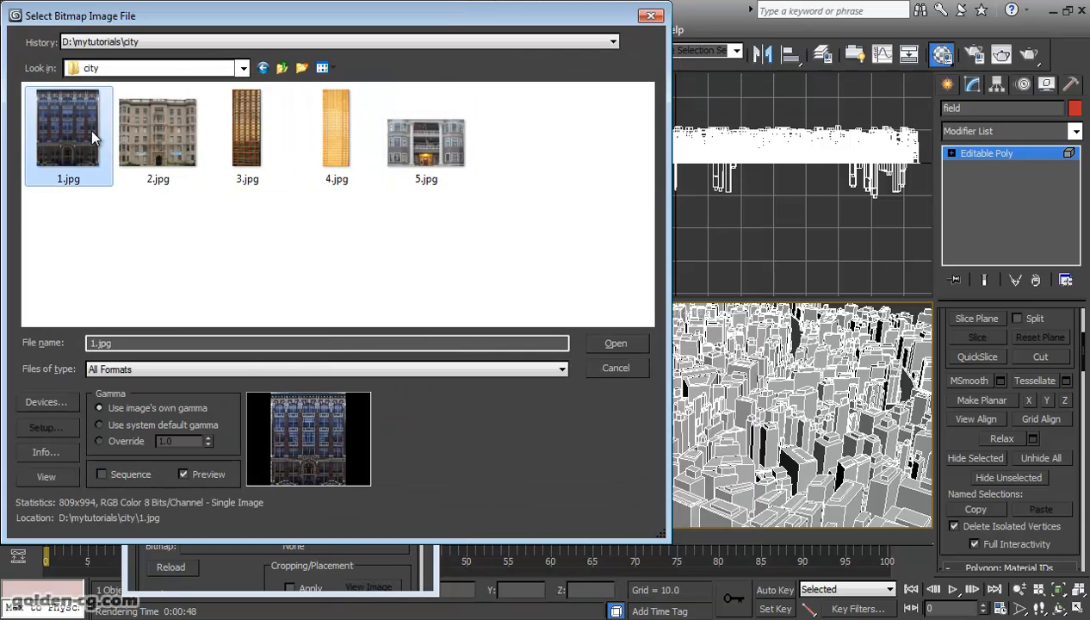
pyautogui.click(613, 344)
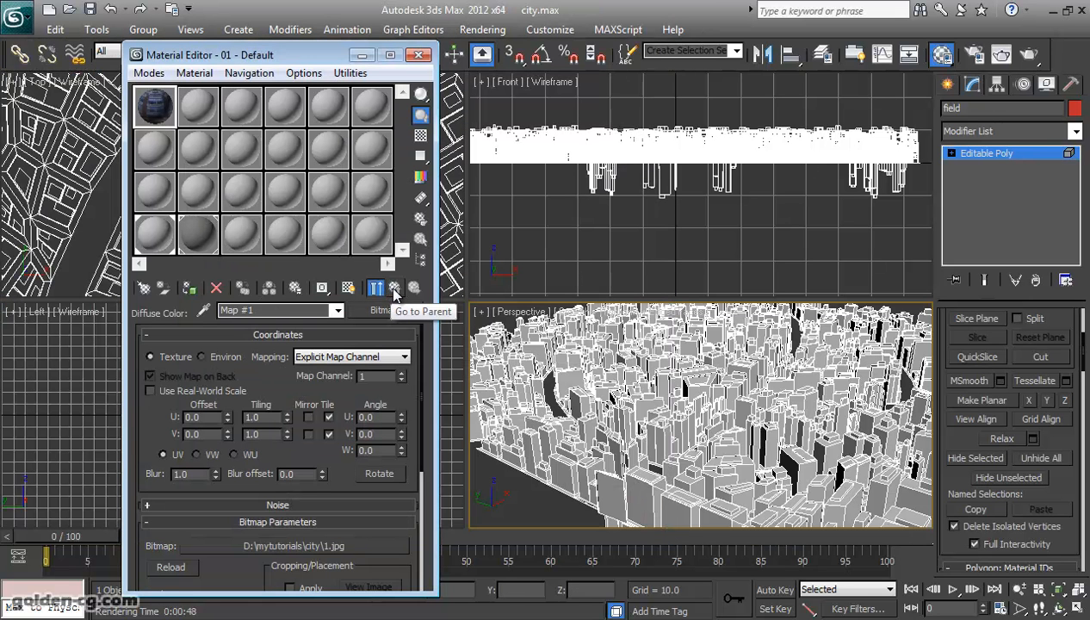
pyautogui.click(394, 289)
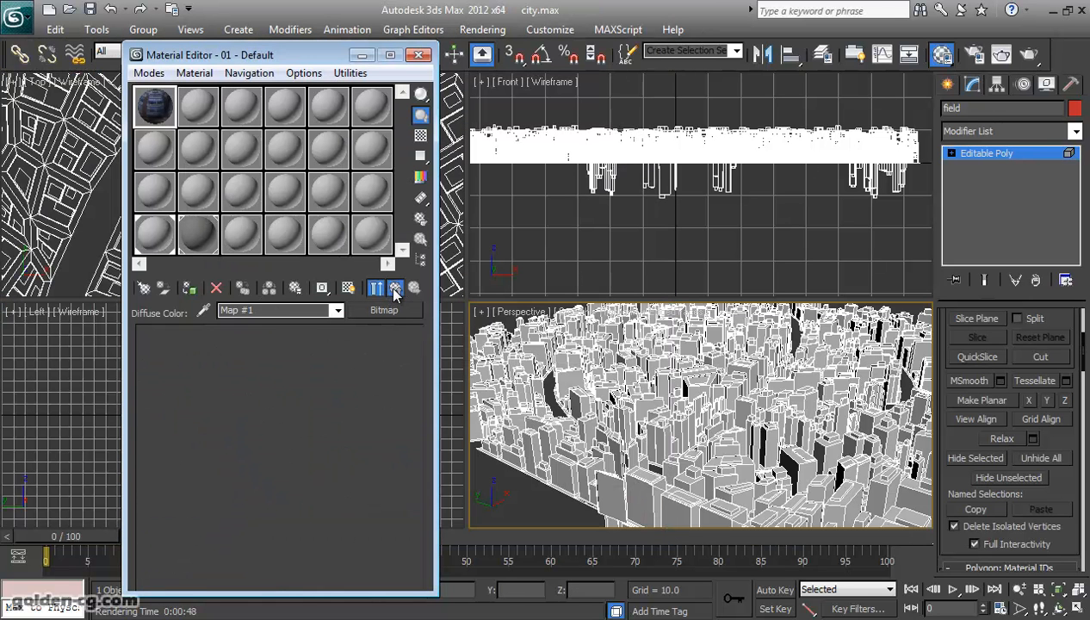
pyautogui.click(395, 289)
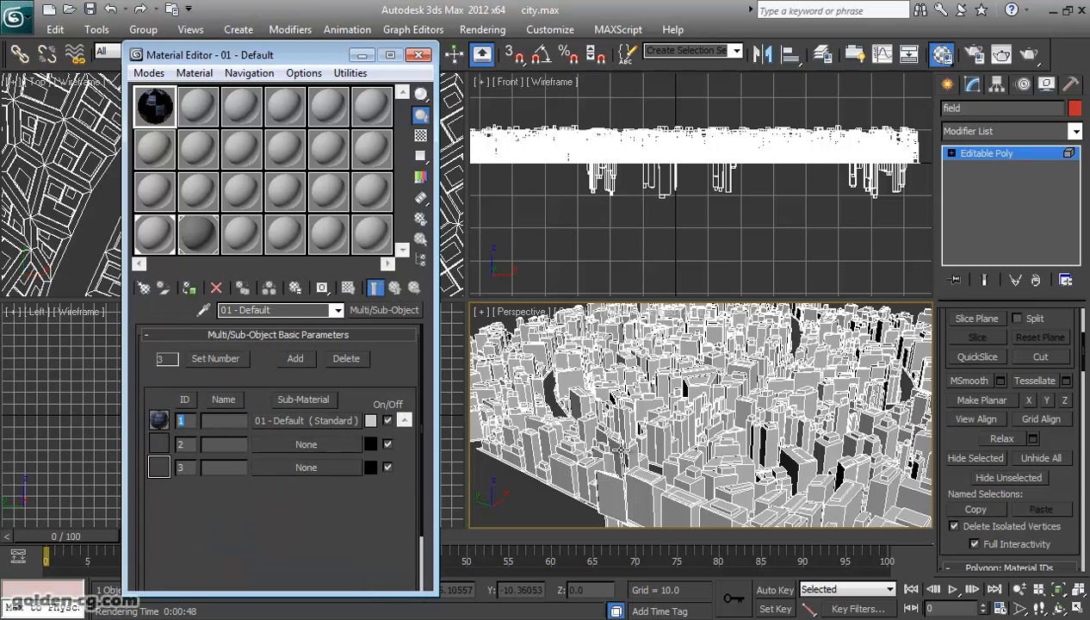
# Set the three sub-material IDs to 11, 10 and 12, with ID 11 on the facade material.
pyautogui.write('12')
pyautogui.press('Return')
pyautogui.doubleClick(180, 444)
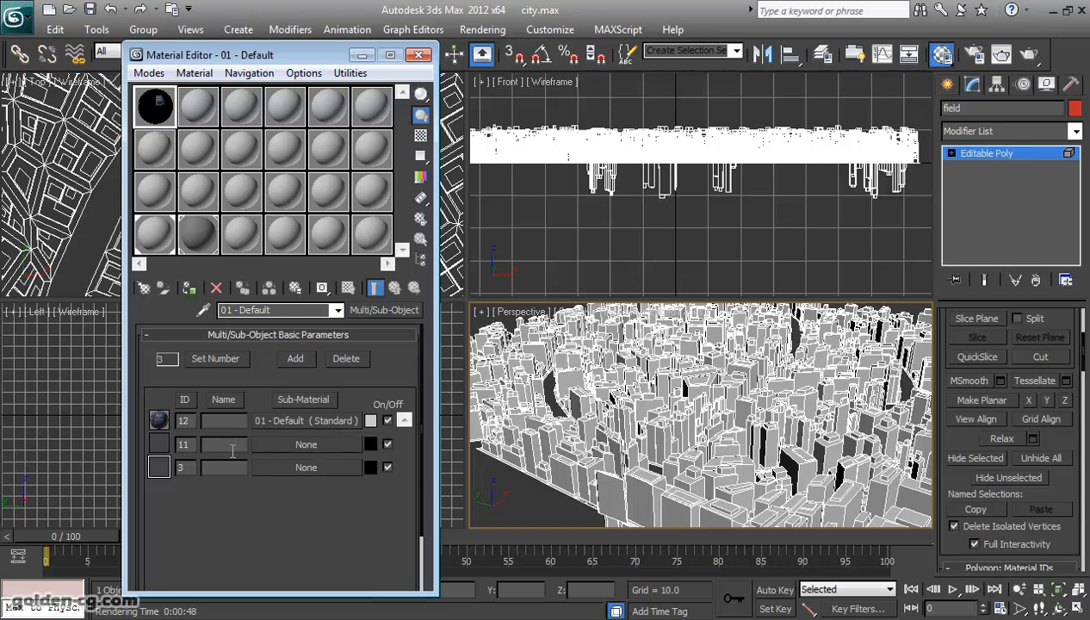
pyautogui.doubleClick(179, 444)
pyautogui.doubleClick(181, 420)
pyautogui.write('11')
pyautogui.press('Tab')
pyautogui.write('10')
pyautogui.press('Tab')
# Assign the Multi/Sub-Object material to the selected city object, test-render the perspective view, and close the render windows.
pyautogui.click(191, 290)
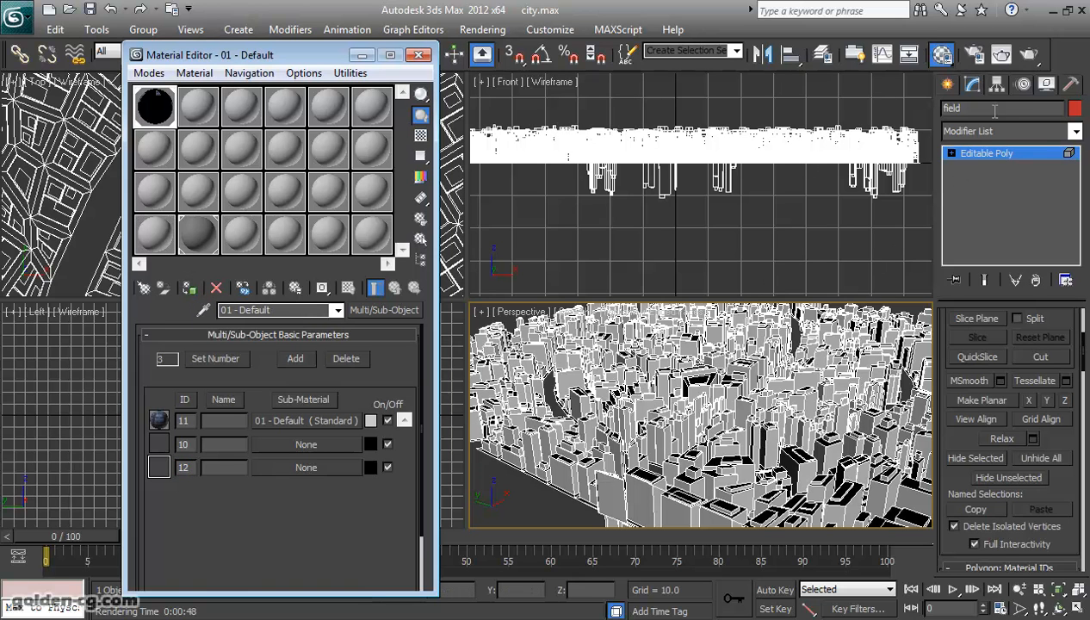
pyautogui.click(1001, 54)
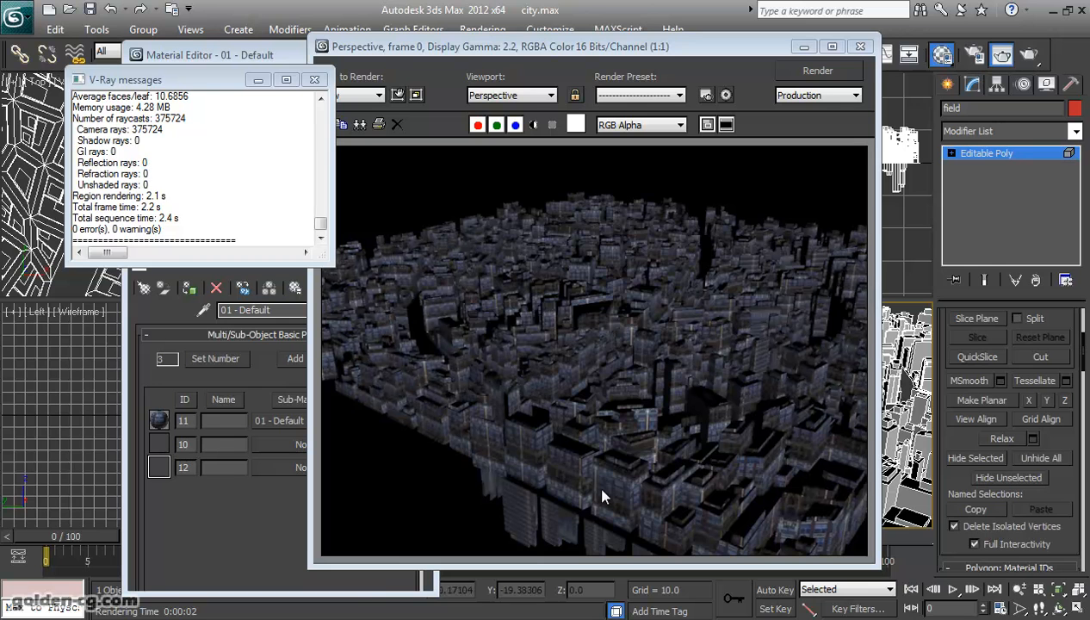
pyautogui.click(861, 47)
pyautogui.click(314, 80)
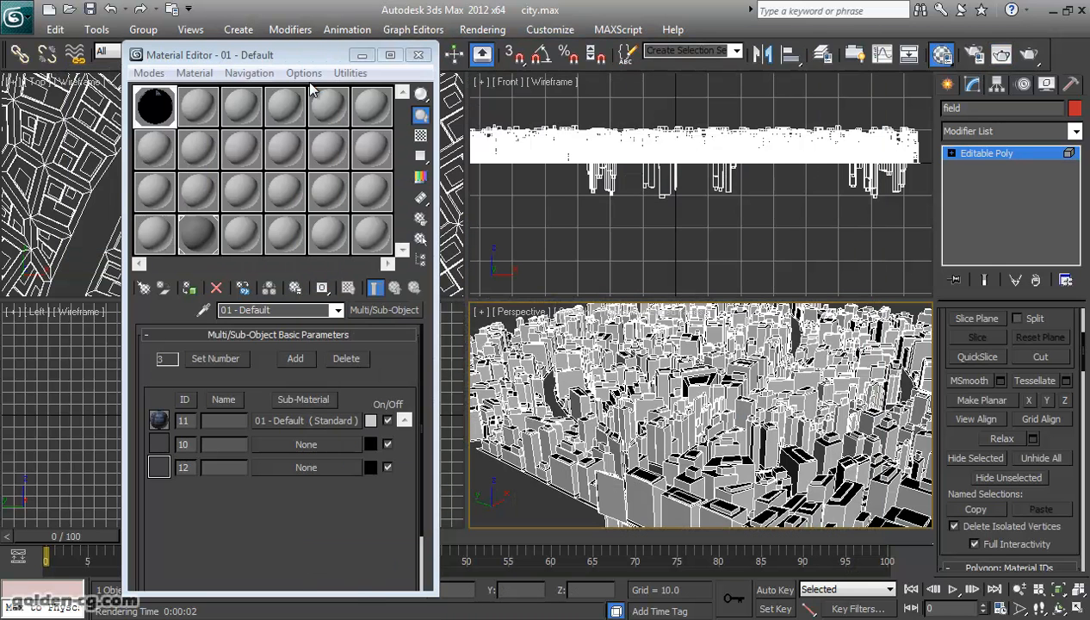
# Create a Standard material in the empty sub-material slot with ID 10.
pyautogui.click(268, 443)
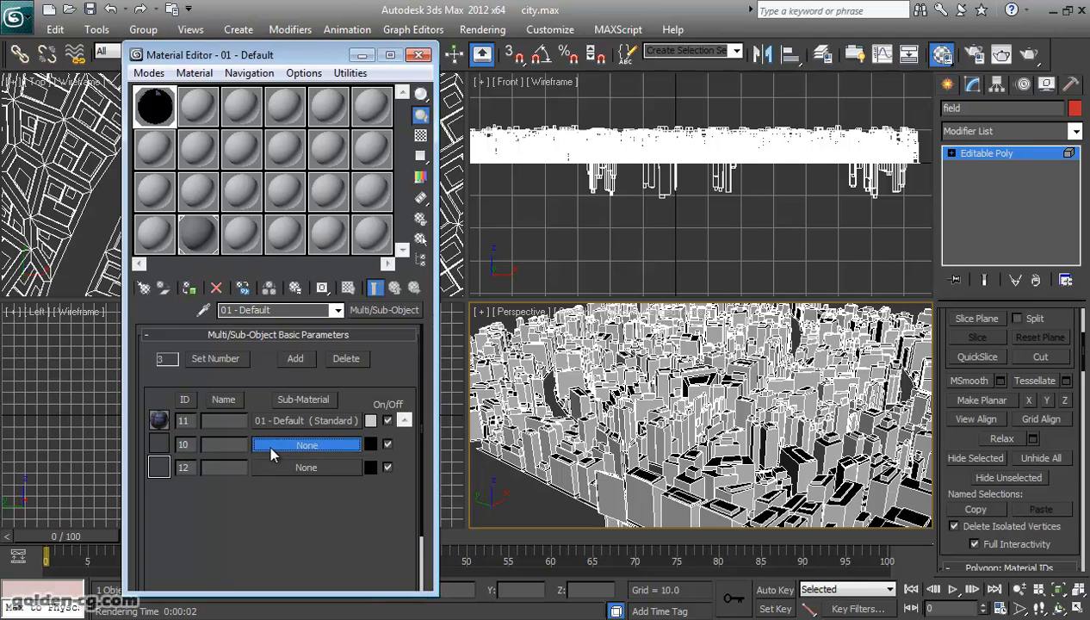
pyautogui.click(400, 128)
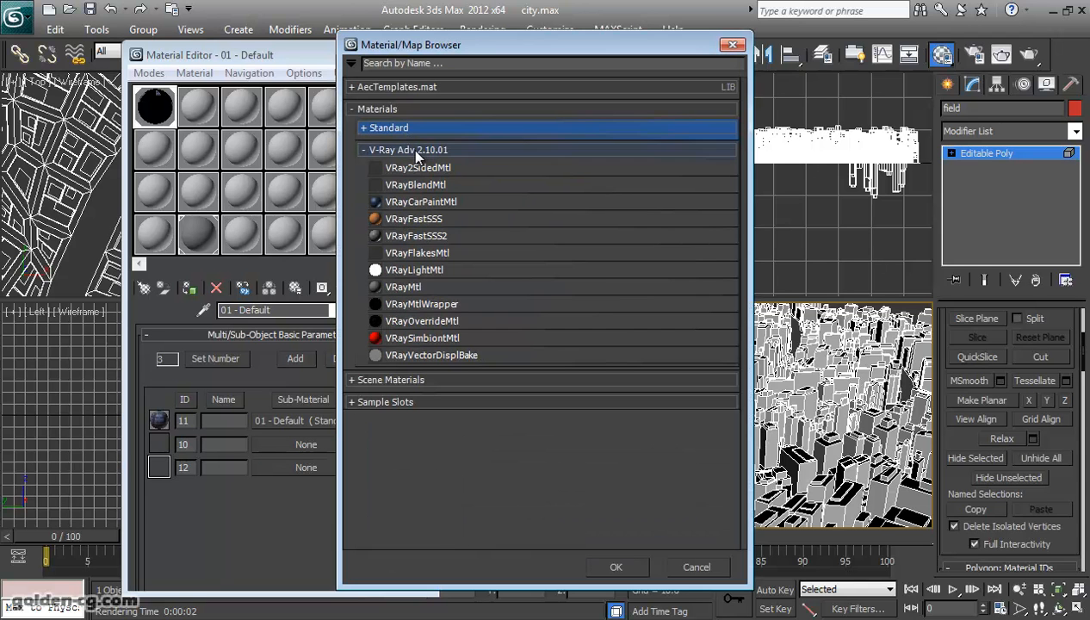
pyautogui.click(731, 45)
pyautogui.click(273, 442)
pyautogui.click(382, 150)
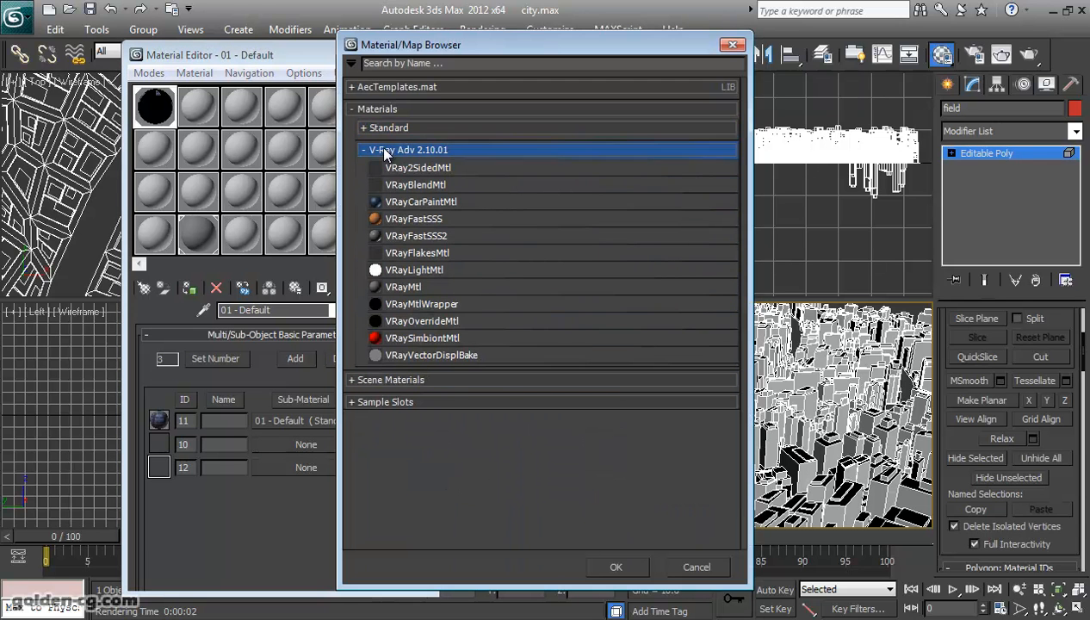
pyautogui.click(384, 128)
pyautogui.doubleClick(410, 349)
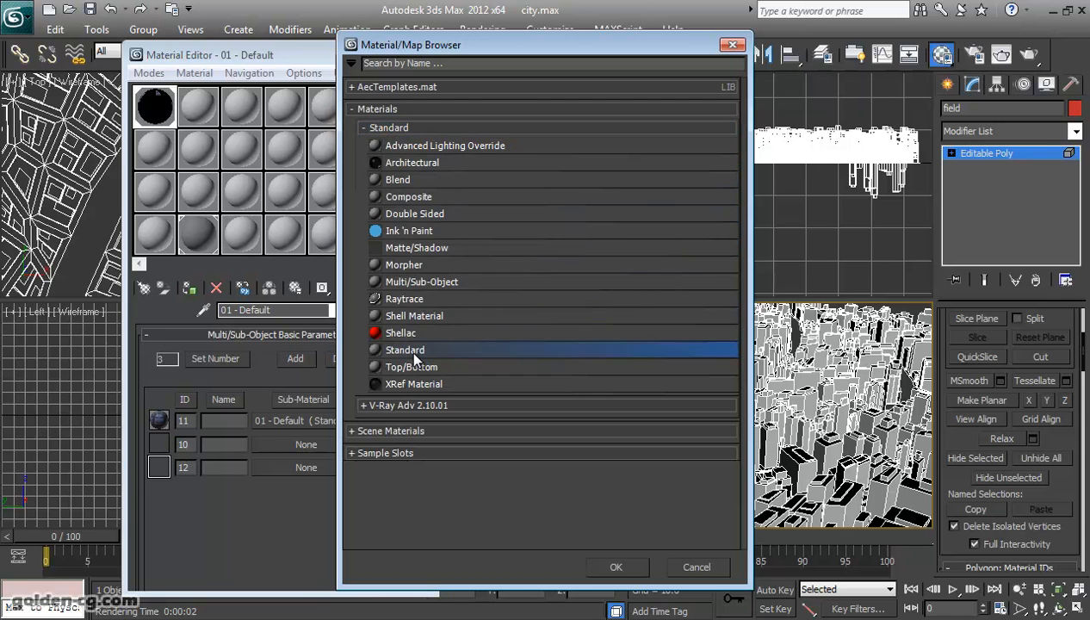
# Load STUCCO8.JPG as the diffuse bitmap of the ID 10 sub-material and return to the Multi/Sub-Object level.
pyautogui.click(262, 439)
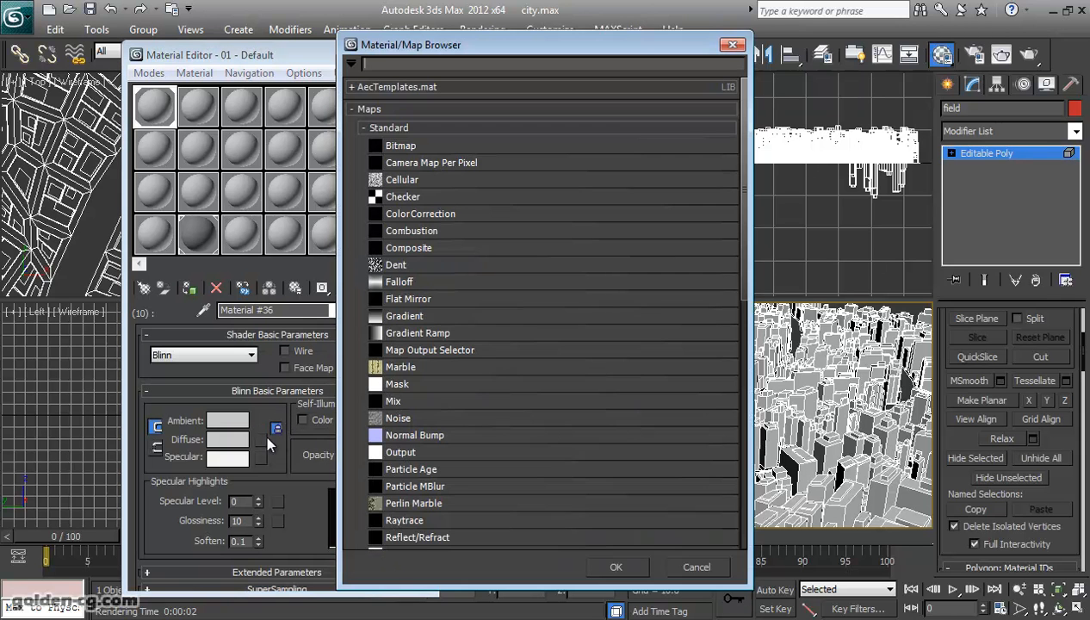
pyautogui.doubleClick(413, 144)
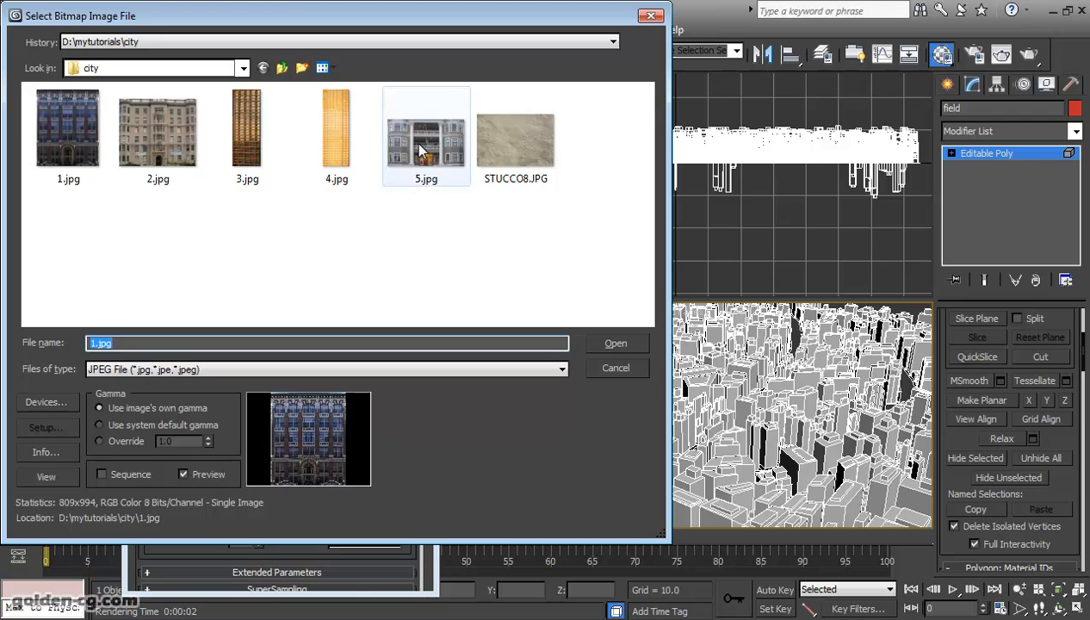
pyautogui.click(498, 172)
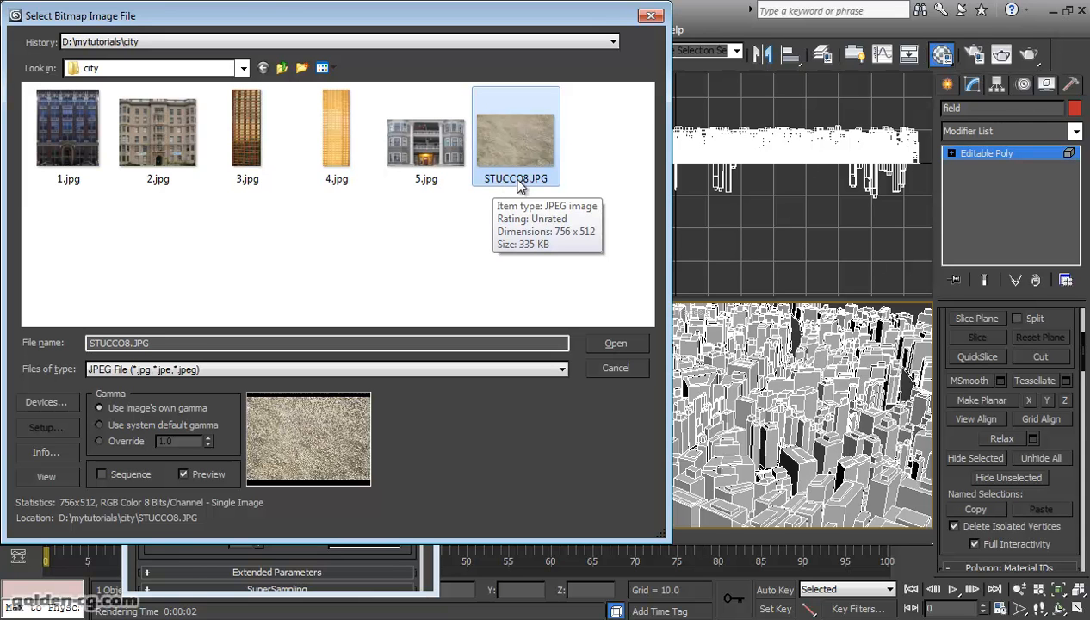
pyautogui.click(607, 347)
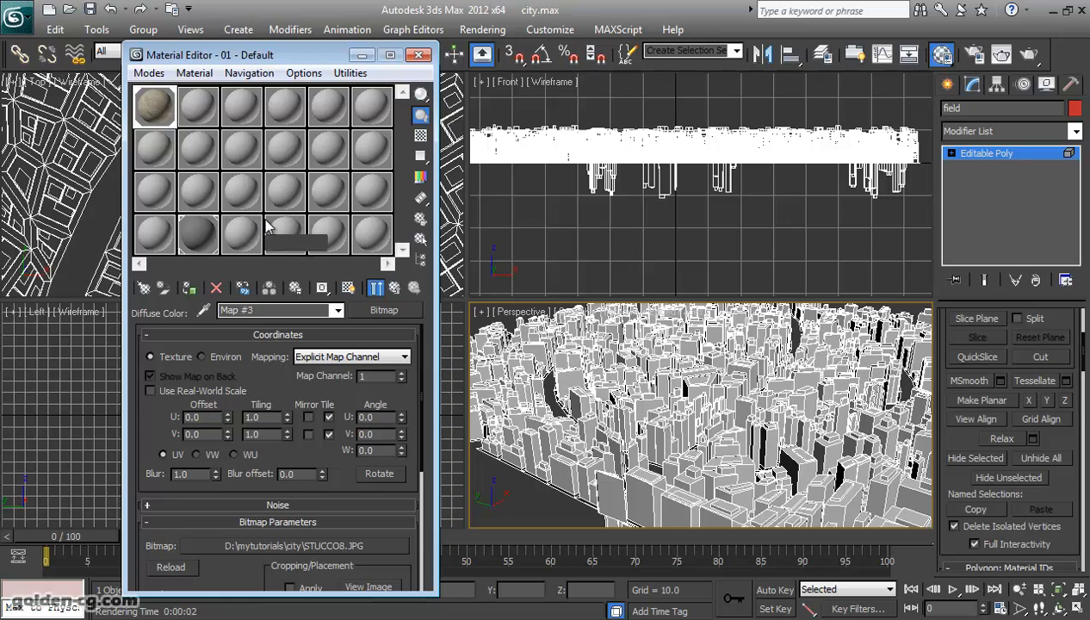
pyautogui.click(394, 287)
pyautogui.click(393, 286)
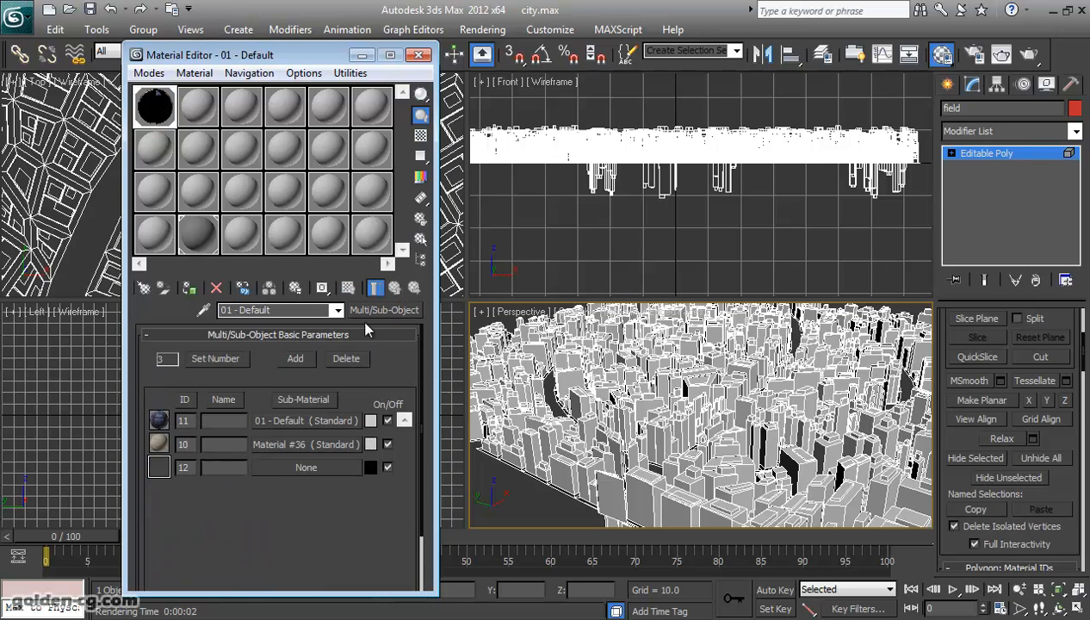
# Copy the ID 10 stucco sub-material into the ID 12 slot as an independent copy and name it road.
pyautogui.moveTo(266, 456); pyautogui.dragTo(266, 466)
pyautogui.click(243, 321)
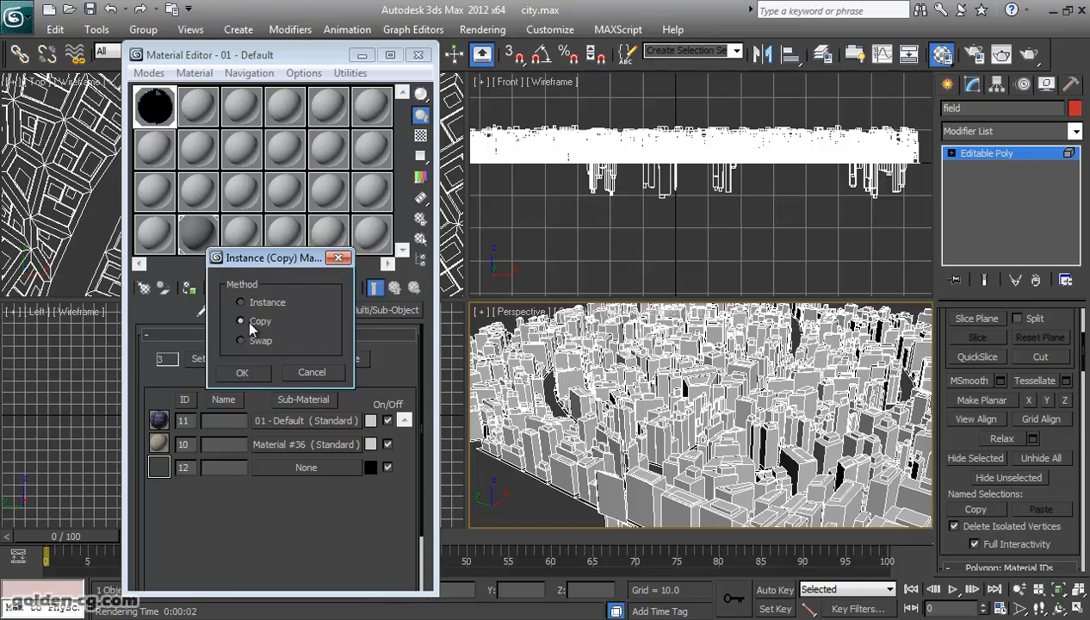
pyautogui.click(246, 371)
pyautogui.click(277, 466)
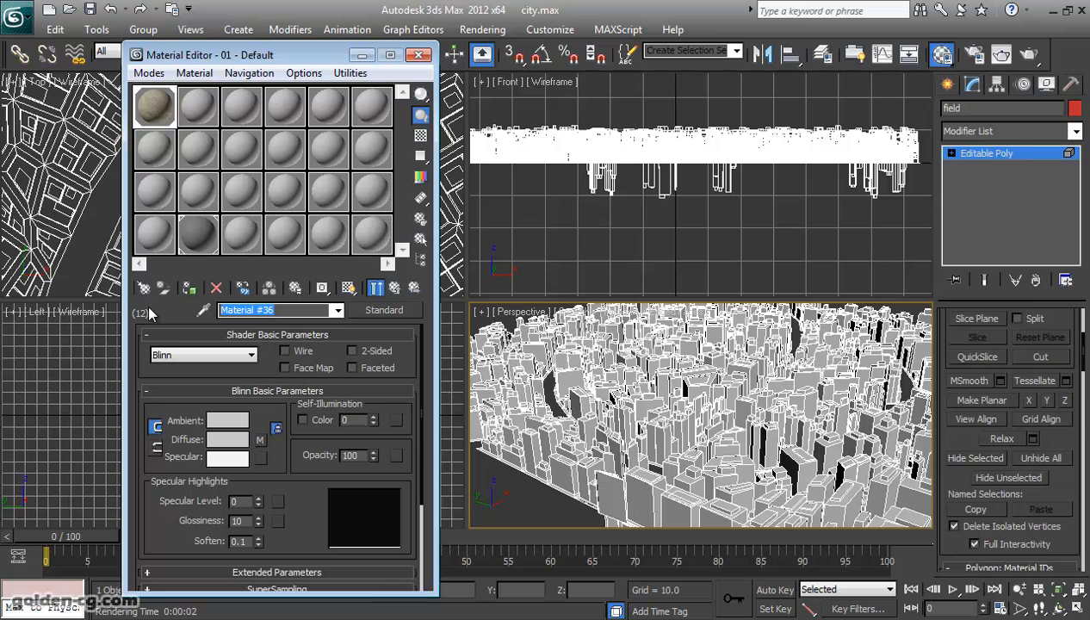
pyautogui.write('road')
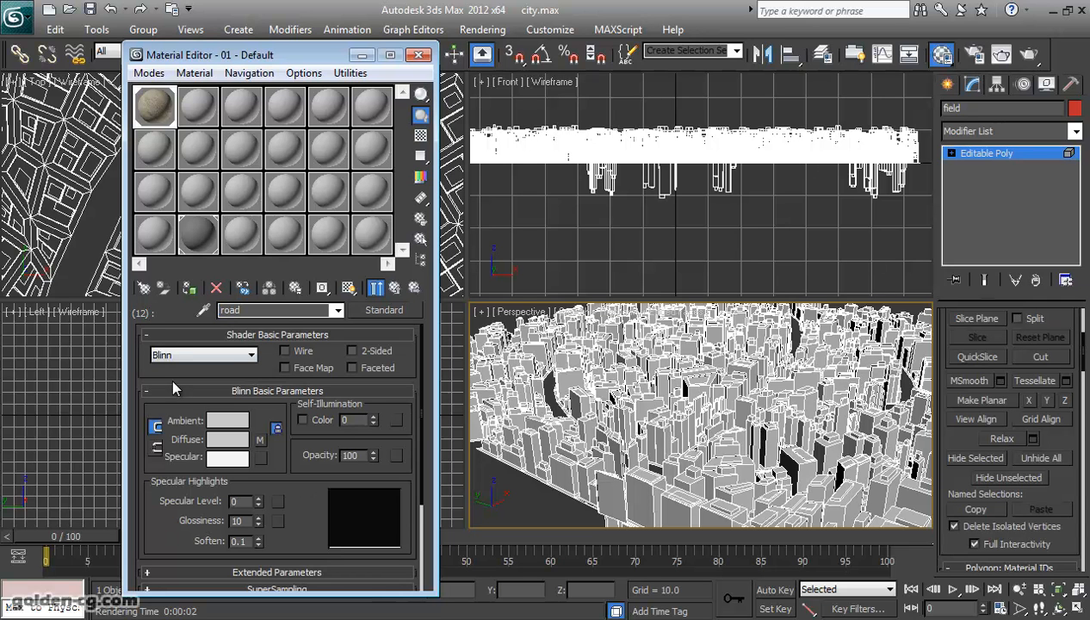
# Replace the road material's diffuse bitmap with ASPHALT3.JPG and close the Material Editor.
pyautogui.click(258, 439)
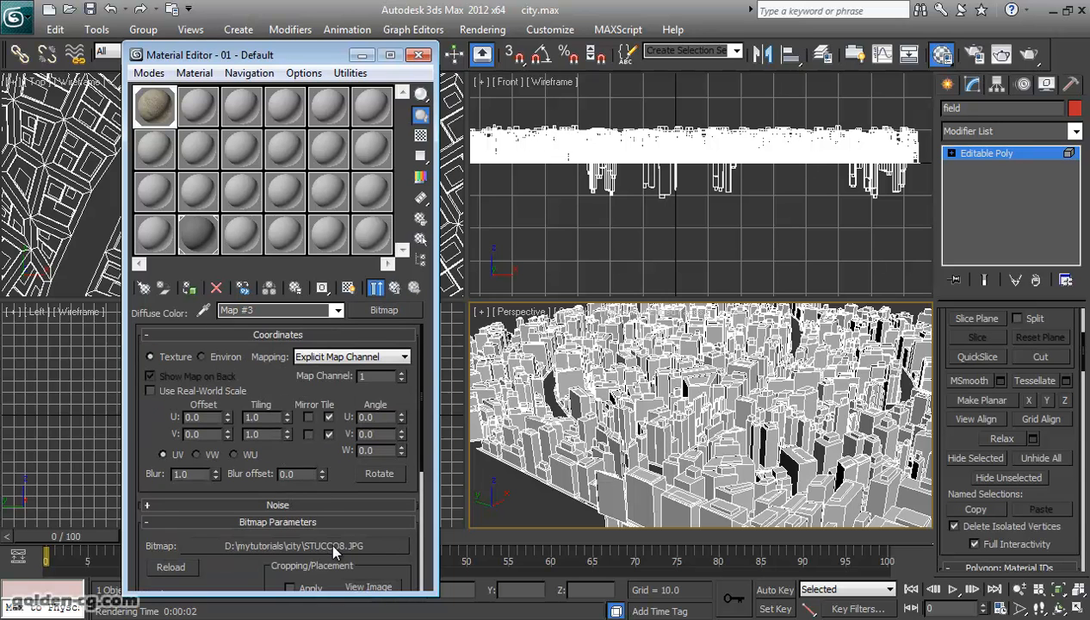
pyautogui.click(329, 545)
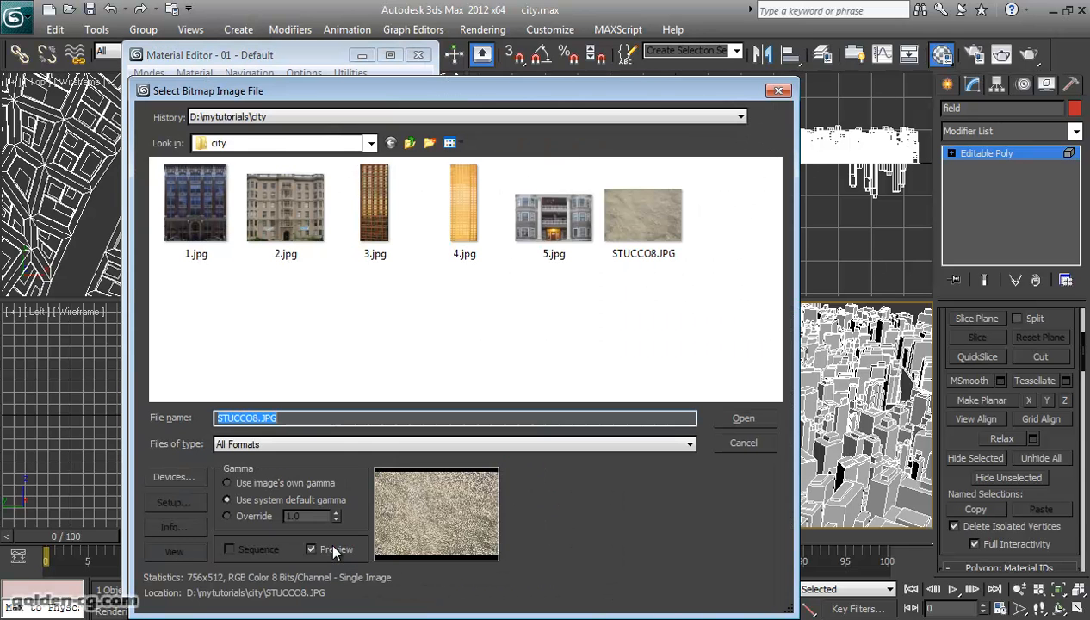
pyautogui.click(400, 325)
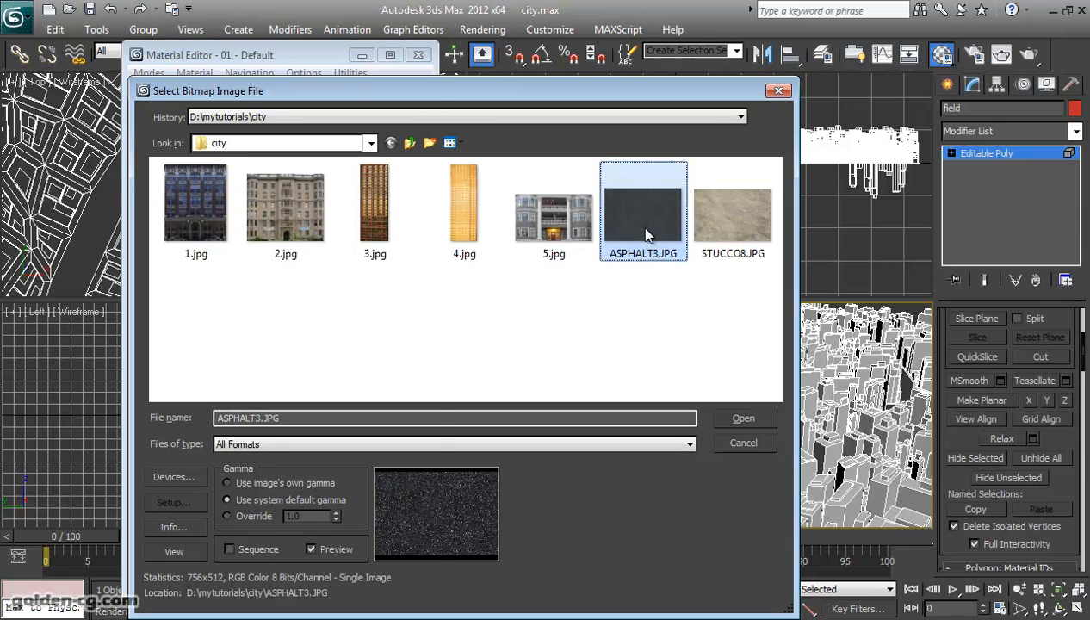
pyautogui.click(728, 413)
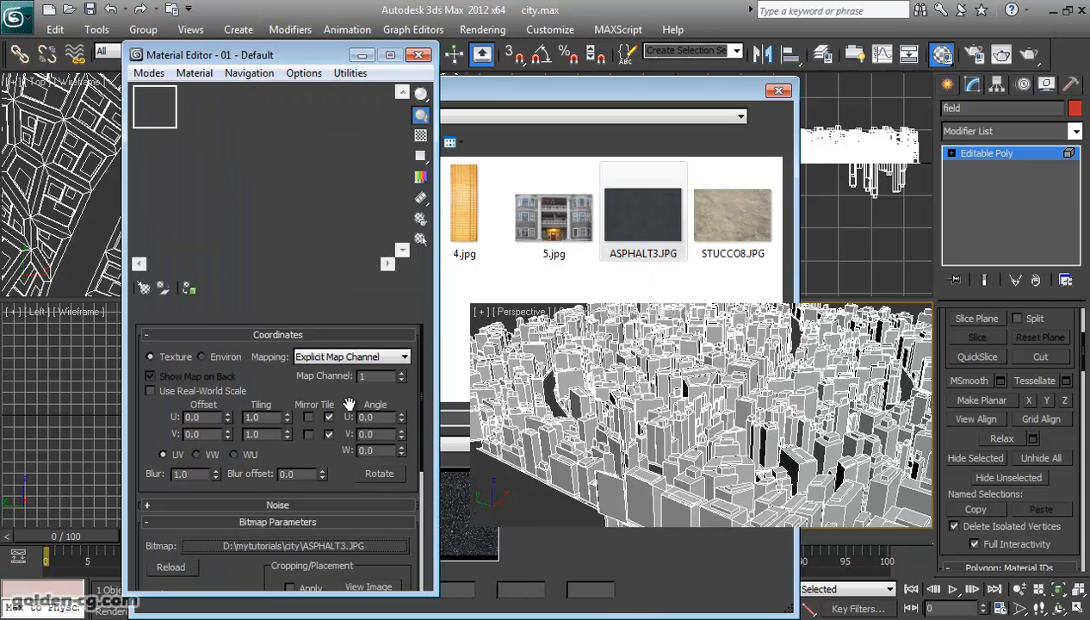
pyautogui.click(394, 288)
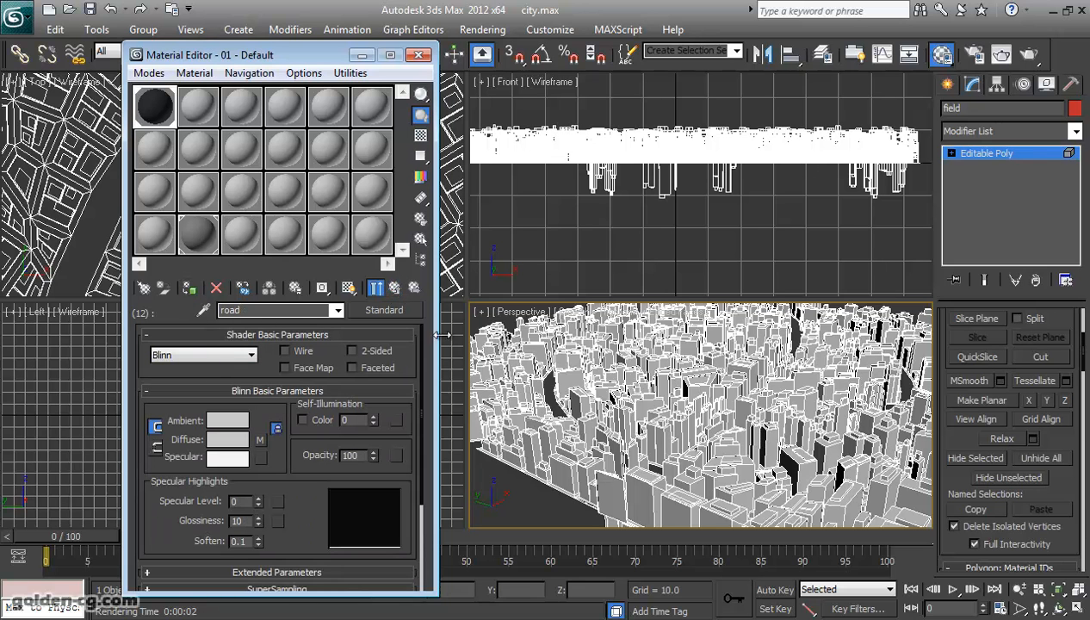
pyautogui.click(418, 55)
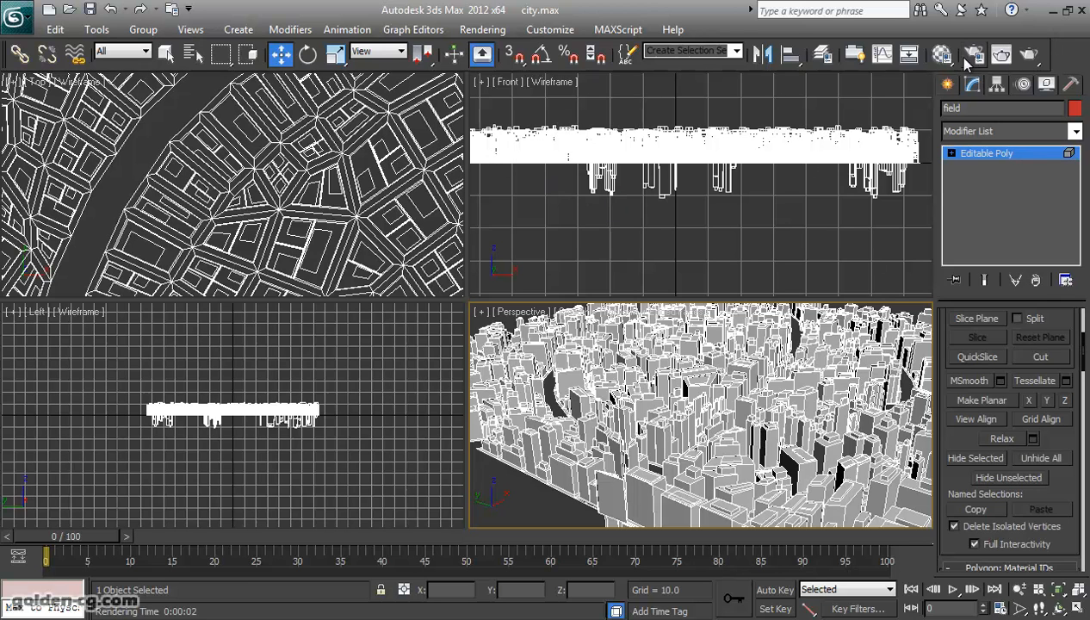
# Open Render Setup and check the choices for the production renderer without changing it.
pyautogui.press('F10')
pyautogui.scroll(-10, 486, 309)
pyautogui.click(414, 441)
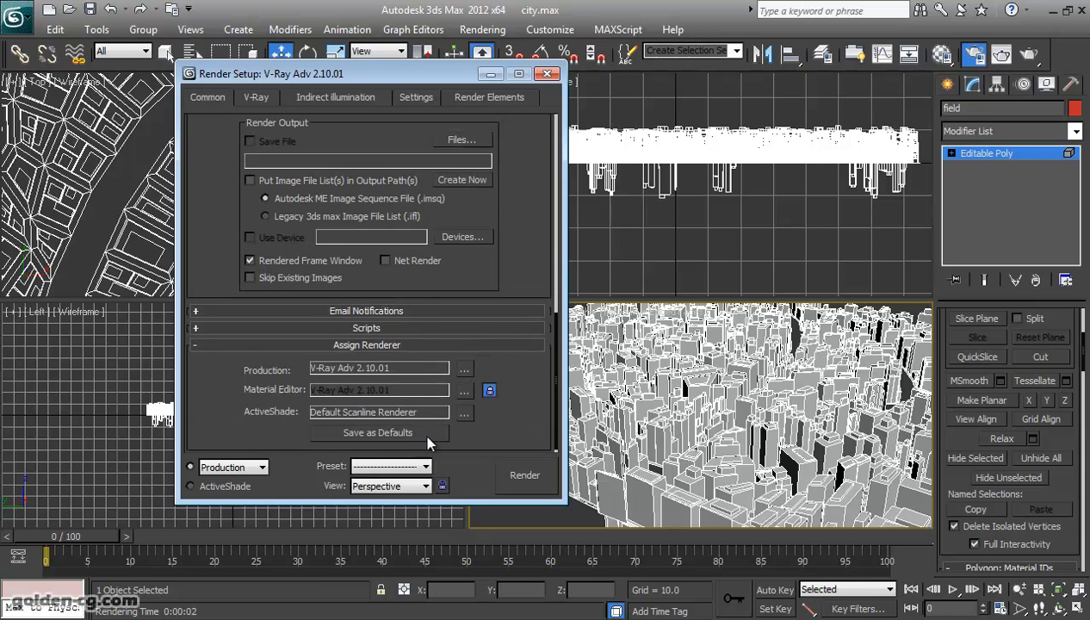
pyautogui.click(451, 369)
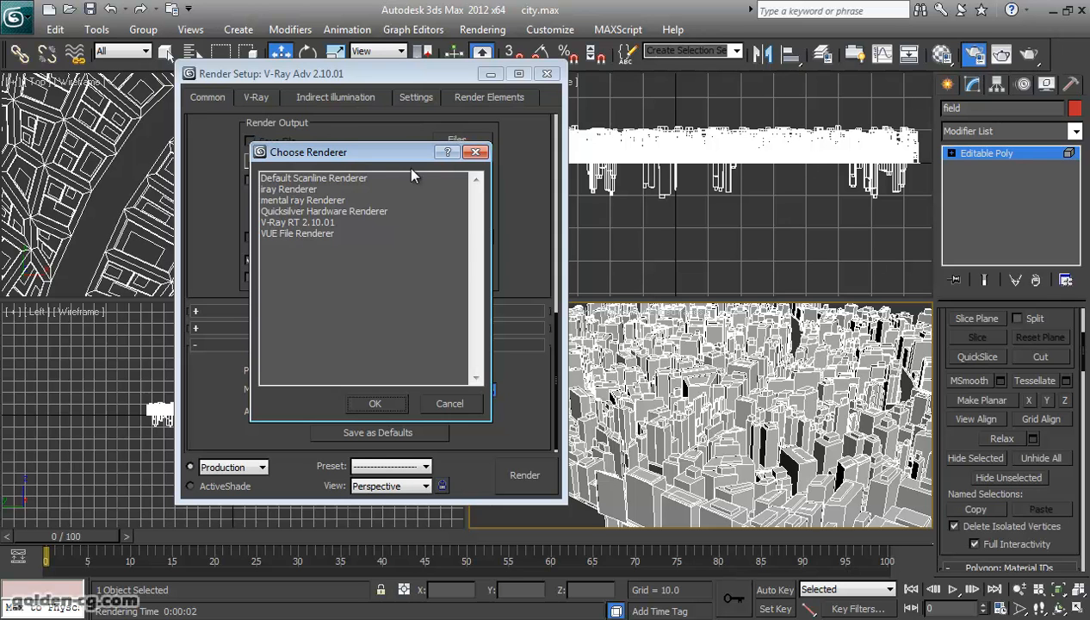
pyautogui.click(474, 151)
# Enable V-Ray's built-in frame buffer in the render settings.
pyautogui.click(251, 98)
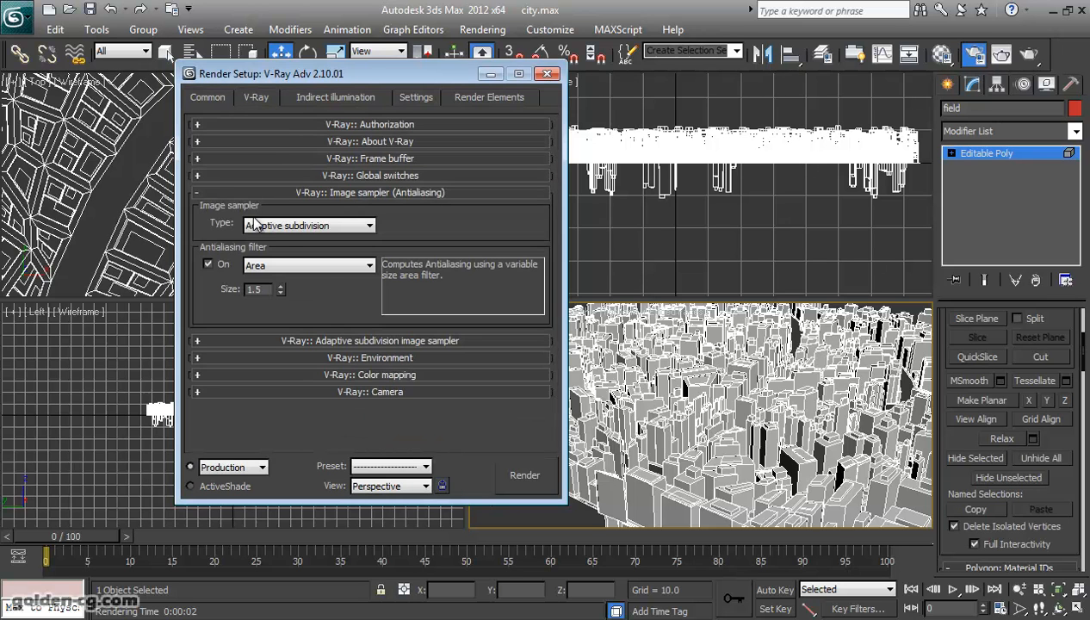
pyautogui.click(350, 176)
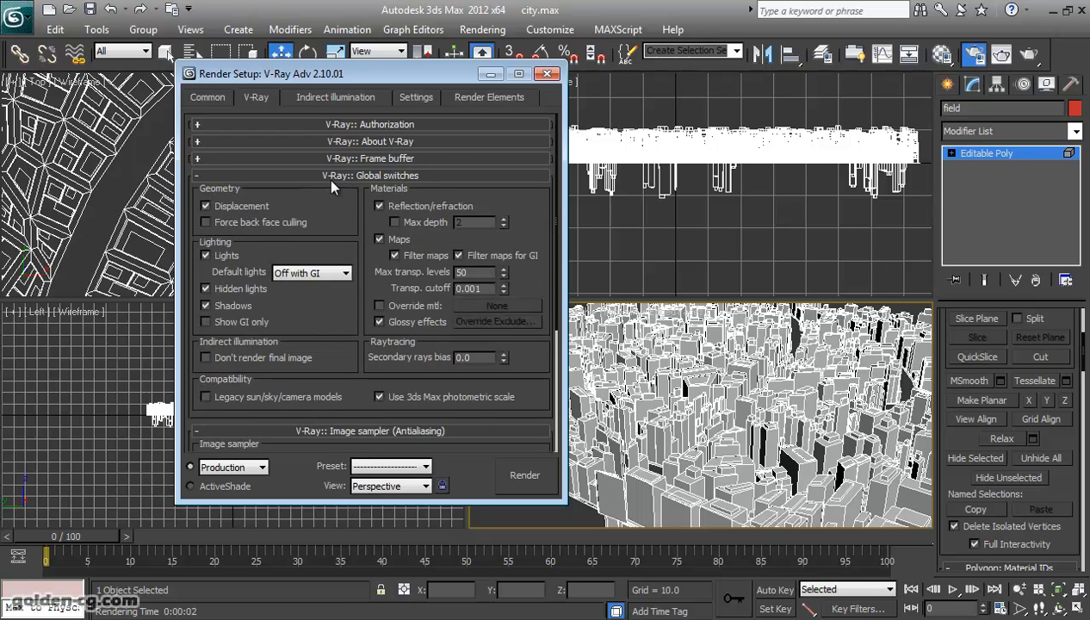
pyautogui.click(334, 160)
pyautogui.click(238, 178)
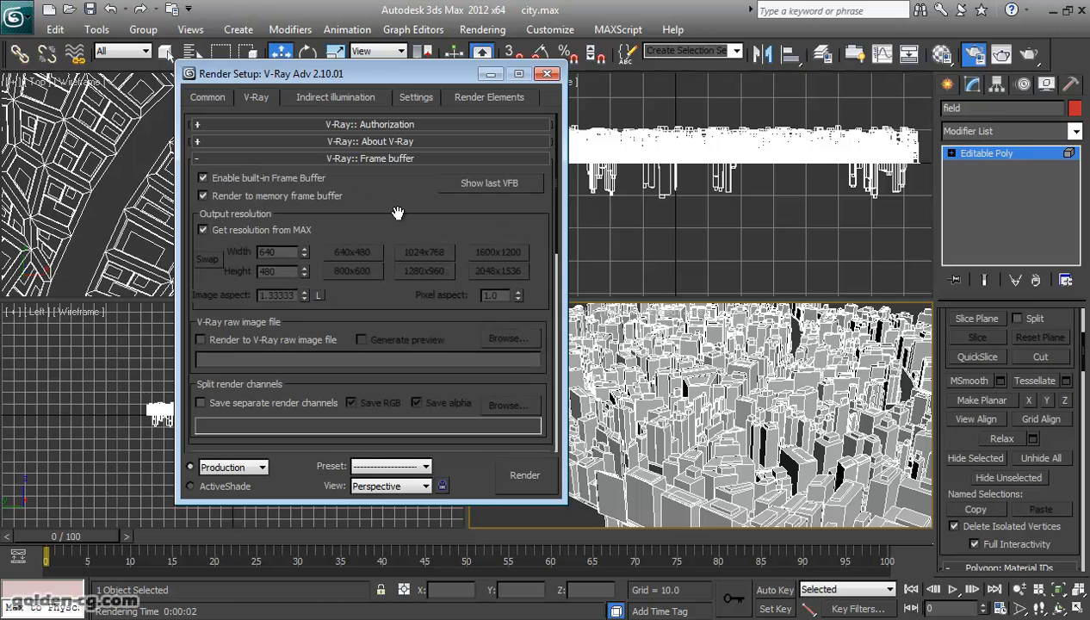
pyautogui.click(352, 160)
pyautogui.scroll(-5, 350, 267)
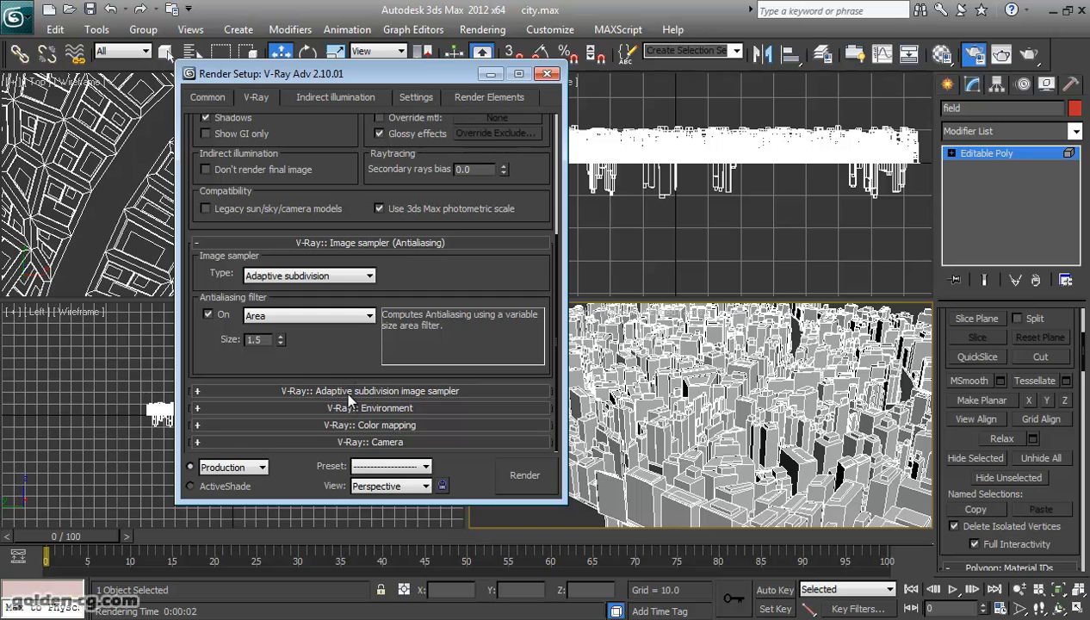
# Check V-Ray's Environment settings, then expand the Color mapping settings and open the gamma value for editing.
pyautogui.click(336, 409)
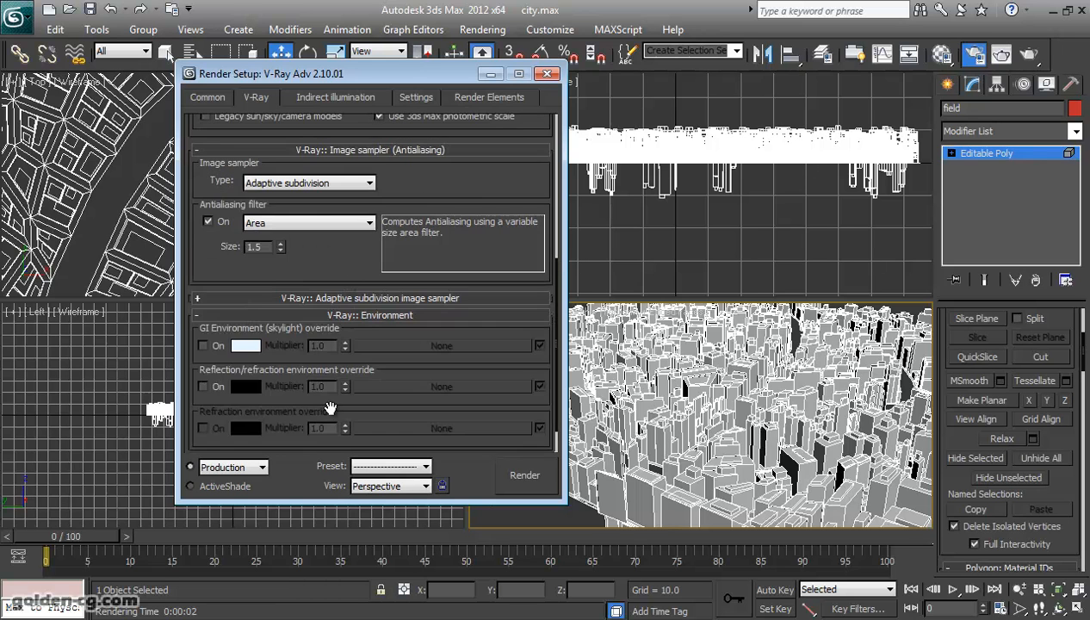
pyautogui.click(325, 317)
pyautogui.click(331, 425)
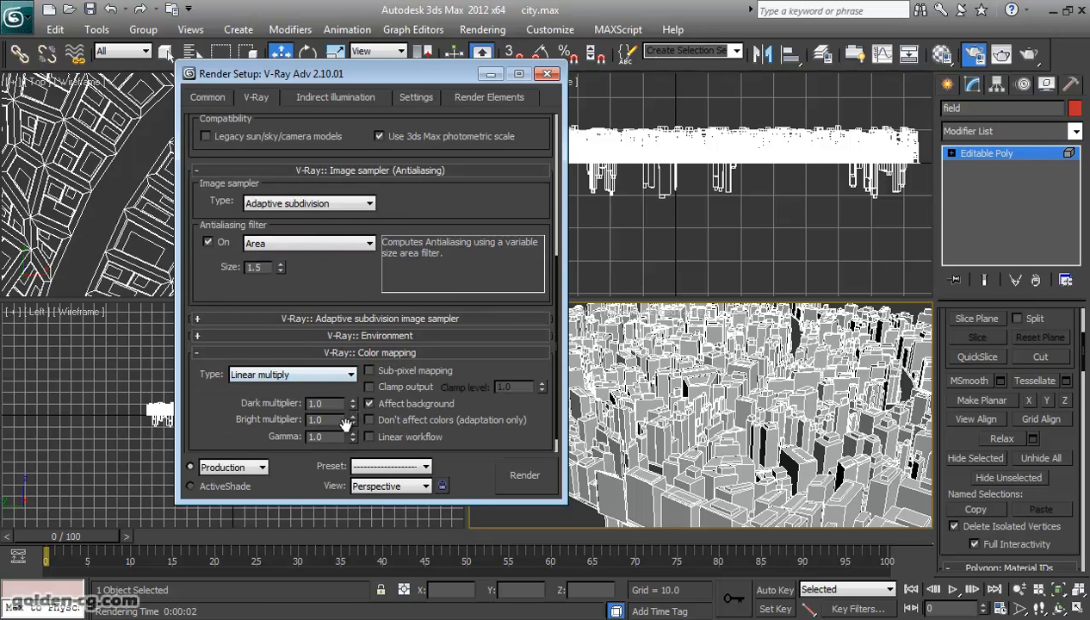
pyautogui.doubleClick(321, 437)
# Enable V-Ray global illumination with Irradiance map for primary bounces and Light cache for secondary bounces.
pyautogui.click(334, 97)
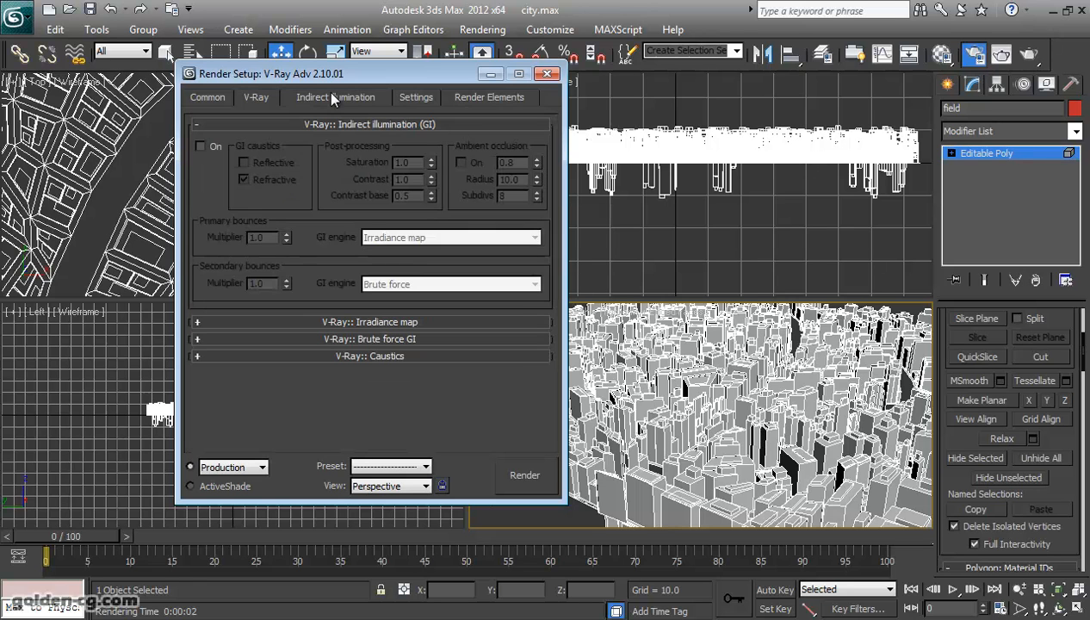
pyautogui.click(209, 147)
pyautogui.click(404, 237)
pyautogui.click(413, 246)
pyautogui.click(413, 284)
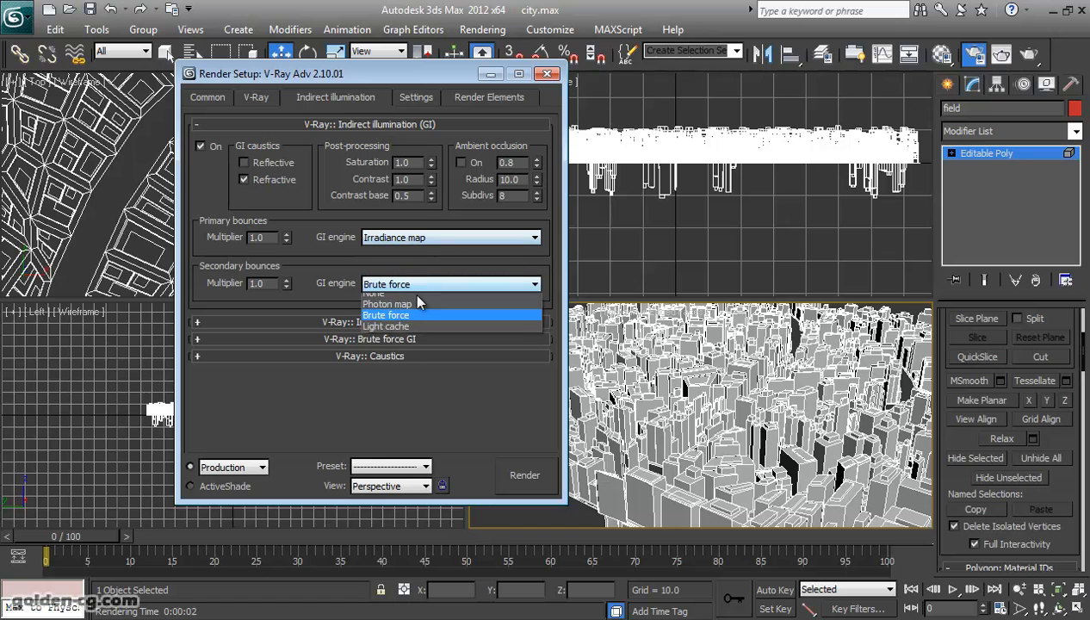
pyautogui.click(401, 329)
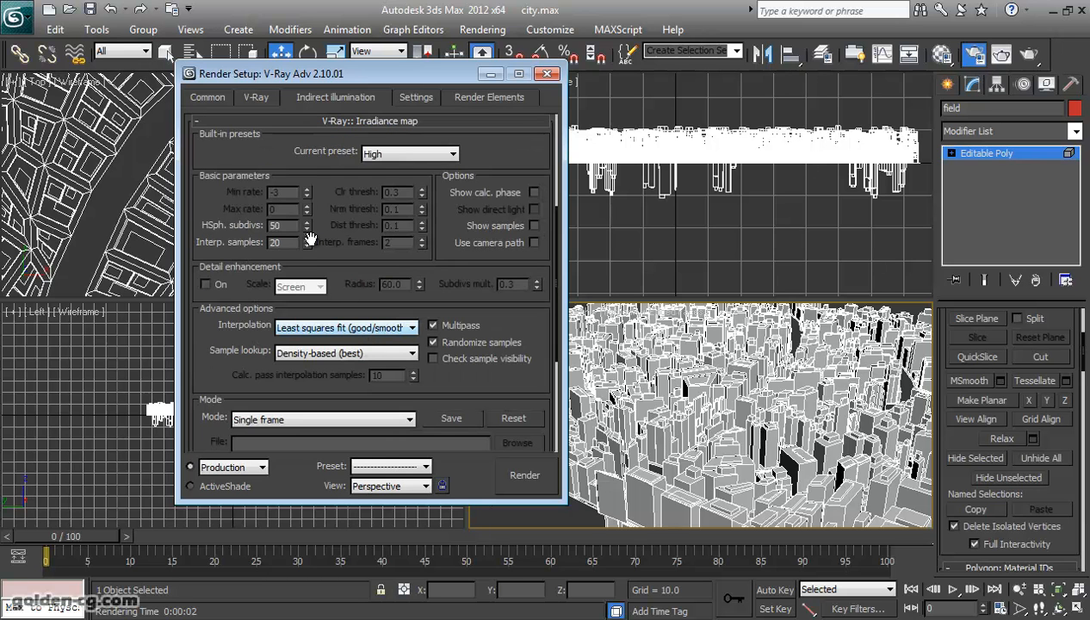
# Set the irradiance map to the Very low preset with HSph. subdivs 30, set the light cache subdivs to 400, and close Render Setup.
pyautogui.click(410, 154)
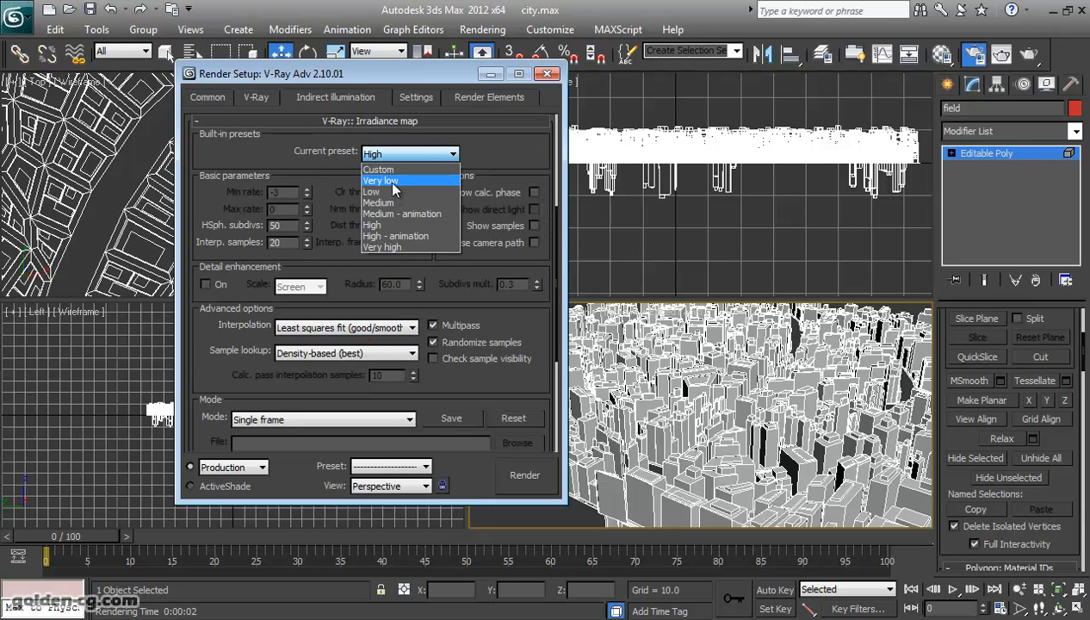
pyautogui.click(389, 178)
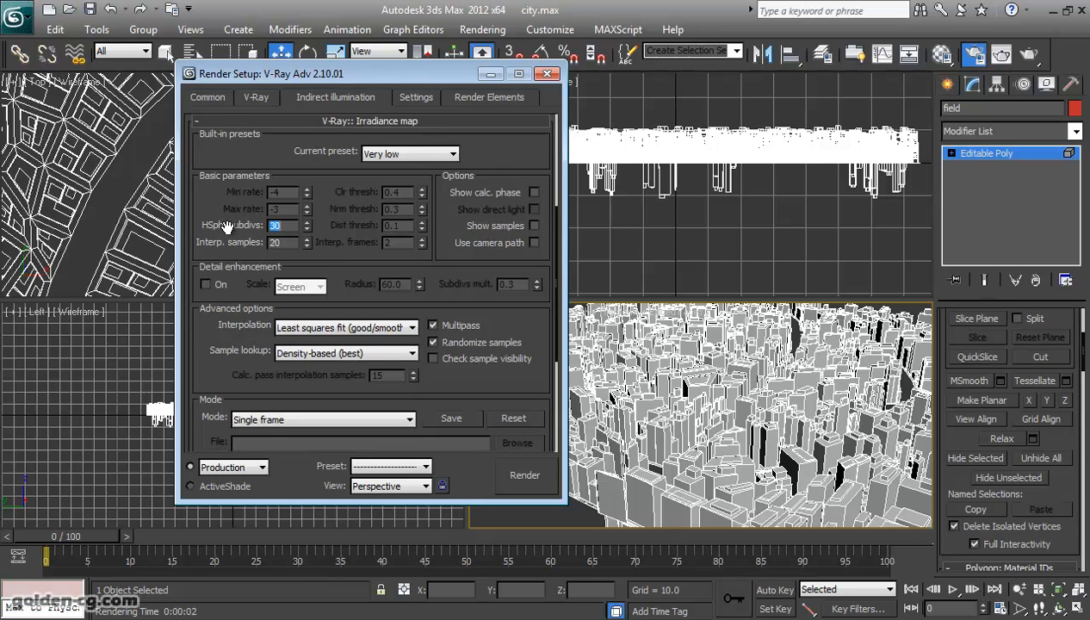
pyautogui.scroll(-5, 288, 395)
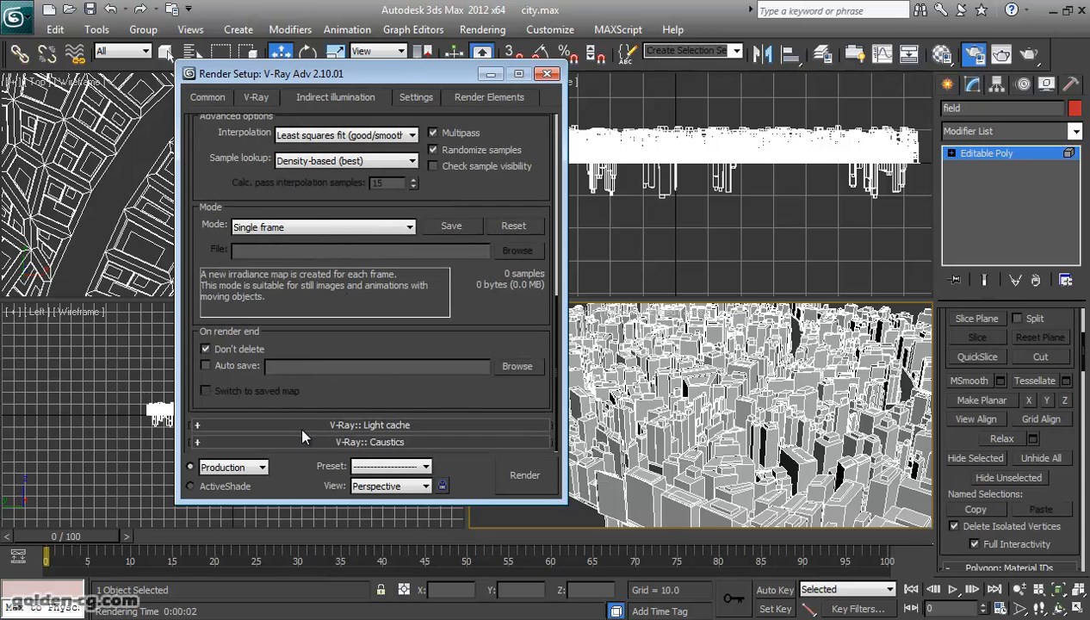
pyautogui.click(302, 426)
pyautogui.moveTo(321, 152); pyautogui.dragTo(249, 154)
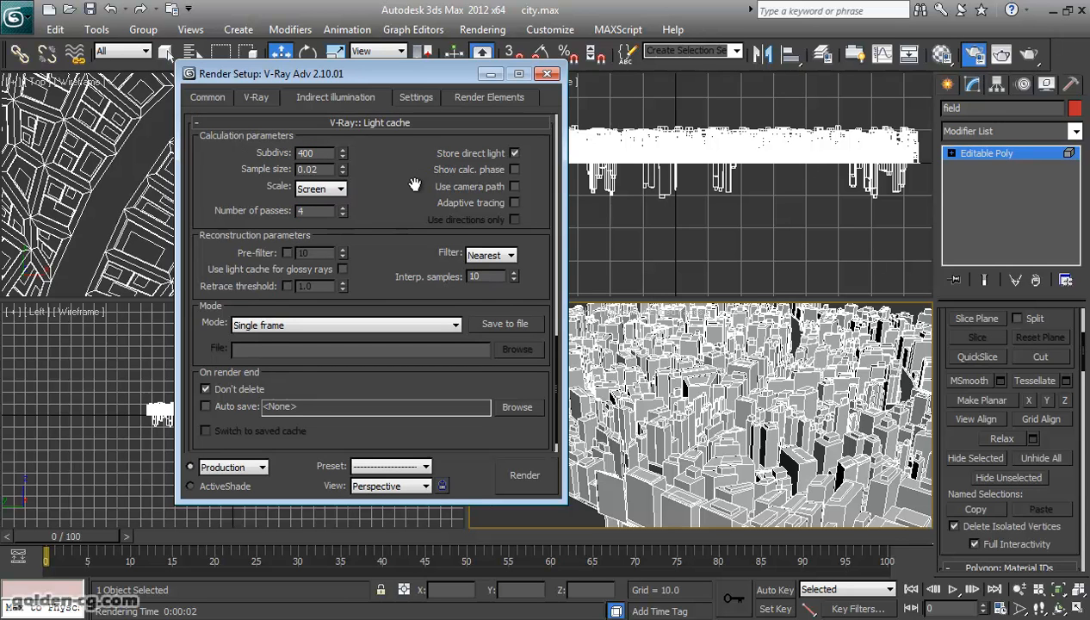
pyautogui.click(256, 98)
pyautogui.click(207, 97)
pyautogui.click(545, 74)
# Create a VRaySun beside the city aimed at its centre and accept the automatic VRaySky environment map.
pyautogui.click(947, 85)
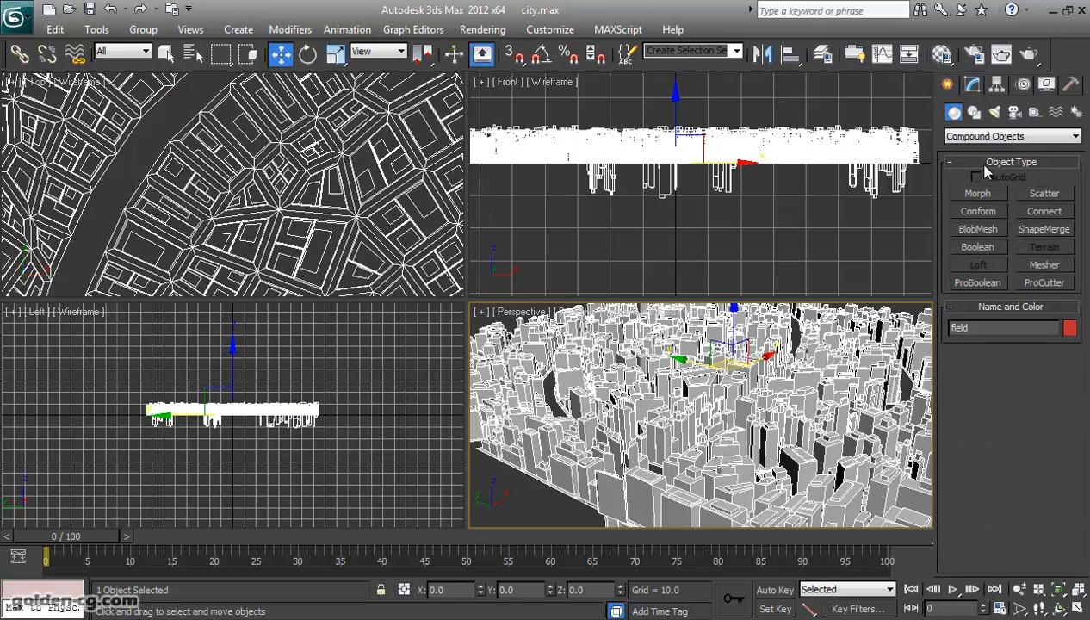
pyautogui.click(994, 113)
pyautogui.click(999, 136)
pyautogui.click(968, 172)
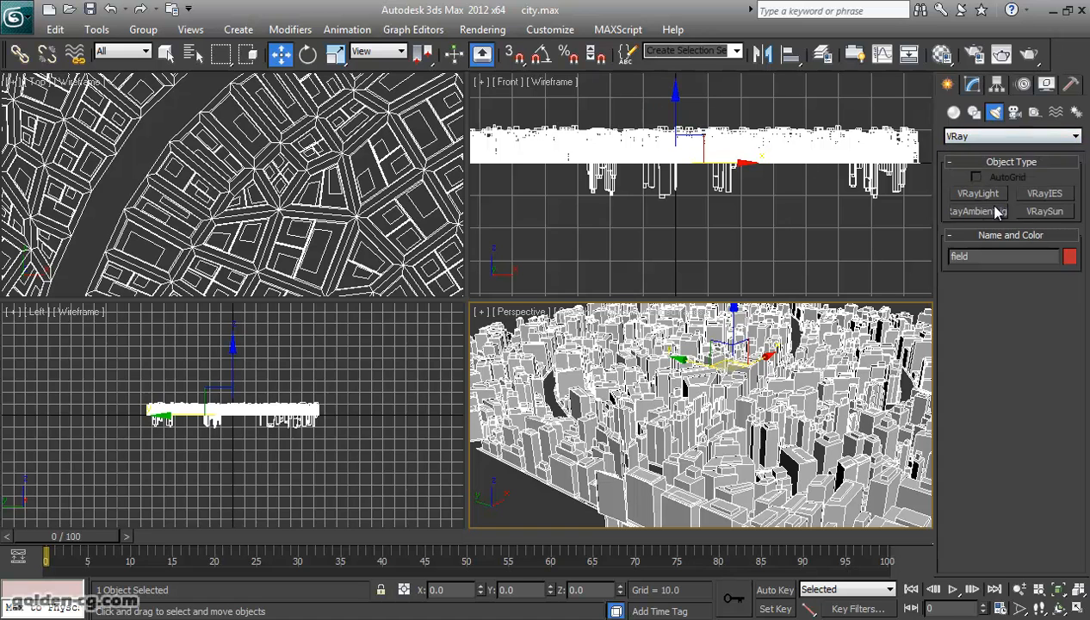
pyautogui.click(1043, 212)
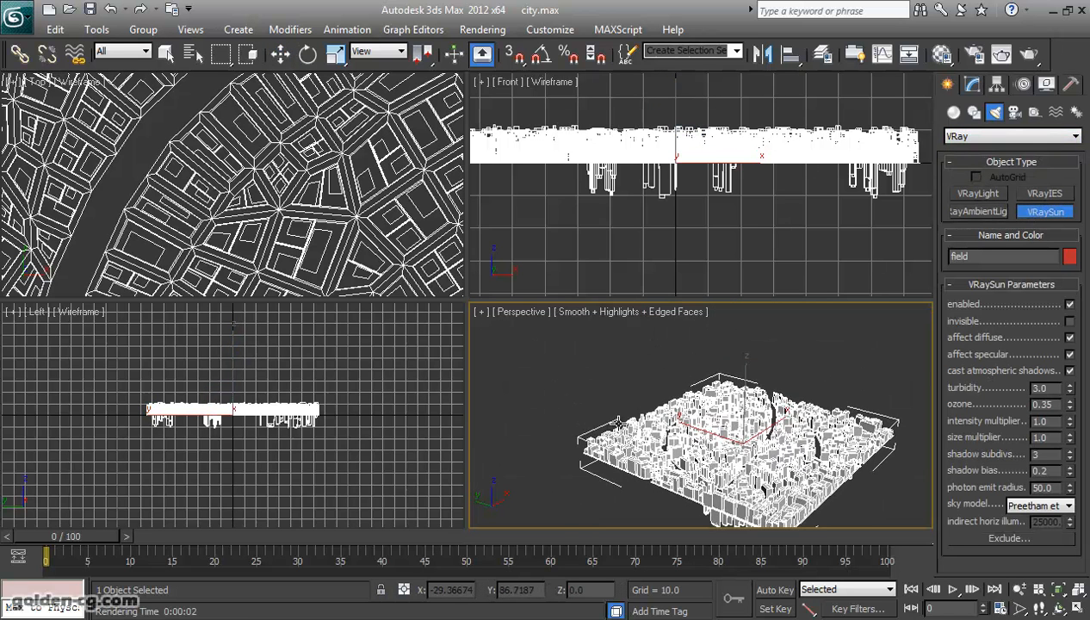
pyautogui.moveTo(547, 370); pyautogui.dragTo(716, 434)
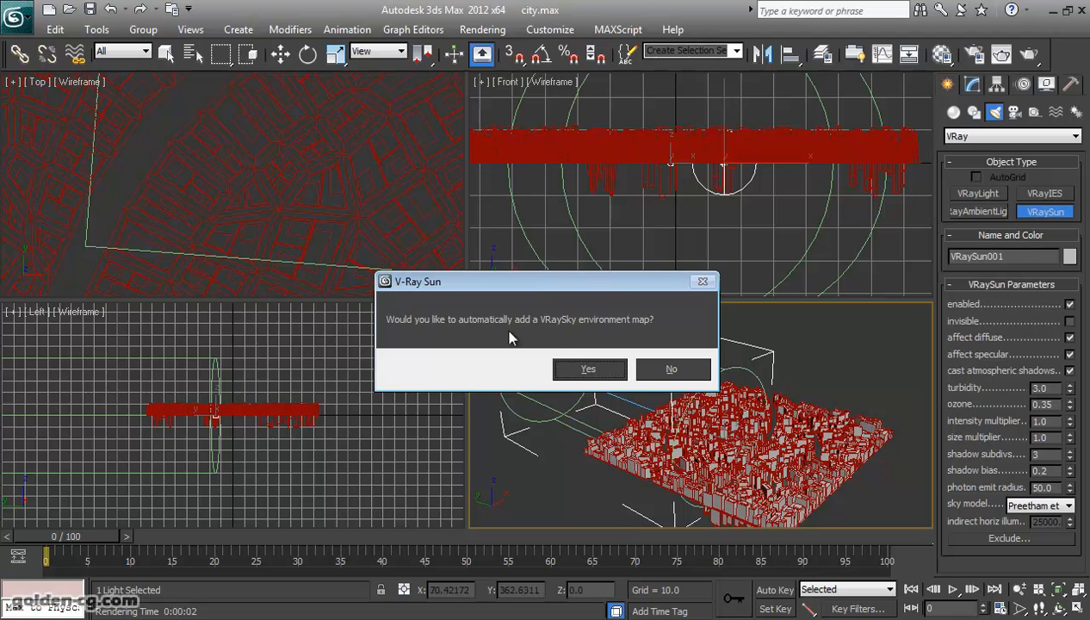
pyautogui.click(588, 368)
# Raise the VRaySun vertically to a Z height of about 72 above the city.
pyautogui.click(280, 55)
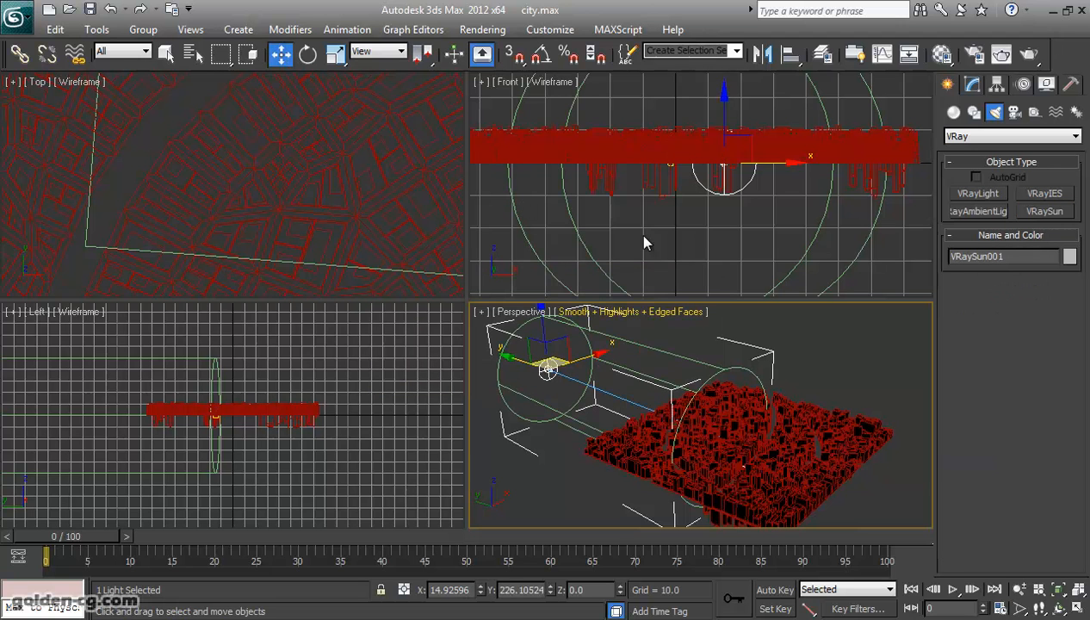
pyautogui.scroll(-4, 636, 232)
pyautogui.moveTo(542, 343); pyautogui.dragTo(565, 252)
pyautogui.scroll(5, 663, 367)
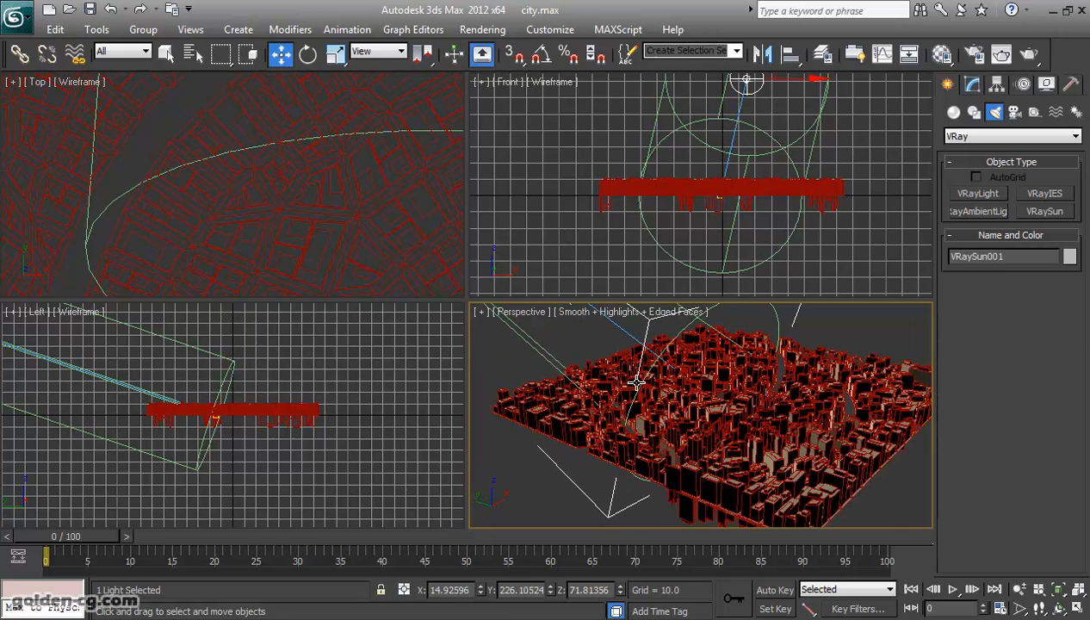
# Set the VRaySun's intensity multiplier to 0.02, test-render the perspective view of the city, and close the frame buffer.
pyautogui.click(971, 85)
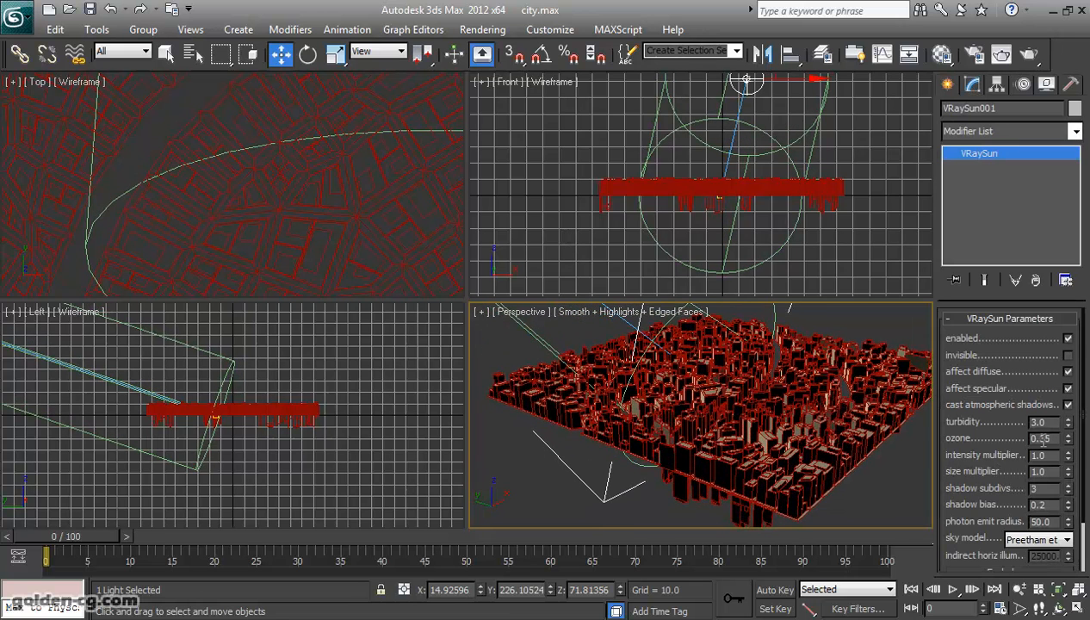
pyautogui.scroll(6, 808, 440)
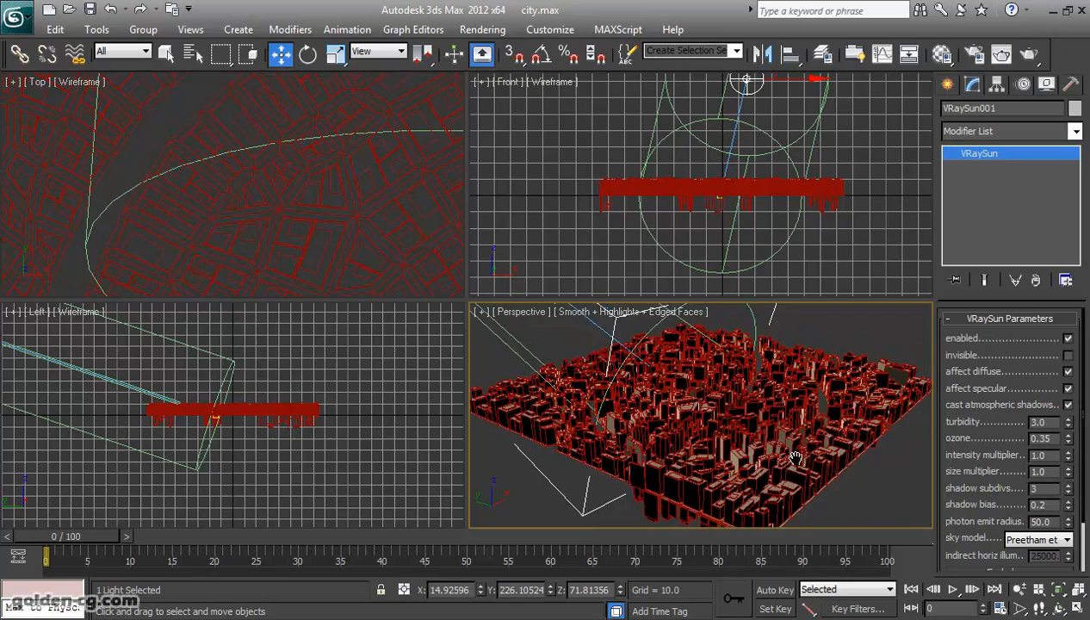
pyautogui.moveTo(778, 447); pyautogui.dragTo(762, 424, button='middle')
pyautogui.scroll(-5, 760, 423)
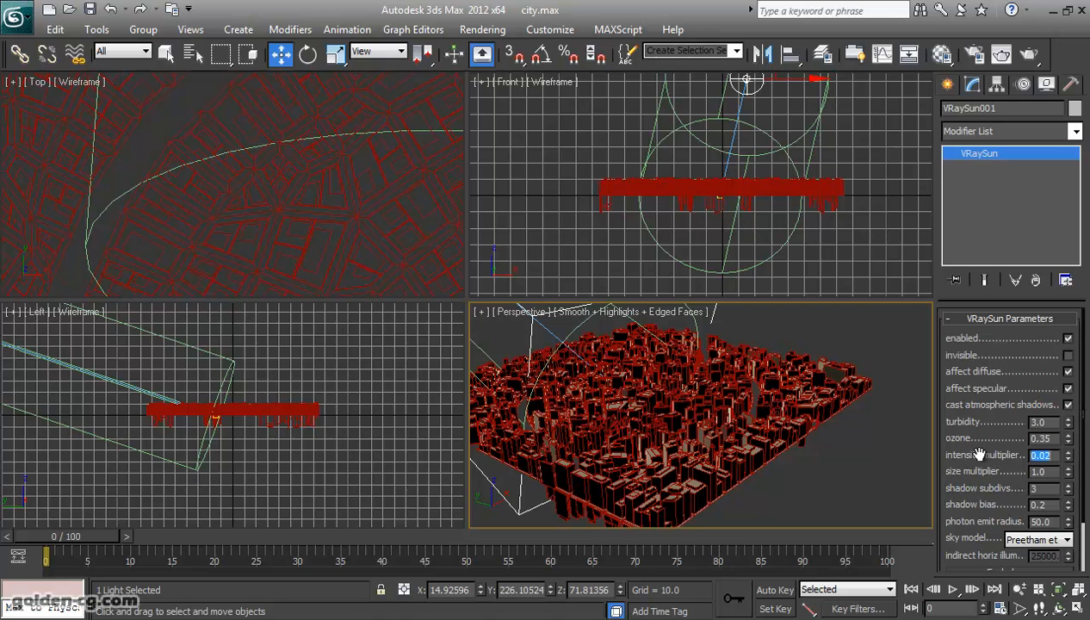
pyautogui.moveTo(792, 347); pyautogui.dragTo(797, 354, button='middle')
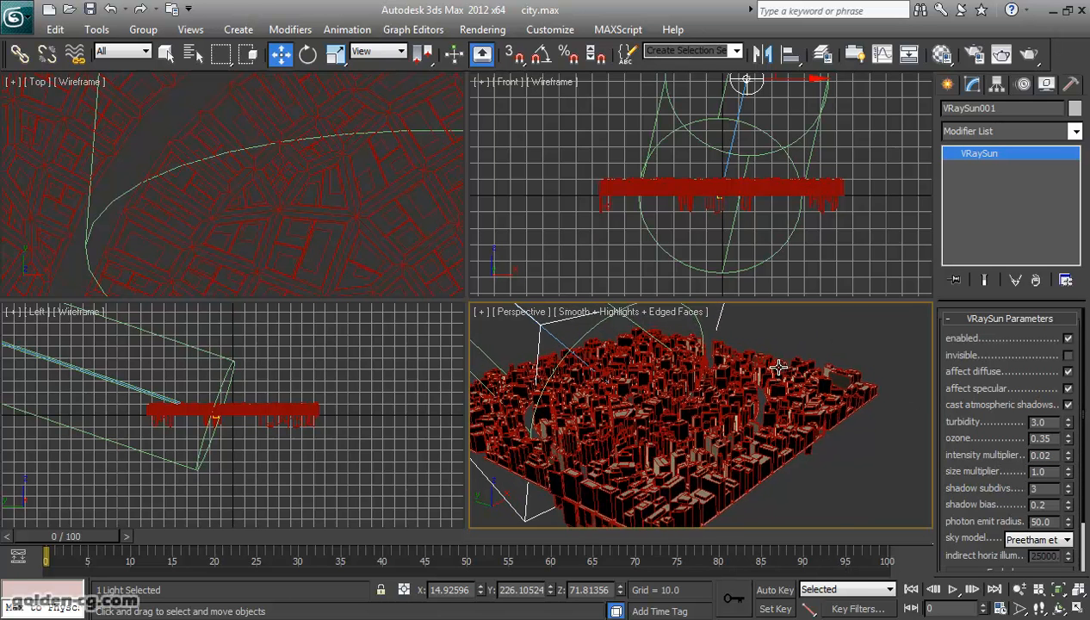
pyautogui.click(1028, 54)
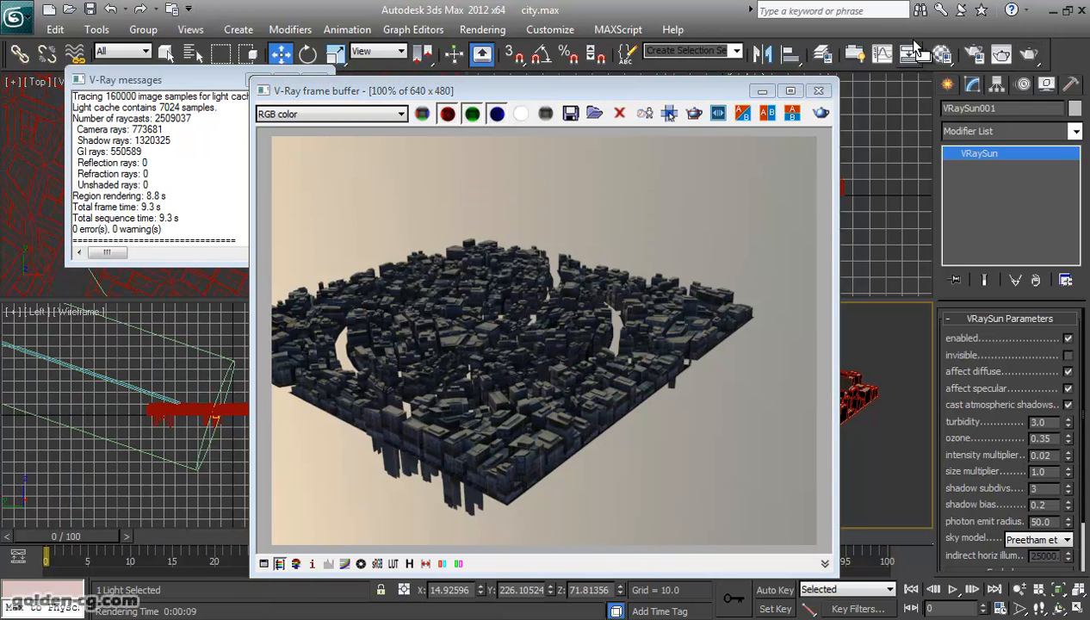
pyautogui.click(819, 91)
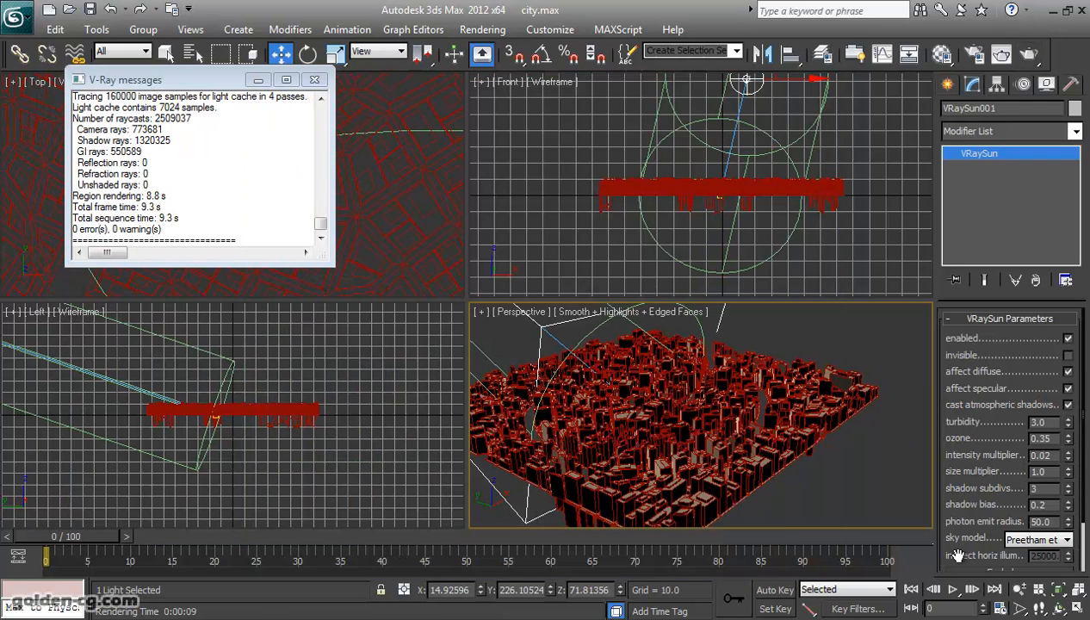
# Set the VRaySun's intensity multiplier to 0.05, render the city from its opposite side, and close the frame buffer.
pyautogui.hotkey('ctrl', 'r')
pyautogui.moveTo(723, 426); pyautogui.dragTo(778, 452)
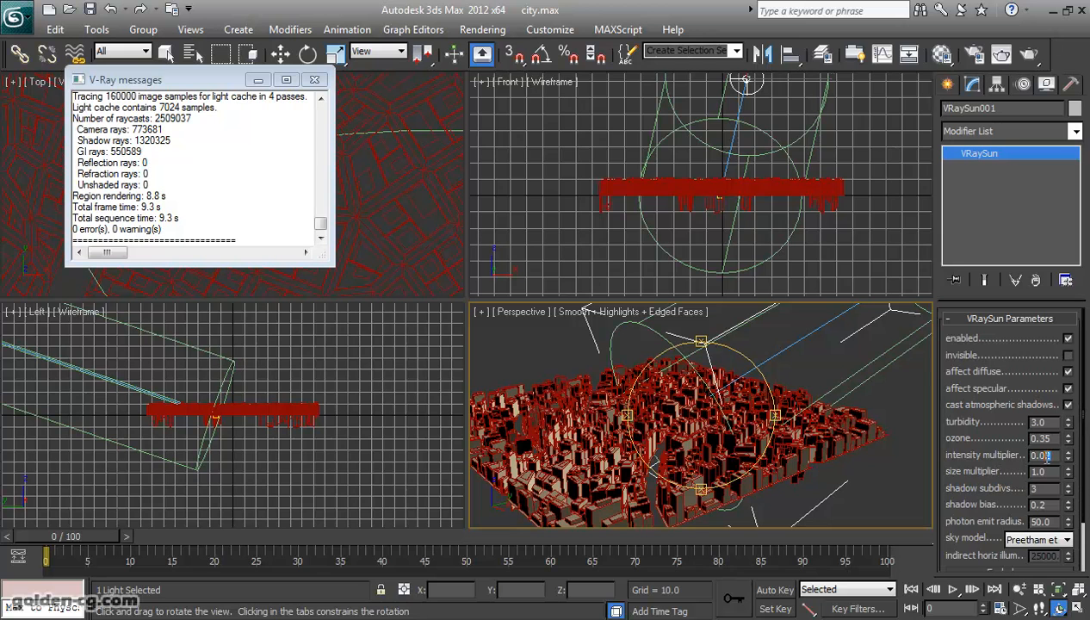
pyautogui.click(1029, 54)
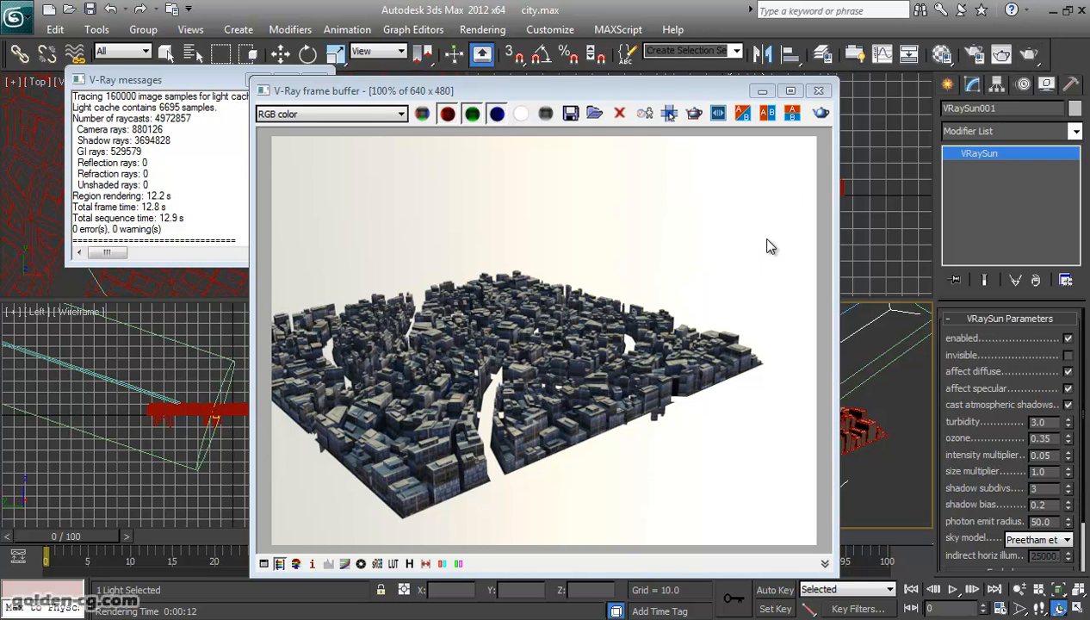
pyautogui.click(820, 93)
# Frame the perspective view closer on the buildings, render it, and close the frame buffer and V-Ray messages.
pyautogui.moveTo(719, 471); pyautogui.dragTo(751, 460)
pyautogui.scroll(3, 740, 430)
pyautogui.moveTo(732, 405); pyautogui.dragTo(779, 423, button='middle')
pyautogui.click(1030, 54)
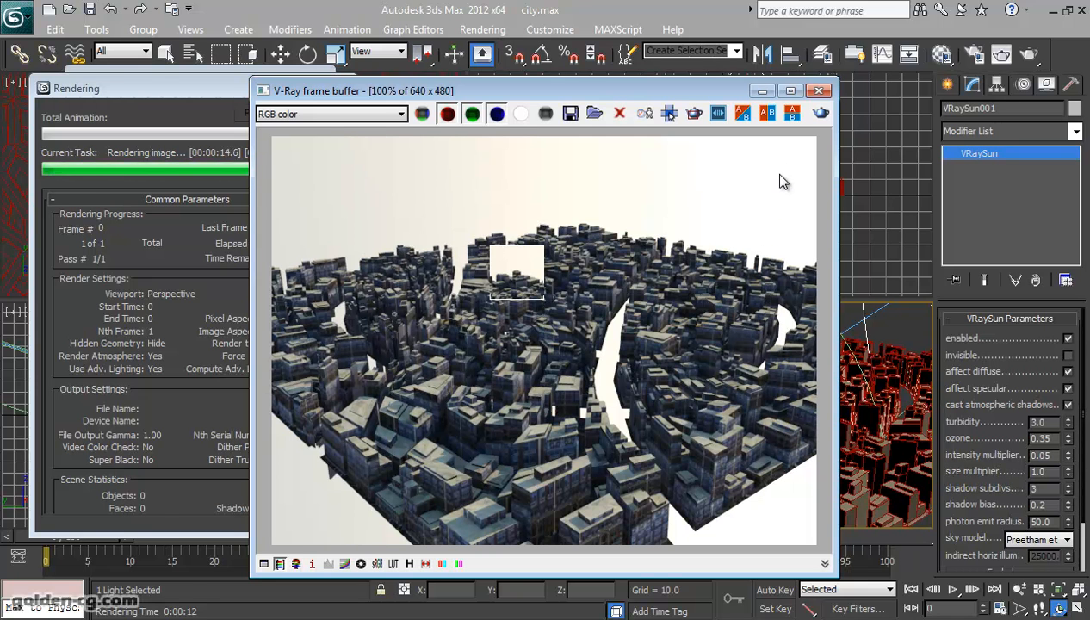
pyautogui.click(818, 90)
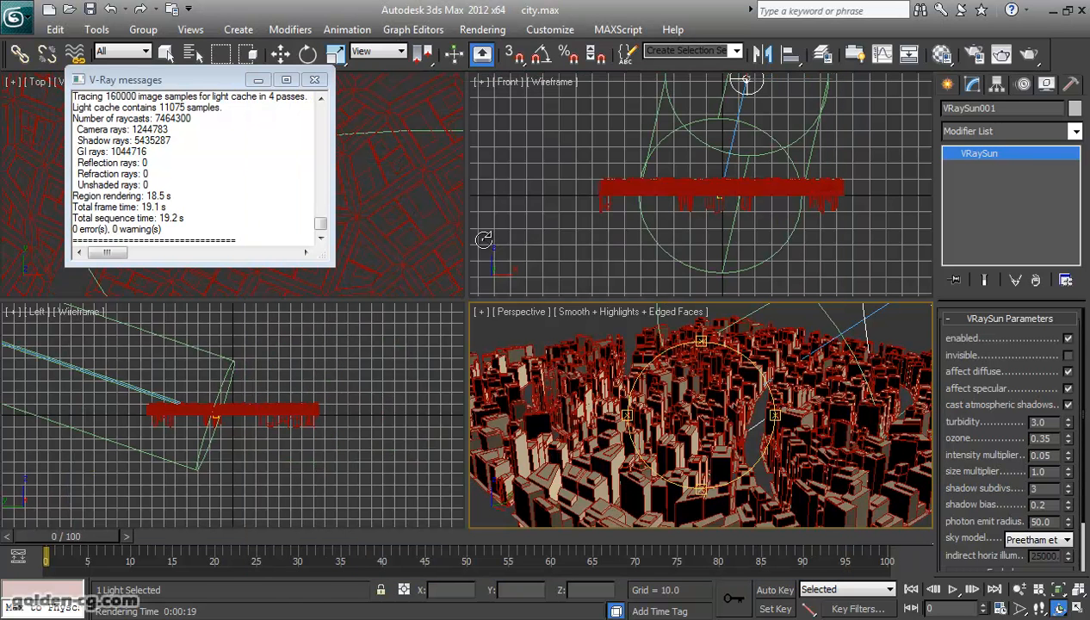
pyautogui.click(308, 80)
# Select the field city mesh in the Front view with the Move tool active.
pyautogui.press('w')
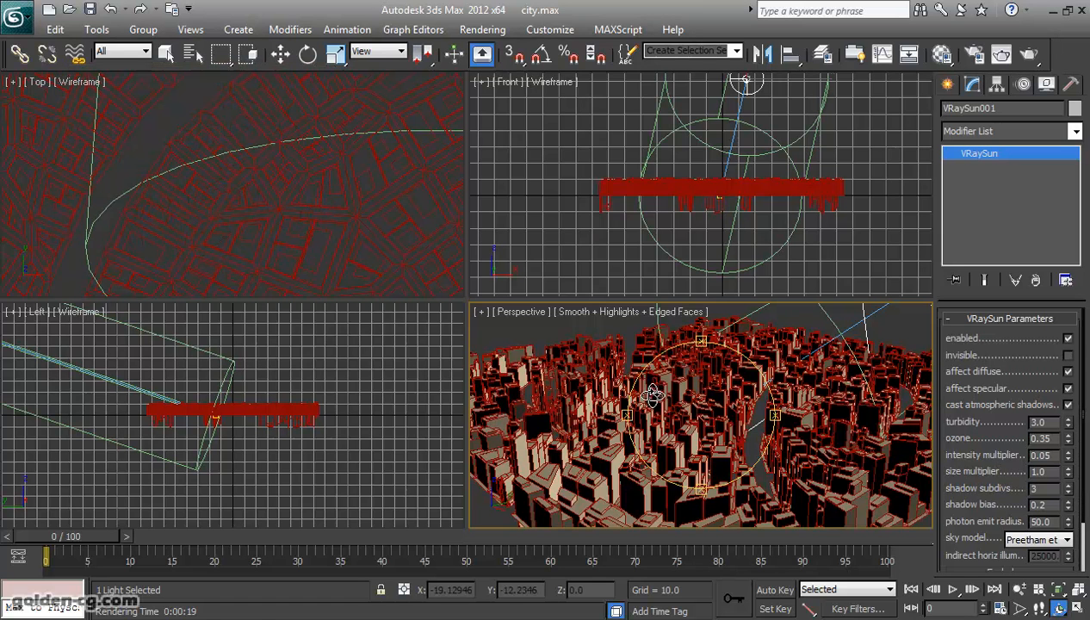
pyautogui.rightClick(669, 188)
pyautogui.click(669, 188)
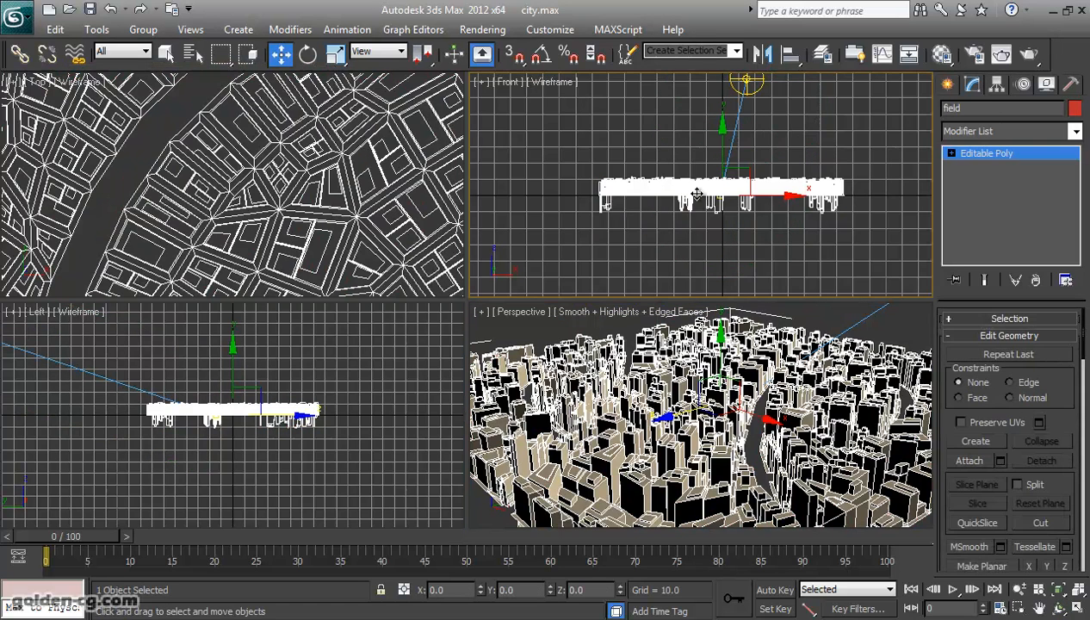
pyautogui.click(1013, 128)
pyautogui.press('m')
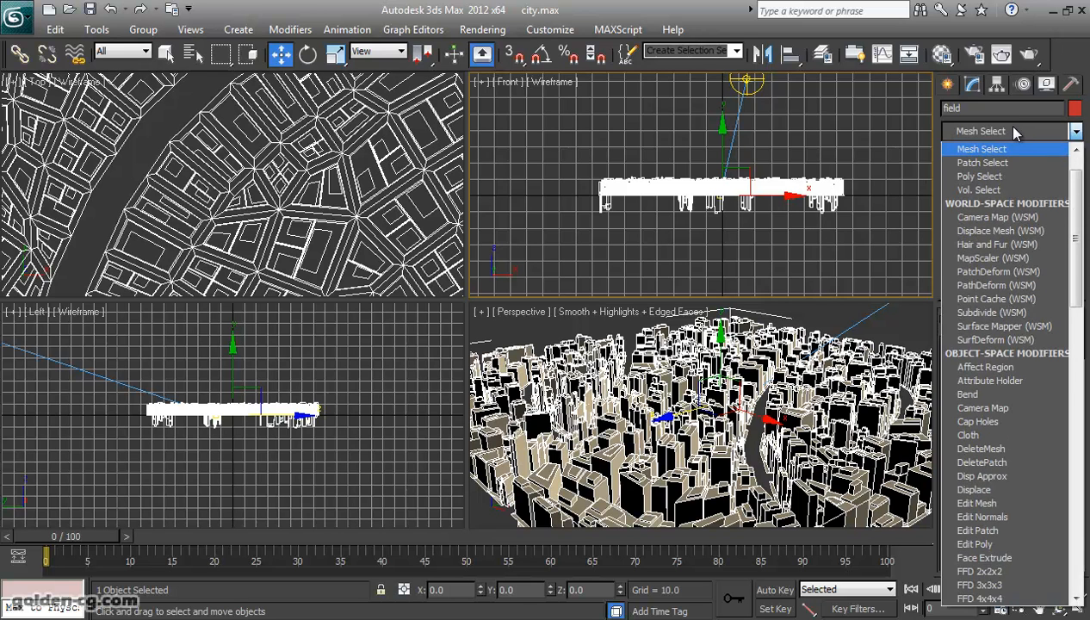
pyautogui.press('m')
pyautogui.press('m')
pyautogui.click(863, 143)
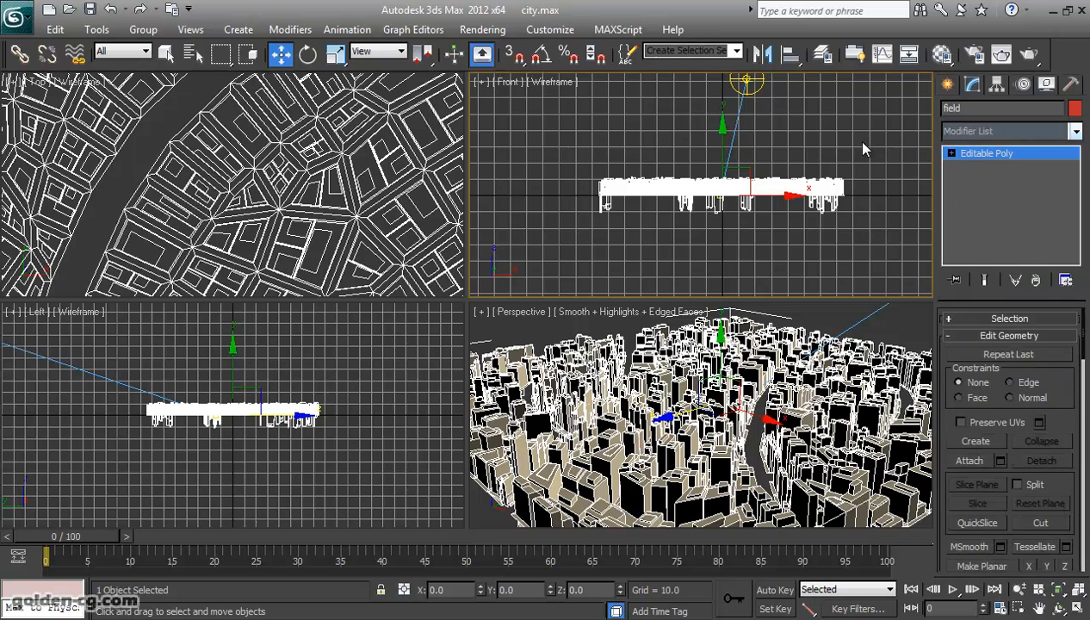
# Enter the Element sub-object level of the city's Editable Poly and bring up its Polygon: Material IDs settings.
pyautogui.click(810, 385)
pyautogui.click(951, 153)
pyautogui.click(987, 211)
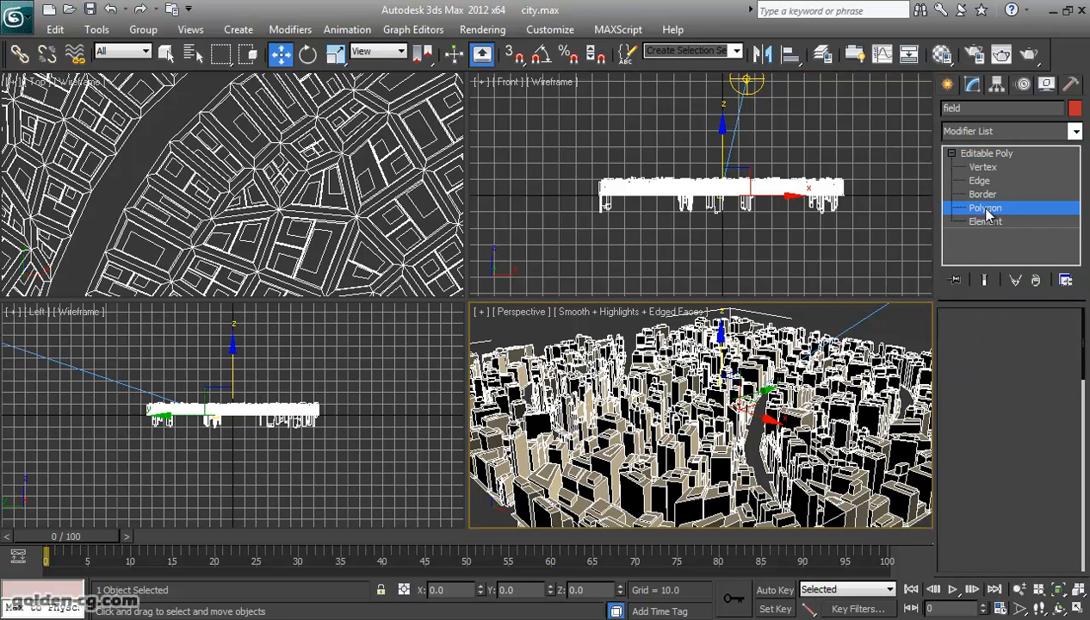
pyautogui.click(988, 223)
pyautogui.moveTo(741, 489); pyautogui.dragTo(737, 422, button='middle')
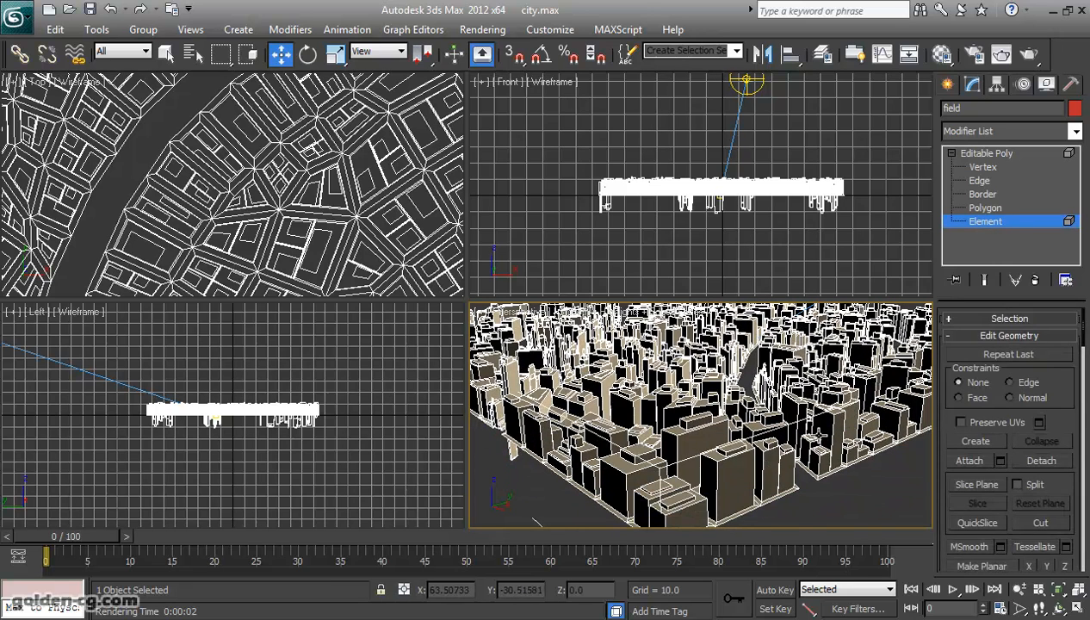
pyautogui.scroll(-5, 1074, 426)
pyautogui.scroll(-5, 1073, 427)
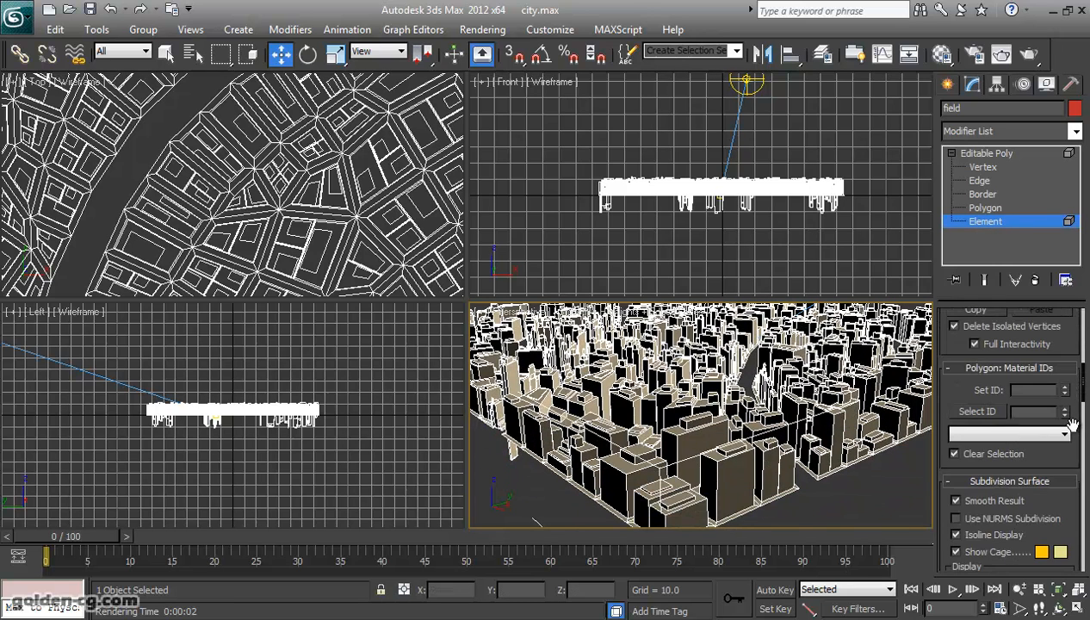
# Select all of the city mesh's elements that have material ID 11.
pyautogui.scroll(-10, 1073, 426)
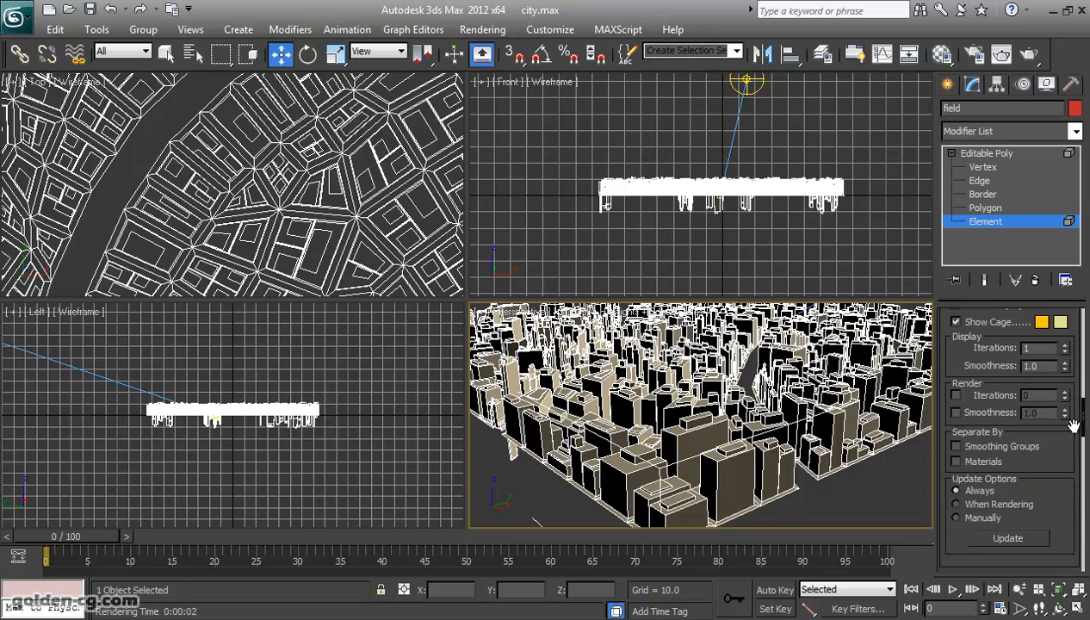
pyautogui.scroll(-5, 1073, 433)
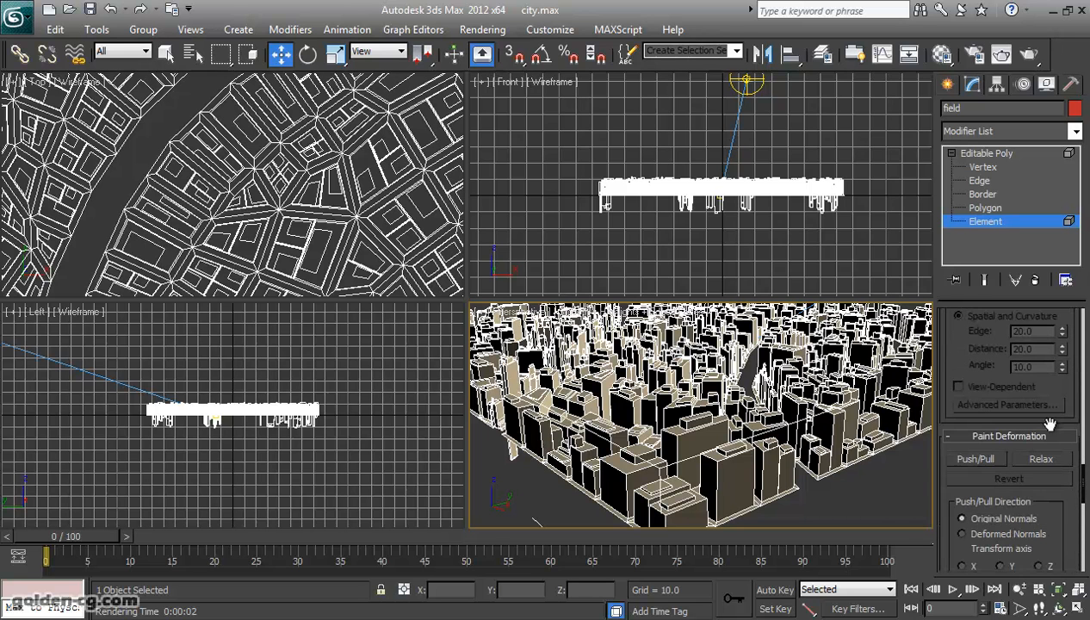
pyautogui.click(1035, 436)
pyautogui.scroll(-3, 1009, 442)
pyautogui.scroll(7, 1007, 445)
pyautogui.scroll(8, 1007, 445)
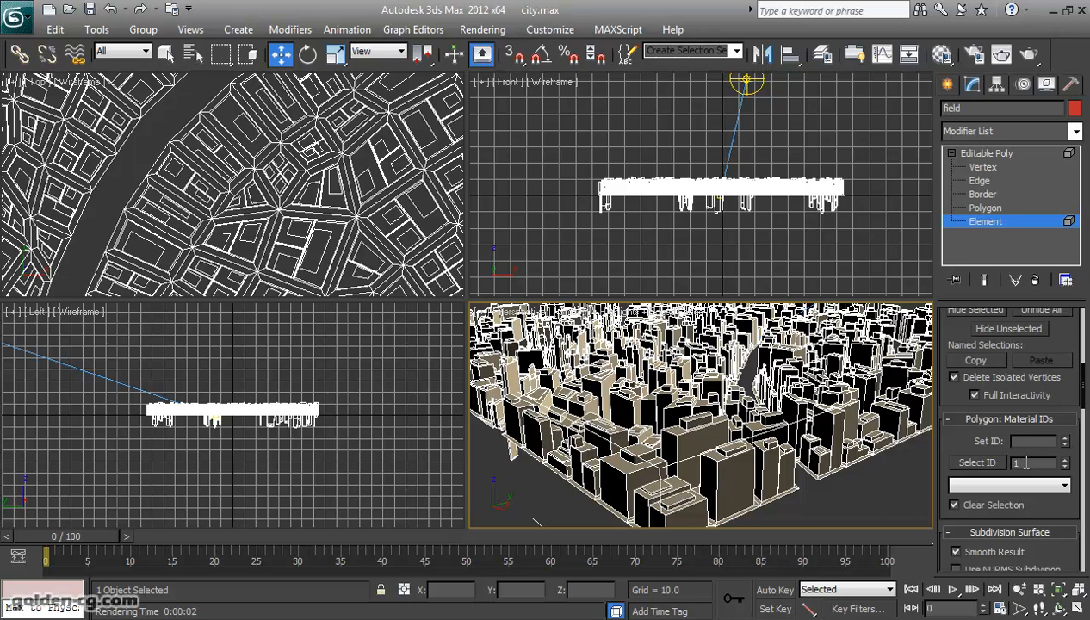
pyautogui.click(978, 462)
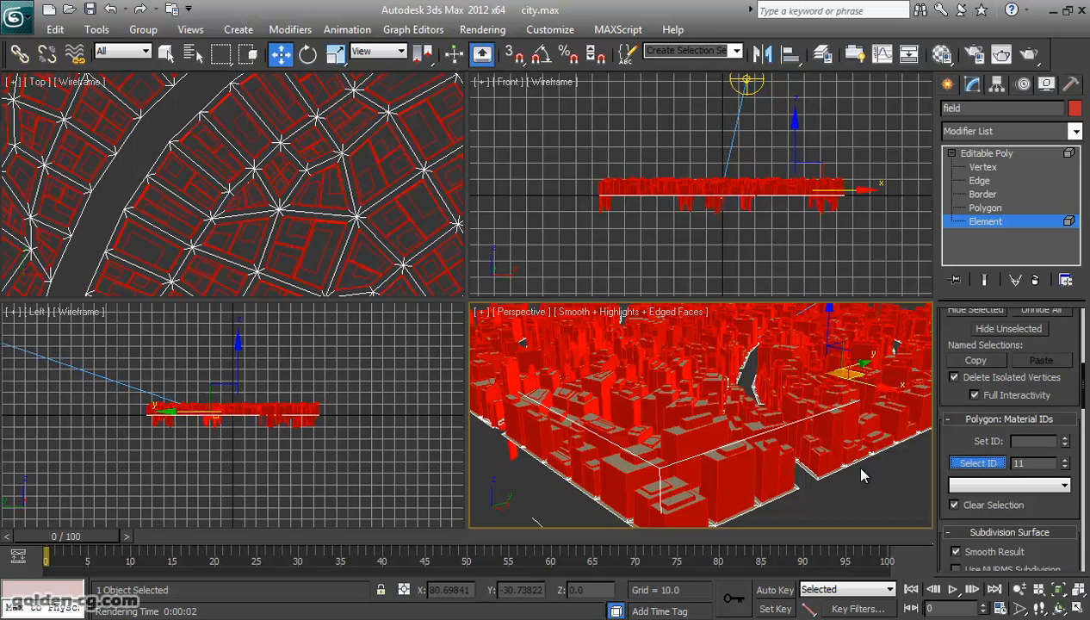
# Apply a MaterialByElement modifier to the selected buildings and choose Random Distribution for the material IDs.
pyautogui.click(1007, 134)
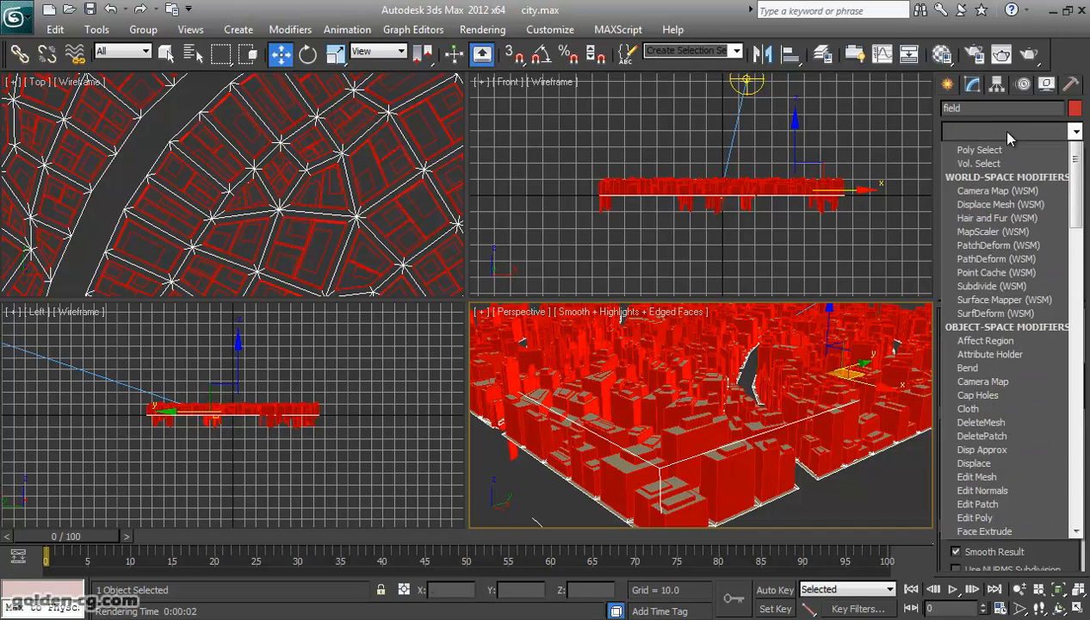
pyautogui.press('m')
pyautogui.press('m')
pyautogui.press('m')
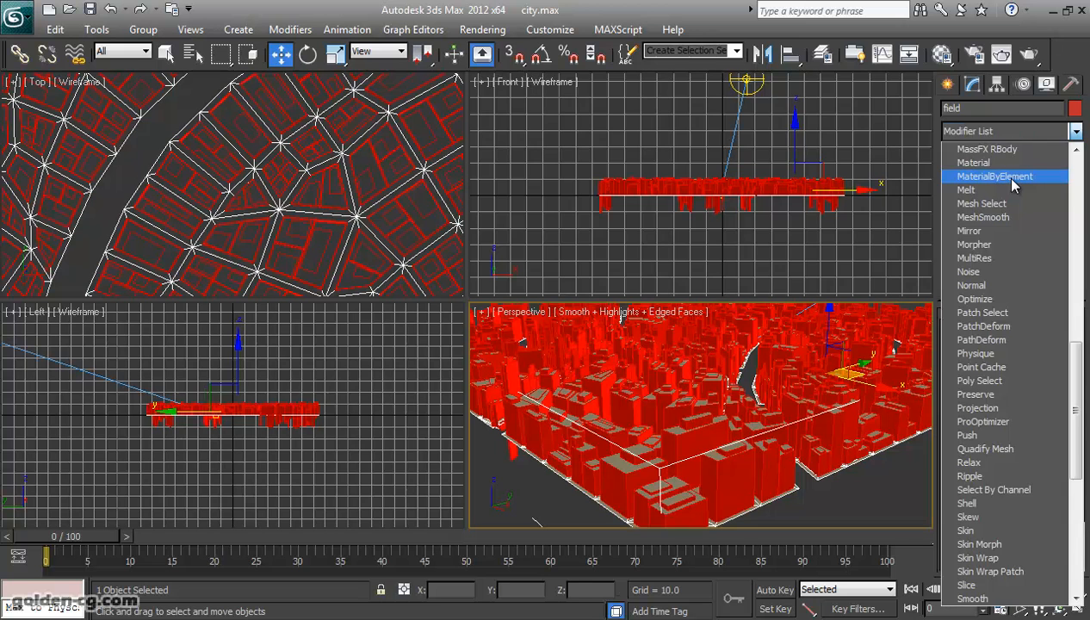
pyautogui.click(1013, 178)
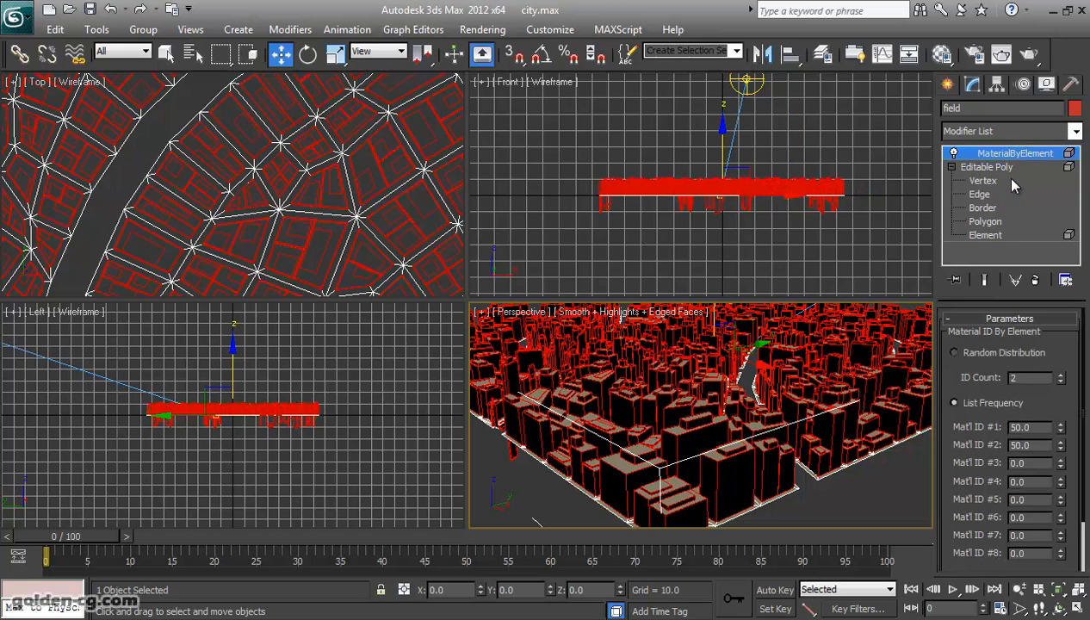
pyautogui.click(994, 358)
# Add an Edit Poly modifier above MaterialByElement on the city object.
pyautogui.click(1010, 132)
pyautogui.press('e')
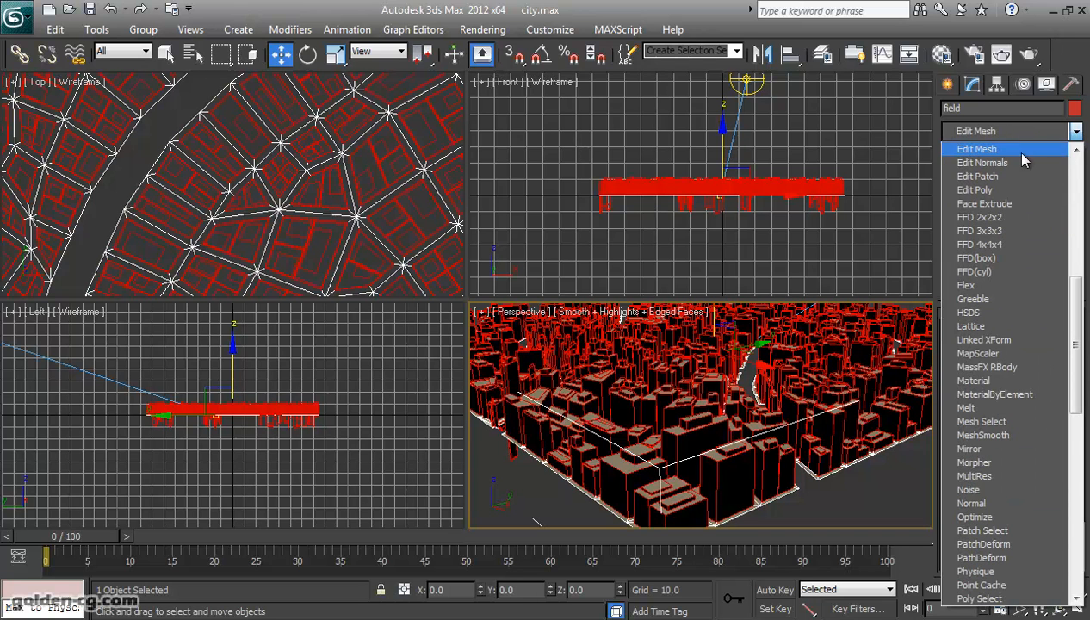
pyautogui.click(1007, 189)
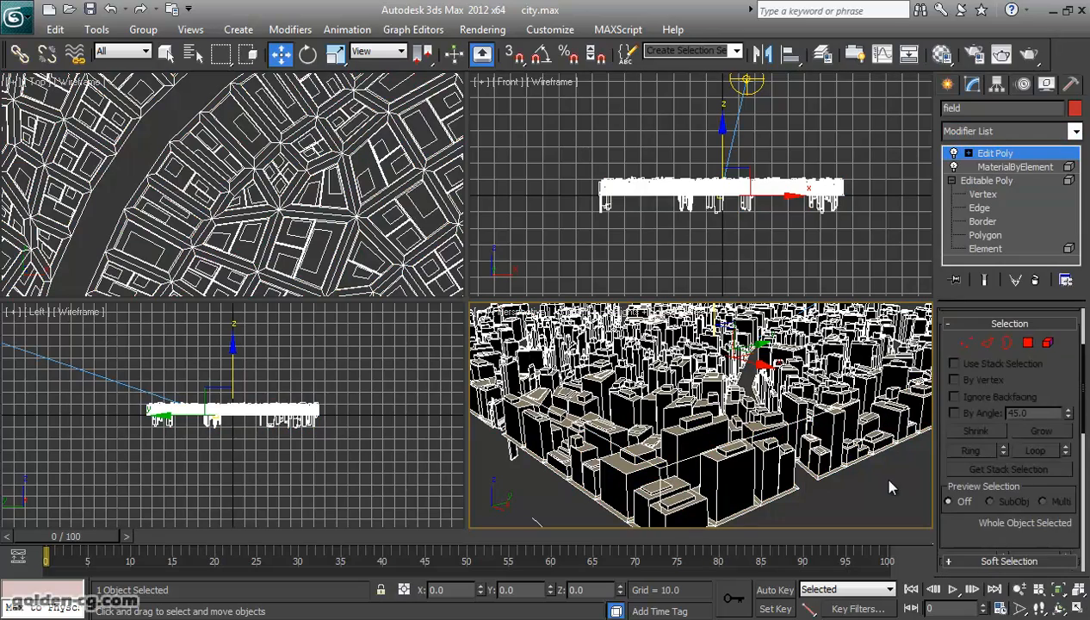
pyautogui.click(889, 488)
pyautogui.click(869, 414)
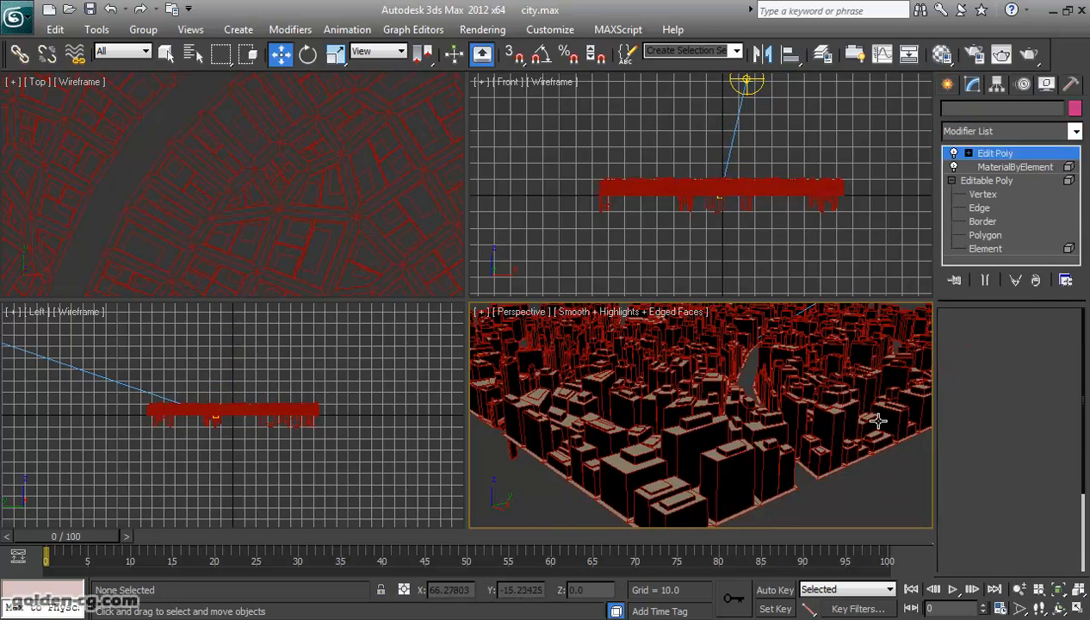
# Turn off edged faces in the perspective view and illuminate it with default lights.
pyautogui.keyDown('alt'); pyautogui.moveTo(535, 520); pyautogui.dragTo(477, 466, button='middle'); pyautogui.keyUp('alt')
pyautogui.keyDown('alt'); pyautogui.moveTo(882, 471); pyautogui.dragTo(887, 471, button='middle'); pyautogui.keyUp('alt')
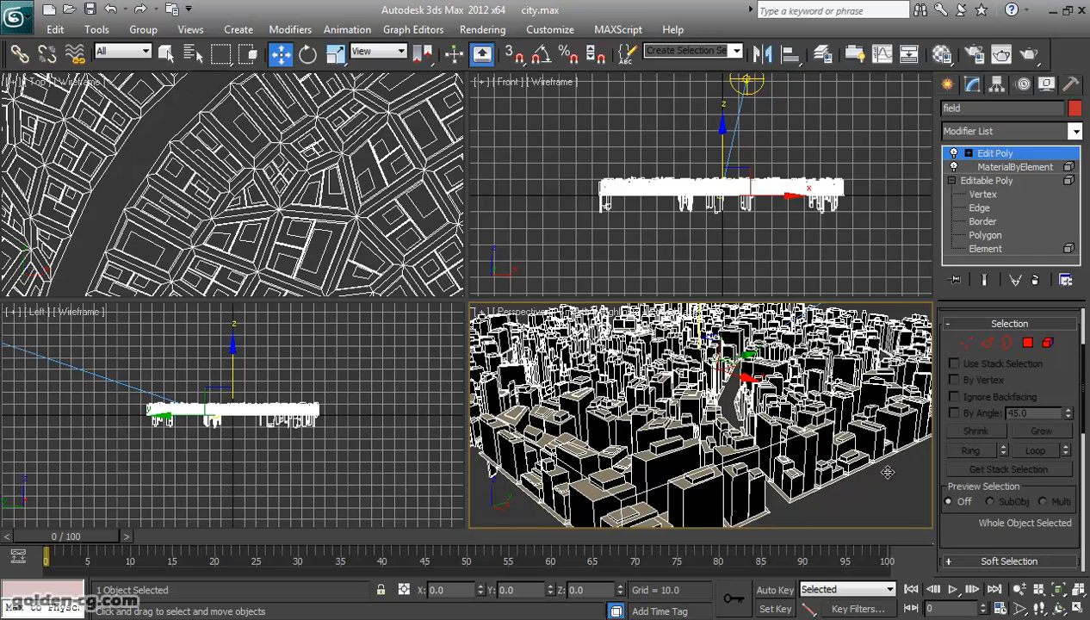
pyautogui.click(1058, 608)
pyautogui.moveTo(629, 419); pyautogui.dragTo(848, 429)
pyautogui.moveTo(667, 420); pyautogui.dragTo(766, 416)
pyautogui.scroll(-8, 702, 417)
pyautogui.scroll(10, 702, 417)
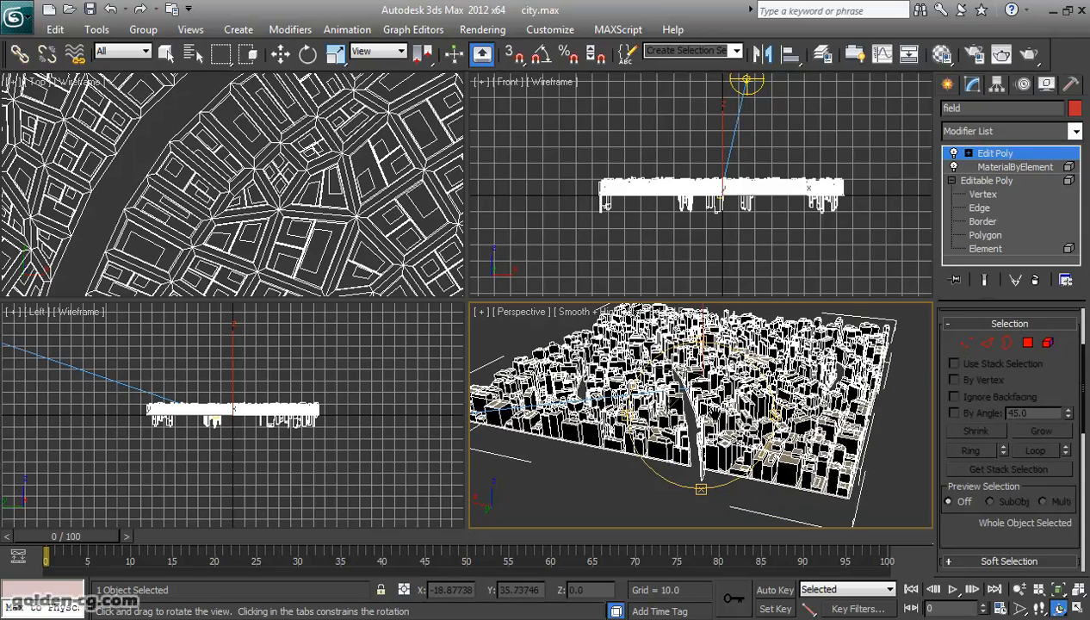
pyautogui.scroll(5, 702, 416)
pyautogui.moveTo(700, 401); pyautogui.dragTo(613, 347)
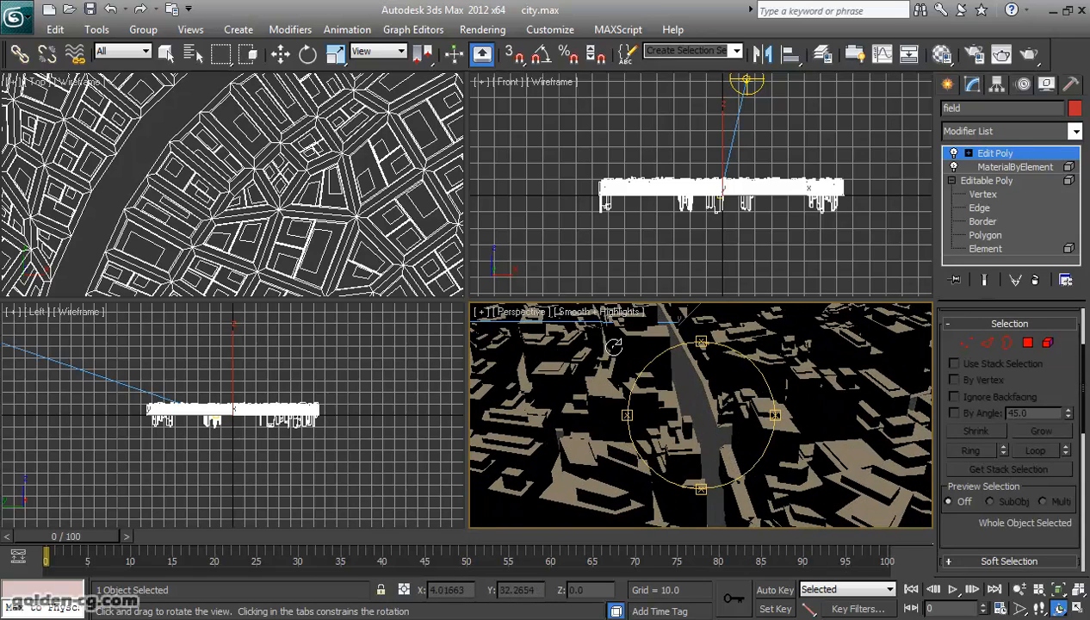
pyautogui.click(598, 311)
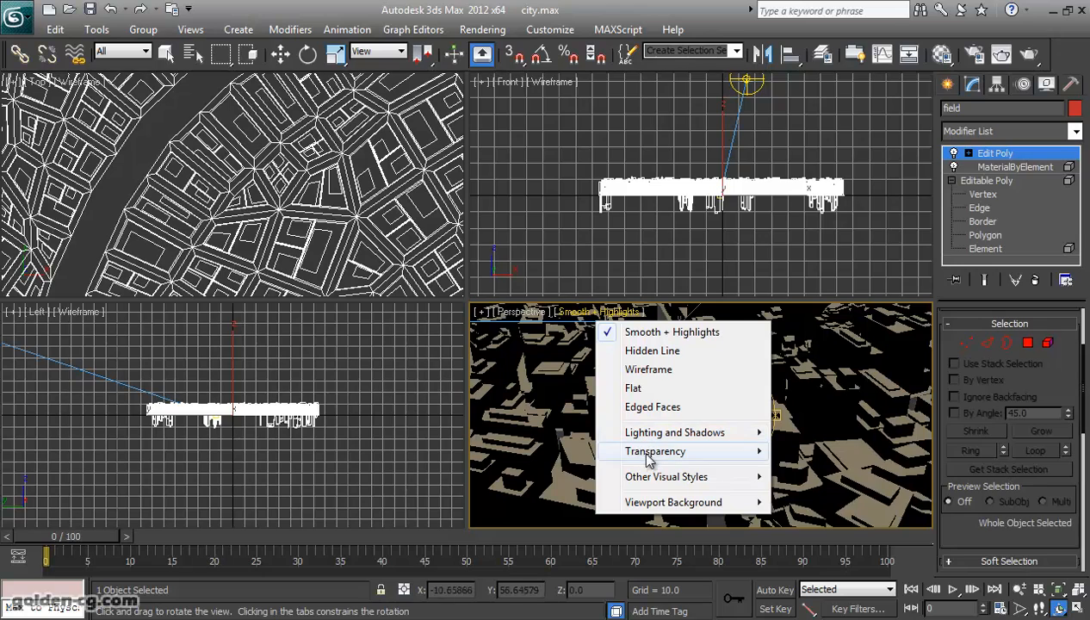
pyautogui.moveTo(655, 459)
pyautogui.moveTo(667, 435)
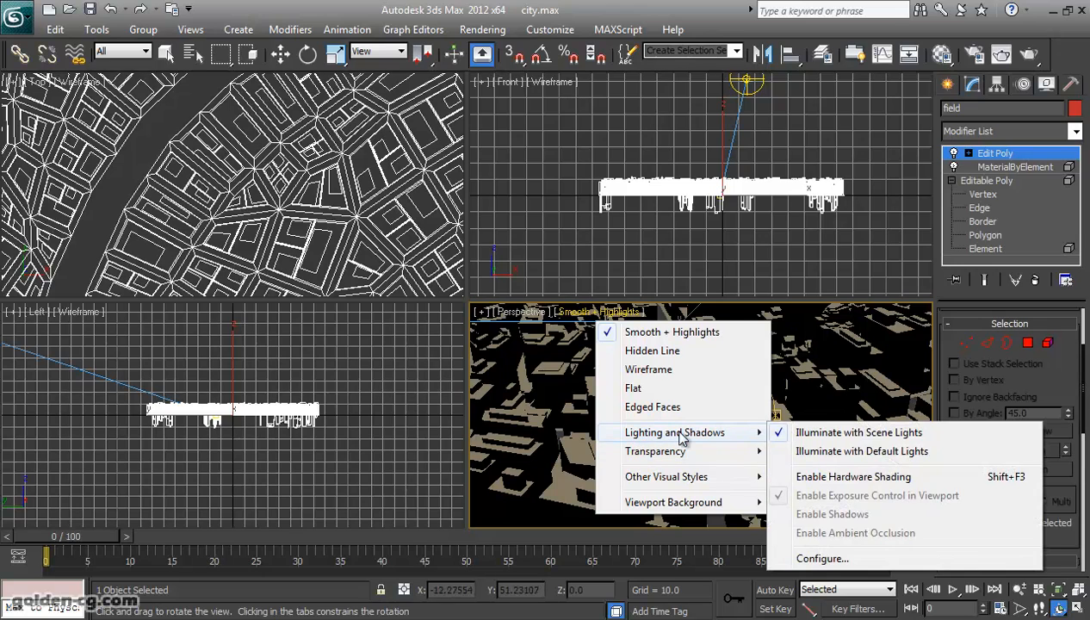
pyautogui.click(831, 452)
# Examine the city's buildings and street from several angles under the default lighting.
pyautogui.scroll(-5, 720, 407)
pyautogui.moveTo(714, 399)
pyautogui.mouseDown()
pyautogui.moveTo(690, 414)
pyautogui.moveTo(711, 421)
pyautogui.moveTo(720, 412)
pyautogui.moveTo(707, 403)
pyautogui.mouseUp()
pyautogui.scroll(4, 710, 422)
pyautogui.hotkey('alt', 'w')
pyautogui.moveTo(301, 178); pyautogui.dragTo(303, 86)
pyautogui.hotkey('alt', 'w')
pyautogui.scroll(6, 655, 398)
pyautogui.moveTo(674, 396); pyautogui.dragTo(737, 401)
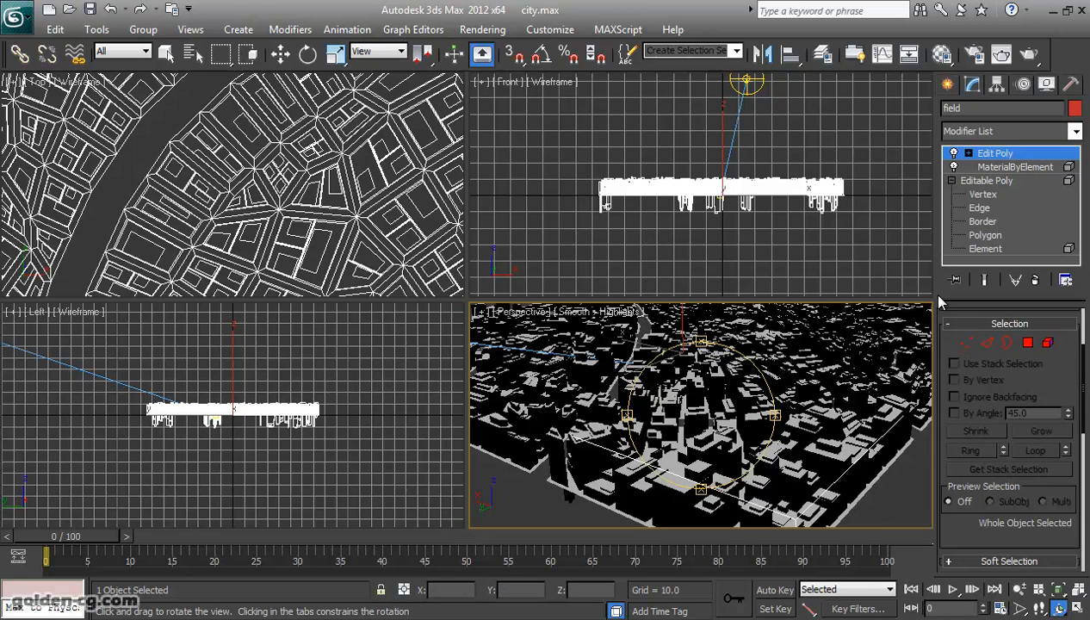
# At the Edit Poly modifier's Element level, select the buildings with material ID 1.
pyautogui.click(1048, 343)
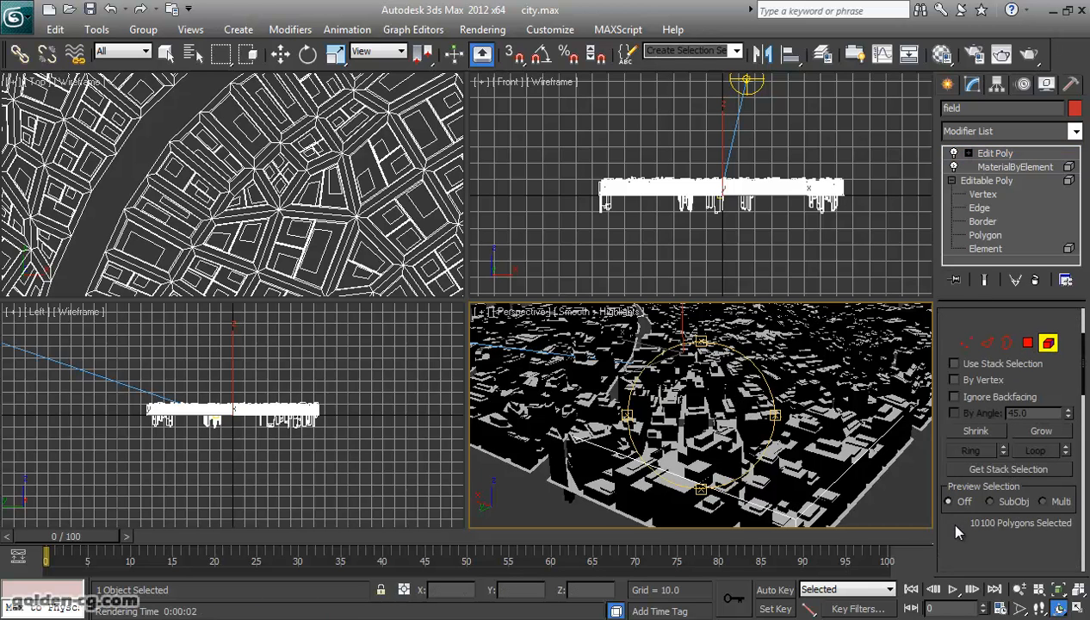
pyautogui.click(893, 509)
pyautogui.moveTo(957, 535); pyautogui.dragTo(953, 353)
pyautogui.scroll(-10, 964, 387)
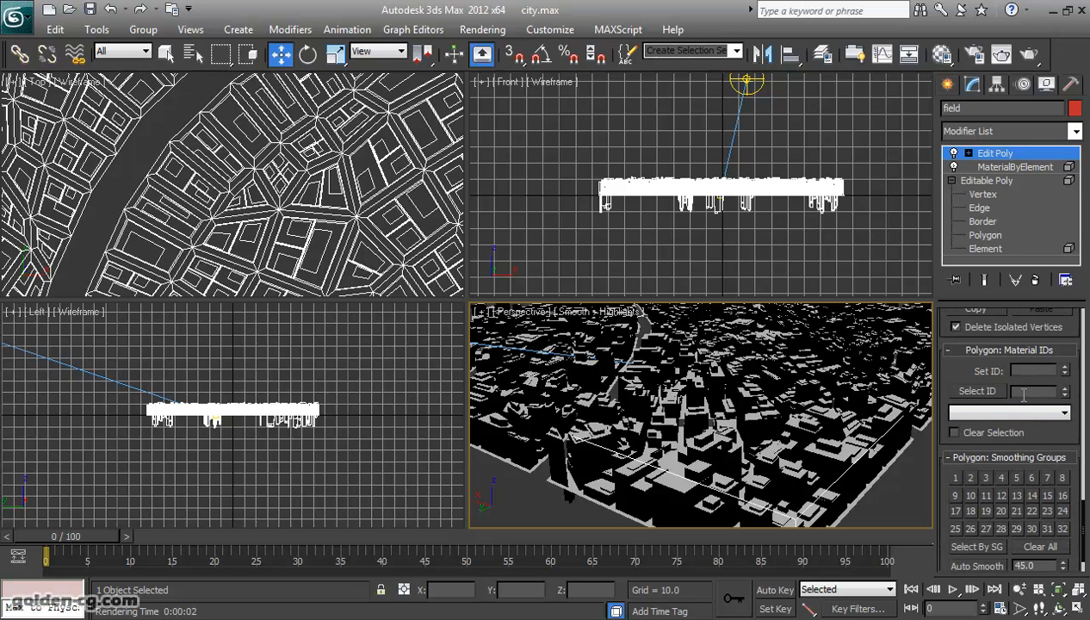
pyautogui.click(978, 392)
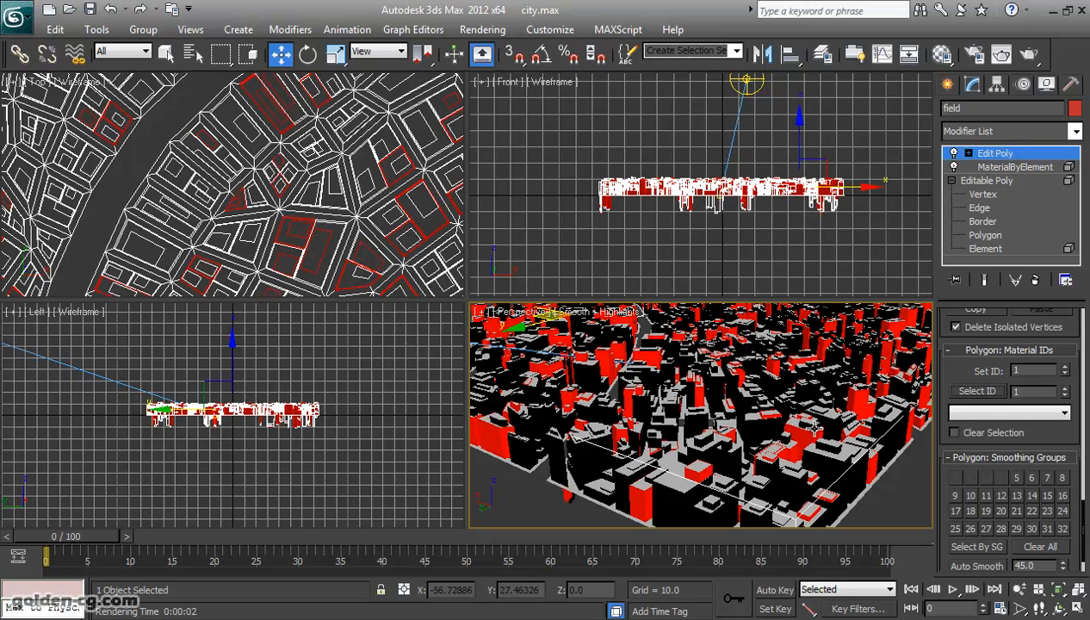
pyautogui.moveTo(729, 432); pyautogui.dragTo(831, 469, button='middle')
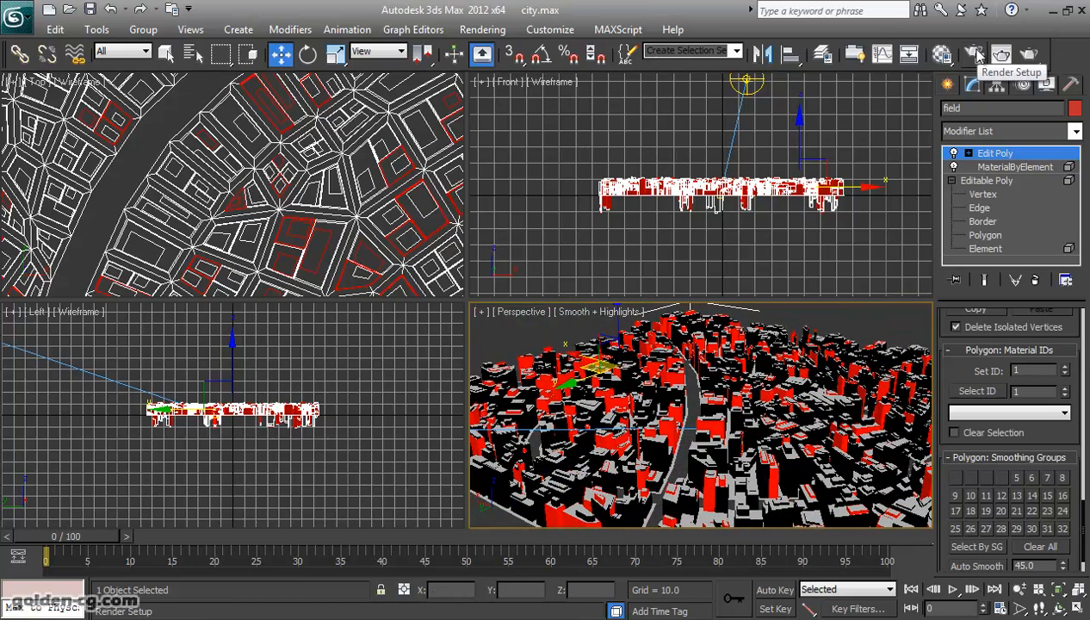
# In the city's Multi/Sub-Object material, set the 01 - Default sub-material's ID to 1 and show its texture in the viewport.
pyautogui.click(941, 53)
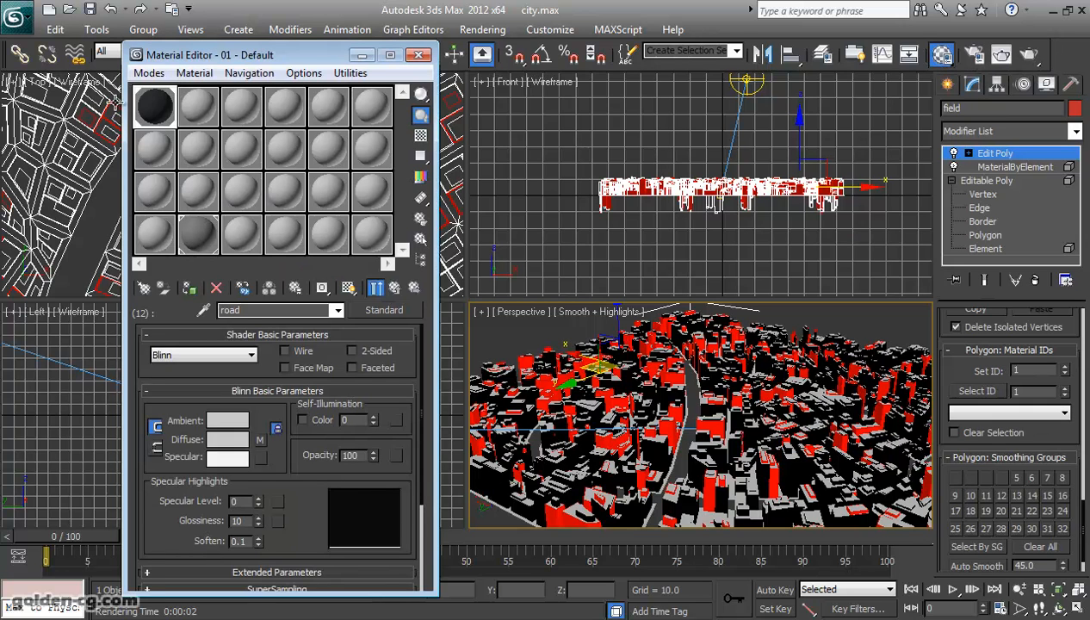
pyautogui.click(394, 288)
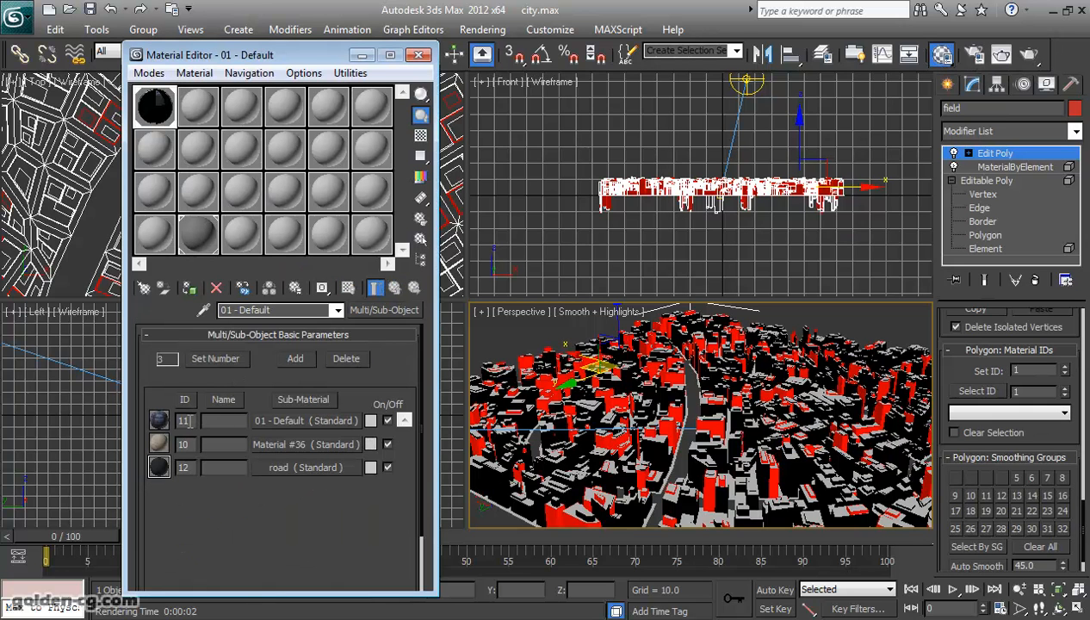
pyautogui.scroll(5, 575, 489)
pyautogui.click(575, 492)
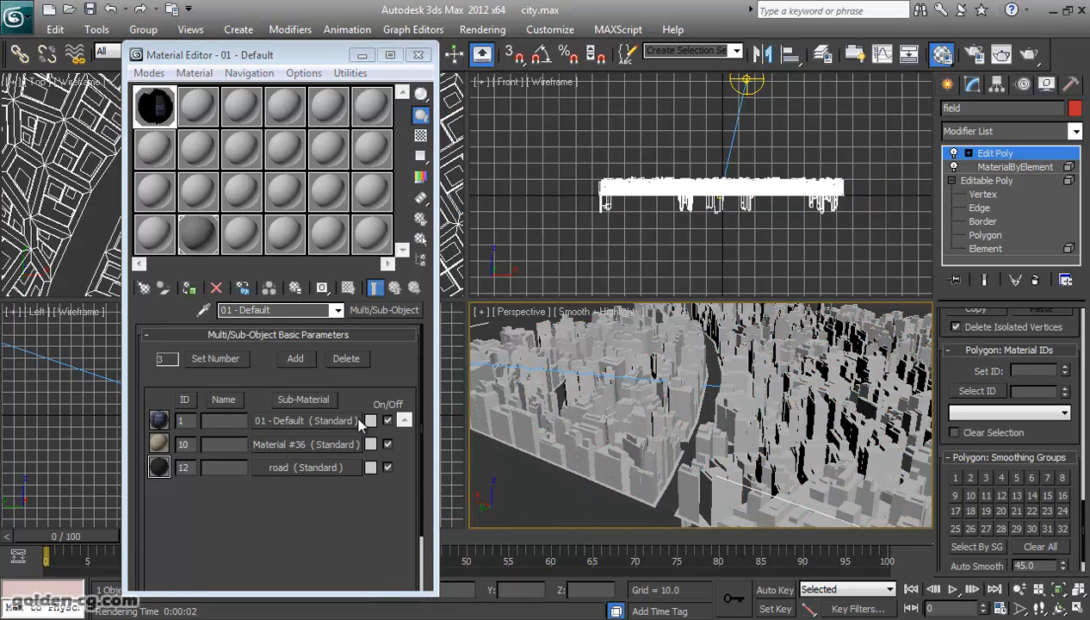
pyautogui.click(302, 424)
pyautogui.click(349, 287)
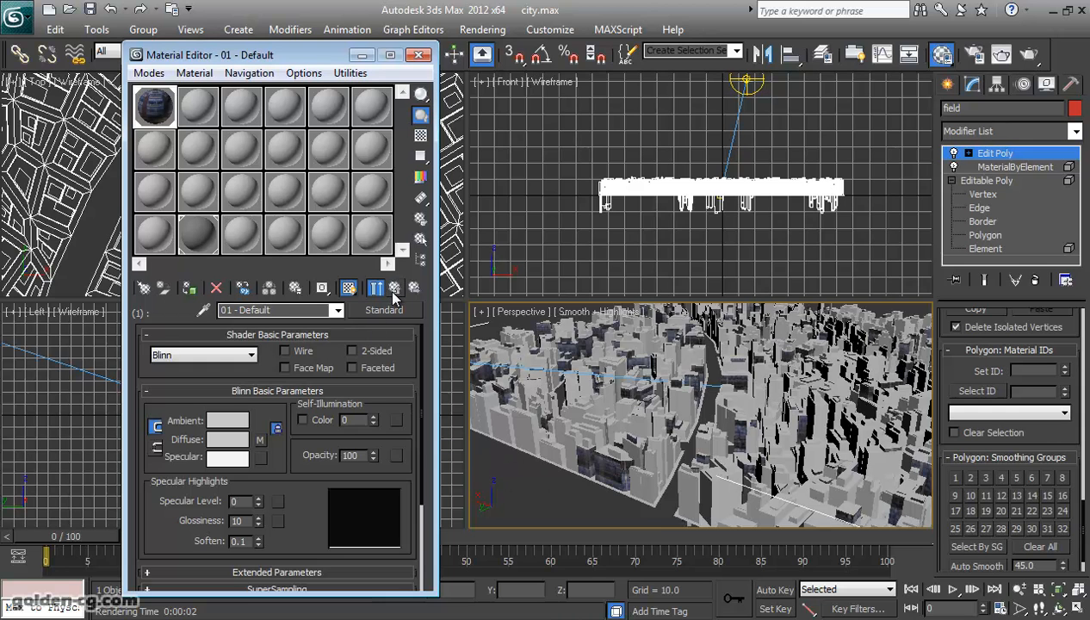
pyautogui.click(394, 288)
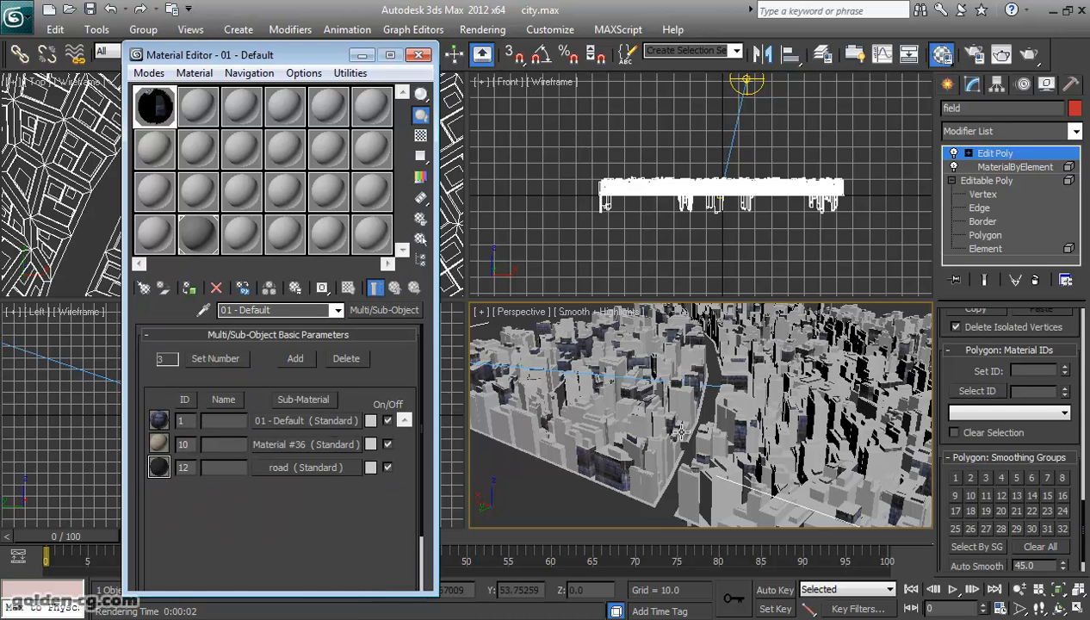
# Select the buildings with material ID 2, keeping them highlighted across the city.
pyautogui.click(1027, 394)
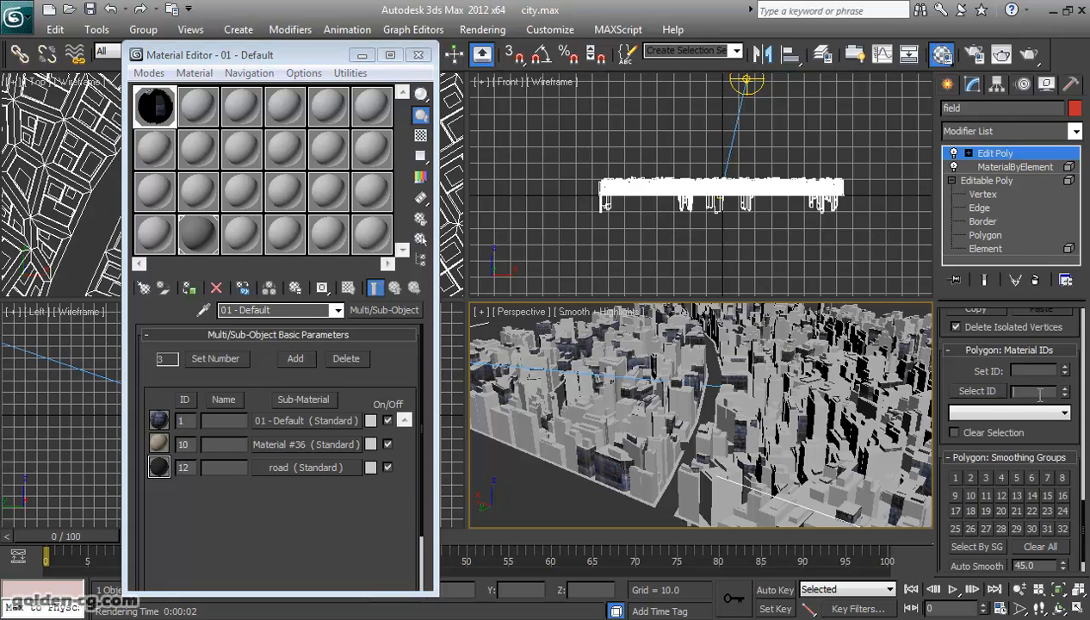
pyautogui.write('2')
pyautogui.click(976, 391)
pyautogui.moveTo(749, 491); pyautogui.dragTo(763, 435, button='middle')
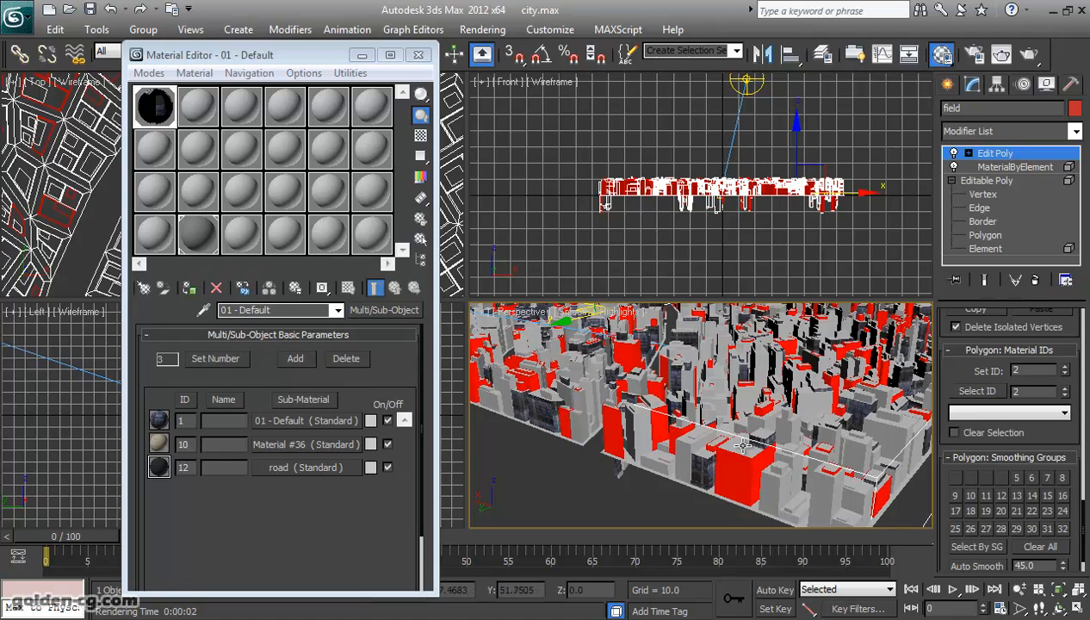
pyautogui.scroll(-5, 762, 435)
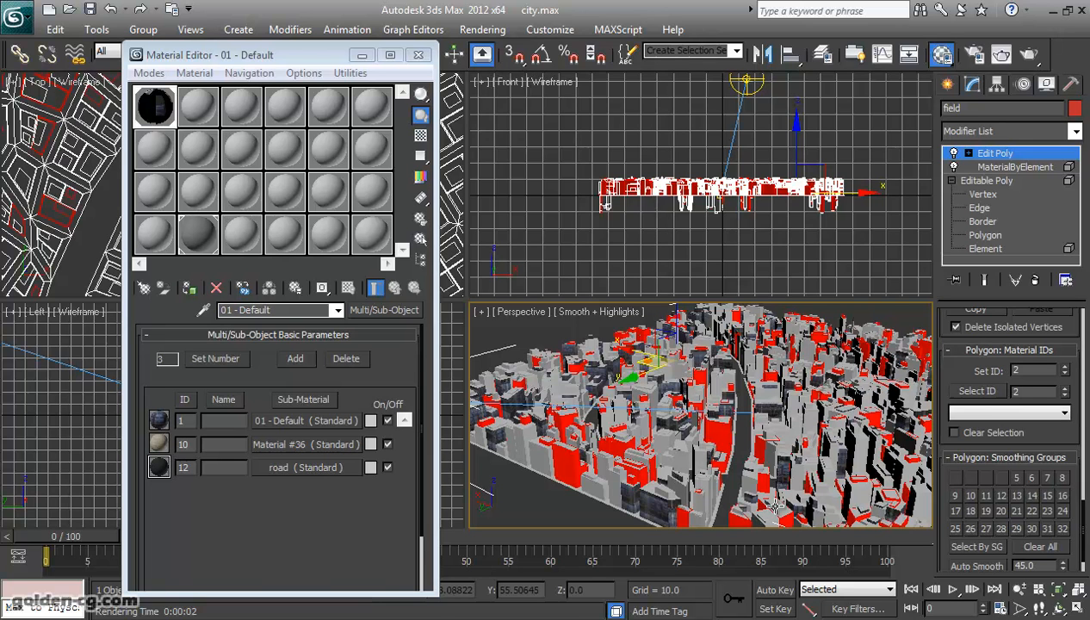
# Set the Multi/Sub-Object material to 7 sub-materials and give the four new ones the IDs 2, 3, 4 and 5.
pyautogui.click(232, 364)
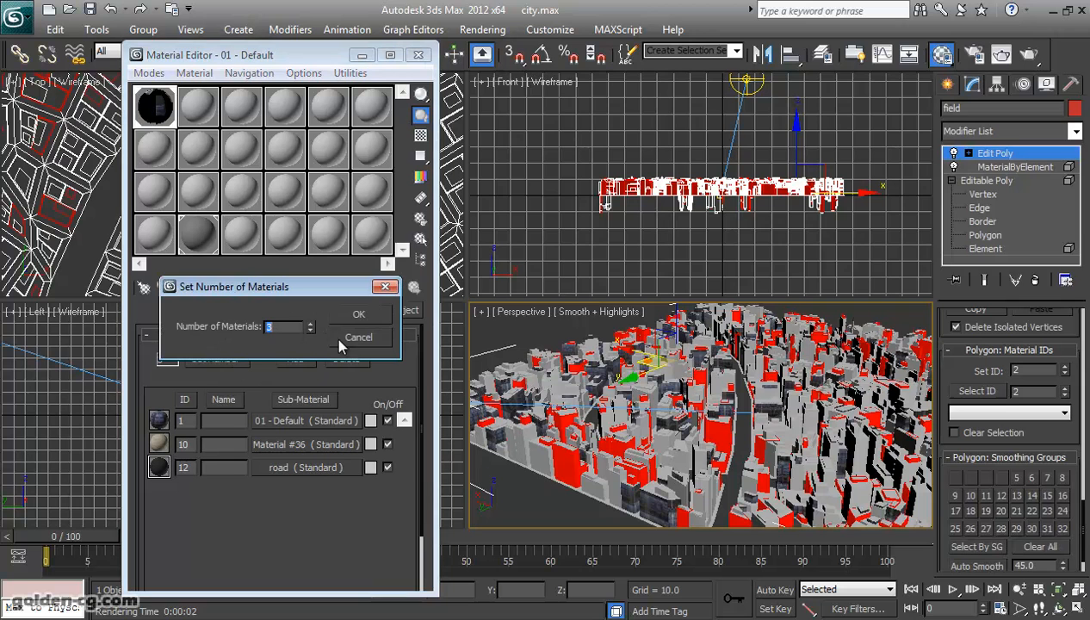
pyautogui.click(365, 316)
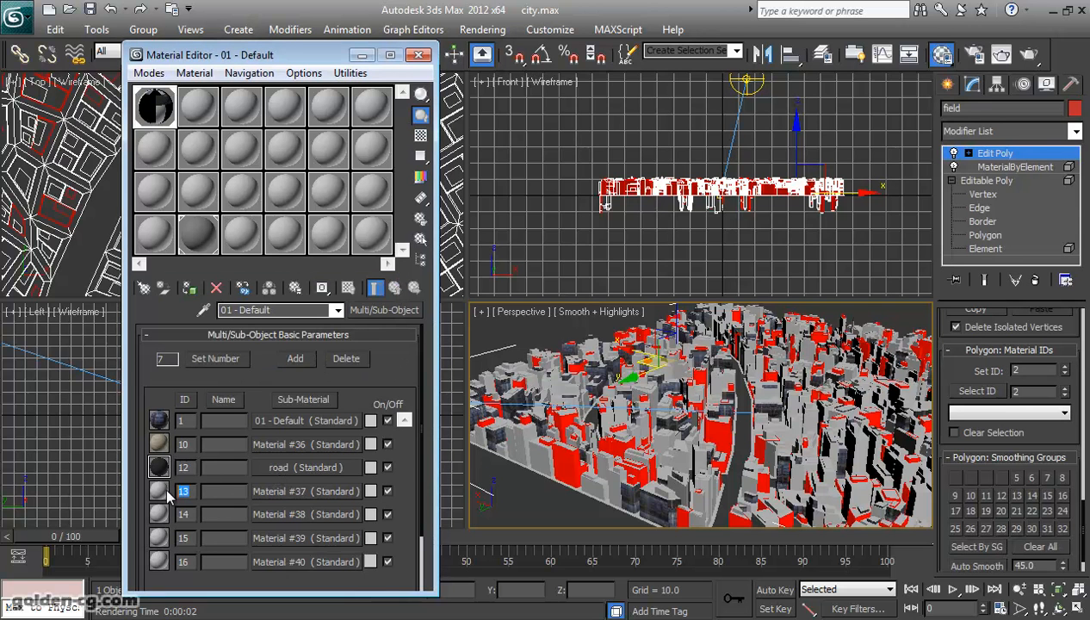
pyautogui.write('2')
pyautogui.press('Tab')
pyautogui.write('3')
pyautogui.press('Tab')
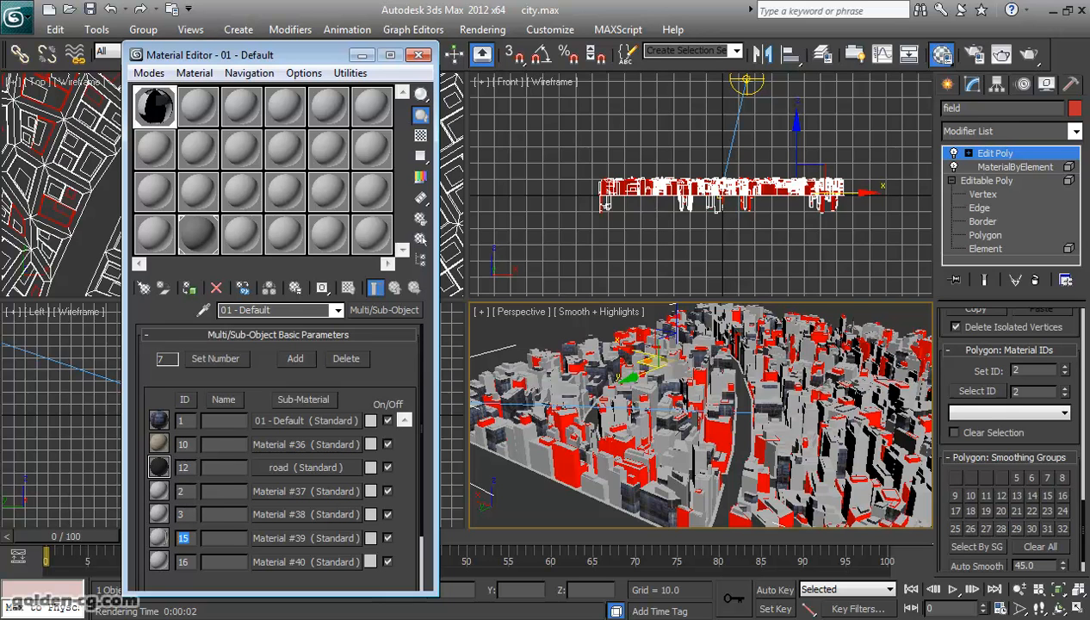
pyautogui.write('4')
pyautogui.press('Tab')
# Copy the 01 - Default sub-material into the ID 2 slot and replace the copy's diffuse bitmap with 2.jpg.
pyautogui.moveTo(286, 427); pyautogui.dragTo(278, 475)
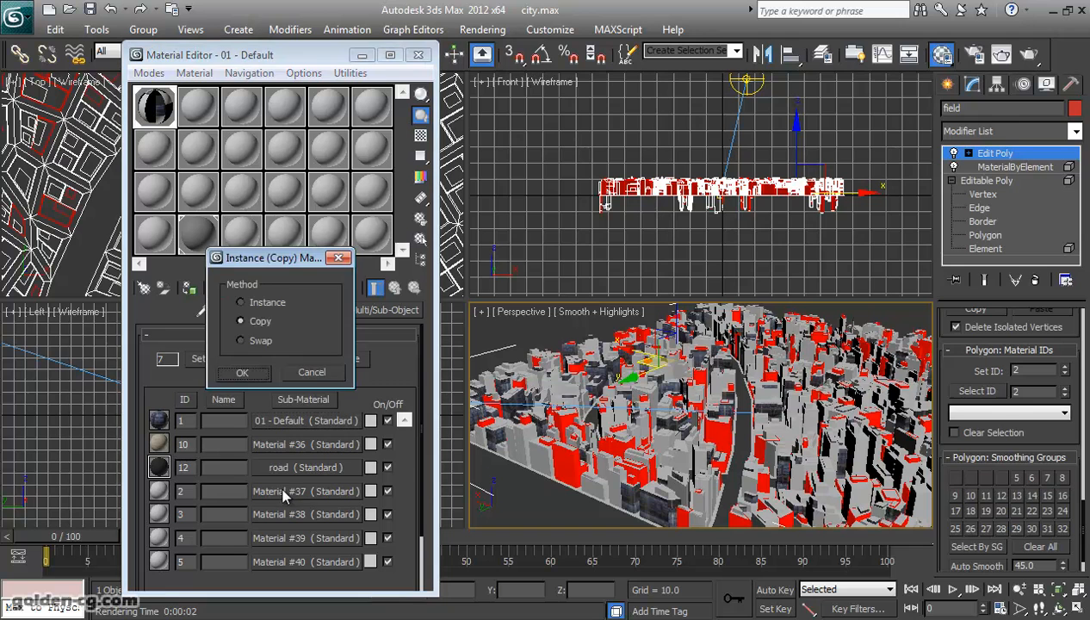
pyautogui.click(247, 372)
pyautogui.click(280, 492)
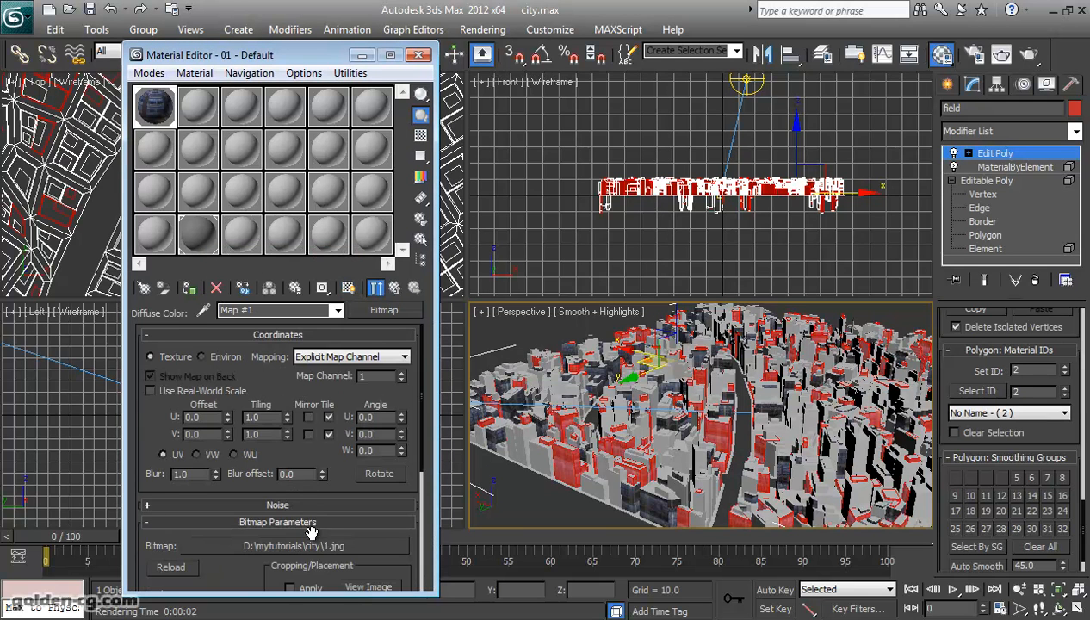
pyautogui.click(308, 545)
pyautogui.click(285, 207)
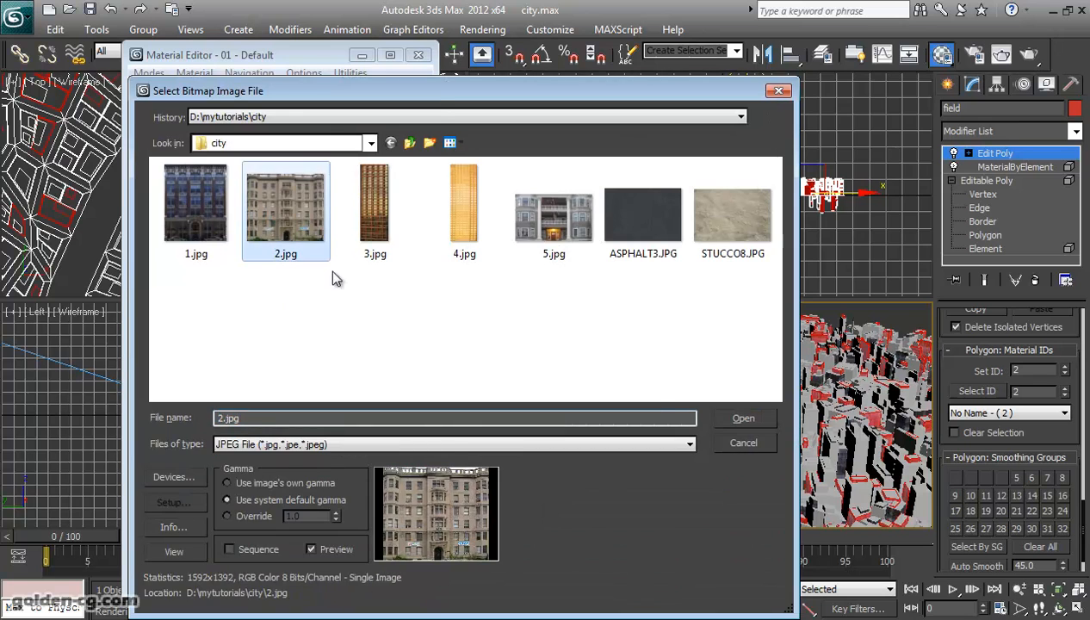
pyautogui.click(730, 416)
pyautogui.click(394, 288)
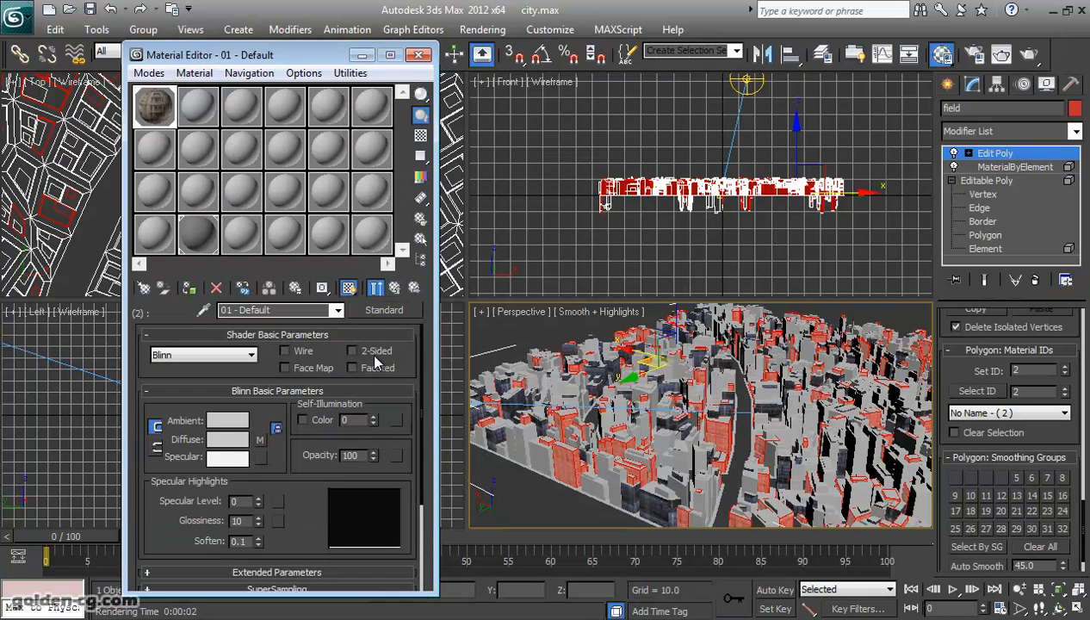
# Copy the ID 2 sub-material into the ID 3 slot of the Multi/Sub-Object material as an independent copy.
pyautogui.click(394, 287)
pyautogui.moveTo(293, 510); pyautogui.dragTo(293, 510)
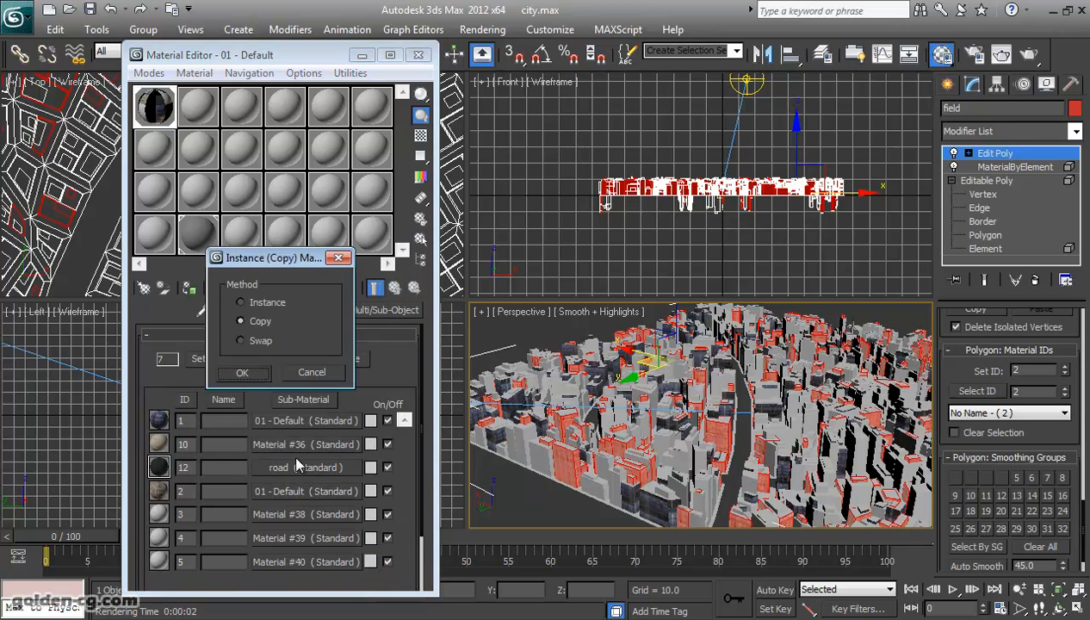
pyautogui.click(242, 372)
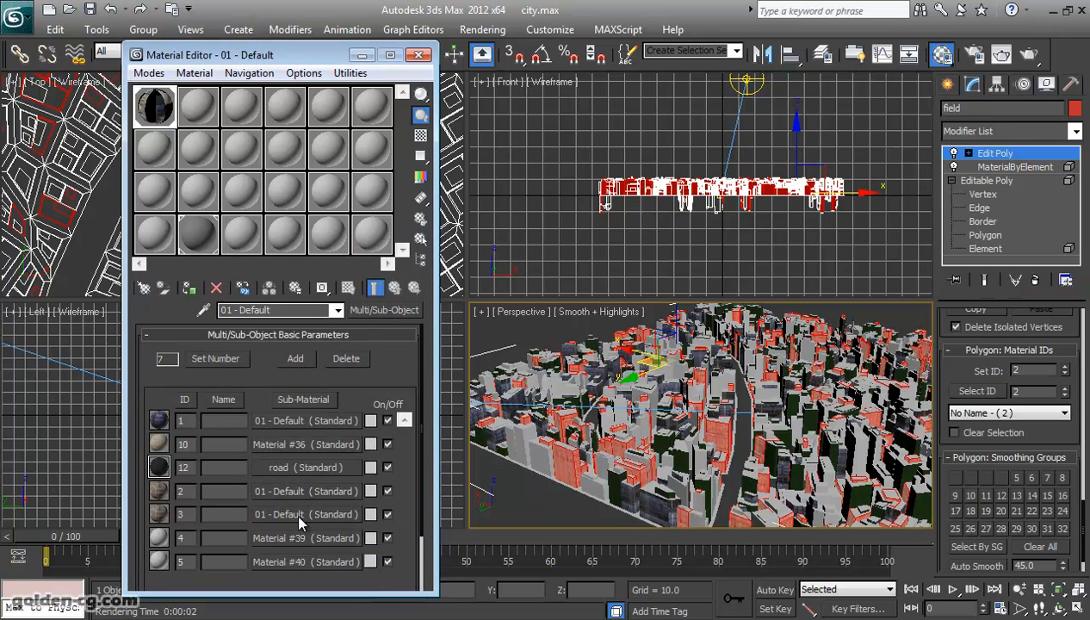
# Replace the ID 3 sub-material's diffuse bitmap with 5.jpg and clear the selection of highlighted buildings.
pyautogui.click(295, 512)
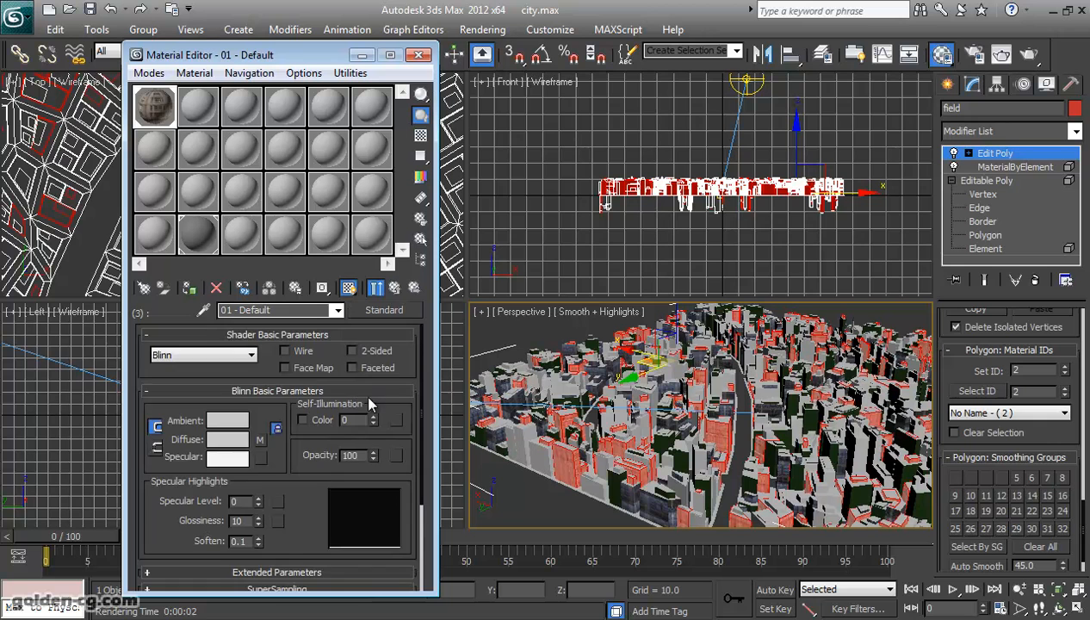
pyautogui.click(259, 439)
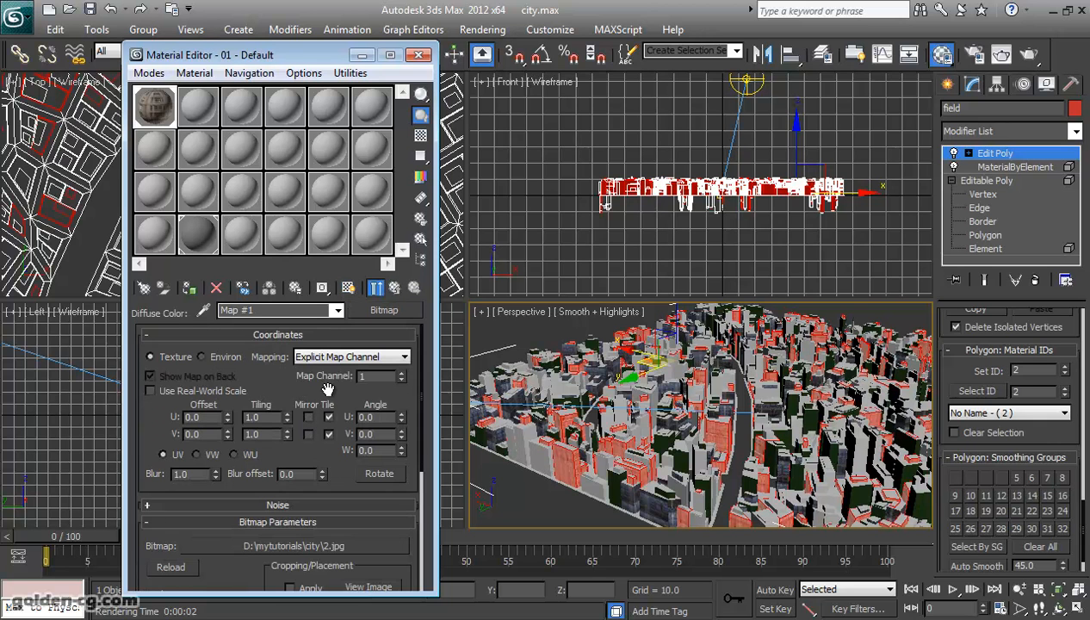
pyautogui.click(320, 543)
pyautogui.click(553, 215)
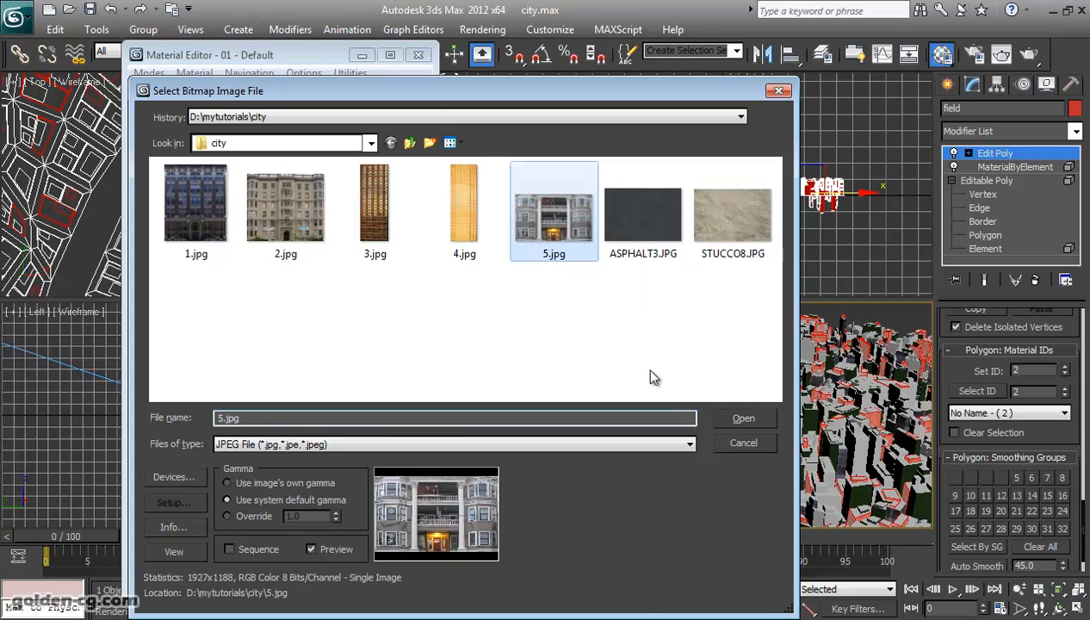
pyautogui.click(743, 418)
pyautogui.click(395, 288)
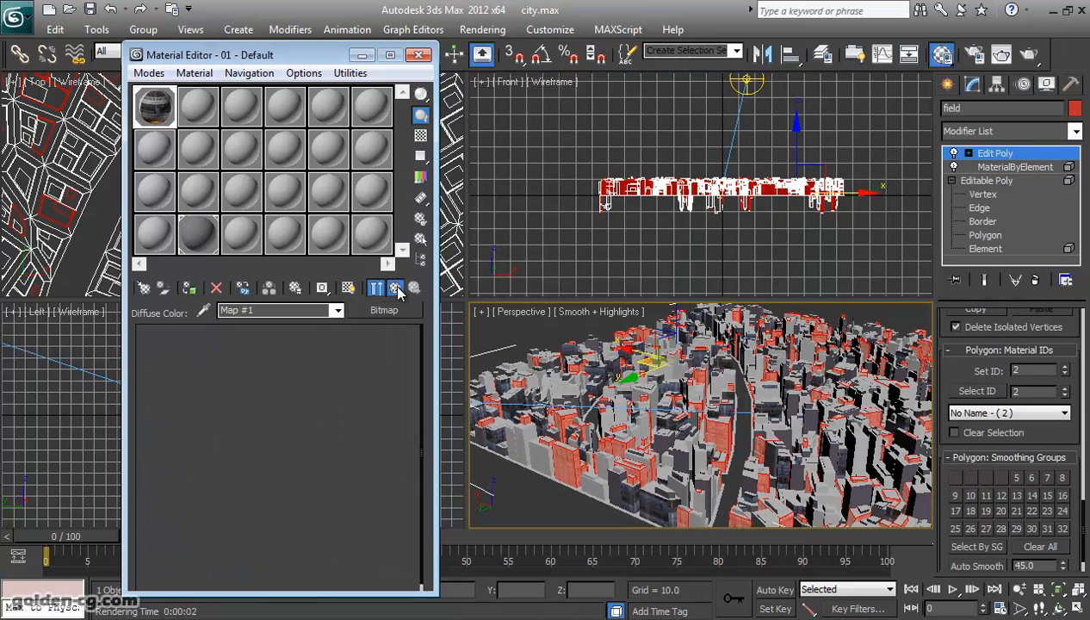
pyautogui.click(395, 288)
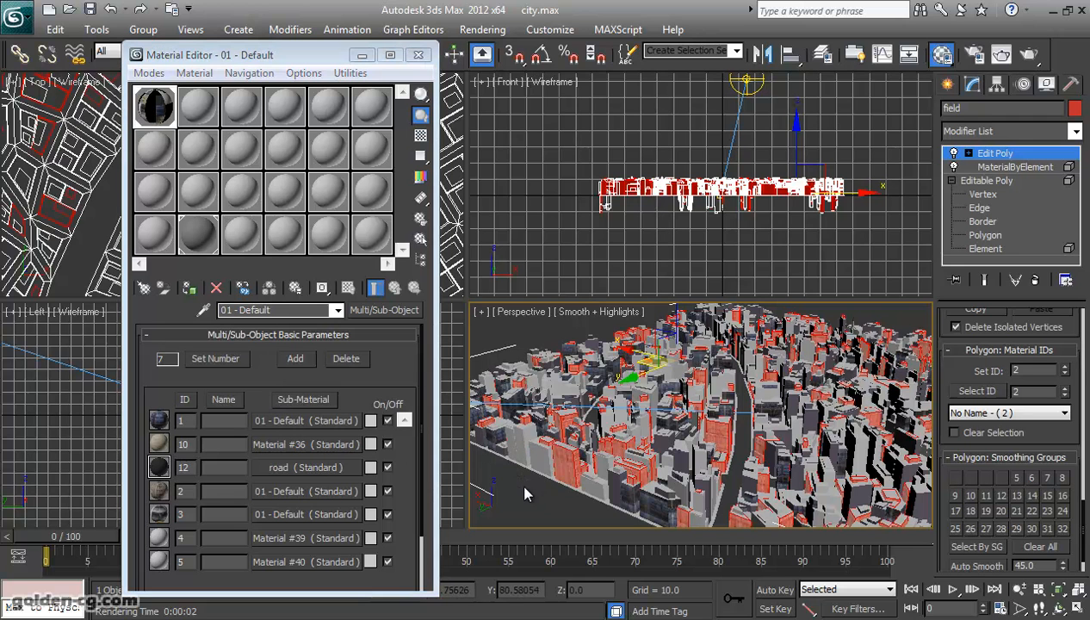
pyautogui.hotkey('ctrl', 'd')
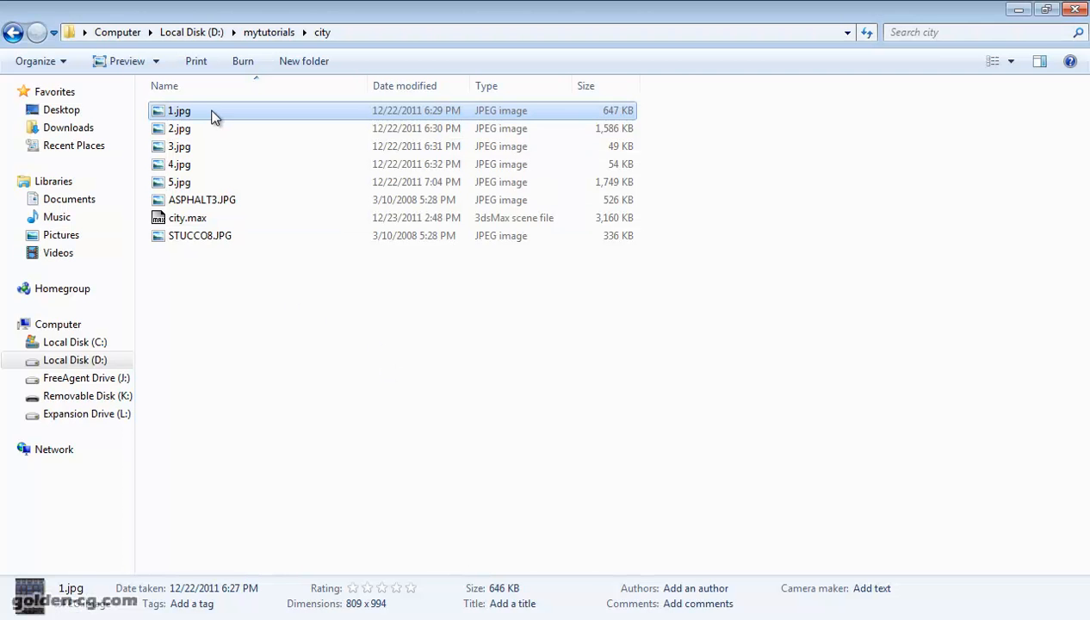
# Open 1.jpg from the city folder in Windows Photo Viewer and compare the facade textures up to 5.jpg.
pyautogui.doubleClick(214, 112)
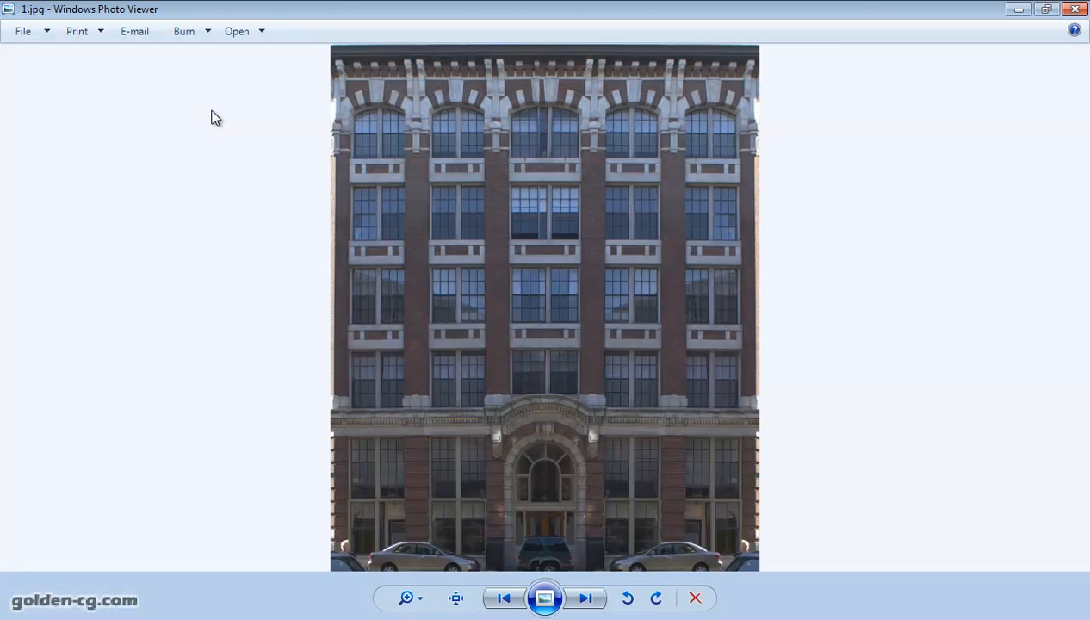
pyautogui.press('Right')
pyautogui.press('Right')
pyautogui.press('Left')
pyautogui.press('Left')
pyautogui.press('Right')
pyautogui.press('Right')
pyautogui.press('Right')
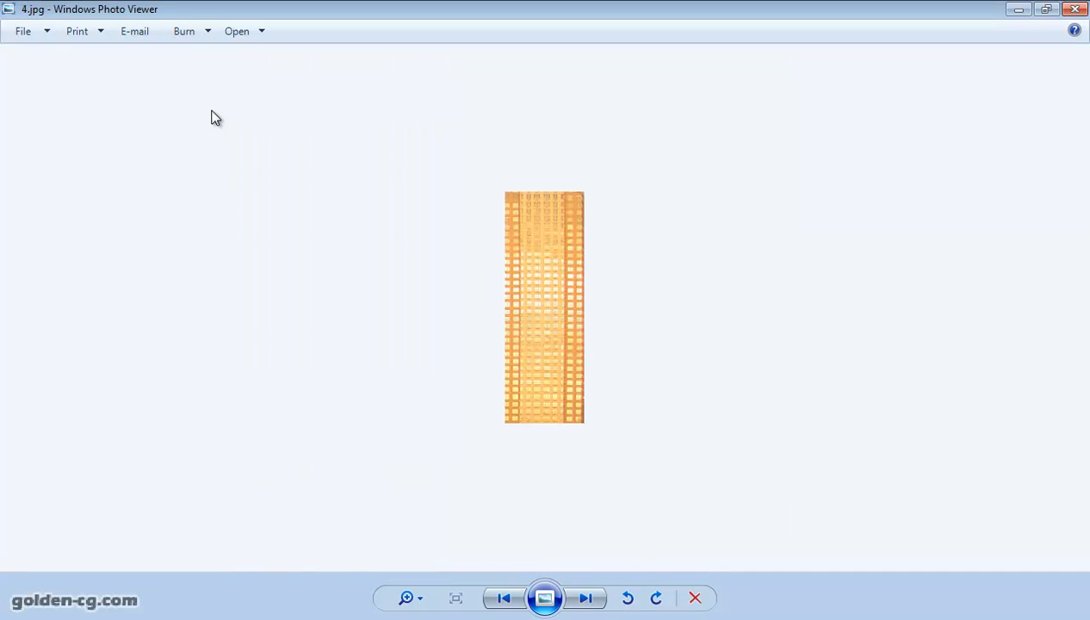
pyautogui.press('Left')
pyautogui.press('Right')
pyautogui.press('Right')
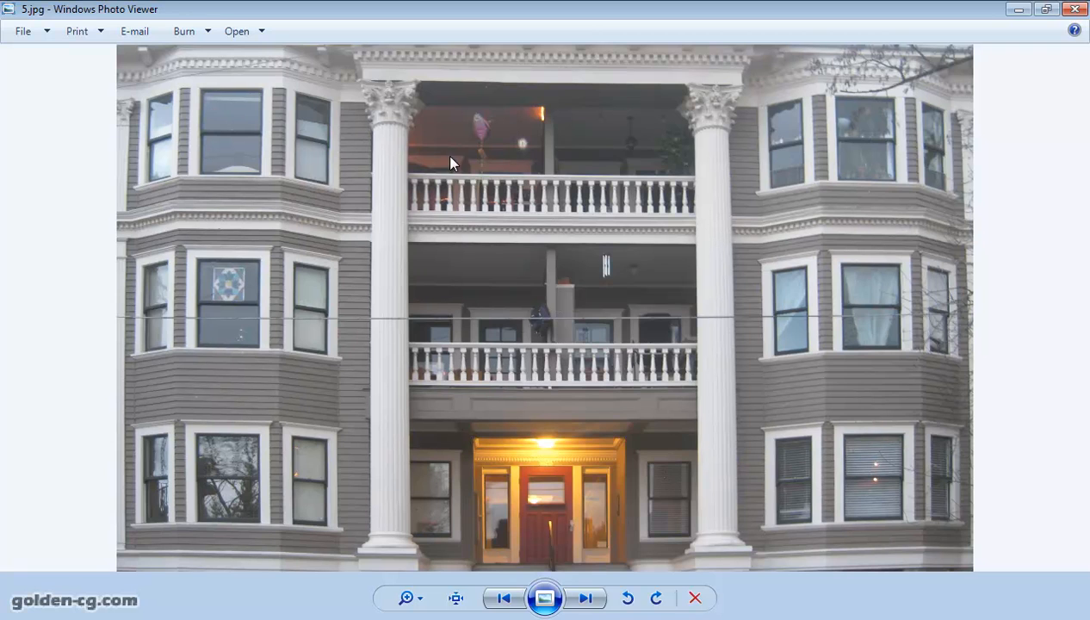
pyautogui.press('Left')
pyautogui.press('Left')
pyautogui.press('Left')
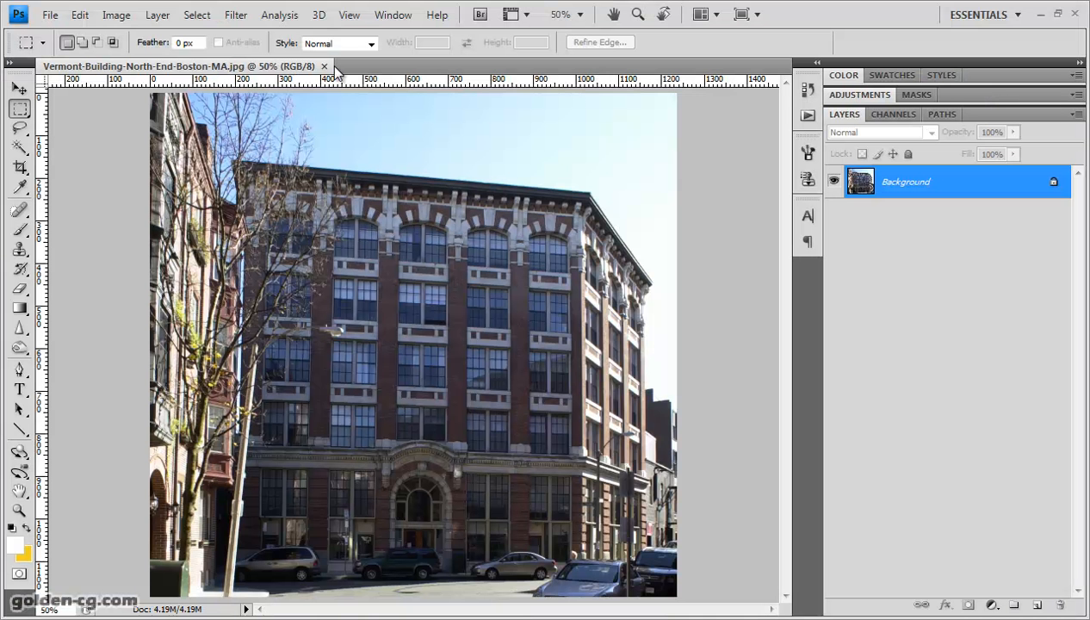
# In Photoshop, crop the Vermont building photo to its front facade, about 790 px wide, and convert the Background into a regular layer.
pyautogui.click(20, 167)
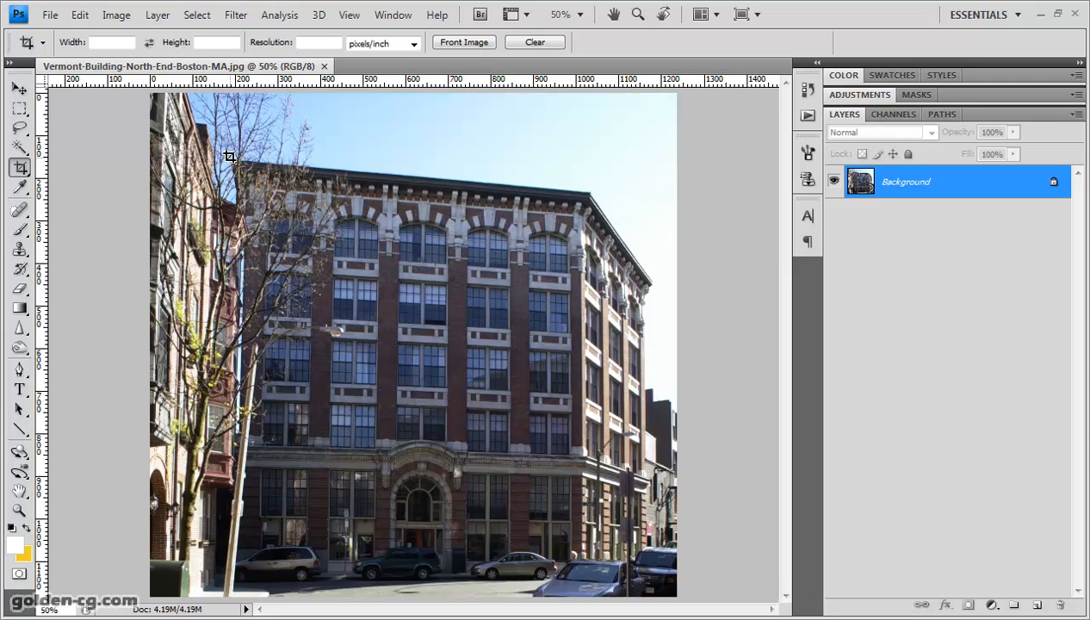
pyautogui.moveTo(231, 141); pyautogui.dragTo(583, 576)
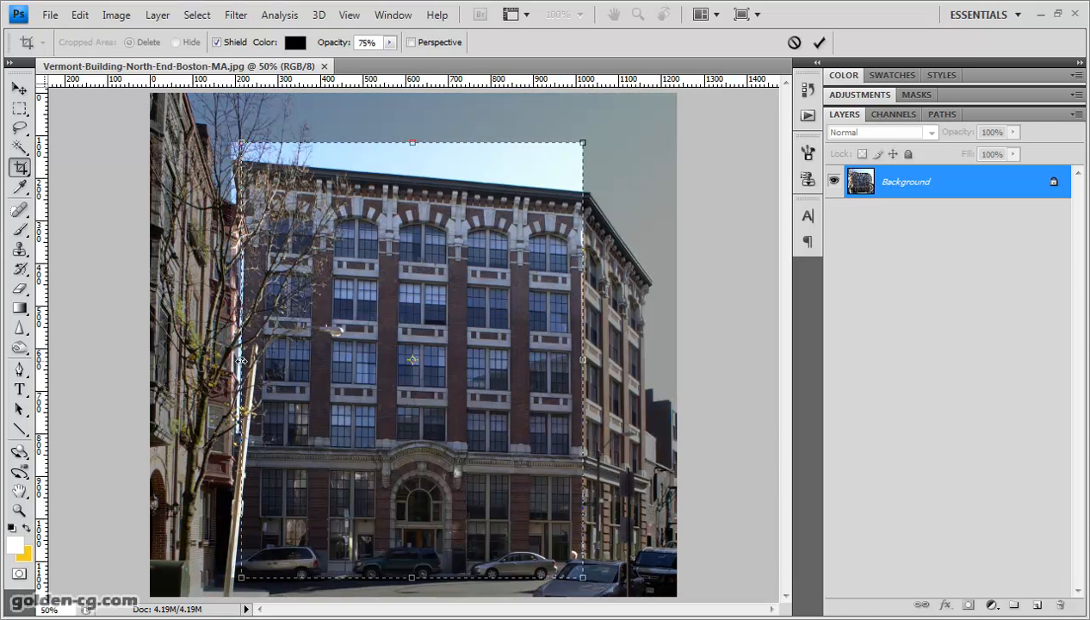
pyautogui.moveTo(231, 359); pyautogui.dragTo(245, 359)
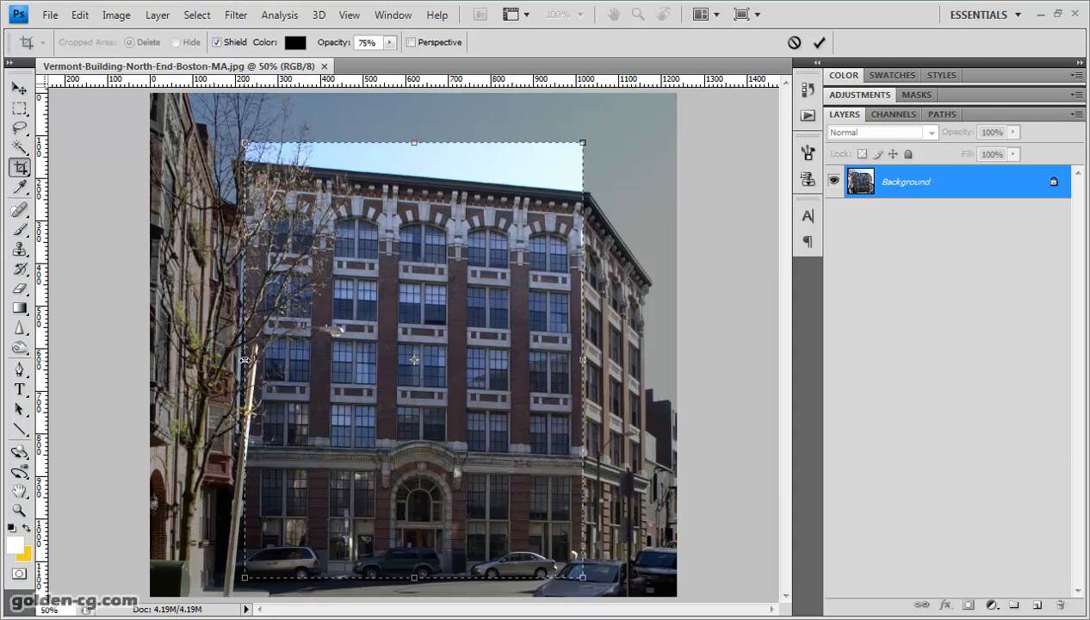
pyautogui.press('Return')
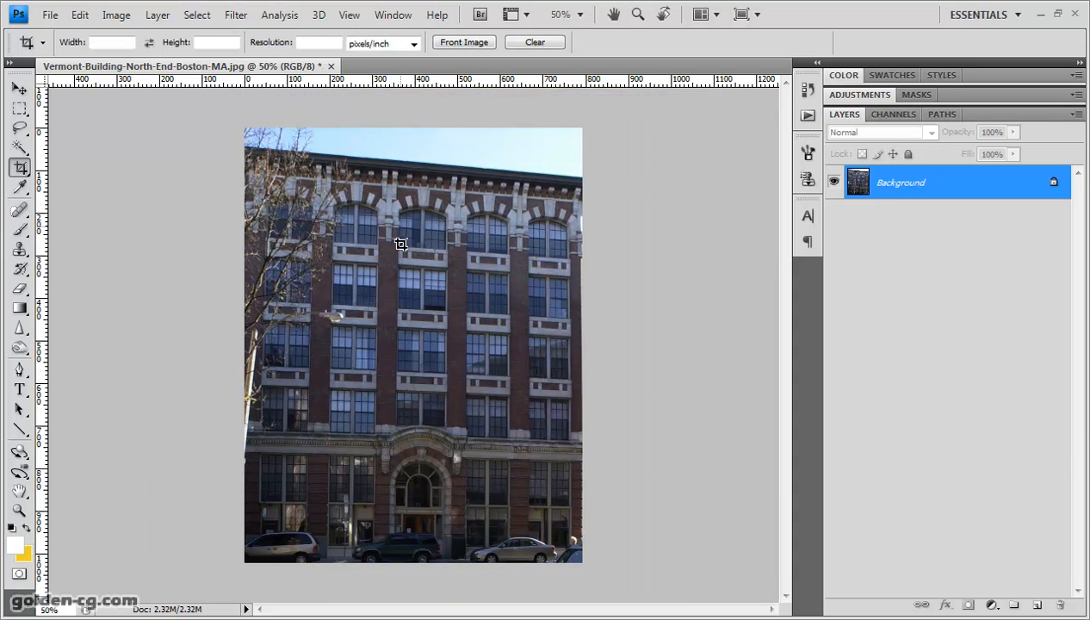
pyautogui.doubleClick(948, 190)
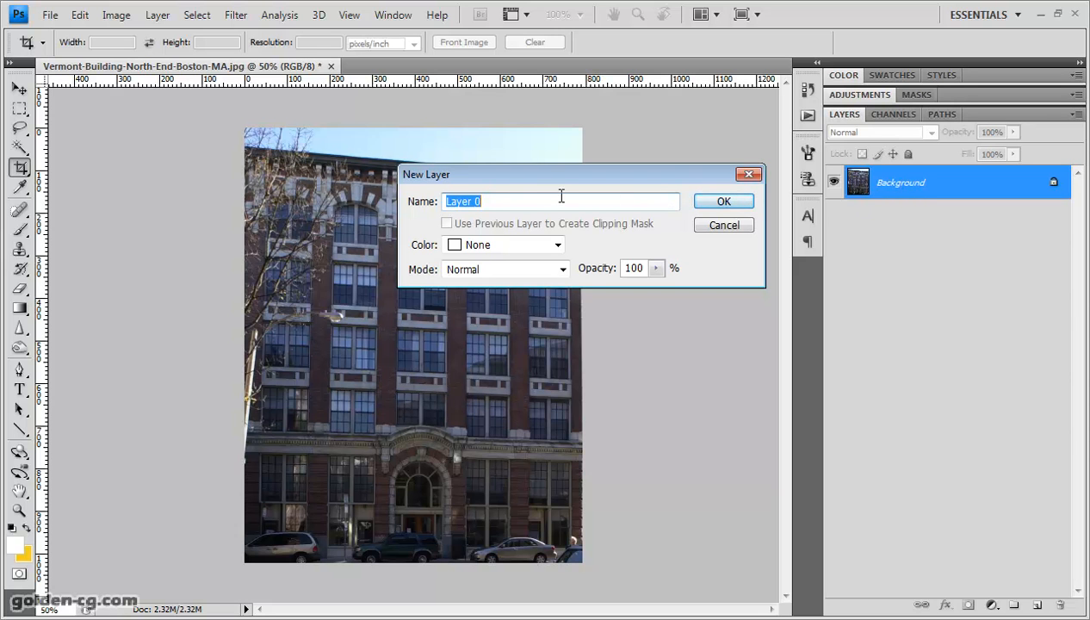
pyautogui.click(716, 205)
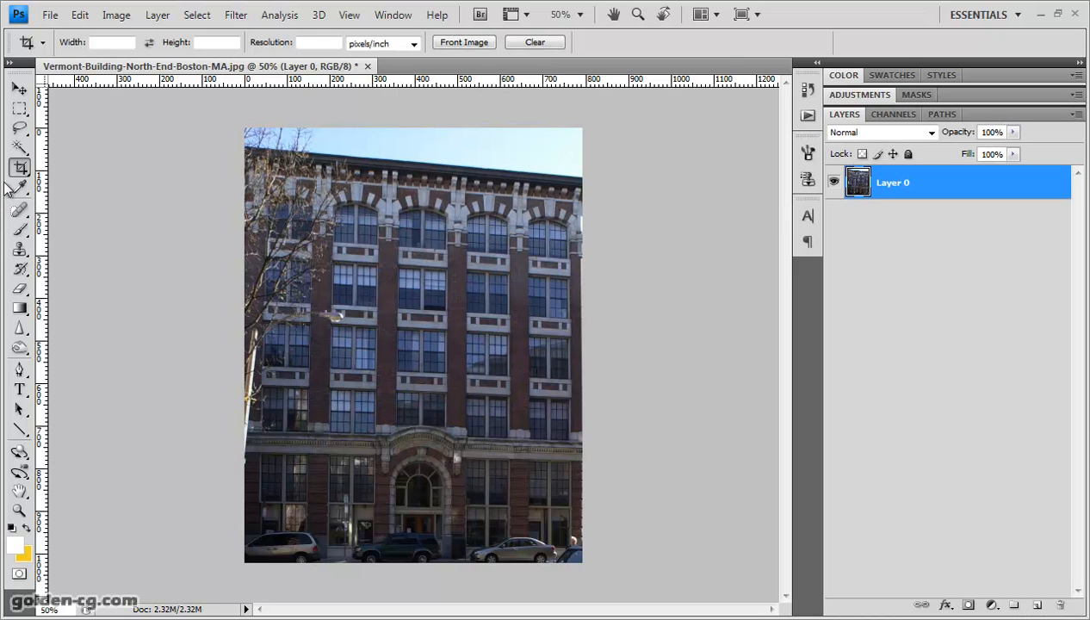
# Distort the entire facade image by pulling both upper corners upward until the roofline is level, and clear the selection.
pyautogui.click(24, 114)
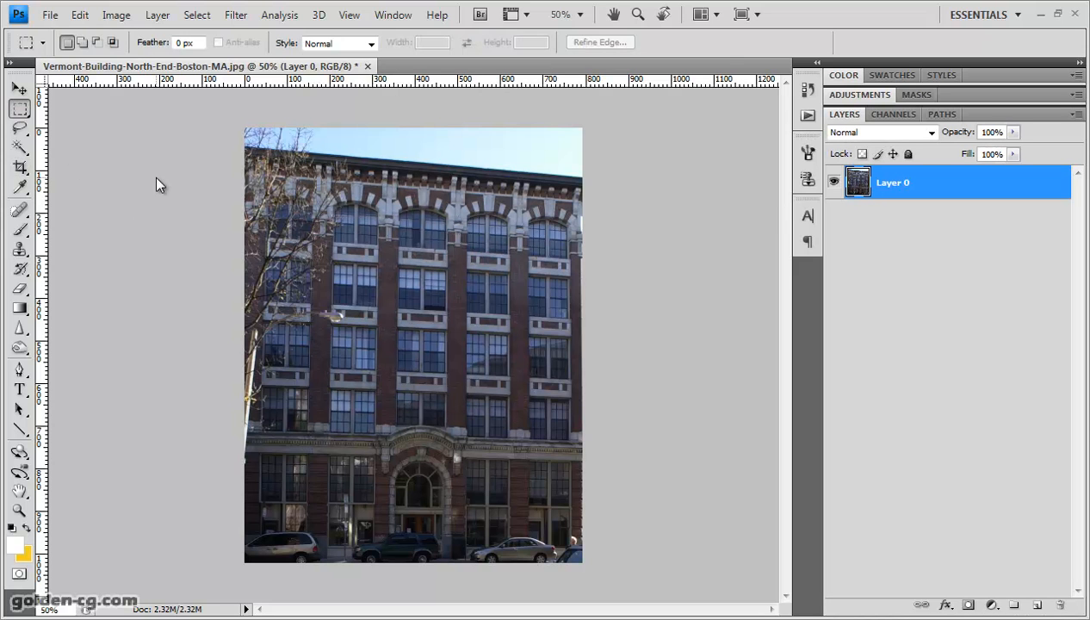
pyautogui.hotkey('ctrl', 'a')
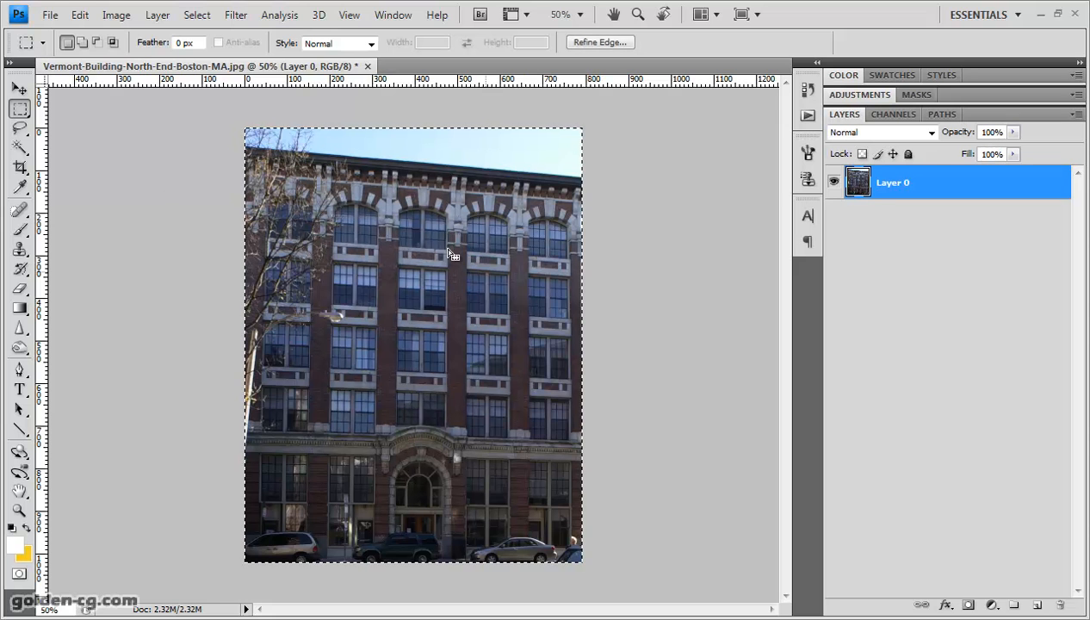
pyautogui.hotkey('alt', 'e')
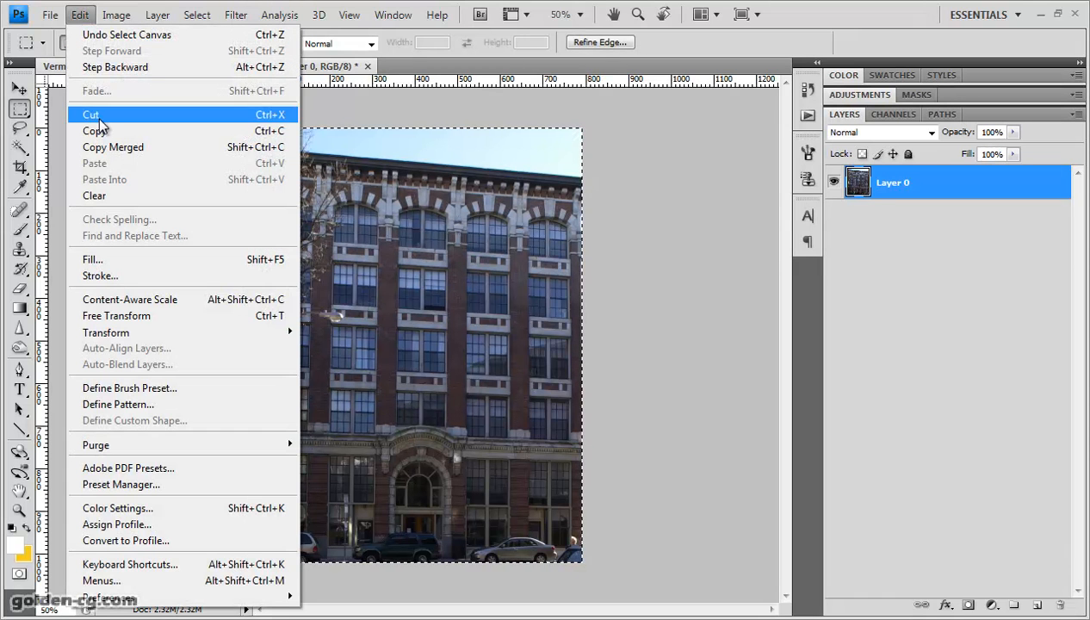
pyautogui.moveTo(133, 332)
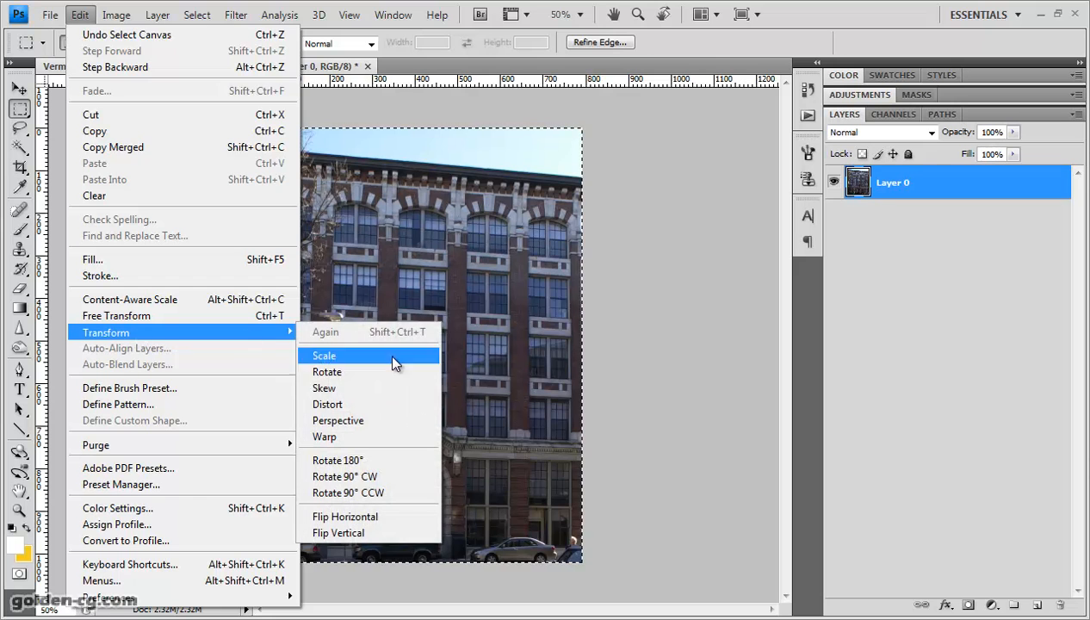
pyautogui.click(344, 404)
pyautogui.moveTo(581, 129); pyautogui.dragTo(562, 88)
pyautogui.moveTo(246, 129); pyautogui.dragTo(246, 110)
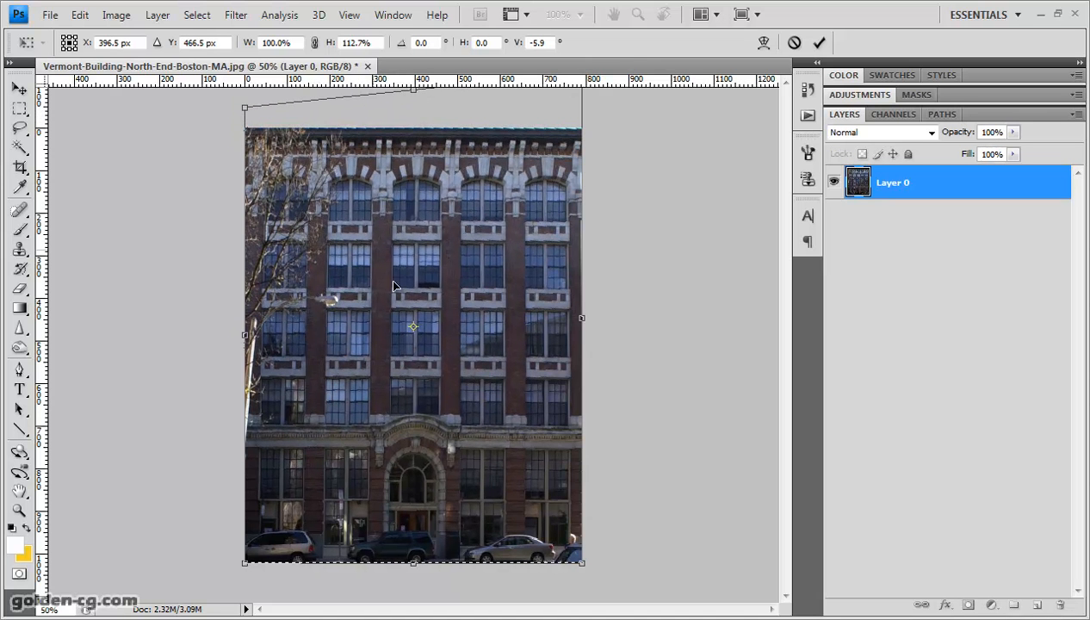
pyautogui.press('Return')
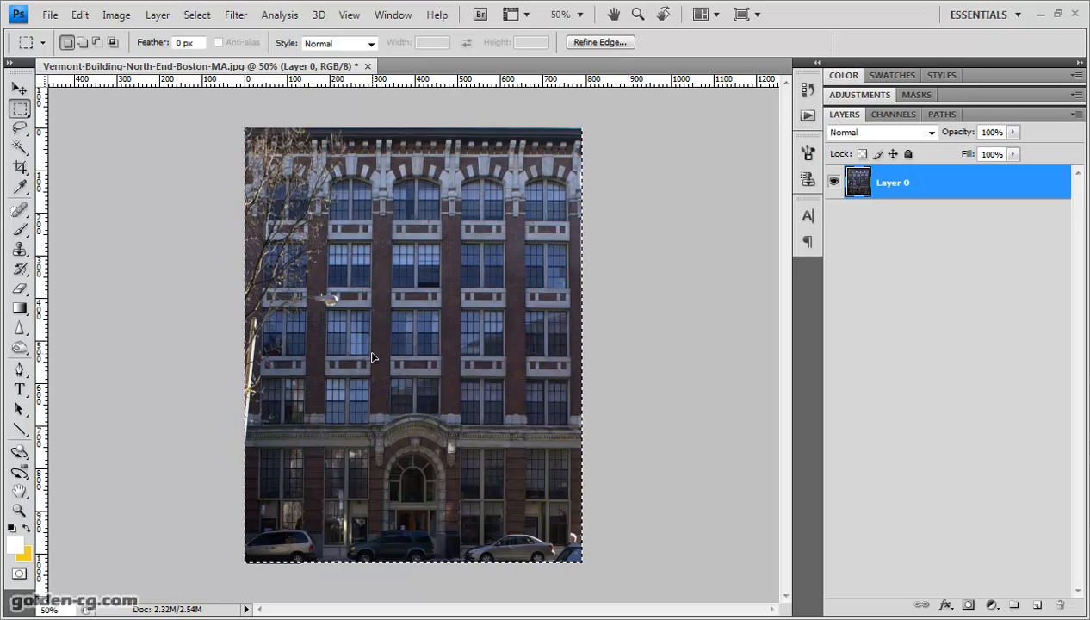
pyautogui.hotkey('ctrl', 'd')
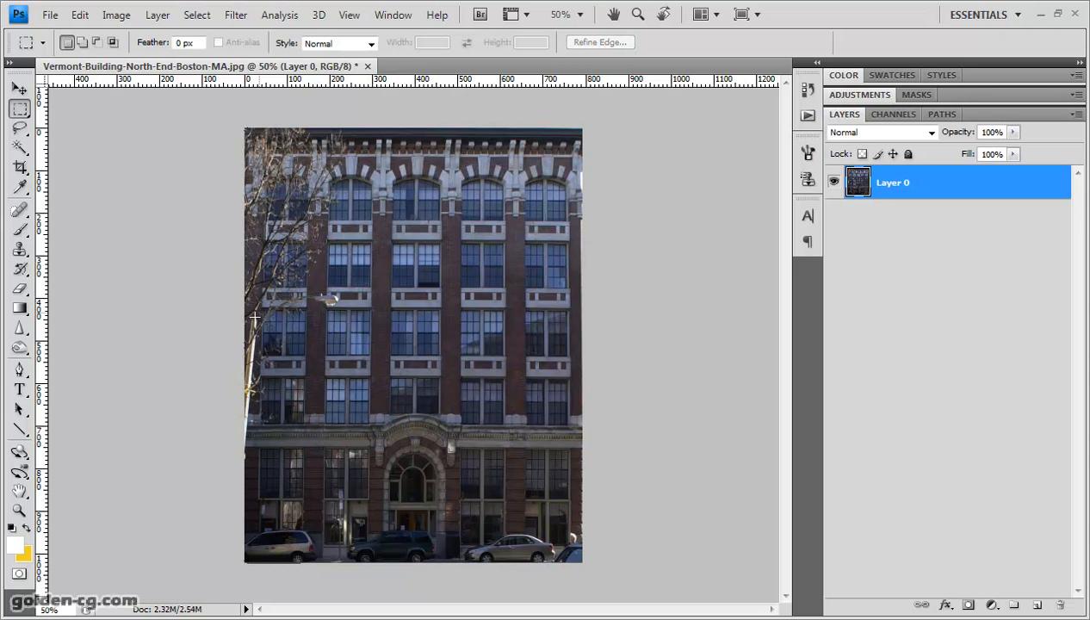
# Select the facade's right half from the middle of the entrance to the edge and copy it to a new layer.
pyautogui.moveTo(459, 263); pyautogui.dragTo(607, 596)
pyautogui.moveTo(570, 572); pyautogui.dragTo(590, 569)
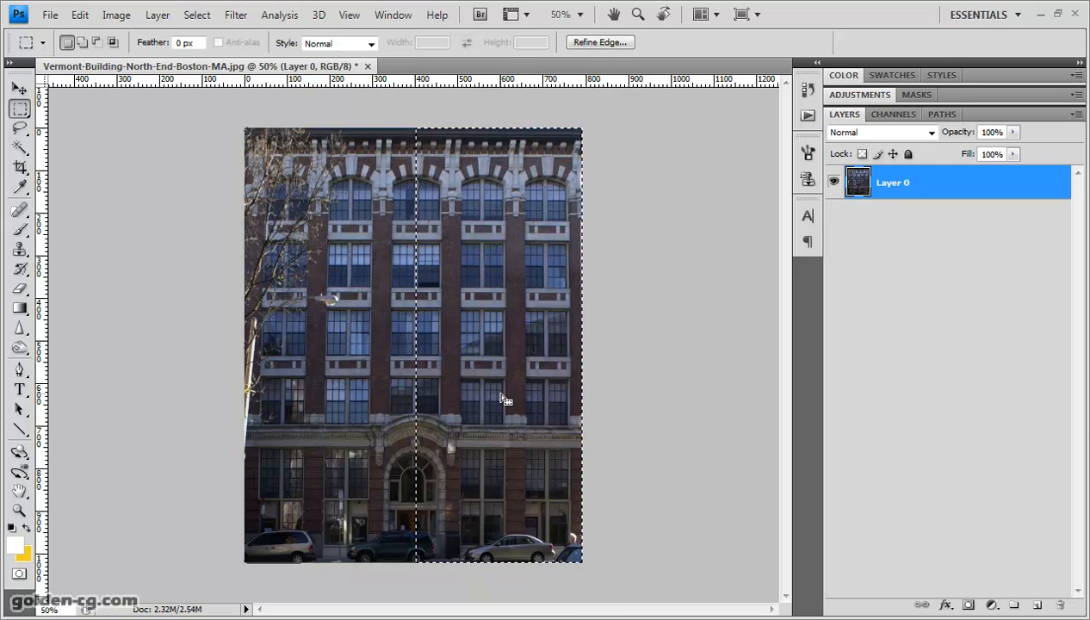
pyautogui.rightClick(458, 284)
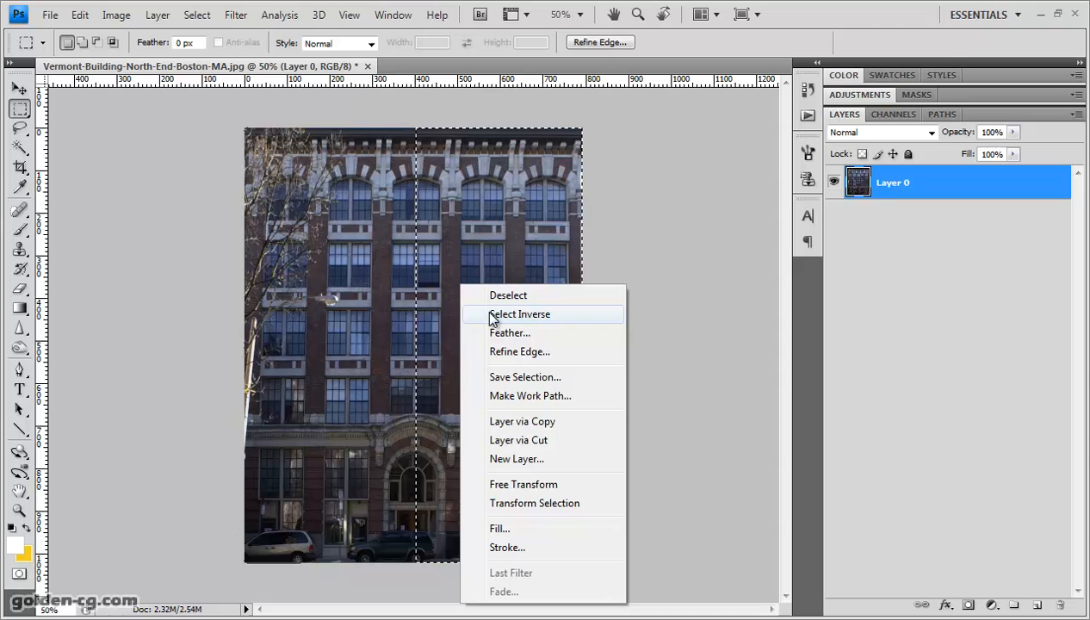
pyautogui.click(514, 421)
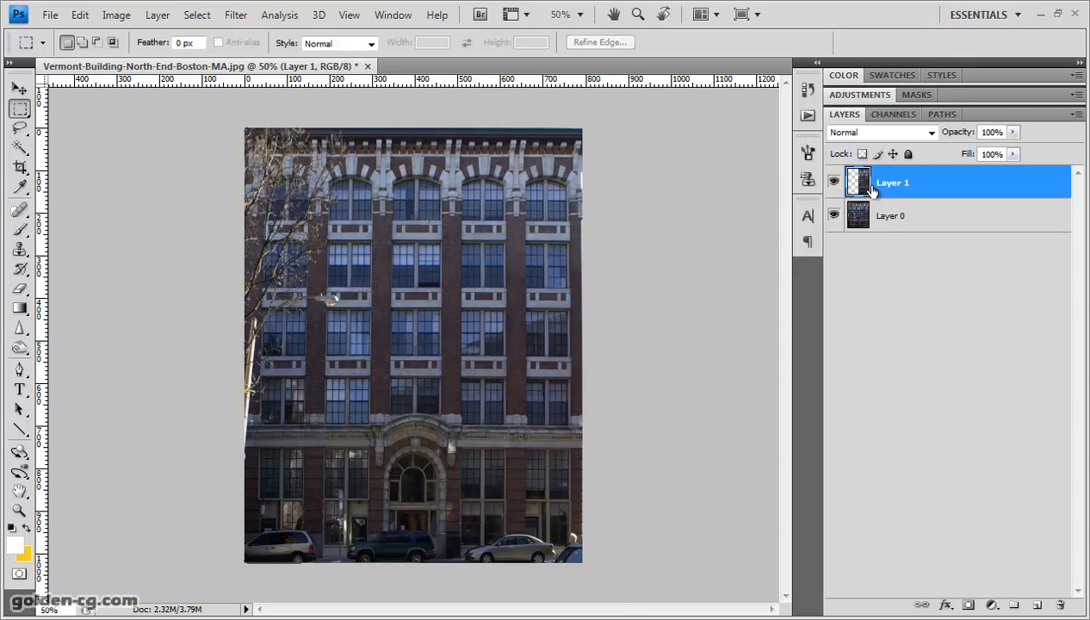
pyautogui.click(834, 216)
pyautogui.click(833, 216)
# Flip the copied half horizontally and move it over the facade's left half to cover the tree and lamppost.
pyautogui.click(111, 16)
pyautogui.moveTo(129, 333)
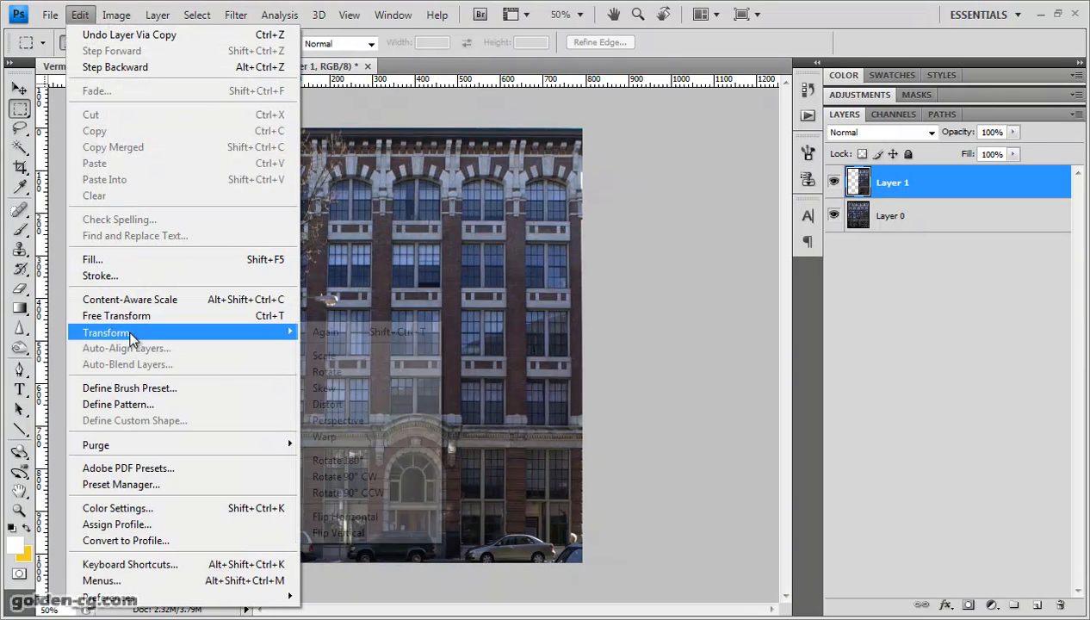
pyautogui.click(381, 519)
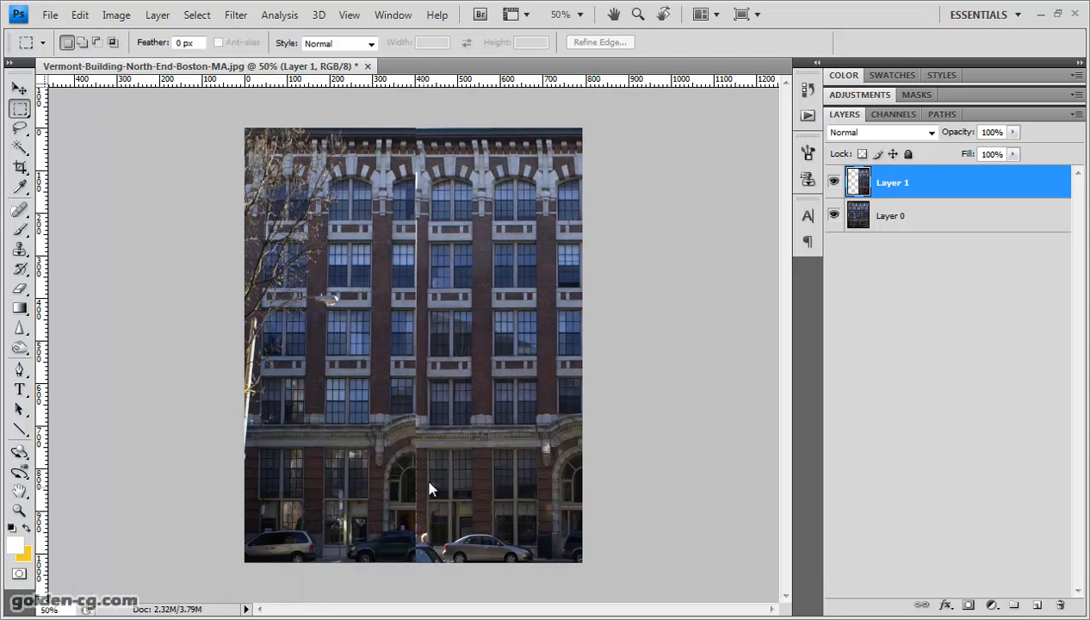
pyautogui.click(19, 89)
pyautogui.moveTo(438, 291); pyautogui.dragTo(290, 307)
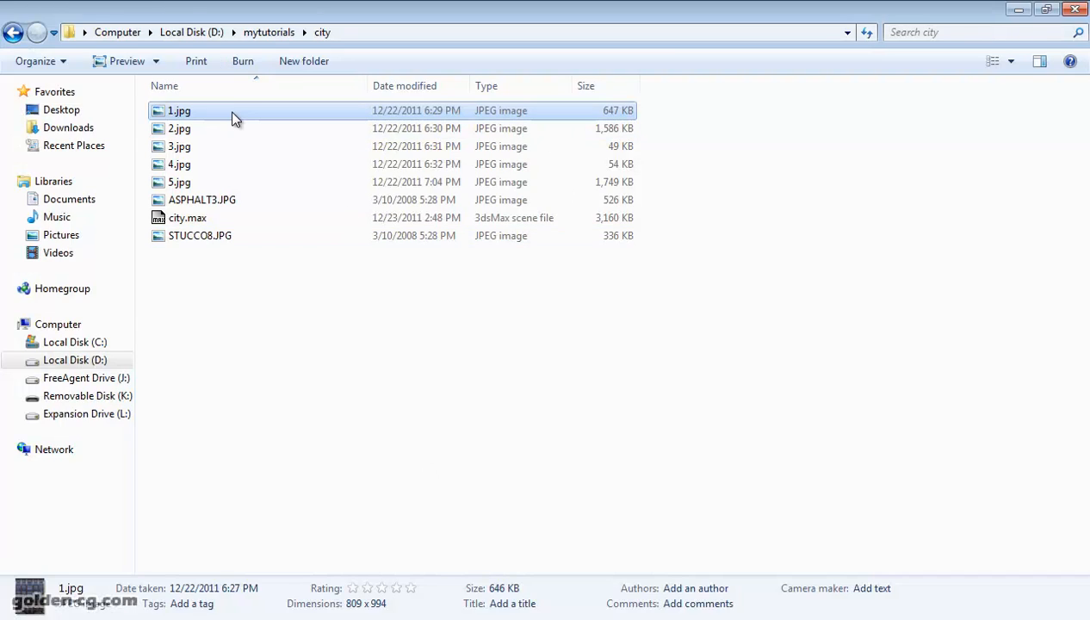
# Switch back to the city folder and view the finished texture images from 1.jpg through ASPHALT3.JPG in Windows Photo Viewer.
pyautogui.doubleClick(232, 115)
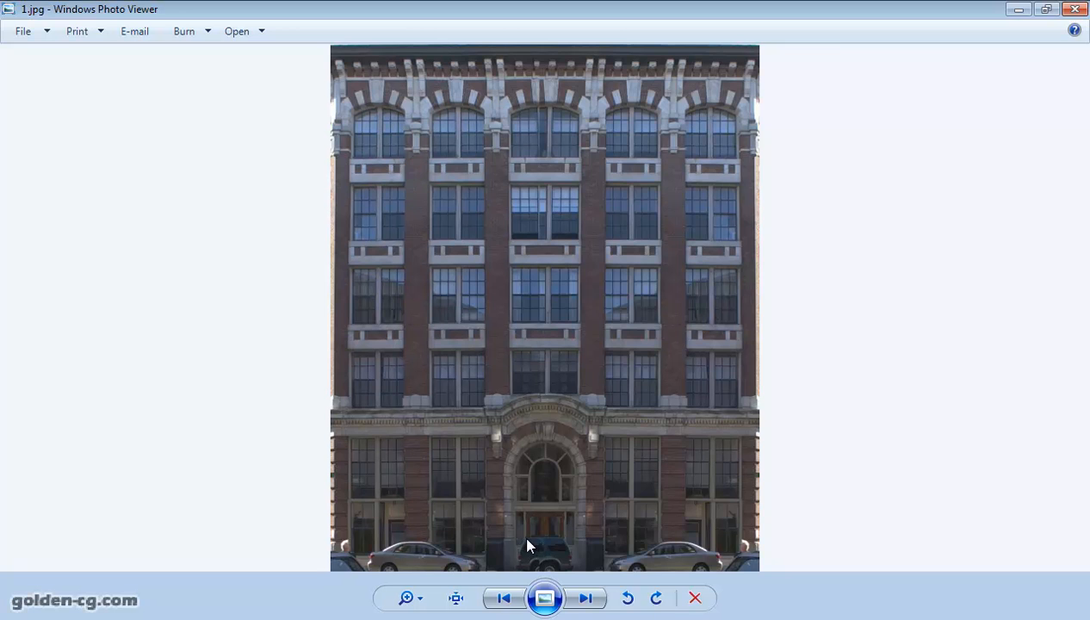
pyautogui.press('Right')
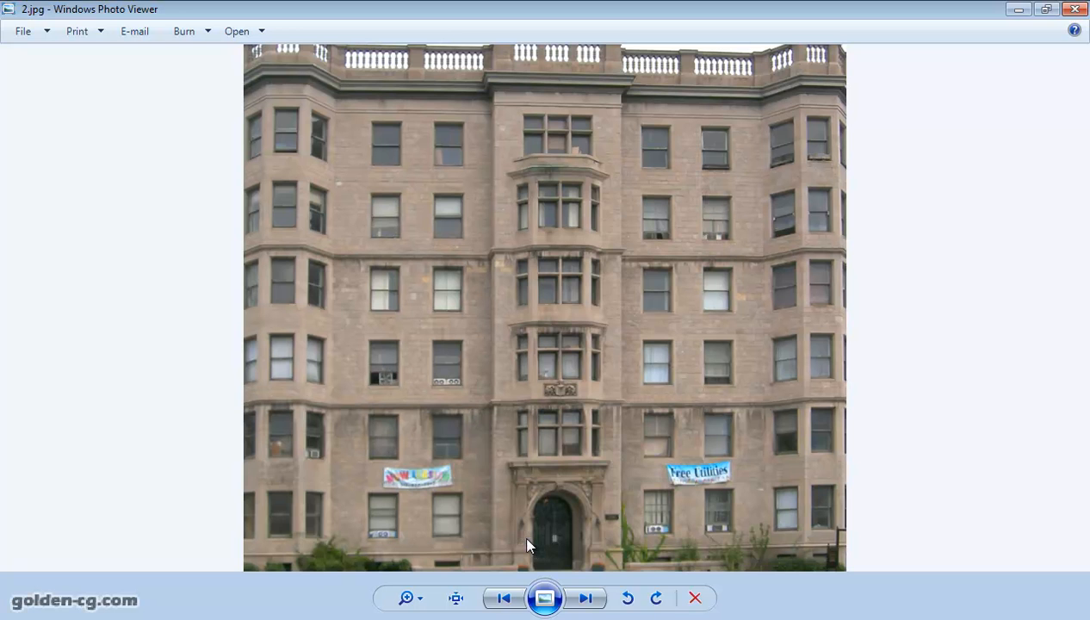
pyautogui.press('Right')
pyautogui.press('Right')
pyautogui.press('Right')
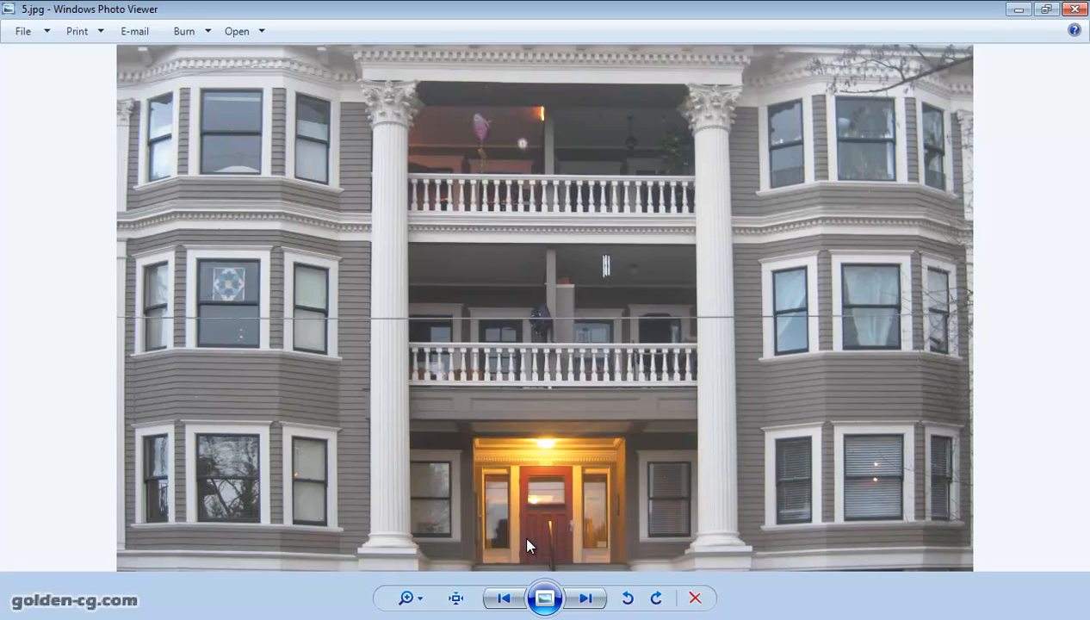
pyautogui.press('Right')
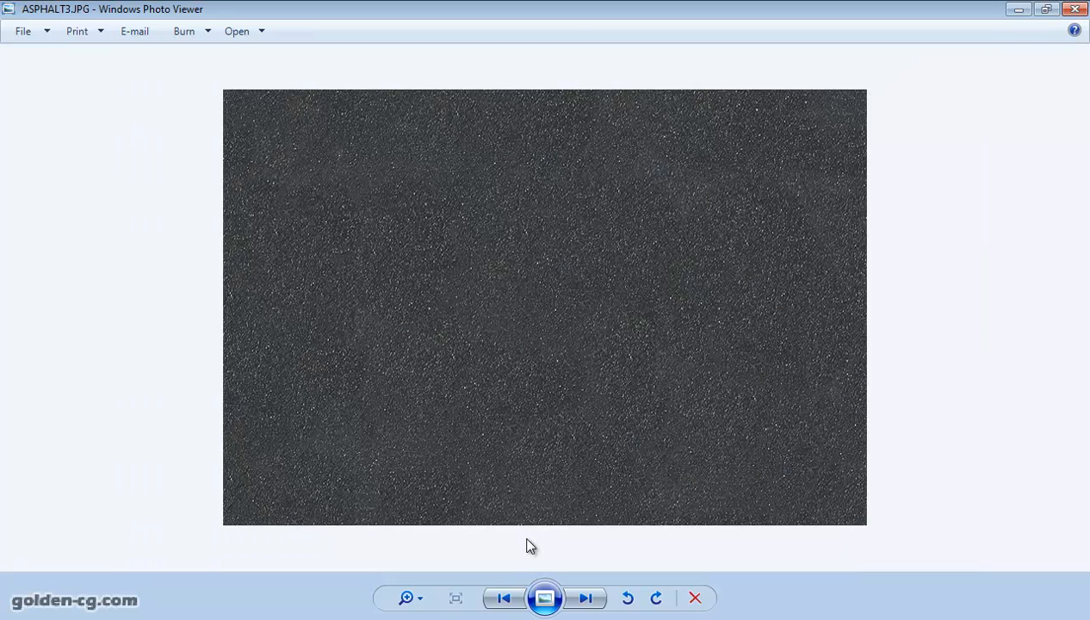
# Switch back to 3ds Max, render the perspective view of the textured city with V-Ray, and close the finished render.
pyautogui.press('Right')
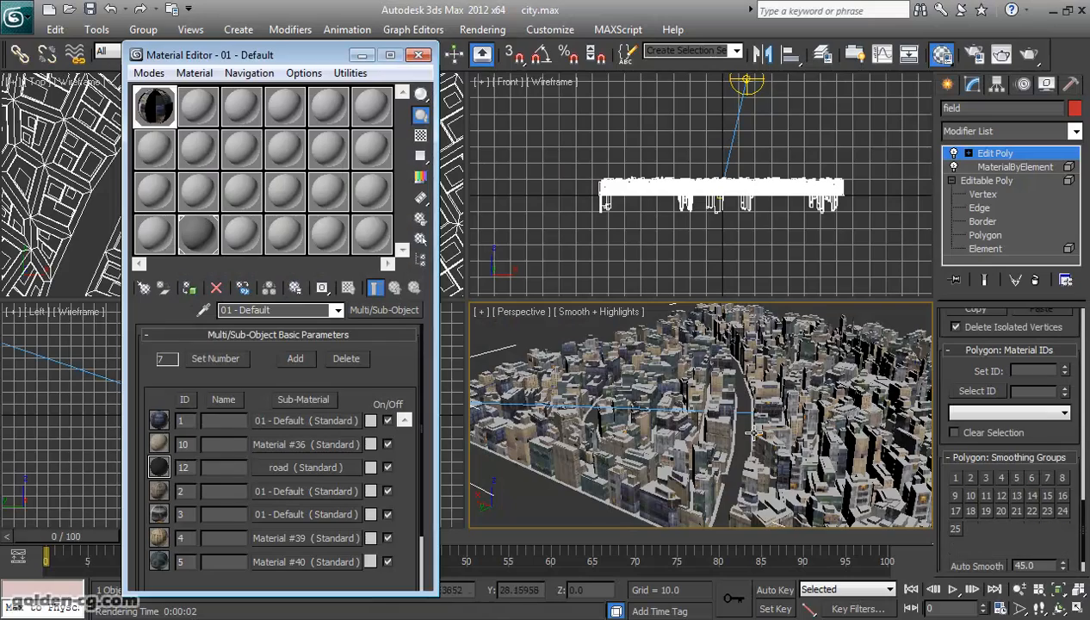
pyautogui.moveTo(699, 430); pyautogui.dragTo(725, 455, button='middle')
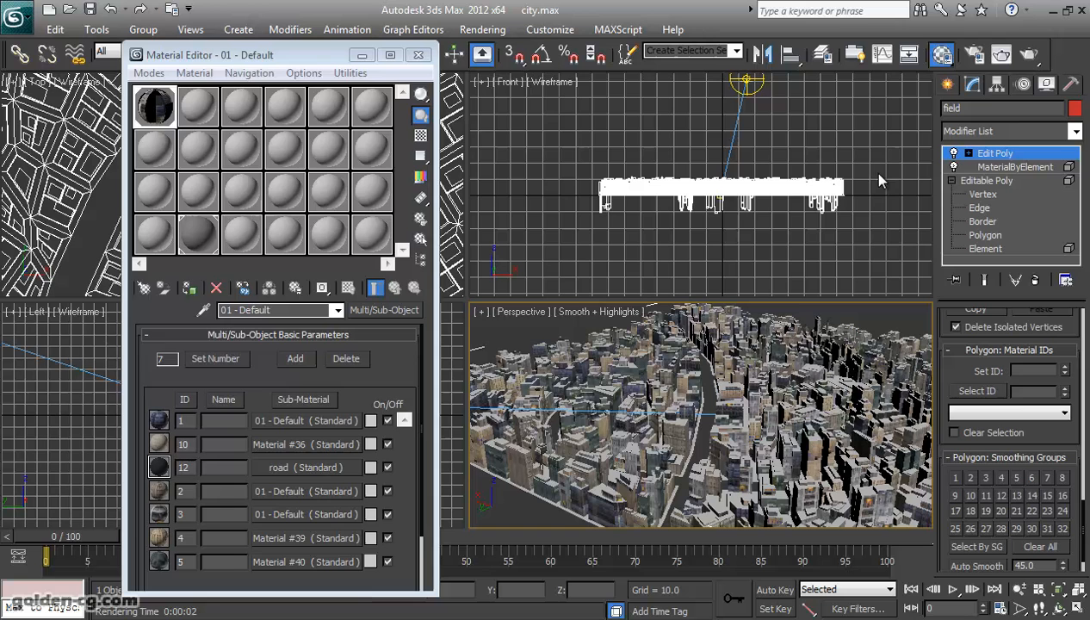
pyautogui.click(1029, 55)
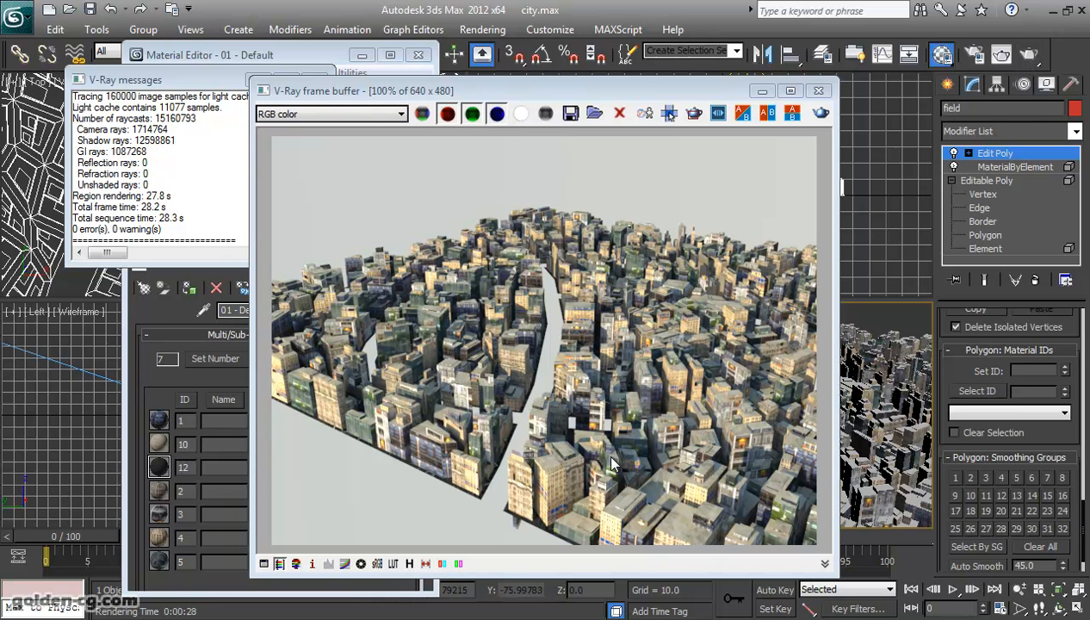
pyautogui.moveTo(150, 388); pyautogui.dragTo(153, 364)
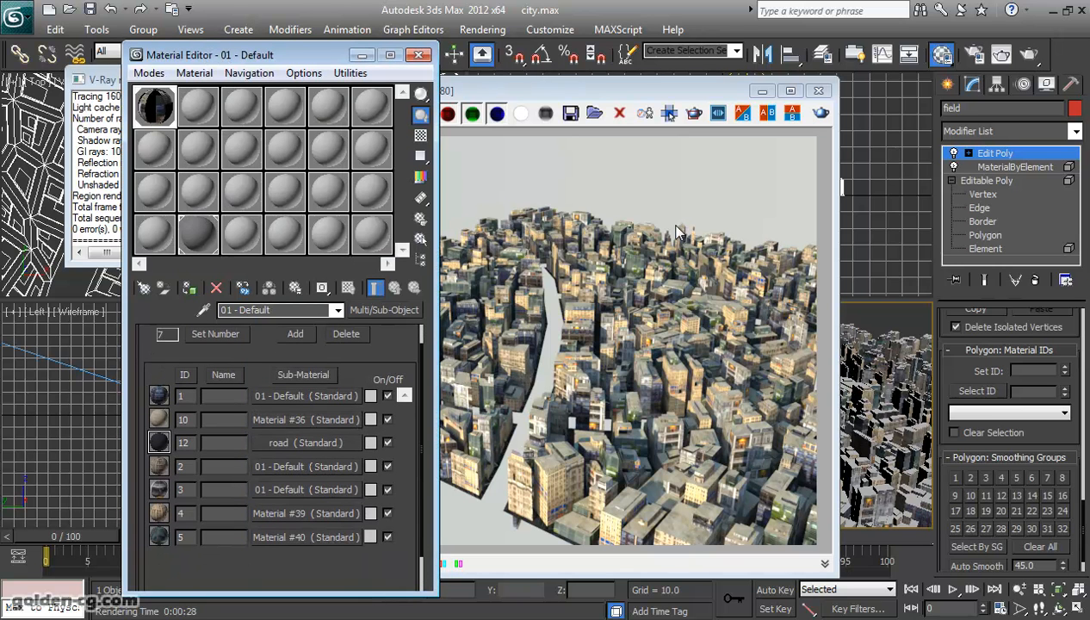
pyautogui.click(818, 91)
# Render a close-up of the street corner at the foot of the front building in the perspective view.
pyautogui.click(710, 394)
pyautogui.scroll(6, 710, 394)
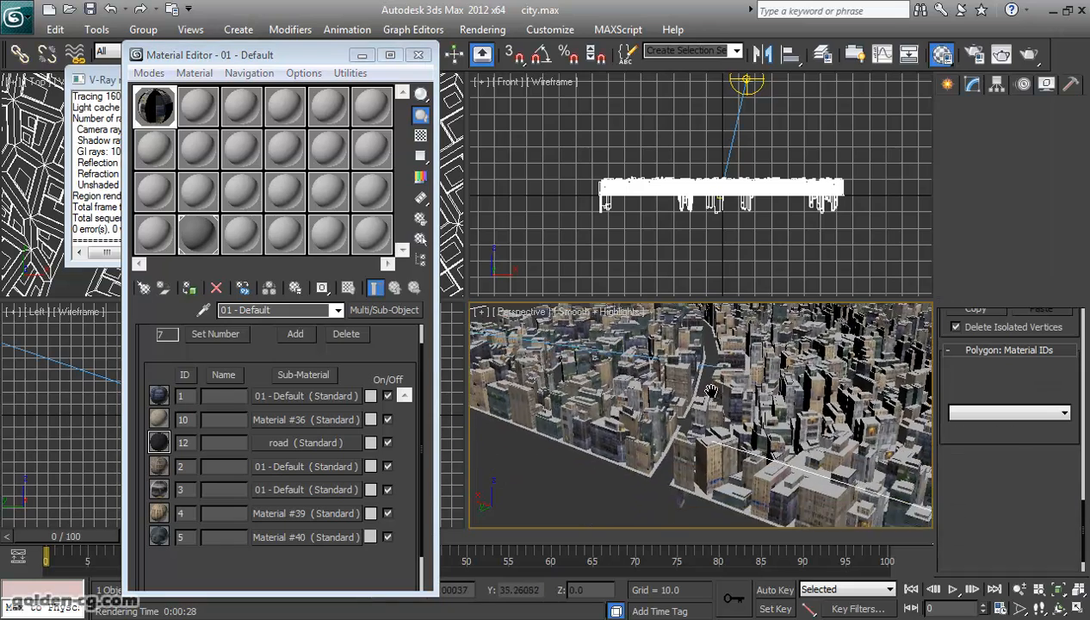
pyautogui.scroll(8, 710, 395)
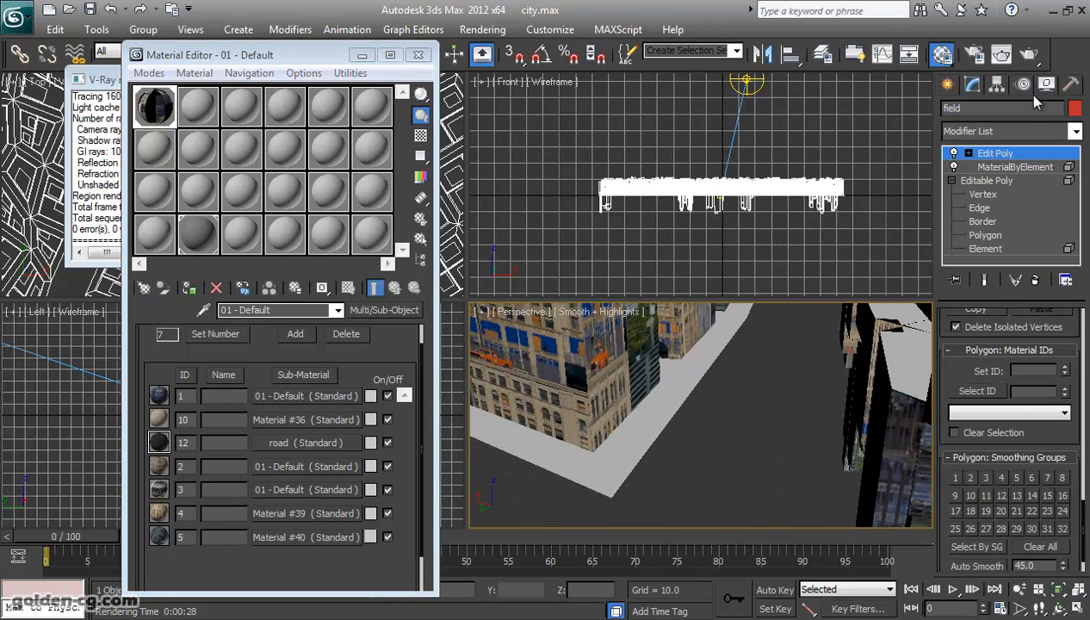
pyautogui.click(1037, 55)
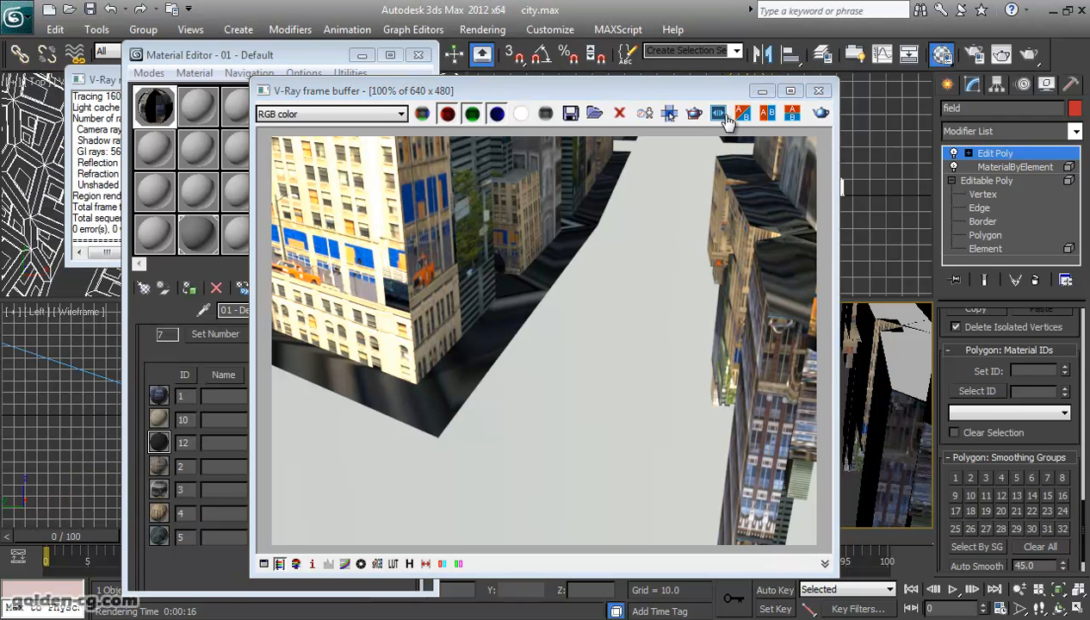
pyautogui.moveTo(727, 102); pyautogui.dragTo(609, 103)
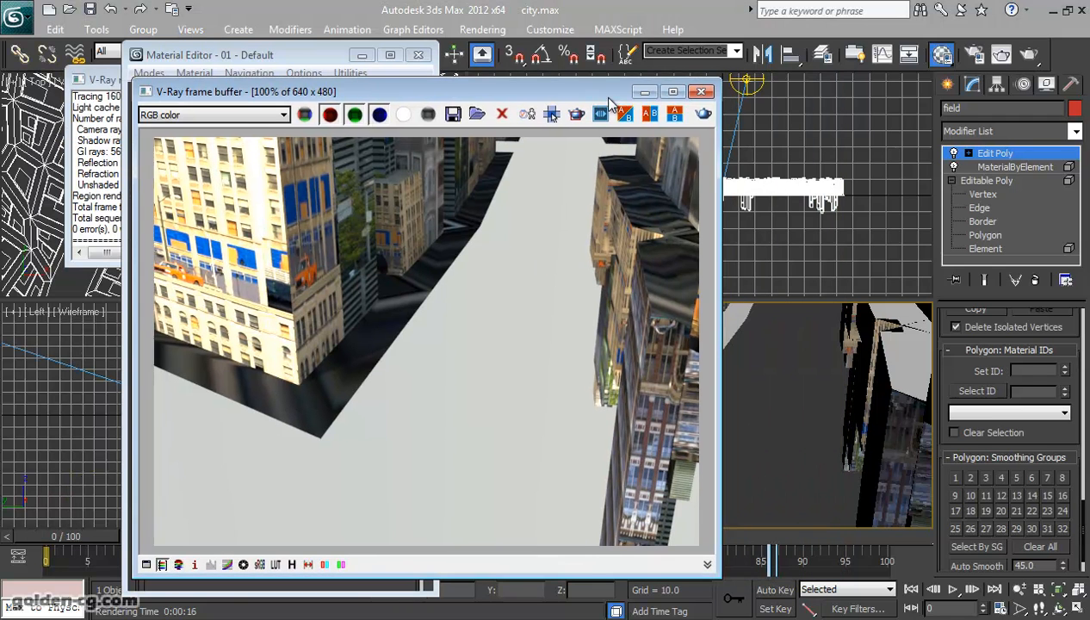
# Add a UVW Map modifier above Edit Poly on the field object.
pyautogui.click(997, 131)
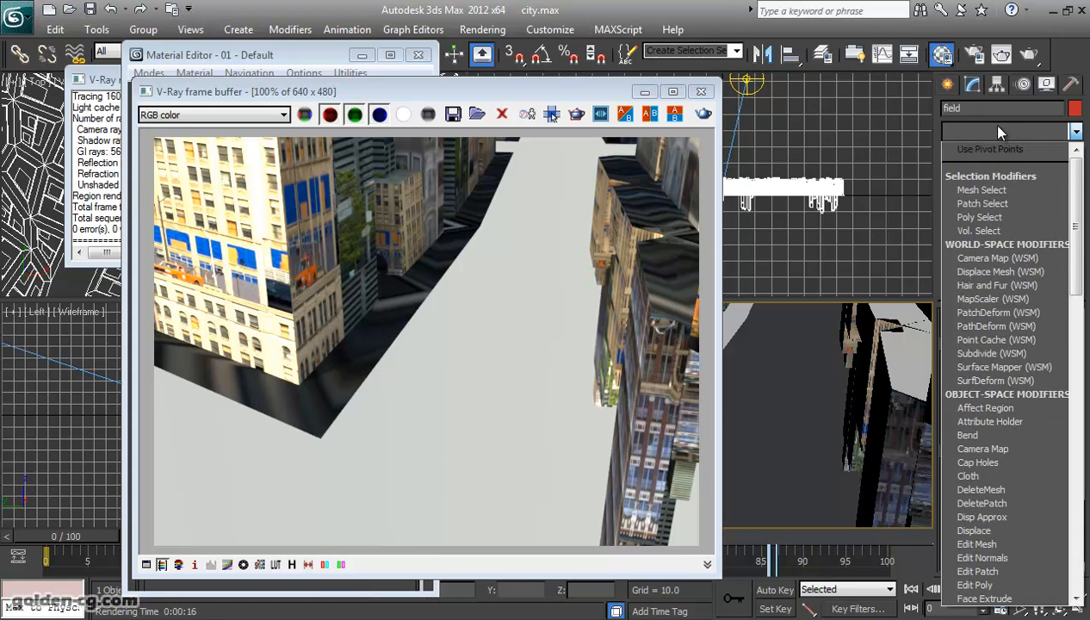
pyautogui.press('u')
pyautogui.click(1004, 458)
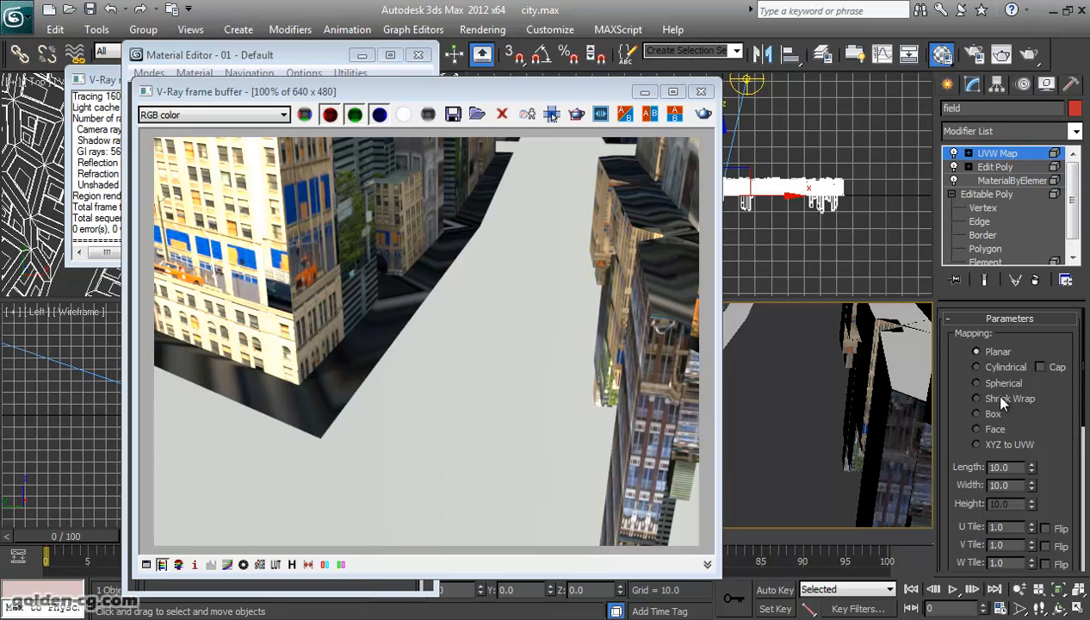
# Set the UVW Map modifier's U, V and W tiling to 5.
pyautogui.moveTo(1051, 431); pyautogui.dragTo(1064, 343)
pyautogui.doubleClick(1004, 437)
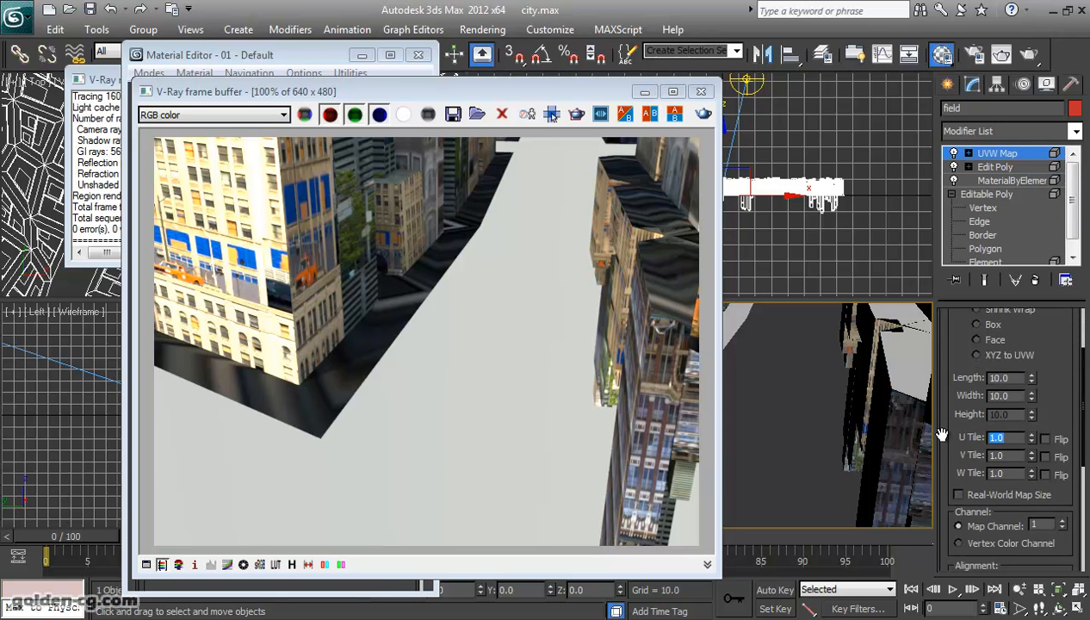
pyautogui.press('Tab')
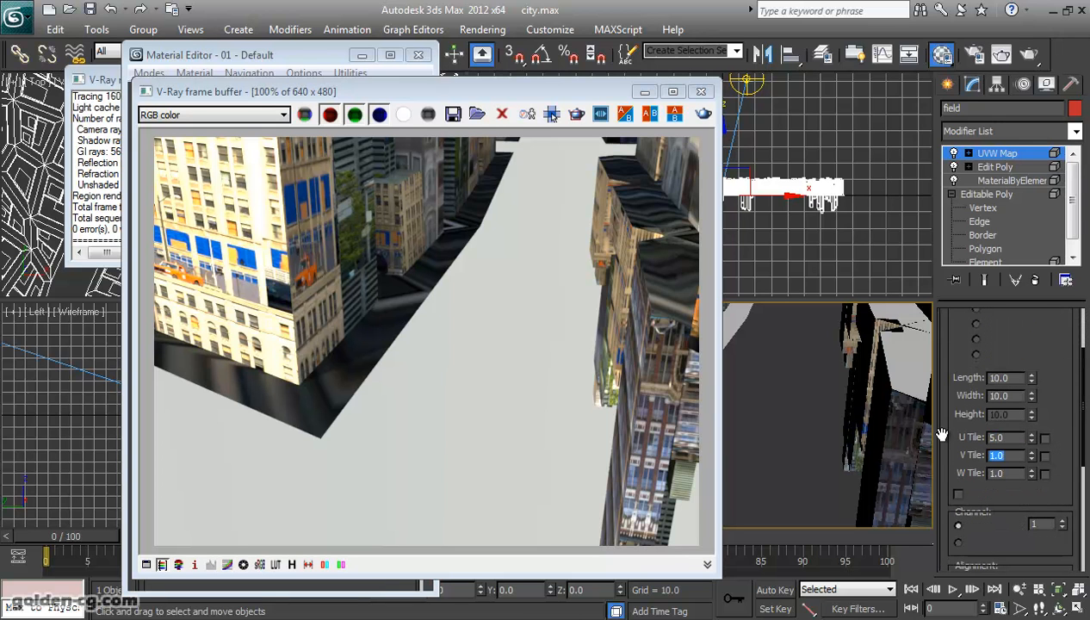
pyautogui.write('5')
pyautogui.write('5')
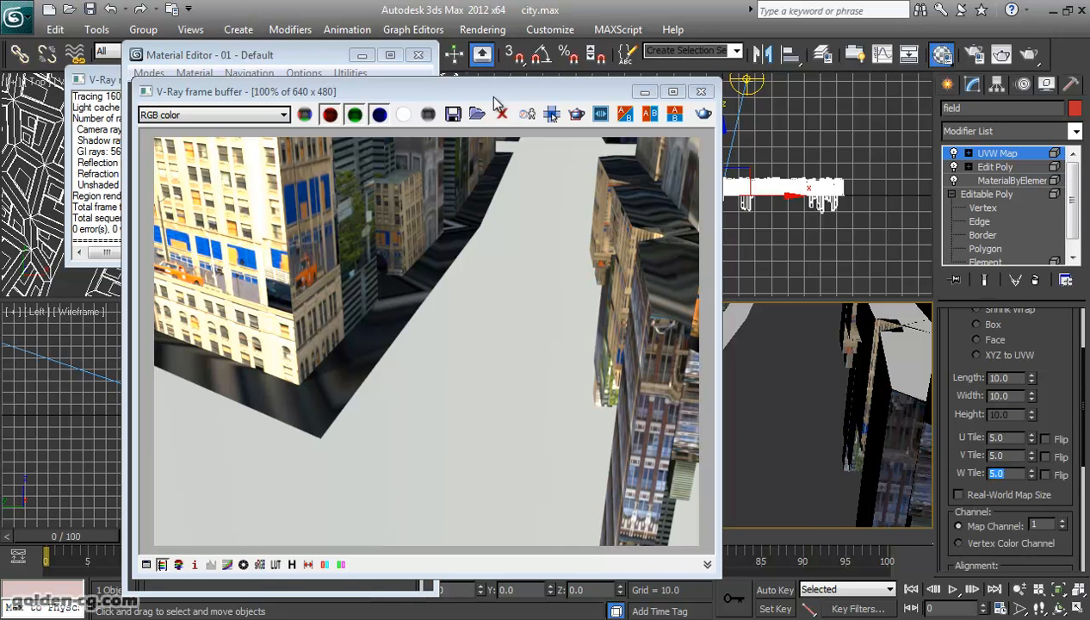
# Set the map channel to 2 in both the UVW Map modifier and the road sub-material's diffuse asphalt bitmap.
pyautogui.moveTo(492, 91); pyautogui.dragTo(685, 68)
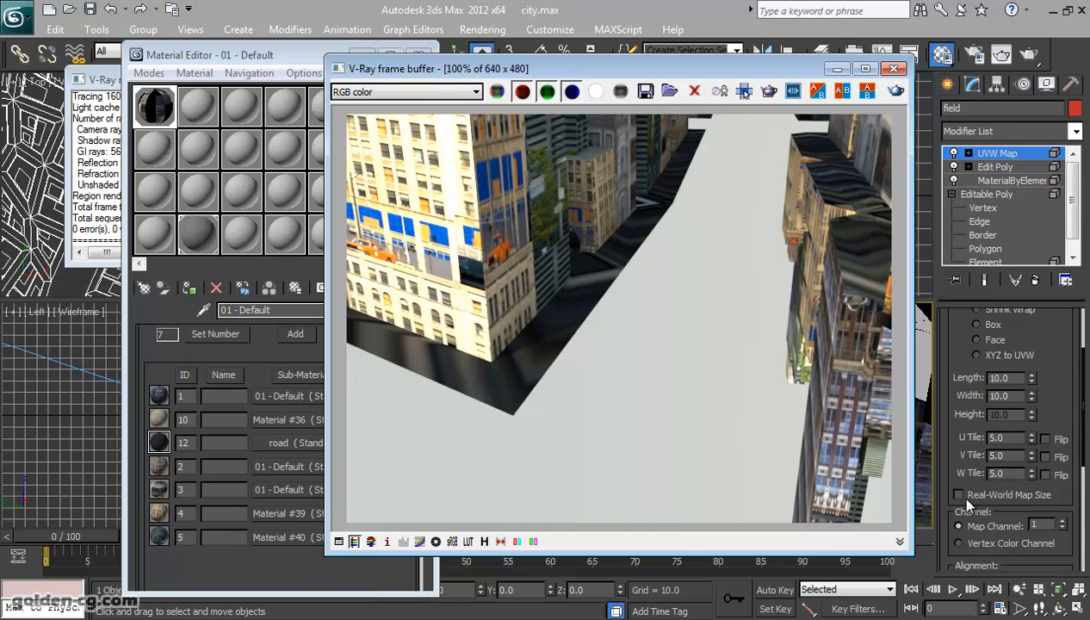
pyautogui.scroll(3, 965, 499)
pyautogui.scroll(-3, 1016, 447)
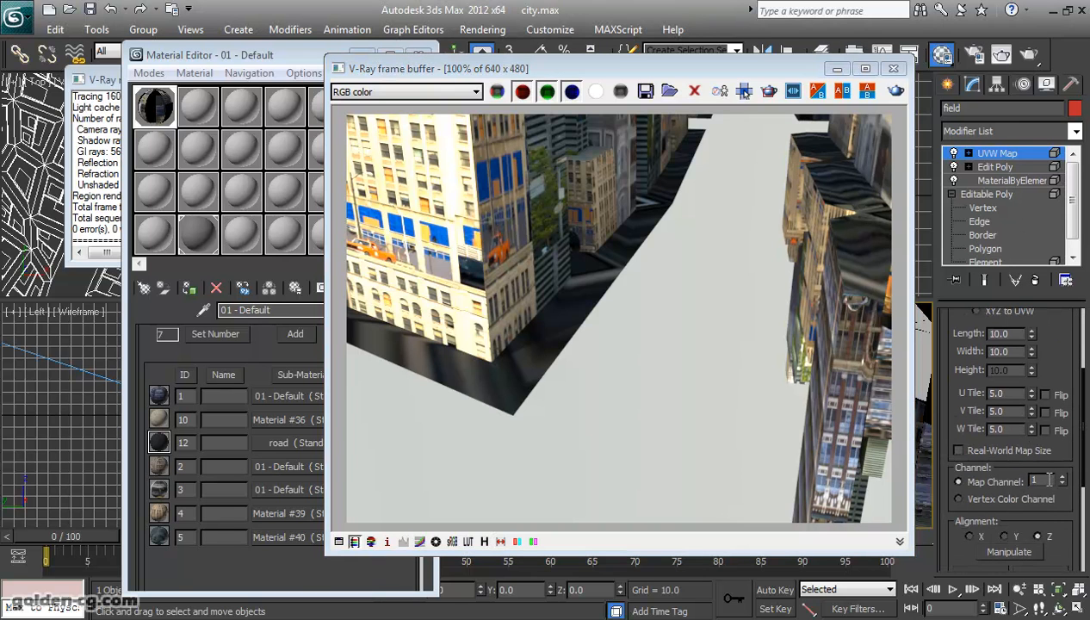
pyautogui.click(1062, 478)
pyautogui.click(138, 426)
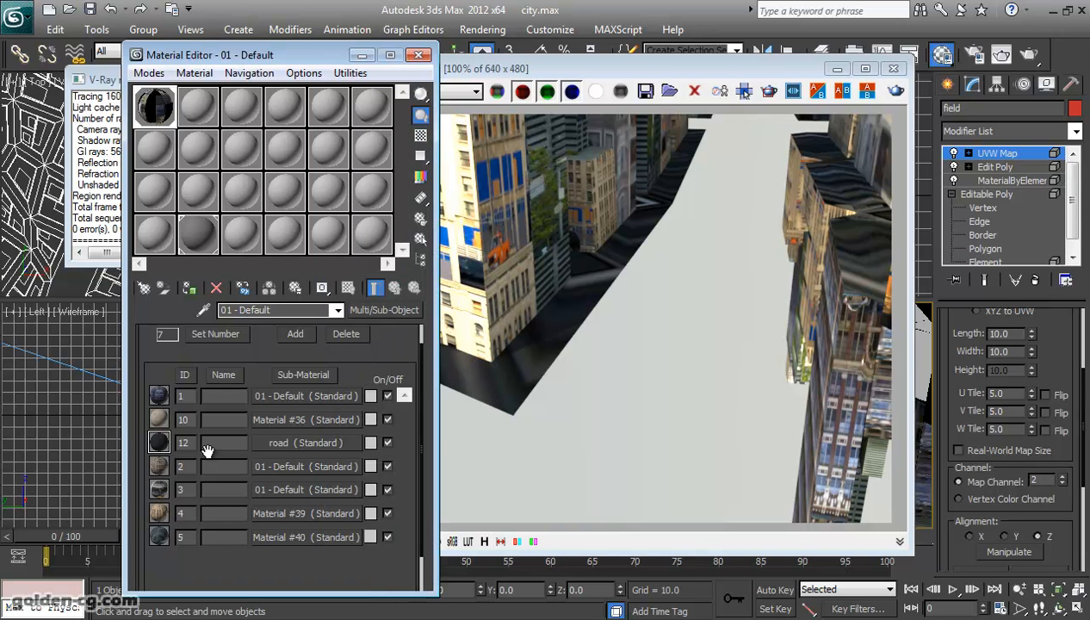
pyautogui.click(261, 446)
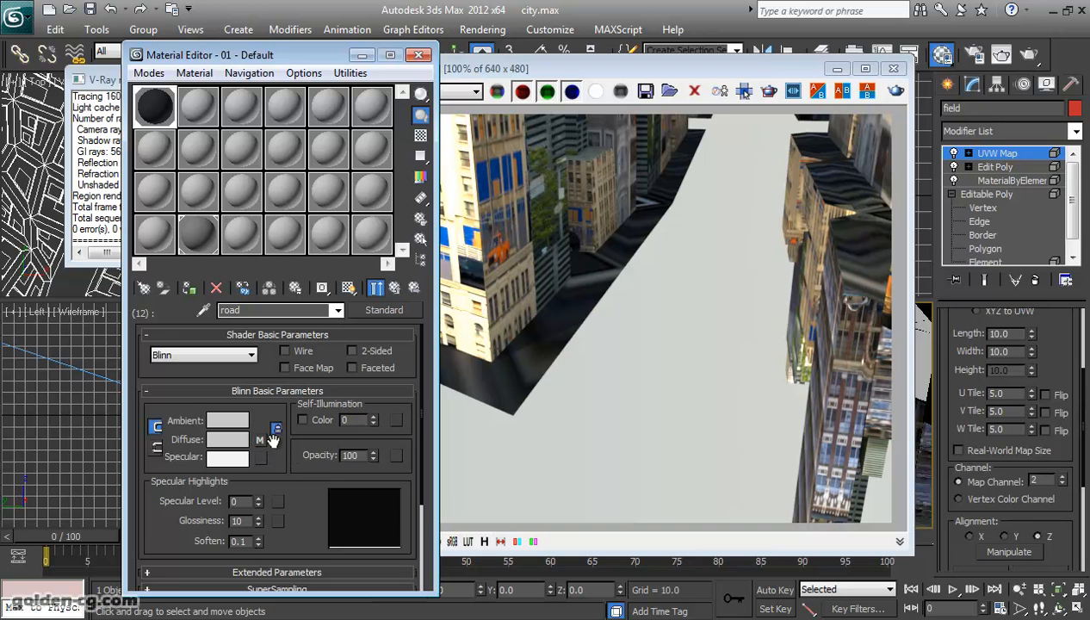
pyautogui.click(261, 438)
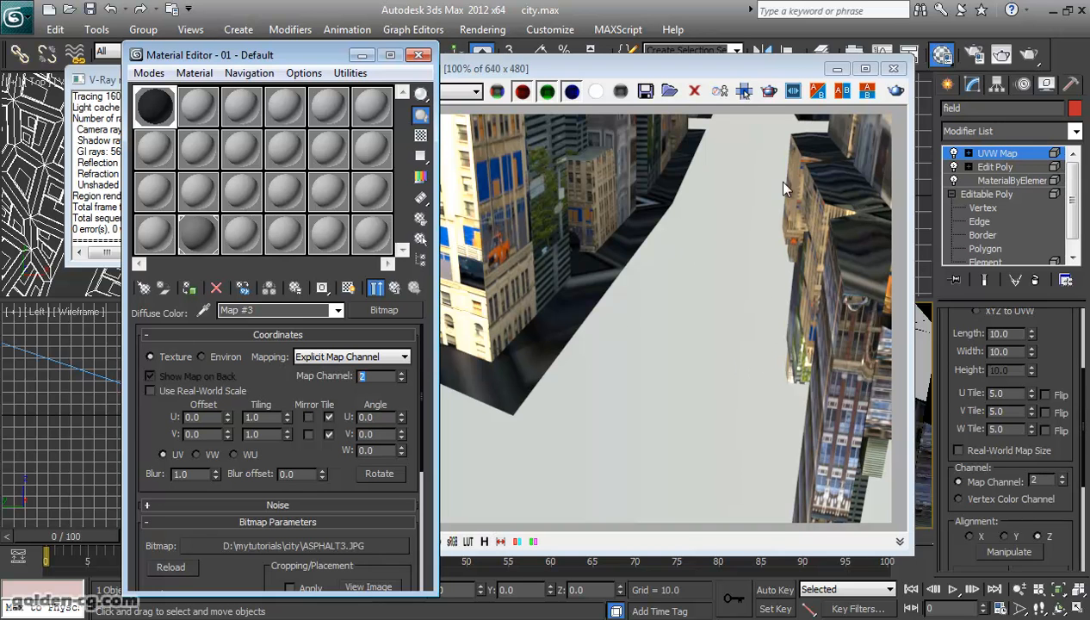
# Mark a render region around the building corner and the asphalt below it, and render only that region.
pyautogui.click(672, 185)
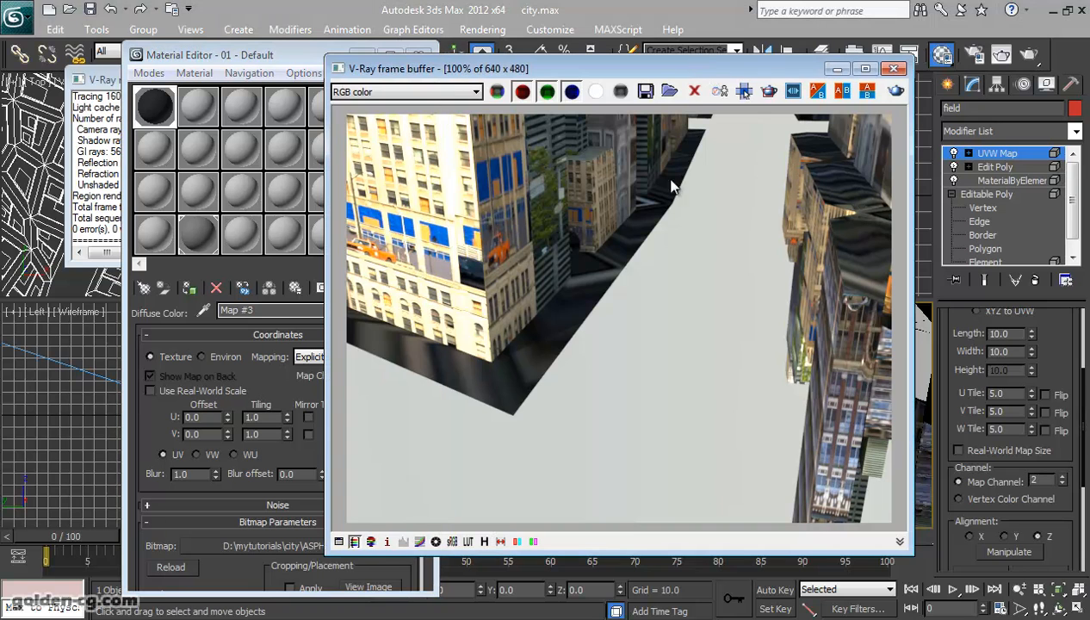
pyautogui.click(769, 90)
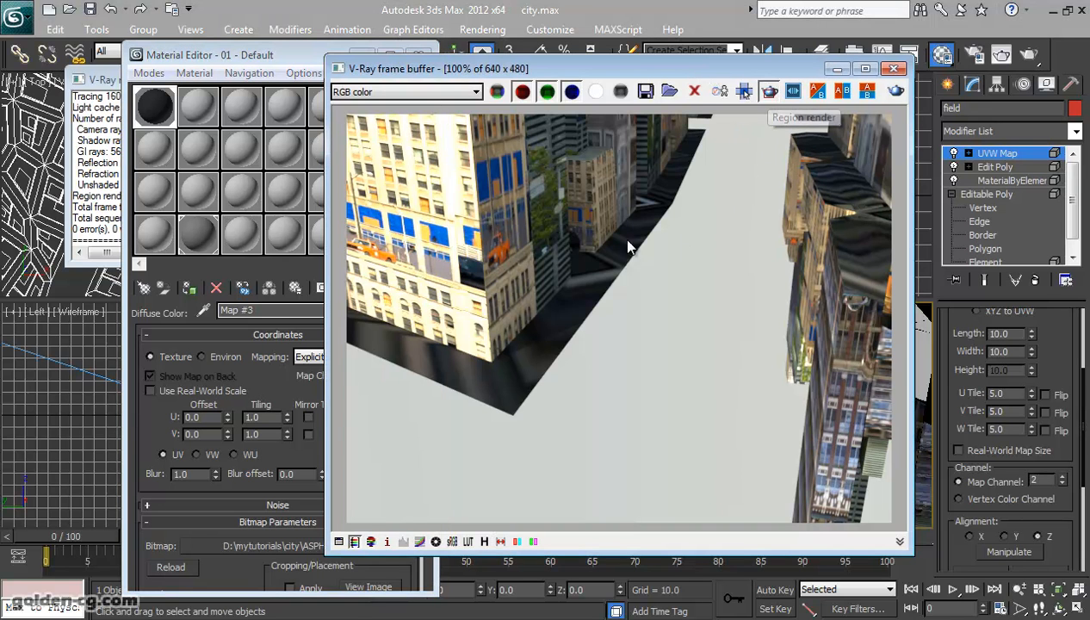
pyautogui.moveTo(600, 244); pyautogui.dragTo(403, 448)
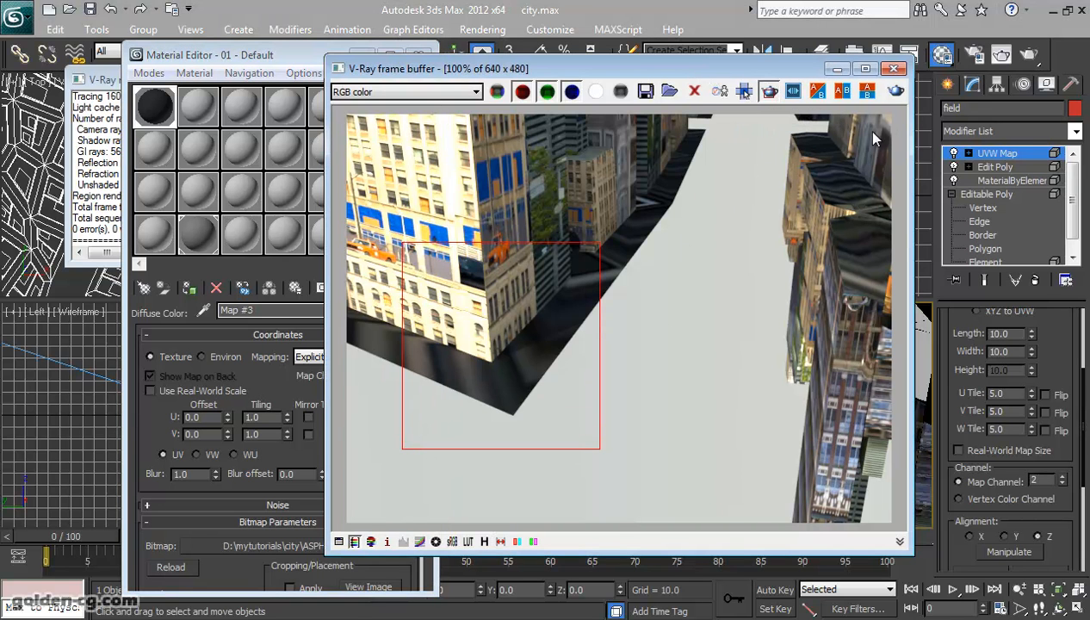
pyautogui.click(895, 90)
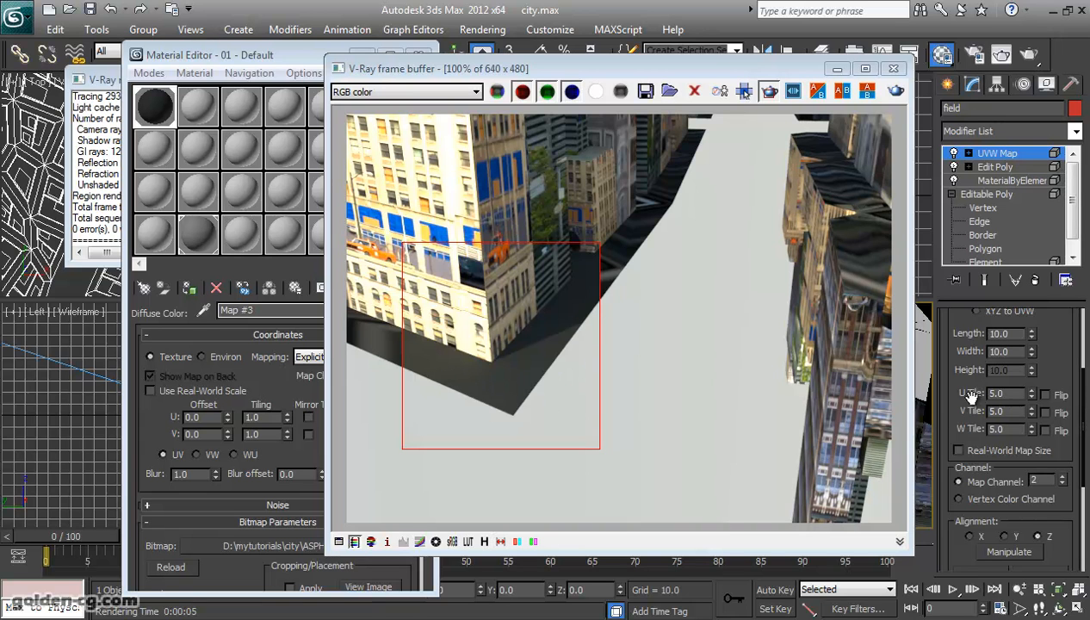
# Set the UVW Map's U, V and W tiling to 3 and re-render the region to check the asphalt up close.
pyautogui.moveTo(964, 393); pyautogui.dragTo(942, 390)
pyautogui.write('3')
pyautogui.press('Return')
pyautogui.click(895, 91)
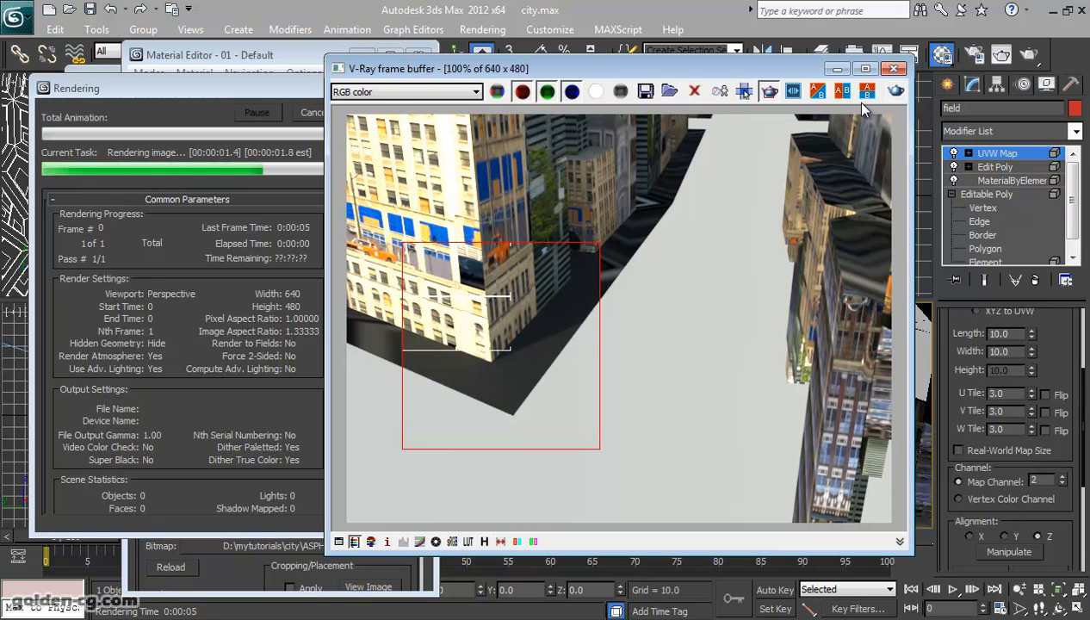
pyautogui.scroll(1, 448, 366)
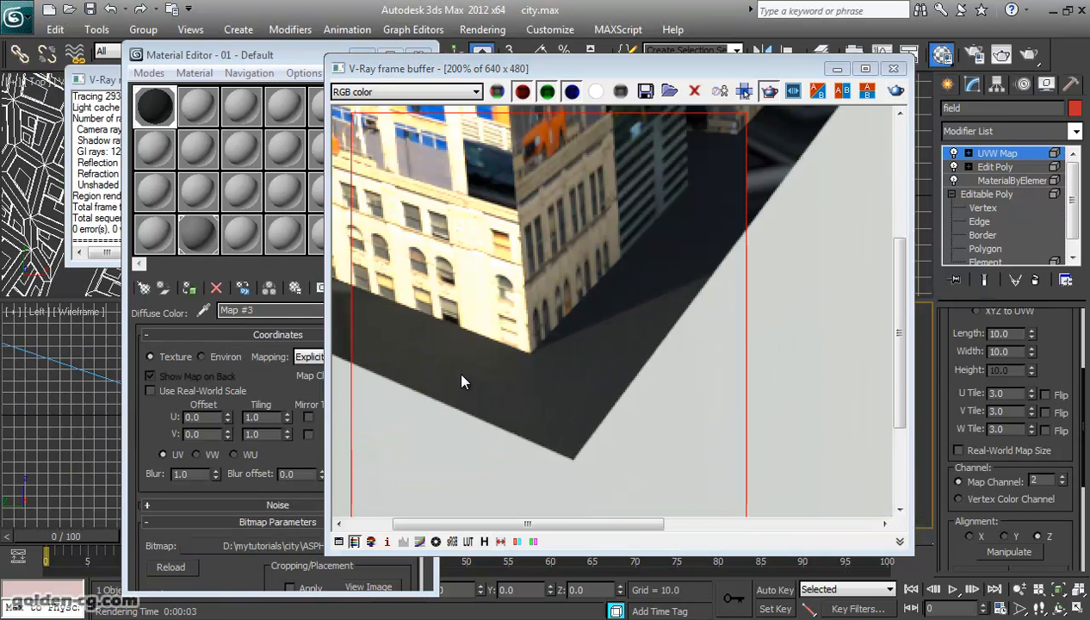
# Set the UVW Map's U, V and W tiling to 1 and re-render the region.
pyautogui.moveTo(1063, 358); pyautogui.dragTo(1068, 410)
pyautogui.moveTo(1008, 445); pyautogui.dragTo(940, 442)
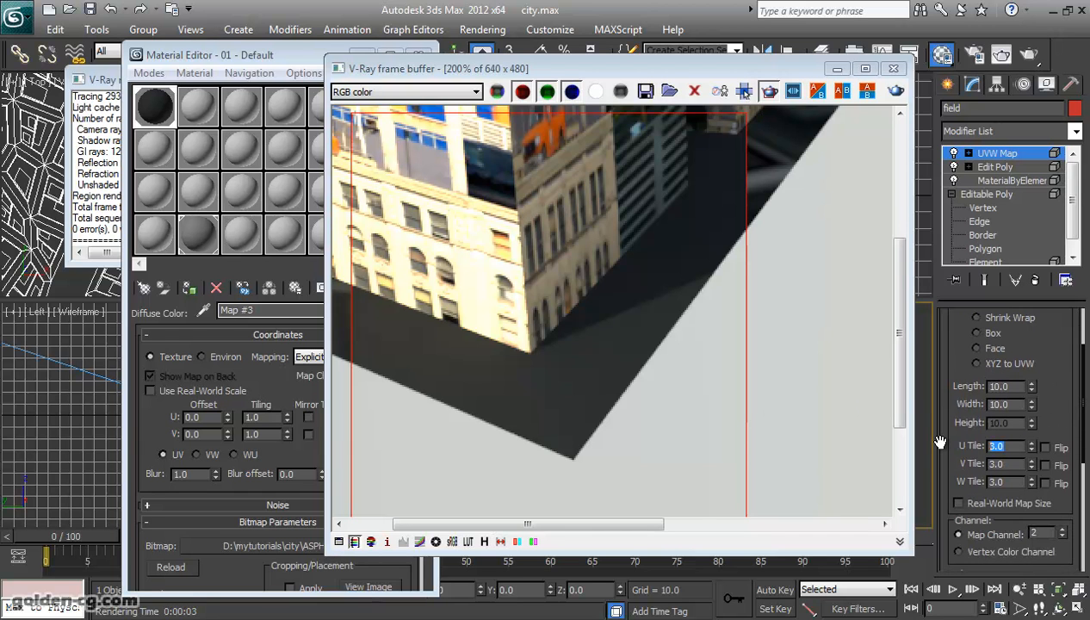
pyautogui.write('1')
pyautogui.press('Return')
pyautogui.click(896, 91)
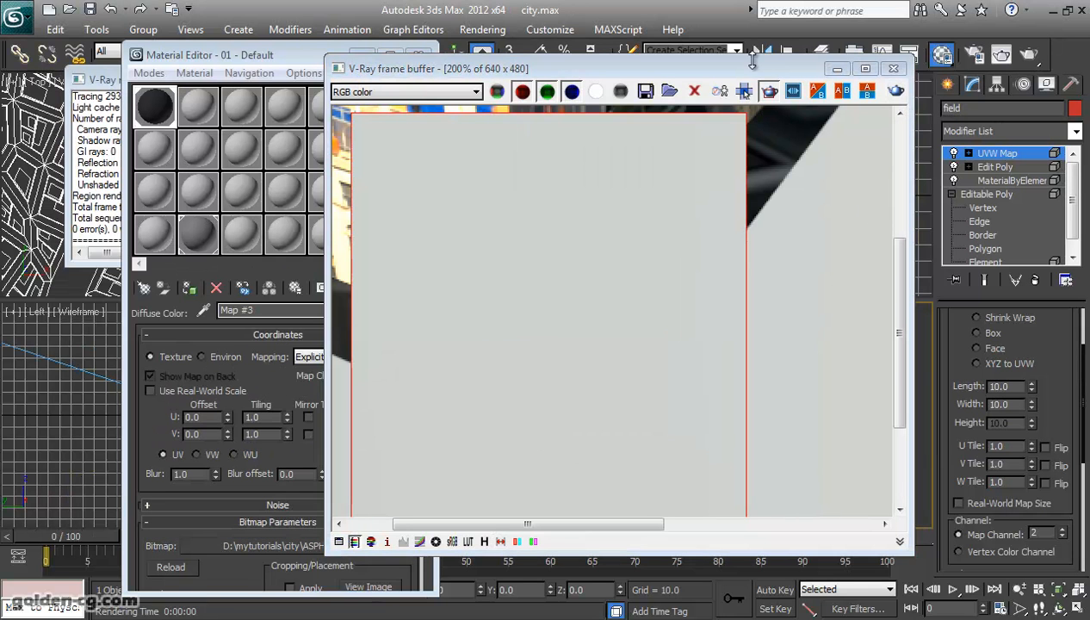
# Redraw the render region over the lower building corner, render it again, examine the asphalt texture up close, and close the render.
pyautogui.moveTo(751, 61); pyautogui.dragTo(615, 62)
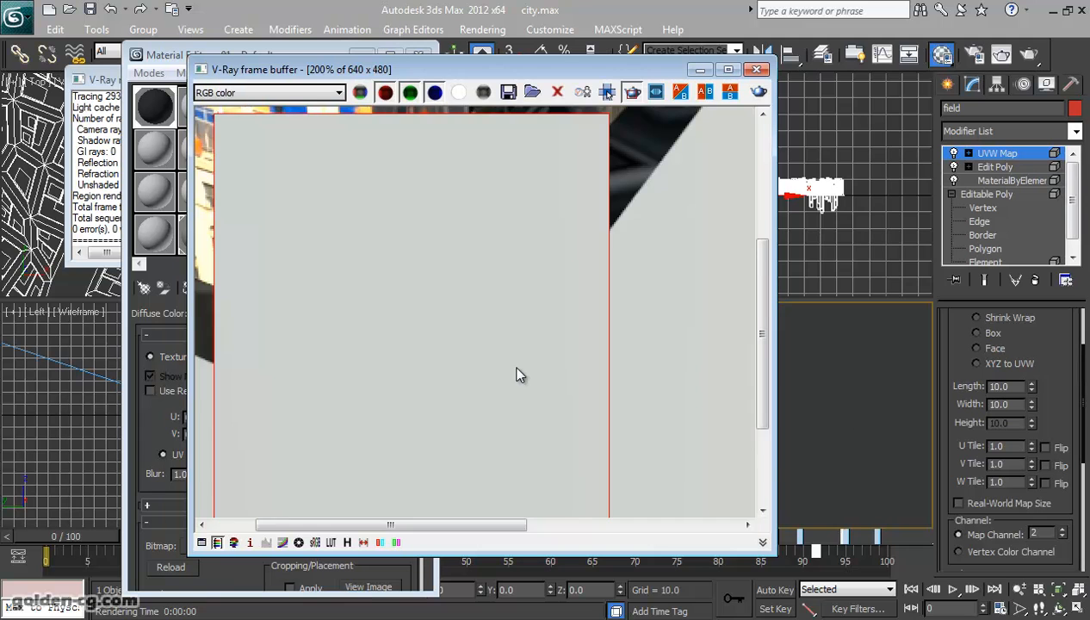
pyautogui.scroll(-2, 517, 374)
pyautogui.moveTo(360, 305); pyautogui.dragTo(480, 383)
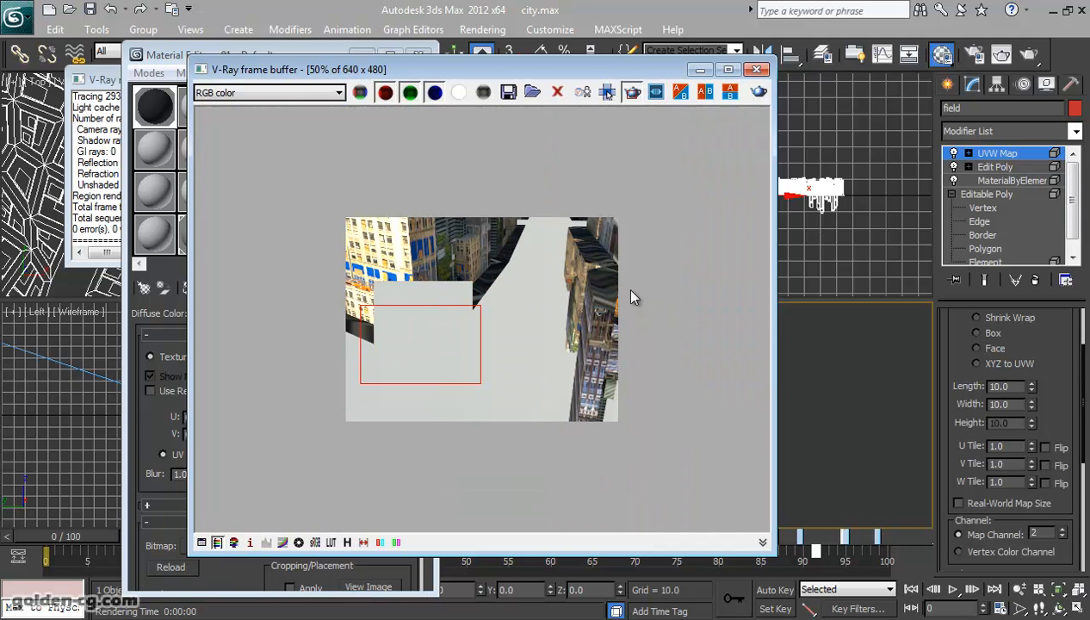
pyautogui.click(757, 93)
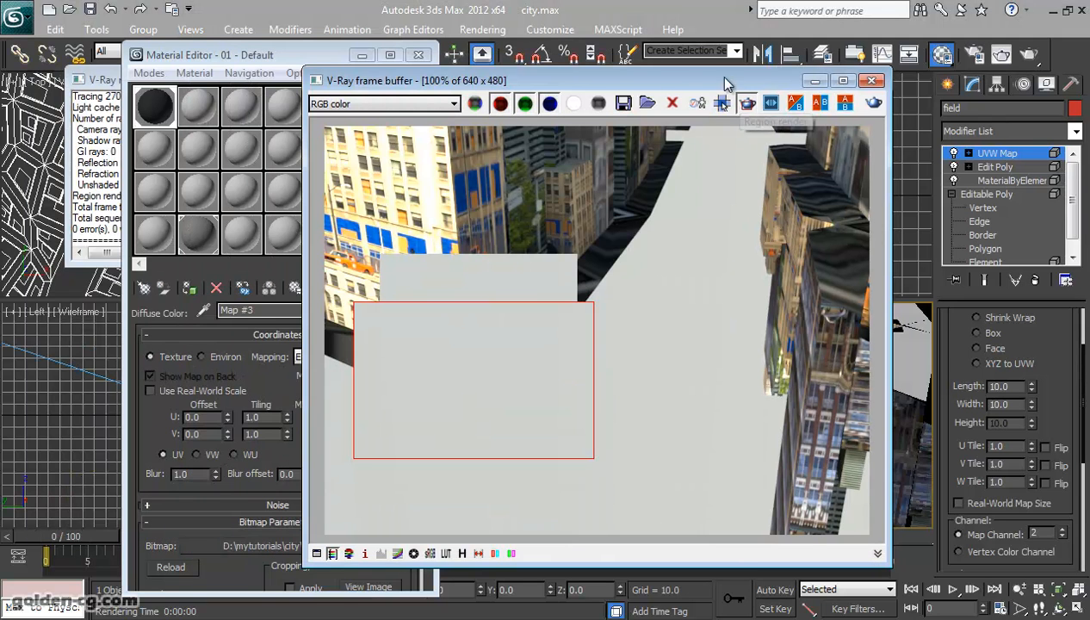
pyautogui.moveTo(727, 81); pyautogui.dragTo(606, 83)
pyautogui.moveTo(830, 371); pyautogui.dragTo(834, 370, button='middle')
pyautogui.click(750, 106)
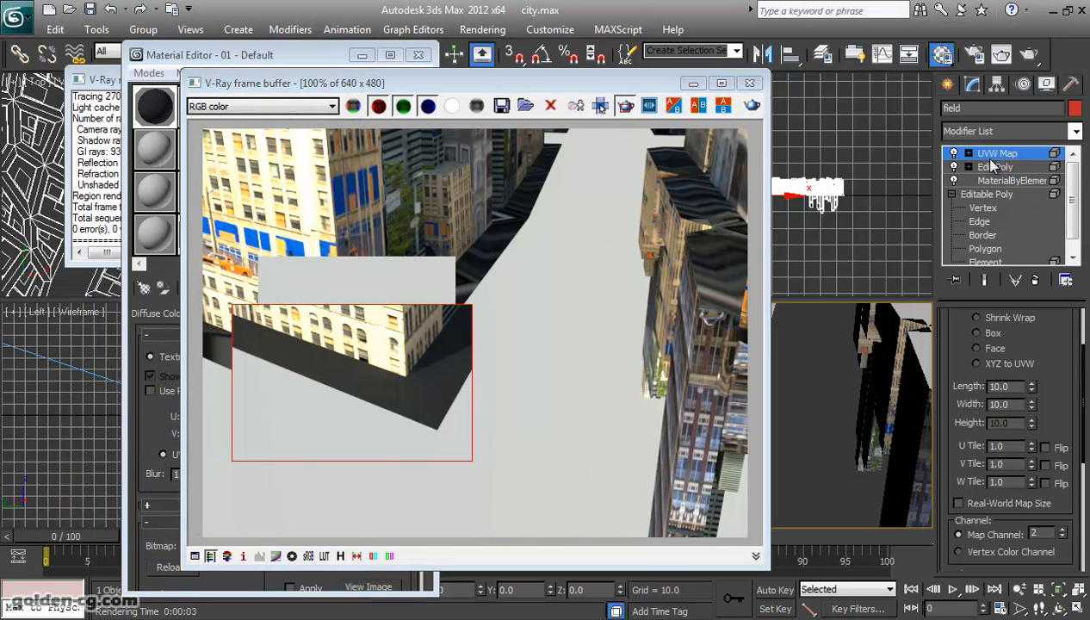
pyautogui.scroll(1, 434, 401)
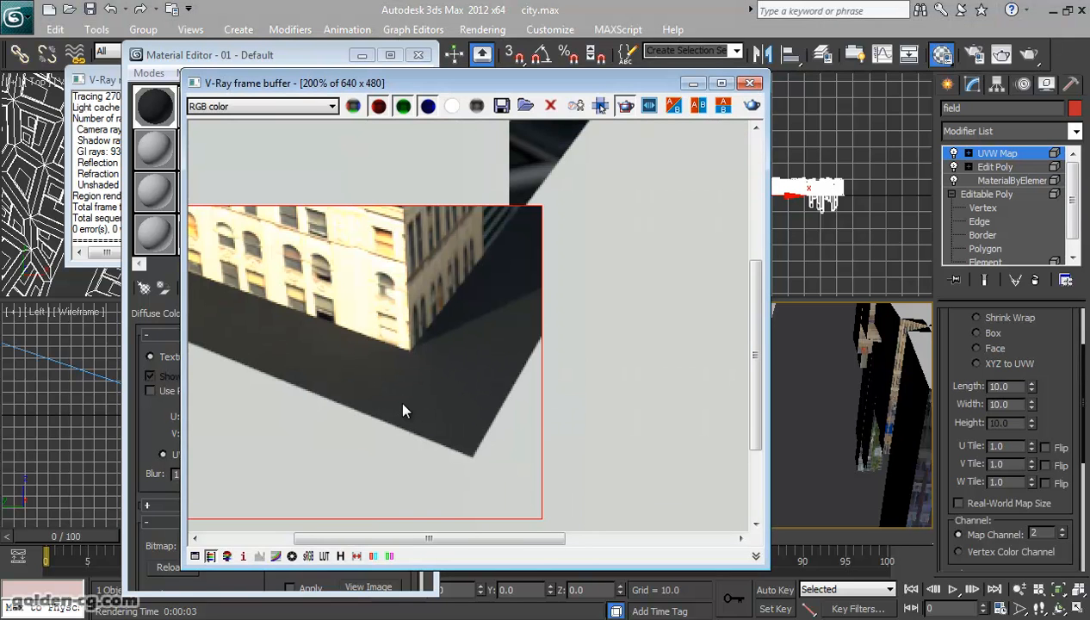
pyautogui.scroll(-1, 402, 405)
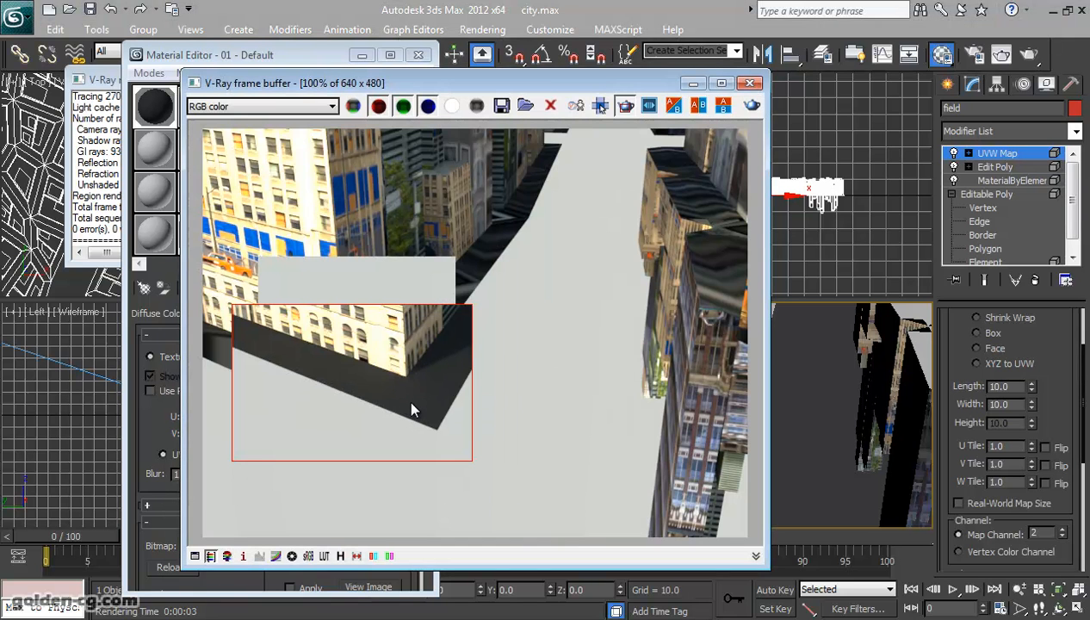
pyautogui.scroll(-1, 411, 409)
pyautogui.click(749, 82)
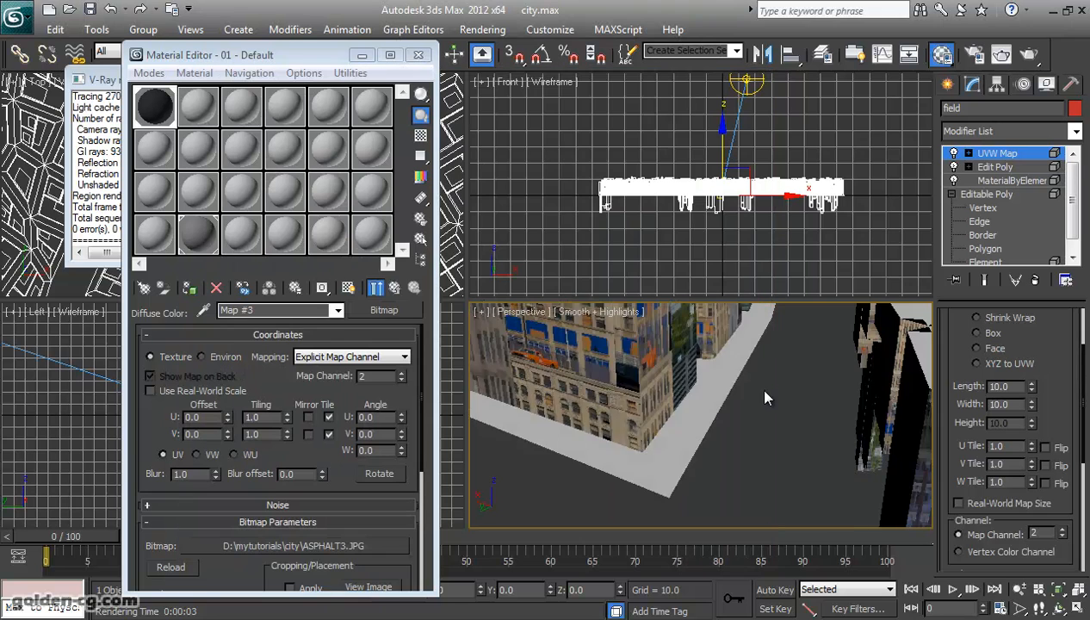
# Return to the wider city view and go back up to the Multi/Sub-Object level of the material.
pyautogui.scroll(-5, 755, 386)
pyautogui.scroll(2, 763, 390)
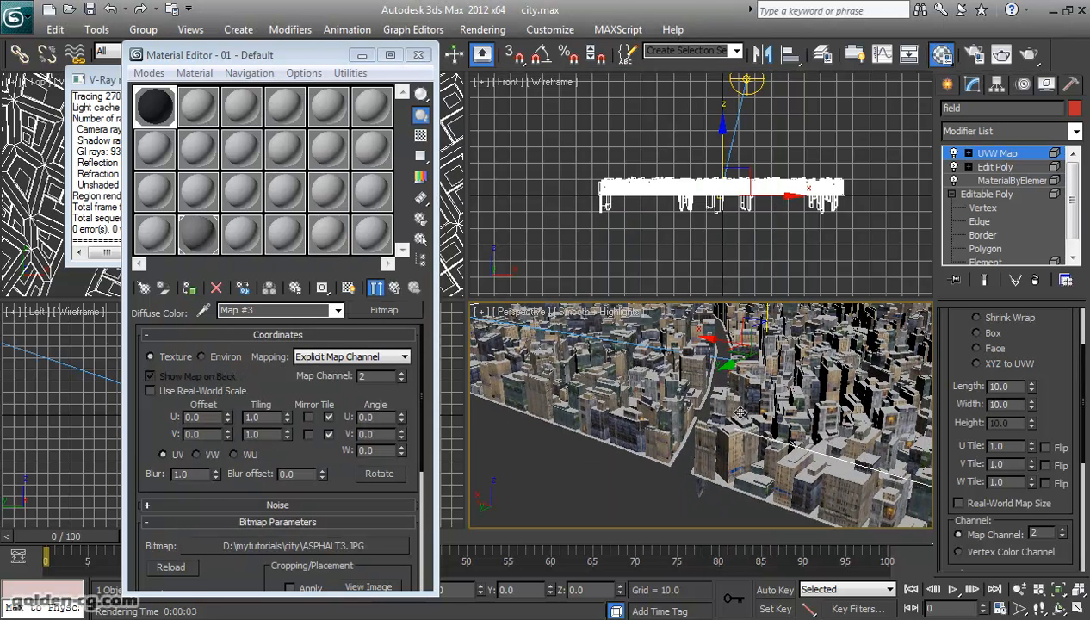
pyautogui.click(393, 288)
pyautogui.click(395, 288)
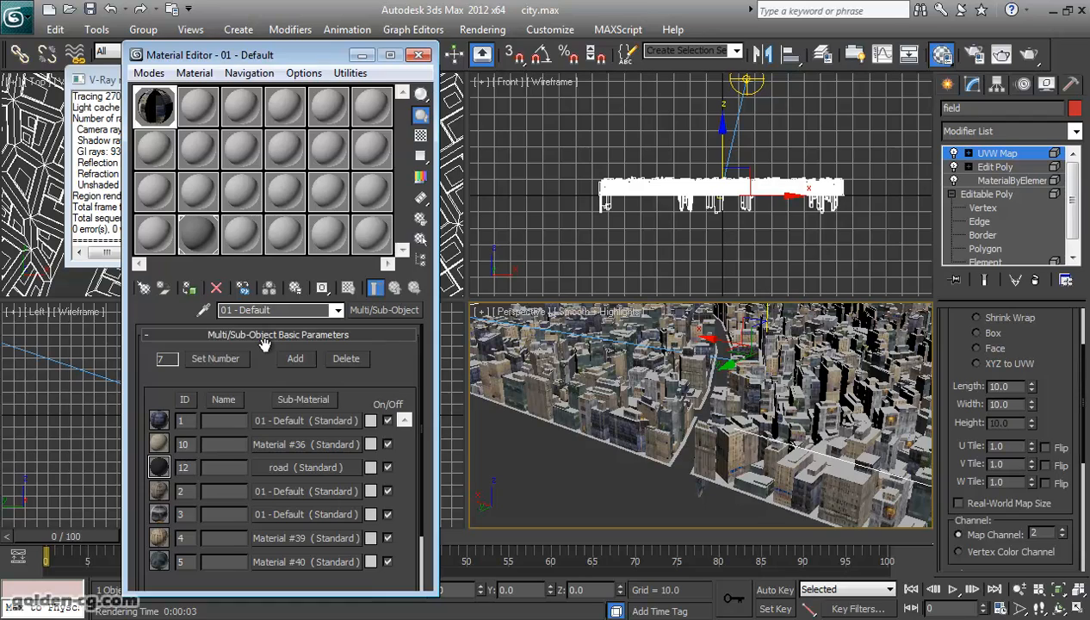
# Hide the city field object, select the road network in the perspective view and close the Material Editor.
pyautogui.moveTo(731, 422); pyautogui.dragTo(728, 465, button='middle')
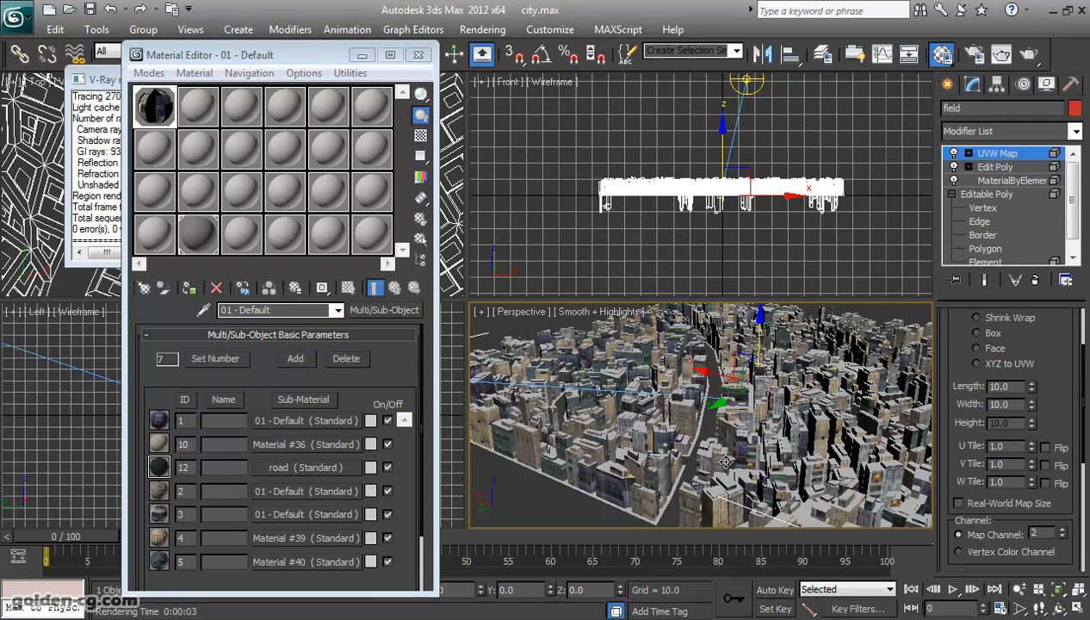
pyautogui.keyDown('alt'); pyautogui.moveTo(719, 416); pyautogui.dragTo(755, 440, button='middle'); pyautogui.keyUp('alt')
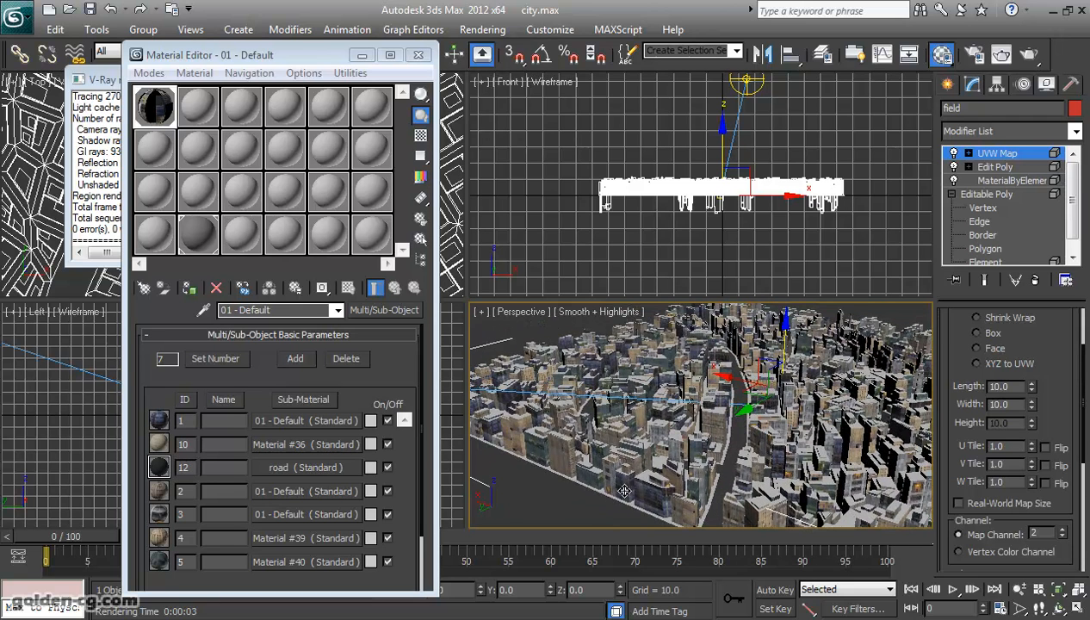
pyautogui.rightClick(556, 511)
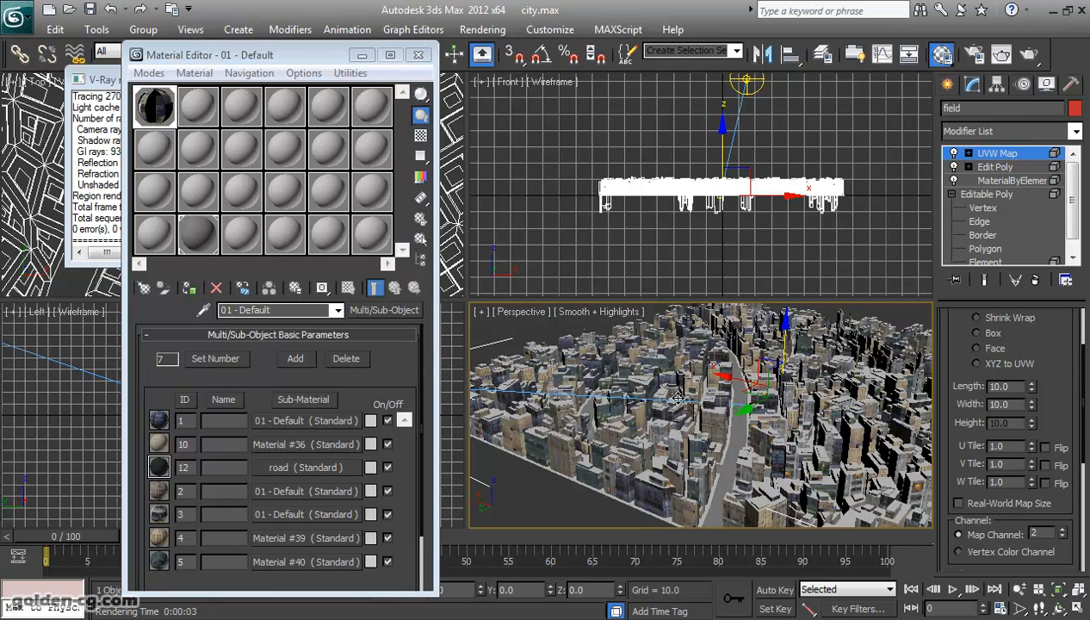
pyautogui.click(635, 242)
pyautogui.click(637, 188)
pyautogui.rightClick(644, 187)
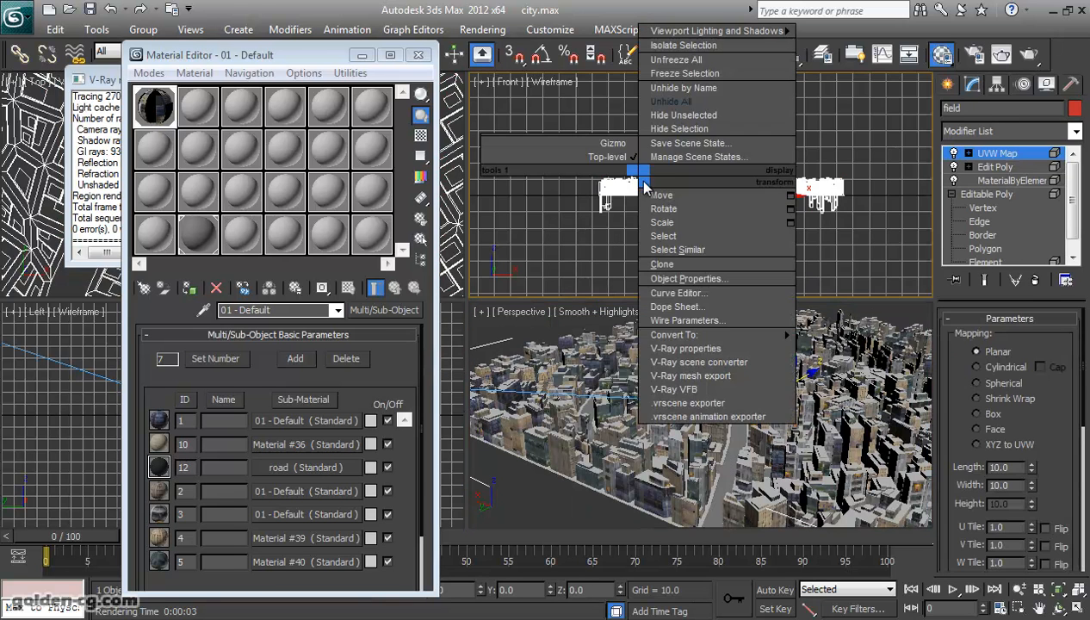
pyautogui.click(680, 128)
pyautogui.click(740, 377)
pyautogui.click(418, 55)
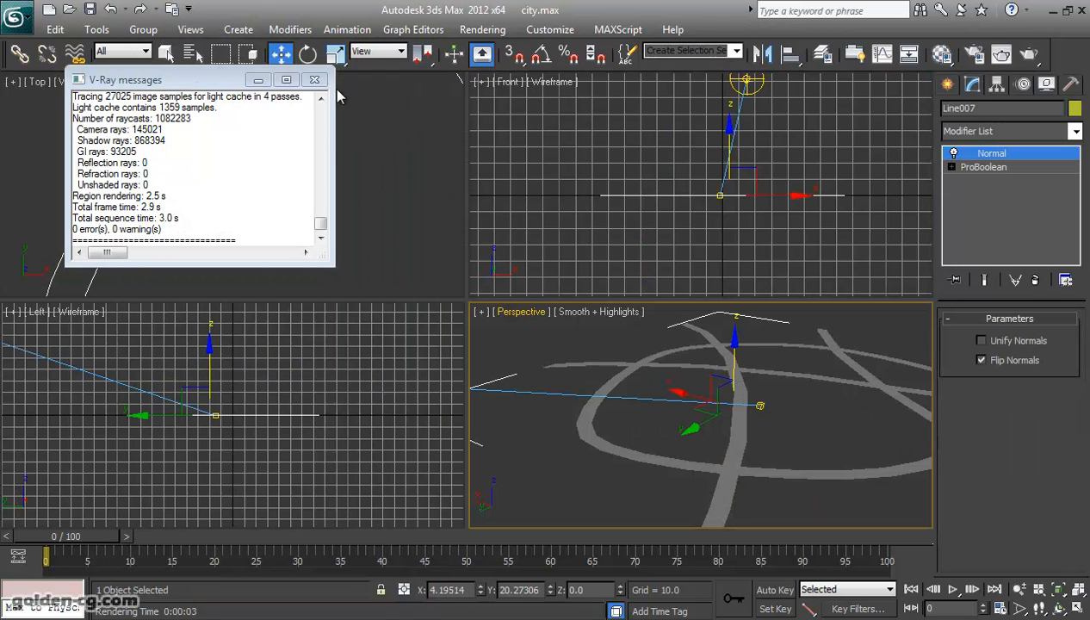
# Minimize the V-Ray messages window and convert the road network to an Editable Poly.
pyautogui.click(257, 79)
pyautogui.click(300, 177)
pyautogui.moveTo(302, 174); pyautogui.dragTo(271, 215, button='middle')
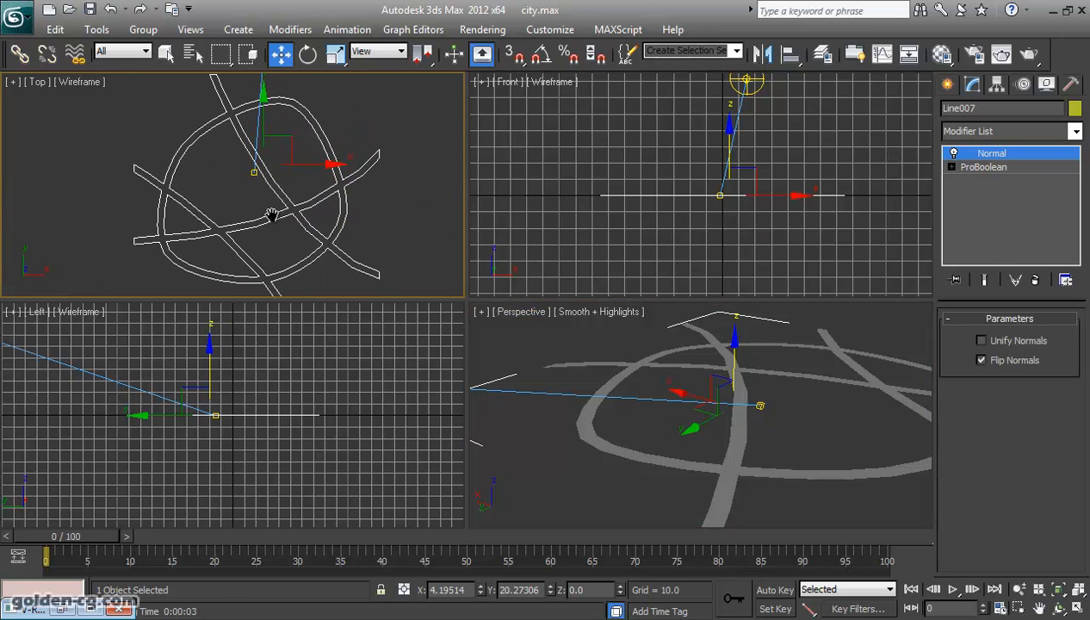
pyautogui.scroll(-2, 268, 214)
pyautogui.scroll(2, 269, 213)
pyautogui.moveTo(268, 213); pyautogui.dragTo(263, 206, button='middle')
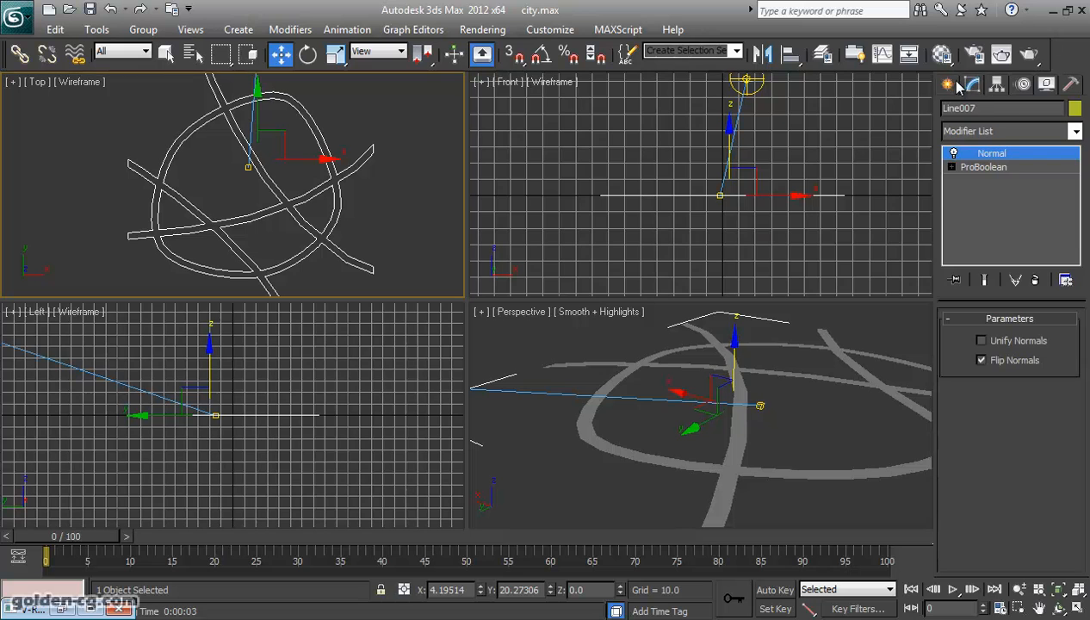
pyautogui.click(955, 86)
pyautogui.click(973, 87)
pyautogui.rightClick(278, 191)
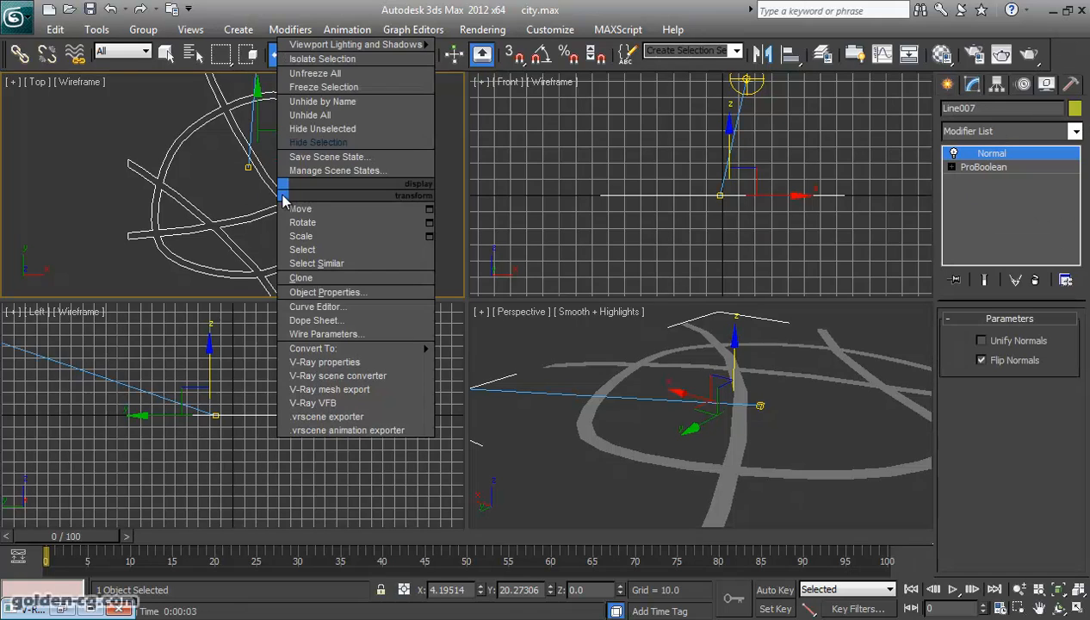
pyautogui.moveTo(338, 348)
pyautogui.click(492, 359)
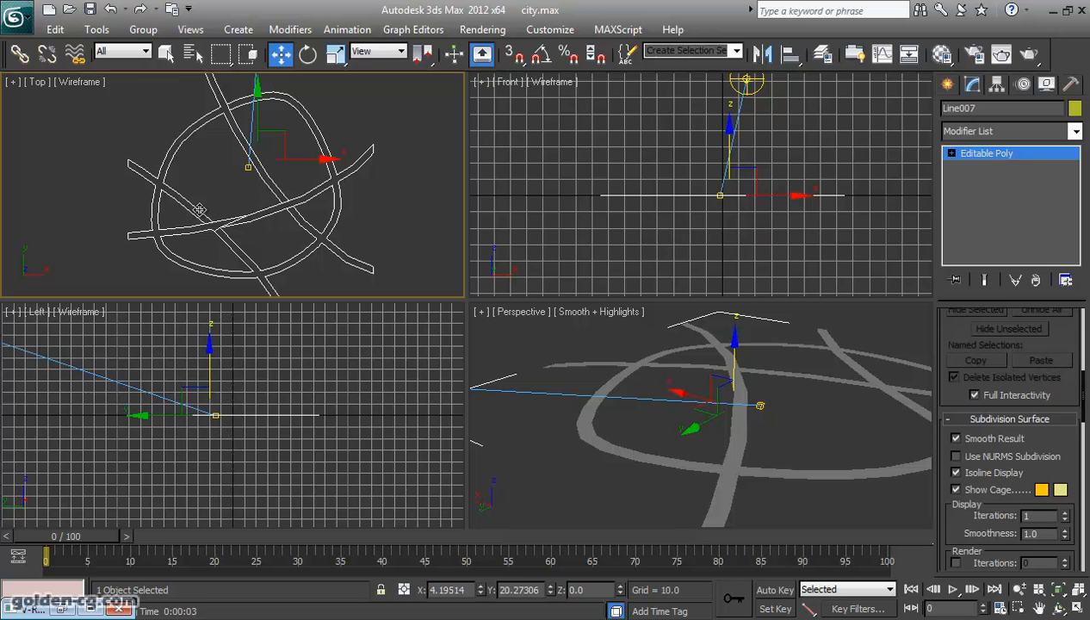
# Add an Unwrap UVW modifier to the road network.
pyautogui.scroll(8, 282, 176)
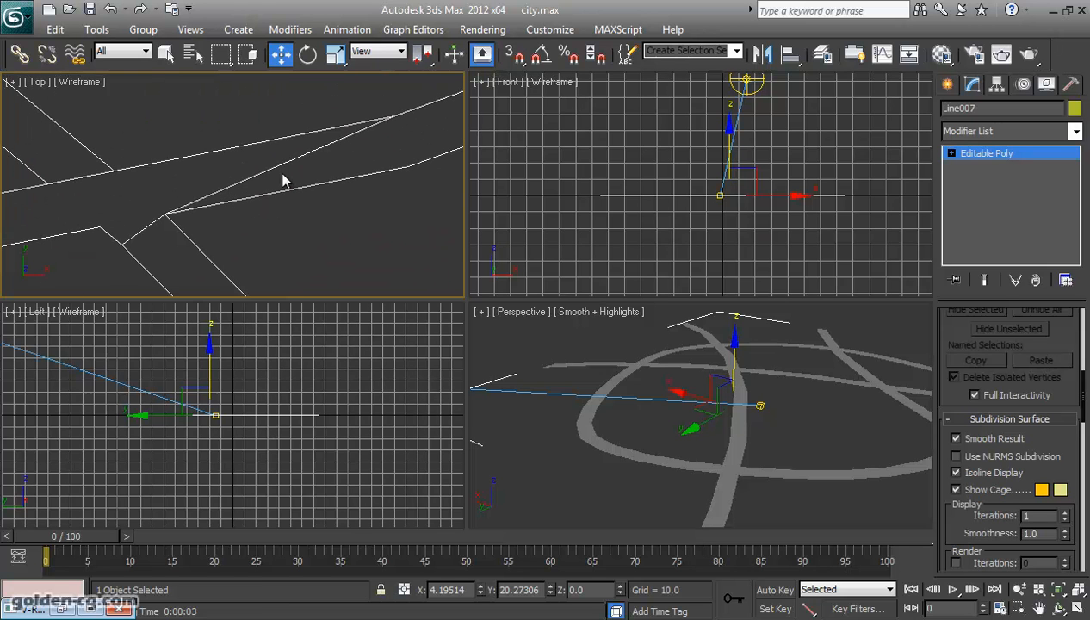
pyautogui.scroll(-8, 284, 179)
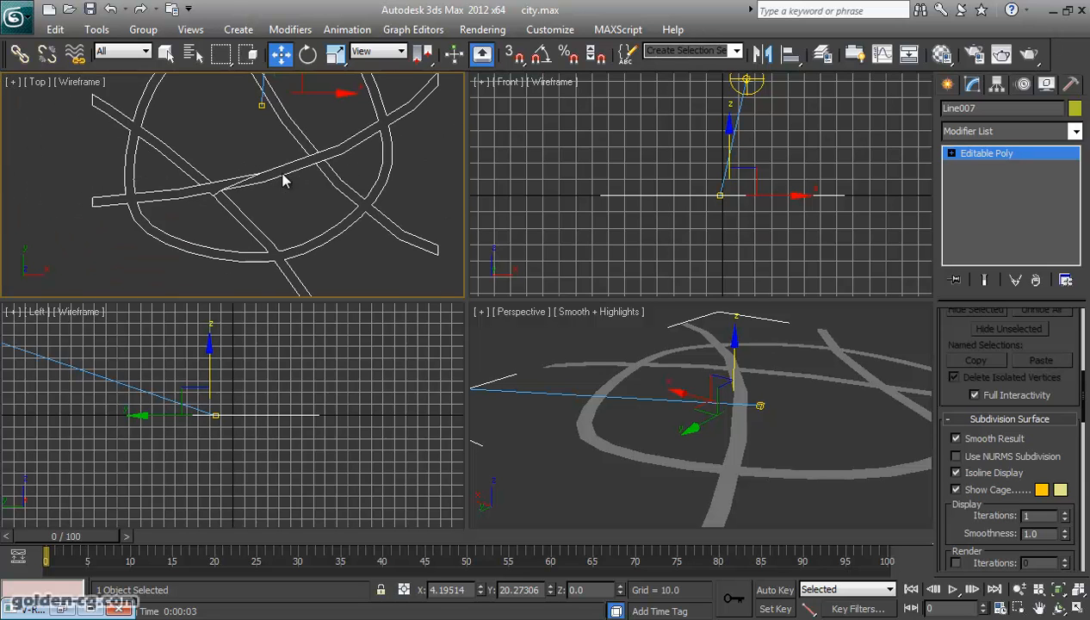
pyautogui.scroll(-3, 279, 221)
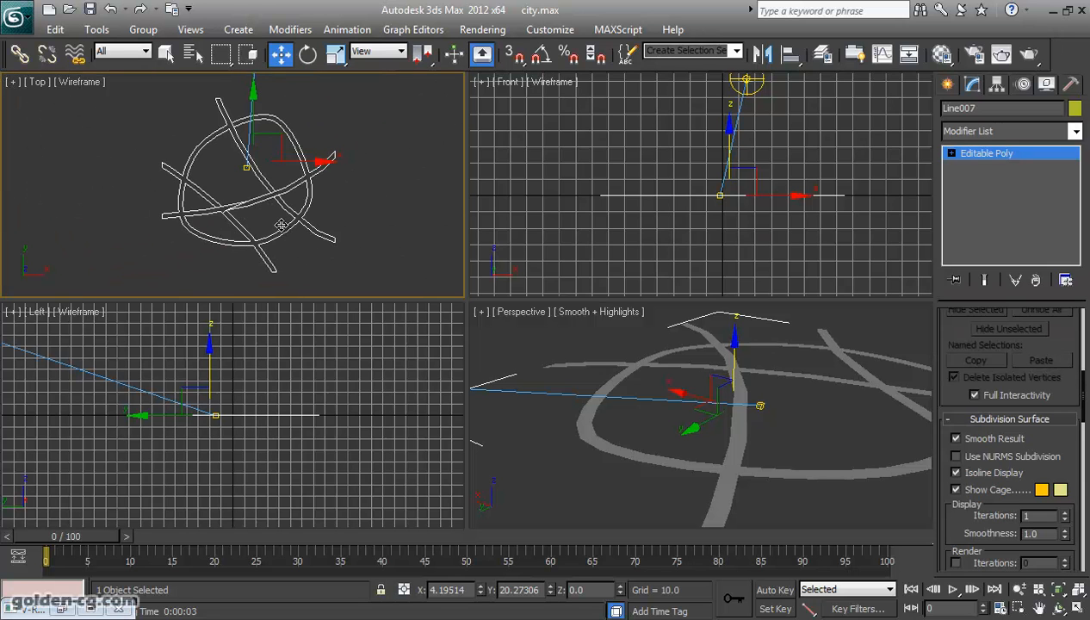
pyautogui.click(1016, 130)
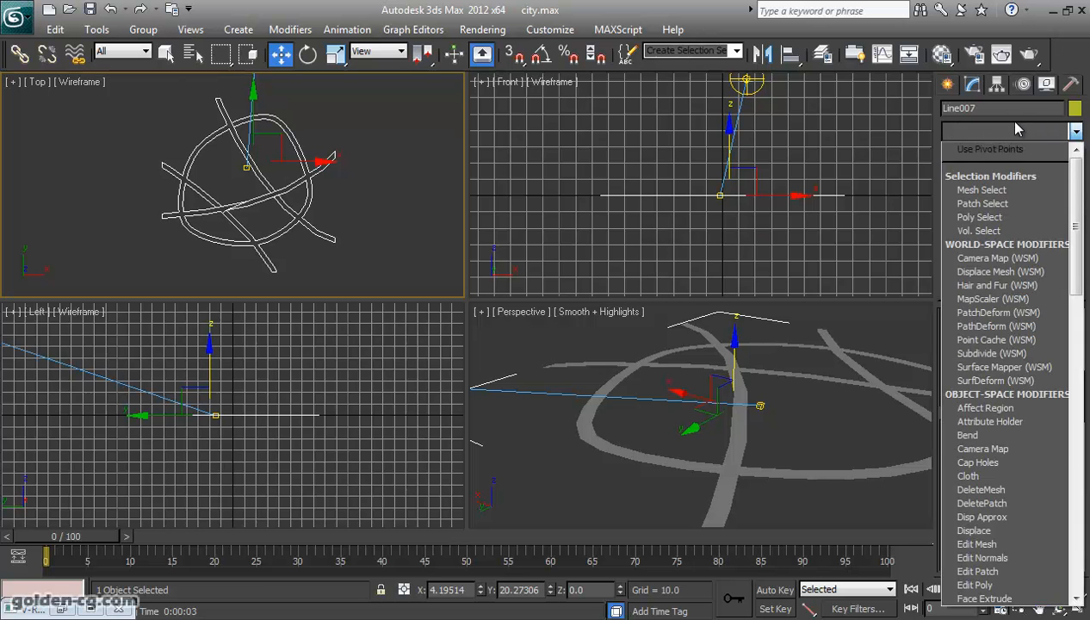
pyautogui.press('u')
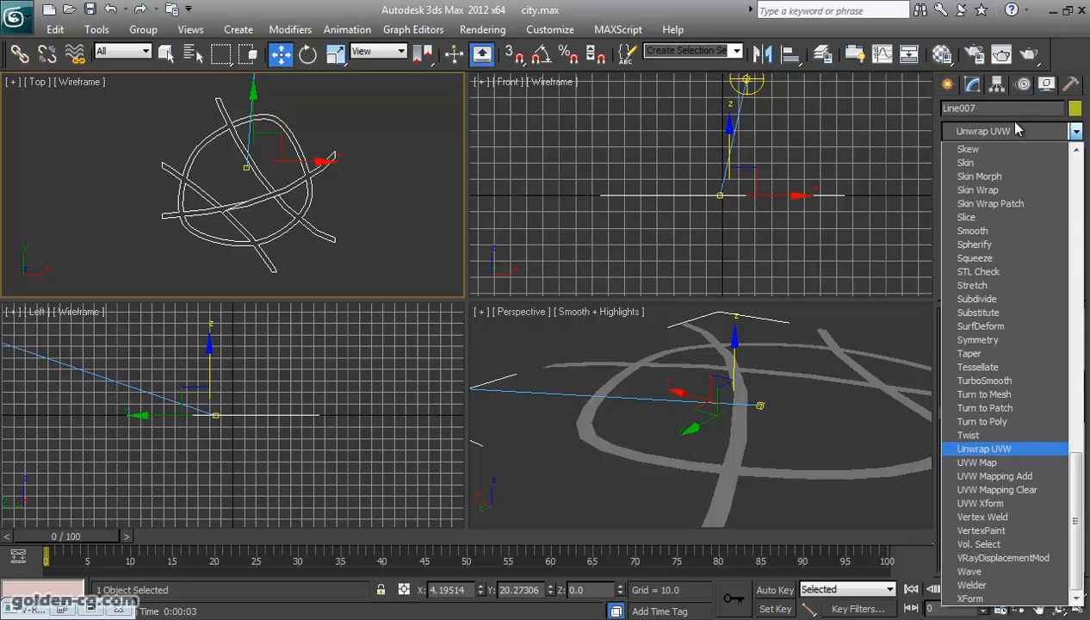
pyautogui.click(1016, 449)
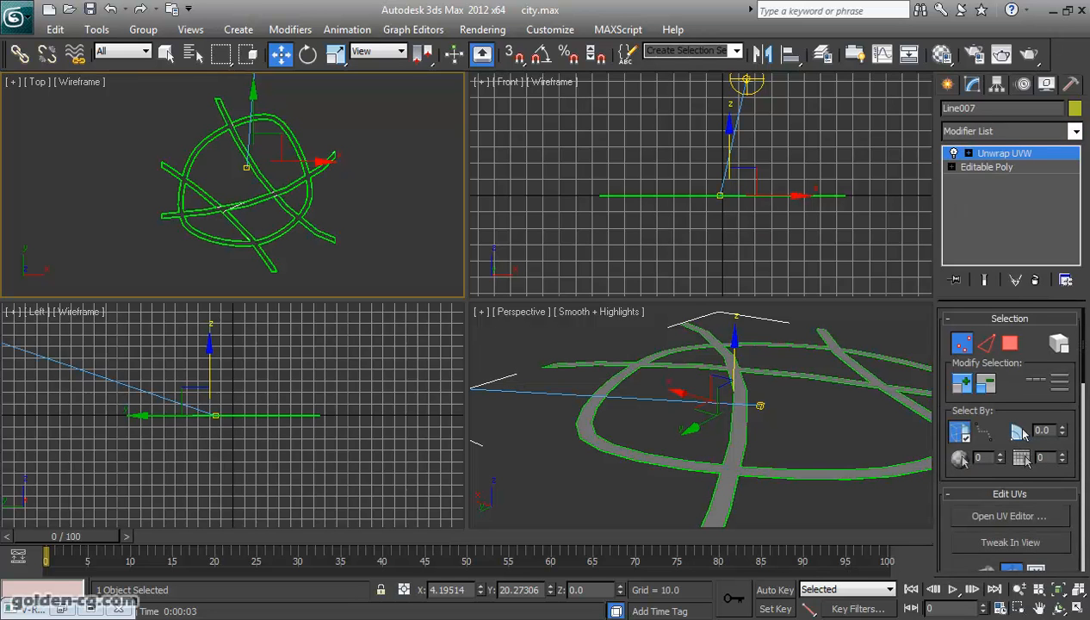
# Switch the Unwrap UVW modifier to polygon selection and open the UV editor in the middle of the screen.
pyautogui.click(1012, 344)
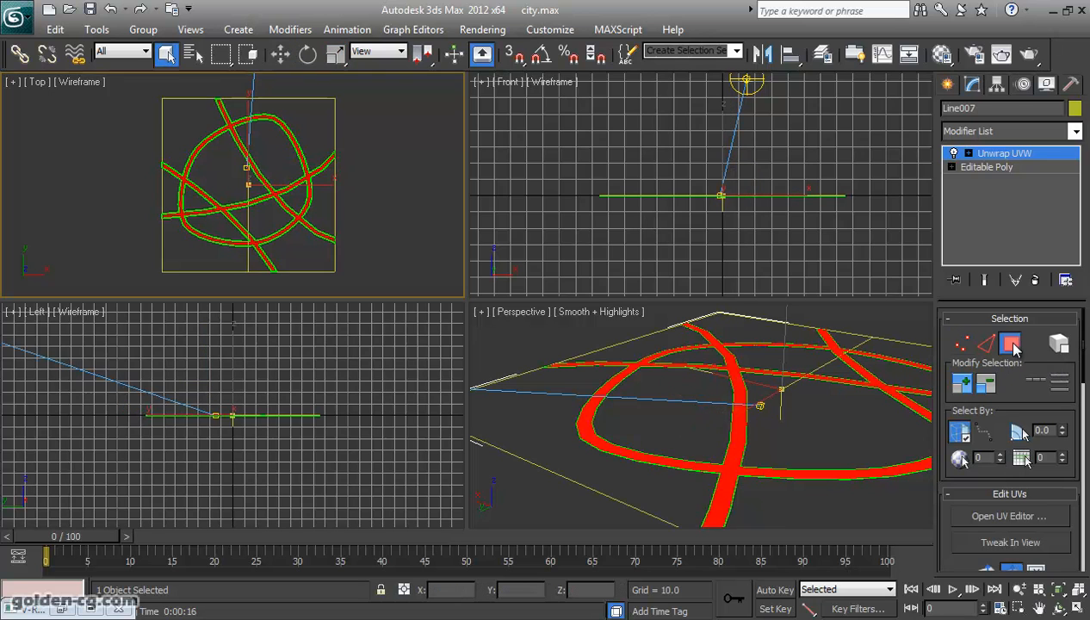
pyautogui.click(1002, 516)
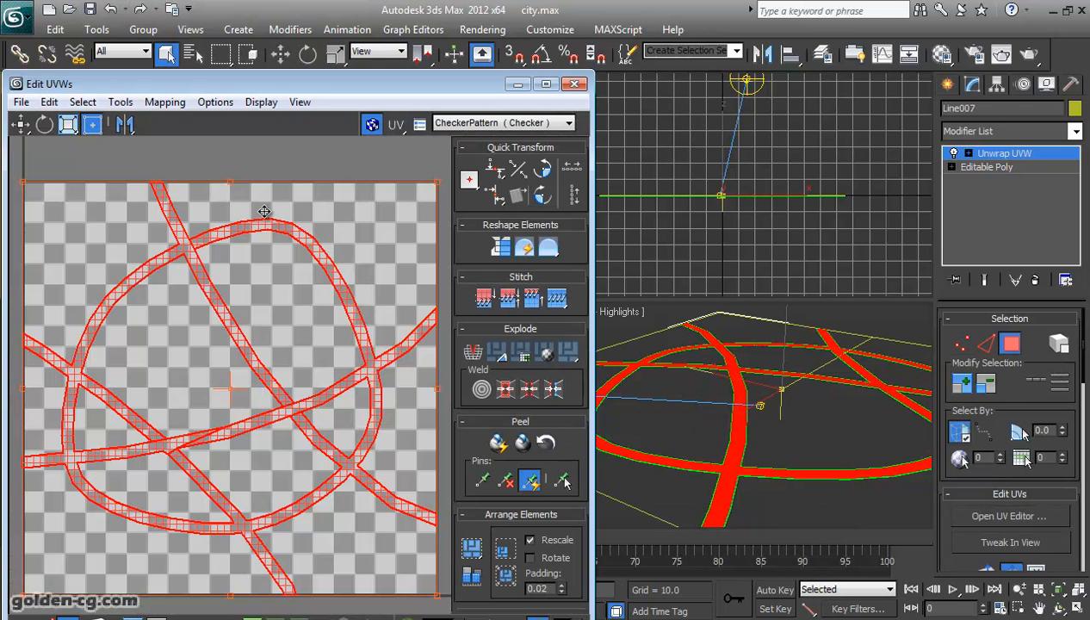
pyautogui.moveTo(278, 88); pyautogui.dragTo(488, 63)
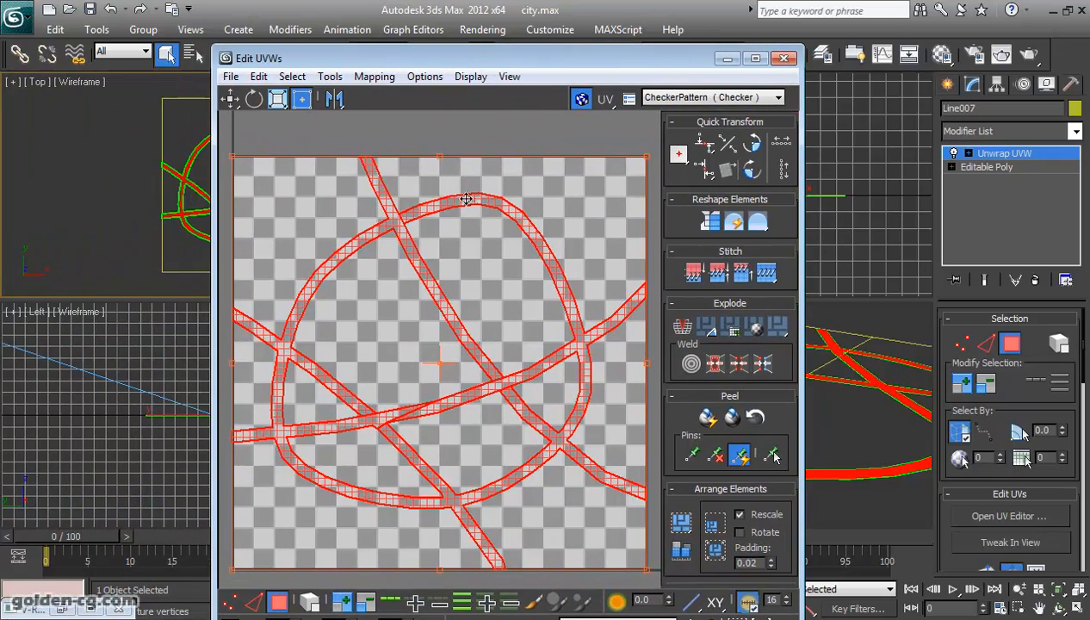
# Examine how the road network's UVs fit within the texture square, up close and as a whole.
pyautogui.scroll(2, 325, 360)
pyautogui.moveTo(324, 360); pyautogui.dragTo(393, 305, button='middle')
pyautogui.scroll(6, 372, 318)
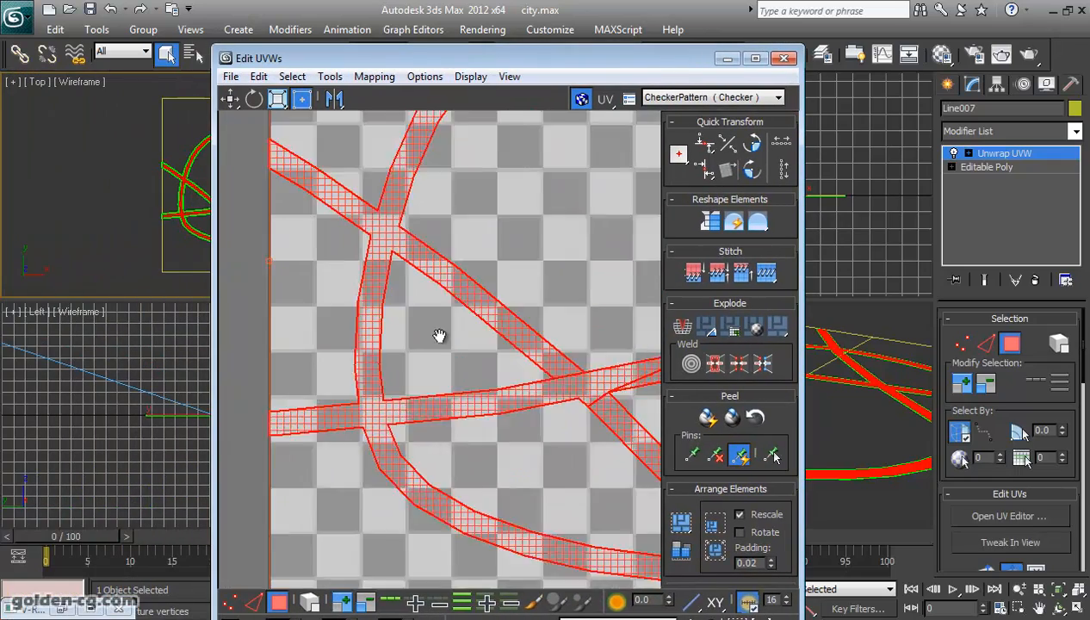
pyautogui.scroll(4, 367, 318)
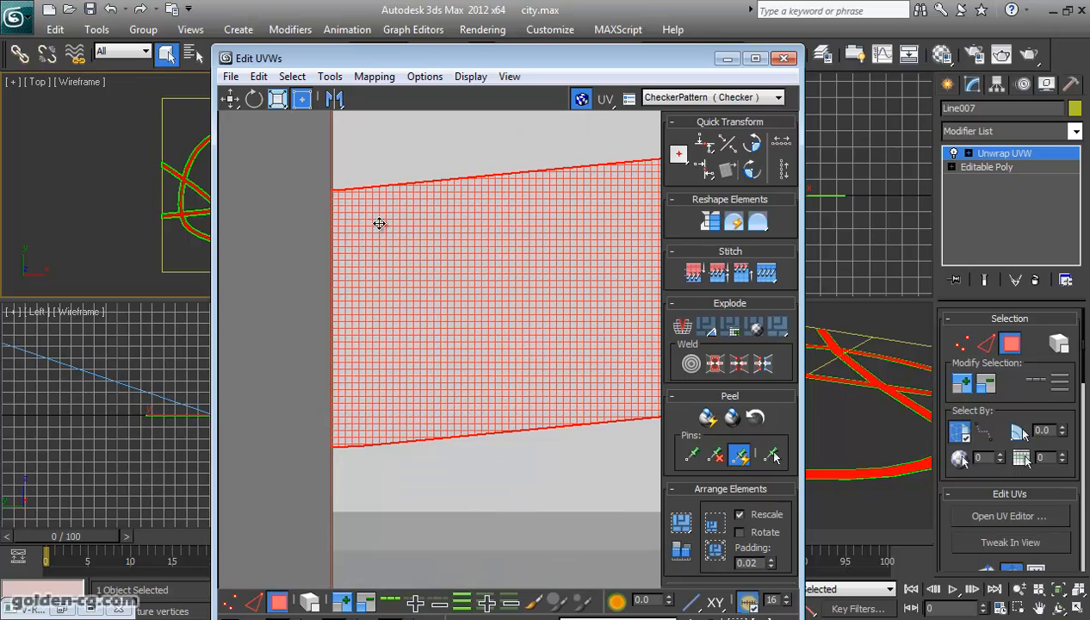
pyautogui.scroll(-10, 377, 224)
pyautogui.scroll(-3, 427, 277)
pyautogui.scroll(5, 396, 348)
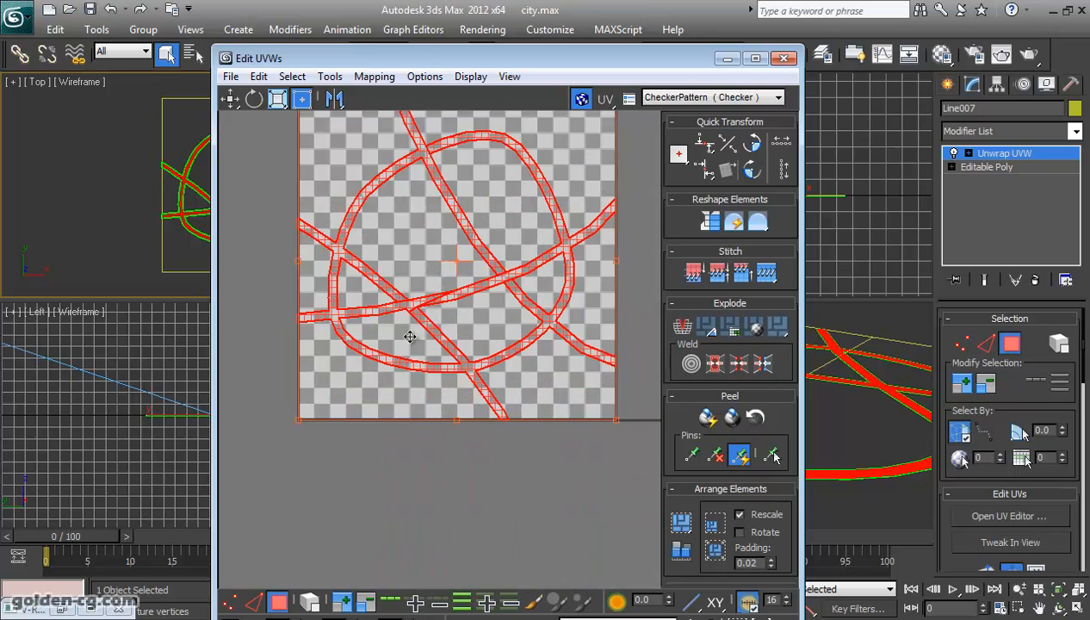
pyautogui.scroll(-3, 439, 293)
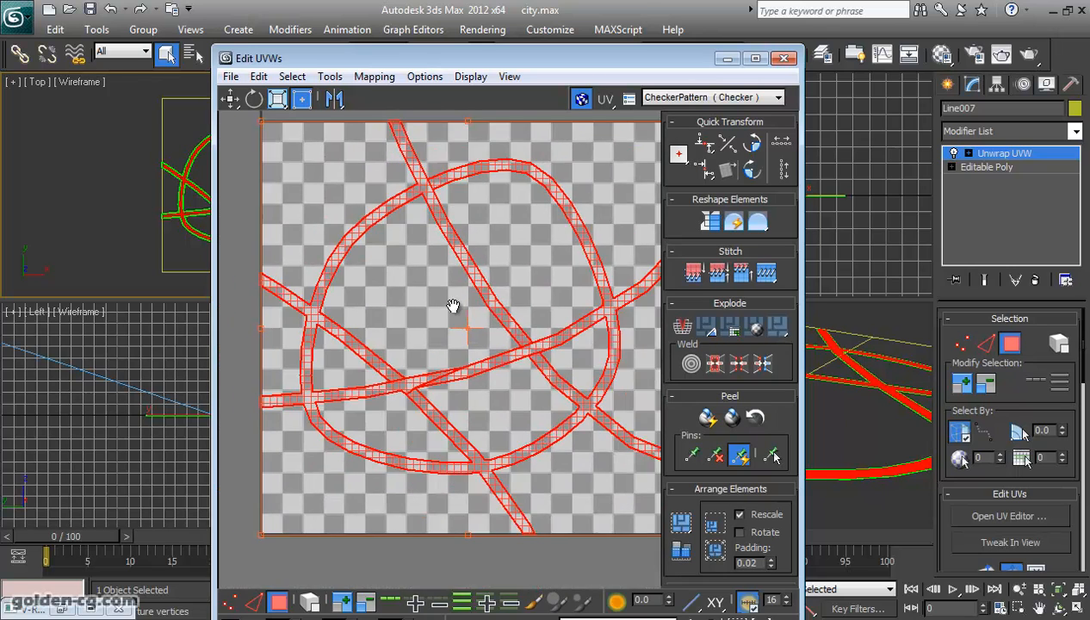
pyautogui.moveTo(445, 299); pyautogui.dragTo(433, 336, button='middle')
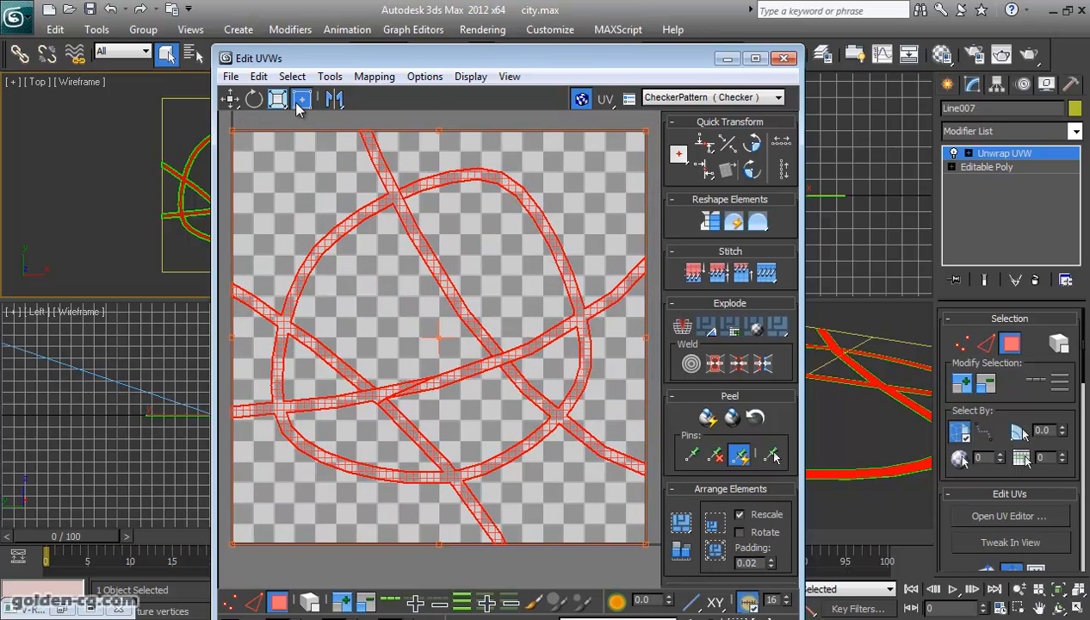
pyautogui.moveTo(645, 131)
pyautogui.mouseDown()
pyautogui.moveTo(627, 143)
pyautogui.moveTo(645, 132)
pyautogui.mouseUp()
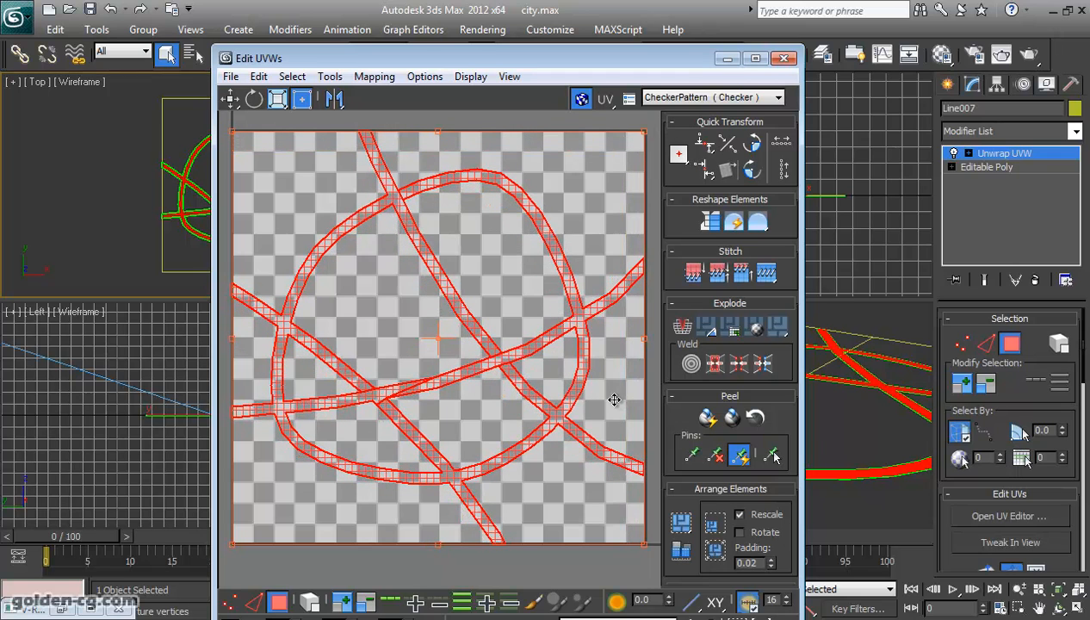
# Open the UVW template render settings and set the template's width and height to 2048.
pyautogui.click(331, 77)
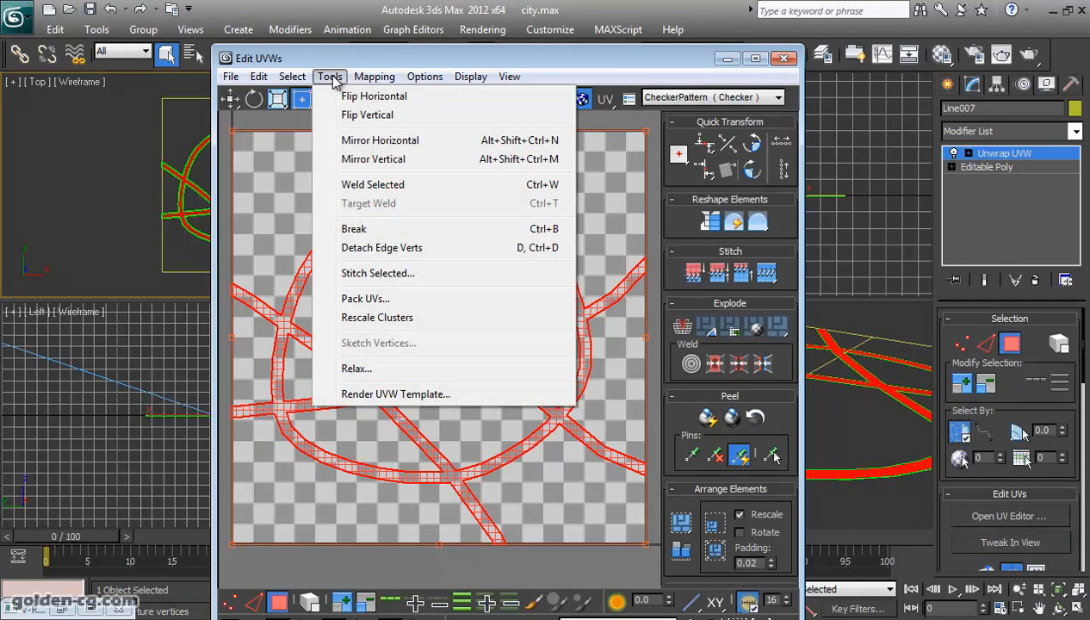
pyautogui.click(383, 394)
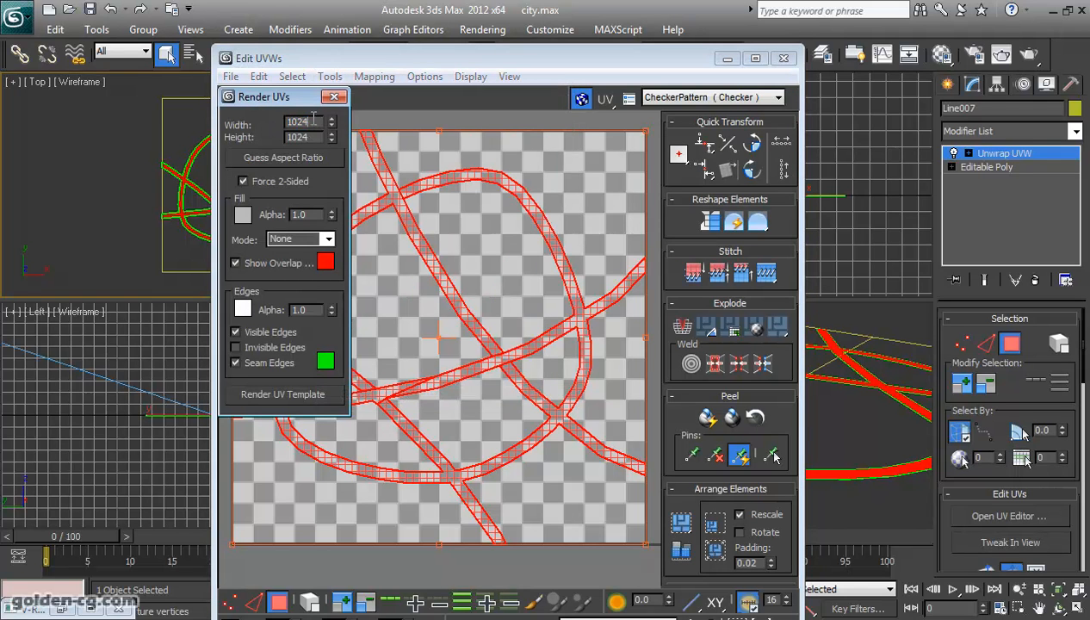
pyautogui.press('Tab')
pyautogui.write('2048')
pyautogui.click(288, 159)
pyautogui.moveTo(310, 137); pyautogui.dragTo(303, 136)
pyautogui.moveTo(302, 97); pyautogui.dragTo(180, 96)
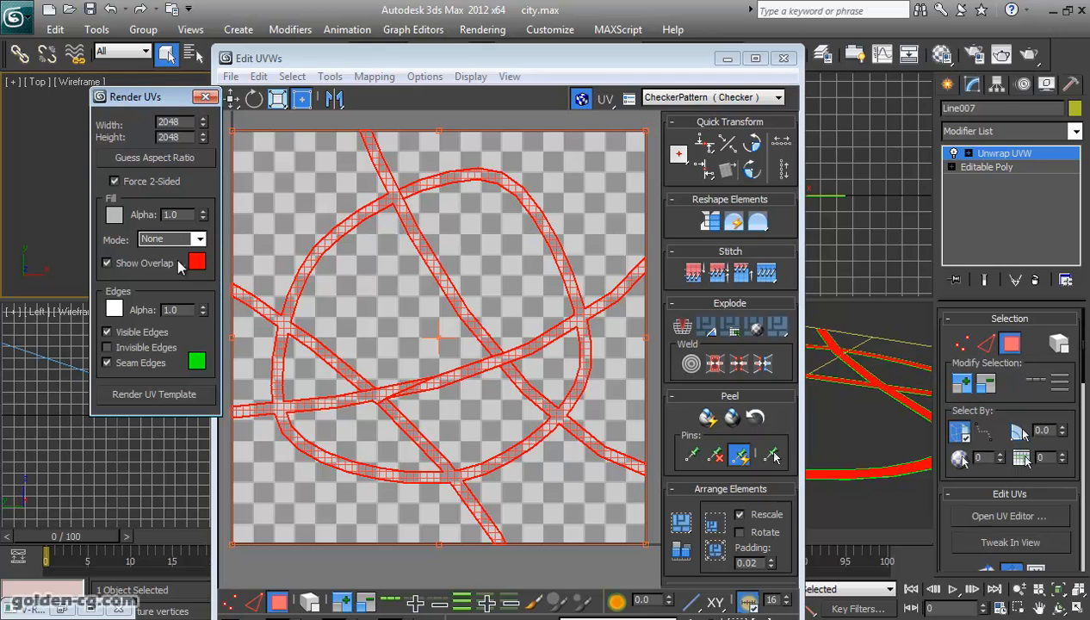
# Keep the template's fill mode at None and render the UV template of the roads.
pyautogui.click(199, 239)
pyautogui.click(198, 241)
pyautogui.click(199, 239)
pyautogui.click(198, 240)
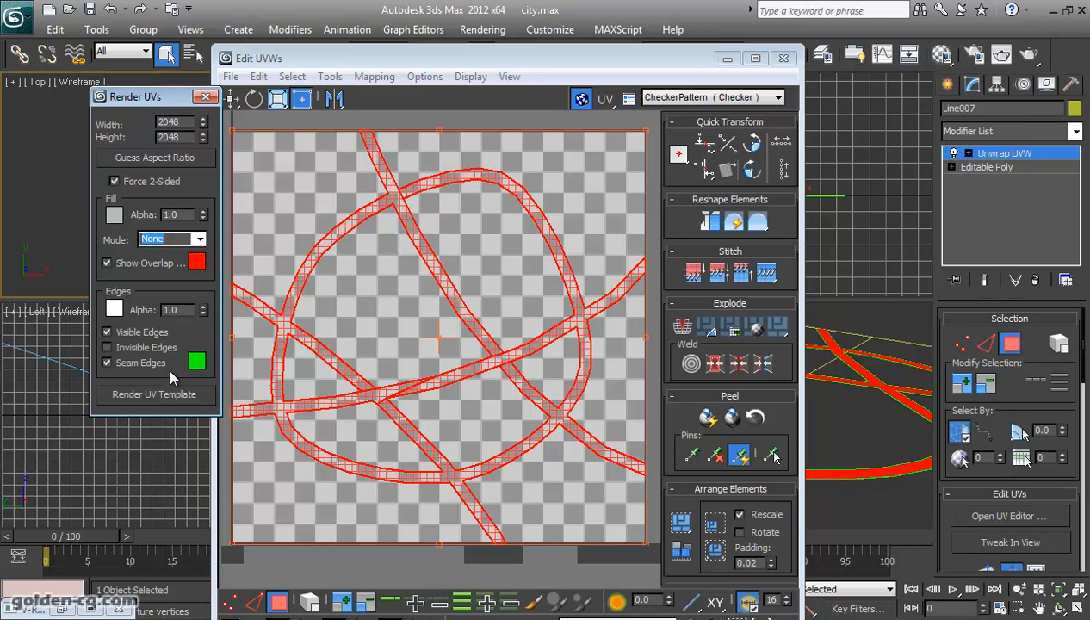
pyautogui.click(167, 394)
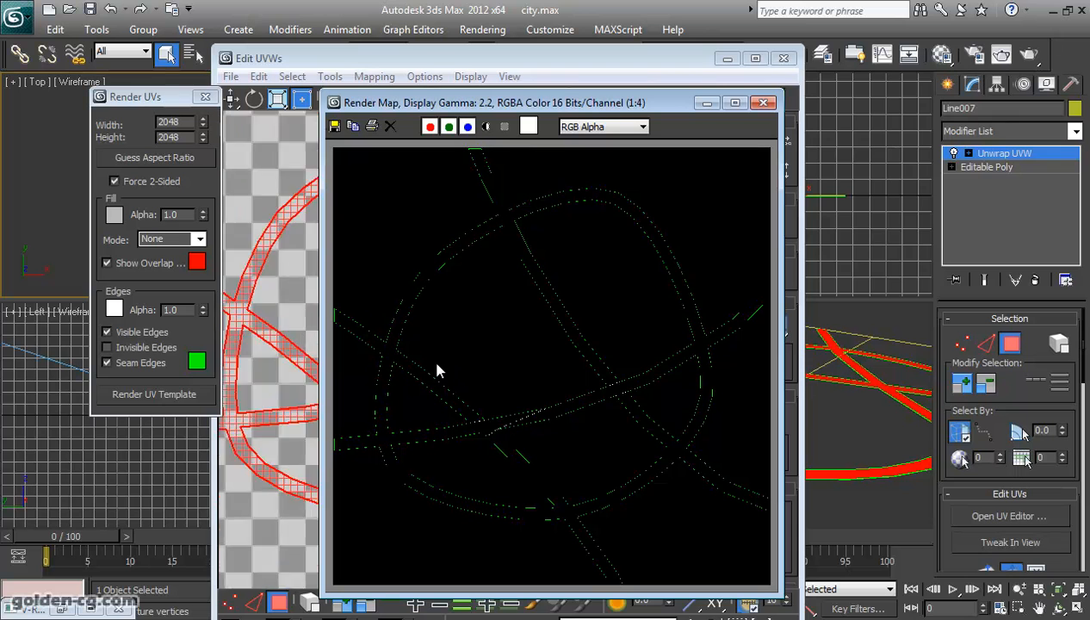
# Save the rendered UV template in the city folder as roads.tga, 24 bits per pixel and compressed.
pyautogui.scroll(4, 426, 363)
pyautogui.moveTo(465, 108); pyautogui.dragTo(418, 94)
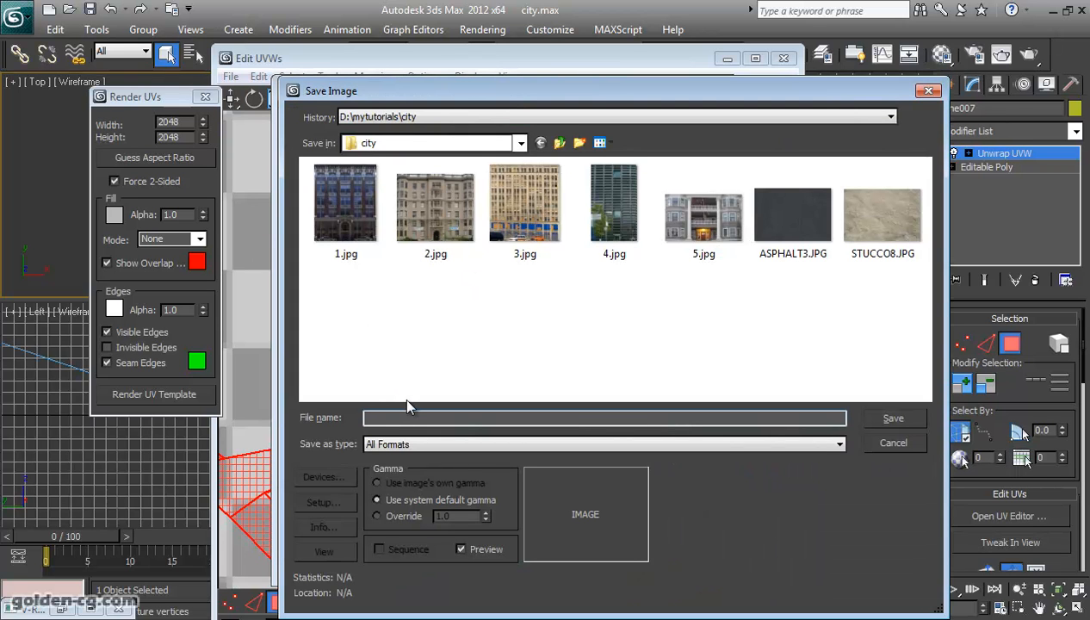
pyautogui.write('roads.tga')
pyautogui.click(877, 416)
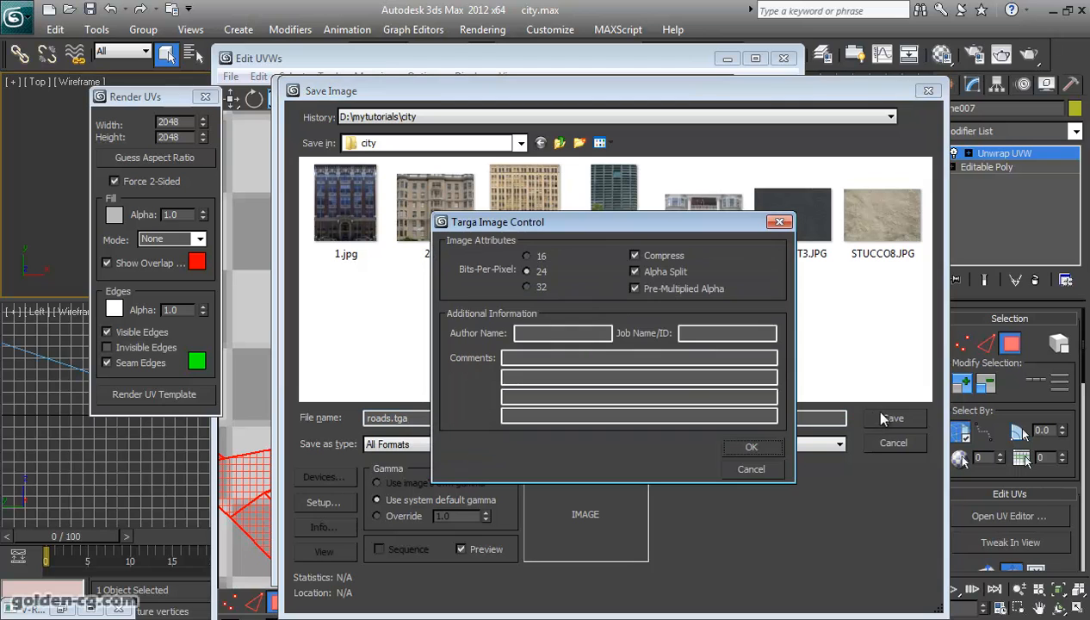
pyautogui.click(750, 446)
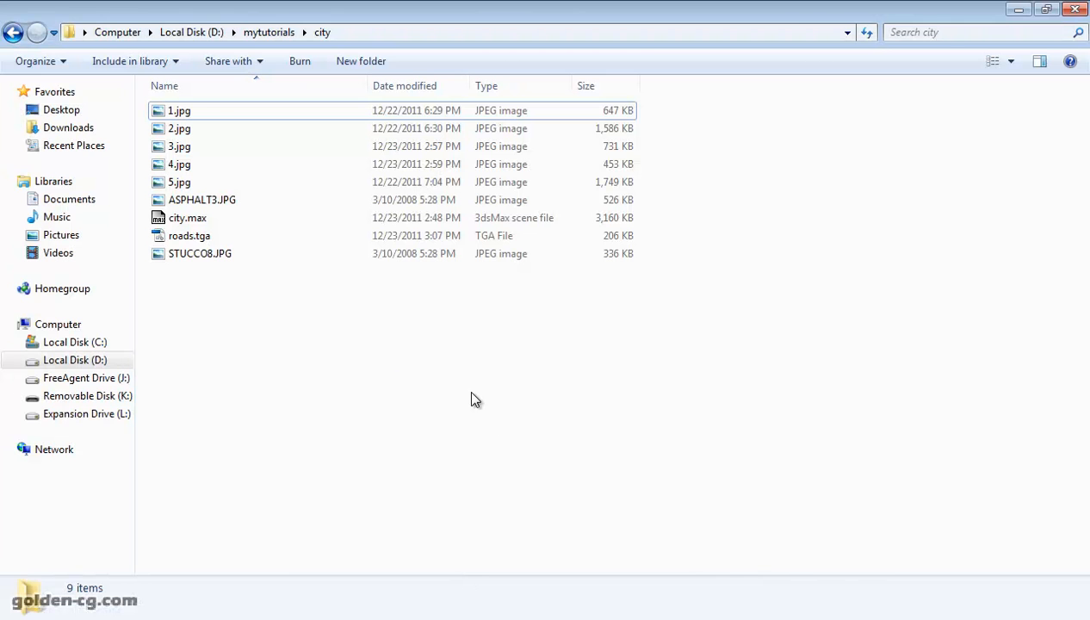
# Open roads.tga from the city folder in Photoshop and close the MVRDV office building image without saving it.
pyautogui.moveTo(160, 235); pyautogui.dragTo(451, 486)
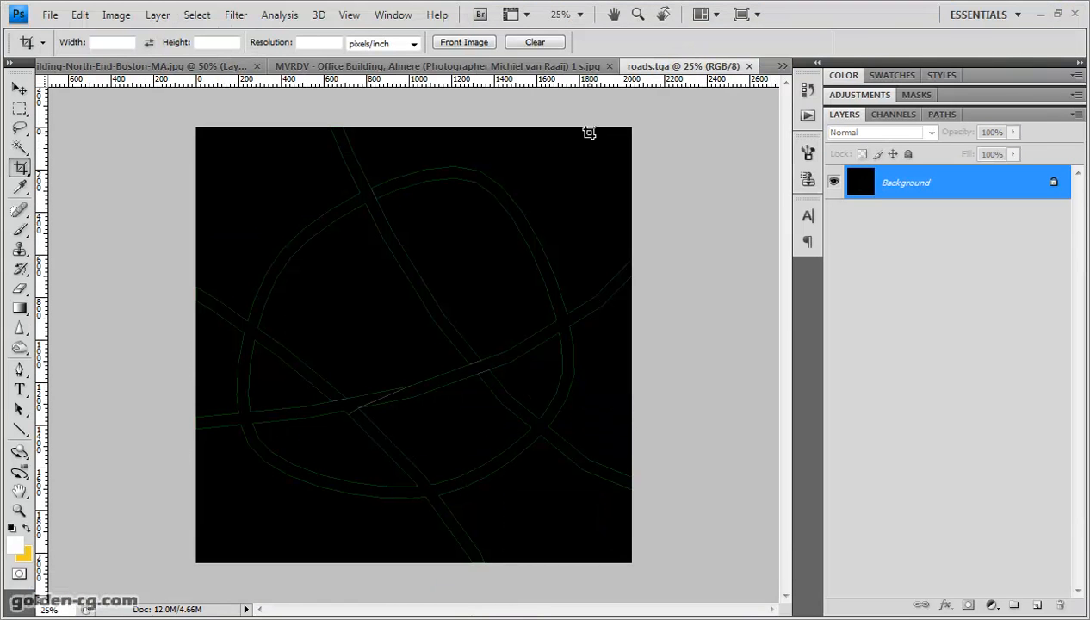
pyautogui.click(607, 66)
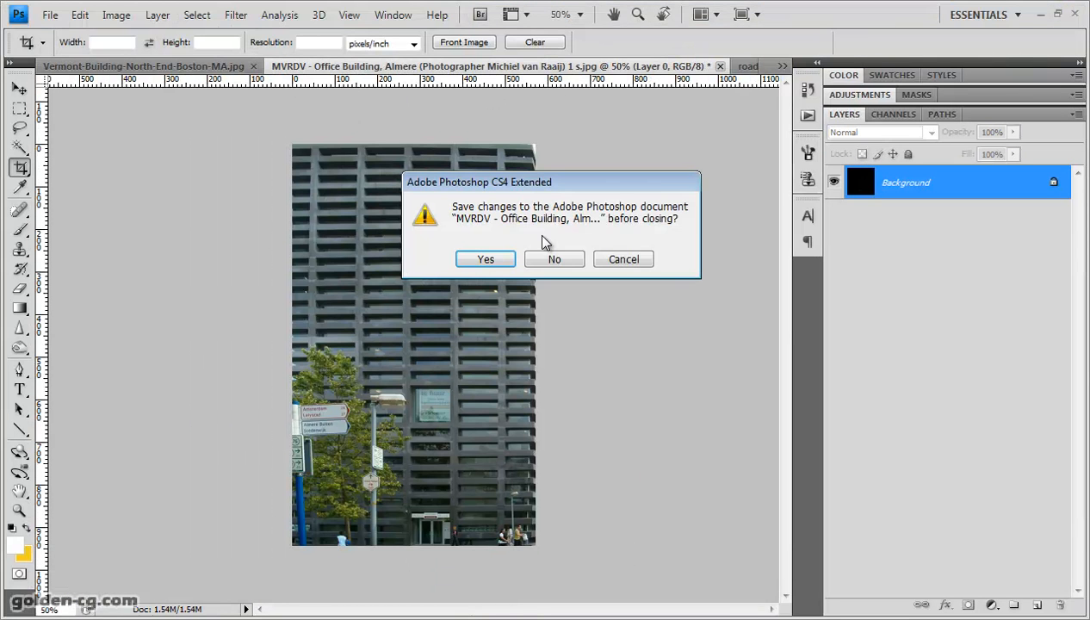
pyautogui.click(553, 259)
pyautogui.click(256, 68)
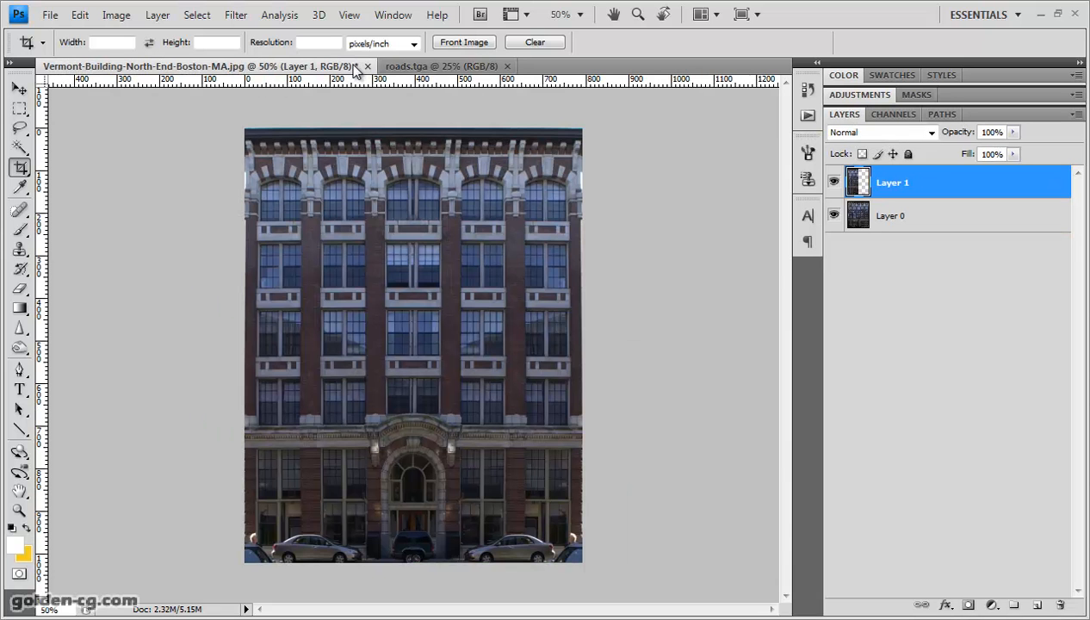
# Close the Vermont building image without saving its changes.
pyautogui.click(368, 66)
pyautogui.click(553, 259)
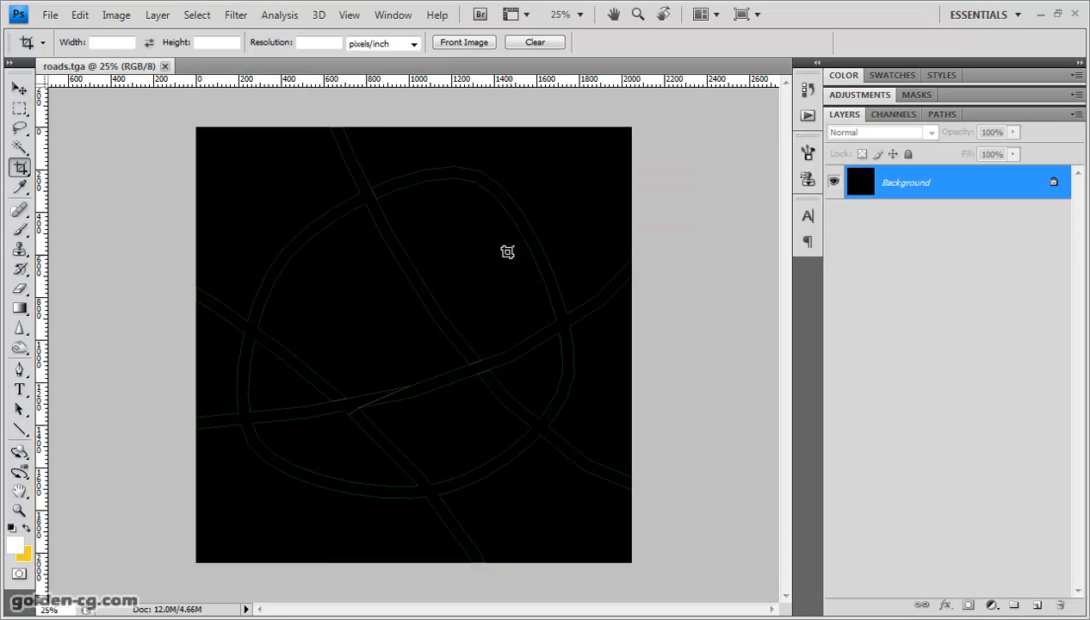
# Select the road area between the green outlines with the Magic Wand at a tolerance of 10.
pyautogui.click(19, 509)
pyautogui.moveTo(370, 235); pyautogui.dragTo(255, 324)
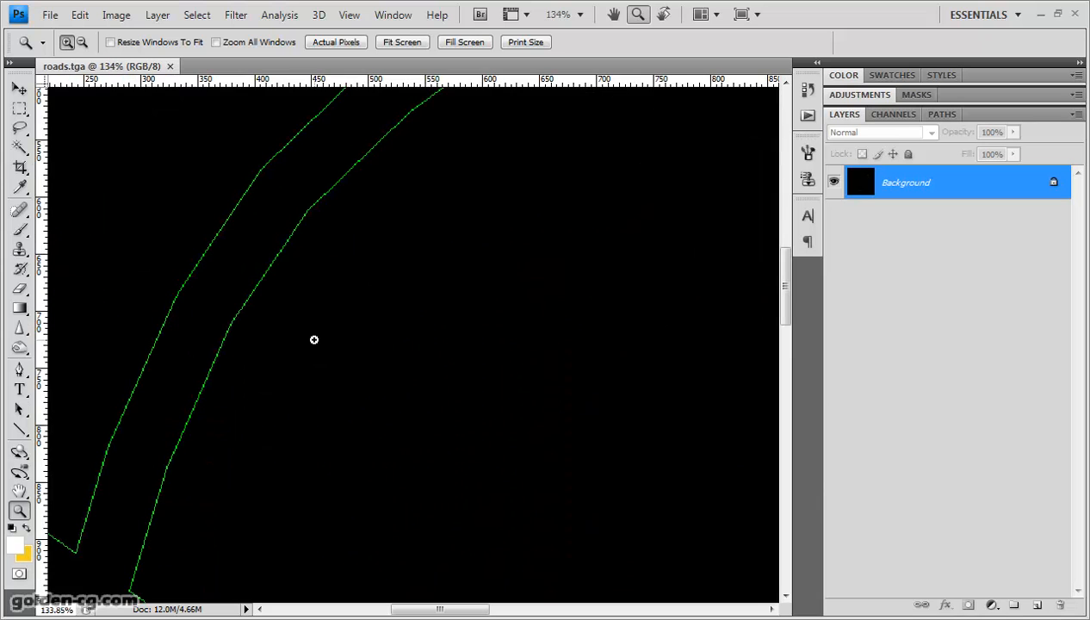
pyautogui.click(19, 146)
pyautogui.click(262, 244)
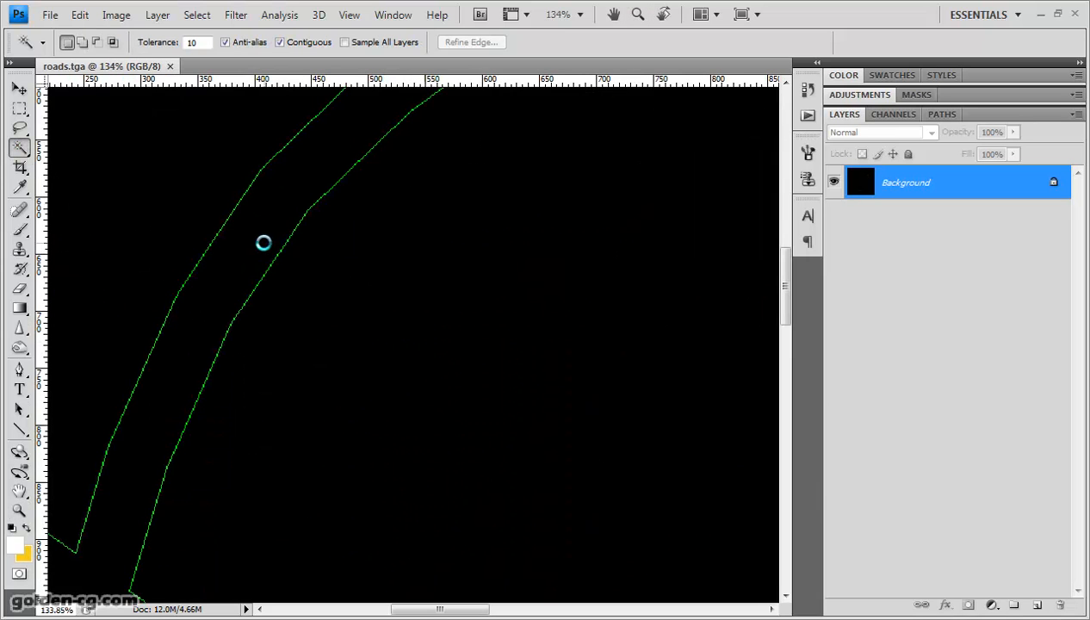
pyautogui.keyDown('alt'); pyautogui.scroll(-3, 285, 300); pyautogui.keyUp('alt')
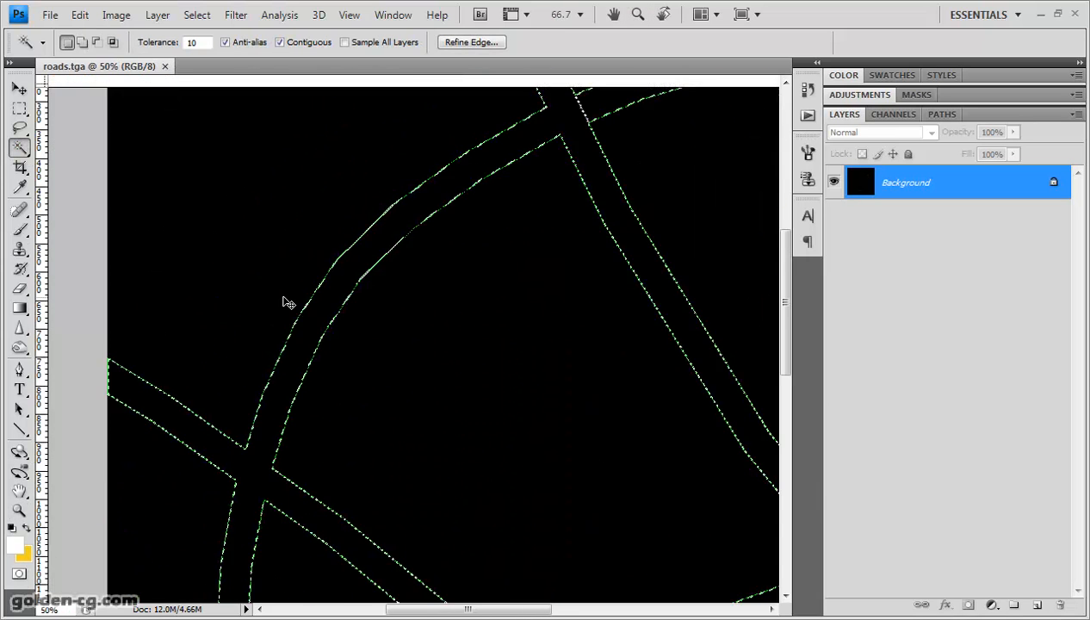
pyautogui.keyDown('alt'); pyautogui.scroll(-1, 478, 366); pyautogui.keyUp('alt')
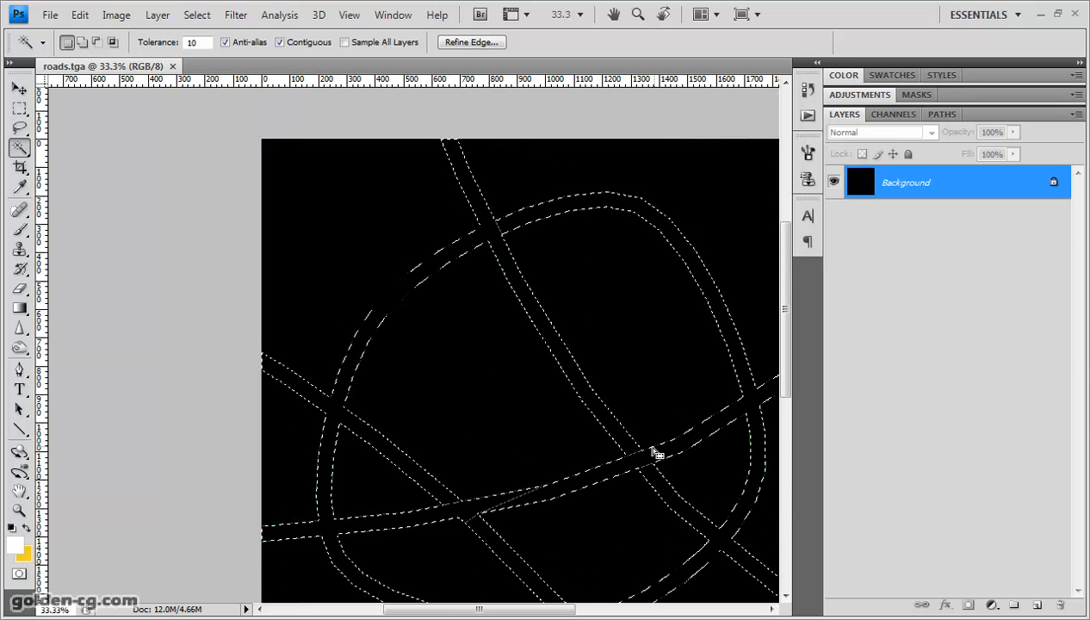
# Clear the road selection at the lower-left crossing where stray white lines cut through the roads.
pyautogui.click(19, 510)
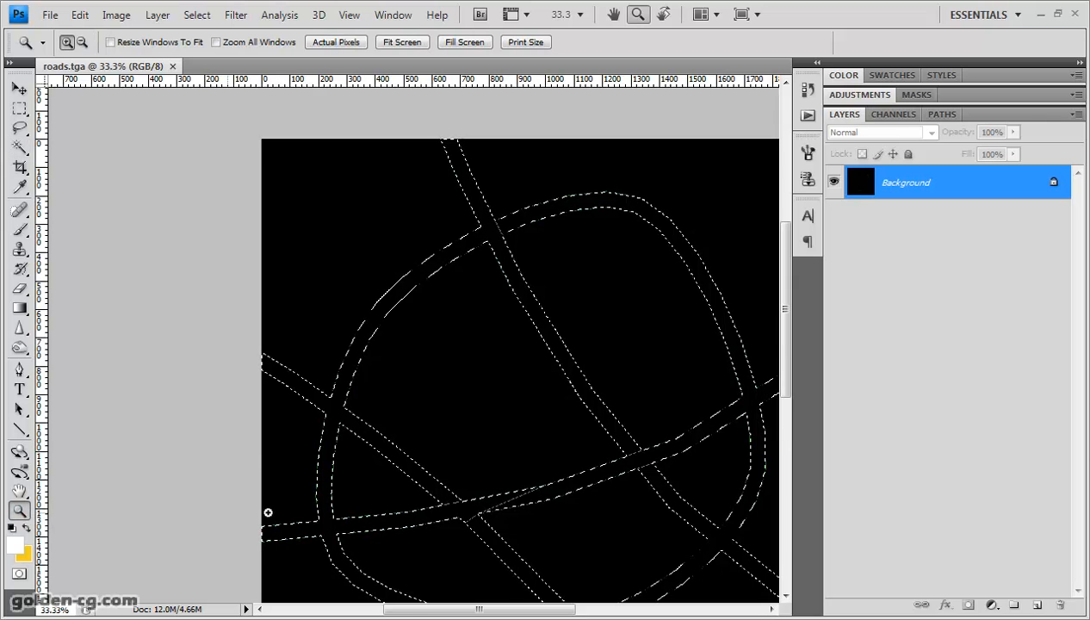
pyautogui.moveTo(370, 459); pyautogui.dragTo(596, 574)
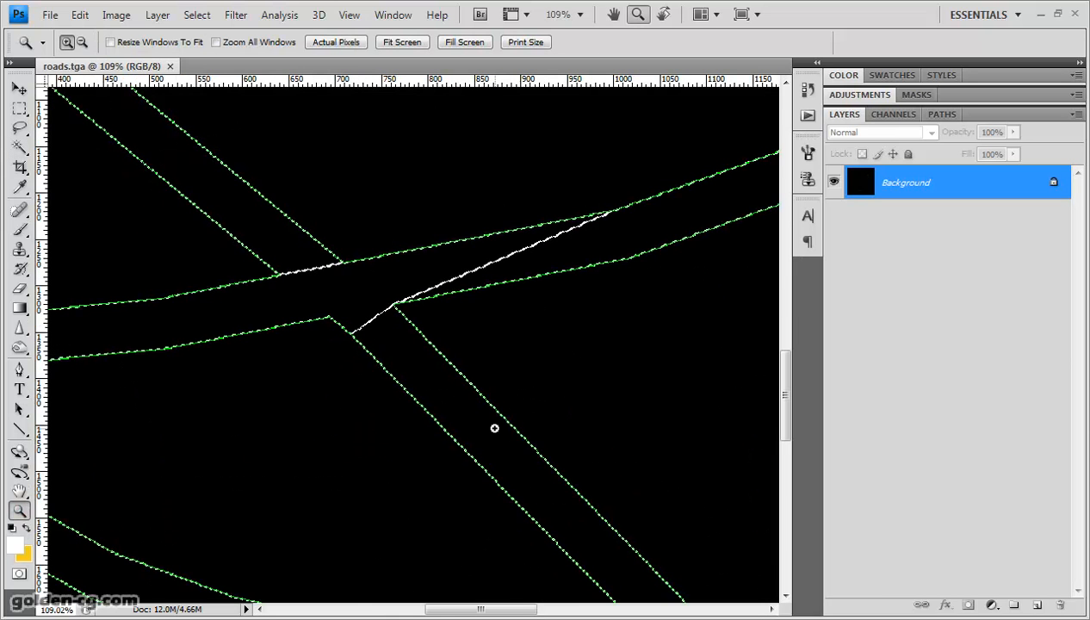
pyautogui.press('m')
pyautogui.click(127, 253)
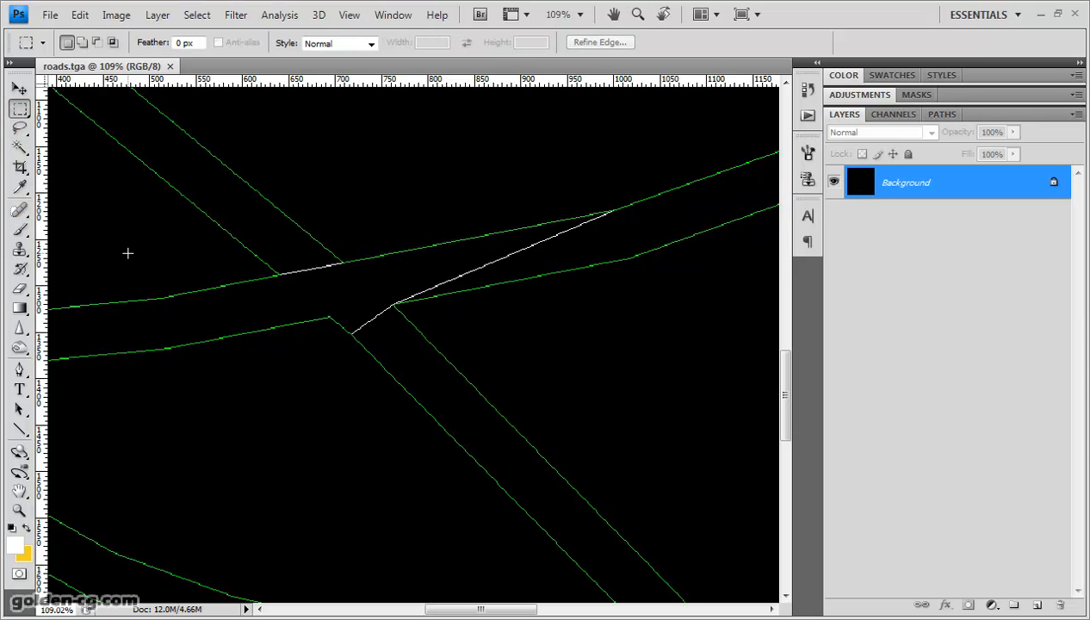
pyautogui.click(19, 289)
pyautogui.moveTo(287, 266); pyautogui.dragTo(319, 277)
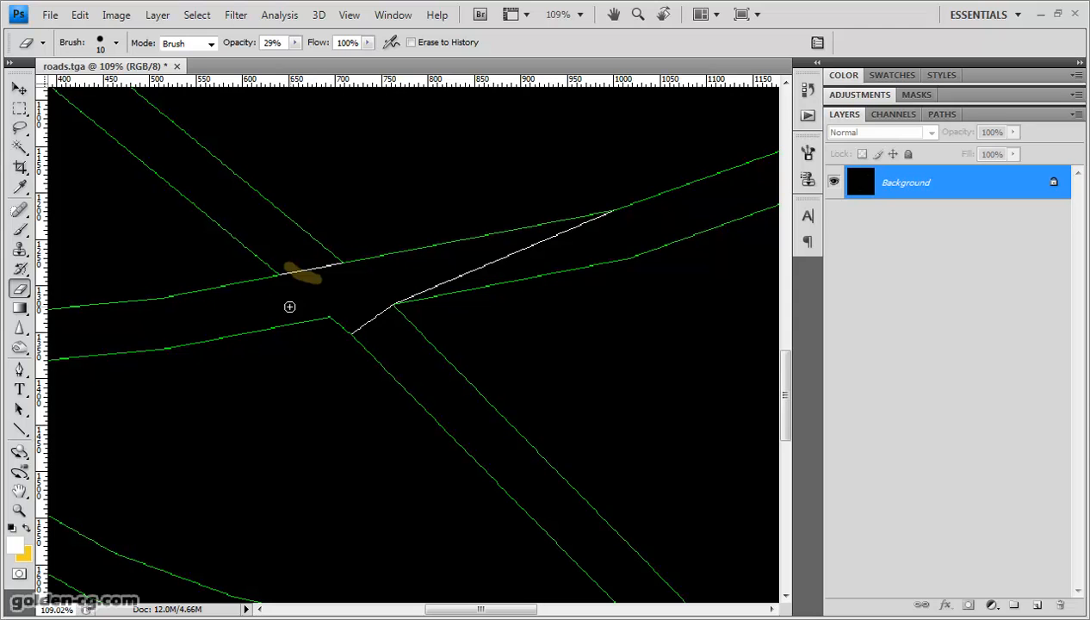
pyautogui.hotkey('ctrl', 'z')
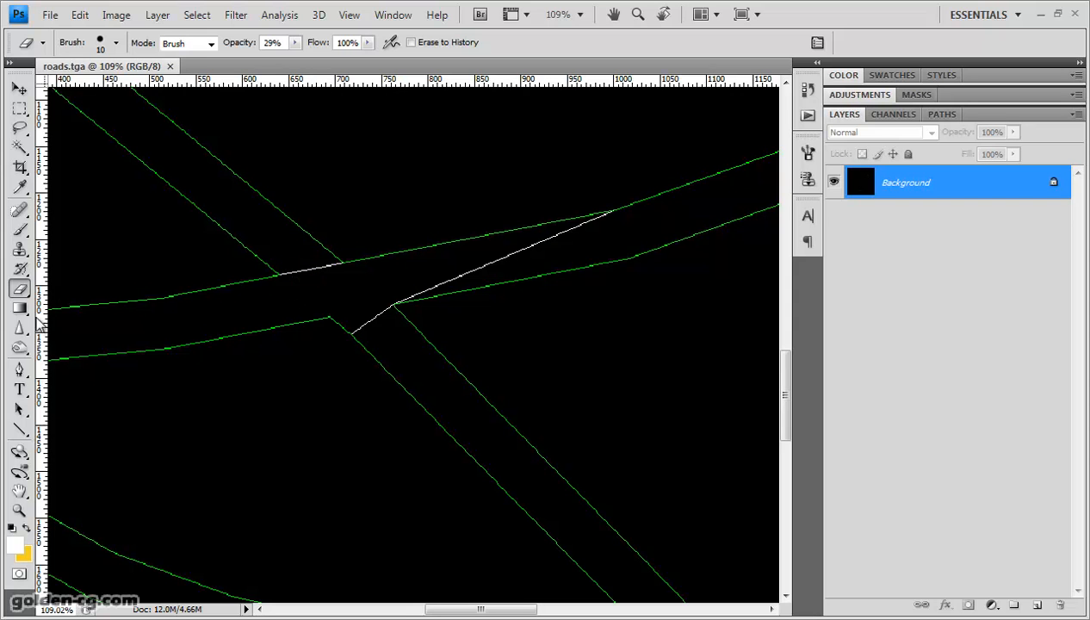
# Paint over the stray white lines inside the lower-left crossing in black, using the Brush at 100% opacity.
pyautogui.click(21, 231)
pyautogui.click(11, 527)
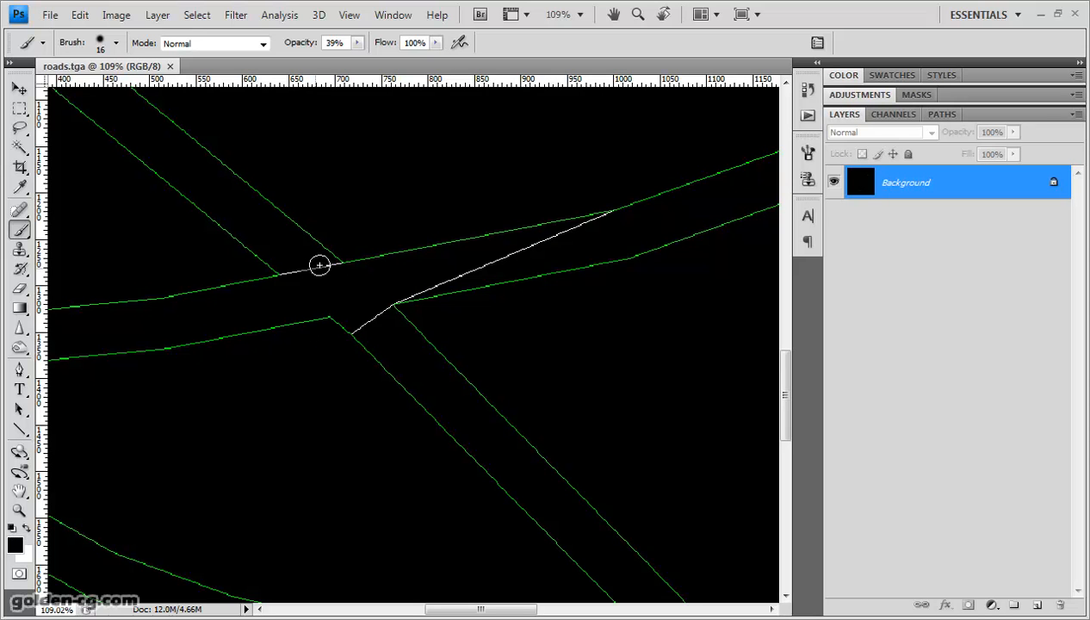
pyautogui.click(357, 43)
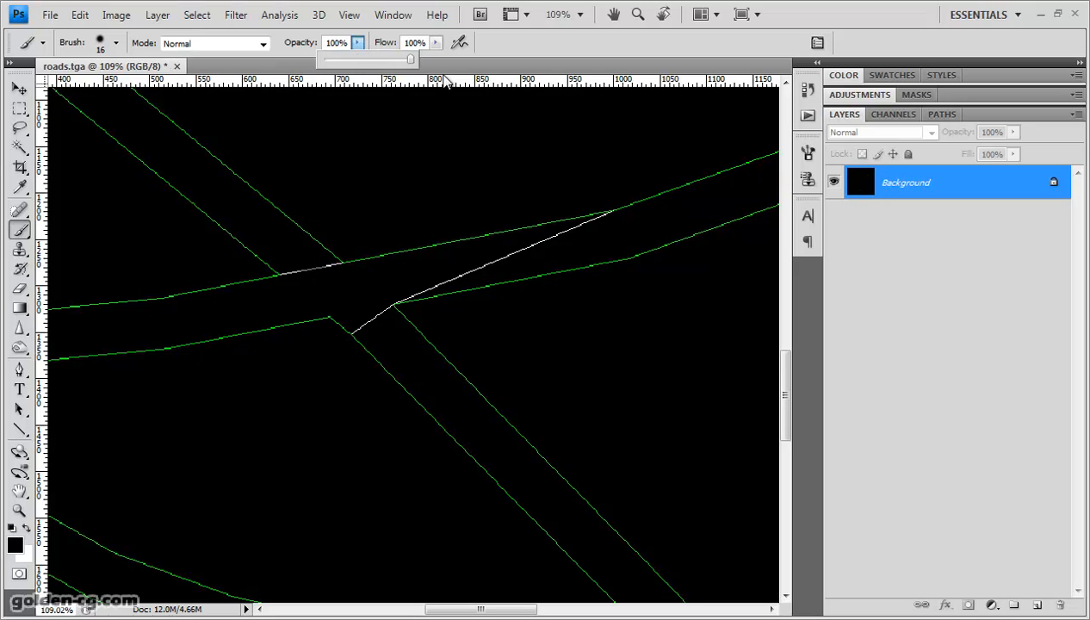
pyautogui.moveTo(322, 278); pyautogui.dragTo(294, 266)
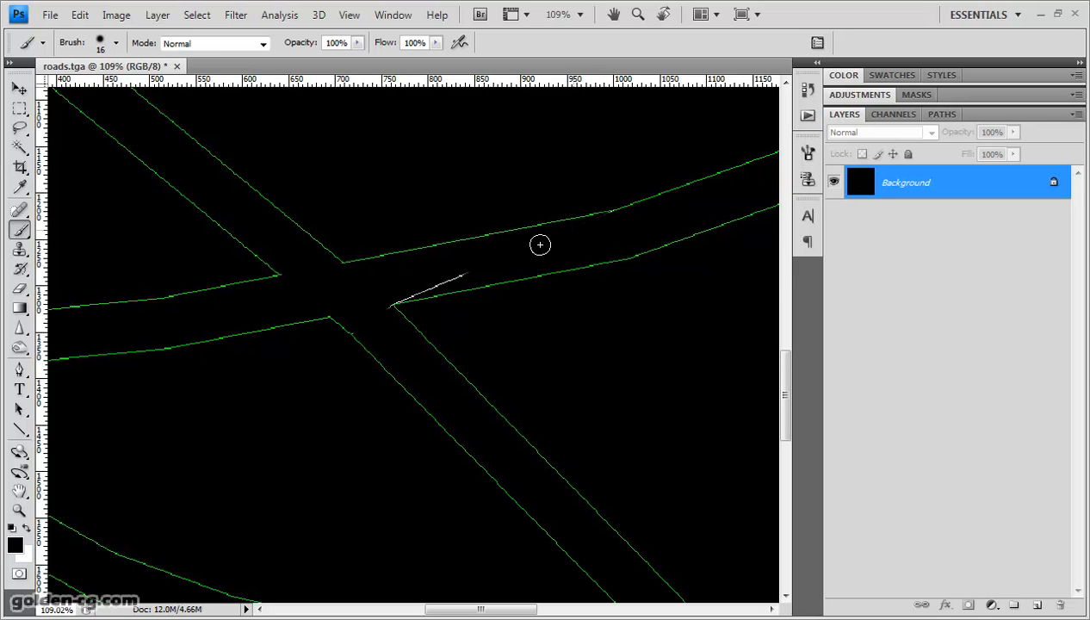
pyautogui.moveTo(411, 287); pyautogui.dragTo(417, 289)
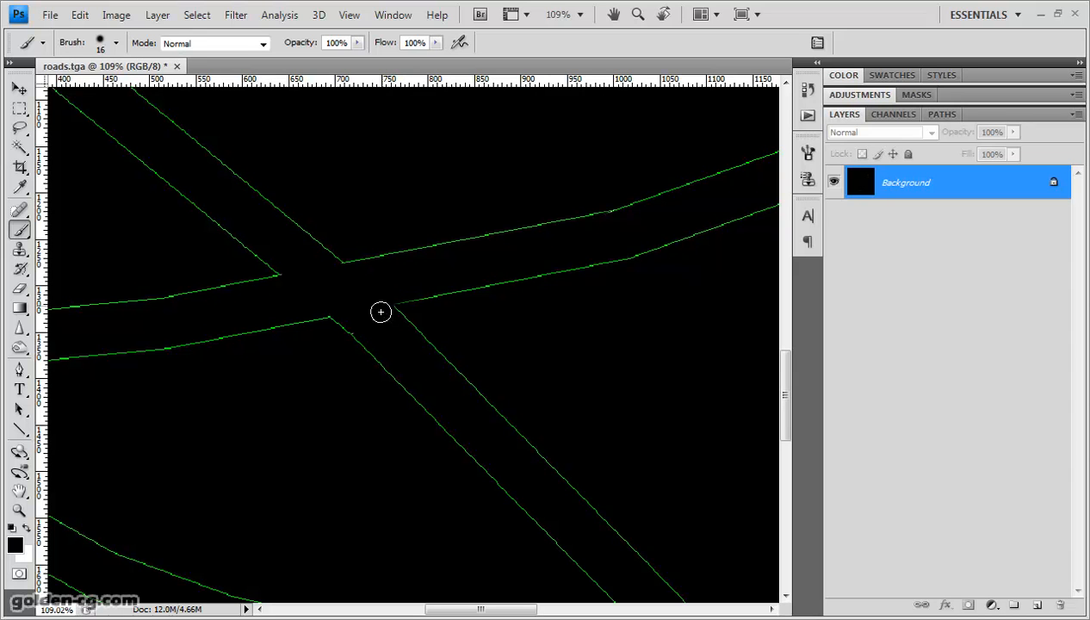
# Select the cleaned road area with the Magic Wand and check the selection on the whole template.
pyautogui.click(20, 147)
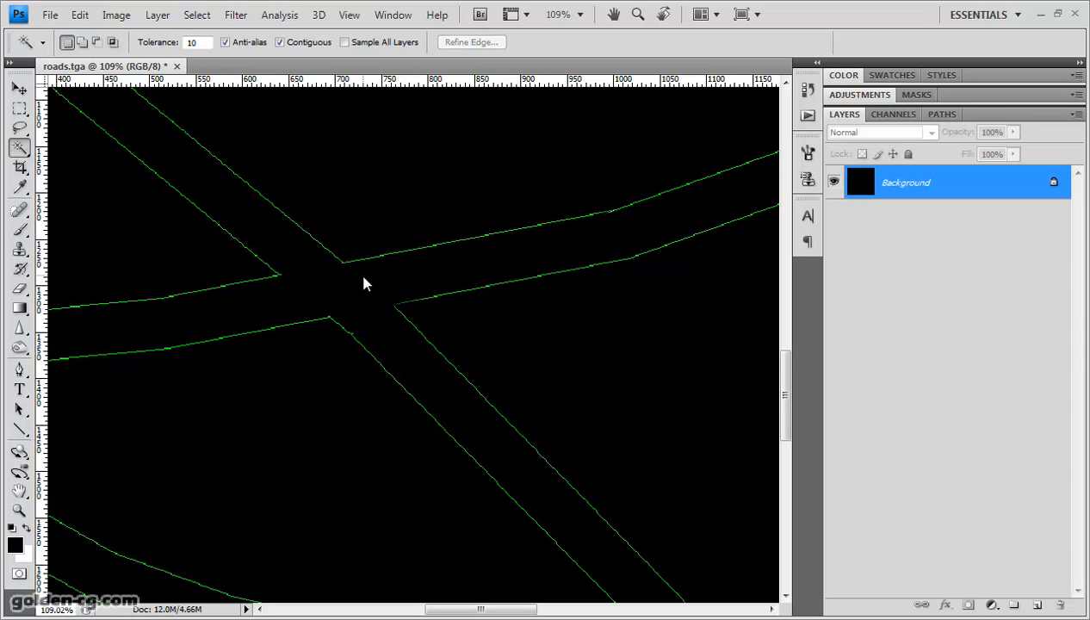
pyautogui.click(361, 284)
pyautogui.hotkey('ctrl', '0')
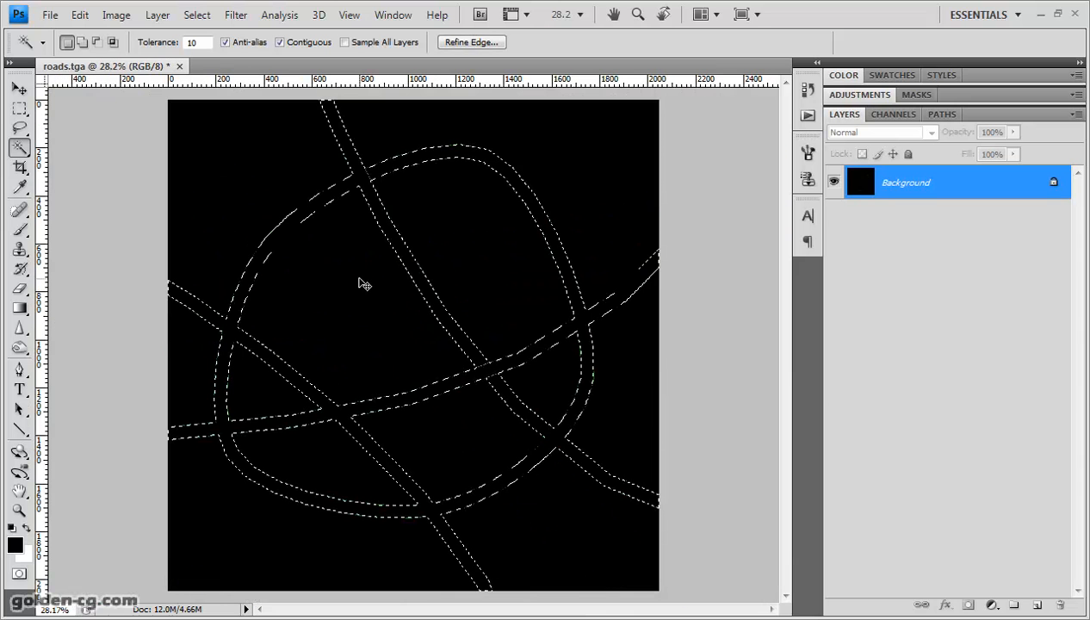
pyautogui.hotkey('ctrl', '-')
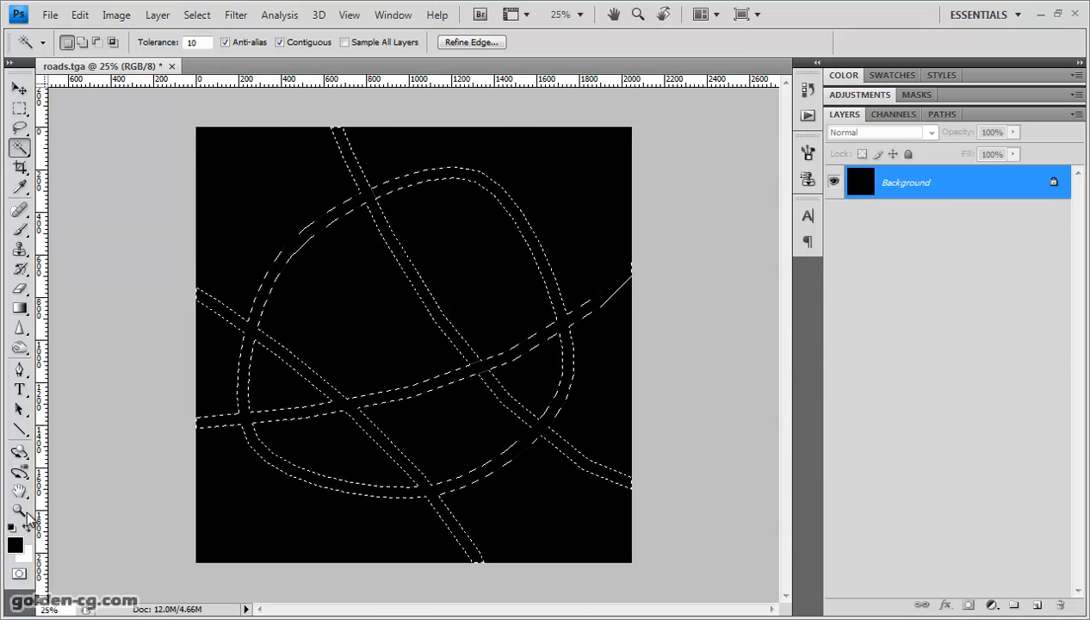
# Try to correct the selection around the stray white line at the upper crossing with the Rectangular Marquee, and clear the selection.
pyautogui.press('z')
pyautogui.moveTo(324, 248); pyautogui.dragTo(445, 168)
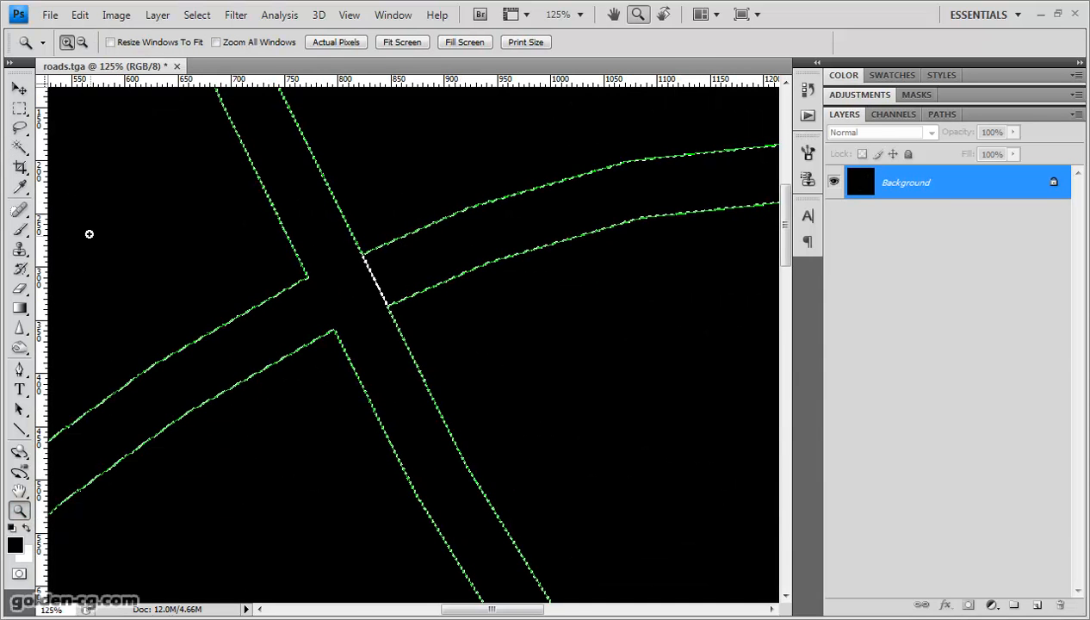
pyautogui.click(19, 108)
pyautogui.moveTo(349, 282)
pyautogui.keyDown('shift'); pyautogui.mouseDown()
pyautogui.moveTo(381, 269)
pyautogui.moveTo(346, 284)
pyautogui.mouseUp(); pyautogui.keyUp('shift')
pyautogui.hotkey('ctrl', 'z')
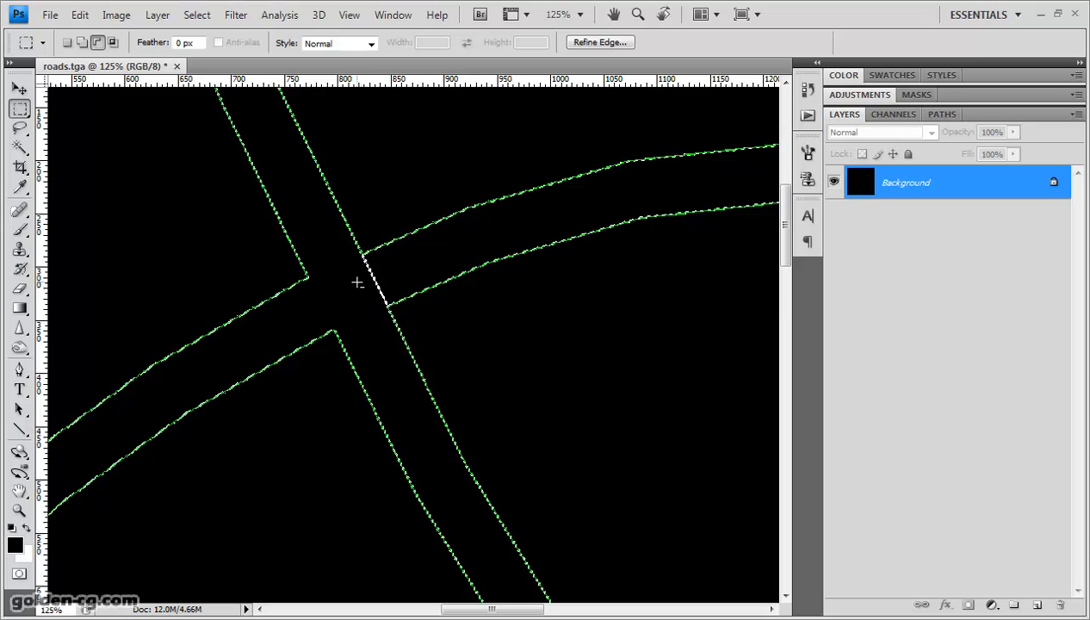
pyautogui.keyDown('shift'); pyautogui.moveTo(353, 303); pyautogui.dragTo(384, 285); pyautogui.keyUp('shift')
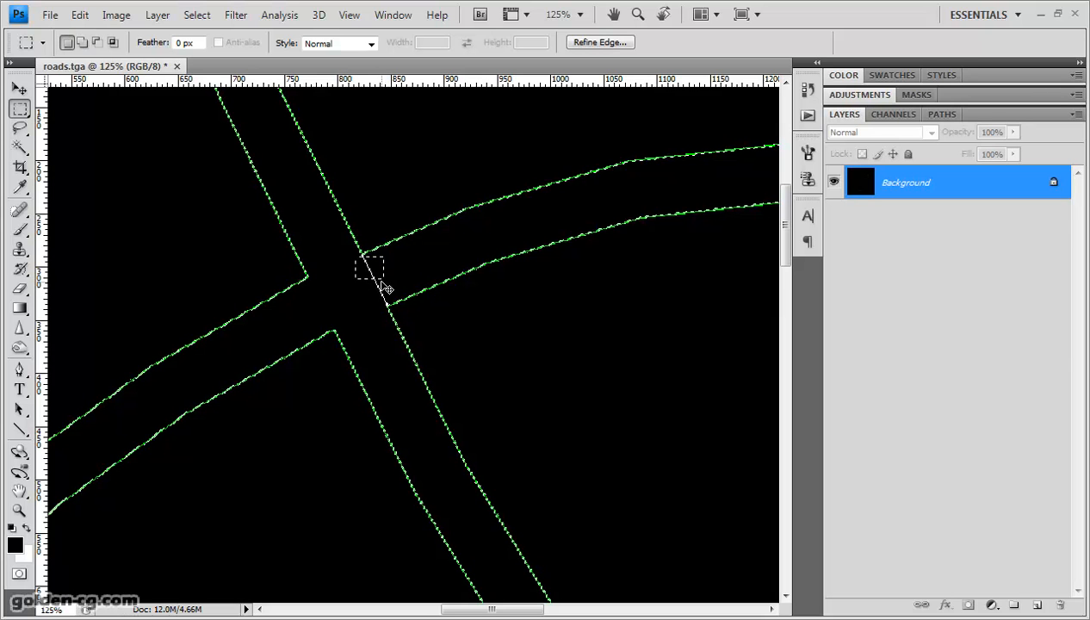
pyautogui.click(93, 206)
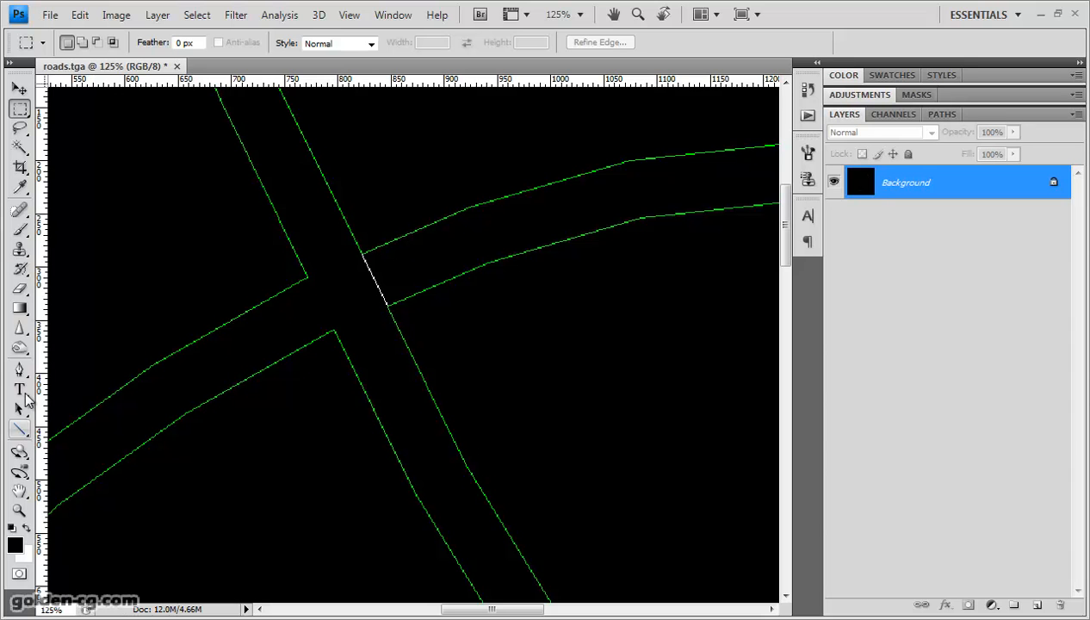
# Paint over the stray white line at the upper crossing in black with the Brush.
pyautogui.click(19, 229)
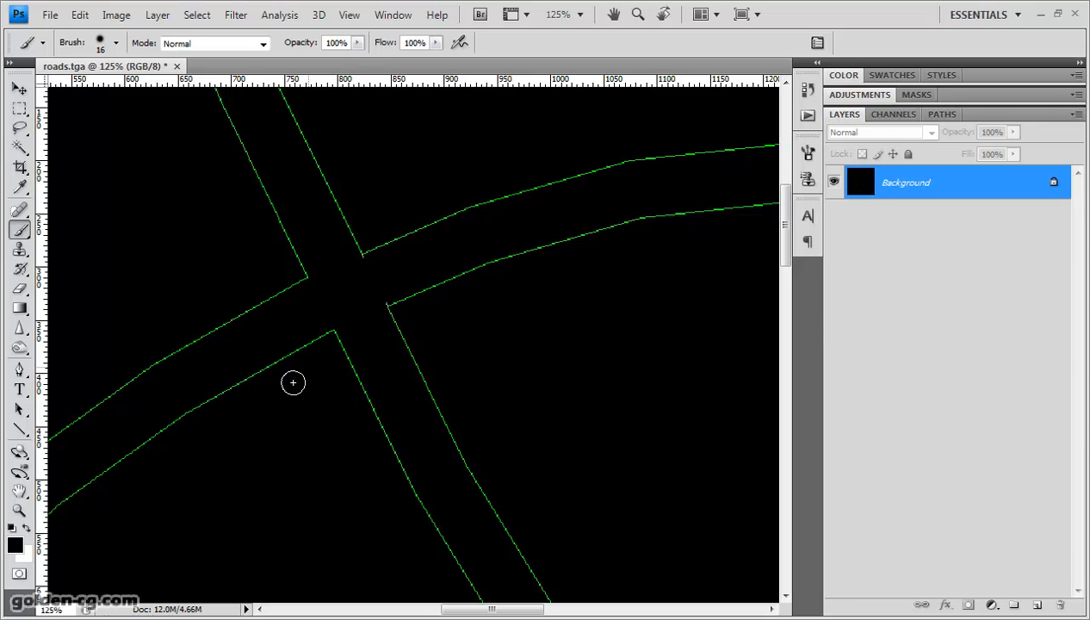
pyautogui.hotkey('ctrl', '-')
pyautogui.hotkey('ctrl', '-')
pyautogui.hotkey('ctrl', '-')
pyautogui.hotkey('ctrl', '-')
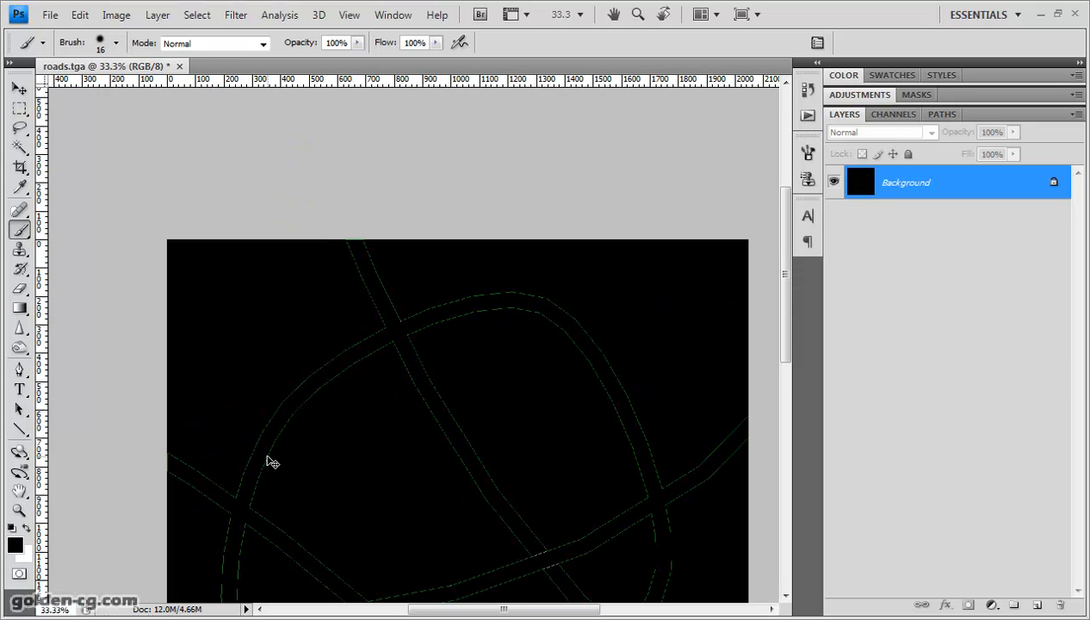
pyautogui.click(20, 512)
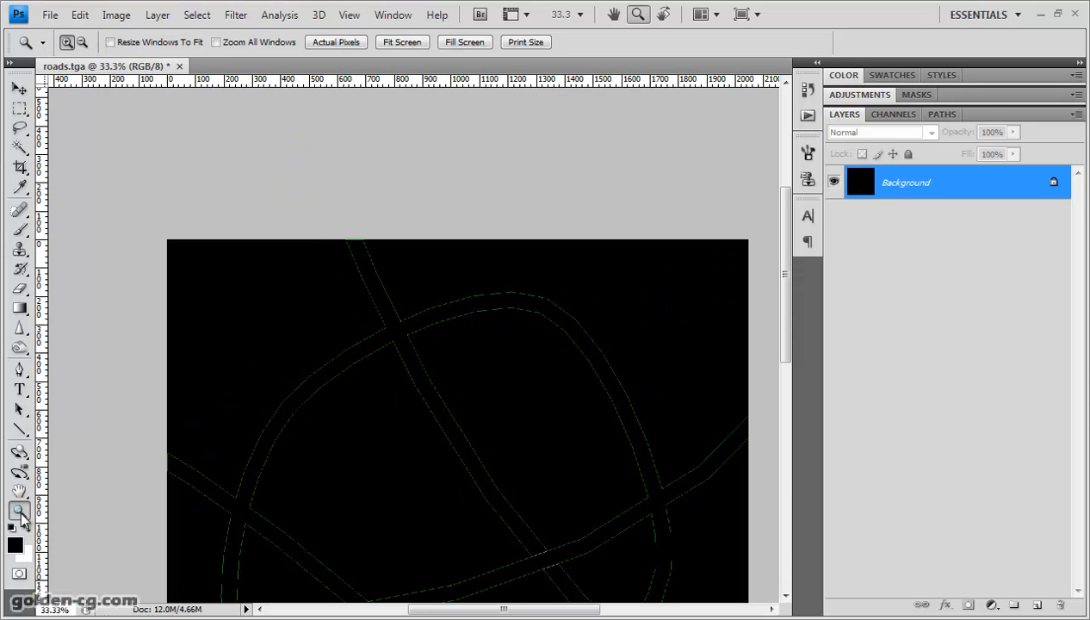
pyautogui.hotkey('ctrl', '-')
pyautogui.press('b')
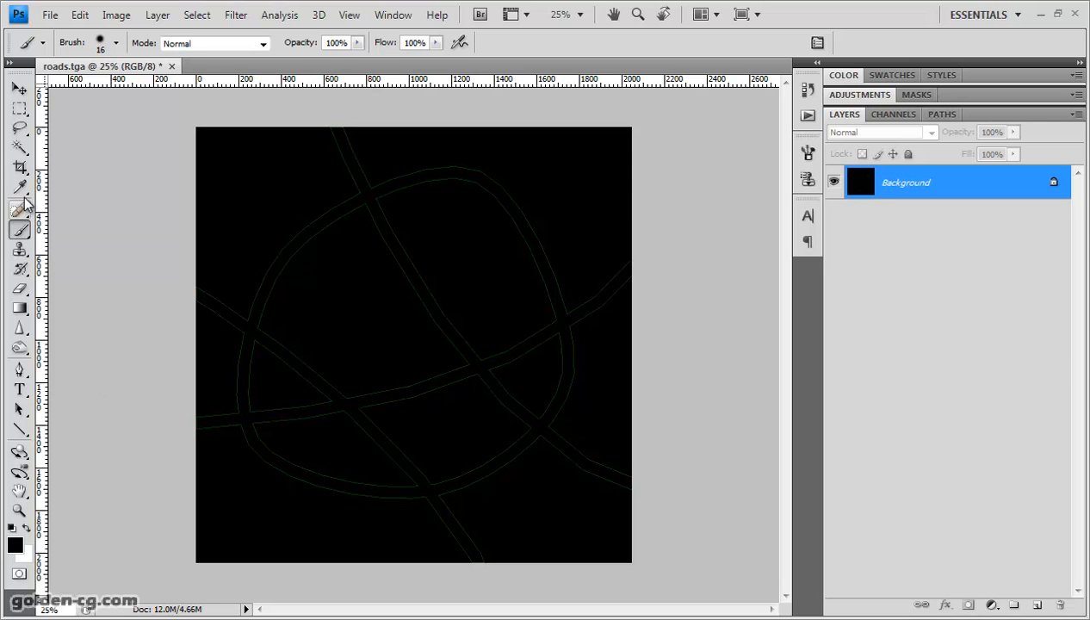
# Select the whole connected road network with the Magic Wand and check its edges around the lower-left crossing.
pyautogui.click(20, 127)
pyautogui.click(28, 149)
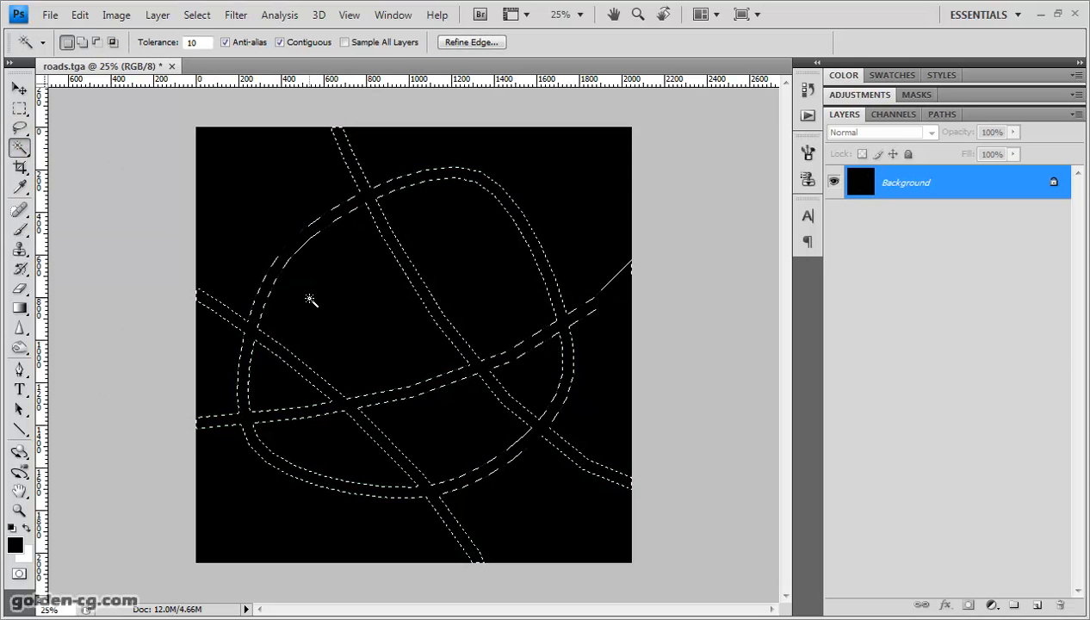
pyautogui.click(19, 510)
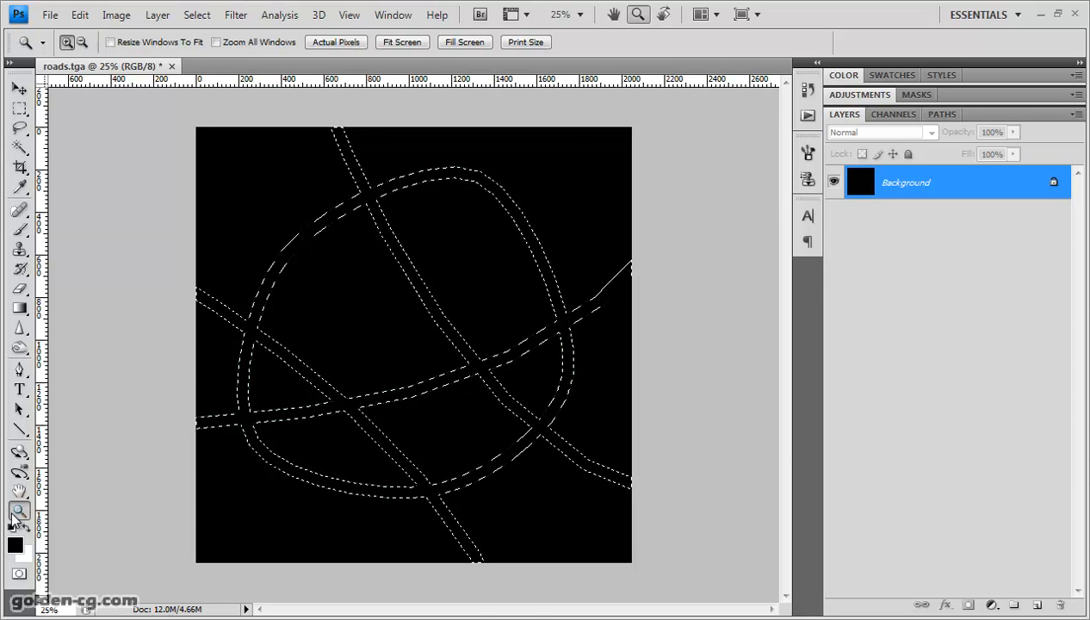
pyautogui.moveTo(402, 452); pyautogui.dragTo(403, 453)
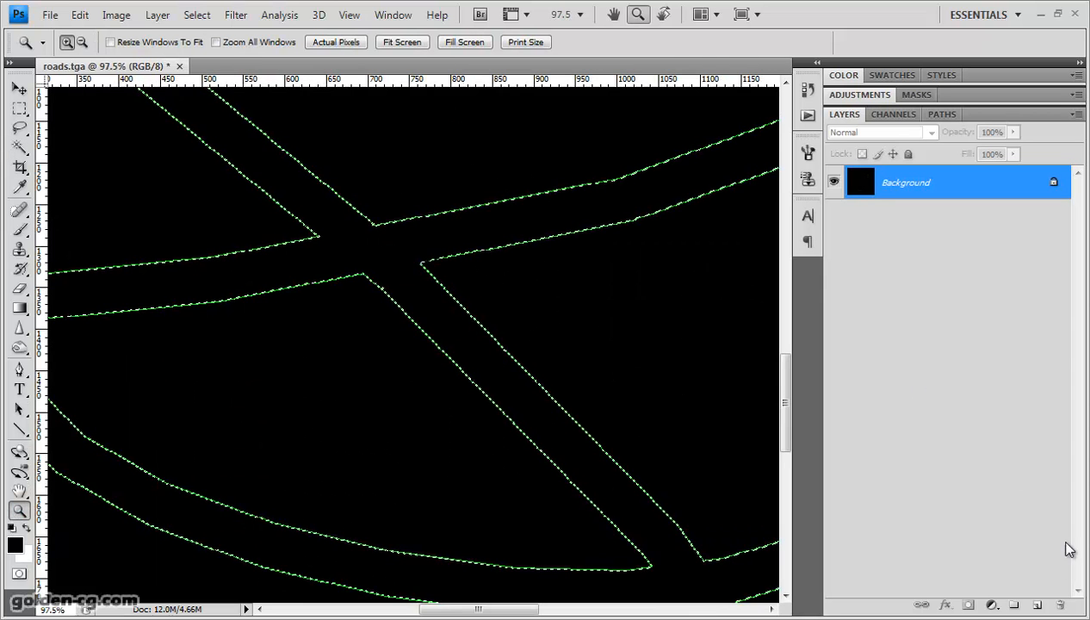
# Add a new layer and stroke the road selection on it with a 1 px centred line in yellow, about ffd649.
pyautogui.click(1035, 606)
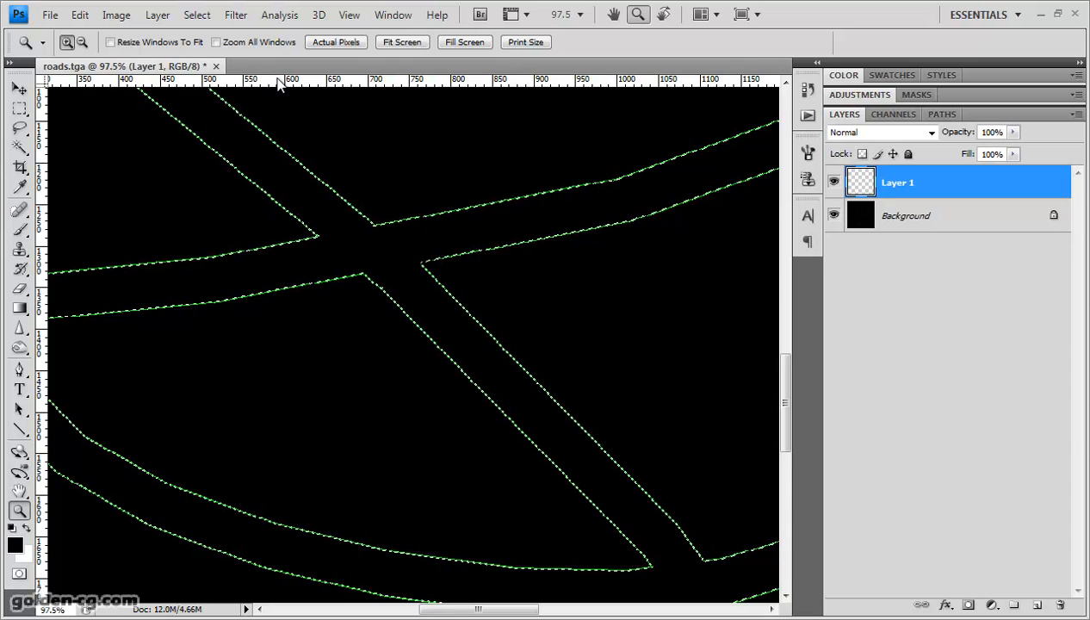
pyautogui.click(79, 16)
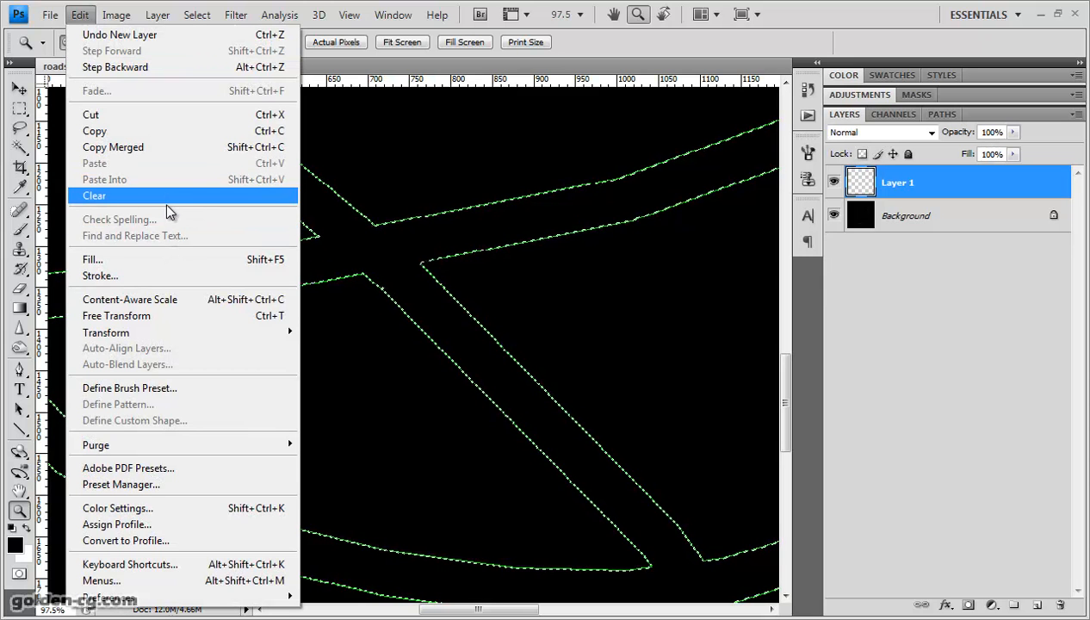
pyautogui.click(166, 277)
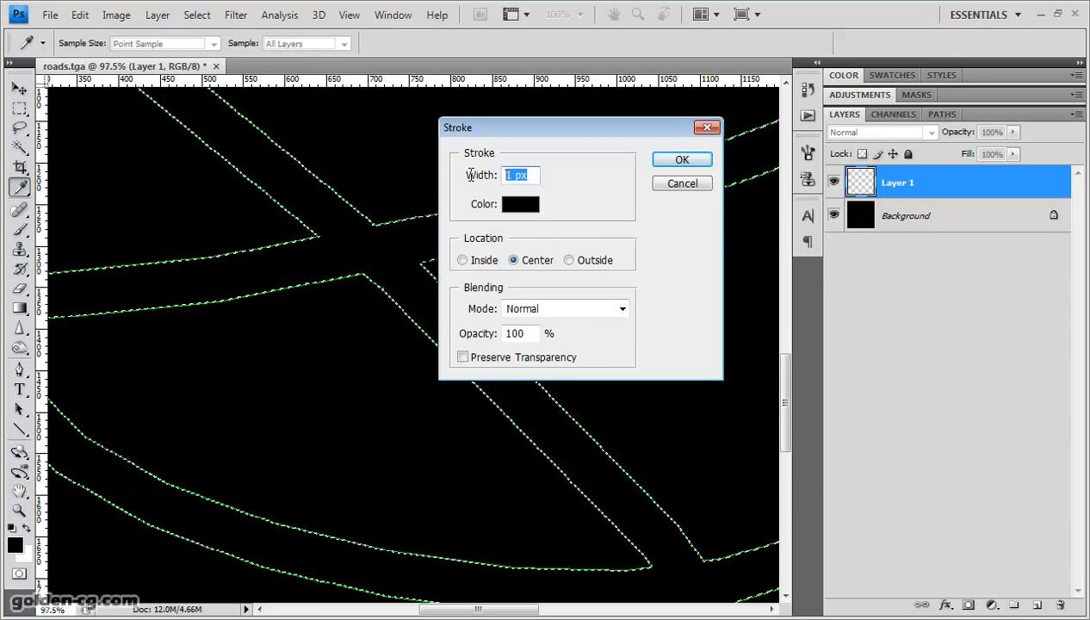
pyautogui.click(512, 209)
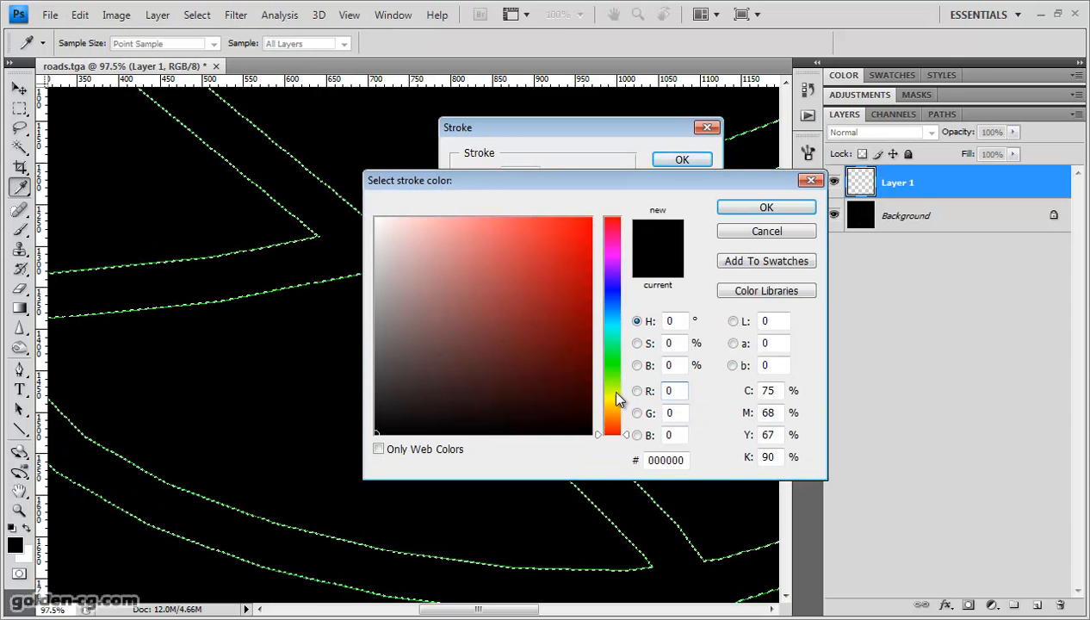
pyautogui.click(613, 405)
pyautogui.moveTo(572, 324); pyautogui.dragTo(555, 199)
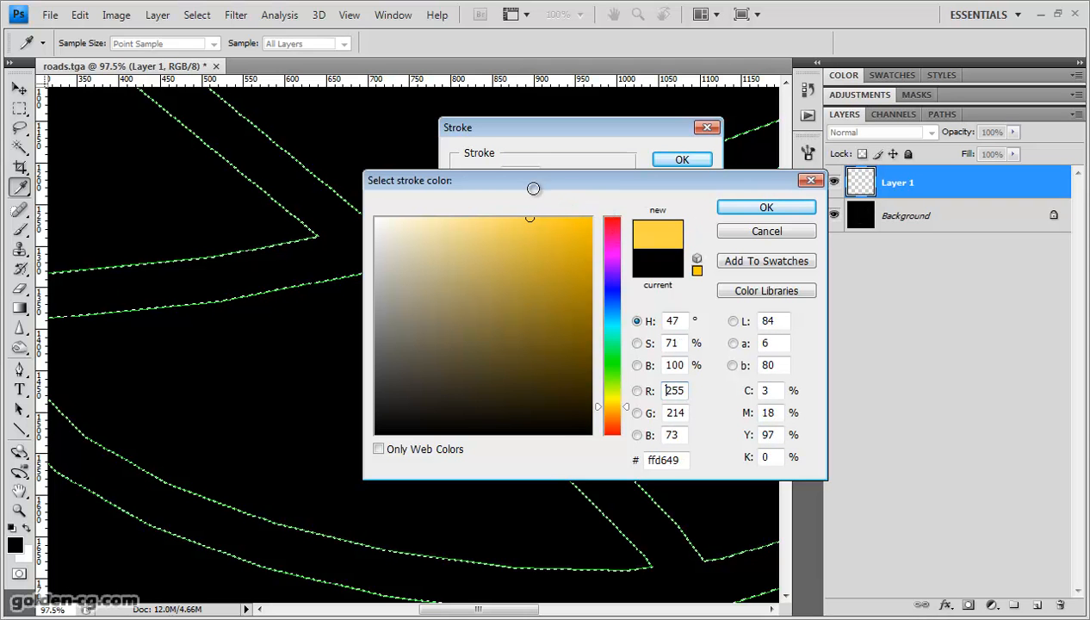
pyautogui.click(766, 208)
pyautogui.click(681, 159)
# Deselect the roads and hide the black Background layer behind the yellow outlines.
pyautogui.press('z')
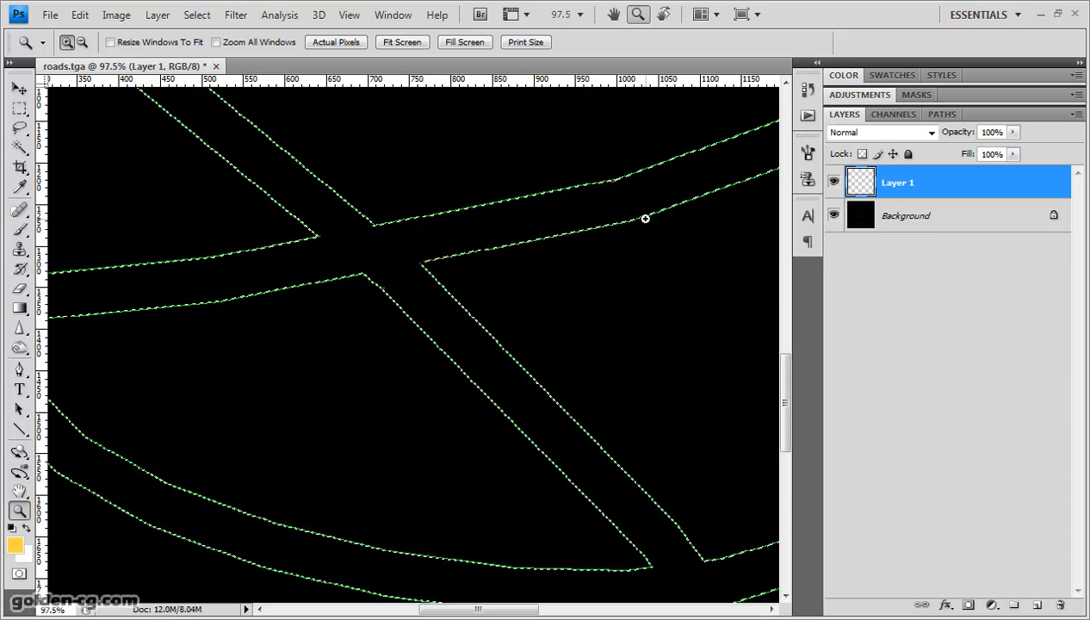
pyautogui.click(18, 107)
pyautogui.click(451, 252)
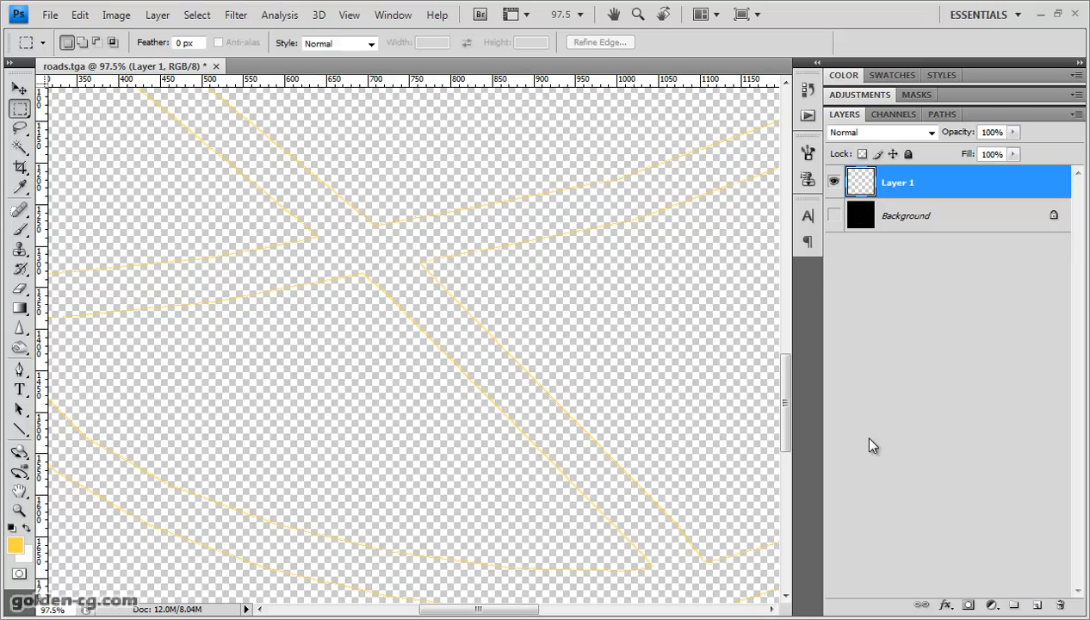
# Show the black Background layer again and step back in the history to the Stroke state to restore the road selection.
pyautogui.click(833, 215)
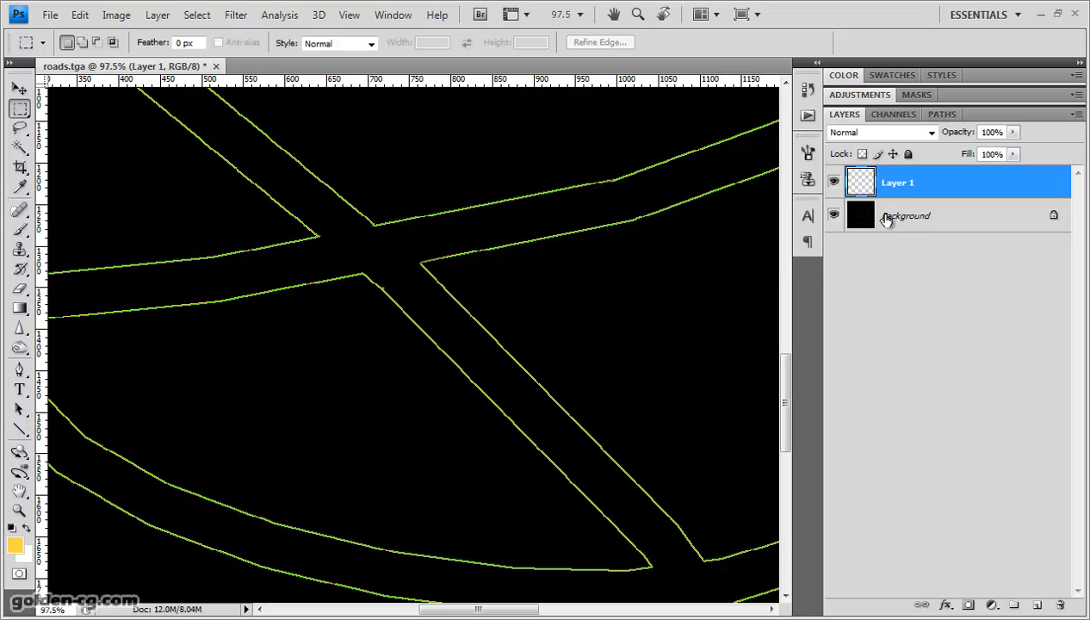
pyautogui.click(922, 228)
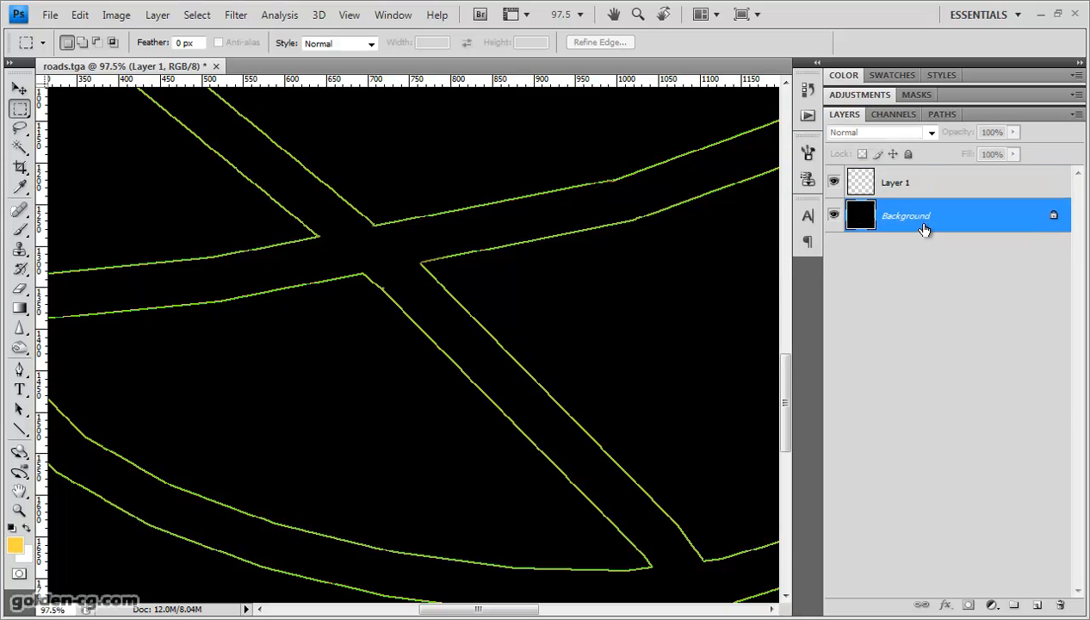
pyautogui.click(808, 90)
pyautogui.click(714, 328)
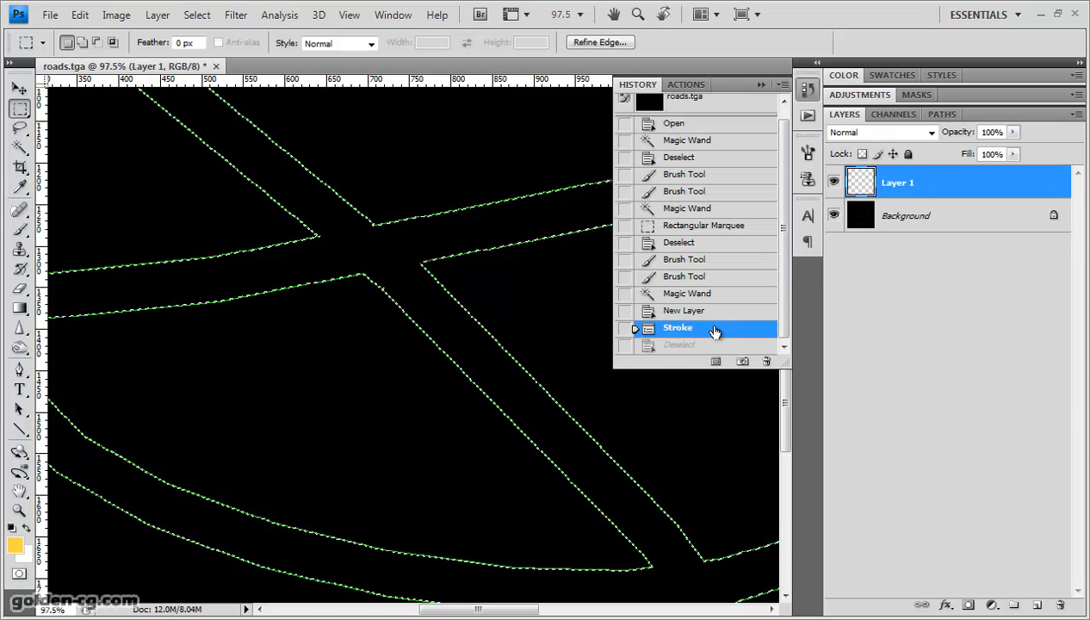
pyautogui.click(807, 89)
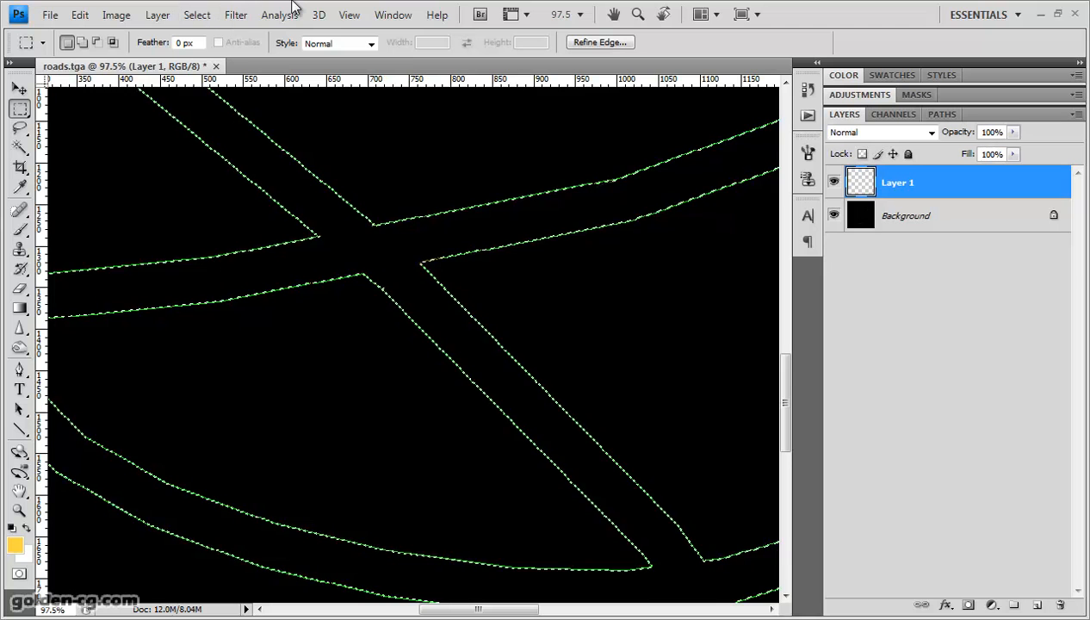
# Add a new layer above the yellow outlines and contract the road selection by 5 pixels.
pyautogui.hotkey('ctrl', '-')
pyautogui.hotkey('ctrl', '-')
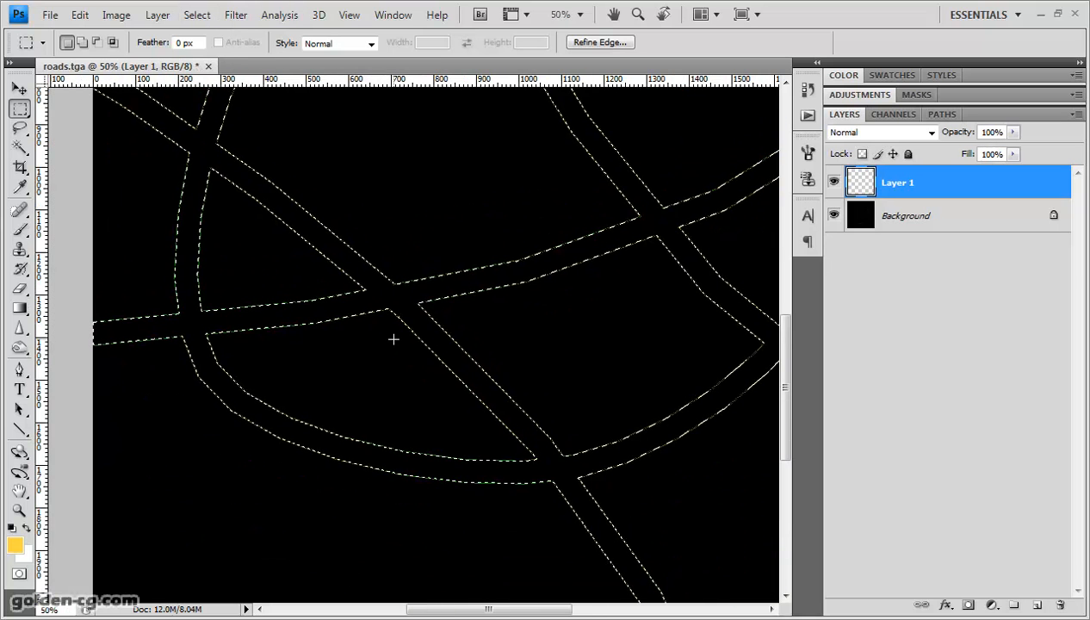
pyautogui.hotkey('ctrl', '-')
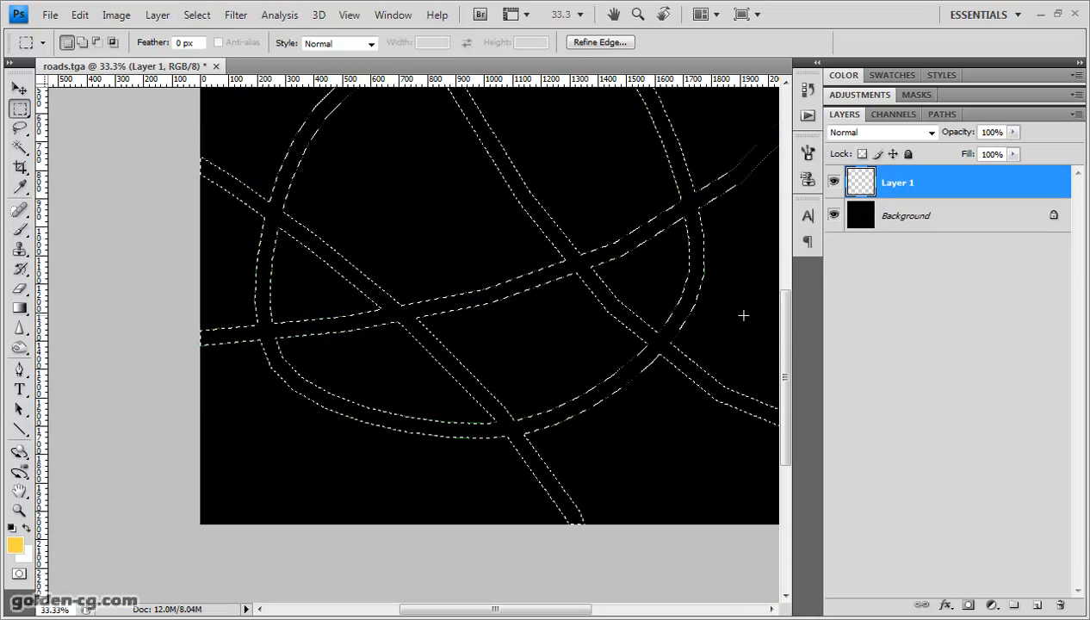
pyautogui.moveTo(790, 325); pyautogui.dragTo(788, 273)
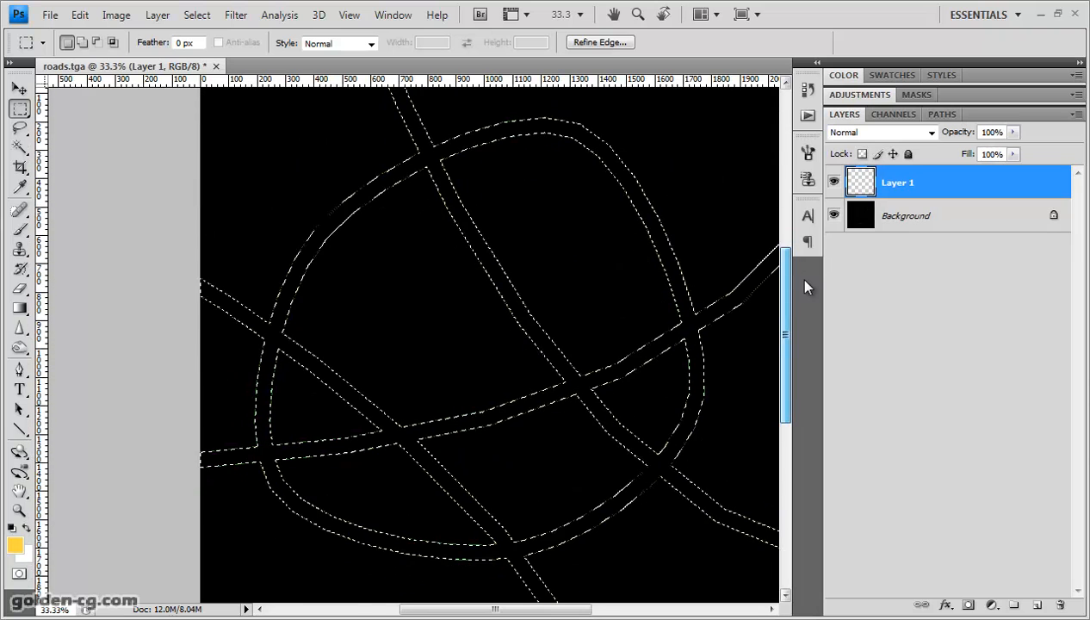
pyautogui.click(1037, 605)
pyautogui.click(227, 16)
pyautogui.moveTo(198, 17)
pyautogui.moveTo(276, 204)
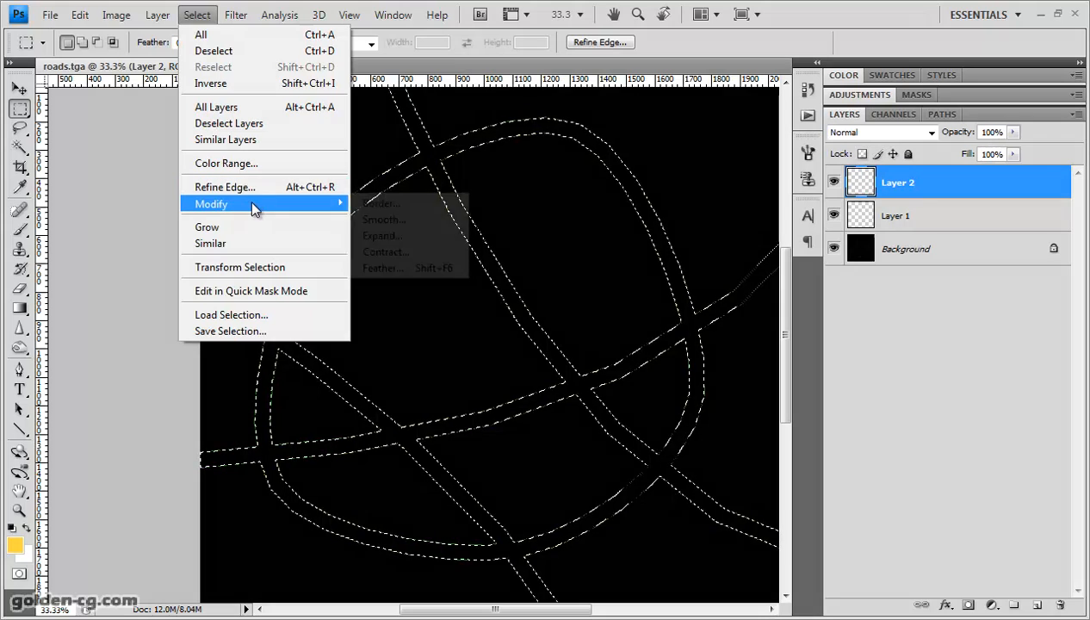
pyautogui.click(384, 252)
pyautogui.write('5')
pyautogui.click(614, 215)
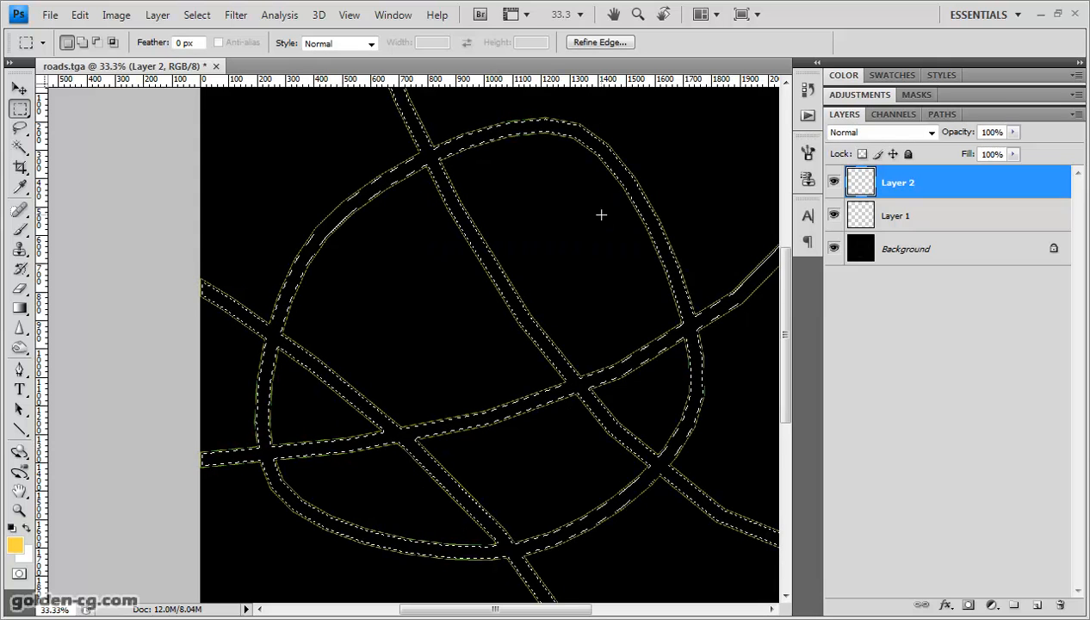
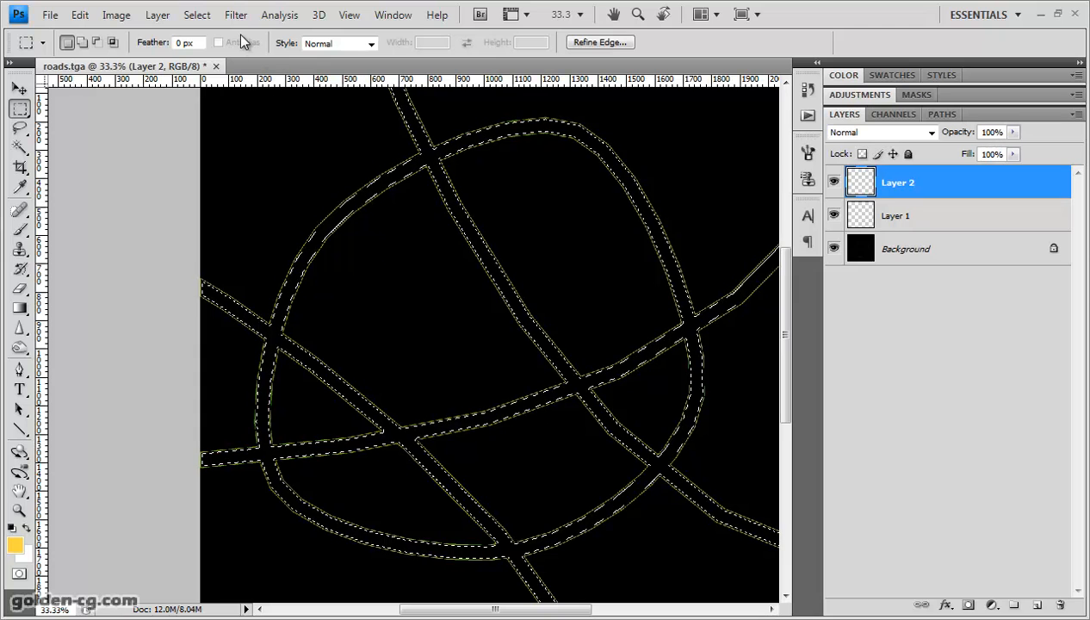
# Contract the road selection by a further 5 pixels.
pyautogui.click(209, 17)
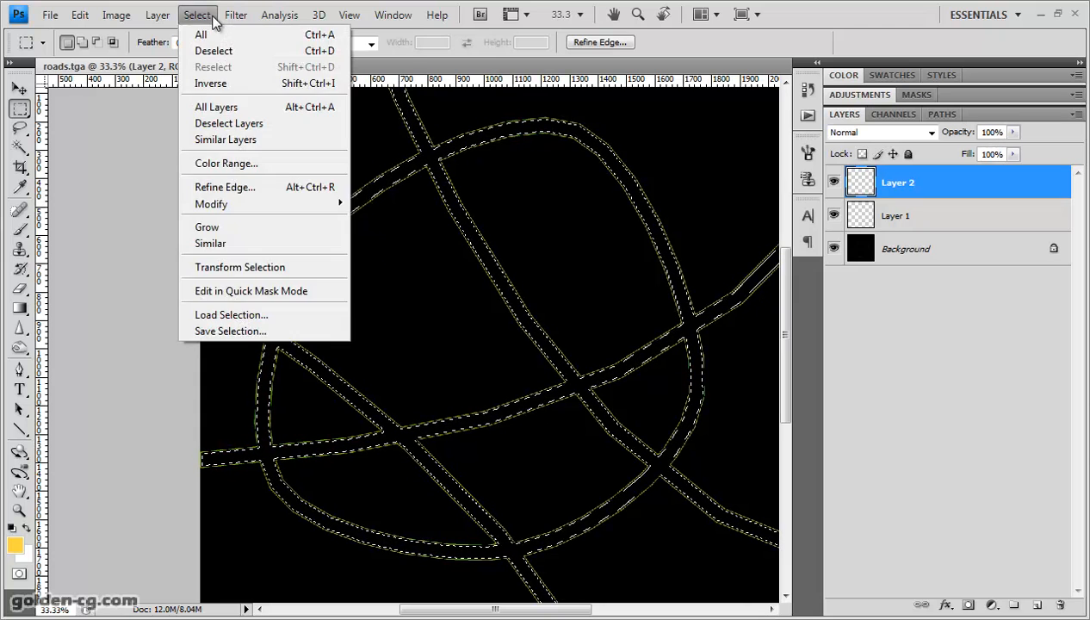
pyautogui.moveTo(234, 22)
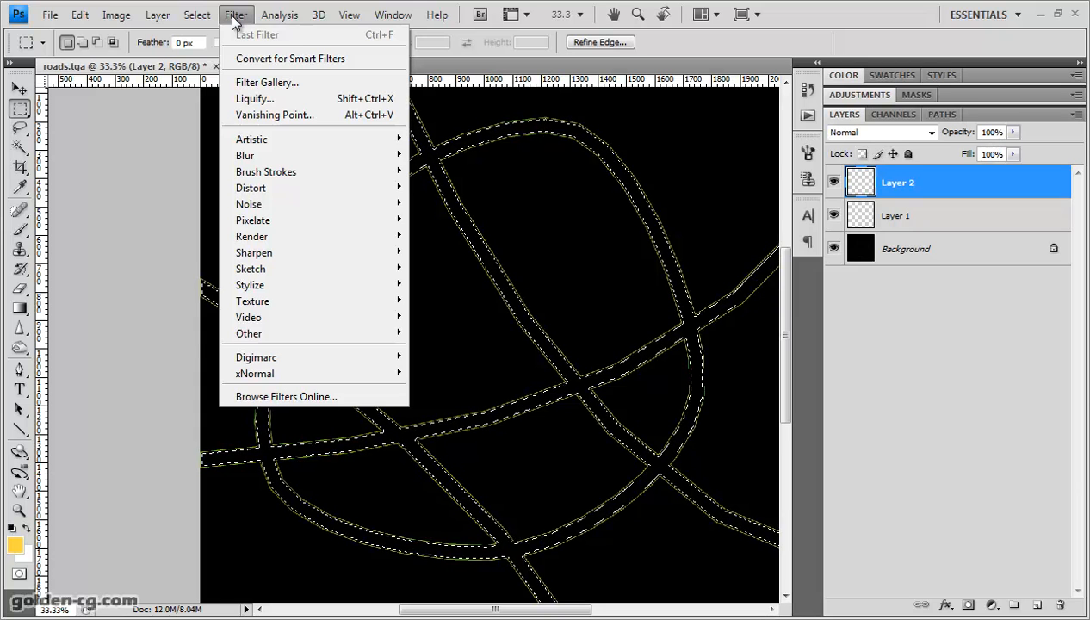
pyautogui.moveTo(194, 18)
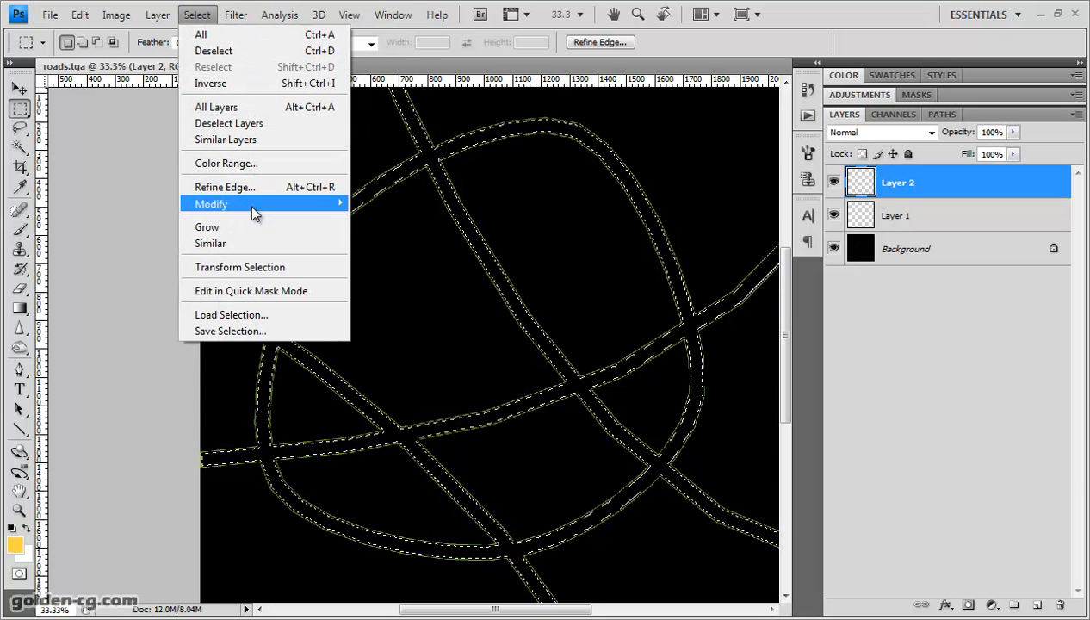
pyautogui.moveTo(283, 214)
pyautogui.click(385, 251)
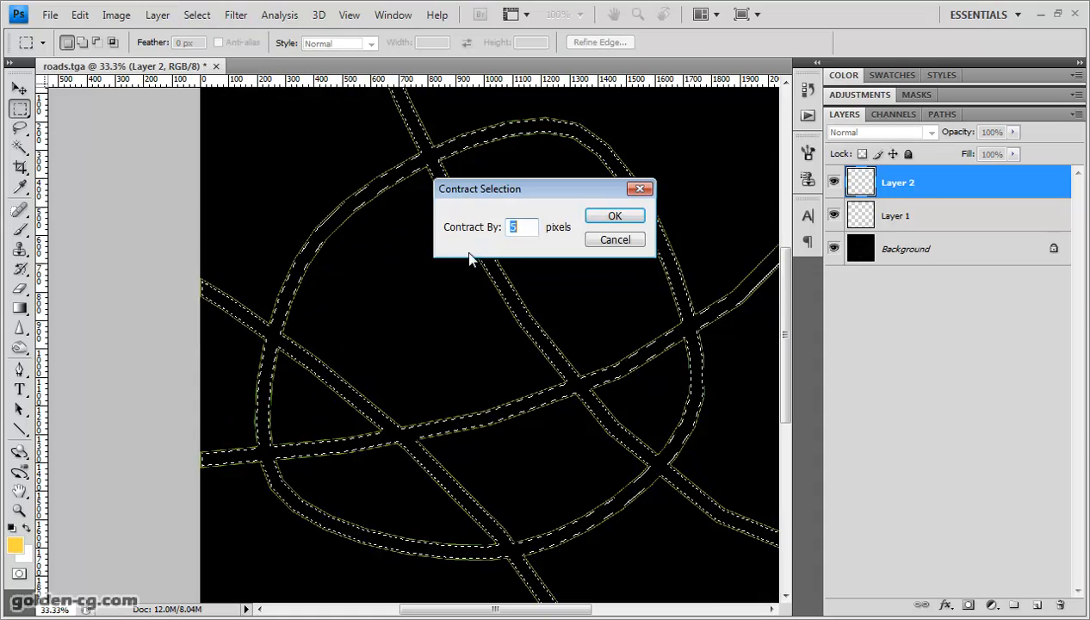
pyautogui.click(603, 217)
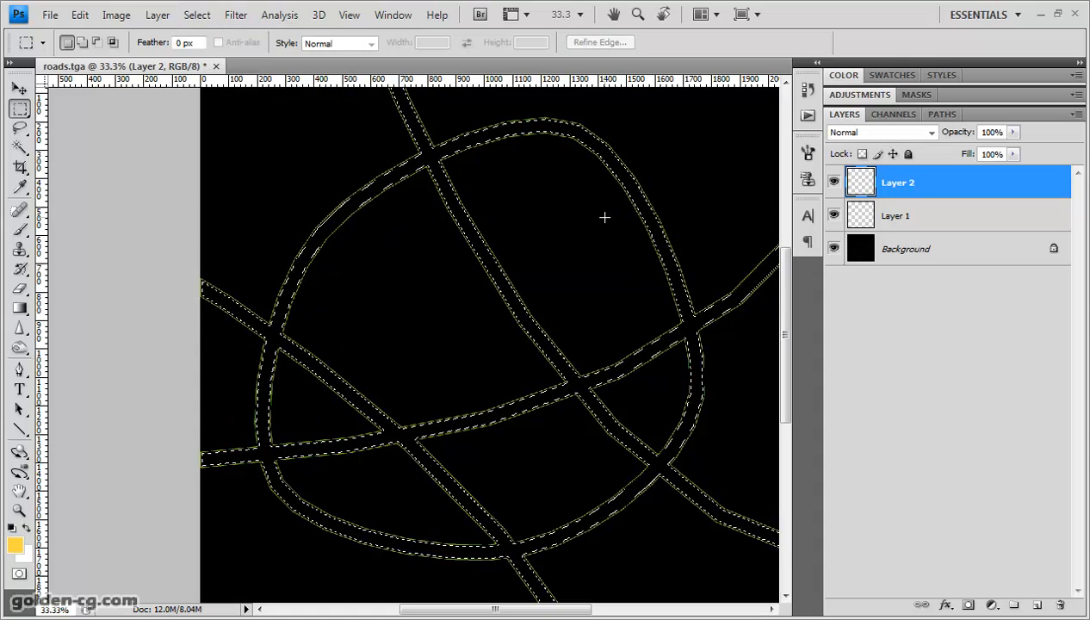
# Contract the road selection by 8 more pixels to narrow it towards the road centres.
pyautogui.click(157, 15)
pyautogui.moveTo(196, 17)
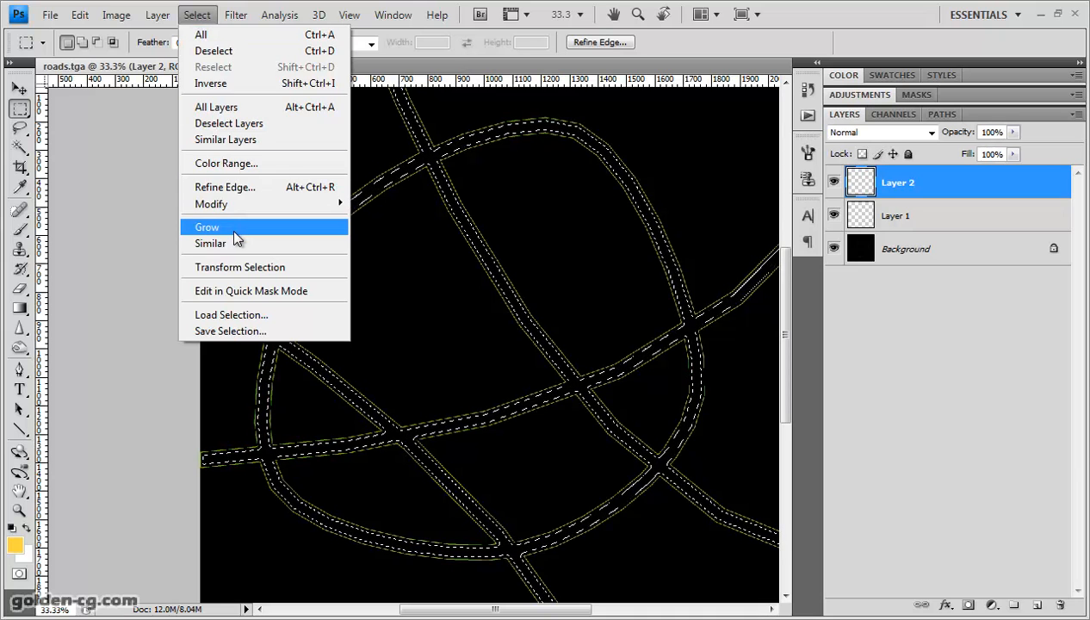
pyautogui.moveTo(236, 205)
pyautogui.click(423, 251)
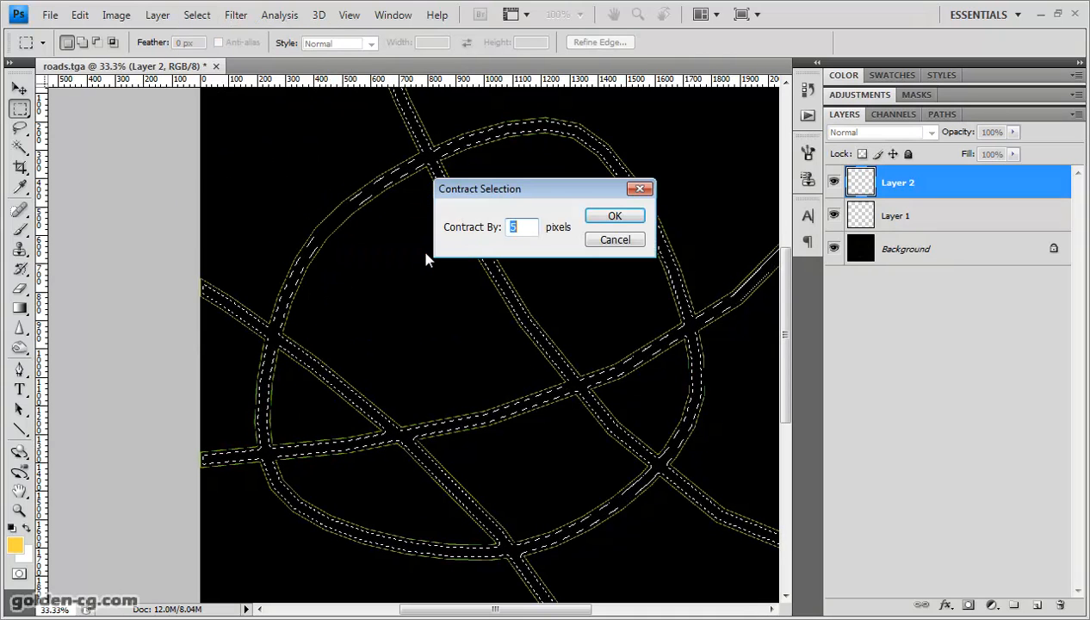
pyautogui.write('8')
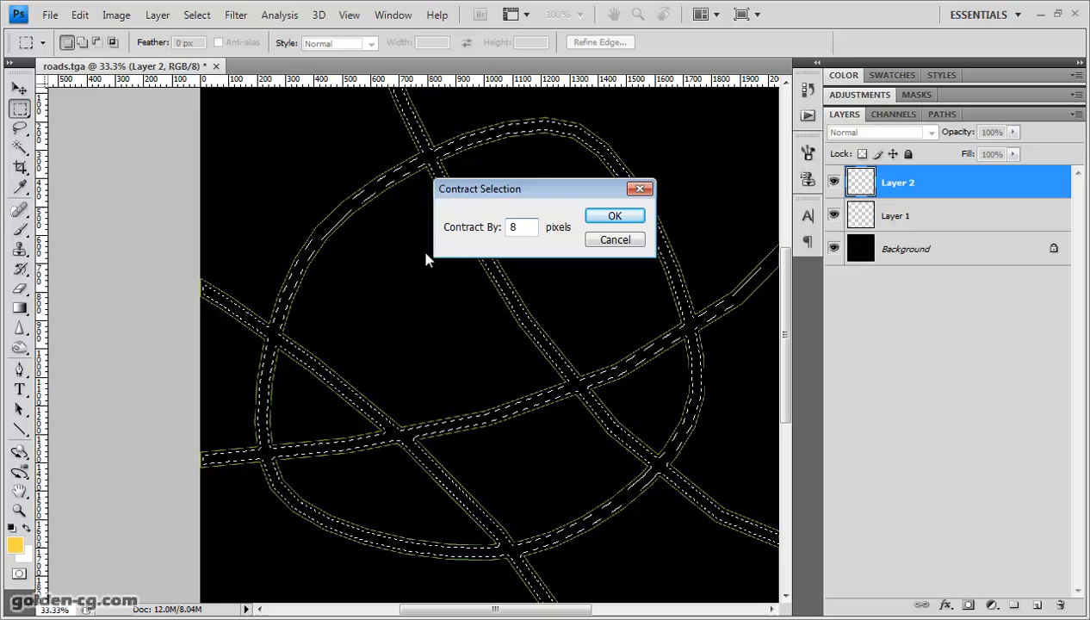
pyautogui.click(604, 217)
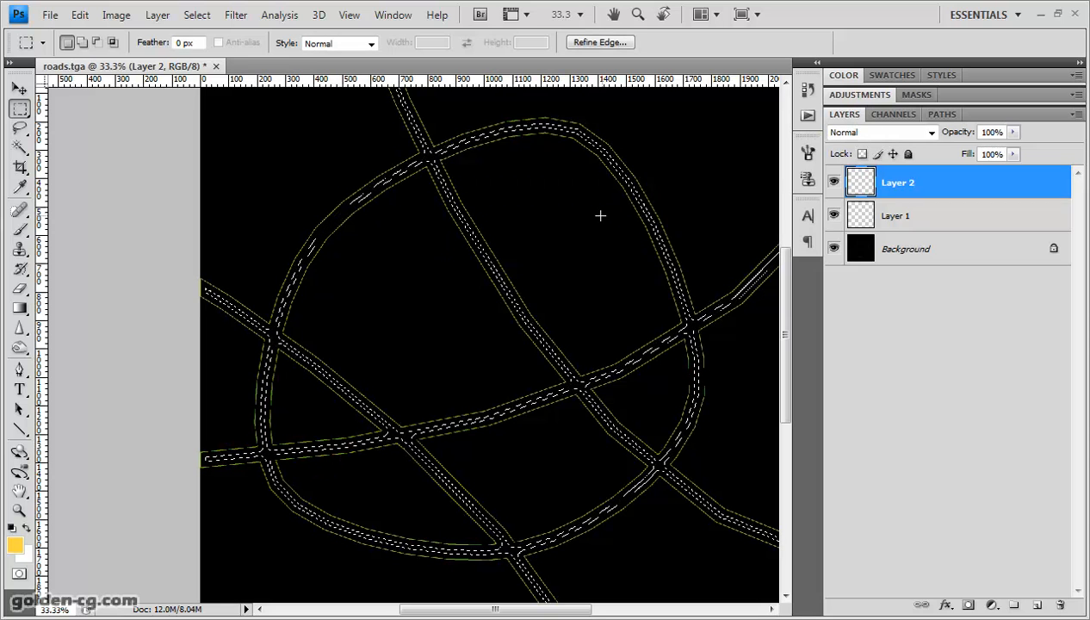
# Check the selection's width at the lower-left crossing up close and contract it by 3 pixels.
pyautogui.click(20, 512)
pyautogui.moveTo(257, 367); pyautogui.dragTo(539, 507)
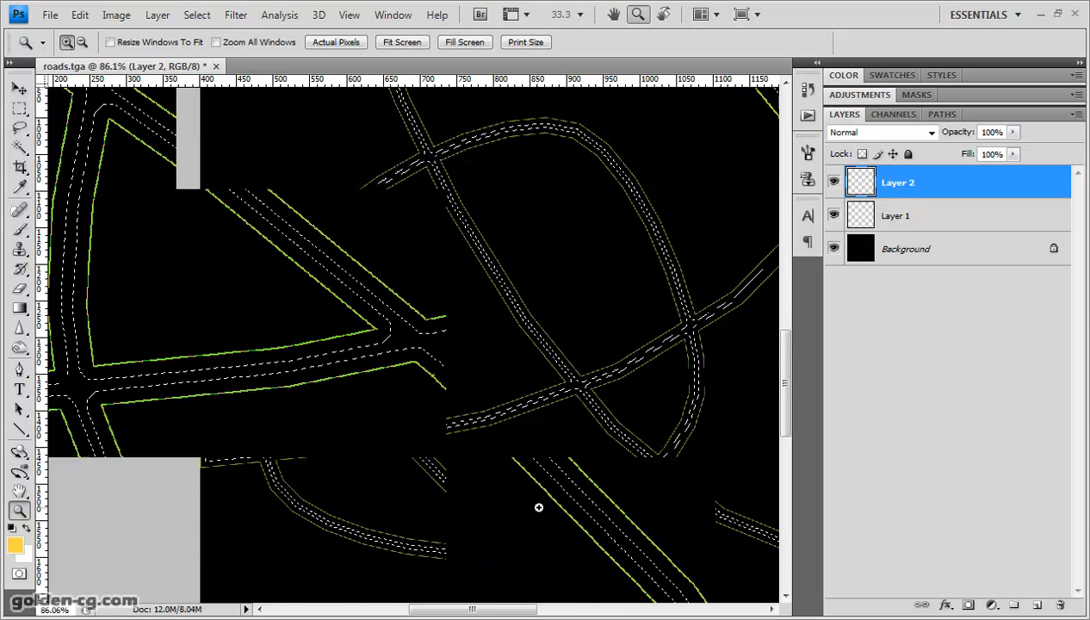
pyautogui.moveTo(311, 268); pyautogui.dragTo(442, 396)
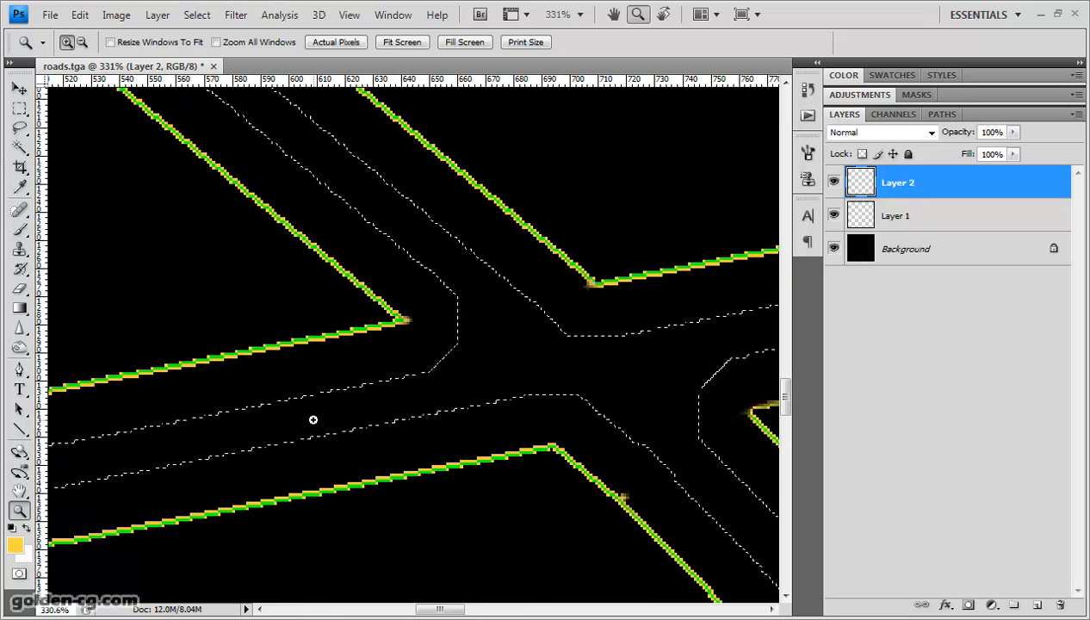
pyautogui.click(80, 15)
pyautogui.moveTo(119, 17)
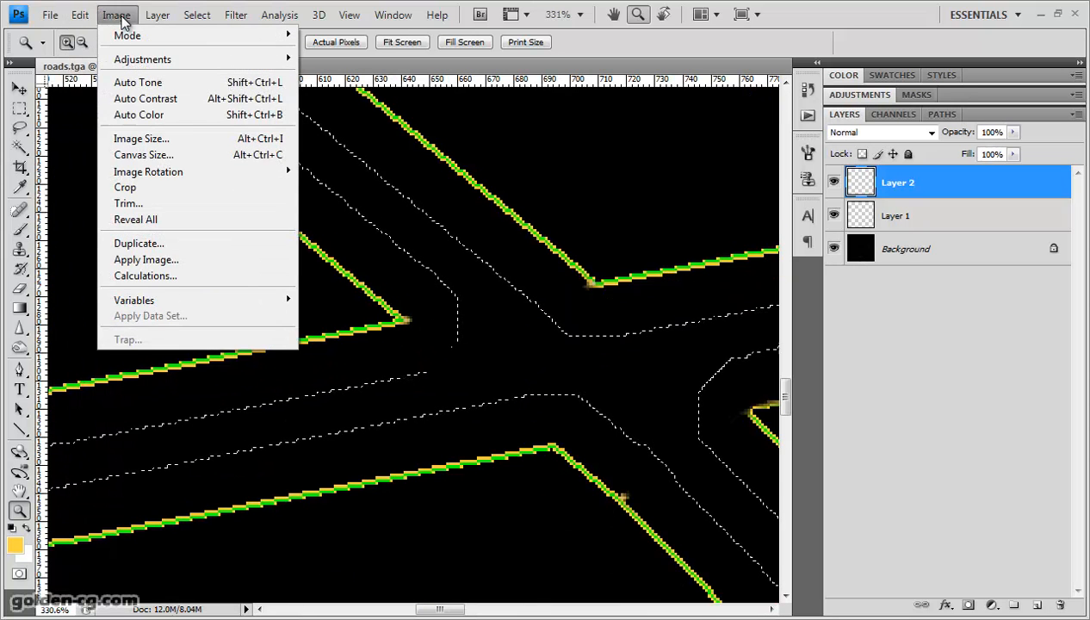
pyautogui.moveTo(198, 16)
pyautogui.moveTo(262, 207)
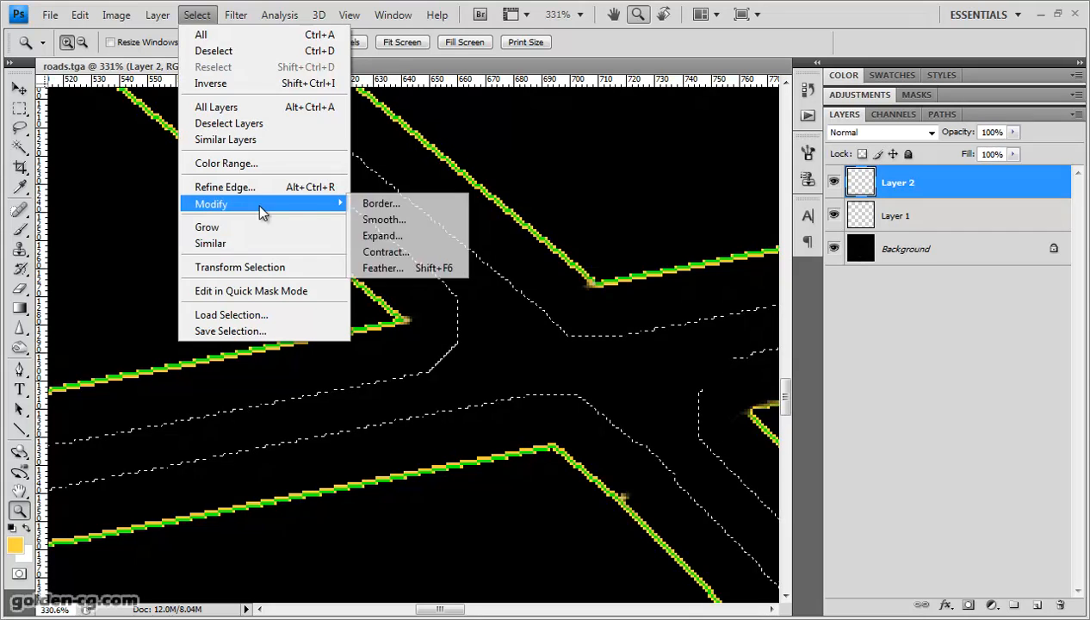
pyautogui.click(422, 251)
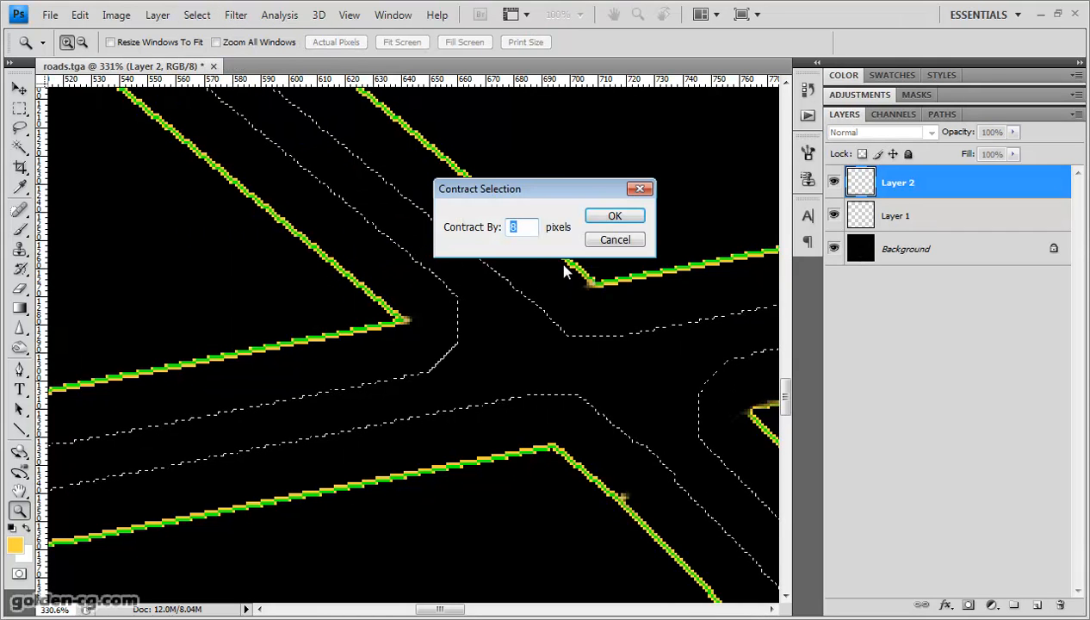
pyautogui.click(616, 214)
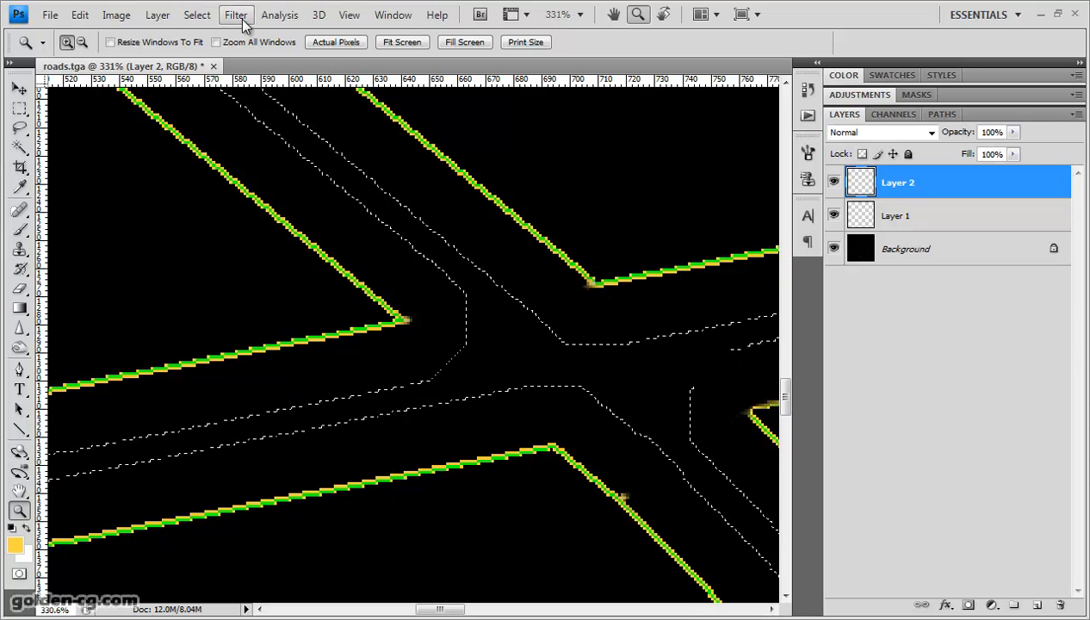
# Contract the selection by another 3 pixels to thin centre strips and check them around the bottom crossing.
pyautogui.click(197, 15)
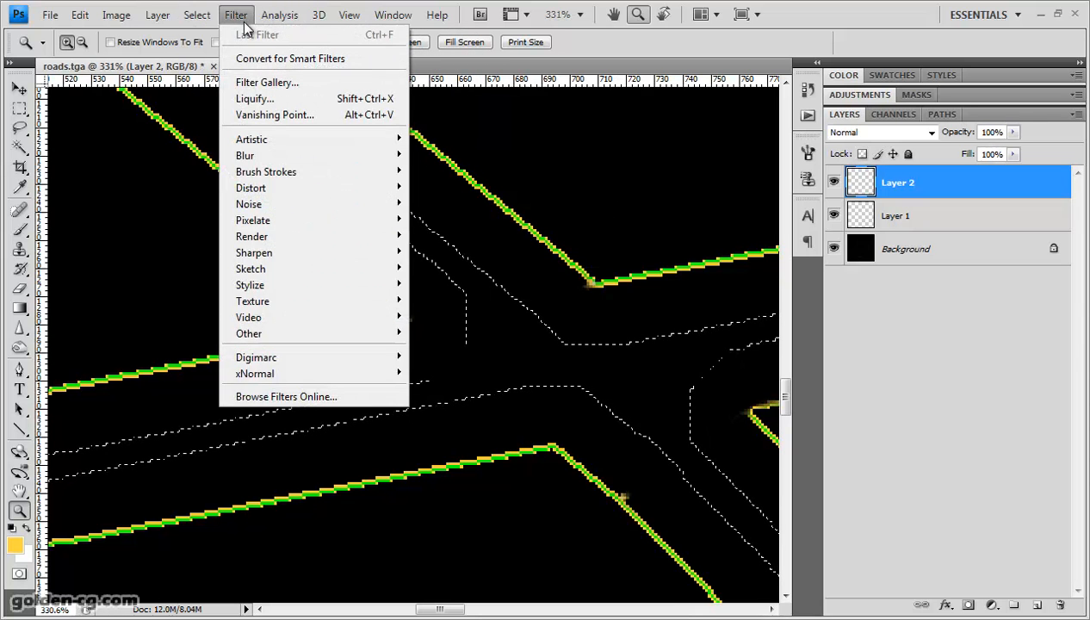
pyautogui.moveTo(255, 210)
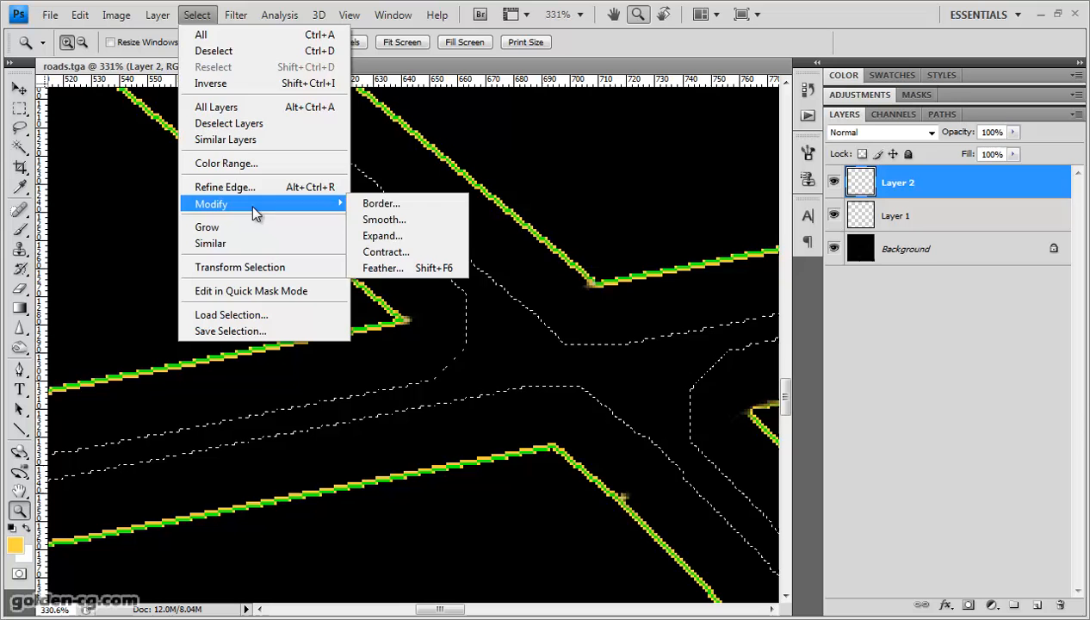
pyautogui.click(405, 250)
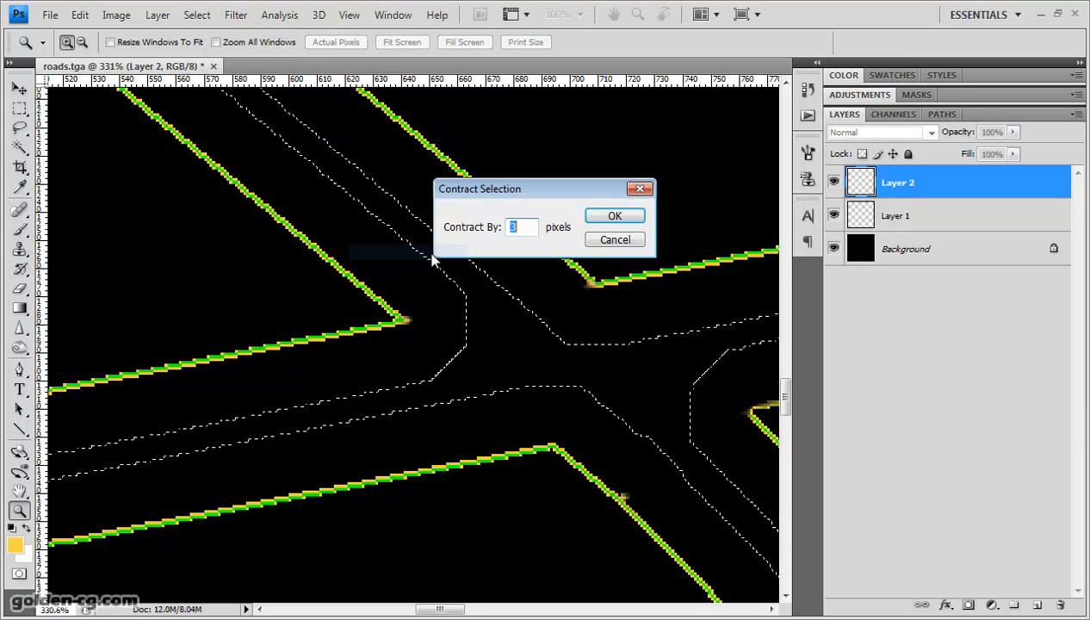
pyautogui.click(613, 217)
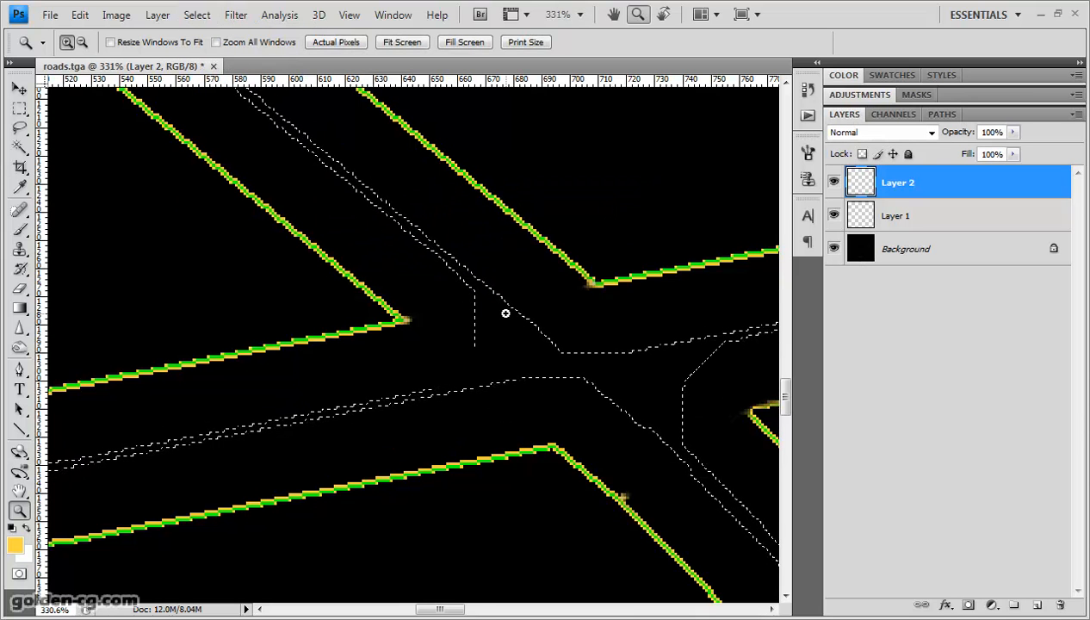
pyautogui.keyDown('alt'); pyautogui.scroll(-5, 505, 312); pyautogui.keyUp('alt')
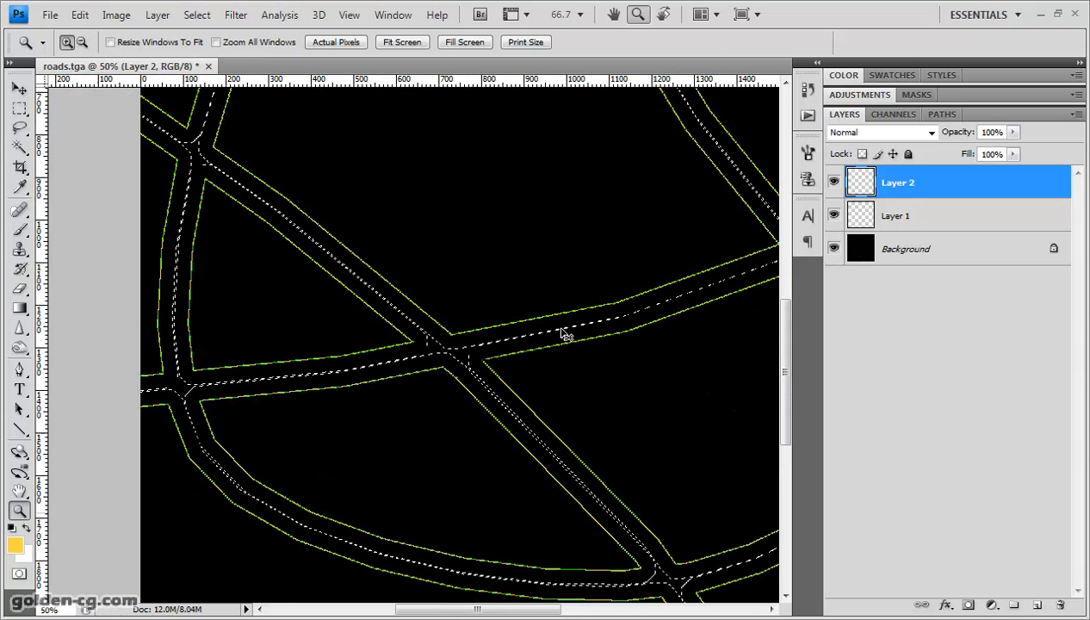
pyautogui.moveTo(645, 544); pyautogui.dragTo(620, 497)
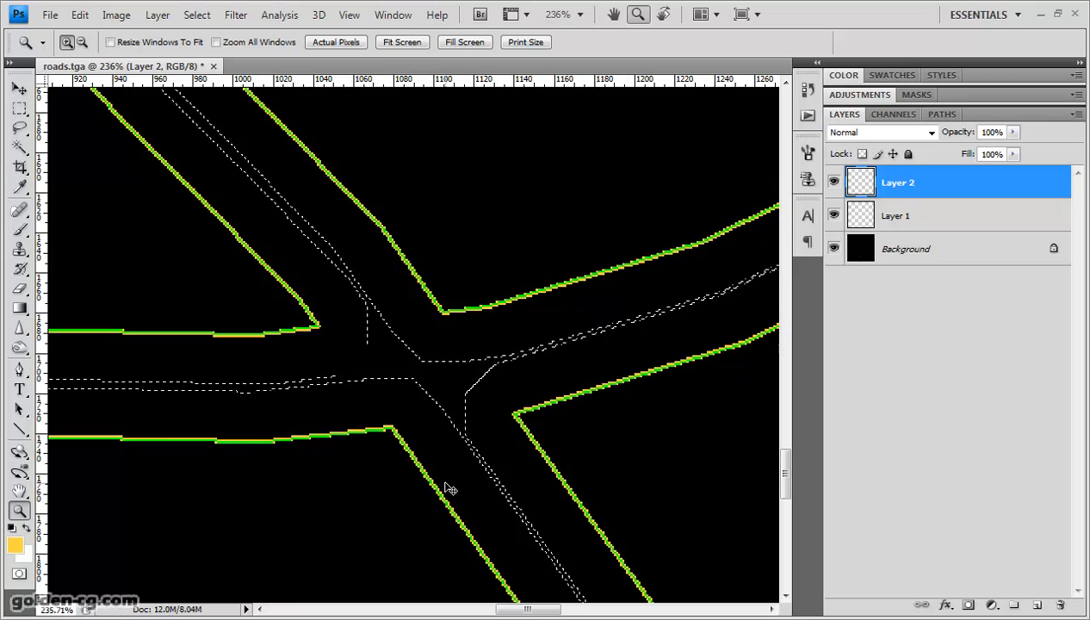
pyautogui.keyDown('alt'); pyautogui.scroll(-6, 445, 489); pyautogui.keyUp('alt')
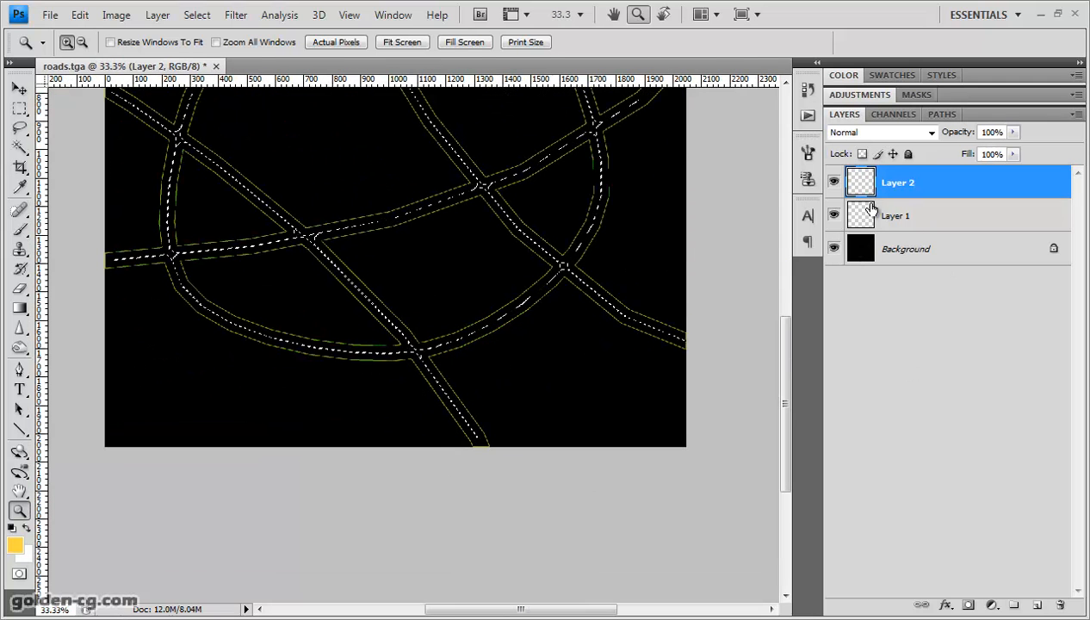
# Fill the contracted road selection on Layer 2 with the yellow foreground colour in Normal mode at 100% opacity, then deselect it.
pyautogui.click(78, 14)
pyautogui.moveTo(110, 15)
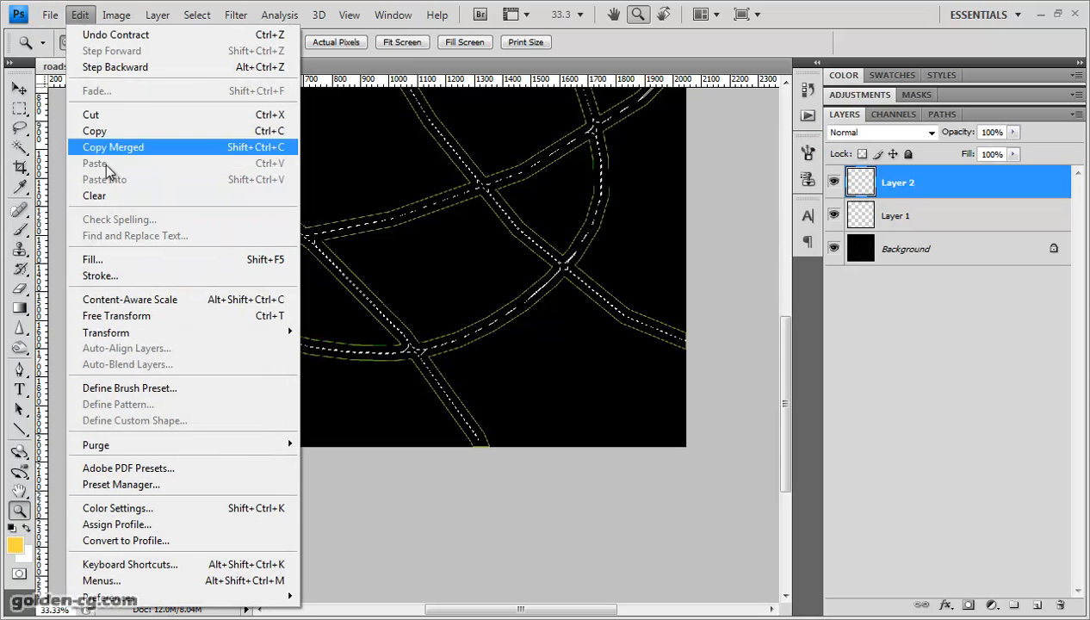
pyautogui.click(129, 261)
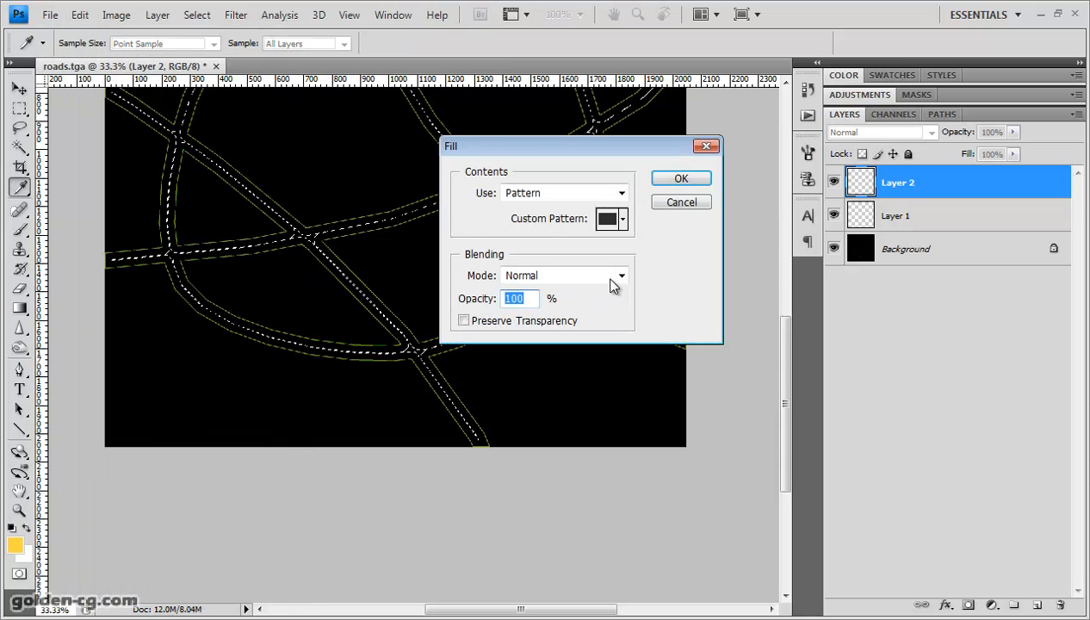
pyautogui.click(621, 193)
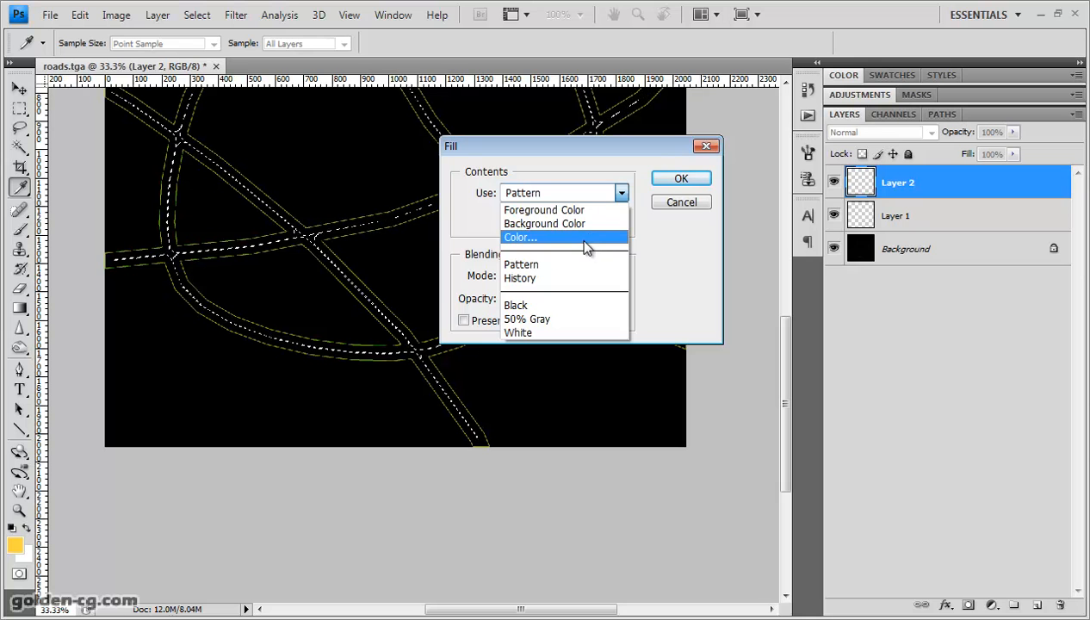
pyautogui.click(594, 210)
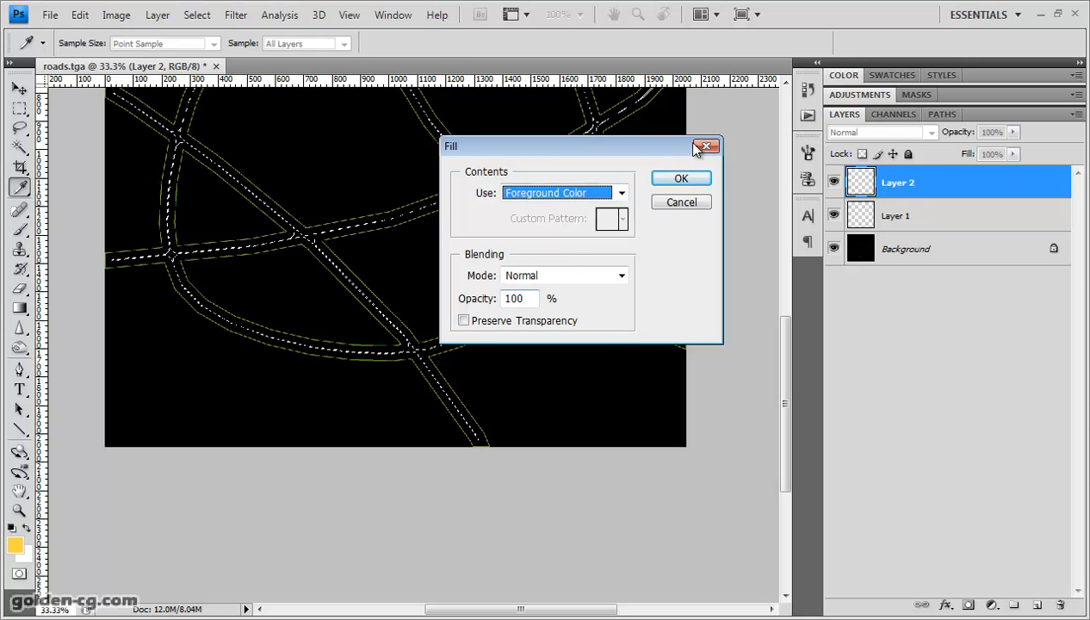
pyautogui.click(681, 179)
pyautogui.press('z')
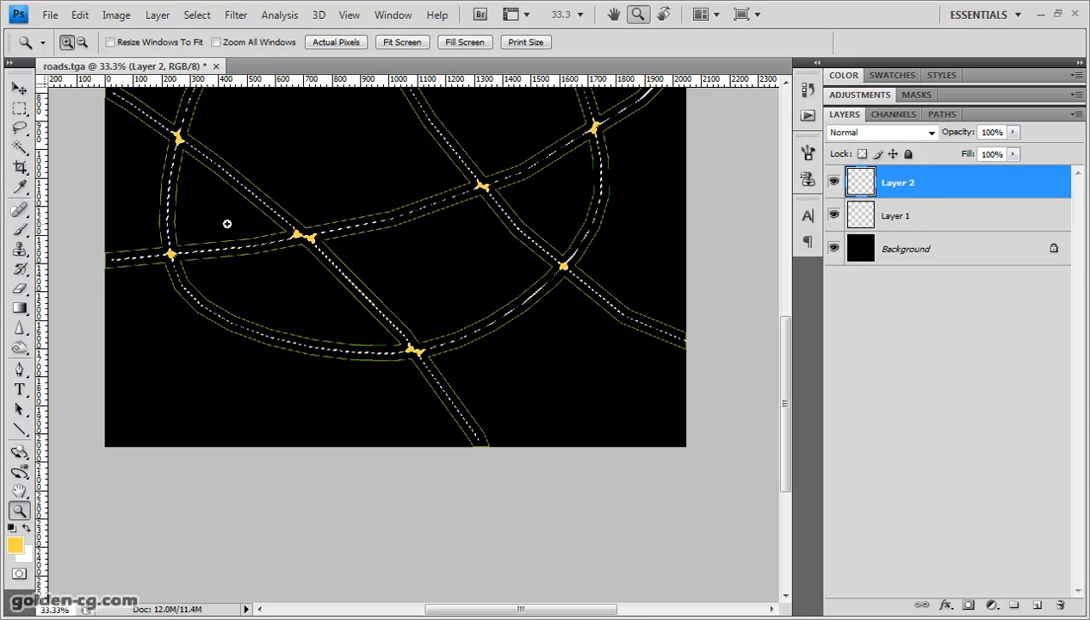
pyautogui.moveTo(152, 182); pyautogui.dragTo(248, 358)
pyautogui.hotkey('ctrl', 'd')
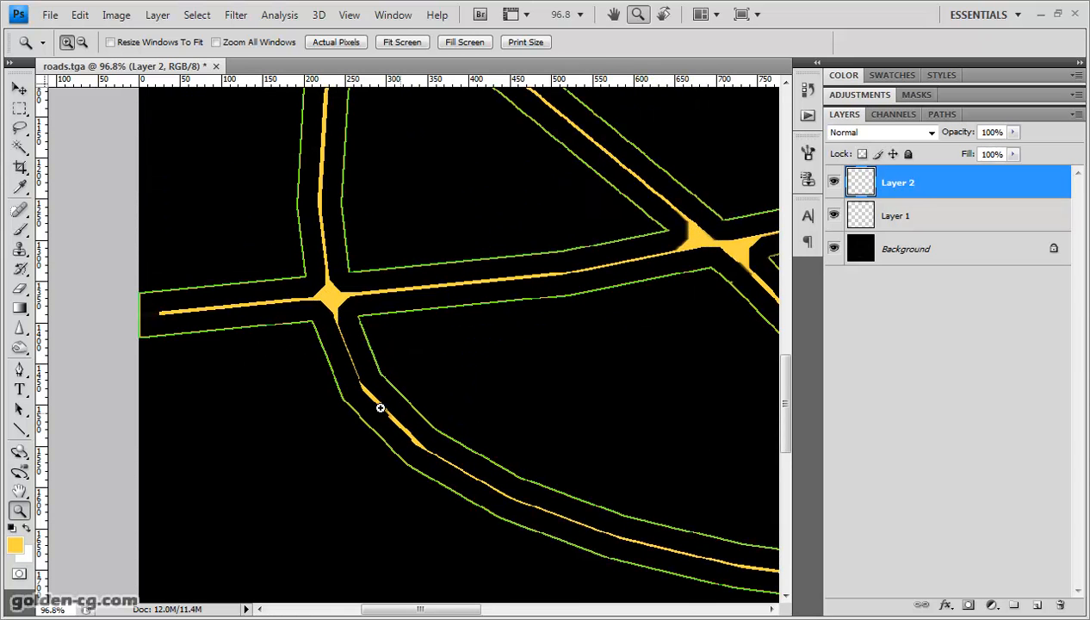
# Outline the lower-left road crossing with the Polygonal Lasso and delete the yellow fill inside it on Layer 2.
pyautogui.moveTo(572, 501); pyautogui.dragTo(572, 501)
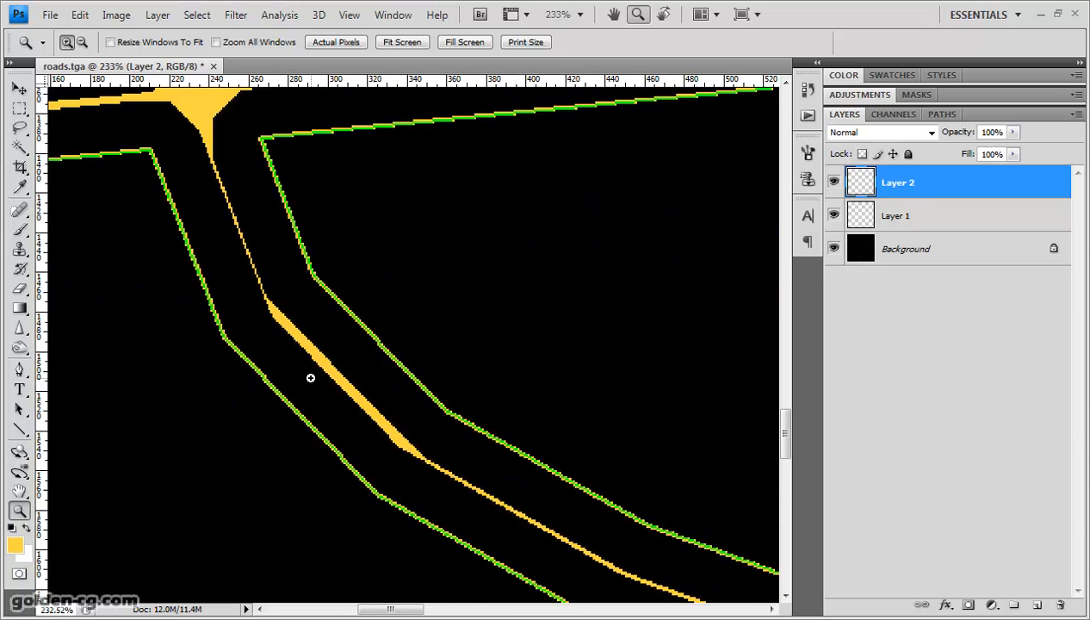
pyautogui.keyDown('alt'); pyautogui.click(393, 425); pyautogui.keyUp('alt')
pyautogui.keyDown('alt'); pyautogui.click(394, 427); pyautogui.keyUp('alt')
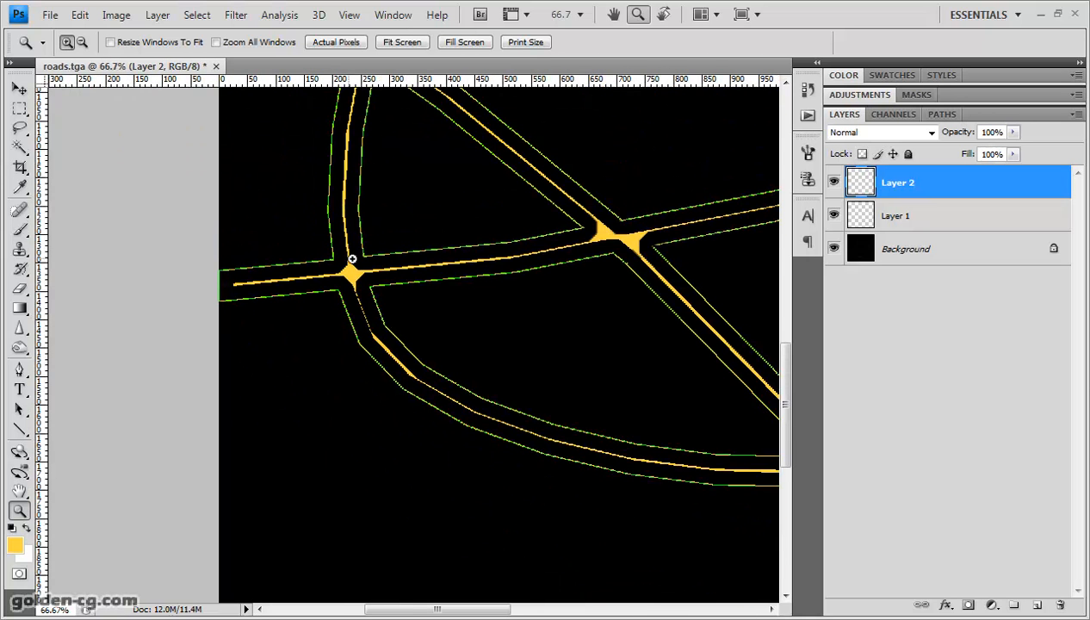
pyautogui.moveTo(299, 203); pyautogui.dragTo(532, 408)
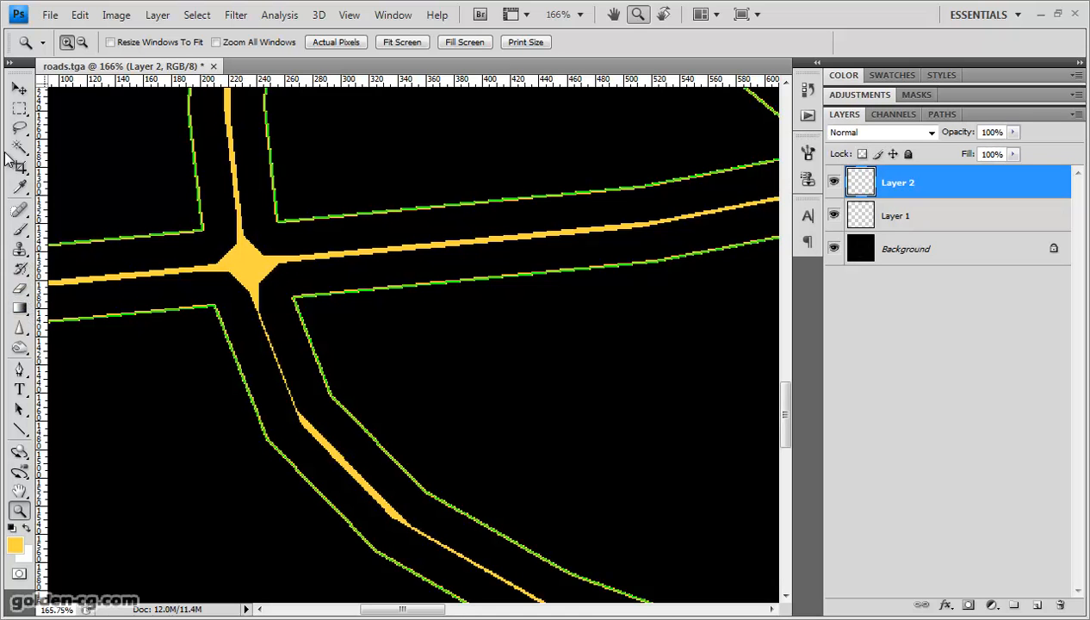
pyautogui.click(19, 108)
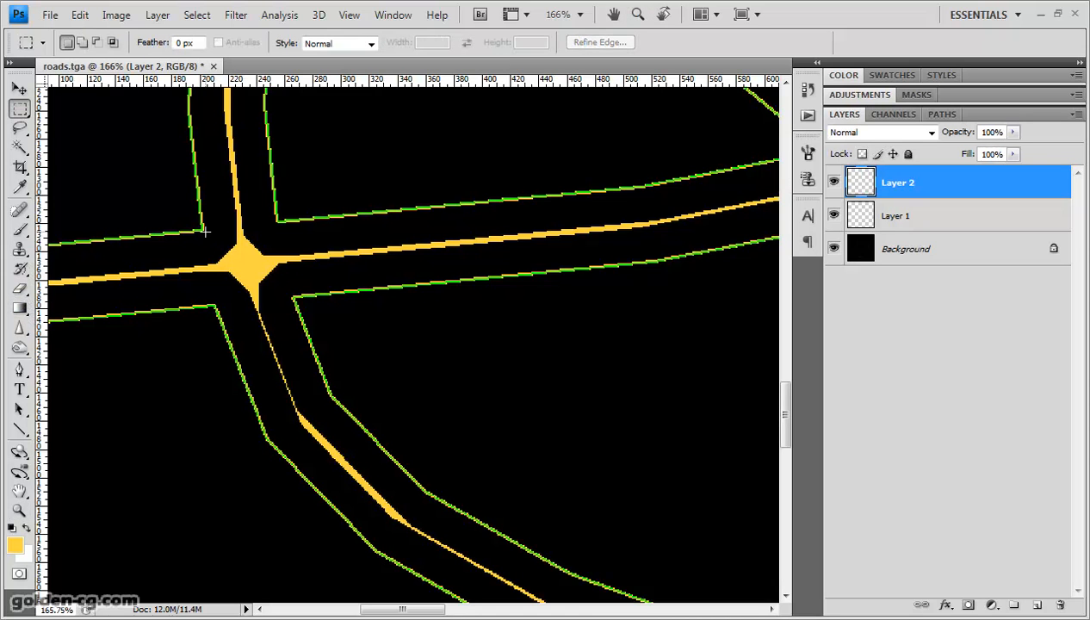
pyautogui.click(19, 127)
pyautogui.click(51, 143)
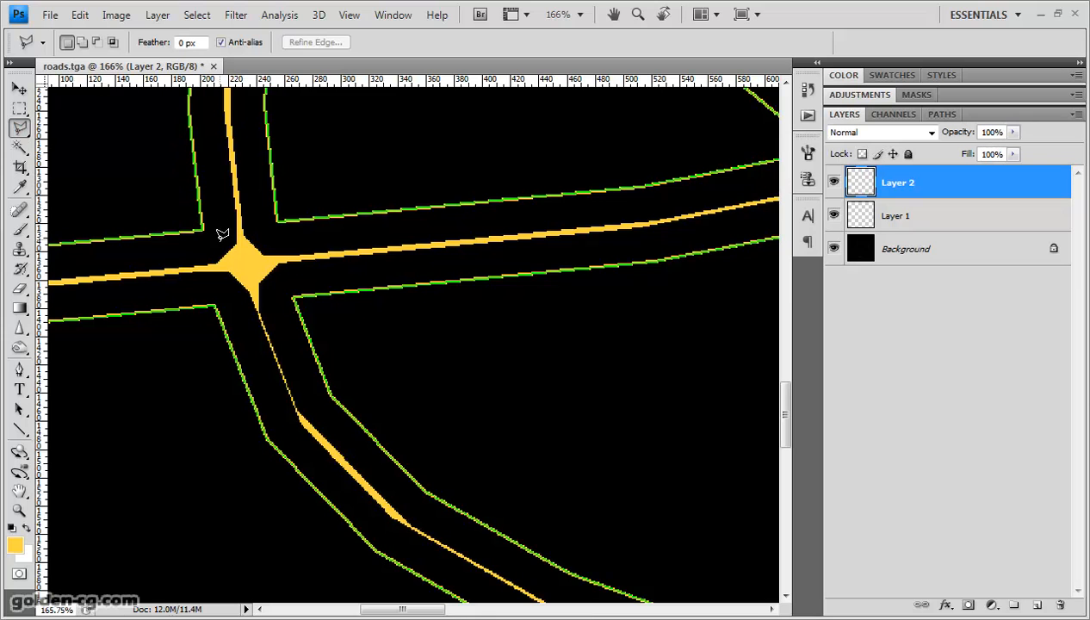
pyautogui.click(204, 230)
pyautogui.click(215, 303)
pyautogui.click(280, 225)
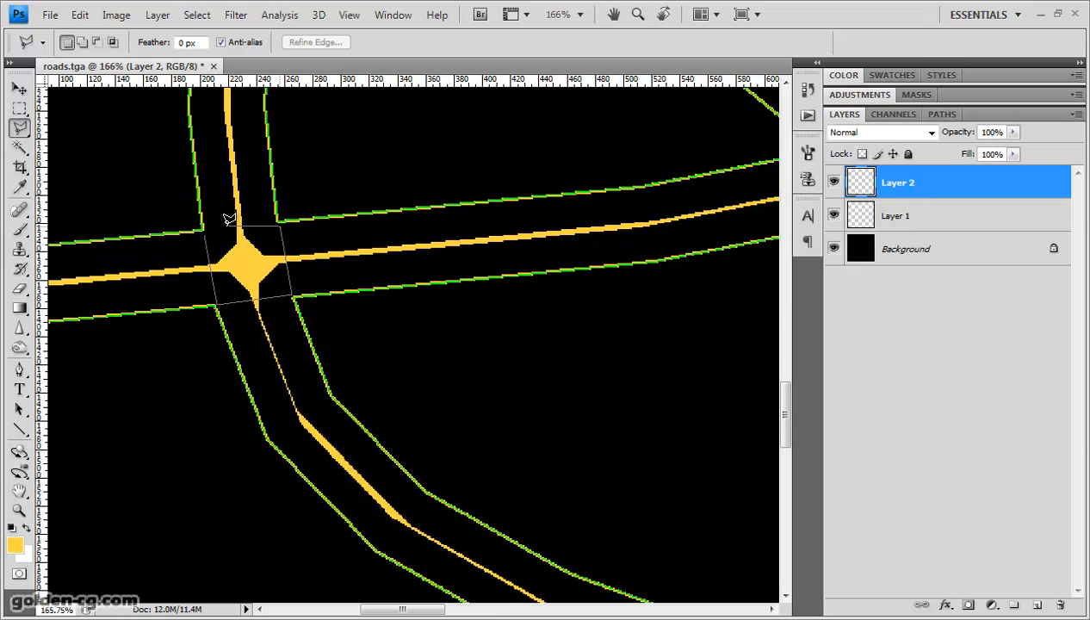
pyautogui.click(204, 231)
pyautogui.press('Delete')
pyautogui.click(372, 287)
pyautogui.keyDown('alt'); pyautogui.scroll(-2, 403, 328); pyautogui.keyUp('alt')
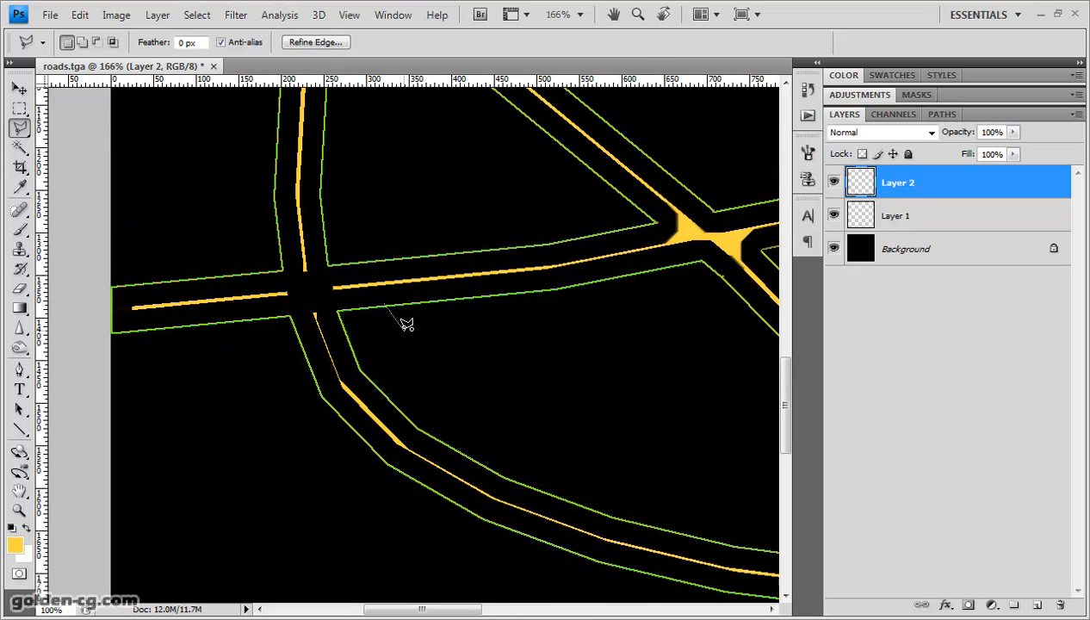
pyautogui.keyDown('alt'); pyautogui.scroll(-3, 413, 322); pyautogui.keyUp('alt')
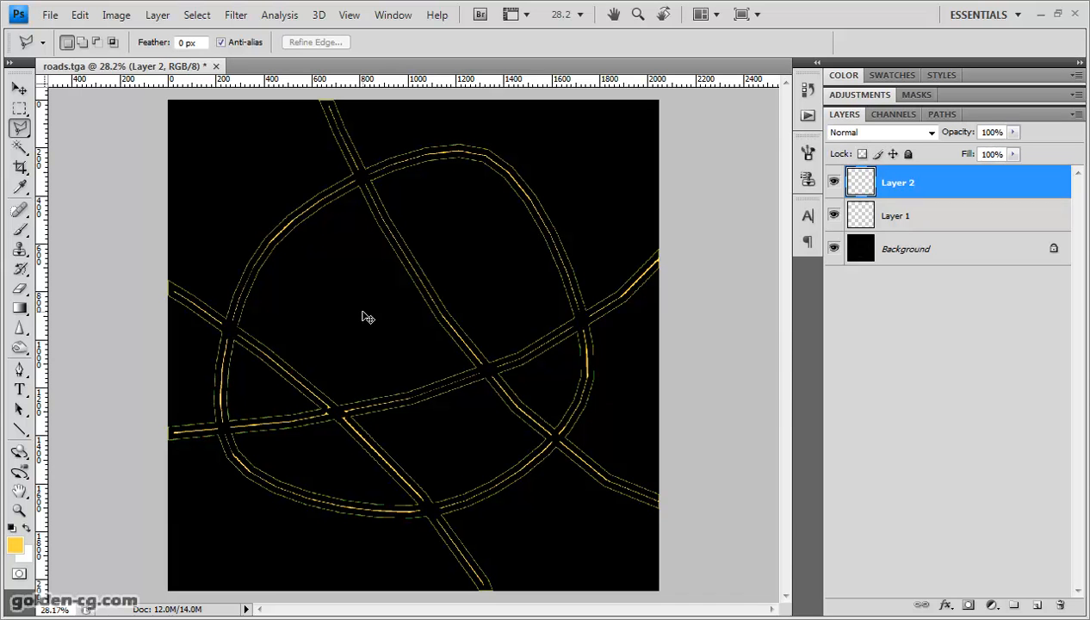
# Save a copy of the road texture in the city folder as roads.jpg in JPEG format at Maximum quality 12.
pyautogui.hotkey('ctrl', 'shift', 's')
pyautogui.click(537, 359)
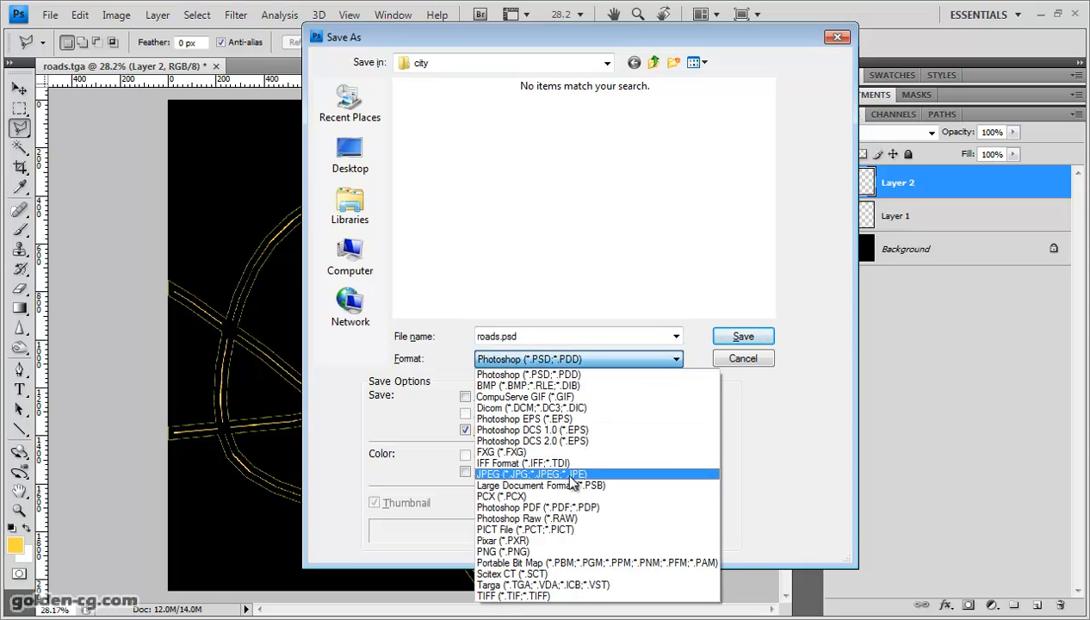
pyautogui.click(571, 474)
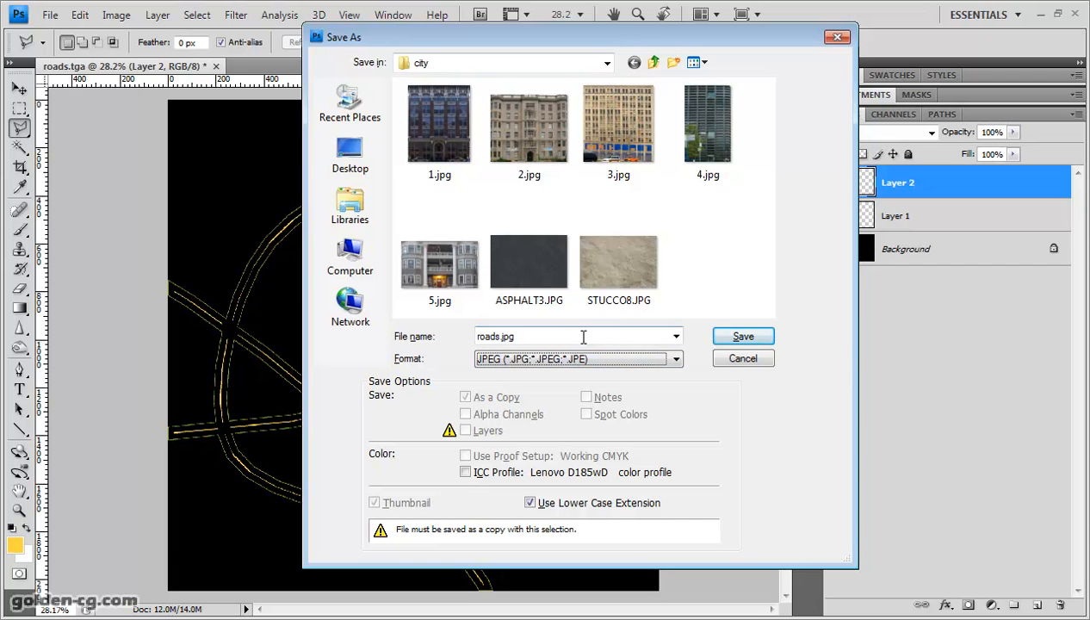
pyautogui.click(736, 337)
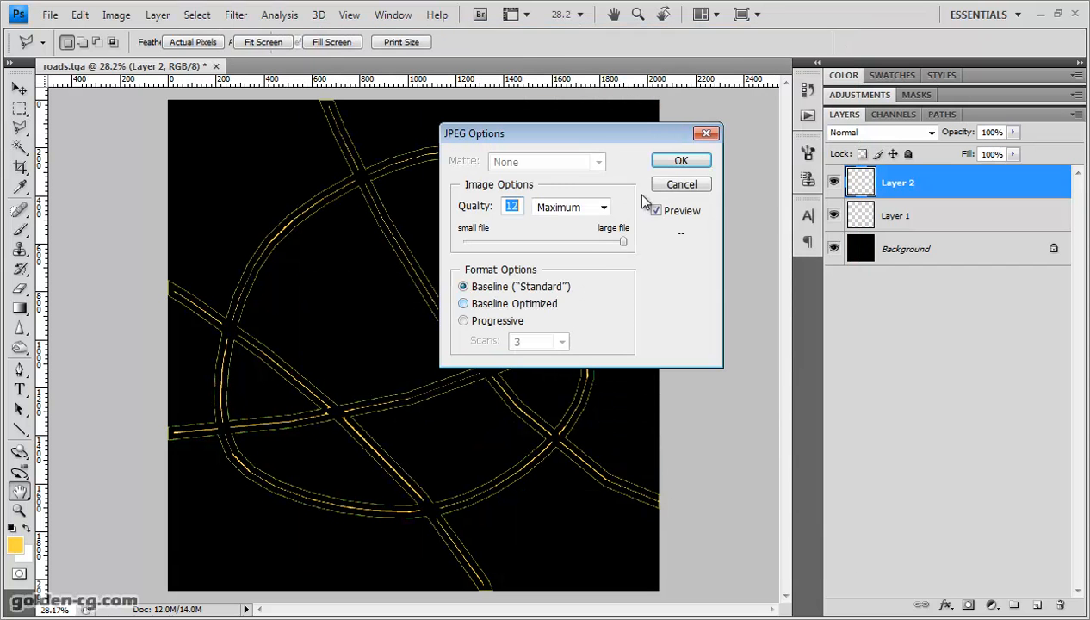
pyautogui.click(680, 161)
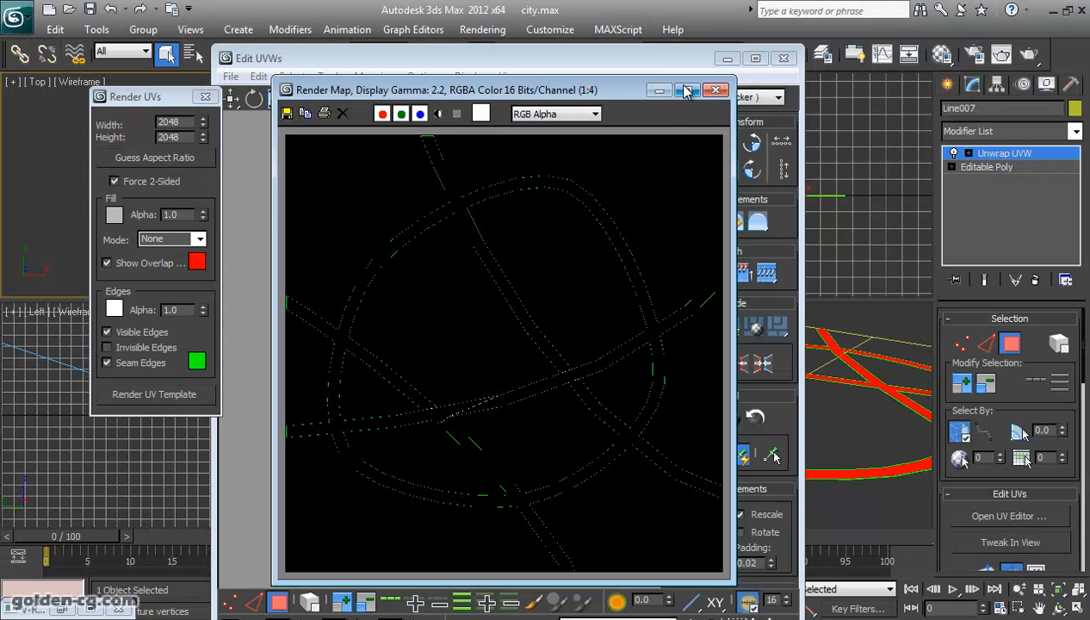
# In 3ds Max, put away the rendered UV map, close the UVW editor and deselect the road faces.
pyautogui.click(654, 89)
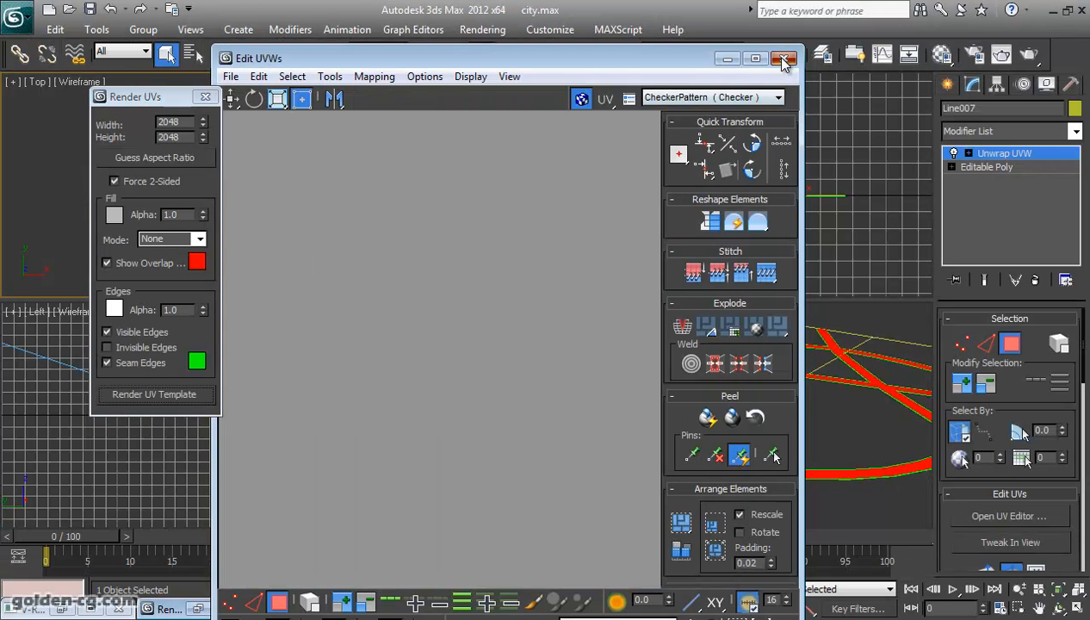
pyautogui.click(782, 58)
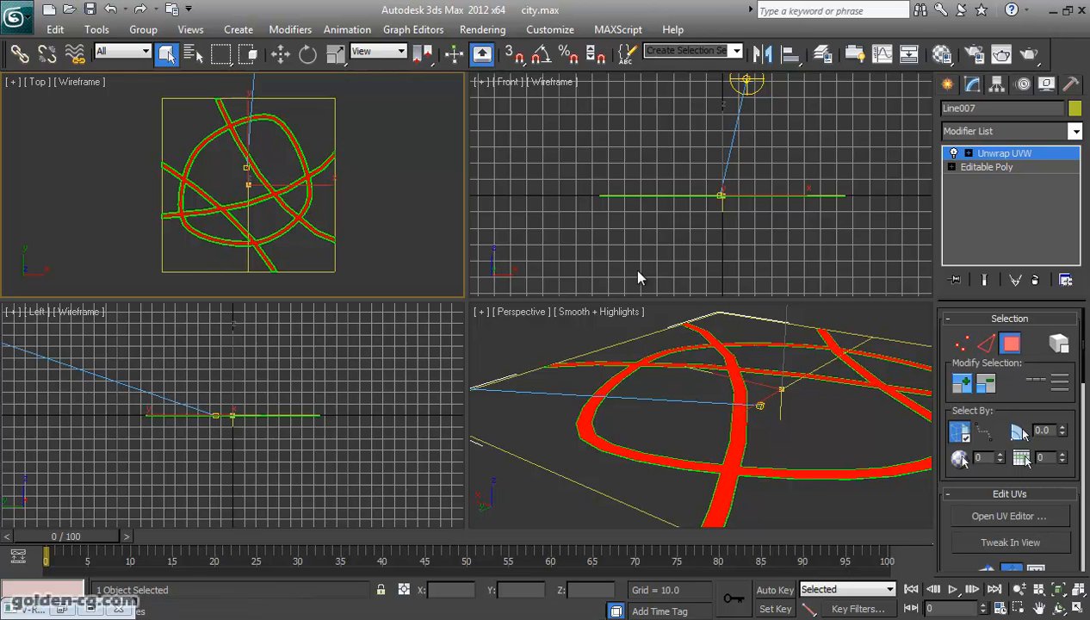
pyautogui.click(986, 132)
pyautogui.click(986, 132)
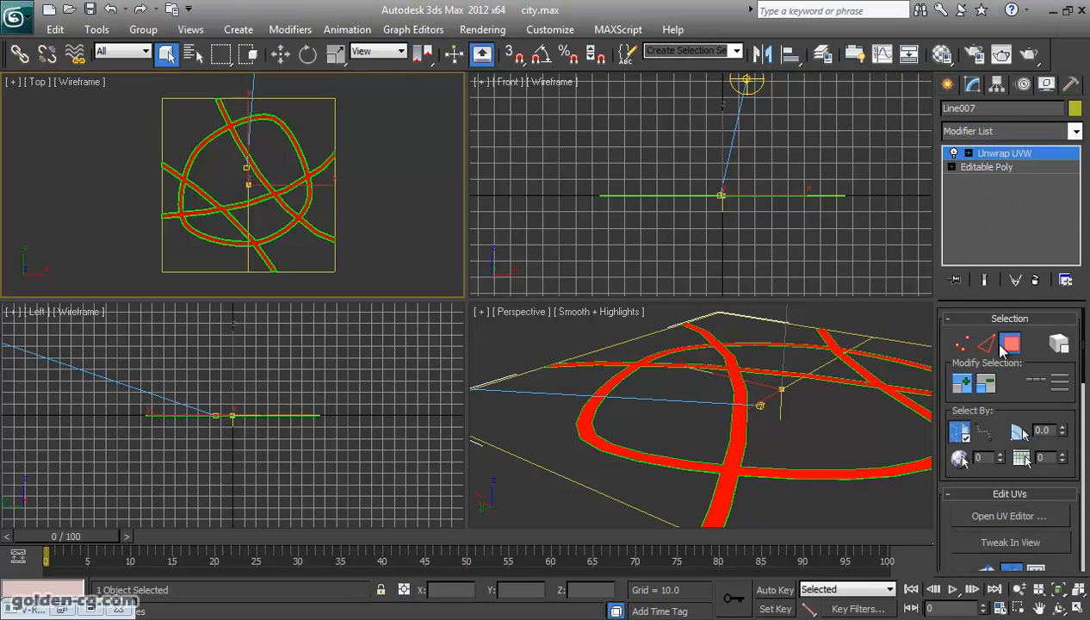
pyautogui.click(842, 257)
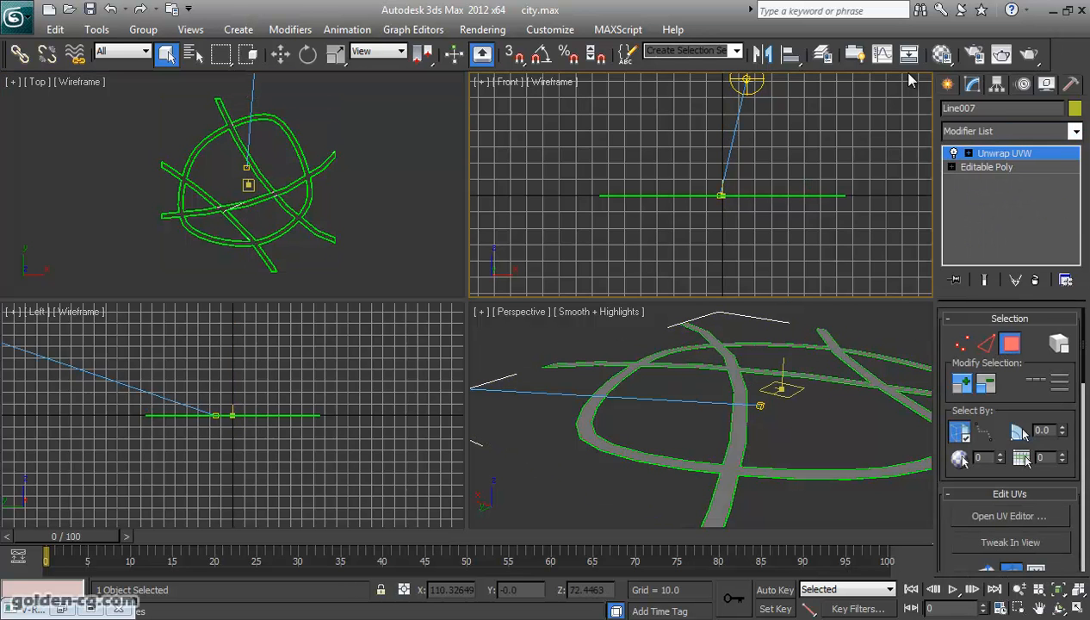
# Load roads.jpg as a Bitmap map into the Diffuse channel of the 02 - Default material.
pyautogui.click(941, 53)
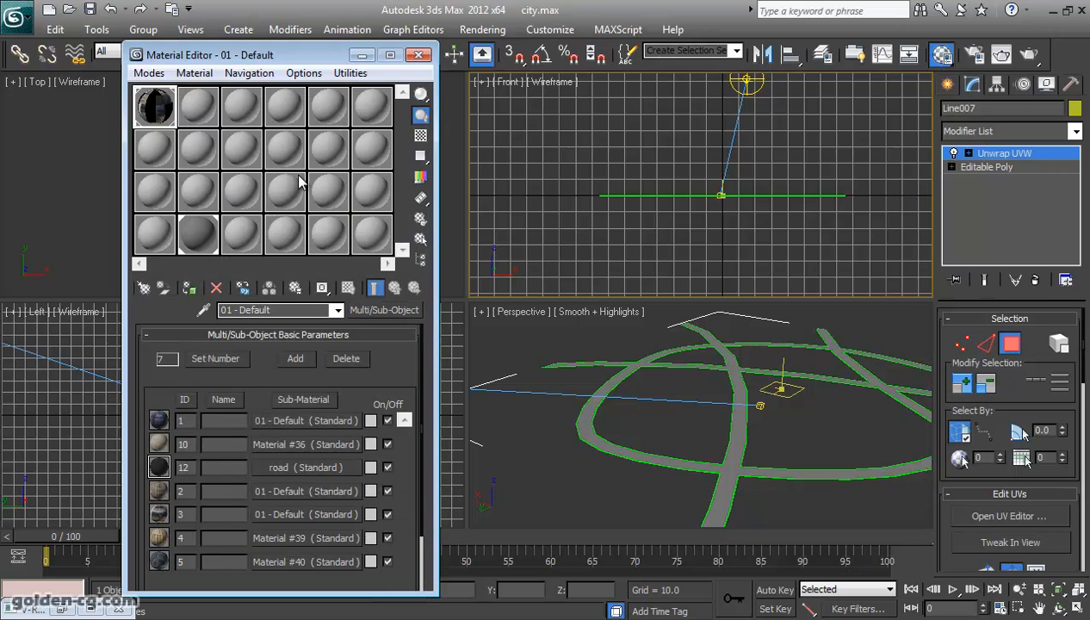
pyautogui.click(200, 116)
pyautogui.click(260, 439)
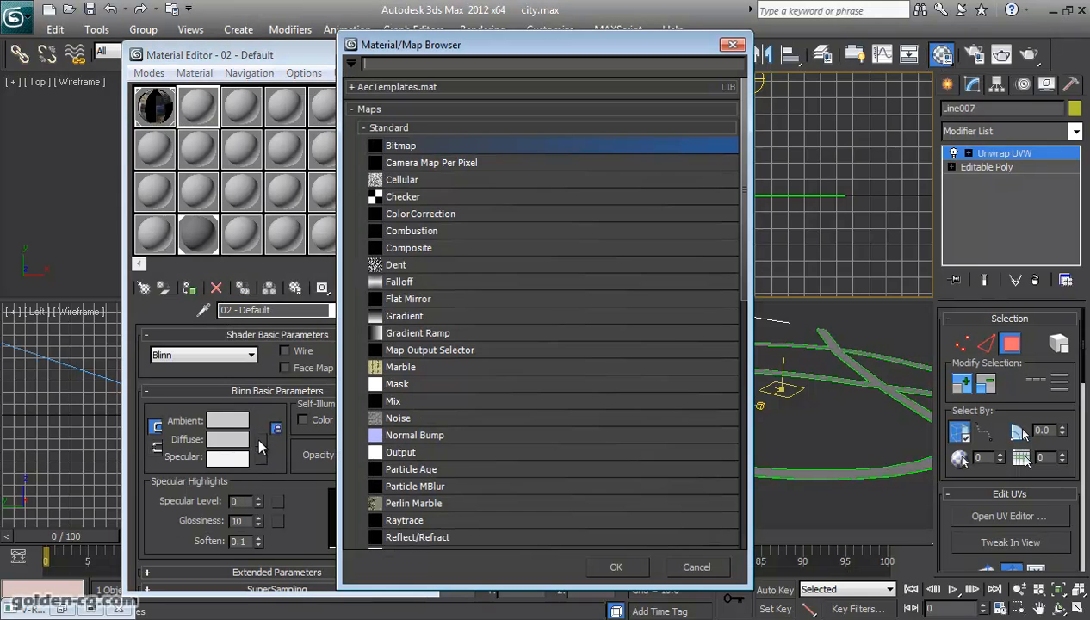
pyautogui.doubleClick(431, 146)
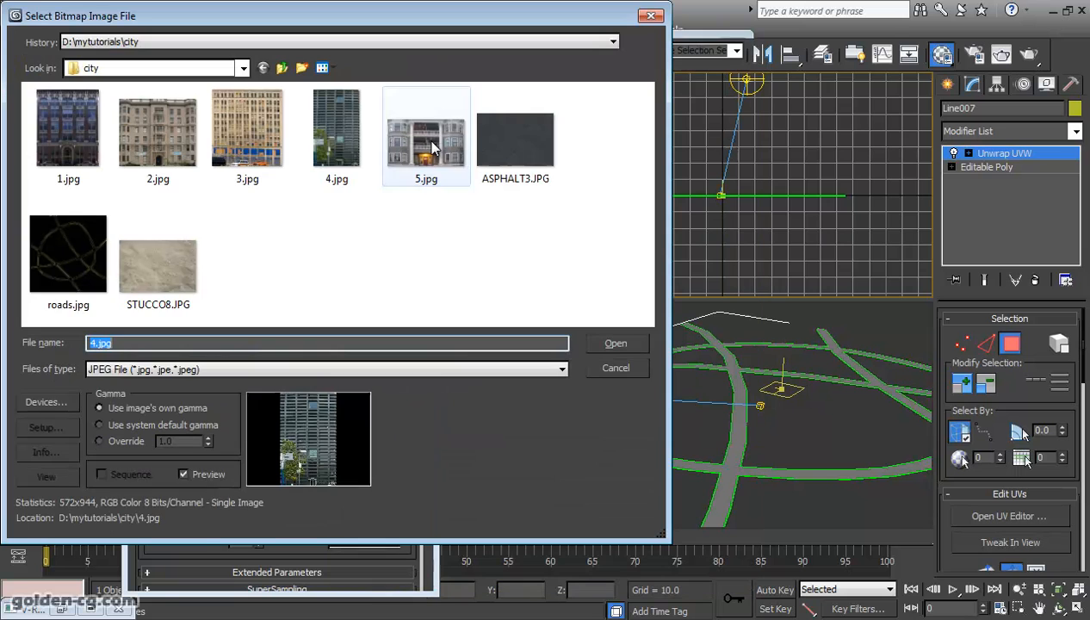
pyautogui.click(68, 258)
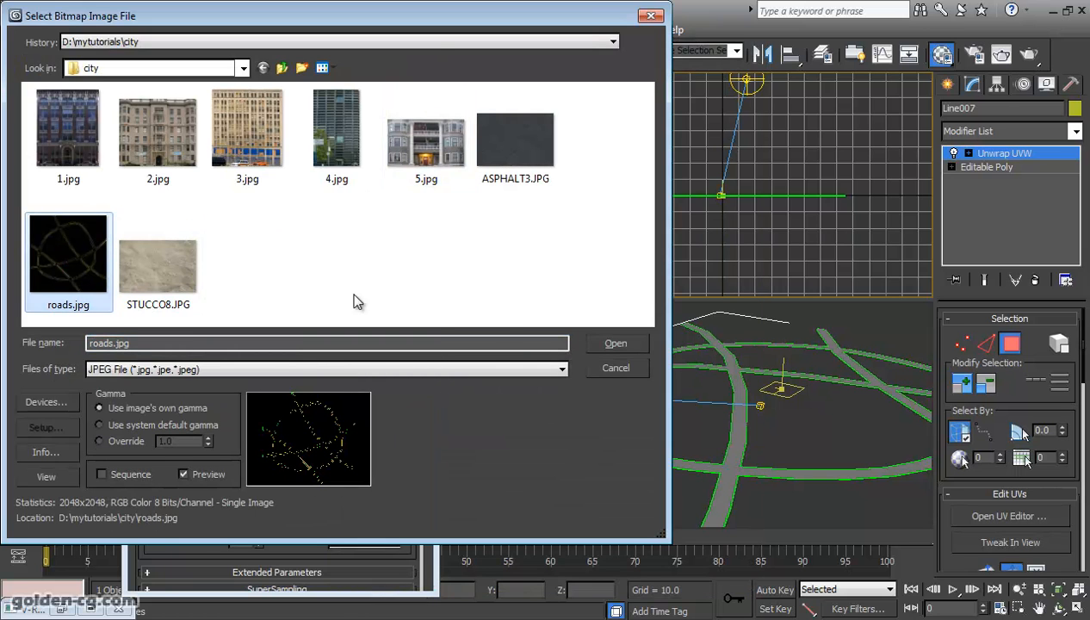
pyautogui.click(618, 346)
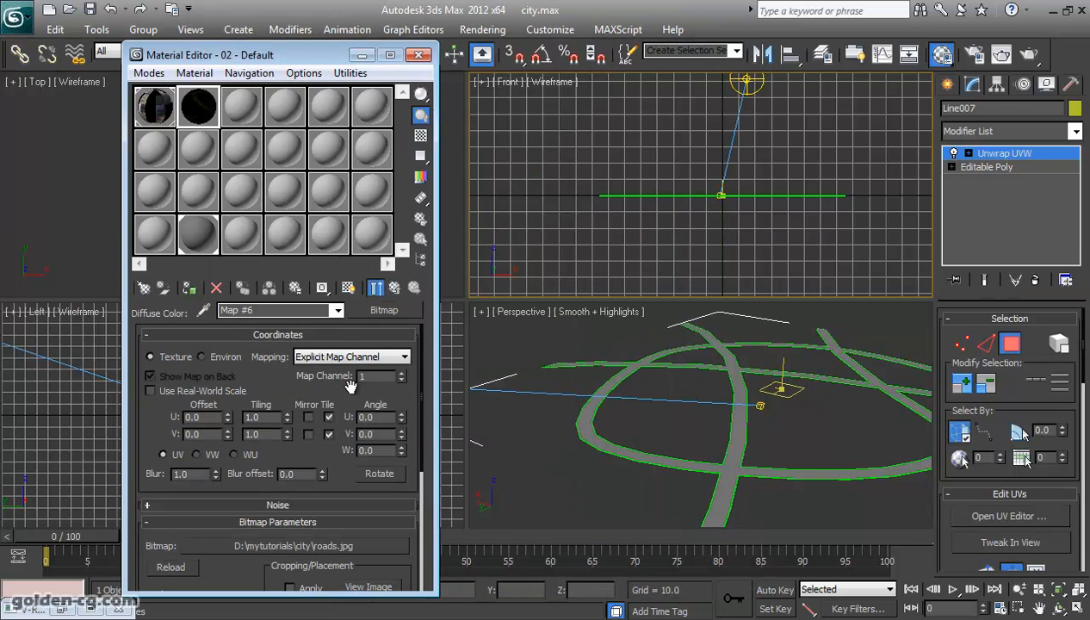
pyautogui.click(395, 288)
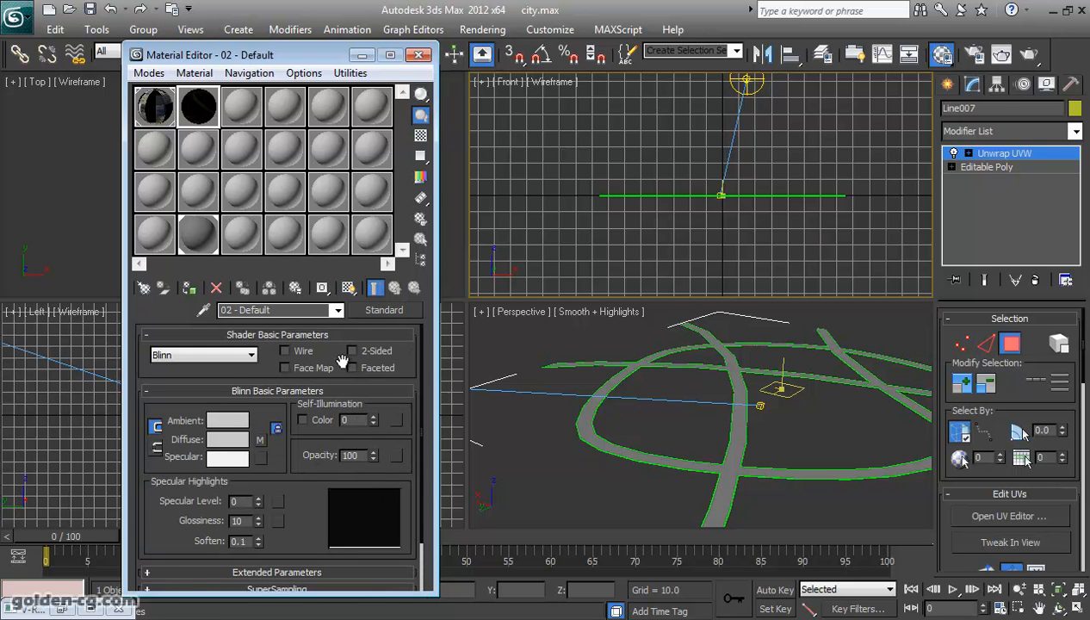
# Assign the 02 - Default material to the selected road object and inspect the line markings in the Perspective view.
pyautogui.moveTo(686, 486); pyautogui.dragTo(669, 486, button='middle')
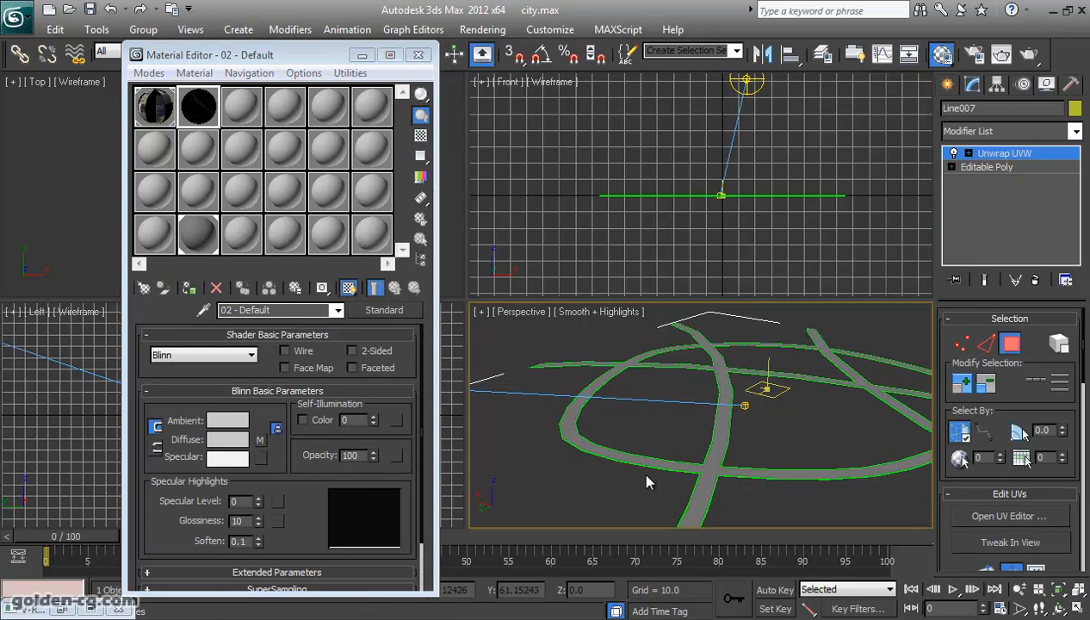
pyautogui.click(189, 289)
pyautogui.moveTo(725, 463); pyautogui.dragTo(730, 493, button='middle')
pyautogui.click(1058, 607)
pyautogui.moveTo(644, 398); pyautogui.dragTo(652, 467)
pyautogui.scroll(-5, 703, 414)
pyautogui.moveTo(712, 422); pyautogui.dragTo(693, 340)
pyautogui.scroll(5, 705, 416)
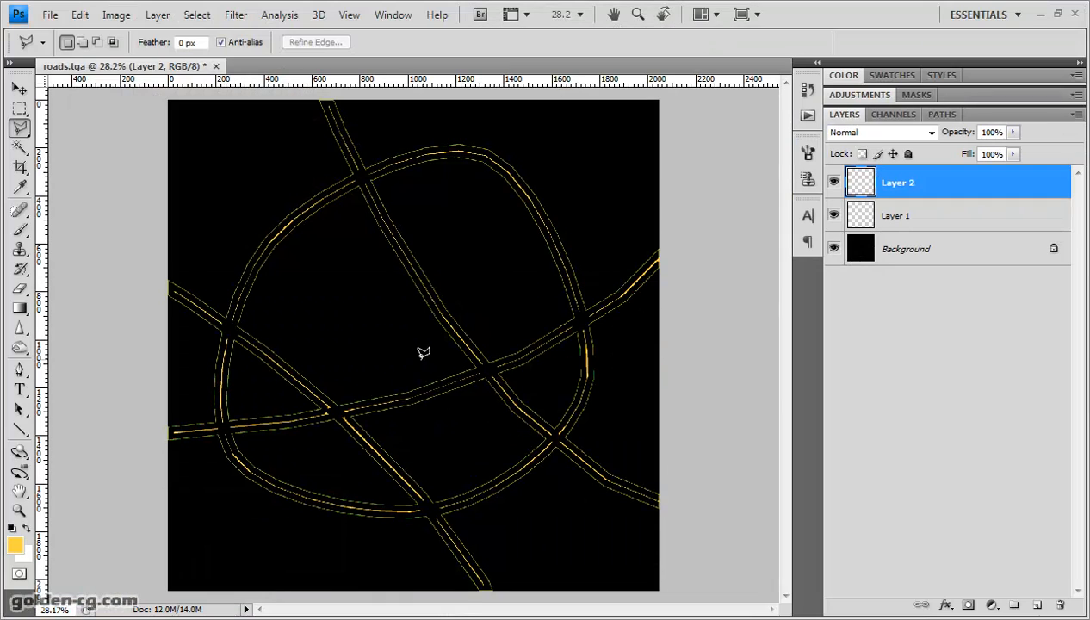
# Open ASPHALT3.JPG from the city folder in Photoshop and define it as a pattern named ASPHALT3.JPG.
pyautogui.click(428, 619)
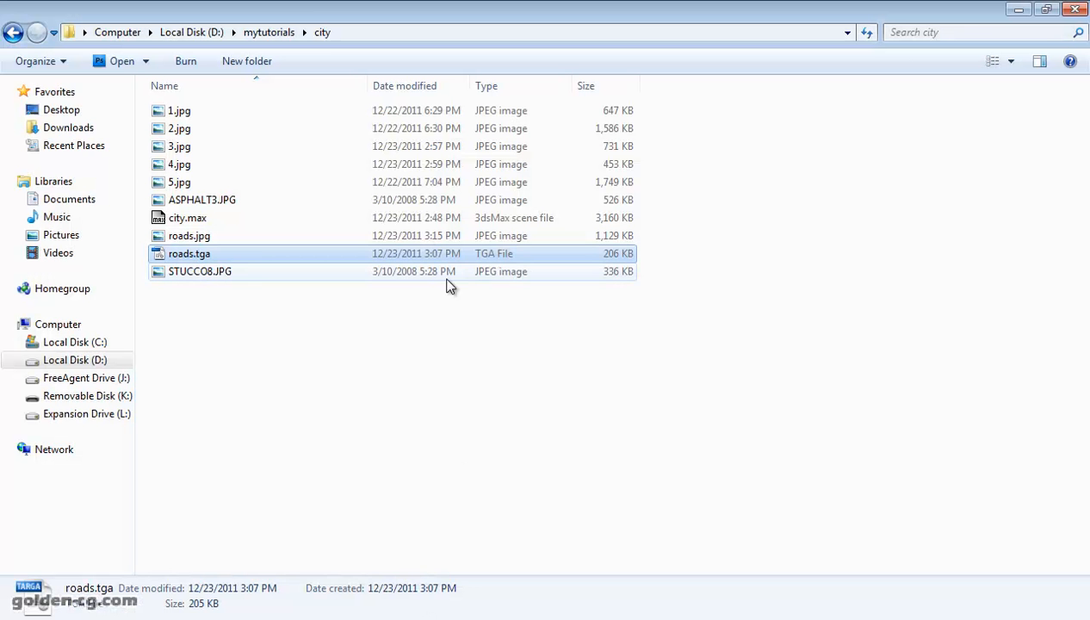
pyautogui.moveTo(203, 199); pyautogui.dragTo(474, 522)
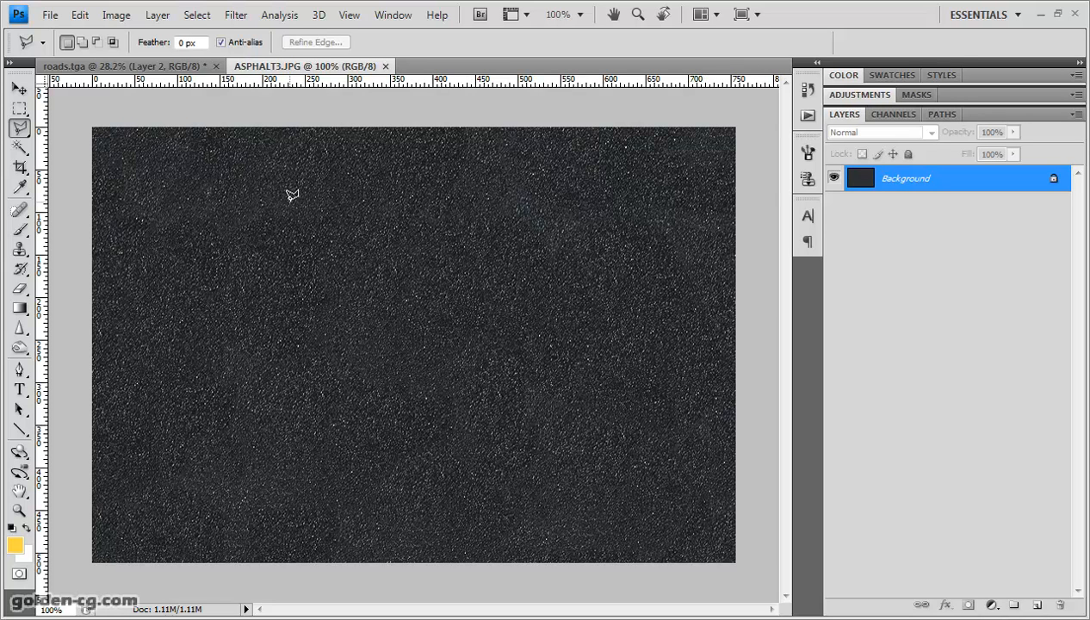
pyautogui.click(79, 15)
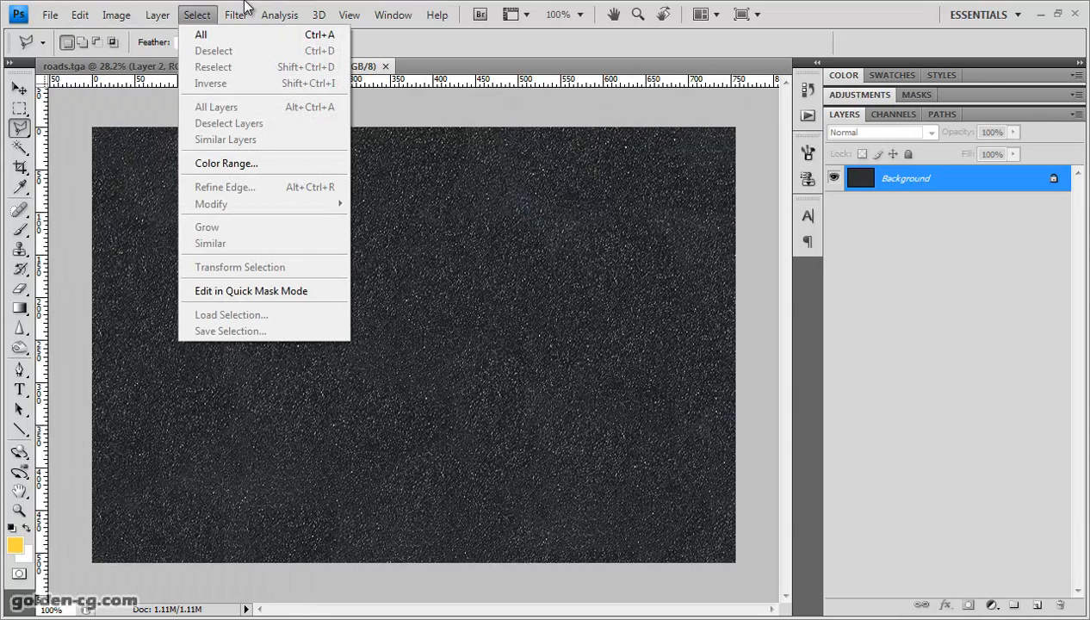
pyautogui.press('Escape')
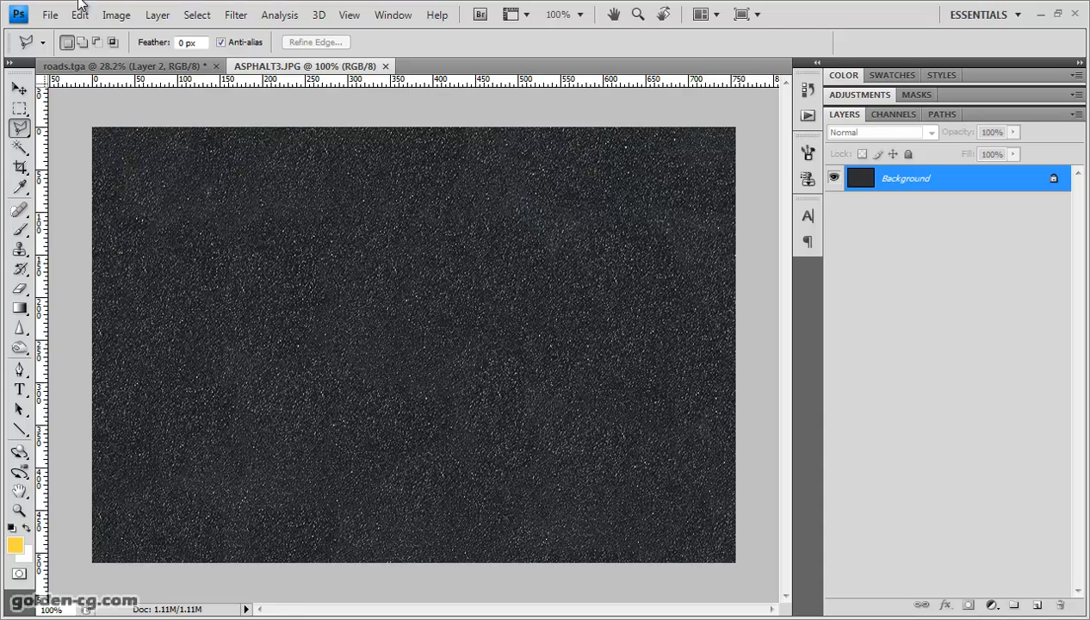
pyautogui.click(79, 14)
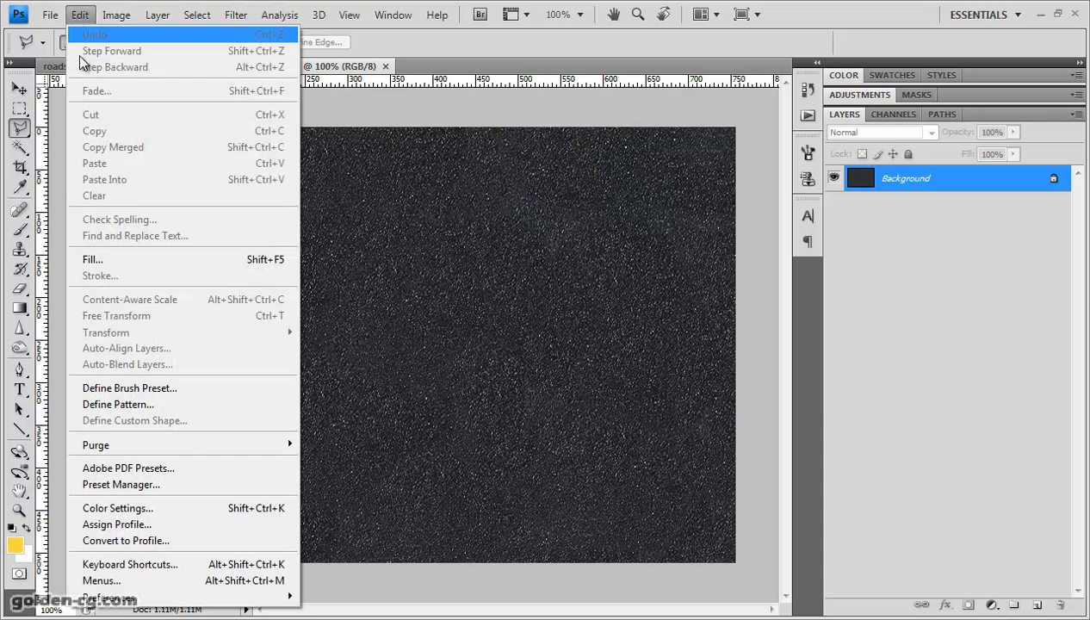
pyautogui.click(120, 405)
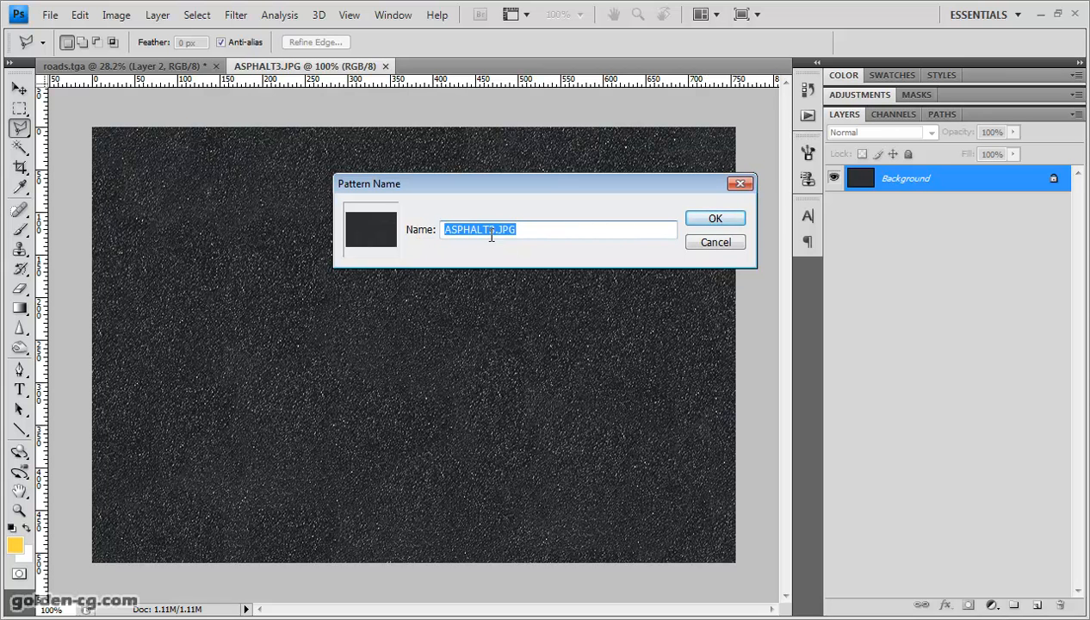
pyautogui.click(704, 221)
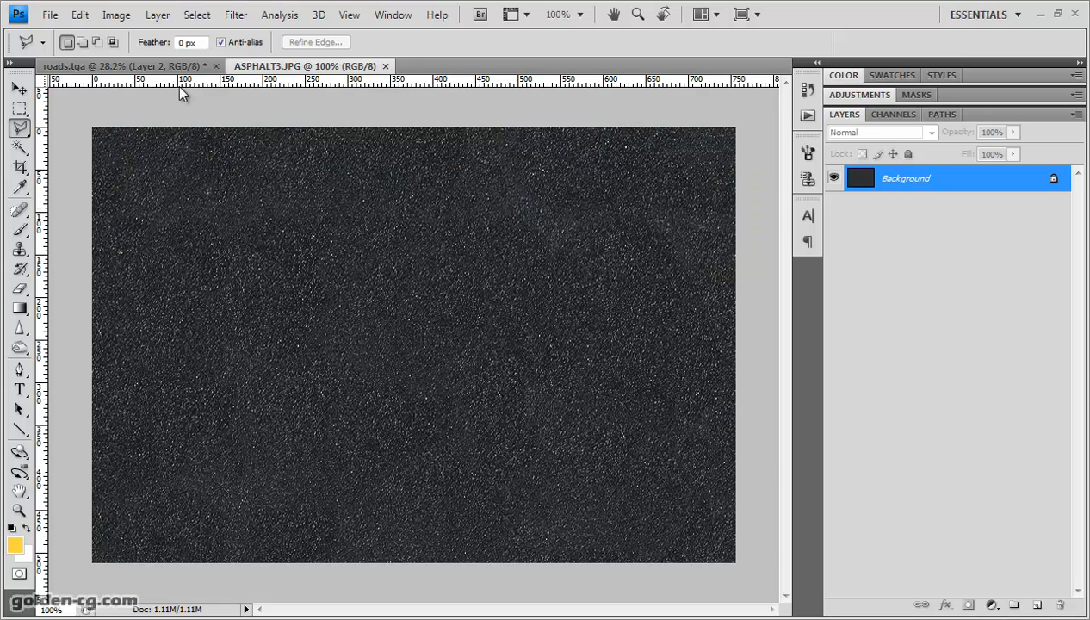
# In the roads.tga document, add a new layer and place it between Layer 1 and the Background.
pyautogui.click(155, 68)
pyautogui.click(80, 15)
pyautogui.click(887, 389)
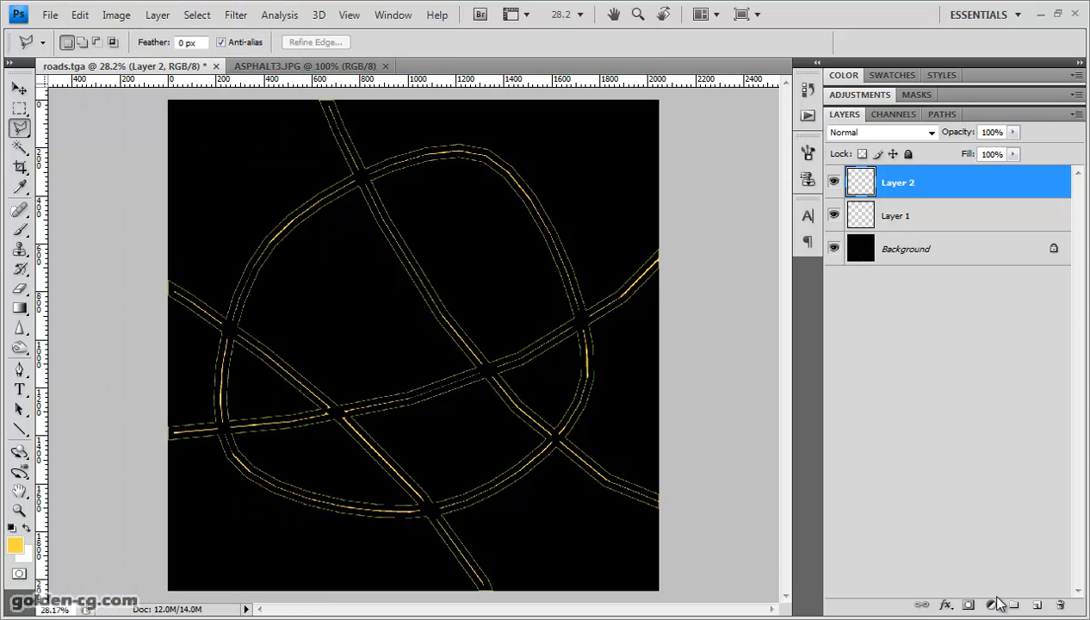
pyautogui.click(1037, 605)
pyautogui.moveTo(946, 181); pyautogui.dragTo(950, 258)
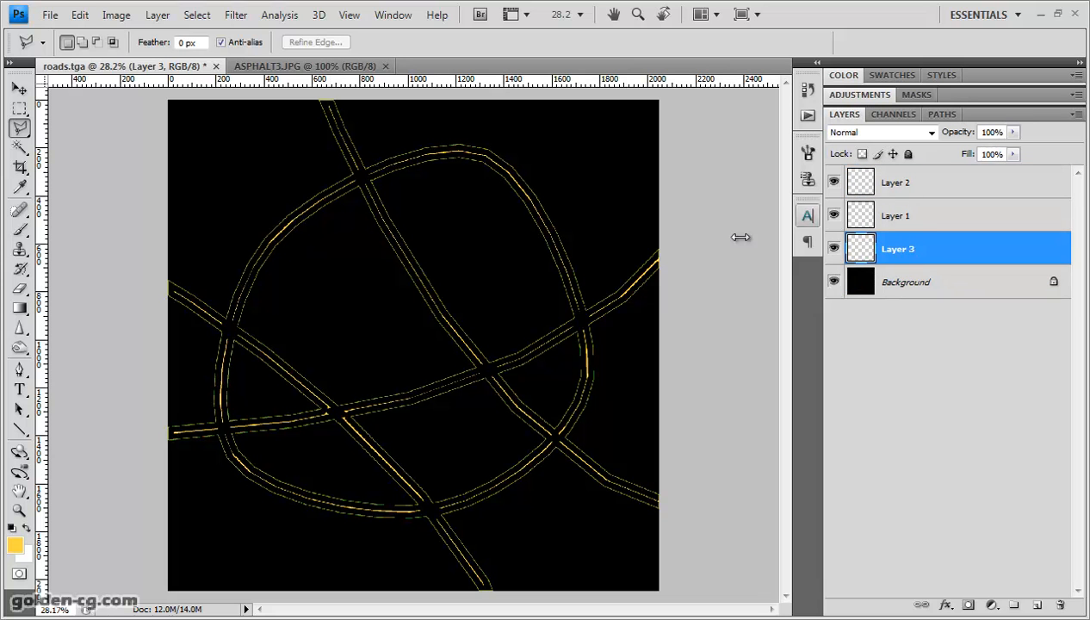
# Fill the new Layer 3 with the ASPHALT3.JPG pattern at Normal mode and 100% opacity.
pyautogui.click(79, 15)
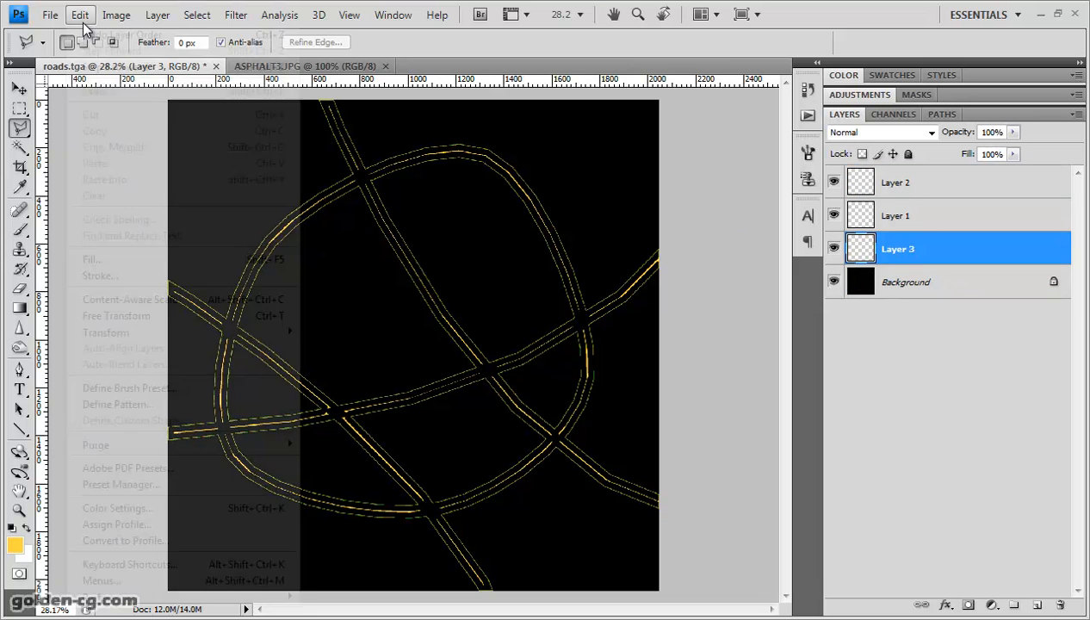
pyautogui.click(126, 263)
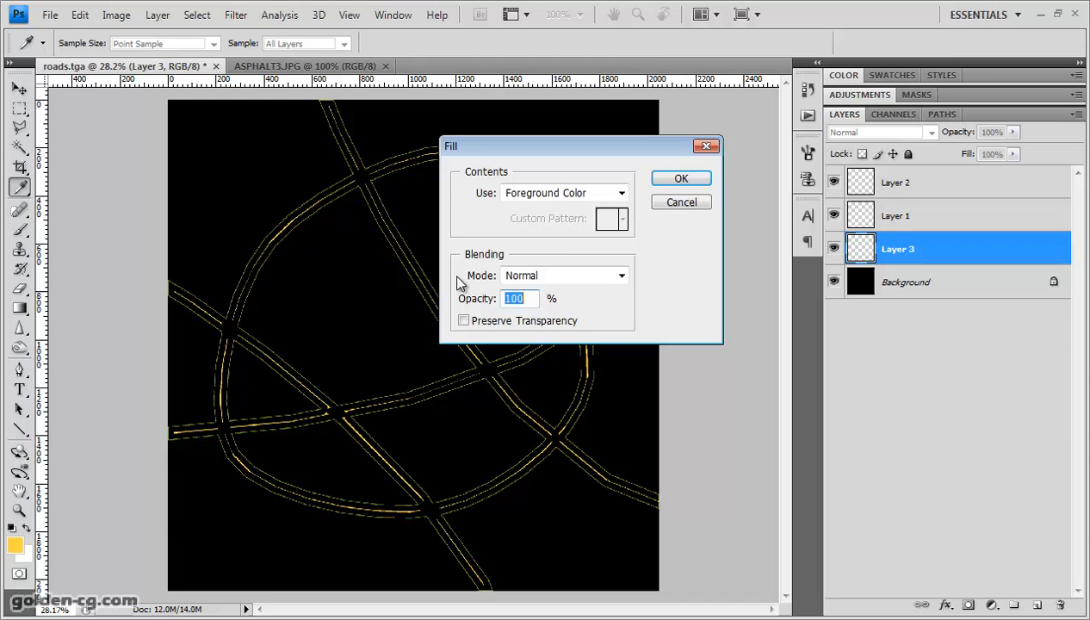
pyautogui.click(620, 193)
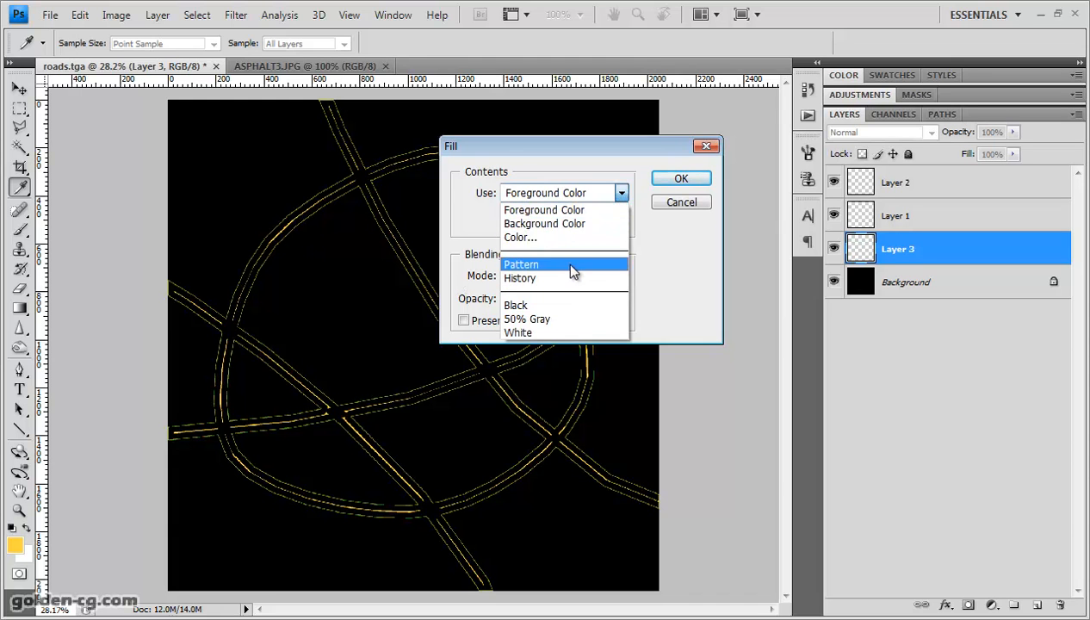
pyautogui.click(577, 264)
pyautogui.click(623, 220)
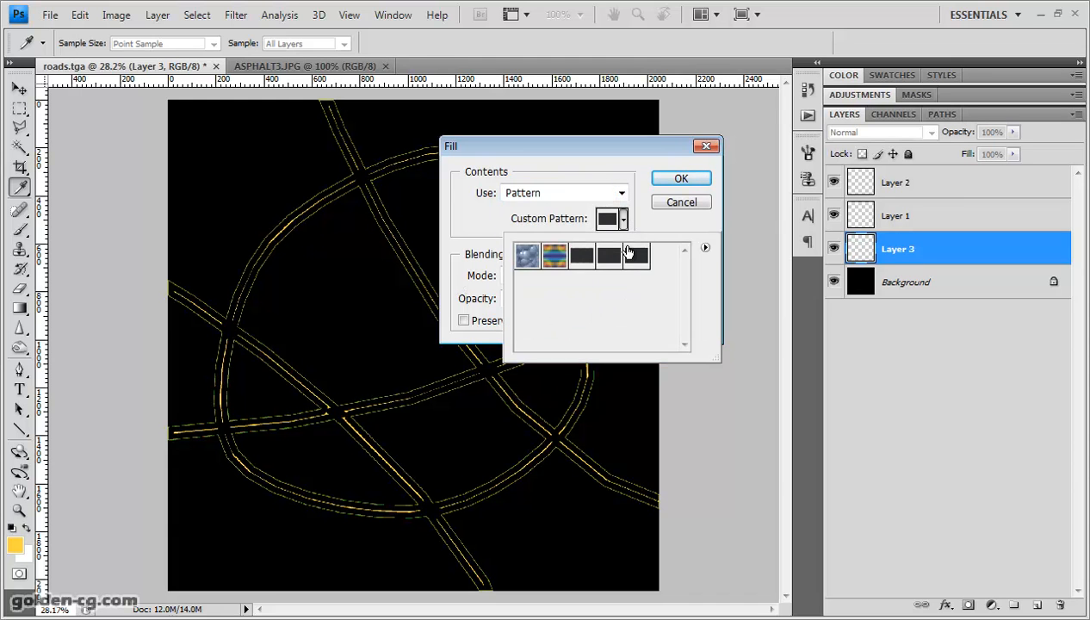
pyautogui.click(638, 260)
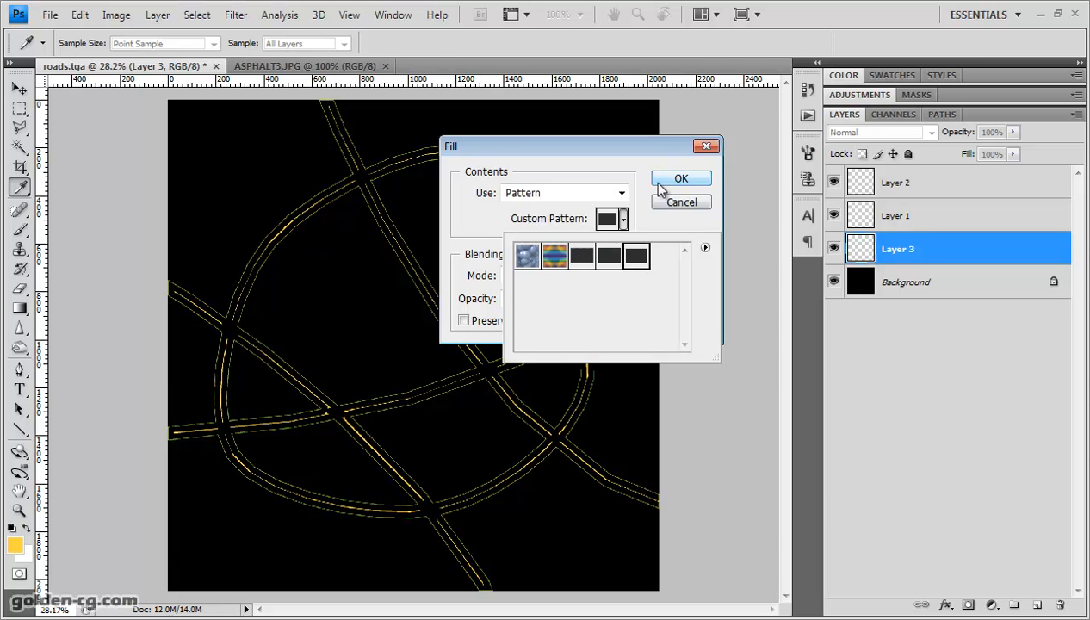
pyautogui.click(662, 178)
pyautogui.press('l')
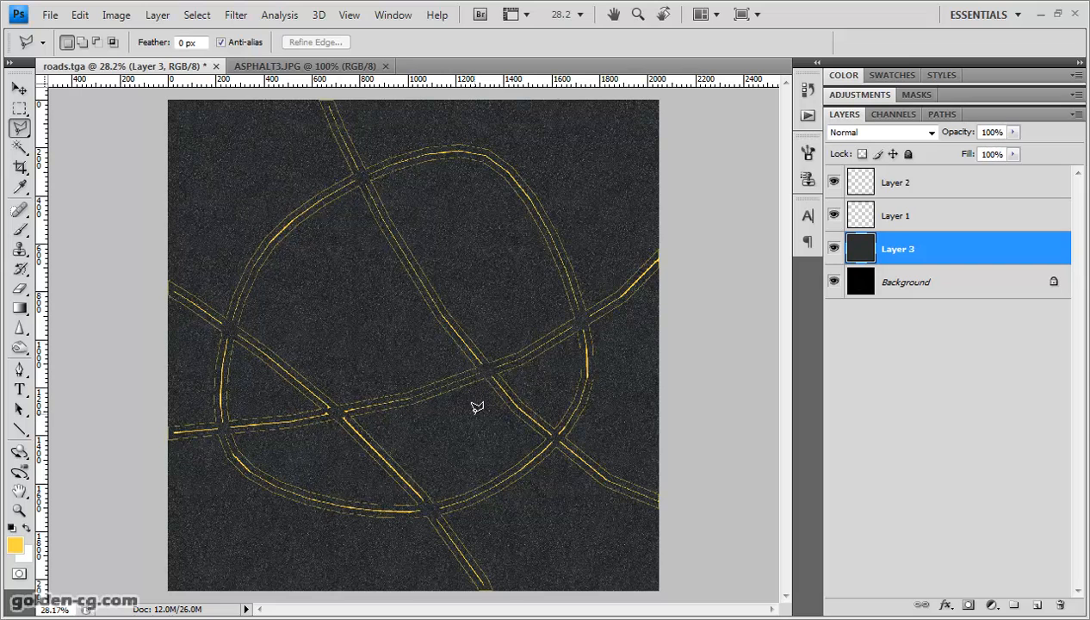
# Scale the asphalt layer proportionally to about 56% and move it into the canvas's upper-left corner.
pyautogui.hotkey('ctrl', 't')
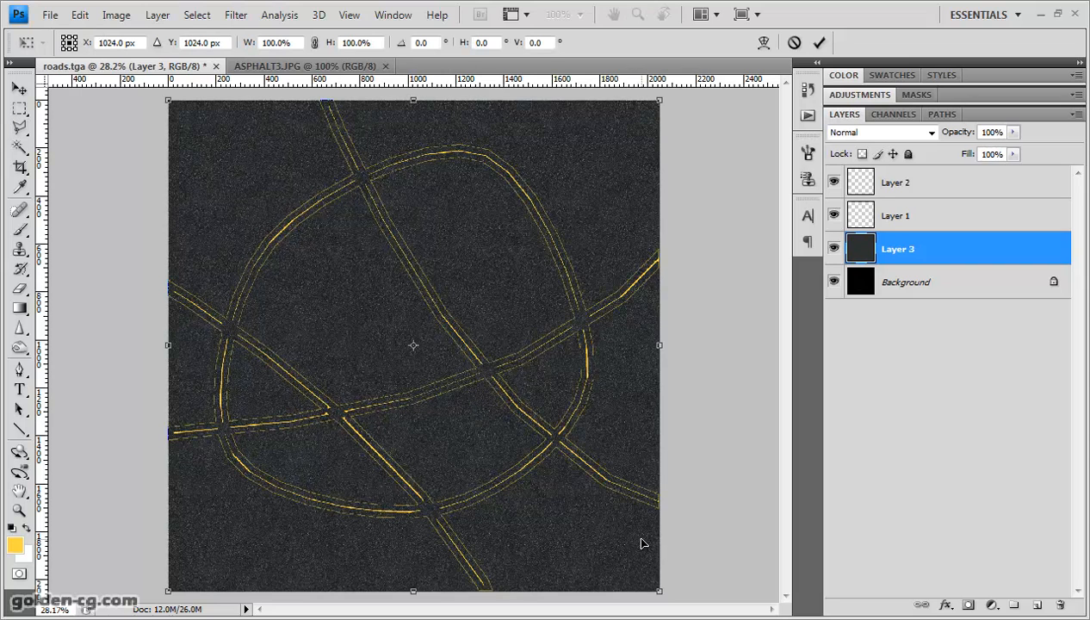
pyautogui.keyDown('alt'); pyautogui.keyDown('shift'); pyautogui.moveTo(656, 587); pyautogui.dragTo(530, 496); pyautogui.keyUp('shift'); pyautogui.keyUp('alt')
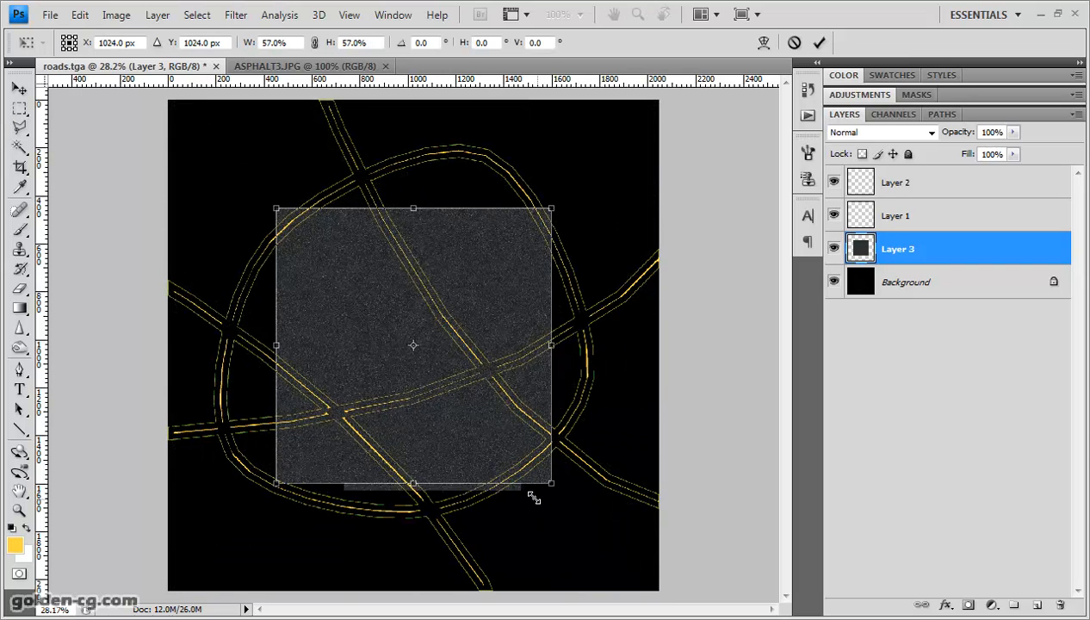
pyautogui.doubleClick(474, 448)
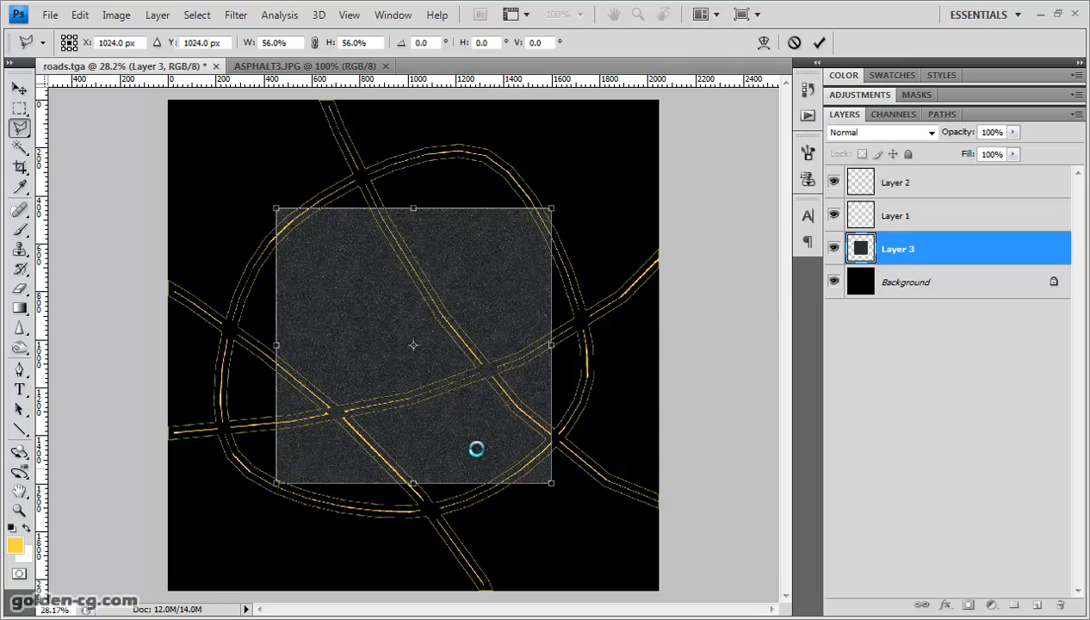
pyautogui.click(19, 89)
pyautogui.moveTo(365, 334); pyautogui.dragTo(515, 245)
# Duplicate the asphalt tile to cover the rest of the canvas and inspect its grain at a road junction.
pyautogui.keyDown('shift'); pyautogui.click(895, 284); pyautogui.keyUp('shift')
pyautogui.keyDown('alt'); pyautogui.moveTo(447, 267); pyautogui.dragTo(465, 536); pyautogui.keyUp('alt')
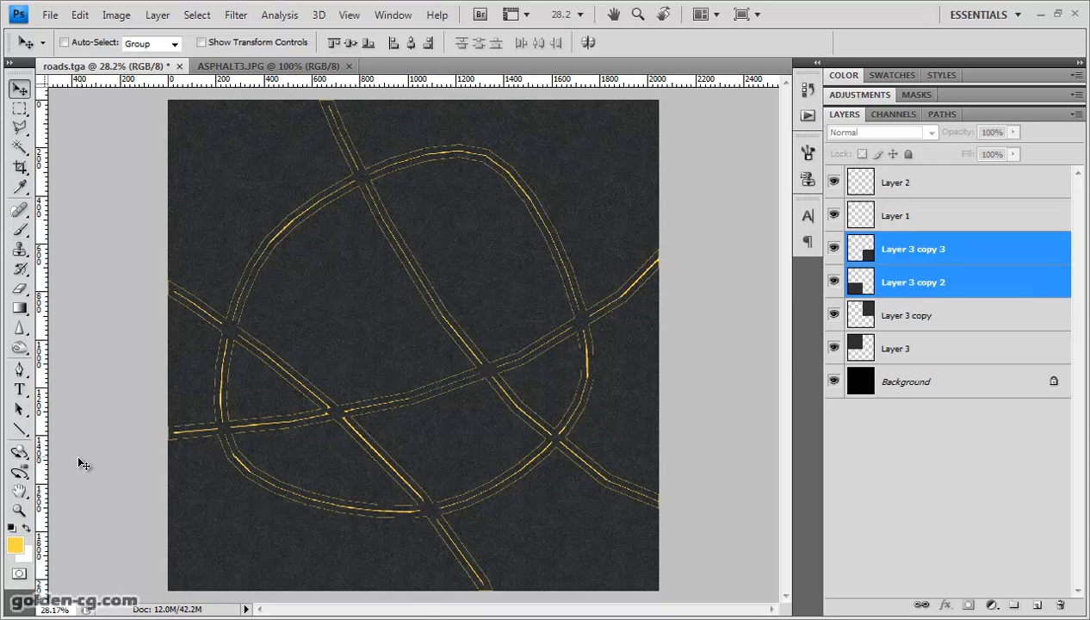
pyautogui.press('z')
pyautogui.moveTo(197, 369); pyautogui.dragTo(197, 370)
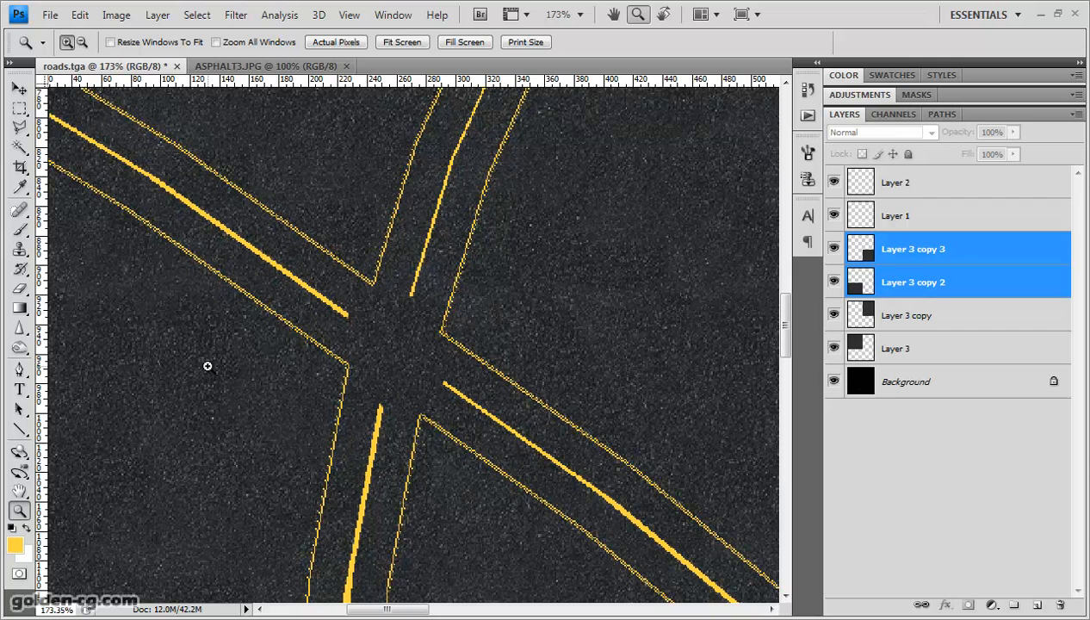
pyautogui.hotkey('ctrl', '0')
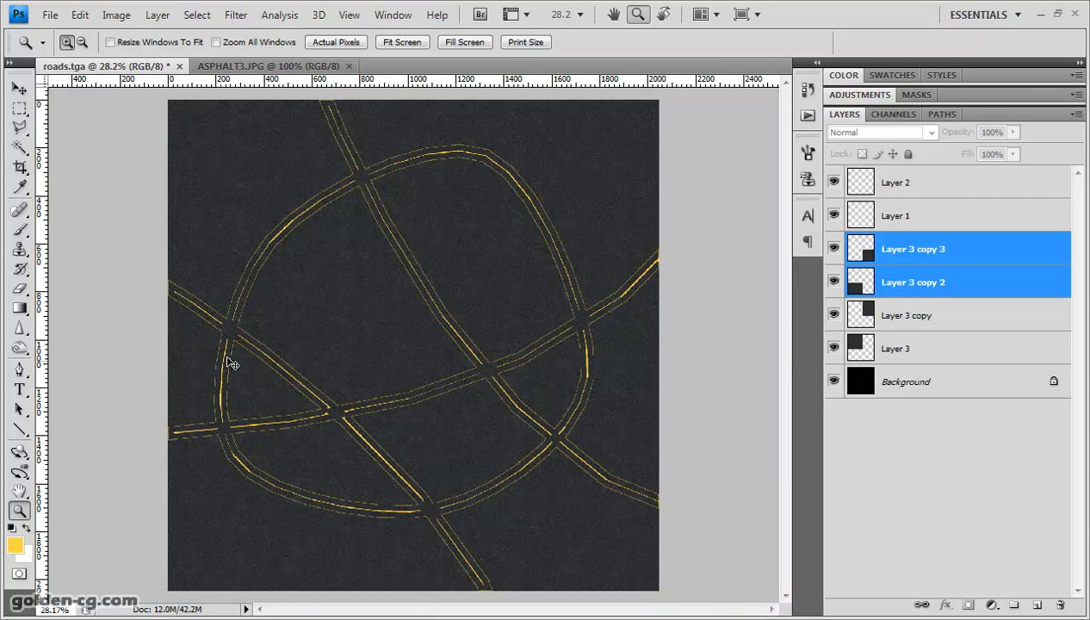
# Delete the three duplicate asphalt layers, keeping only the original tile in Layer 3.
pyautogui.keyDown('shift'); pyautogui.click(946, 324); pyautogui.keyUp('shift')
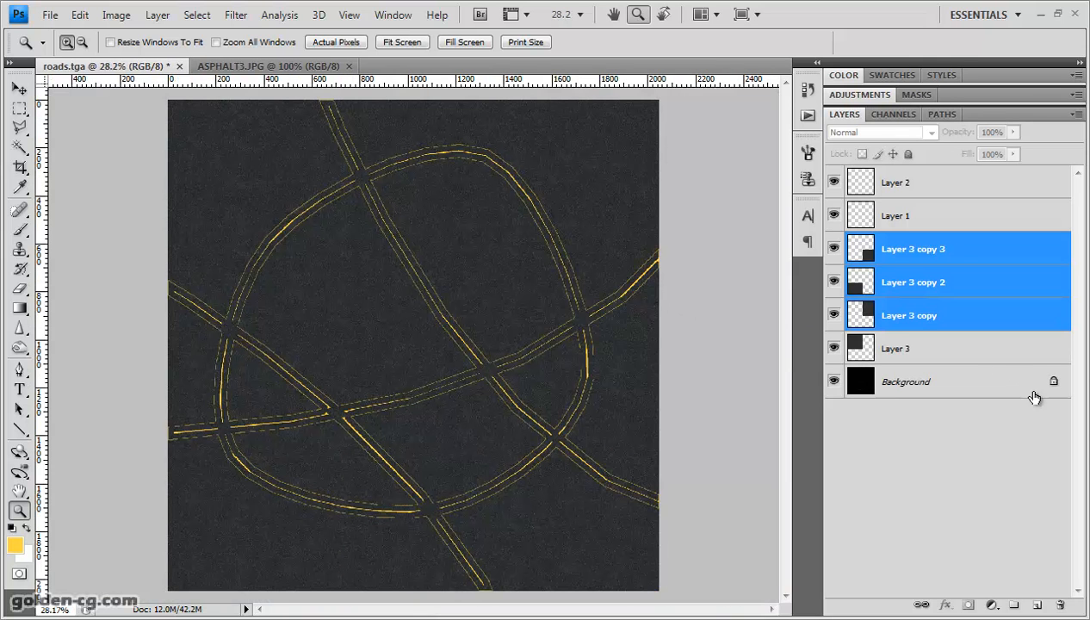
pyautogui.click(1054, 605)
pyautogui.click(497, 251)
# Check the pixel dimensions of ASPHALT3.JPG without resizing it, and return to roads.tga.
pyautogui.hotkey('ctrl', 't')
pyautogui.click(358, 67)
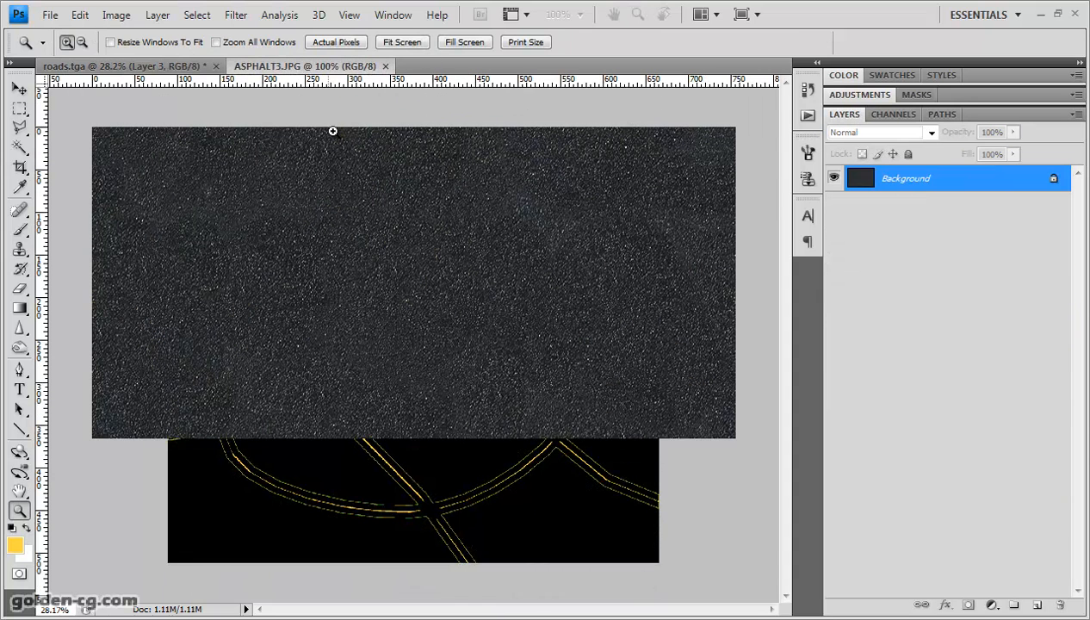
pyautogui.hotkey('ctrl', 'alt', 'i')
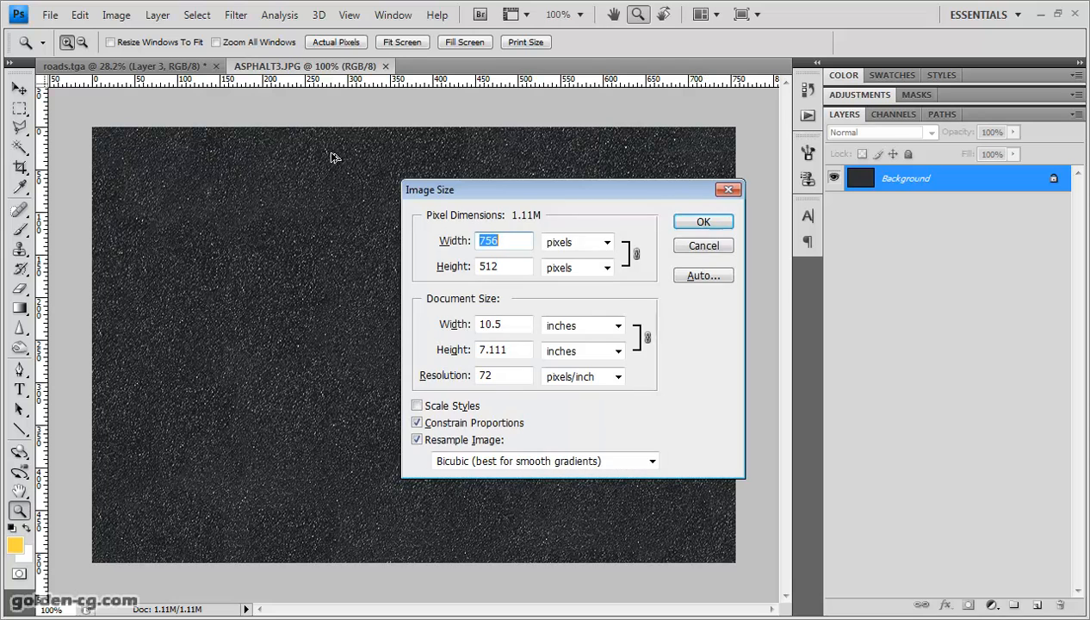
pyautogui.click(703, 247)
pyautogui.click(205, 67)
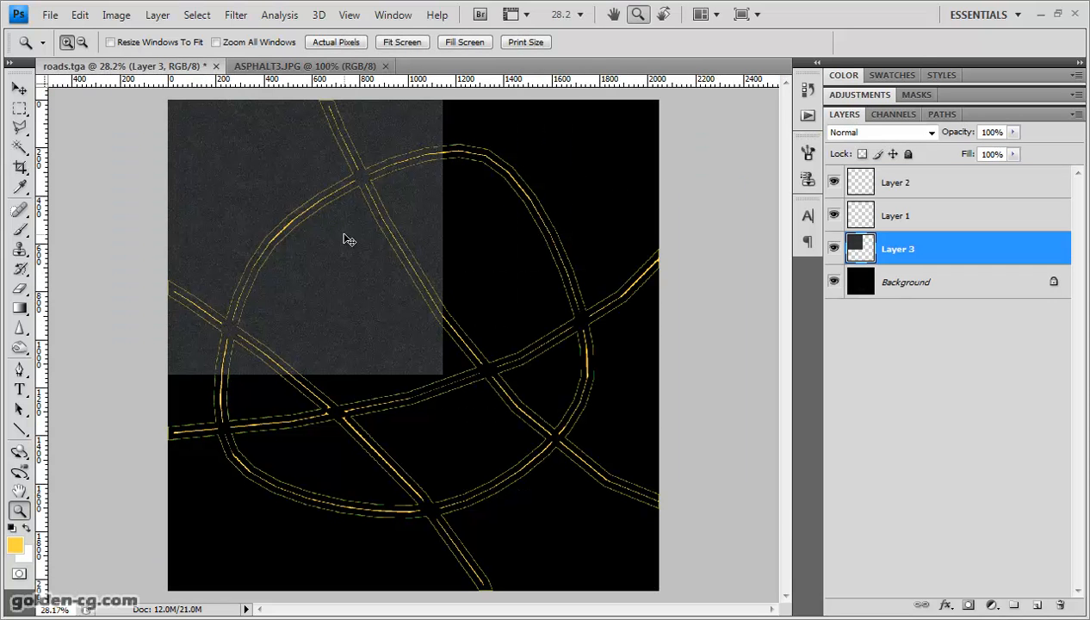
# Scale the asphalt tile down proportionally to about a third of the canvas width, keeping it in the upper-left corner.
pyautogui.hotkey('ctrl', 't')
pyautogui.keyDown('shift'); pyautogui.moveTo(440, 372); pyautogui.dragTo(317, 261); pyautogui.keyUp('shift')
pyautogui.hotkey('ctrl', 'space')
pyautogui.press('Return')
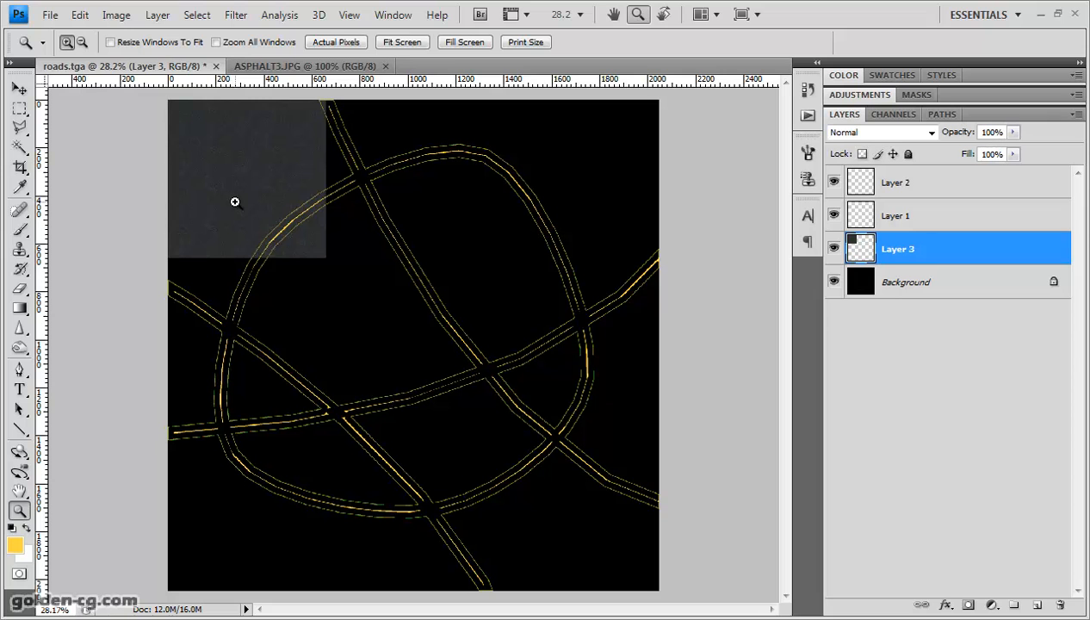
# Duplicate the asphalt tile three times to form a row across the canvas's upper edge, and merge the four layers.
pyautogui.press('v')
pyautogui.keyDown('alt'); pyautogui.moveTo(250, 183); pyautogui.dragTo(672, 179); pyautogui.keyUp('alt')
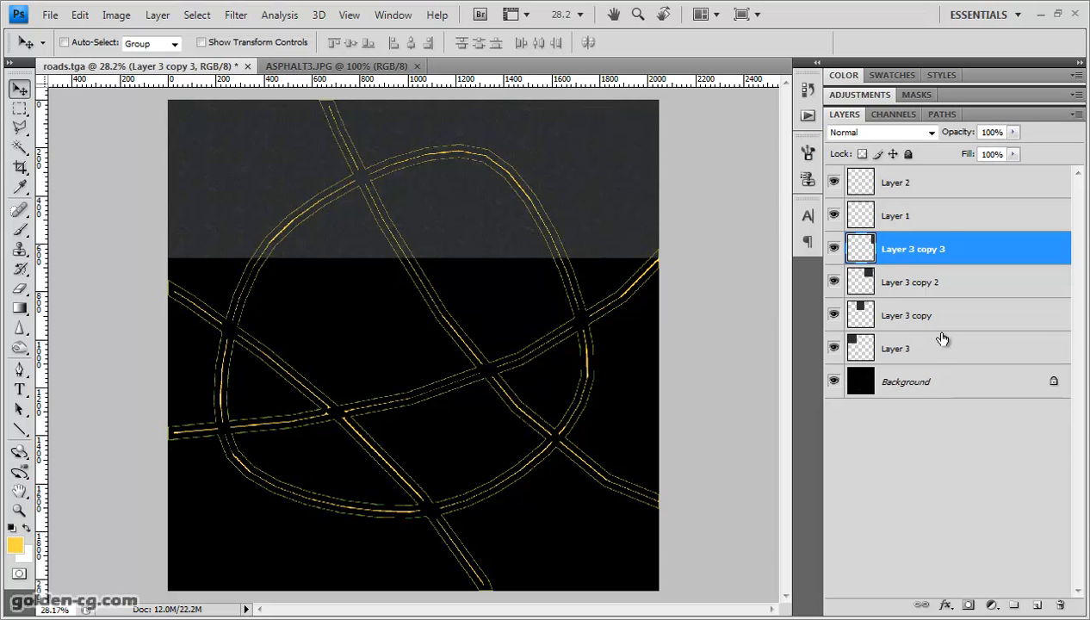
pyautogui.keyDown('shift'); pyautogui.click(915, 348); pyautogui.keyUp('shift')
pyautogui.rightClick(948, 295)
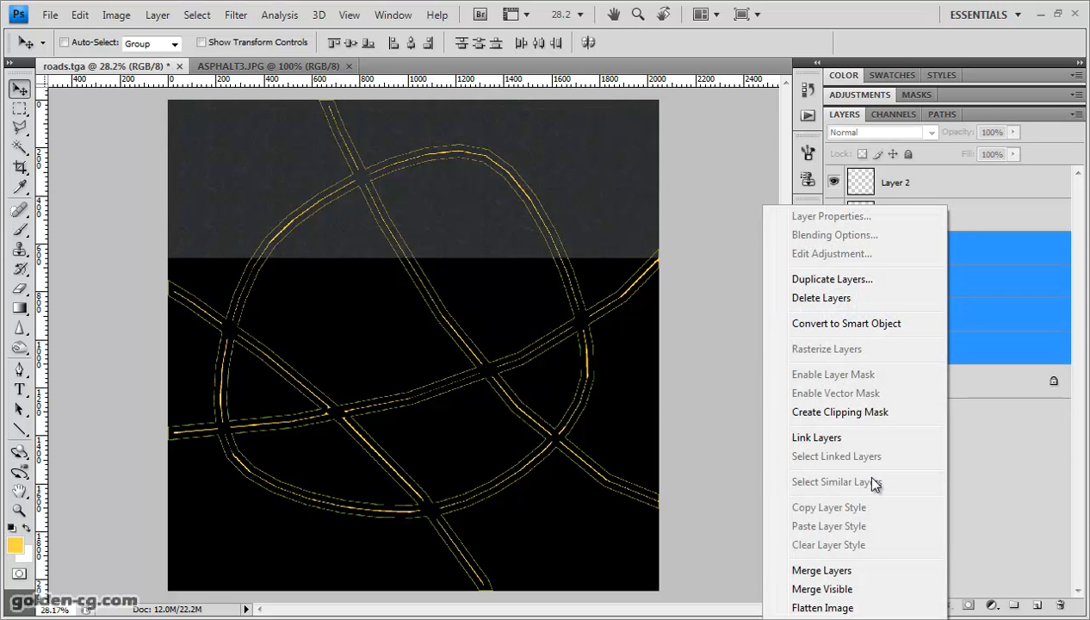
pyautogui.click(858, 562)
# Duplicate the asphalt row directly below, merge both rows, and copy the merged block down to cover the whole canvas.
pyautogui.moveTo(361, 348); pyautogui.dragTo(361, 316)
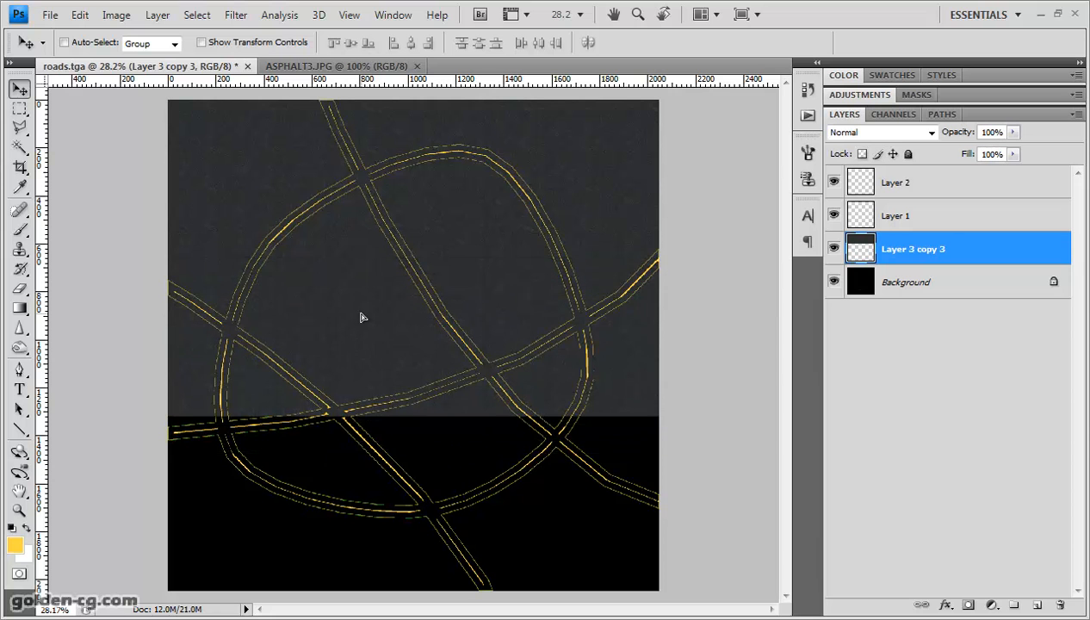
pyautogui.hotkey('ctrl', 'j')
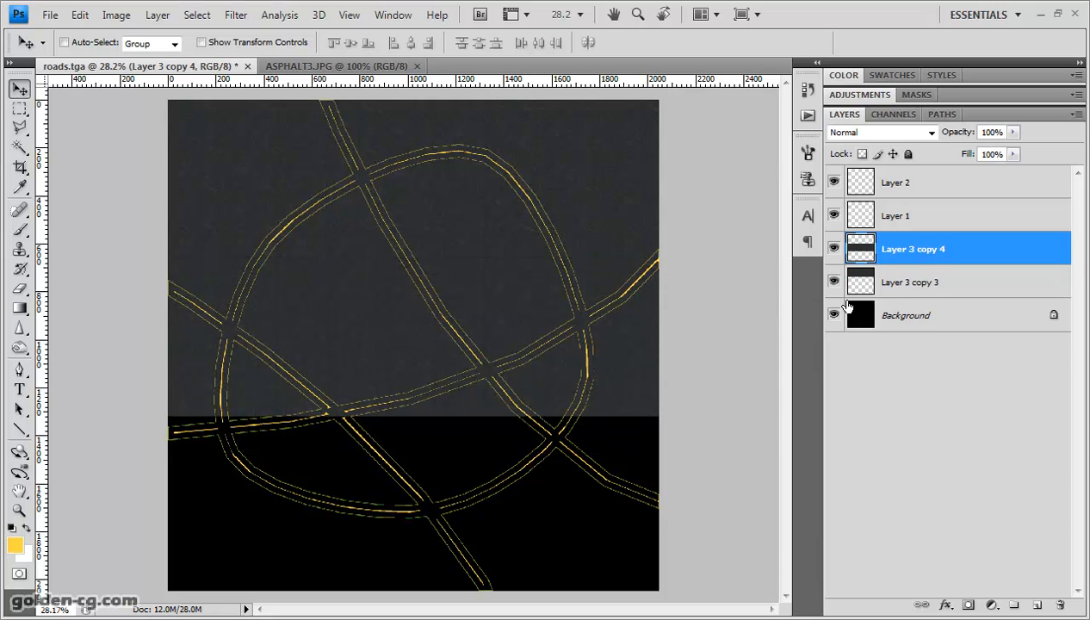
pyautogui.keyDown('shift'); pyautogui.click(917, 282); pyautogui.keyUp('shift')
pyautogui.rightClick(917, 282)
pyautogui.click(856, 571)
pyautogui.keyDown('alt'); pyautogui.moveTo(402, 258); pyautogui.dragTo(413, 435); pyautogui.keyUp('alt')
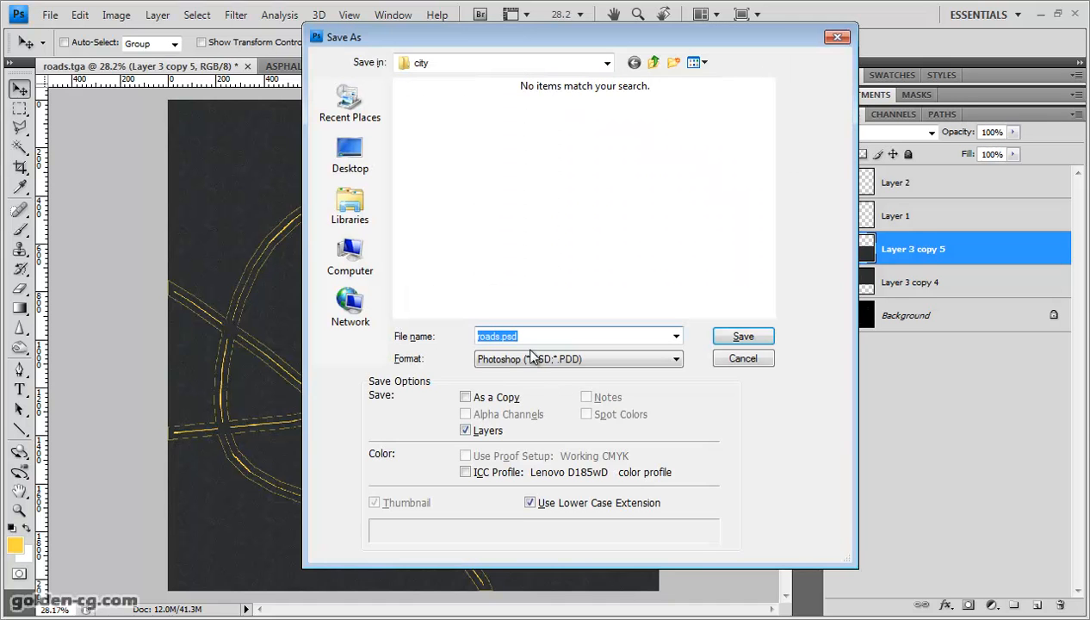
# Save a JPEG copy over the existing roads.jpg in the city folder at Maximum quality 12.
pyautogui.click(534, 358)
pyautogui.click(561, 474)
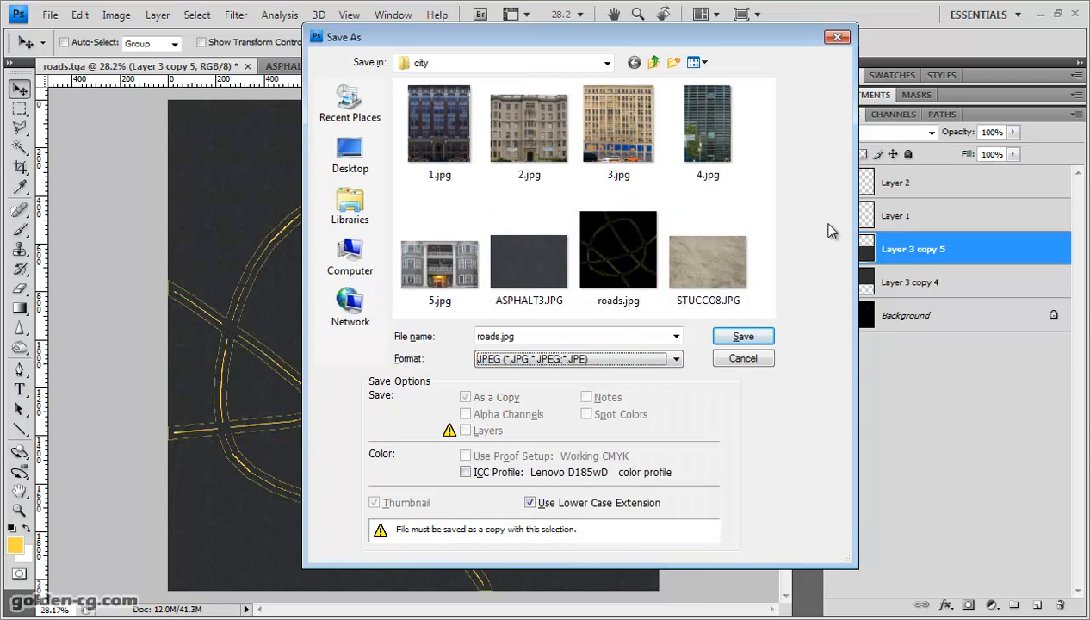
pyautogui.click(741, 336)
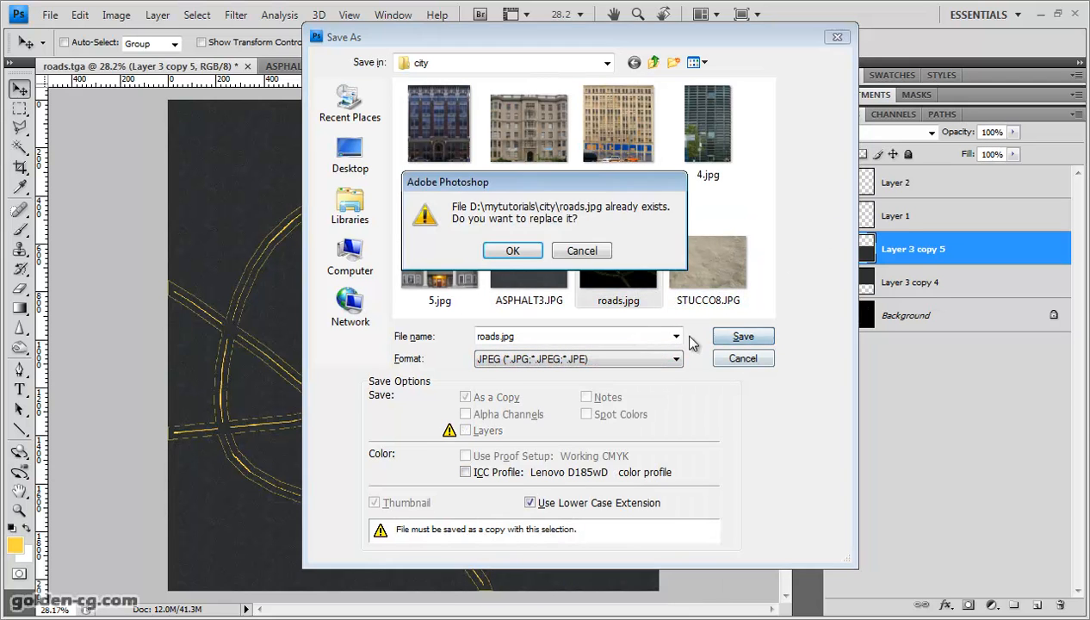
pyautogui.click(508, 252)
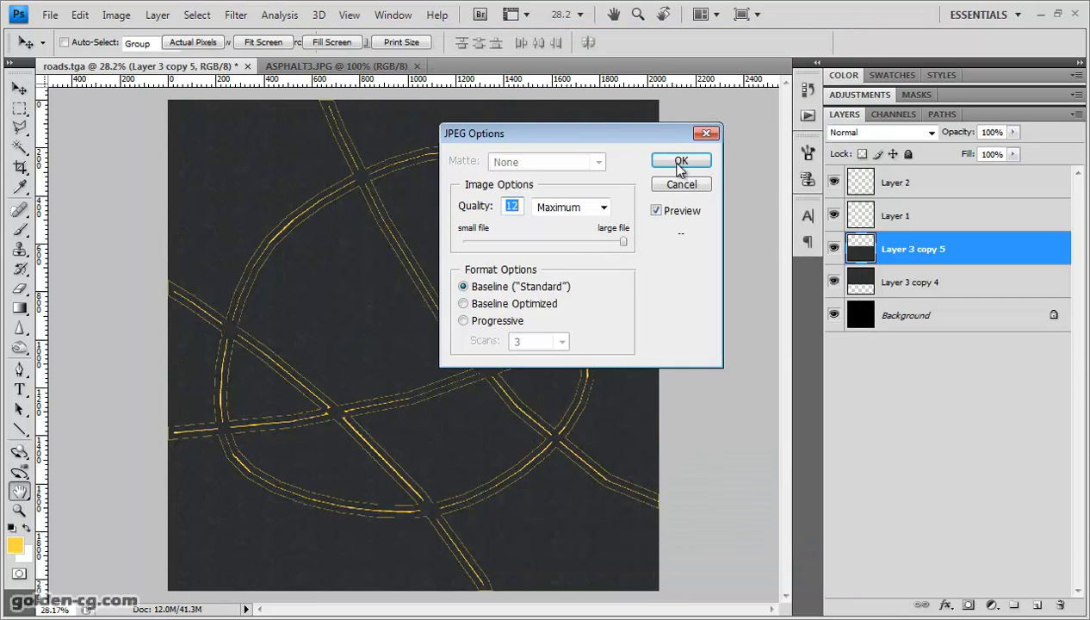
pyautogui.click(680, 155)
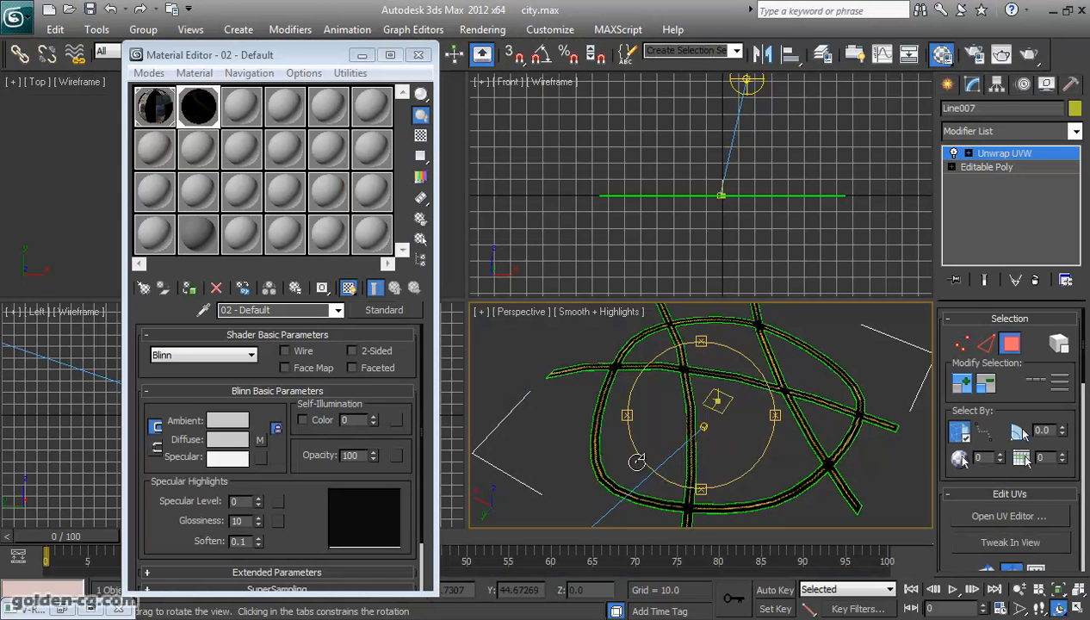
# Close the Material Editor and unhide all objects so the buildings surround the textured roads.
pyautogui.keyDown('alt'); pyautogui.moveTo(674, 413); pyautogui.dragTo(693, 438, button='middle'); pyautogui.keyUp('alt')
pyautogui.scroll(5, 689, 435)
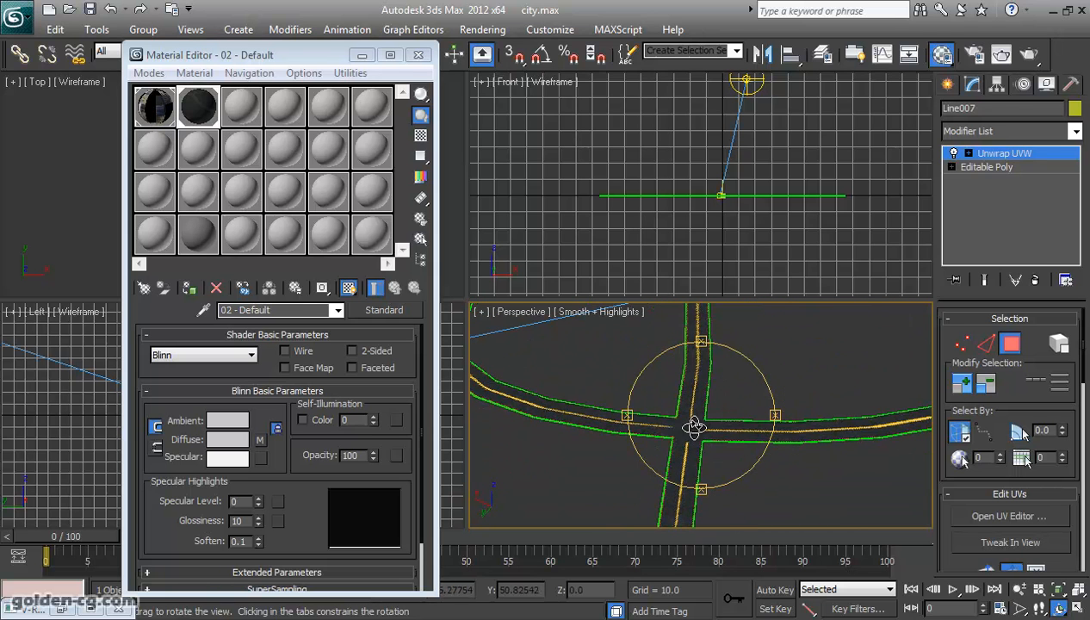
pyautogui.click(418, 54)
pyautogui.rightClick(596, 380)
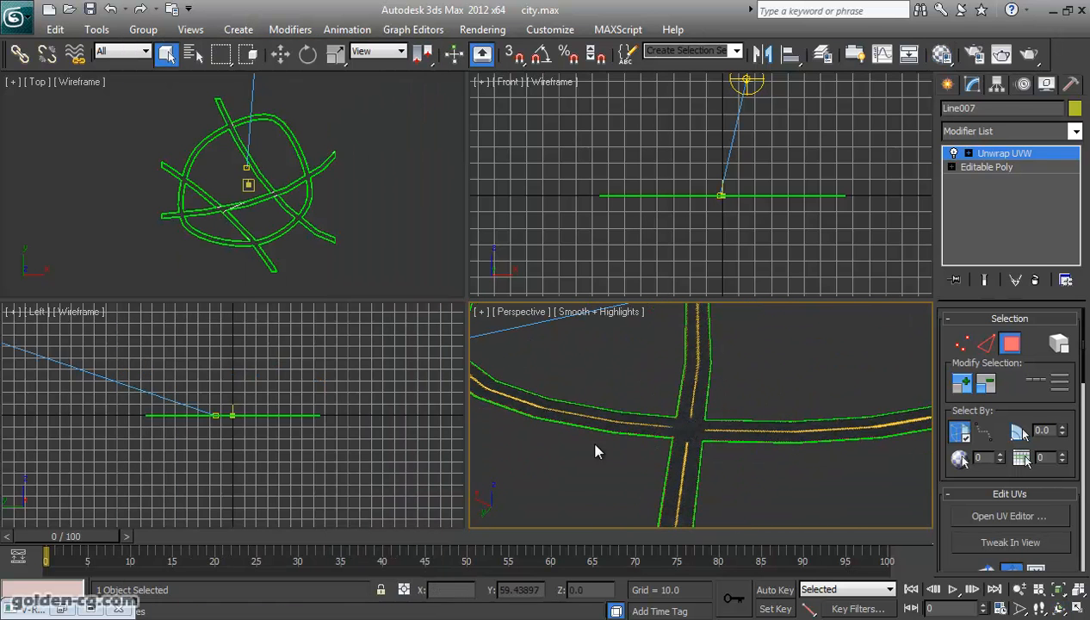
pyautogui.rightClick(555, 373)
pyautogui.click(622, 299)
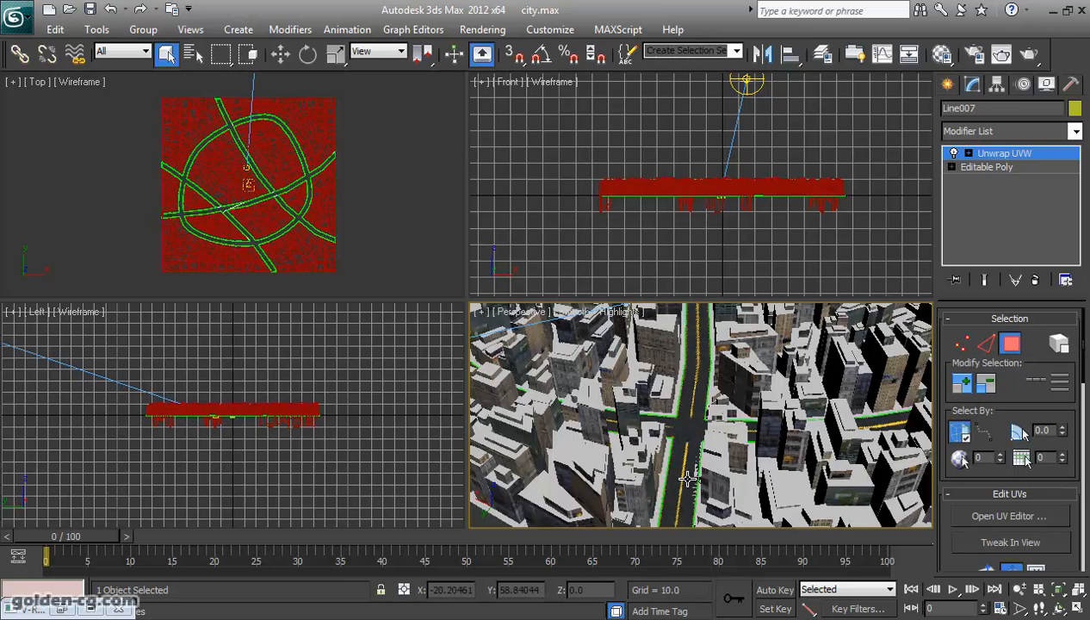
pyautogui.scroll(-5, 683, 471)
pyautogui.moveTo(686, 474); pyautogui.dragTo(712, 423, button='middle')
pyautogui.scroll(10, 645, 486)
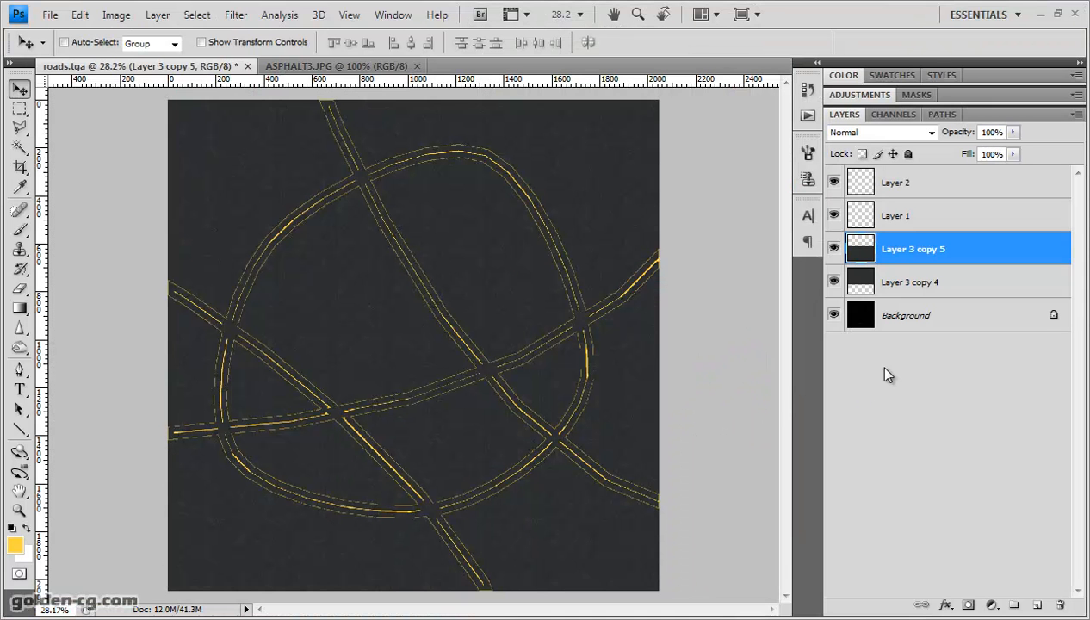
# Hide the road texture's Background layer in Photoshop to inspect the seams between the asphalt tiles.
pyautogui.hotkey('ctrl', ';')
pyautogui.click(834, 318)
pyautogui.click(834, 318)
pyautogui.click(834, 317)
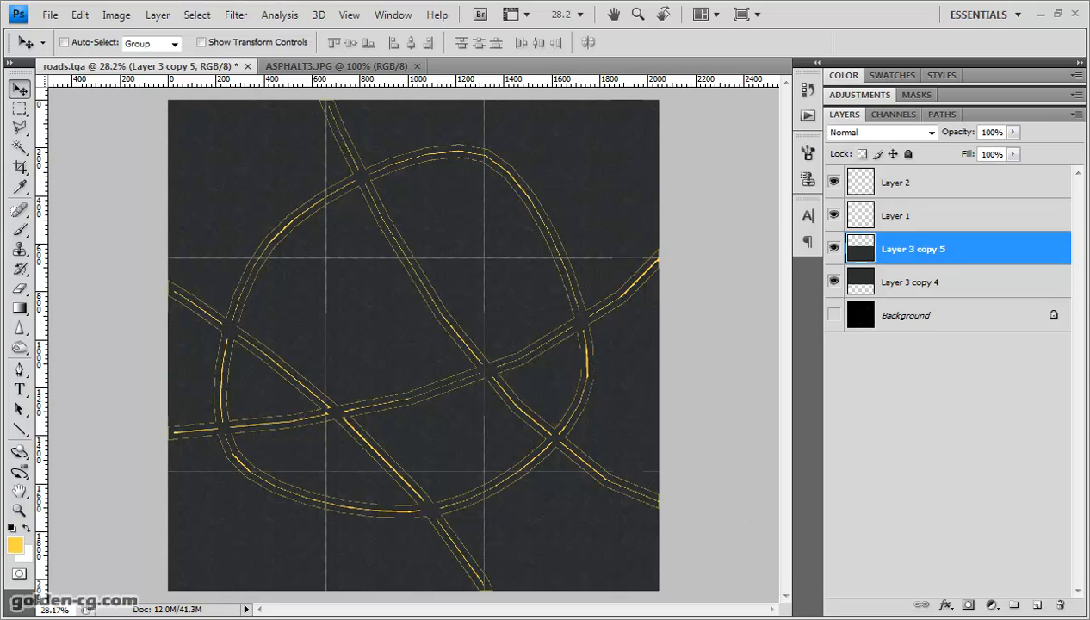
# Return to 3ds Max and collapse the road object's entire modifier stack, including Unwrap UVW, into the Editable Poly.
pyautogui.hotkey('alt', 'Tab')
pyautogui.scroll(1, 691, 449)
pyautogui.moveTo(704, 407); pyautogui.dragTo(684, 431, button='middle')
pyautogui.scroll(-1, 689, 421)
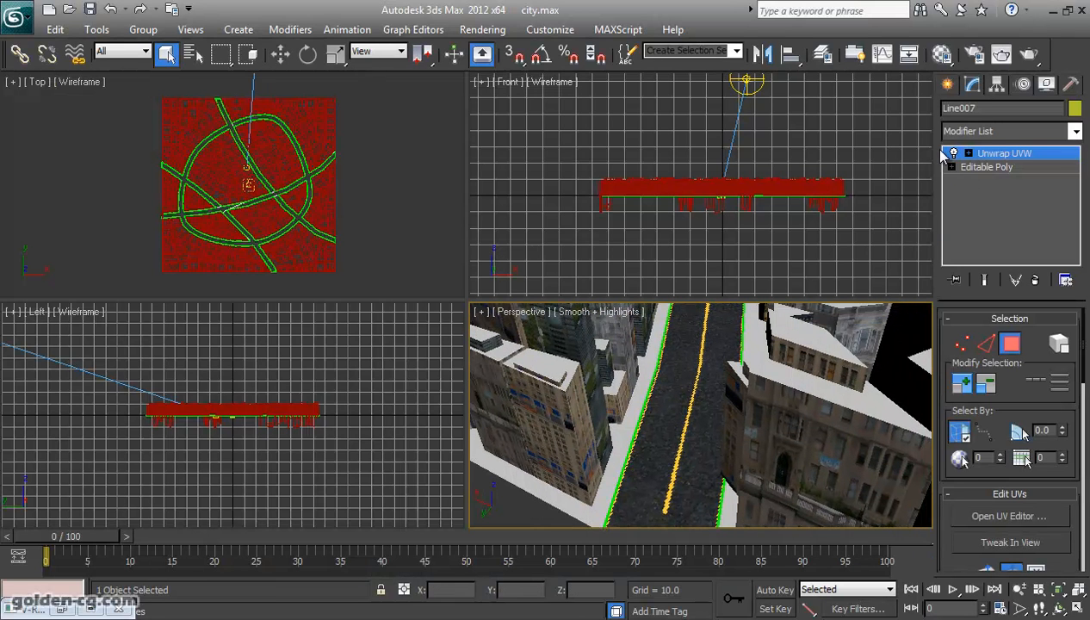
pyautogui.rightClick(981, 158)
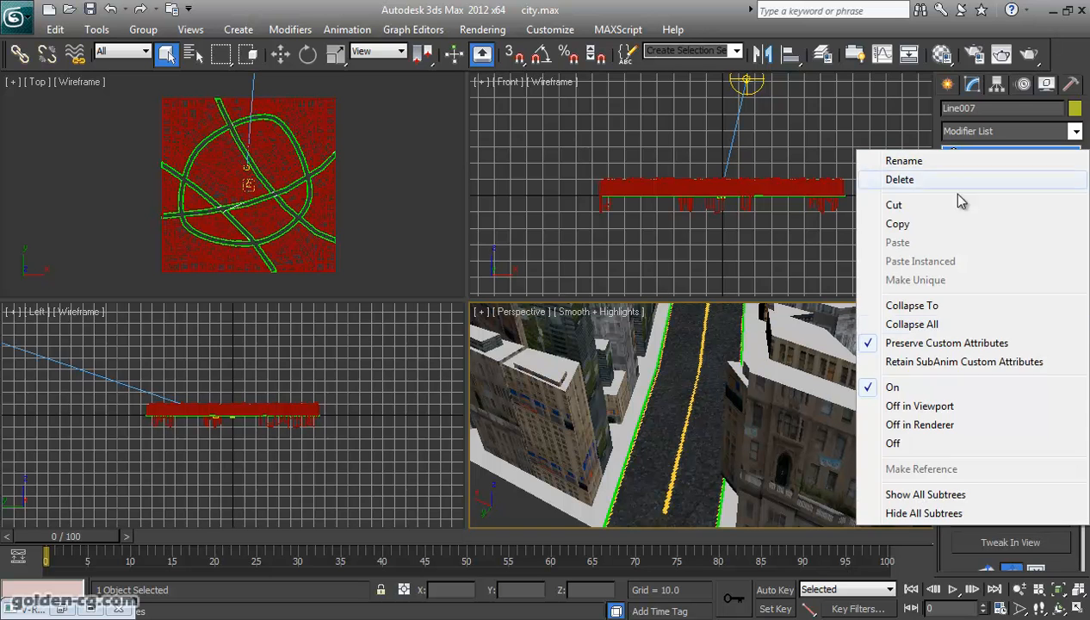
pyautogui.click(946, 324)
pyautogui.click(625, 368)
pyautogui.moveTo(668, 396); pyautogui.dragTo(651, 449, button='middle')
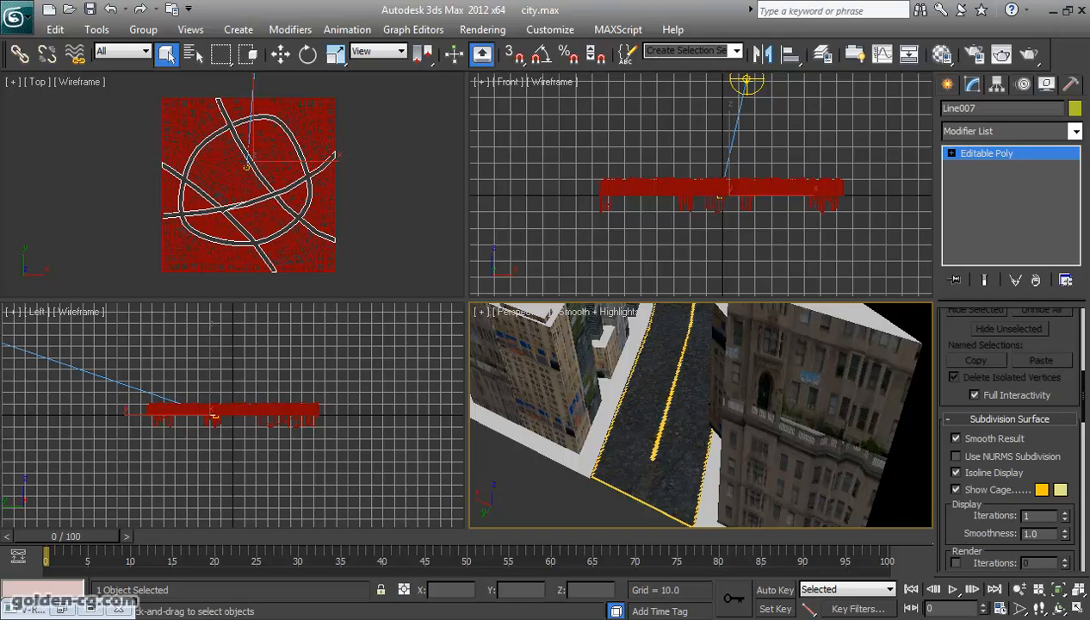
# Compare the road texture in Photoshop with and without the two asphalt layers, leaving them and the Background layer visible.
pyautogui.hotkey('alt', 'Tab')
pyautogui.click(833, 281)
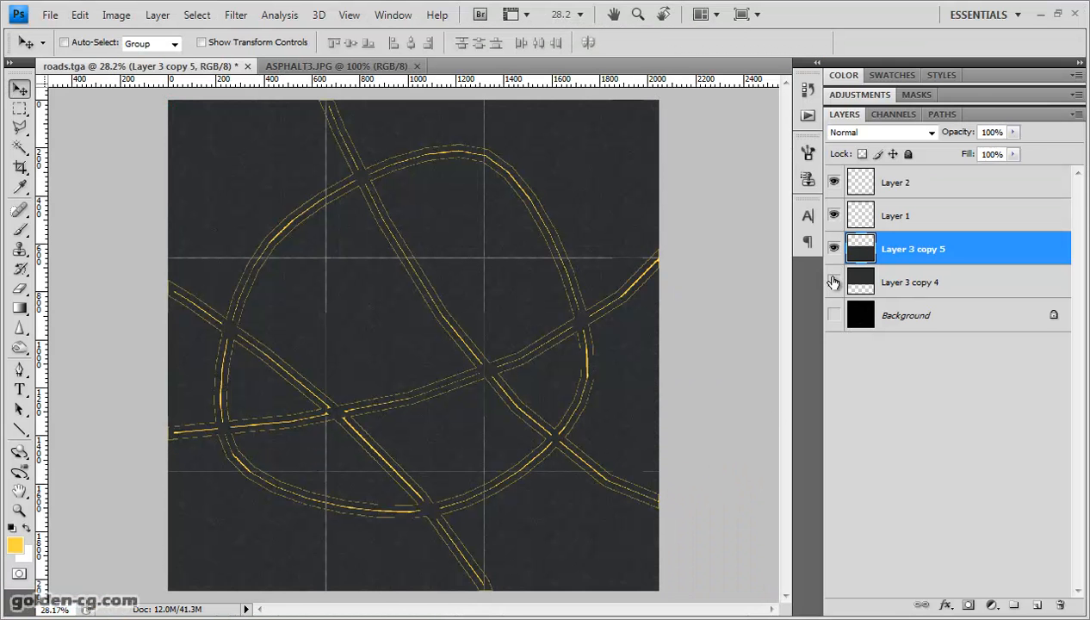
pyautogui.click(833, 249)
pyautogui.click(833, 315)
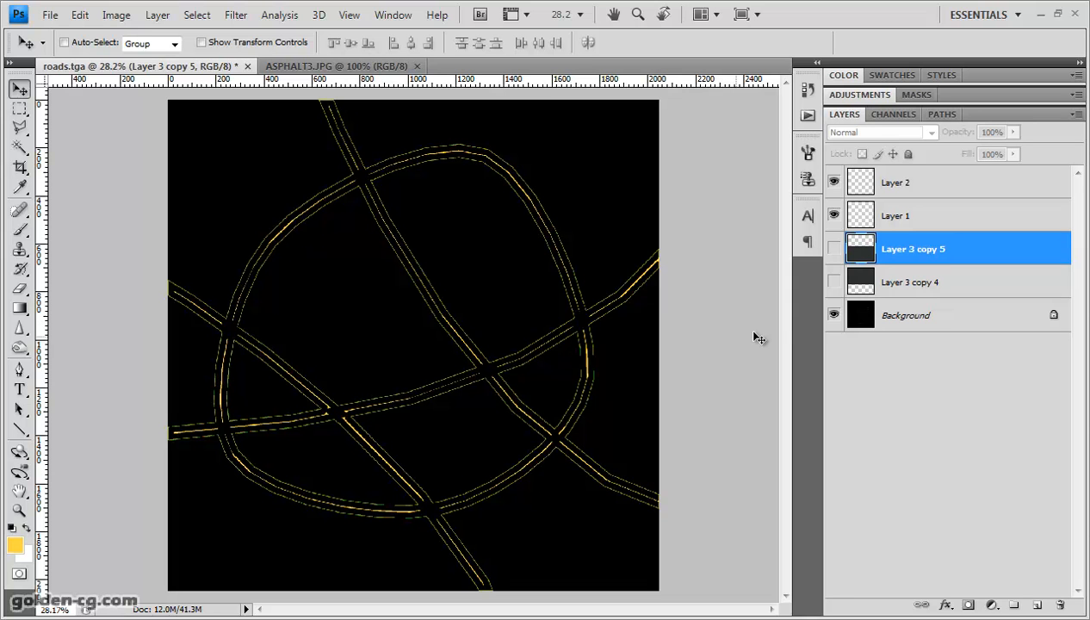
pyautogui.click(833, 282)
pyautogui.click(833, 249)
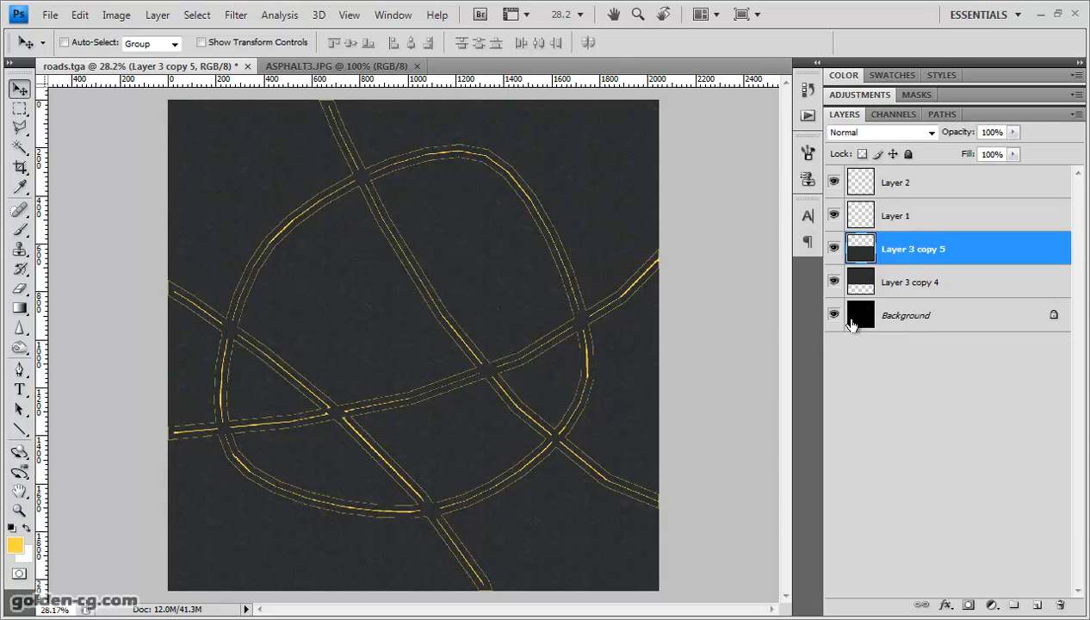
pyautogui.click(833, 281)
pyautogui.click(833, 248)
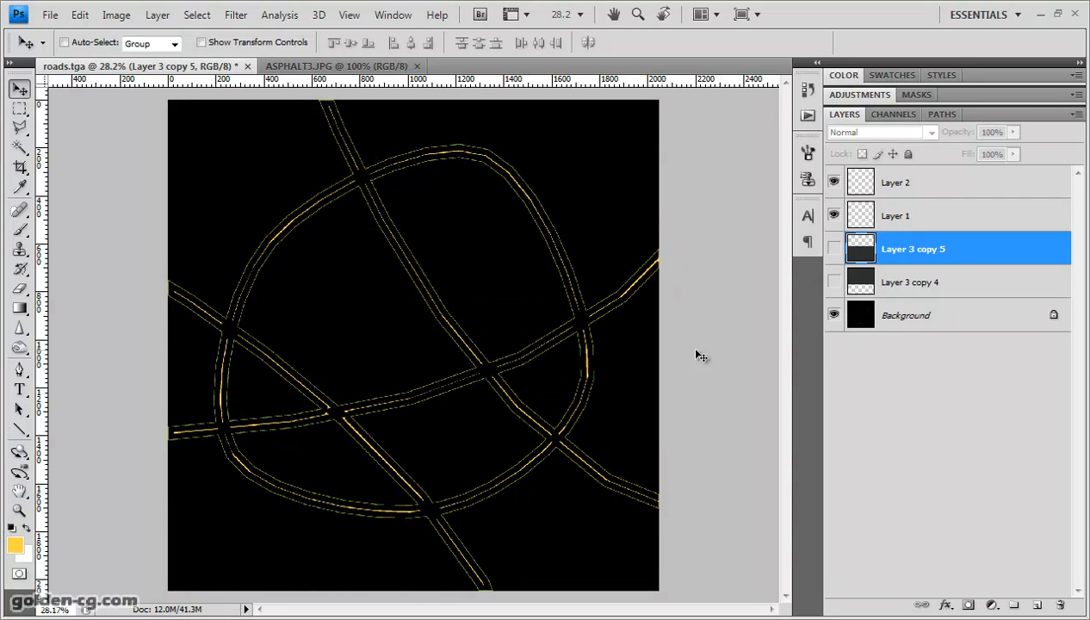
pyautogui.click(834, 281)
pyautogui.click(834, 249)
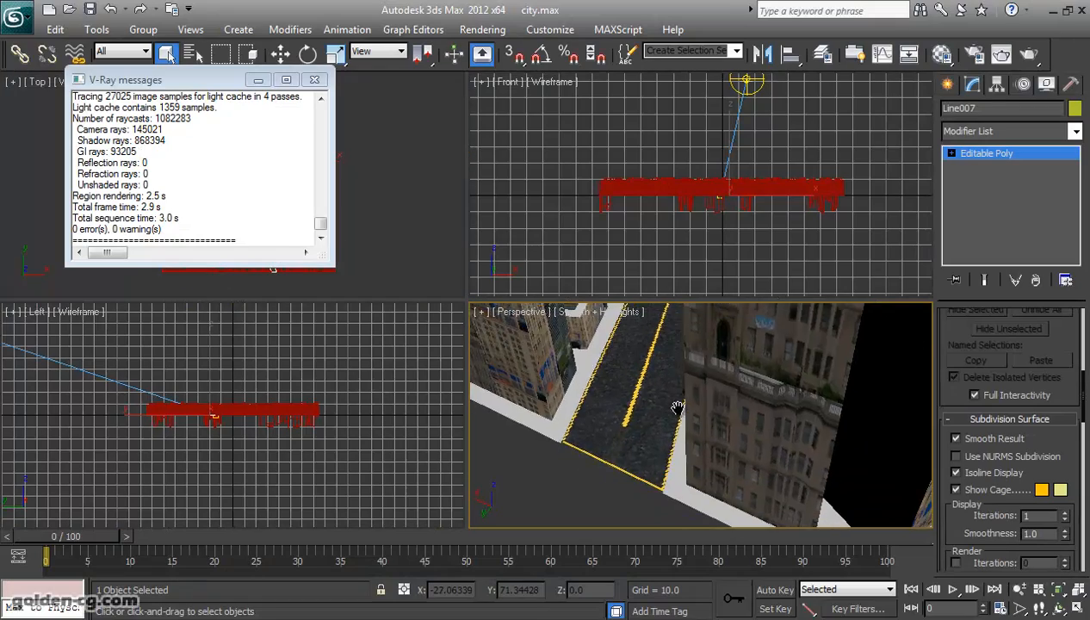
# Return to the 3ds Max city scene, frame the whole city in perspective, and close the V-Ray messages window.
pyautogui.scroll(-10, 689, 434)
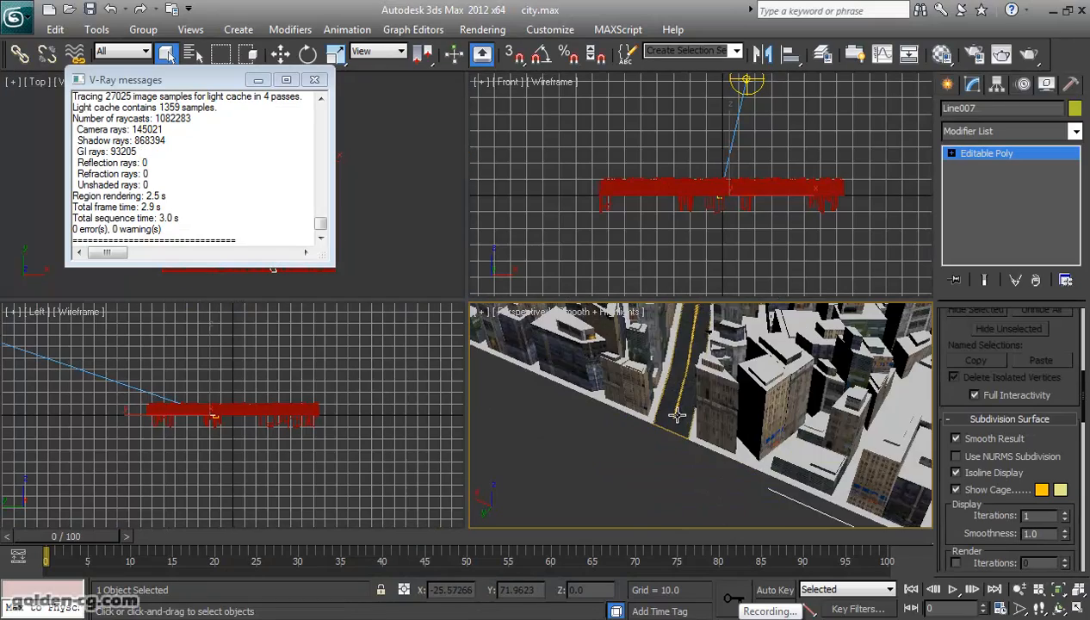
pyautogui.scroll(-8, 692, 487)
pyautogui.scroll(10, 693, 486)
pyautogui.moveTo(693, 493); pyautogui.dragTo(690, 498, button='middle')
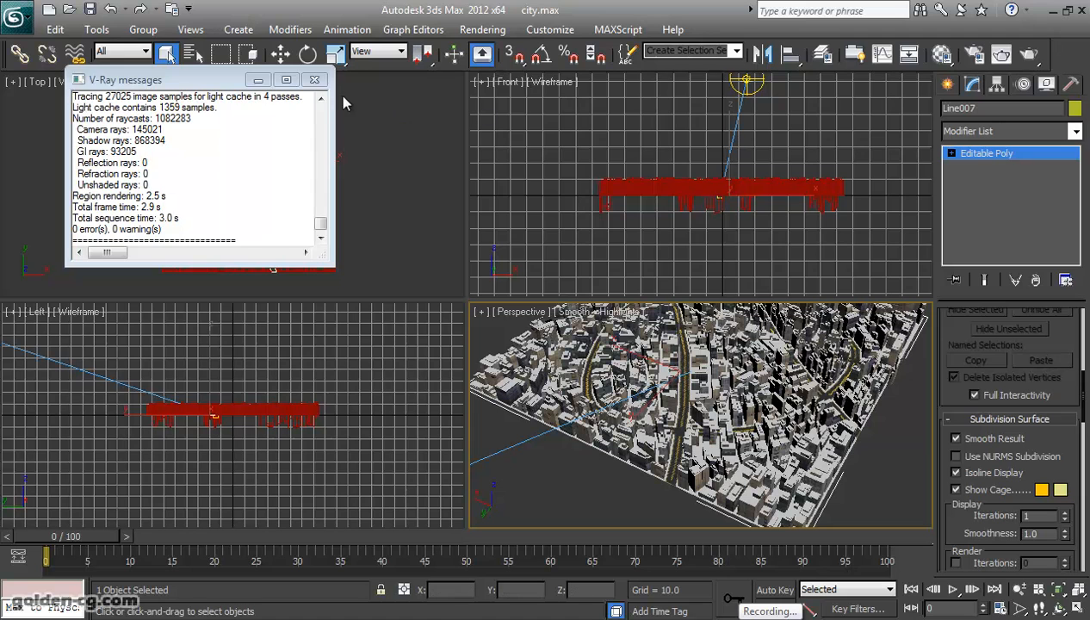
pyautogui.click(314, 79)
# Select the buildings and roads and clone them once as a copy along X, edge to edge beside the original block.
pyautogui.click(281, 54)
pyautogui.moveTo(391, 119); pyautogui.dragTo(294, 222)
pyautogui.scroll(-4, 293, 224)
pyautogui.scroll(3, 294, 224)
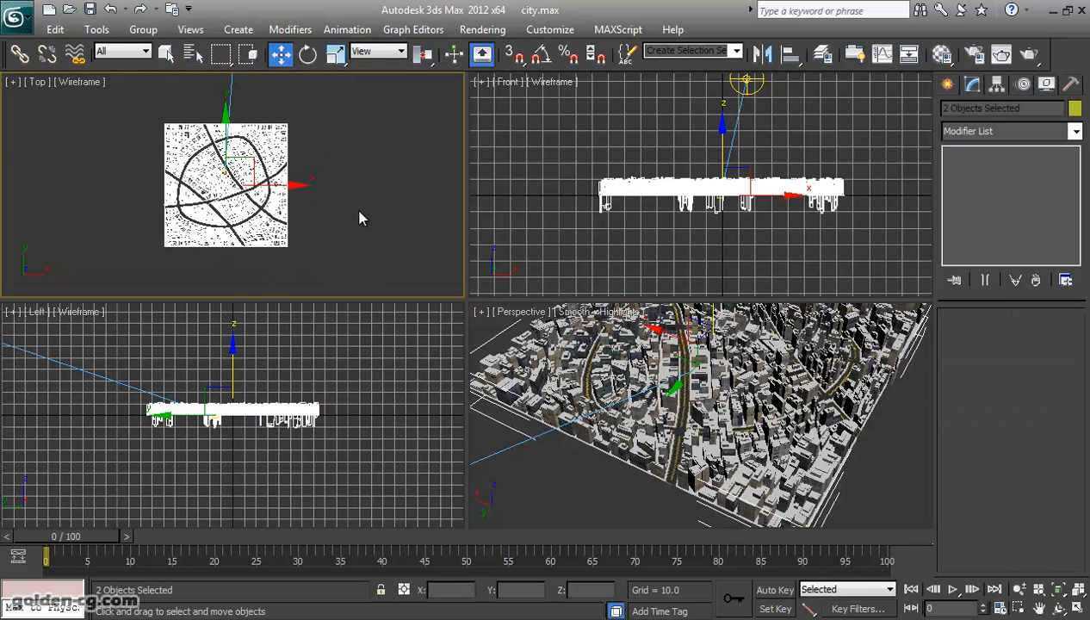
pyautogui.keyDown('shift'); pyautogui.moveTo(274, 185); pyautogui.dragTo(399, 193); pyautogui.keyUp('shift')
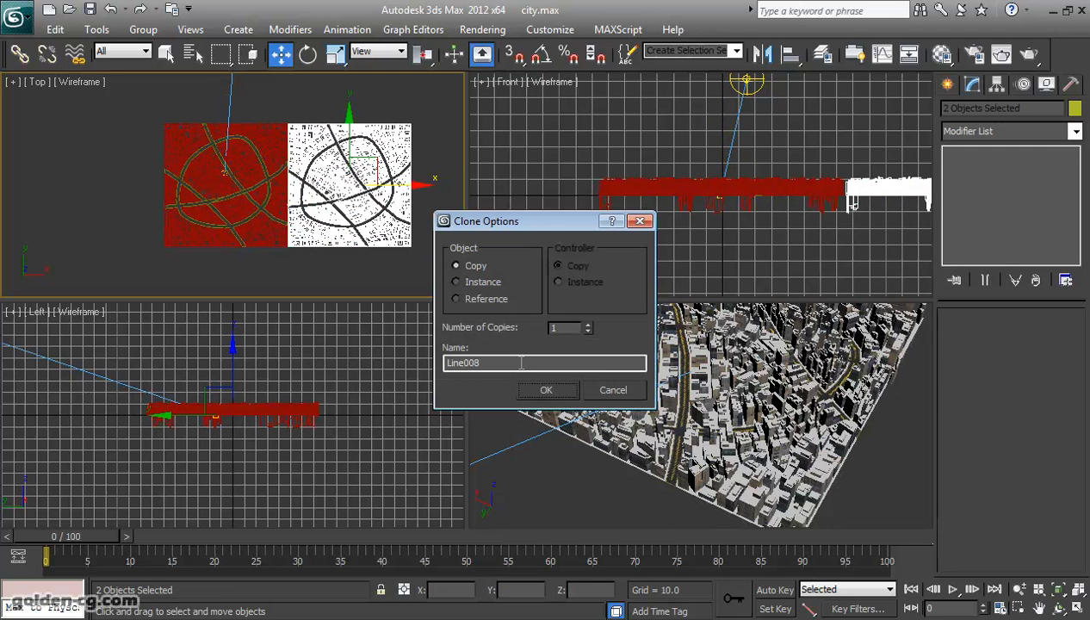
pyautogui.press('Return')
pyautogui.scroll(6, 297, 202)
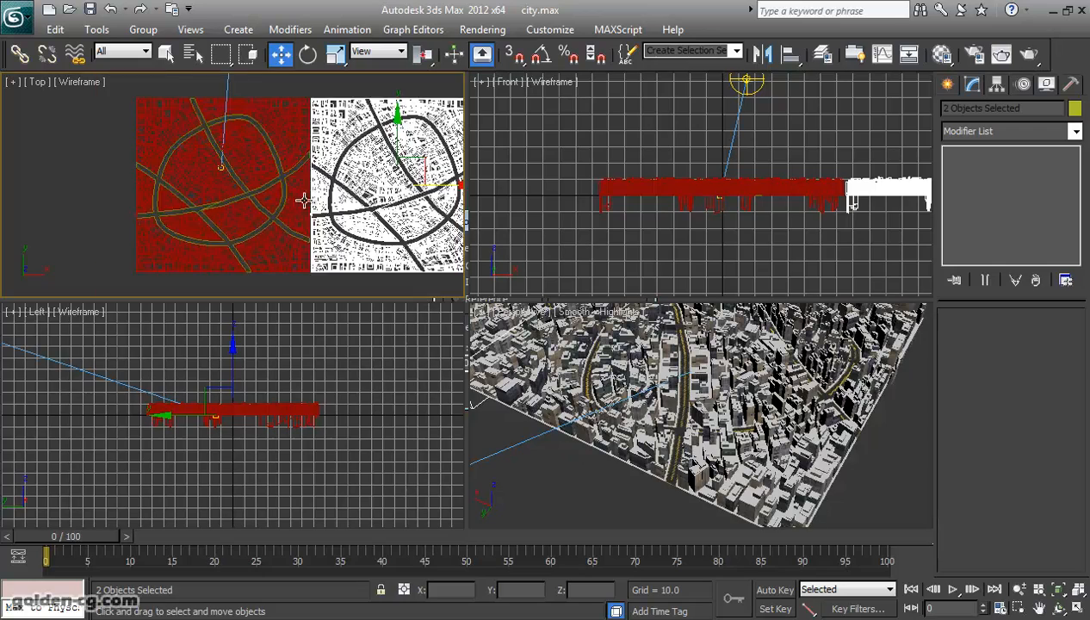
pyautogui.moveTo(282, 210); pyautogui.dragTo(226, 242, button='middle')
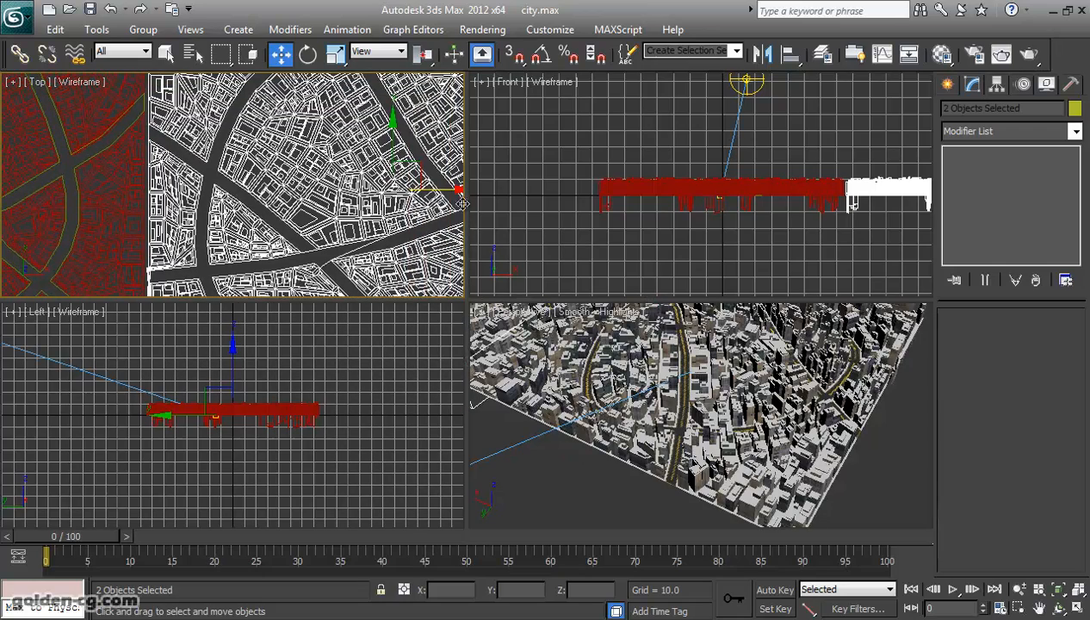
# Select both city blocks and clone them once as a copy along Y, directly below the originals in the Top view.
pyautogui.scroll(-12, 440, 187)
pyautogui.moveTo(298, 231); pyautogui.dragTo(318, 201, button='middle')
pyautogui.moveTo(326, 215); pyautogui.dragTo(203, 192)
pyautogui.moveTo(252, 215); pyautogui.dragTo(297, 206, button='middle')
pyautogui.keyDown('shift'); pyautogui.moveTo(283, 105); pyautogui.dragTo(286, 179); pyautogui.keyUp('shift')
pyautogui.click(550, 389)
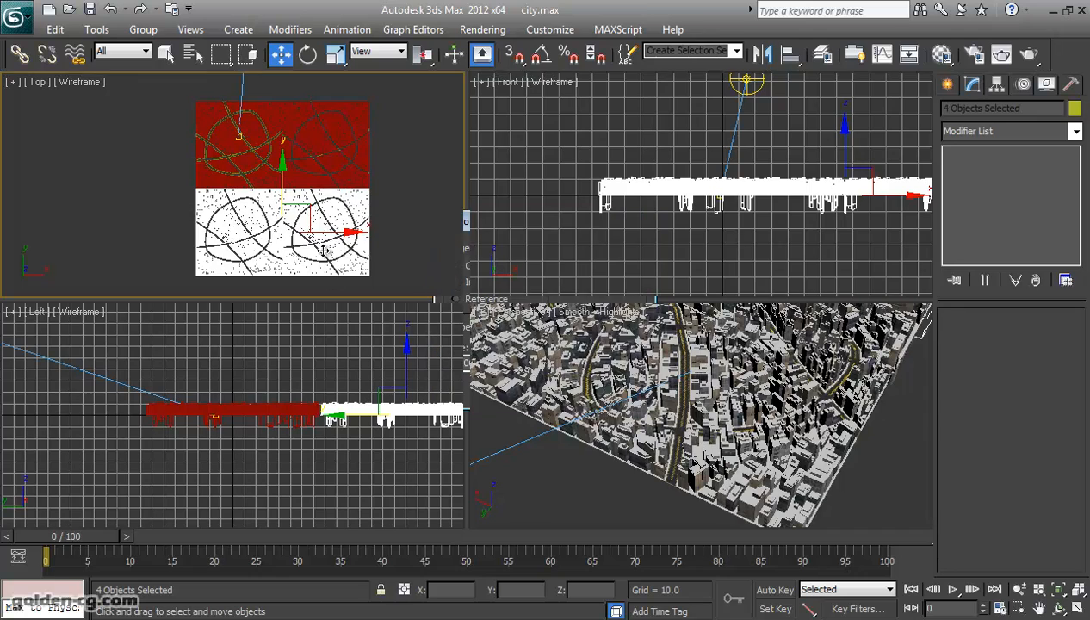
pyautogui.scroll(6, 297, 239)
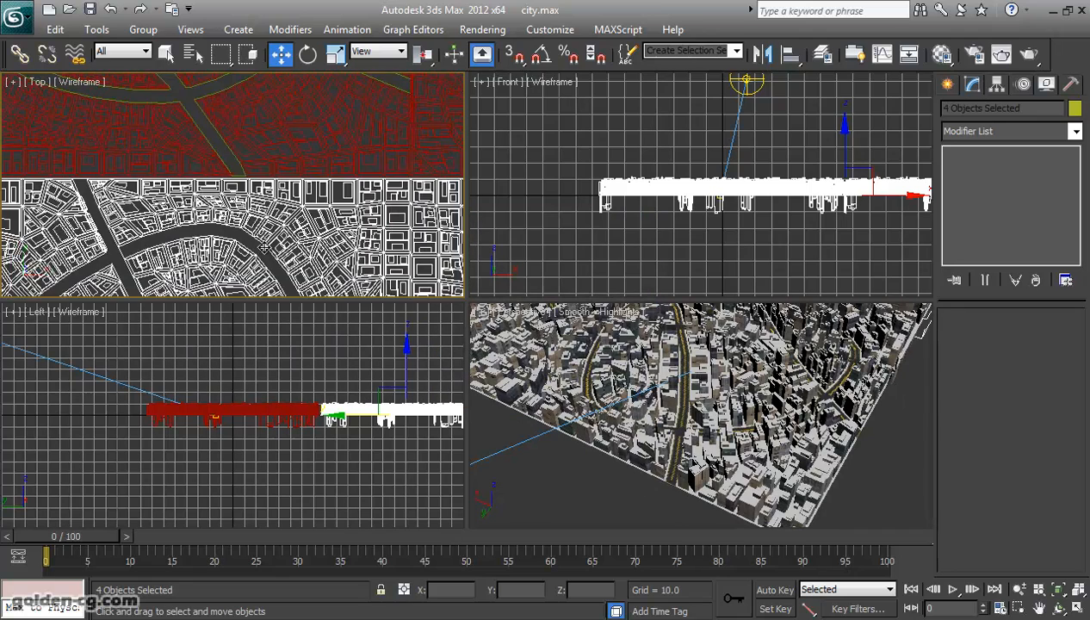
pyautogui.scroll(2, 268, 197)
# Select the second column of city blocks and clone it once as a copy along X to form a third column.
pyautogui.scroll(-10, 284, 208)
pyautogui.scroll(3, 294, 211)
pyautogui.moveTo(300, 194); pyautogui.dragTo(258, 276, button='middle')
pyautogui.moveTo(359, 99); pyautogui.dragTo(268, 254)
pyautogui.moveTo(287, 237); pyautogui.dragTo(256, 221, button='middle')
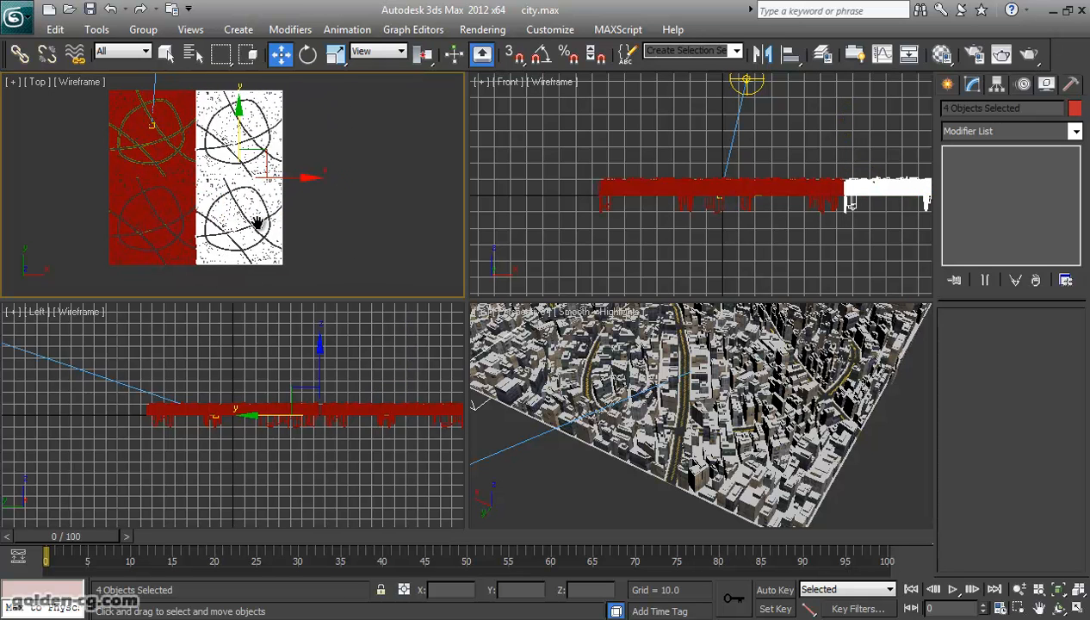
pyautogui.moveTo(294, 179)
pyautogui.keyDown('shift'); pyautogui.mouseDown()
pyautogui.moveTo(403, 183)
pyautogui.moveTo(381, 183)
pyautogui.mouseUp(); pyautogui.keyUp('shift')
pyautogui.click(546, 392)
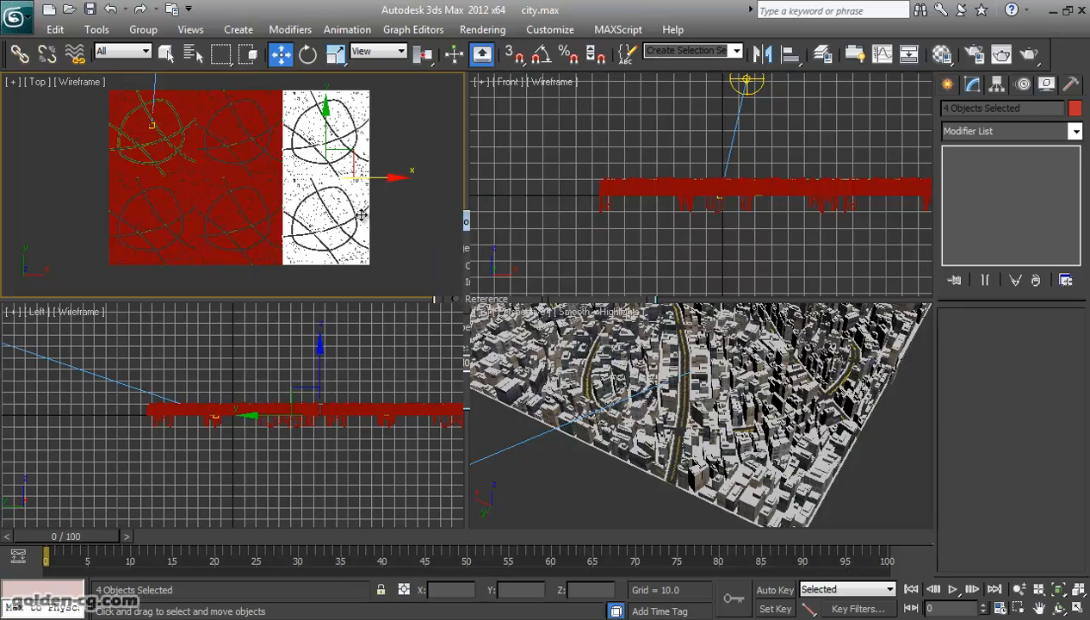
pyautogui.scroll(5, 316, 195)
pyautogui.moveTo(316, 195)
pyautogui.mouseDown(button='middle')
pyautogui.moveTo(349, 198)
pyautogui.moveTo(185, 241)
pyautogui.mouseUp(button='middle')
pyautogui.moveTo(458, 214); pyautogui.dragTo(351, 214, button='middle')
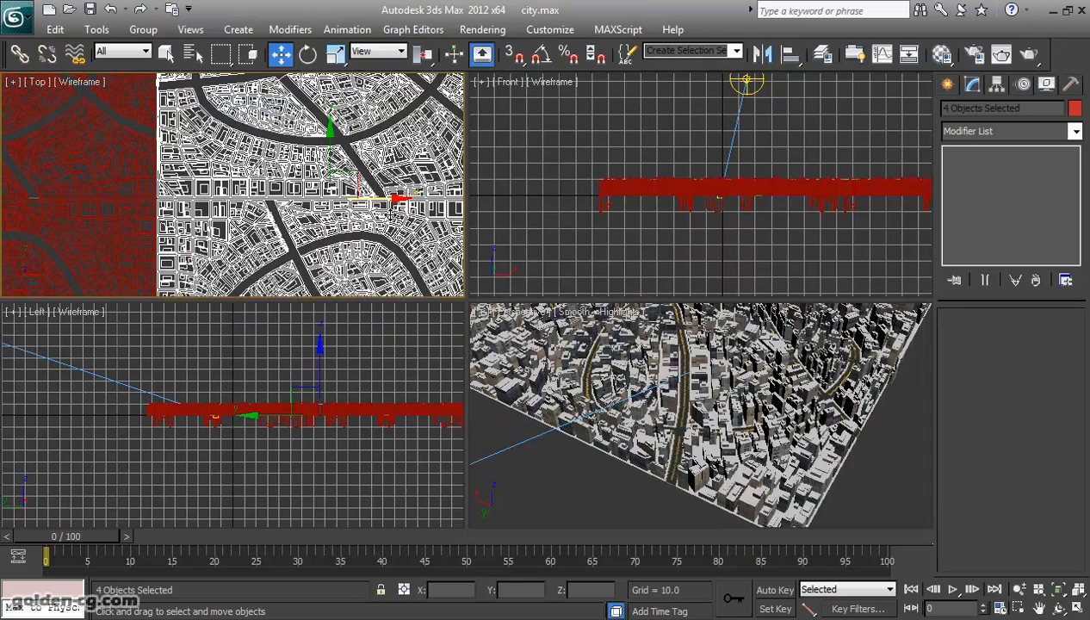
pyautogui.moveTo(368, 199); pyautogui.dragTo(367, 199)
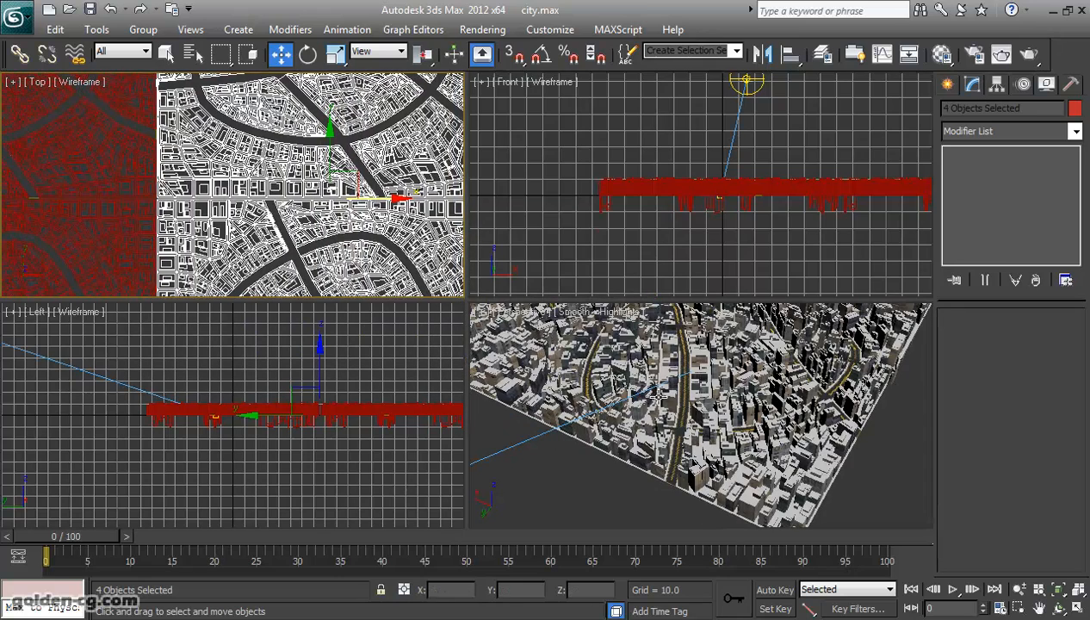
# Frame the enlarged city from a lower angle in the Perspective view and render it with V-Ray.
pyautogui.scroll(-4, 702, 469)
pyautogui.scroll(-5, 658, 424)
pyautogui.moveTo(659, 423); pyautogui.dragTo(657, 451, button='middle')
pyautogui.scroll(5, 666, 470)
pyautogui.scroll(-5, 659, 439)
pyautogui.scroll(4, 703, 450)
pyautogui.click(1058, 607)
pyautogui.moveTo(719, 446)
pyautogui.mouseDown()
pyautogui.moveTo(730, 422)
pyautogui.moveTo(720, 444)
pyautogui.moveTo(708, 437)
pyautogui.mouseUp()
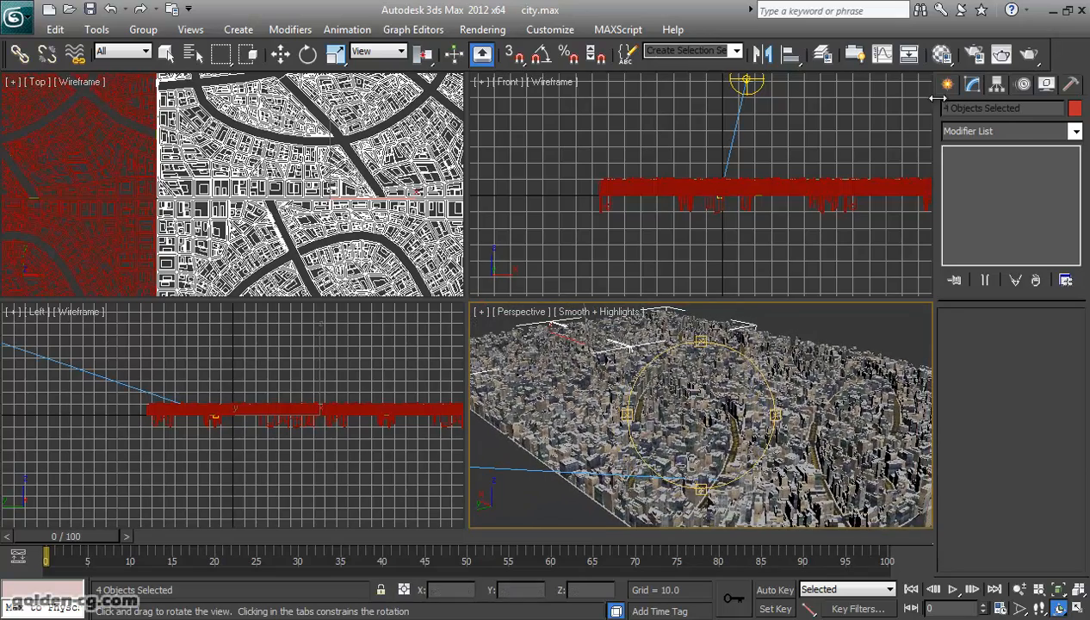
pyautogui.click(1029, 55)
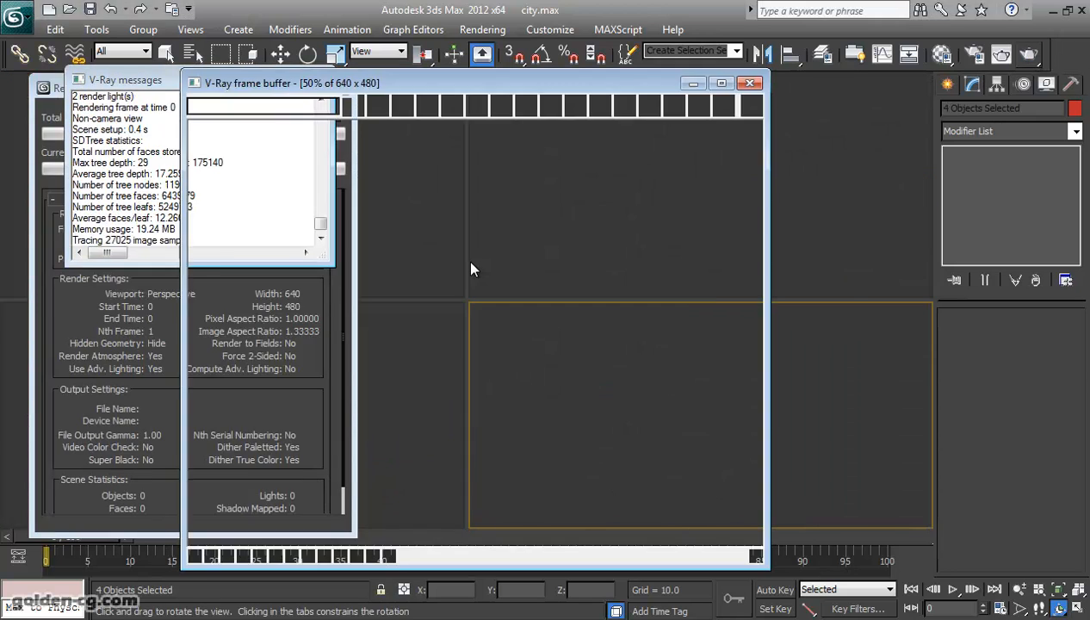